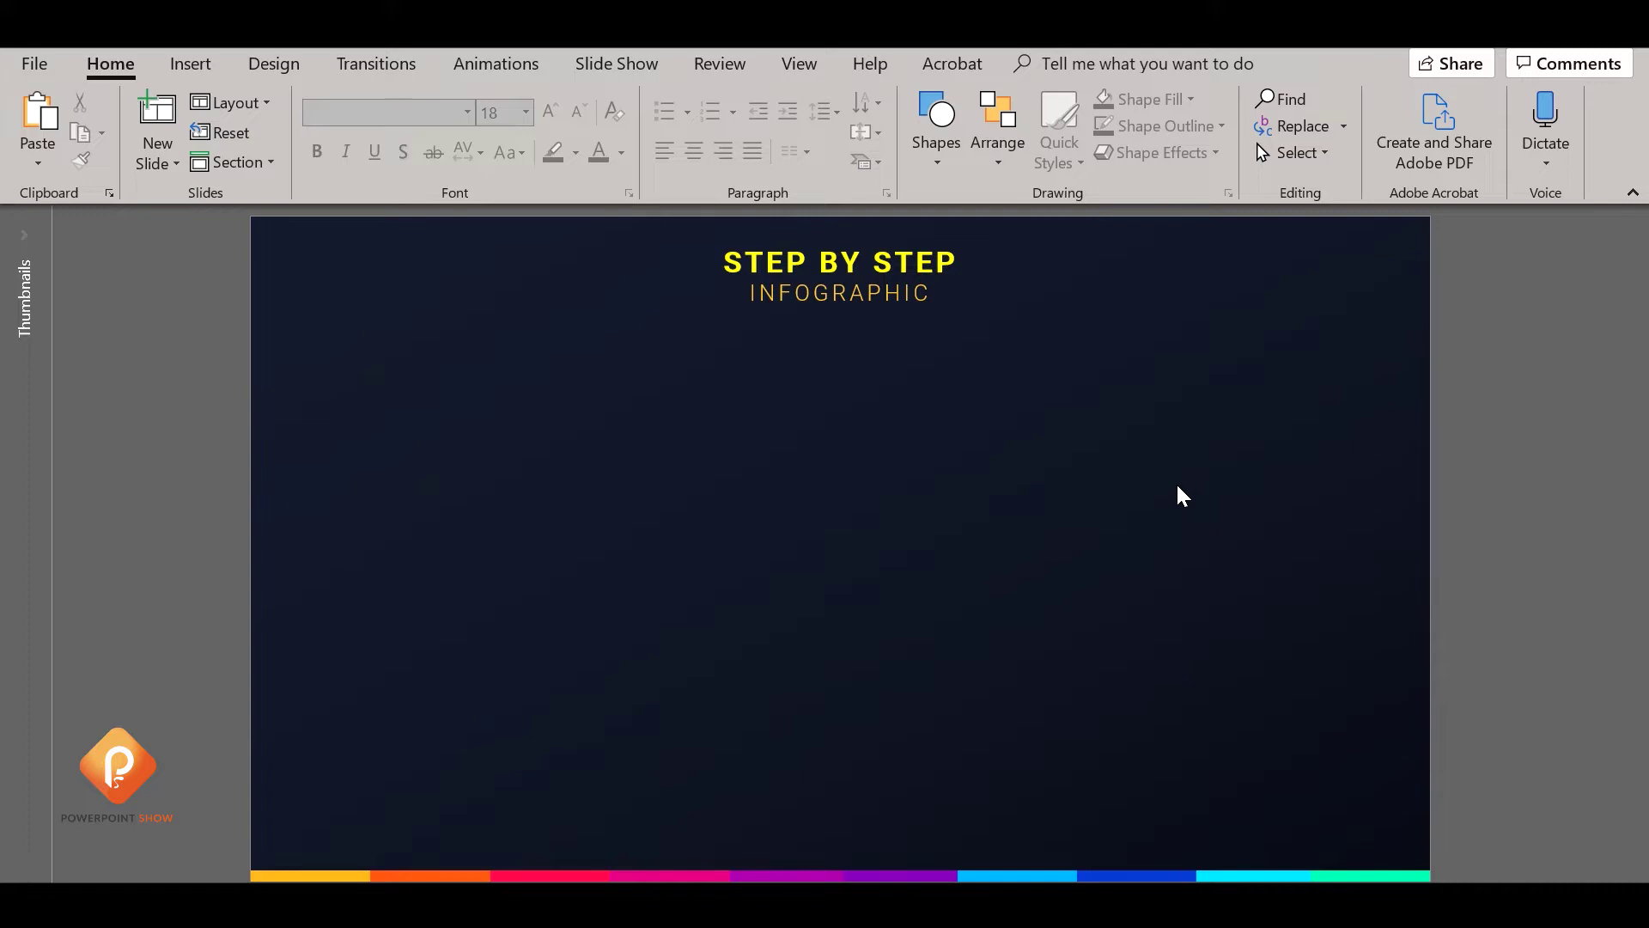
Draw a rounded rectangle below the title and reduce its corner rounding
click(942, 168)
click(1047, 207)
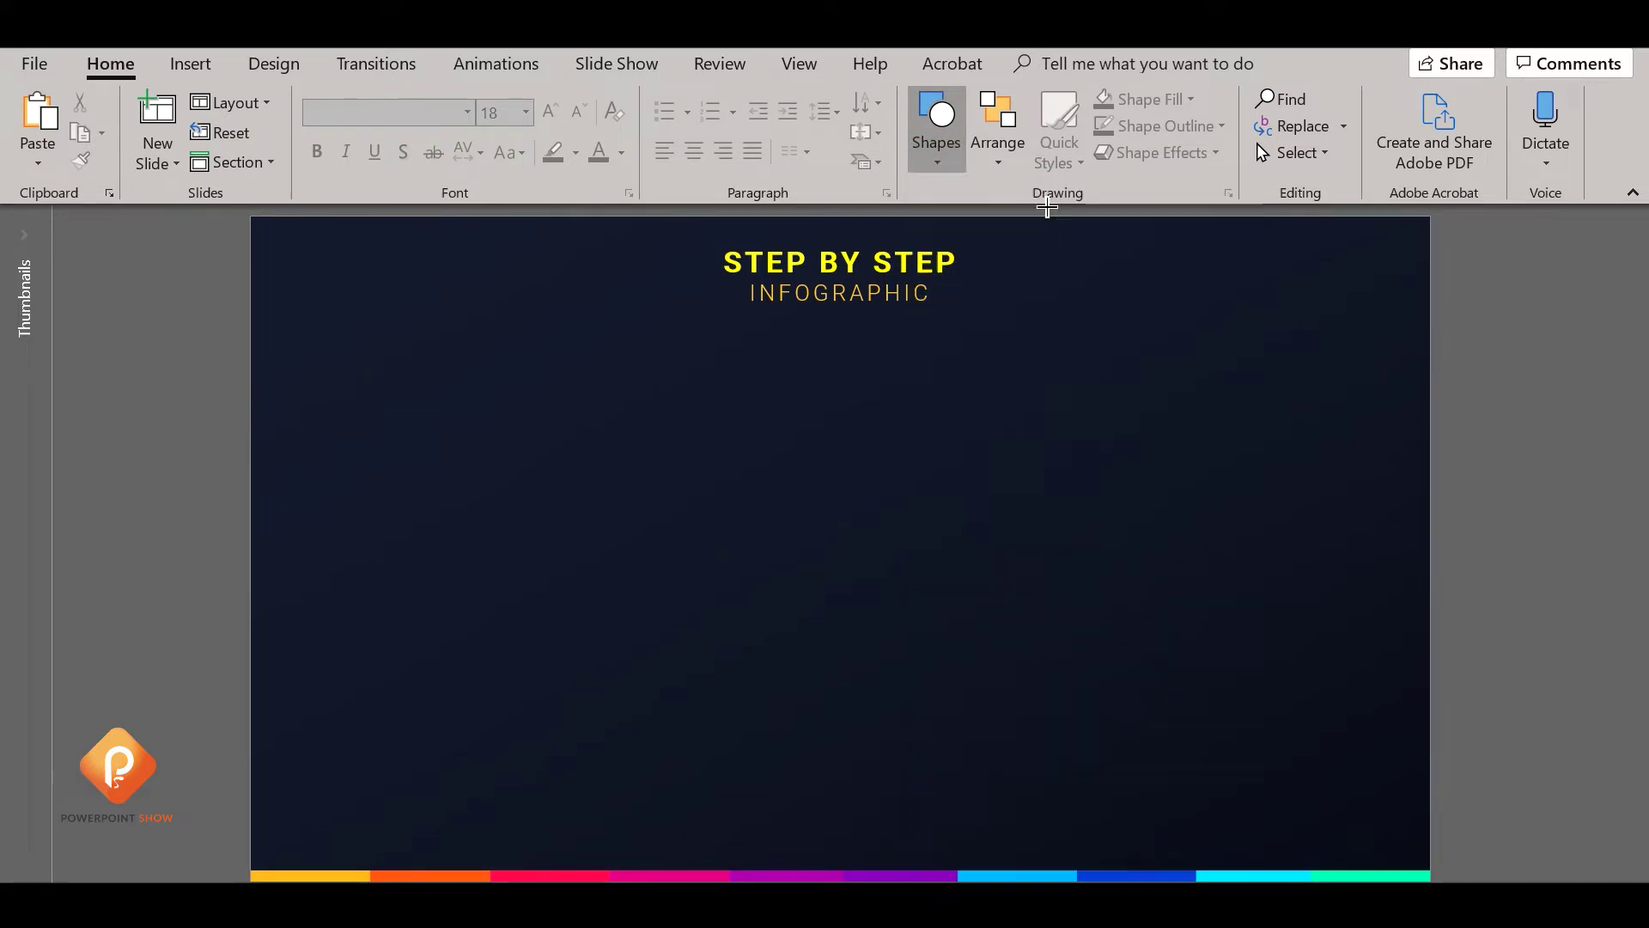
drag(460, 462, 629, 719)
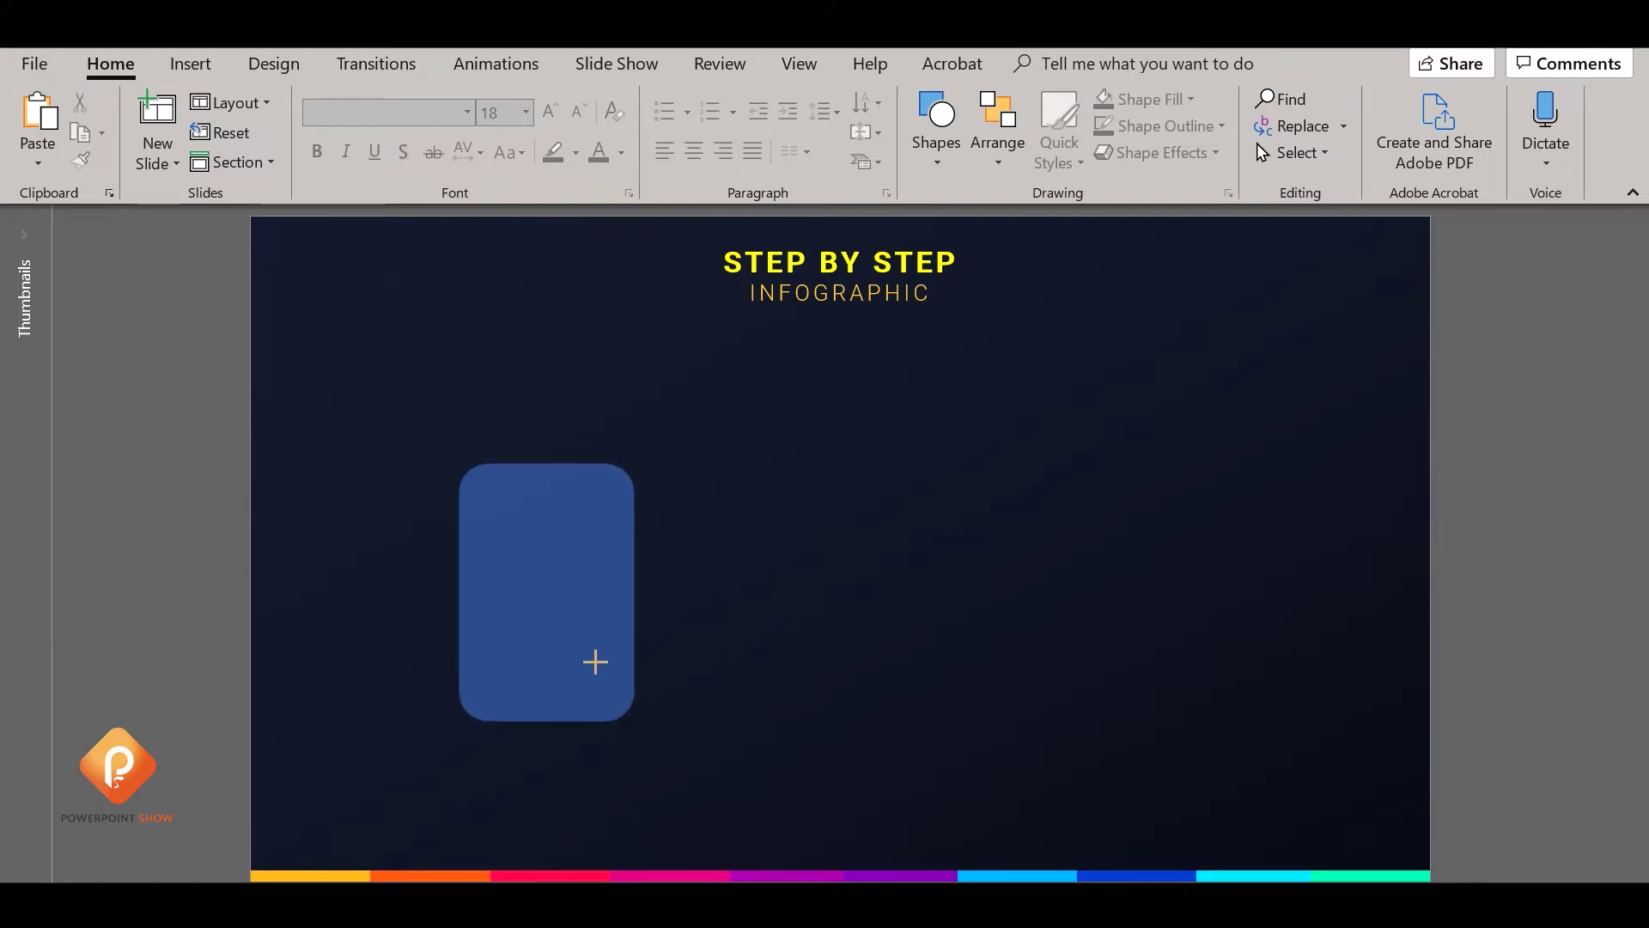
drag(592, 659, 869, 577)
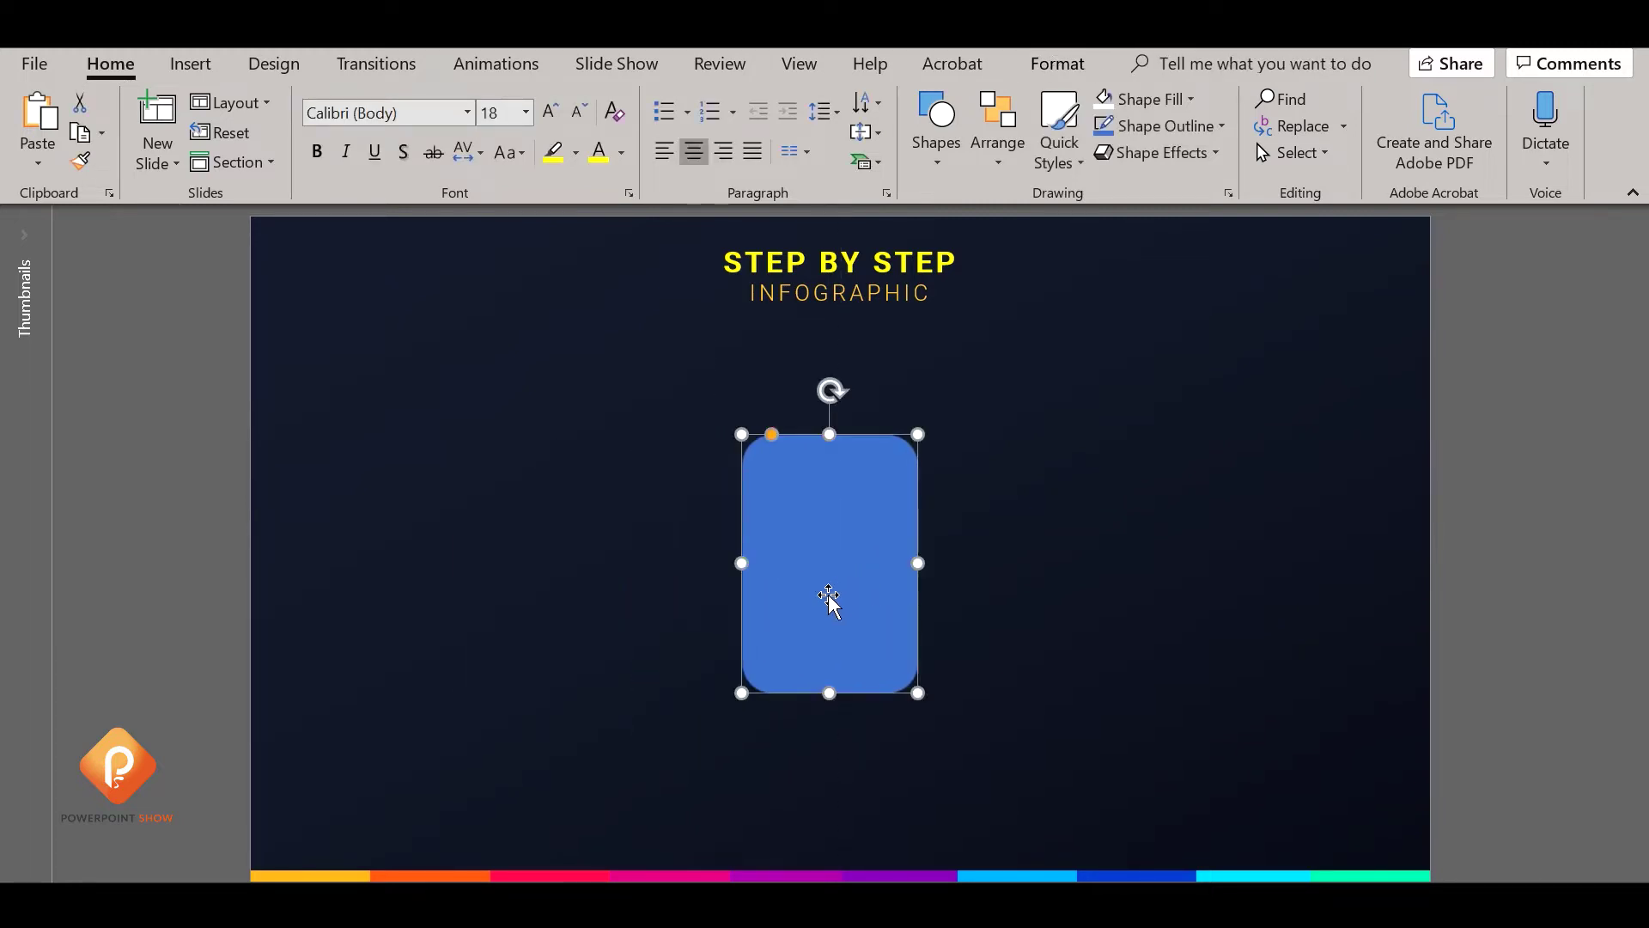
drag(775, 439, 765, 438)
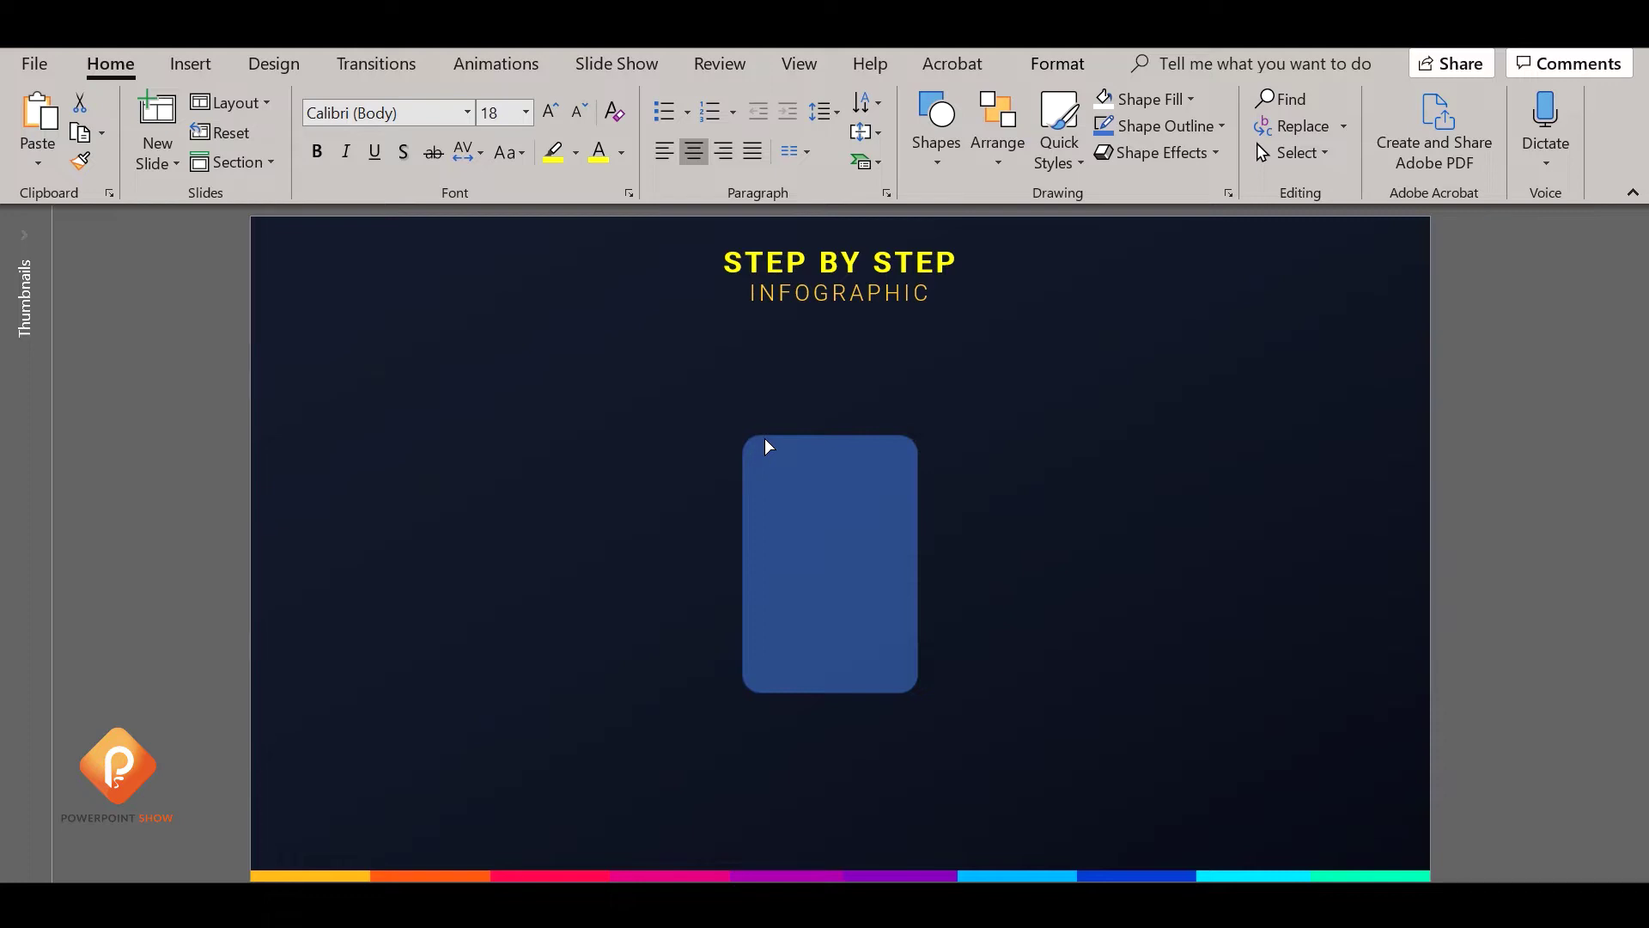
drag(765, 438, 765, 438)
Remove the rectangle's outline, fill it white, and move it left of centre
click(1165, 125)
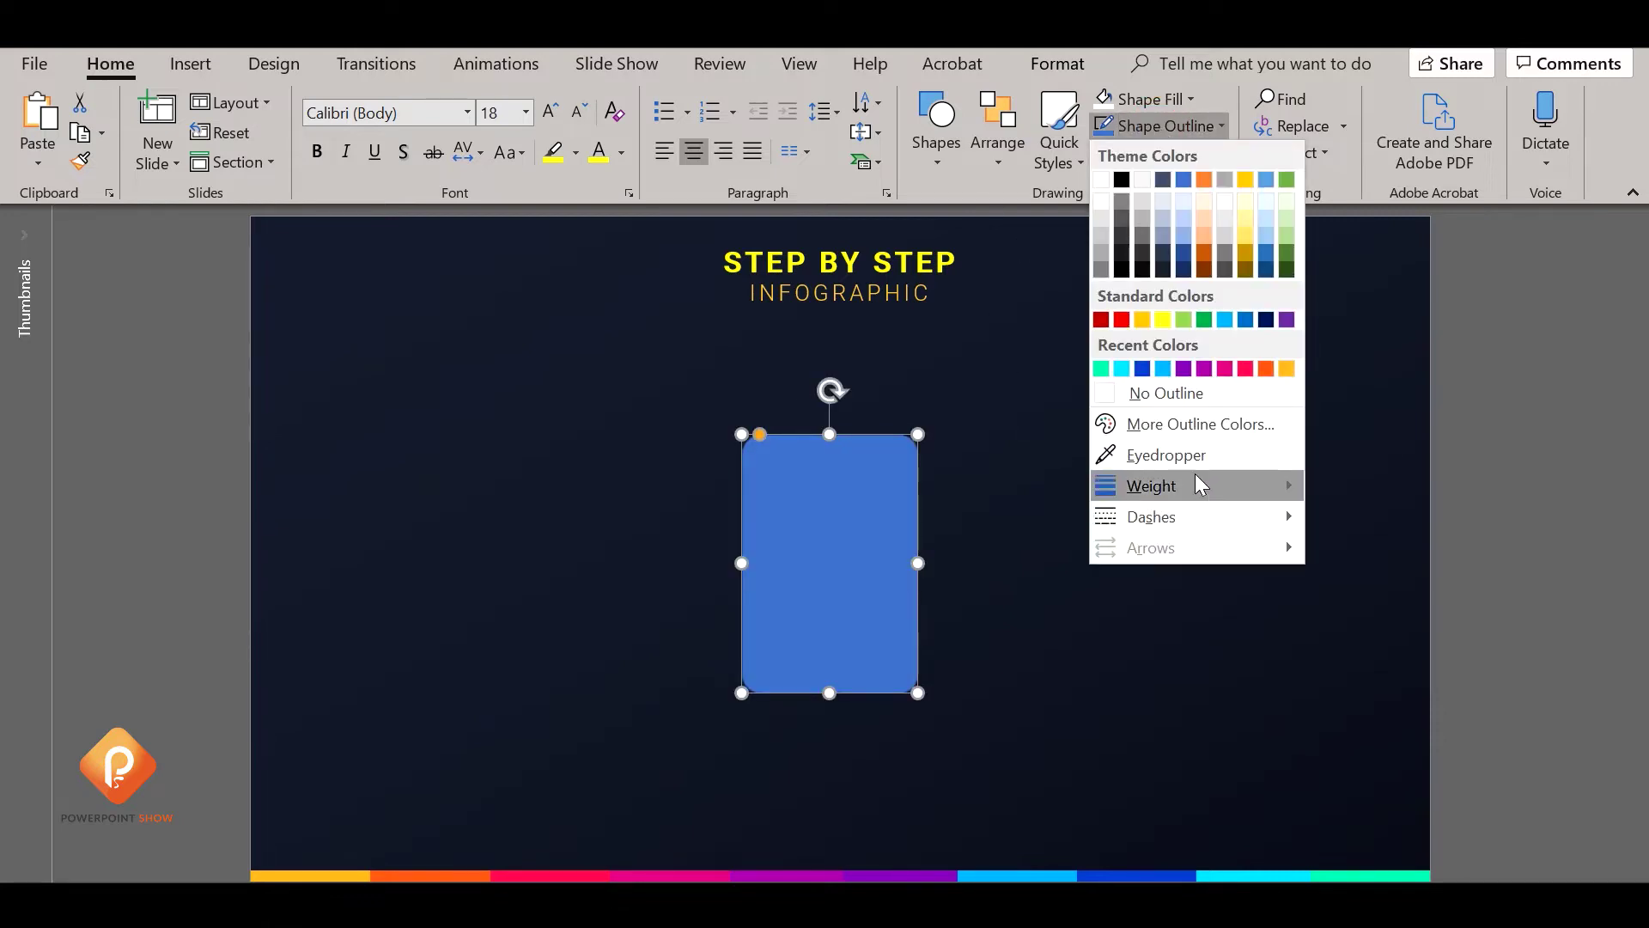
click(1168, 394)
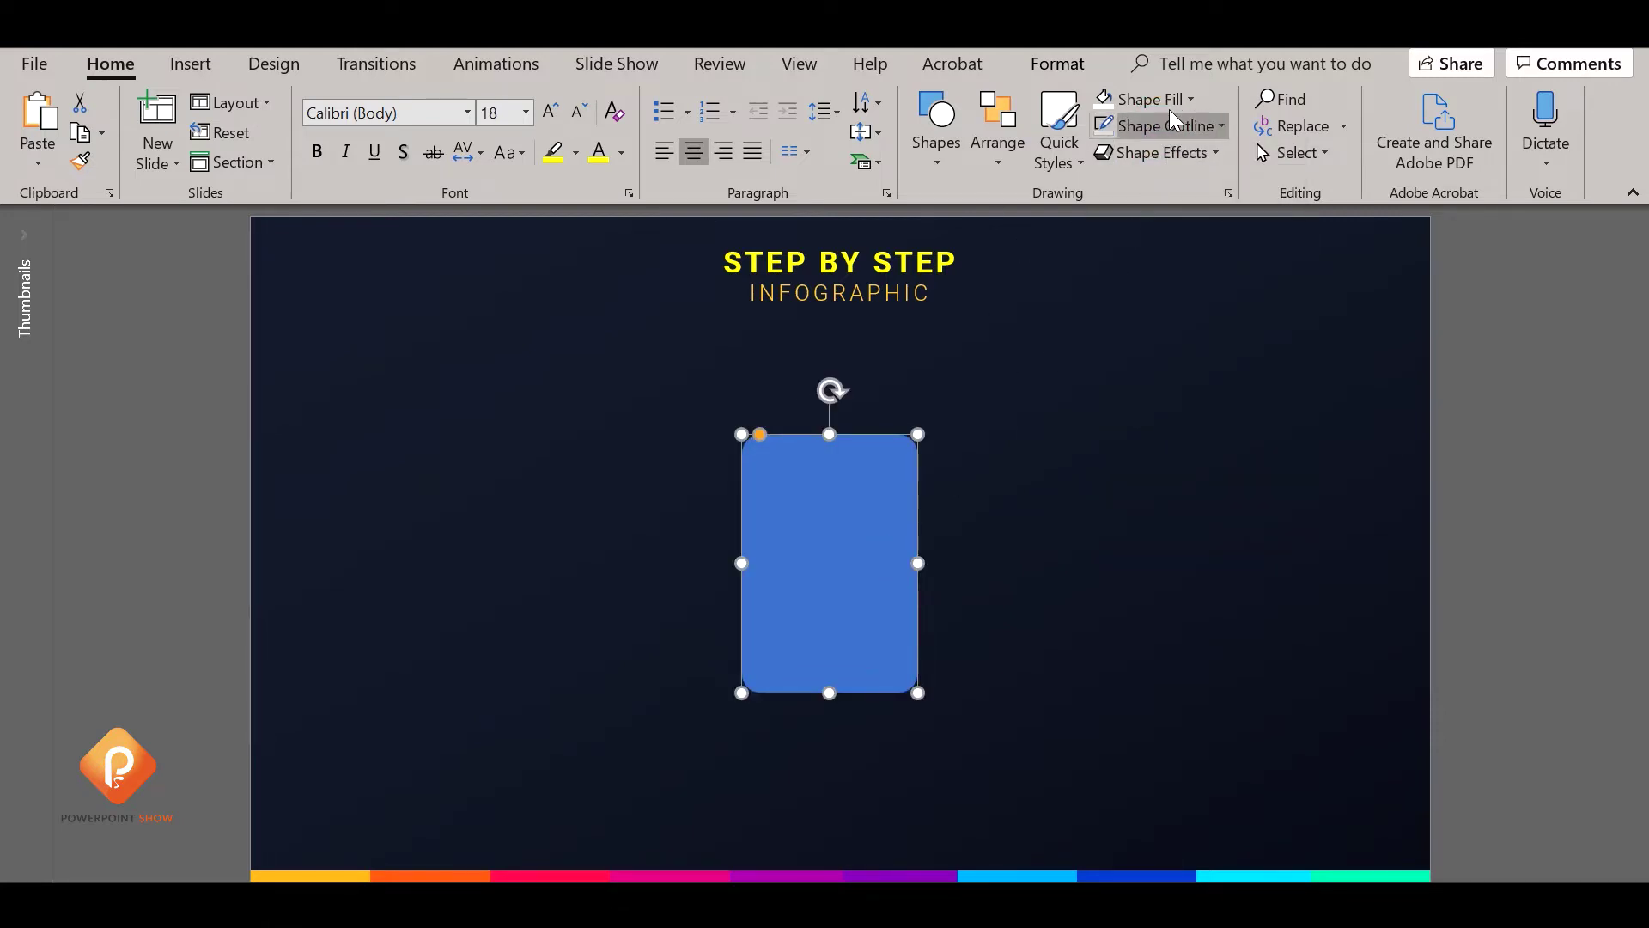
click(1149, 99)
click(1101, 152)
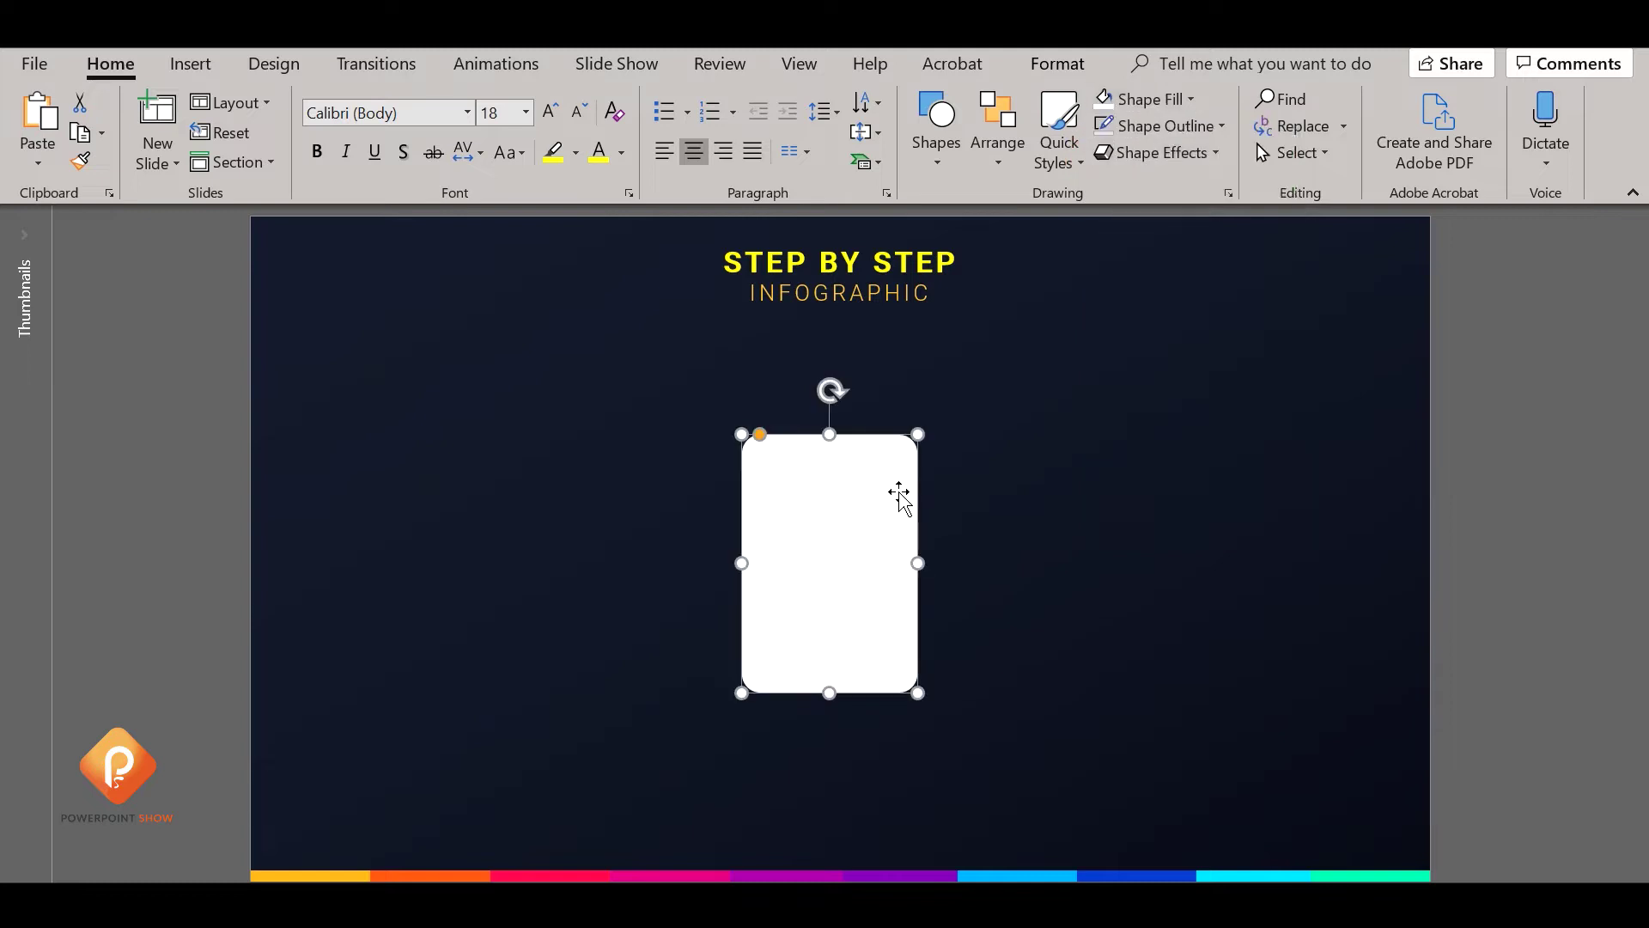
mouse_move(888, 535)
mouse_down()
mouse_move(612, 545)
mouse_move(753, 538)
mouse_up()
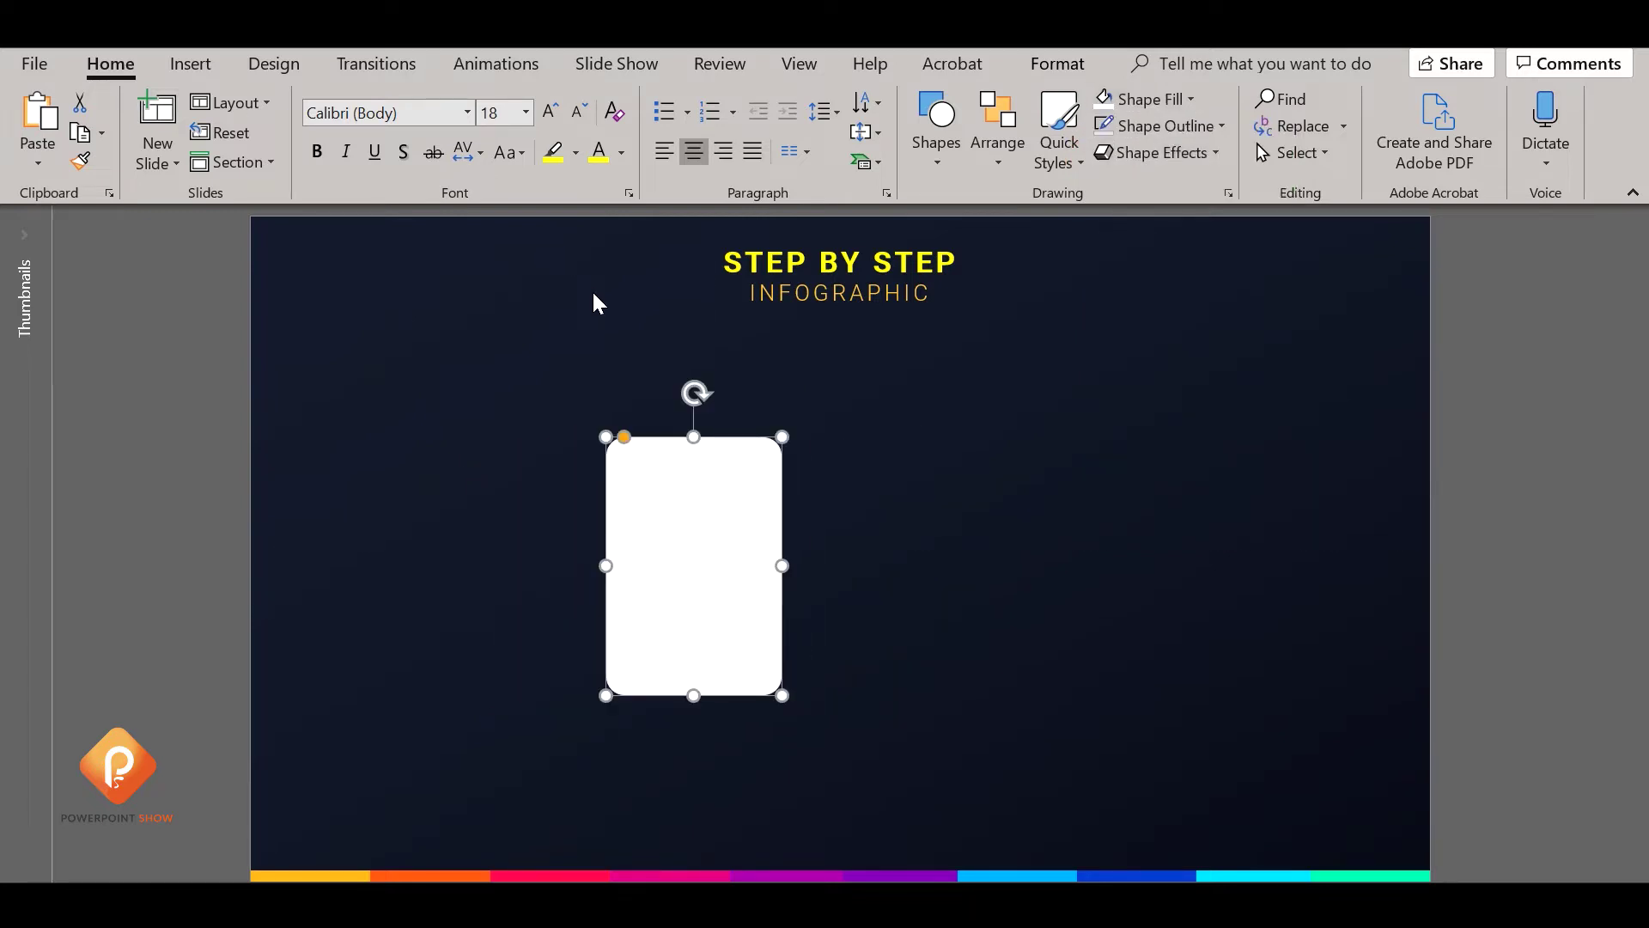
Draw a wide bar across the card's top and Fragment-merge the two shapes
click(936, 146)
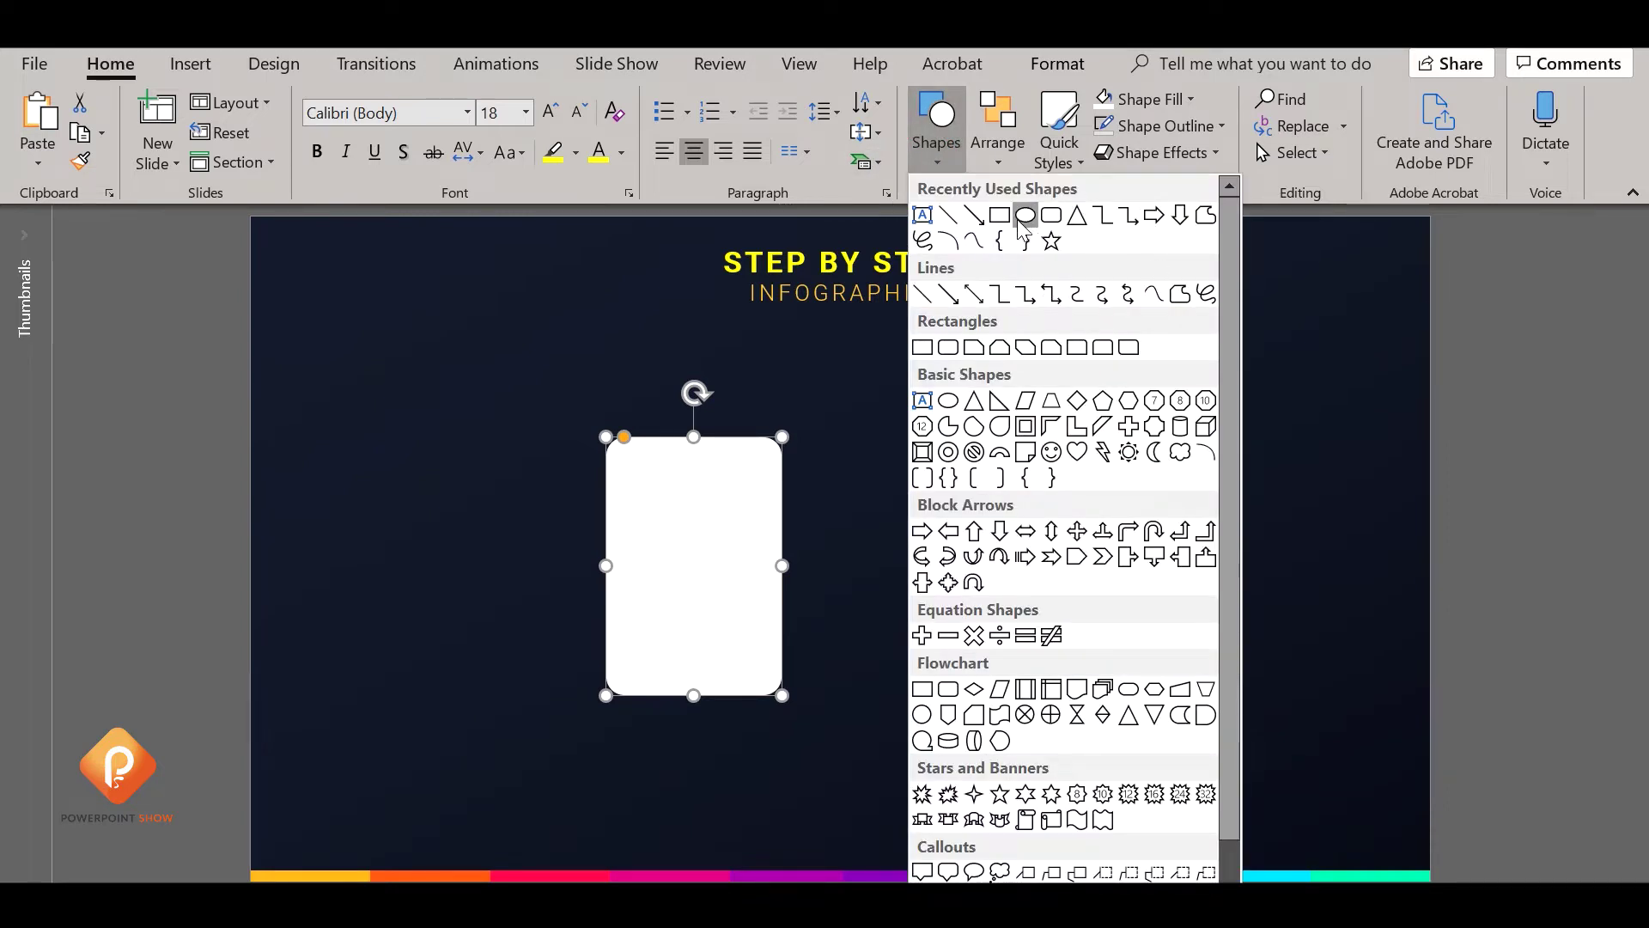
click(999, 214)
mouse_move(453, 397)
mouse_down()
mouse_move(883, 489)
mouse_move(893, 505)
mouse_up()
shift+click(707, 596)
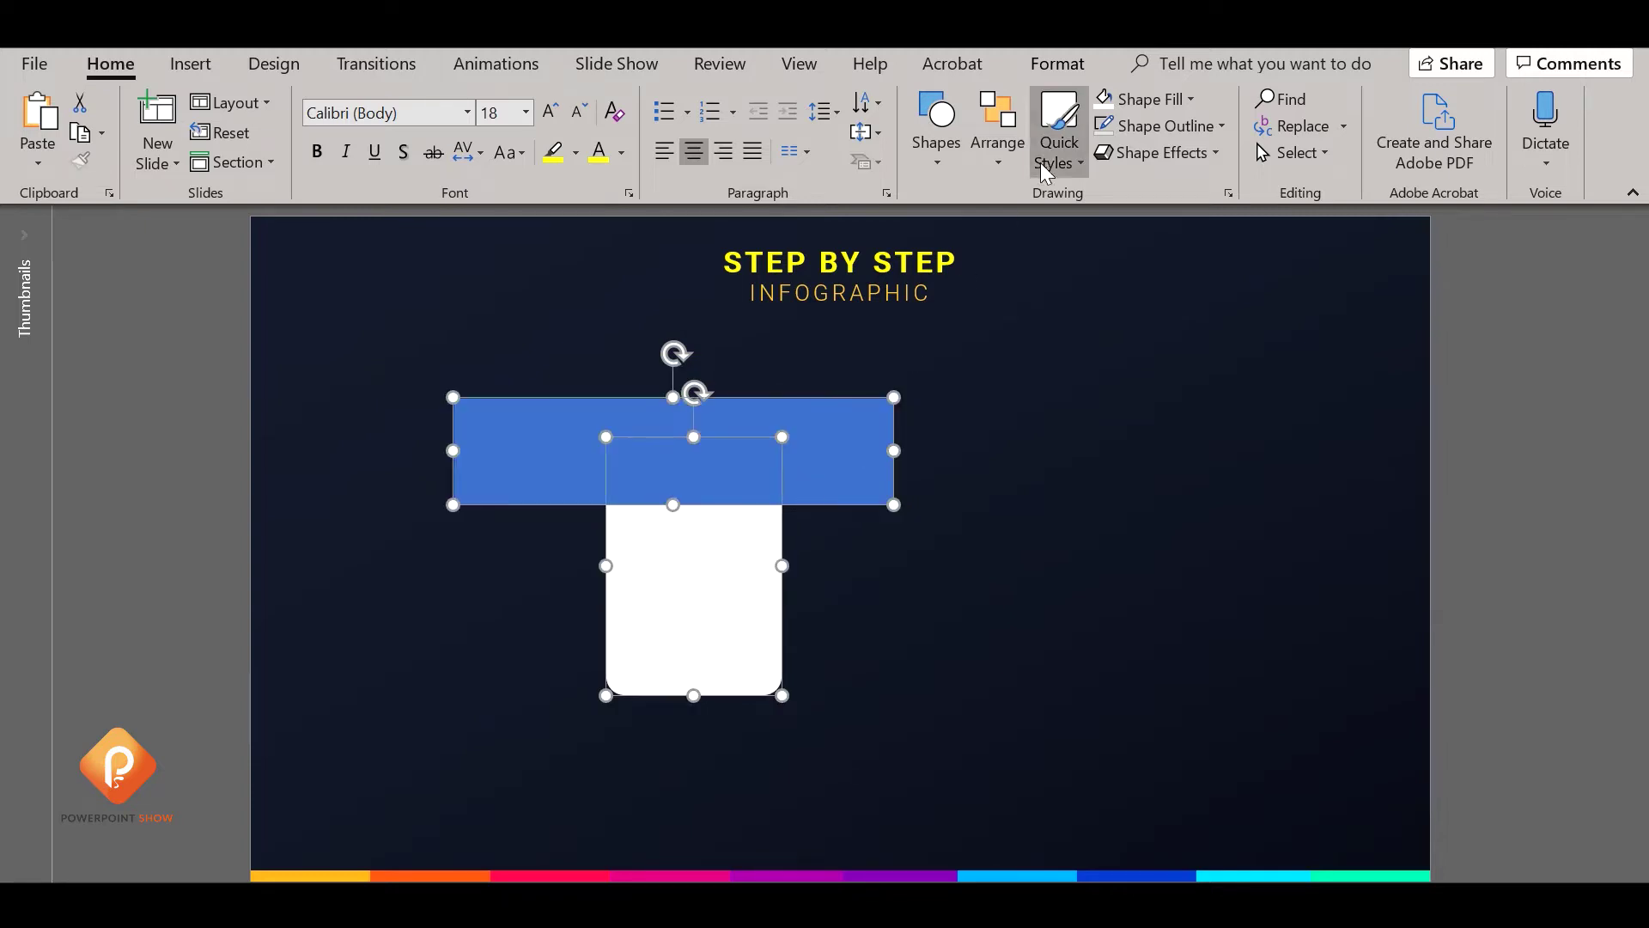
click(1047, 67)
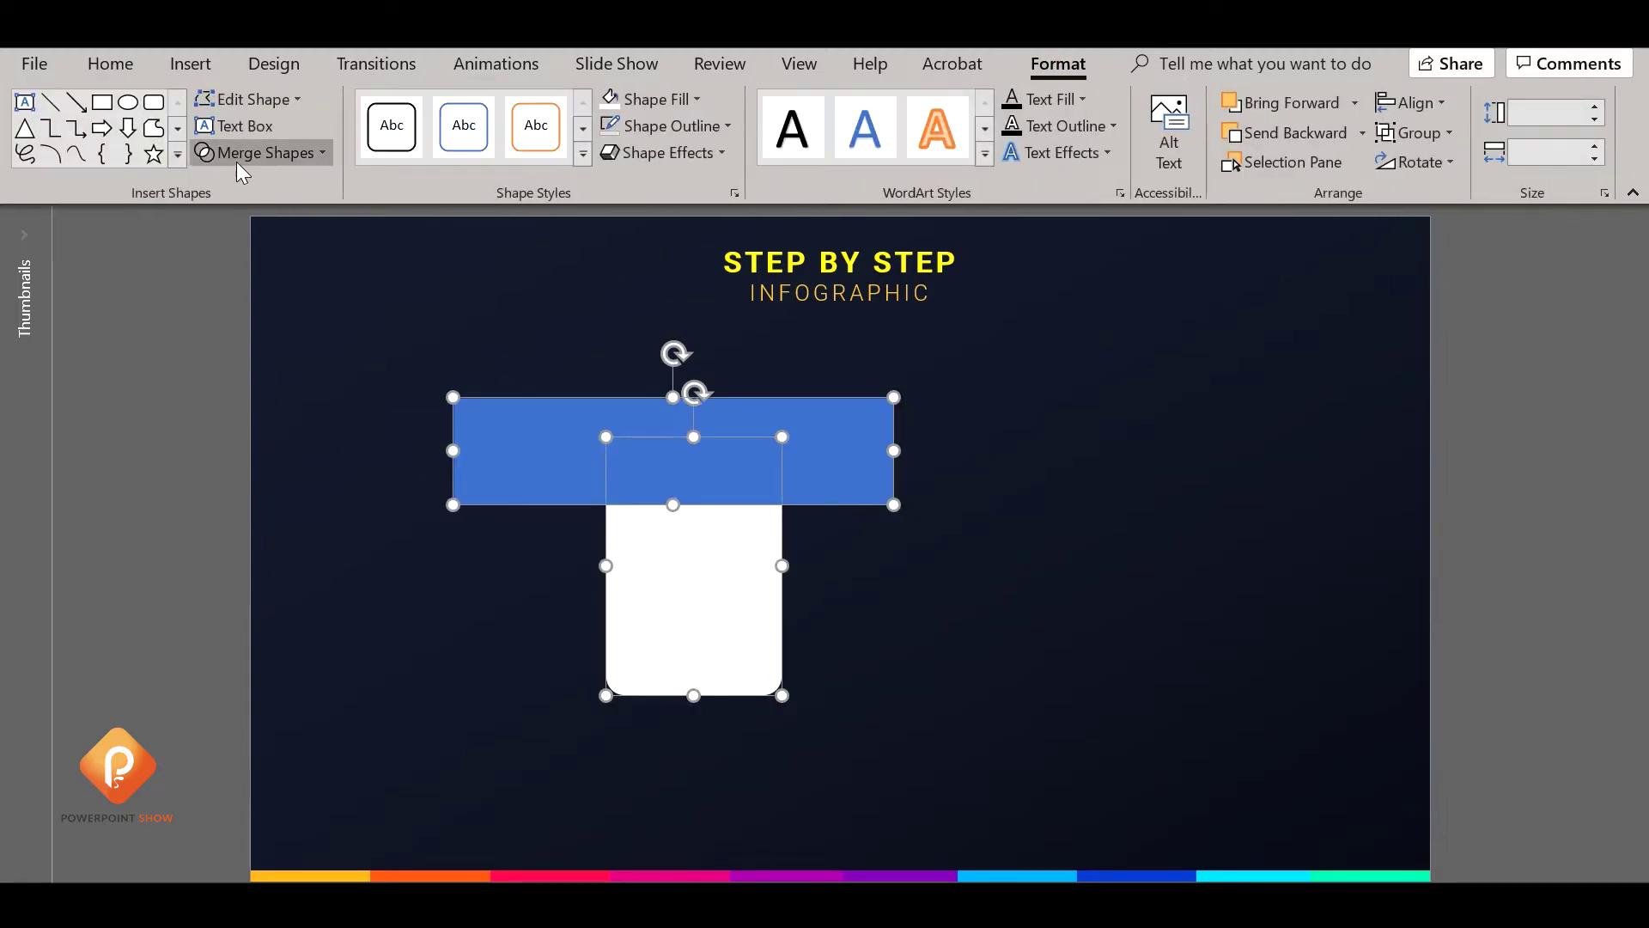
click(245, 153)
click(258, 236)
Delete the top bar and leftover overlap fragments
click(158, 453)
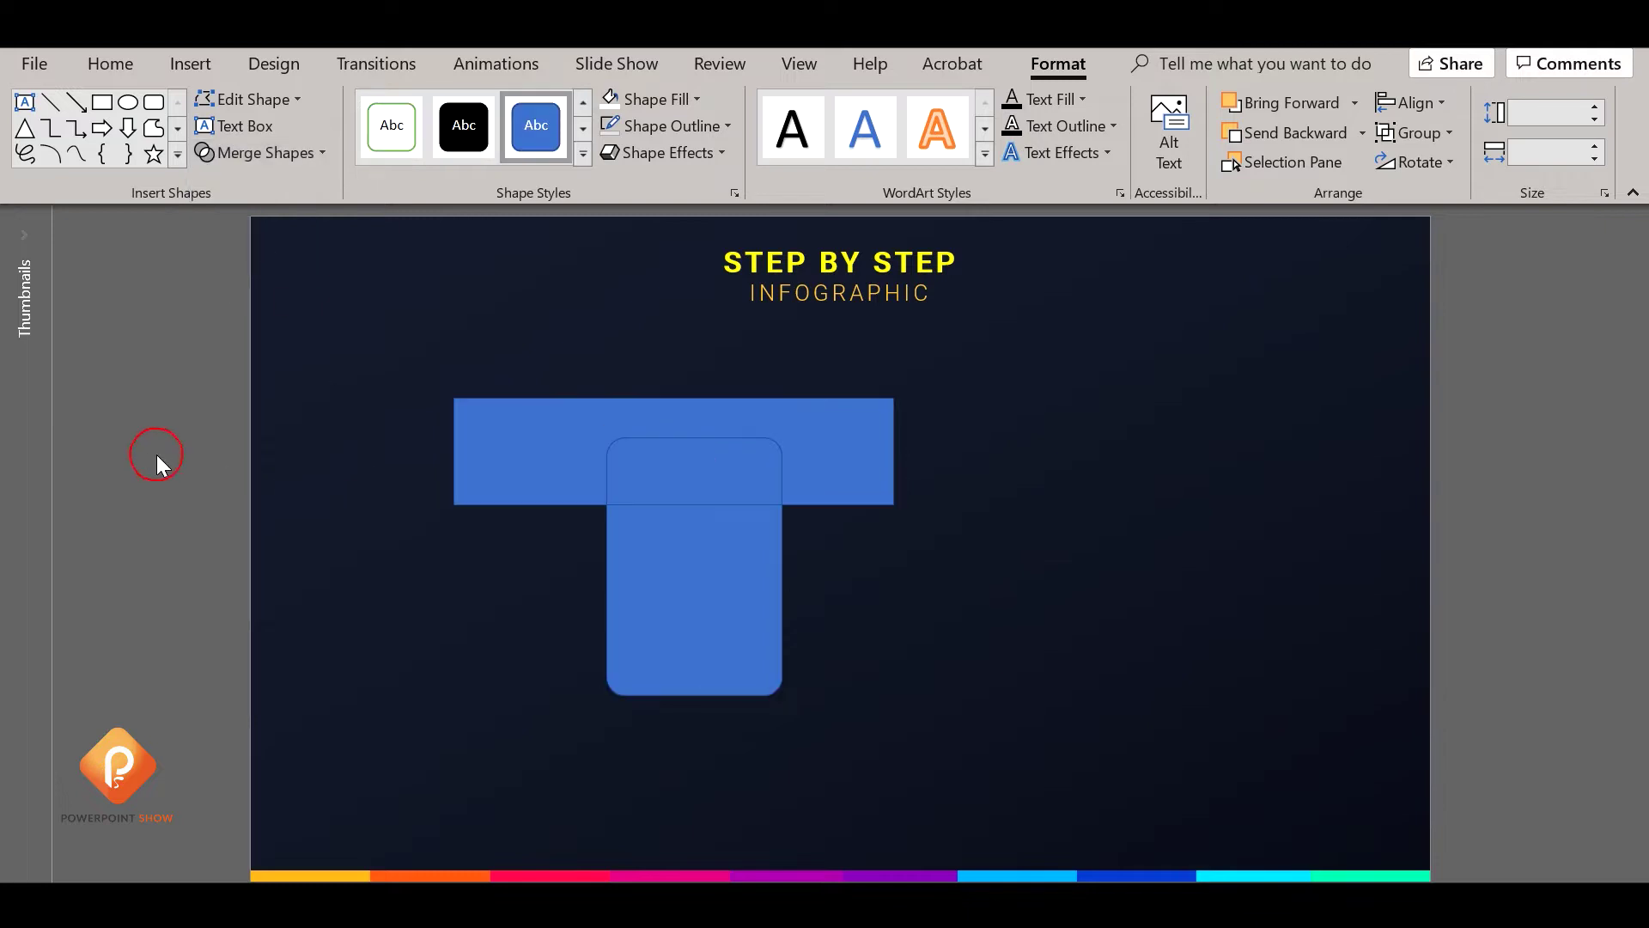
click(592, 449)
key(Delete)
click(684, 486)
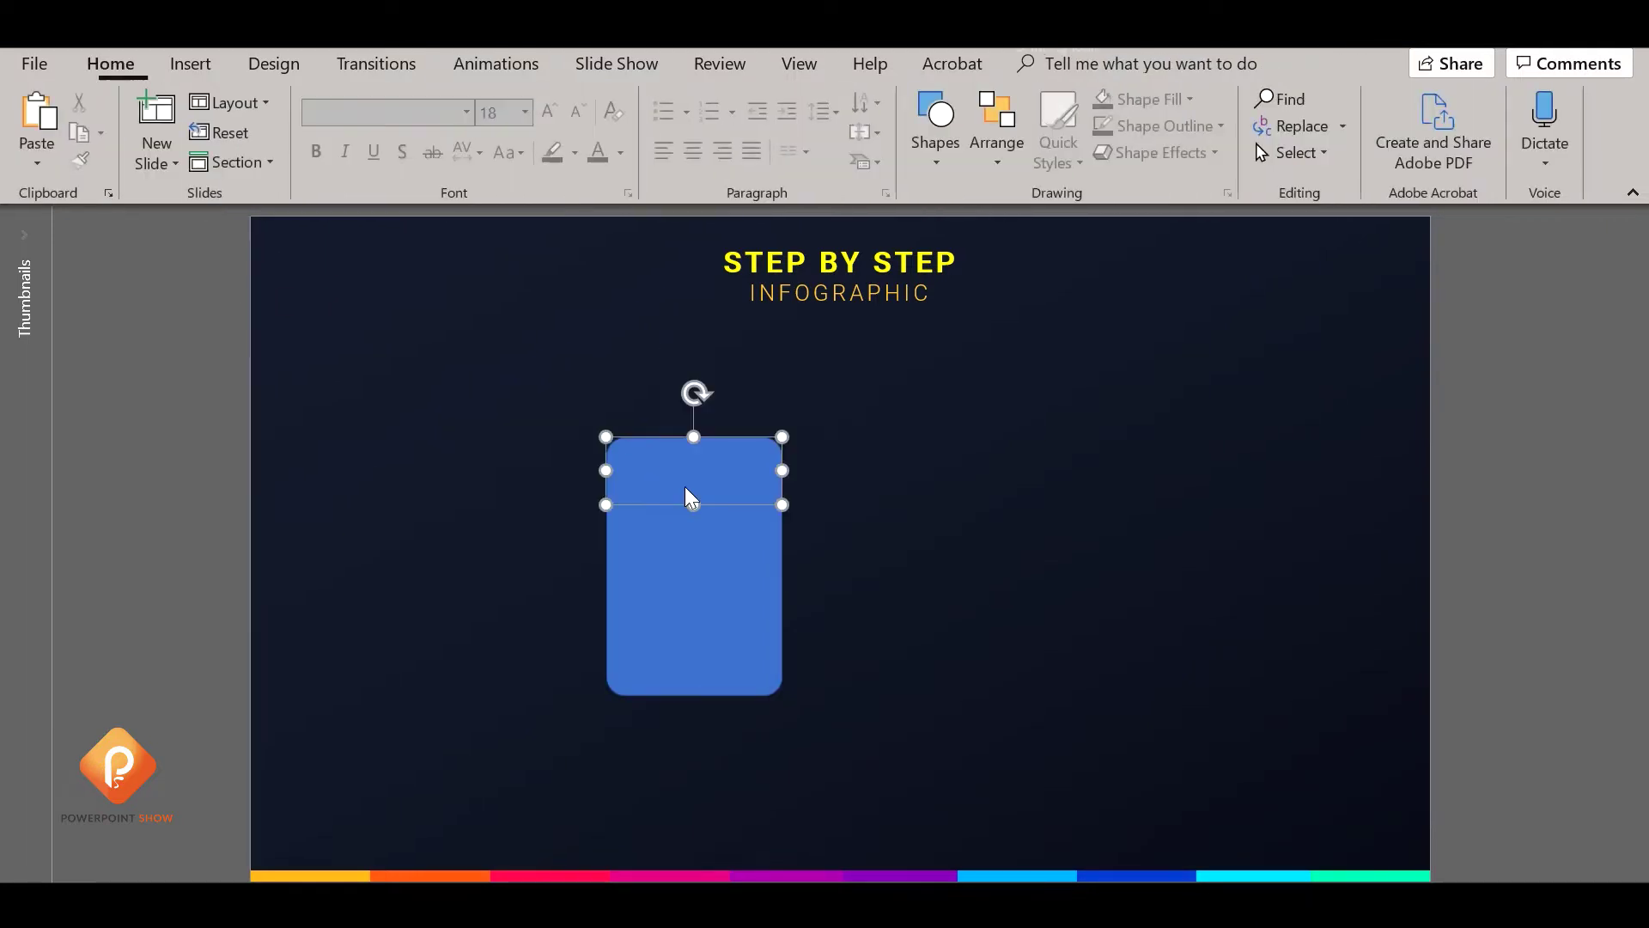
key(Delete)
Make the remaining fragment white with no outline, then shrink it and shift it right
click(714, 560)
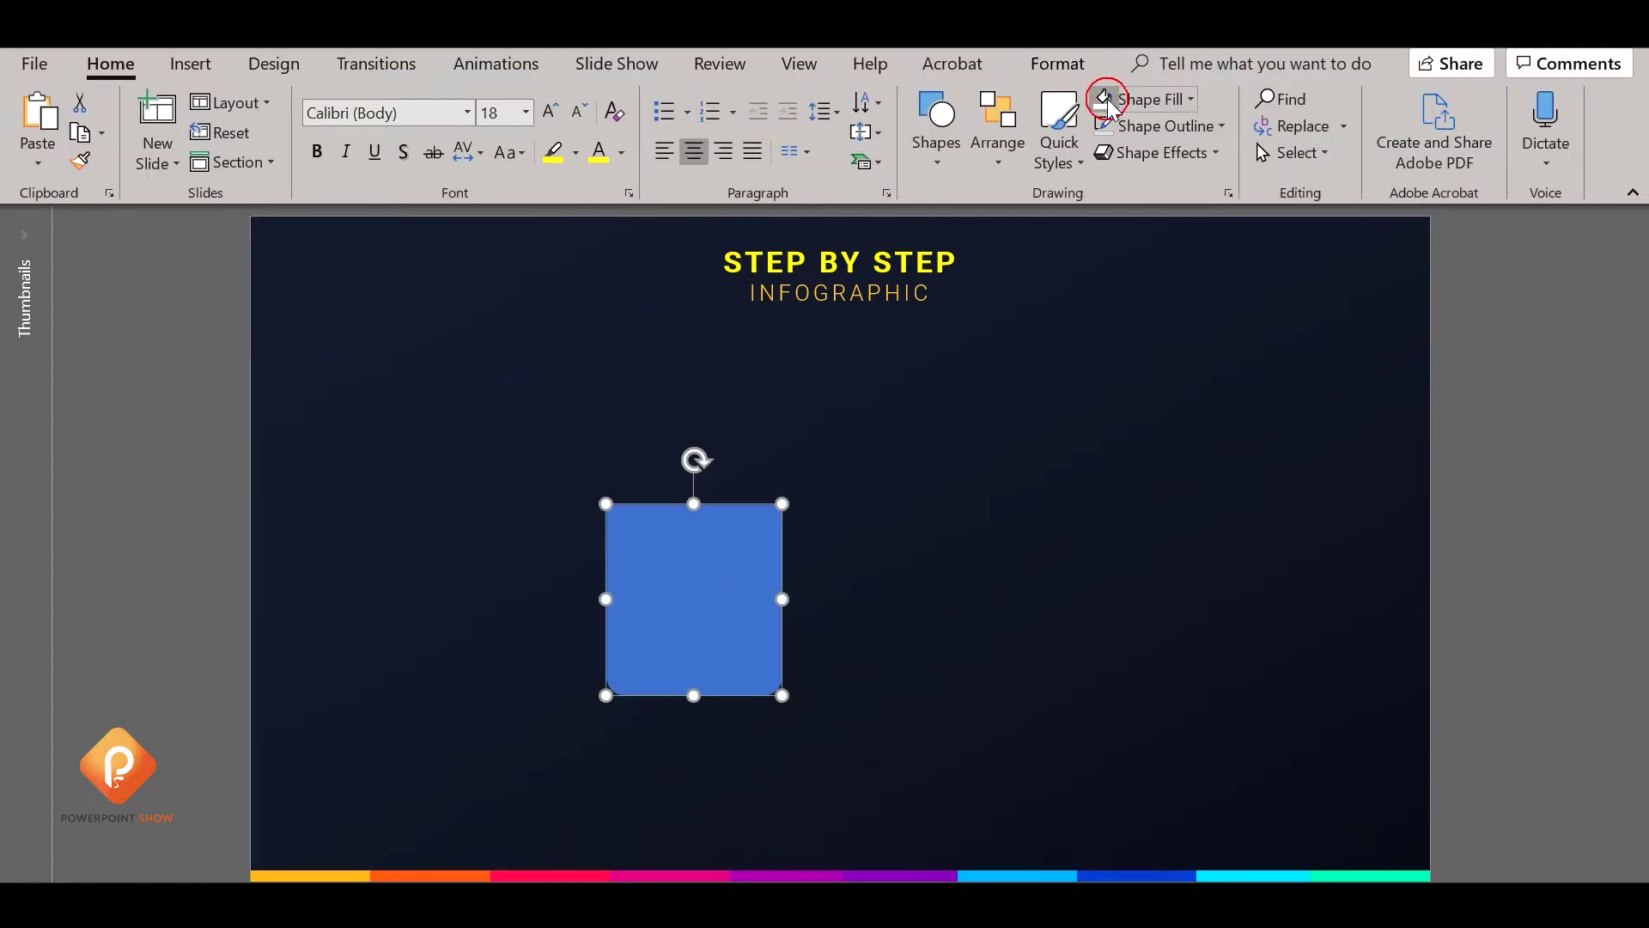
click(1105, 99)
click(1162, 152)
click(1161, 126)
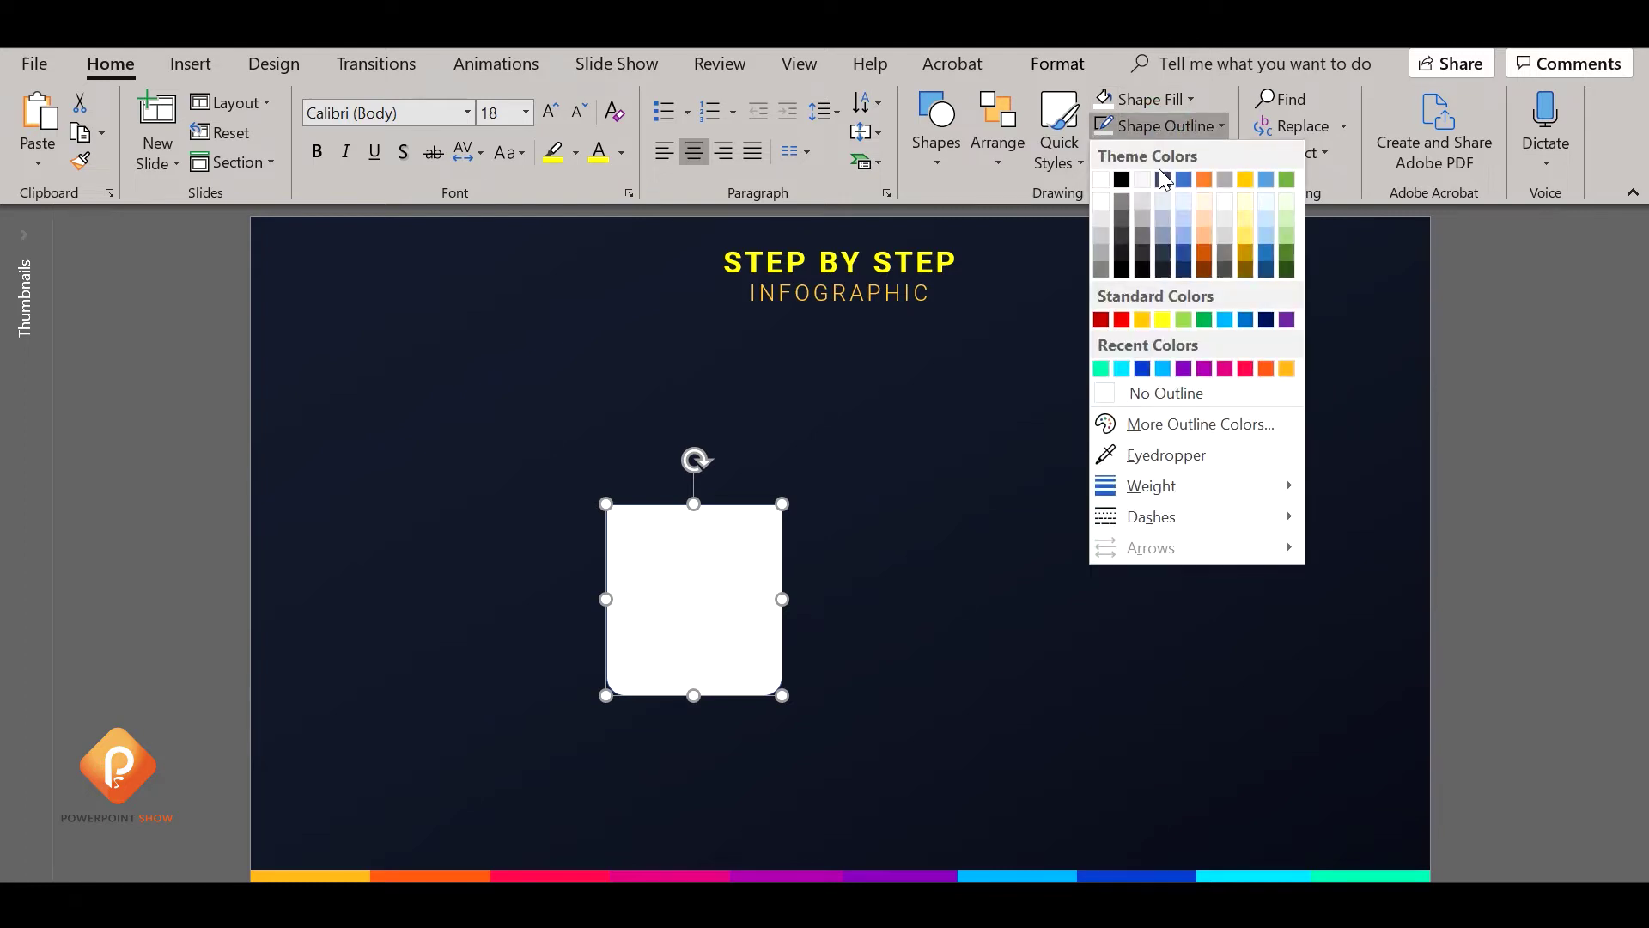
click(1166, 392)
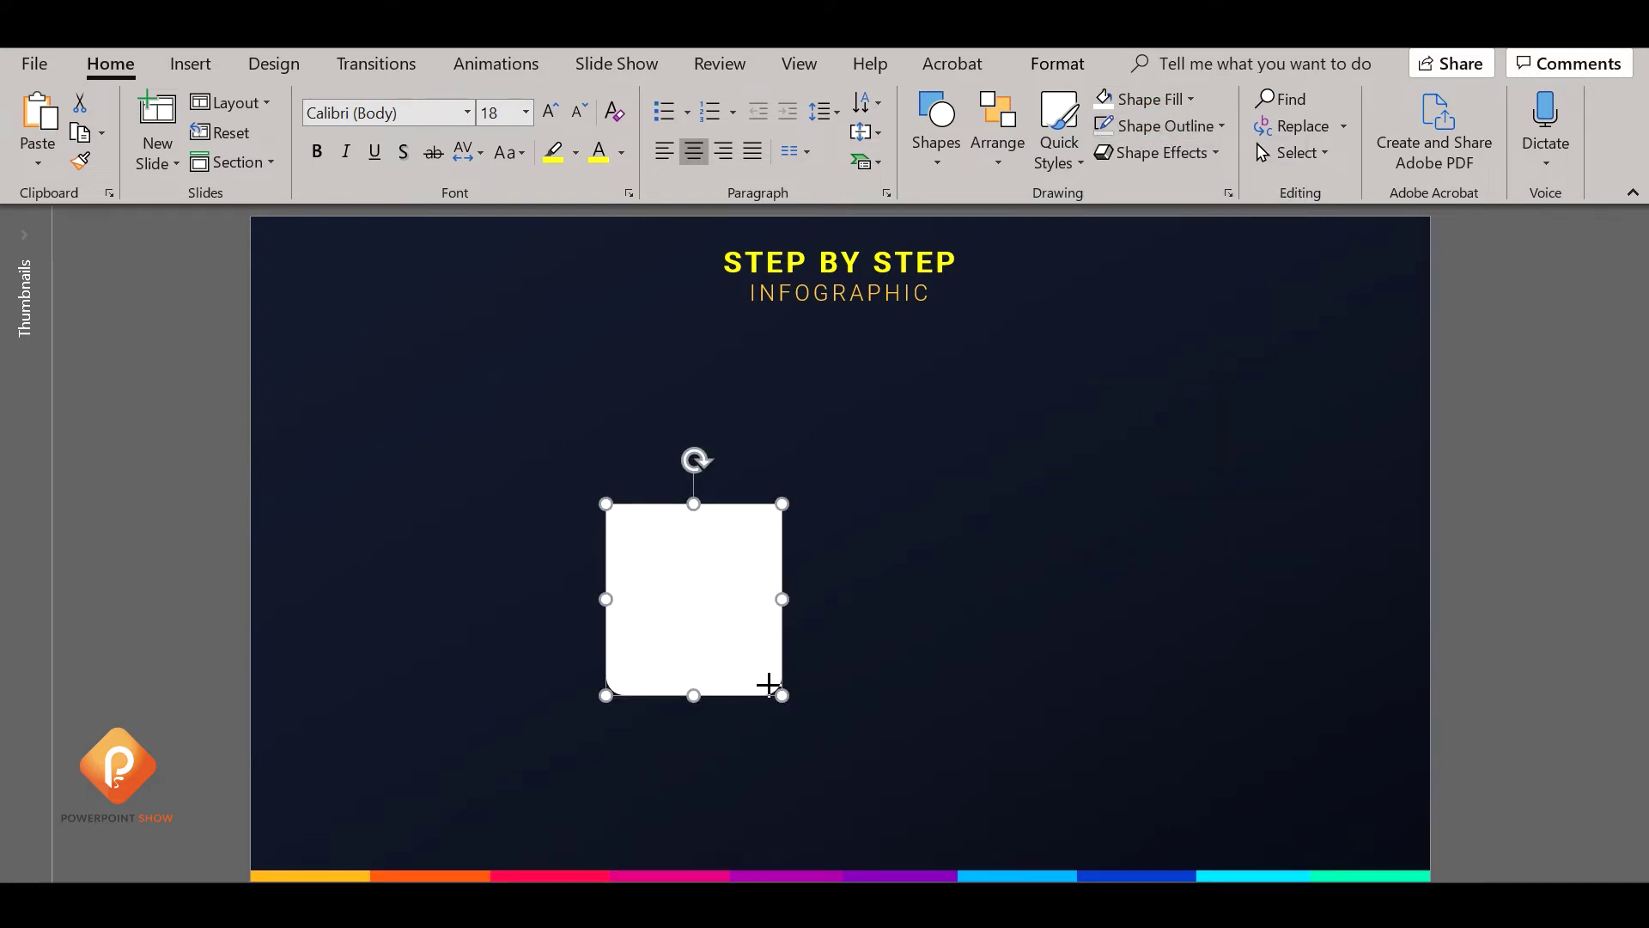
drag(769, 686, 747, 667)
drag(685, 581, 808, 552)
click(979, 644)
click(944, 155)
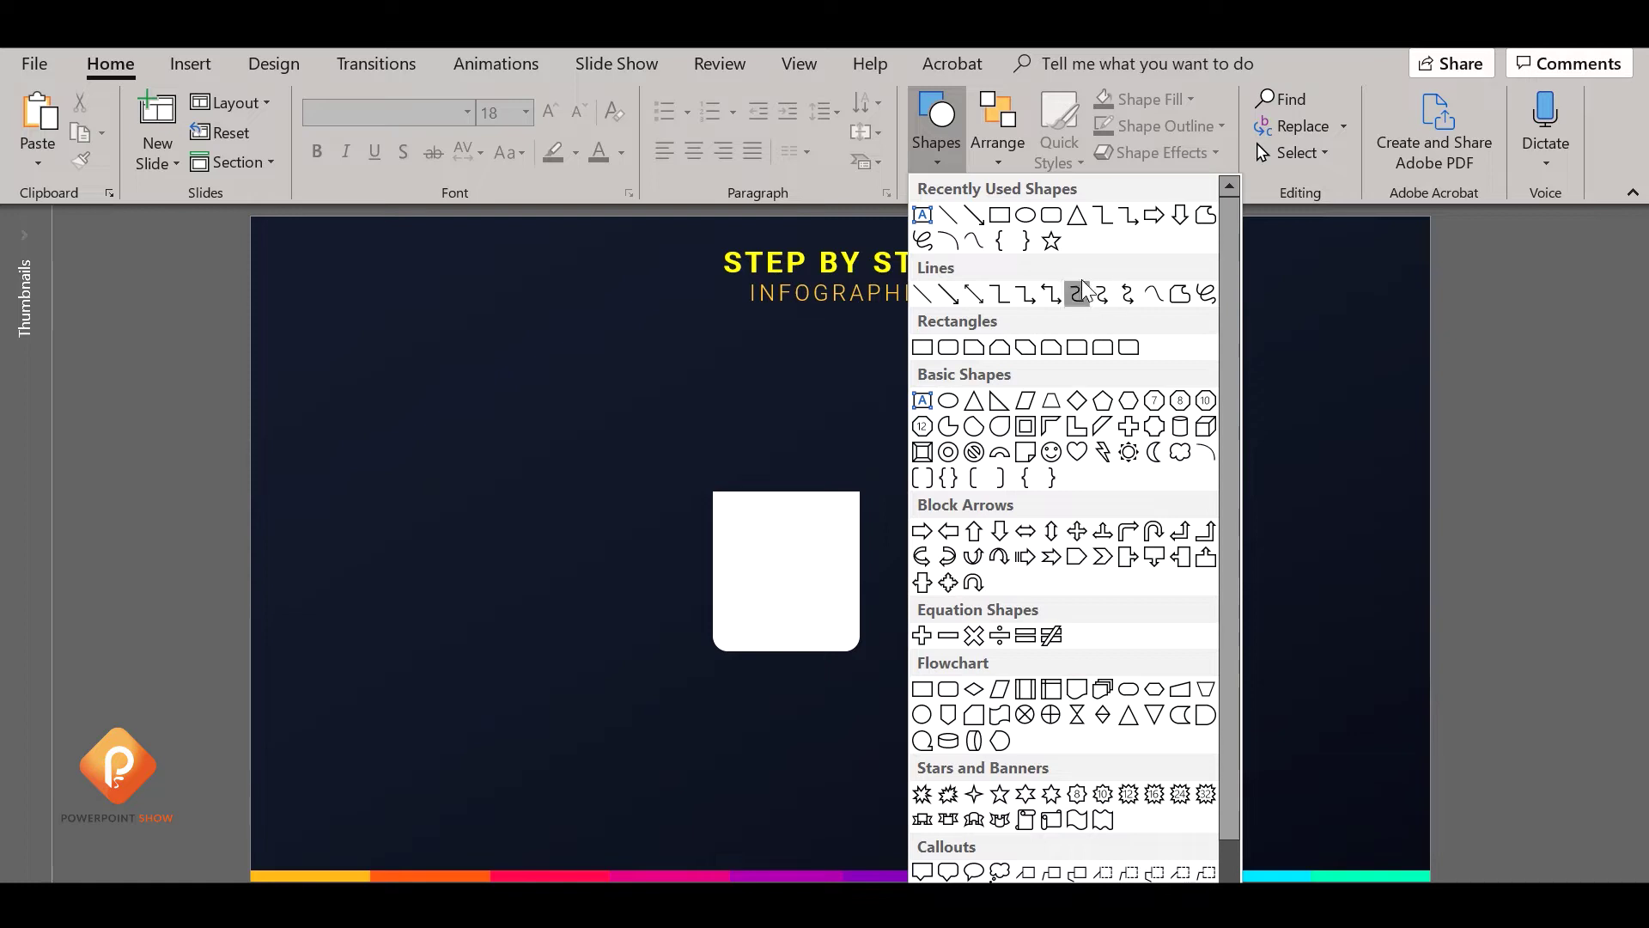
Draw a Flowchart: Delay shape, rotate it round-side up, and fit it on the card's top
click(1206, 714)
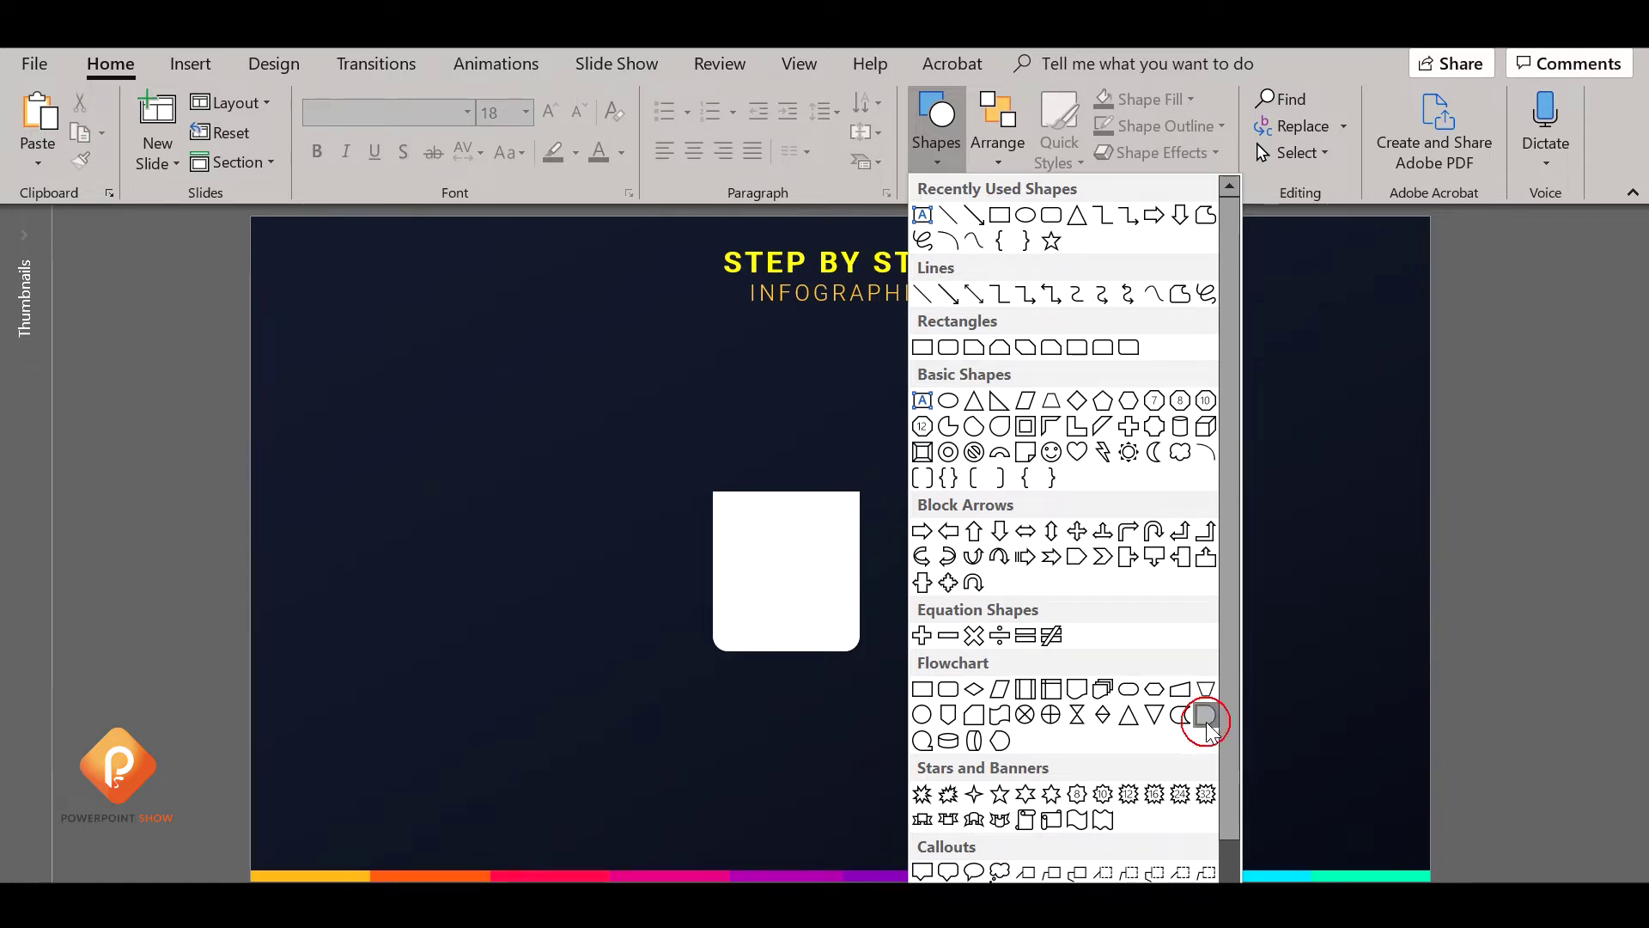
drag(1000, 451, 1082, 570)
drag(1059, 405, 978, 494)
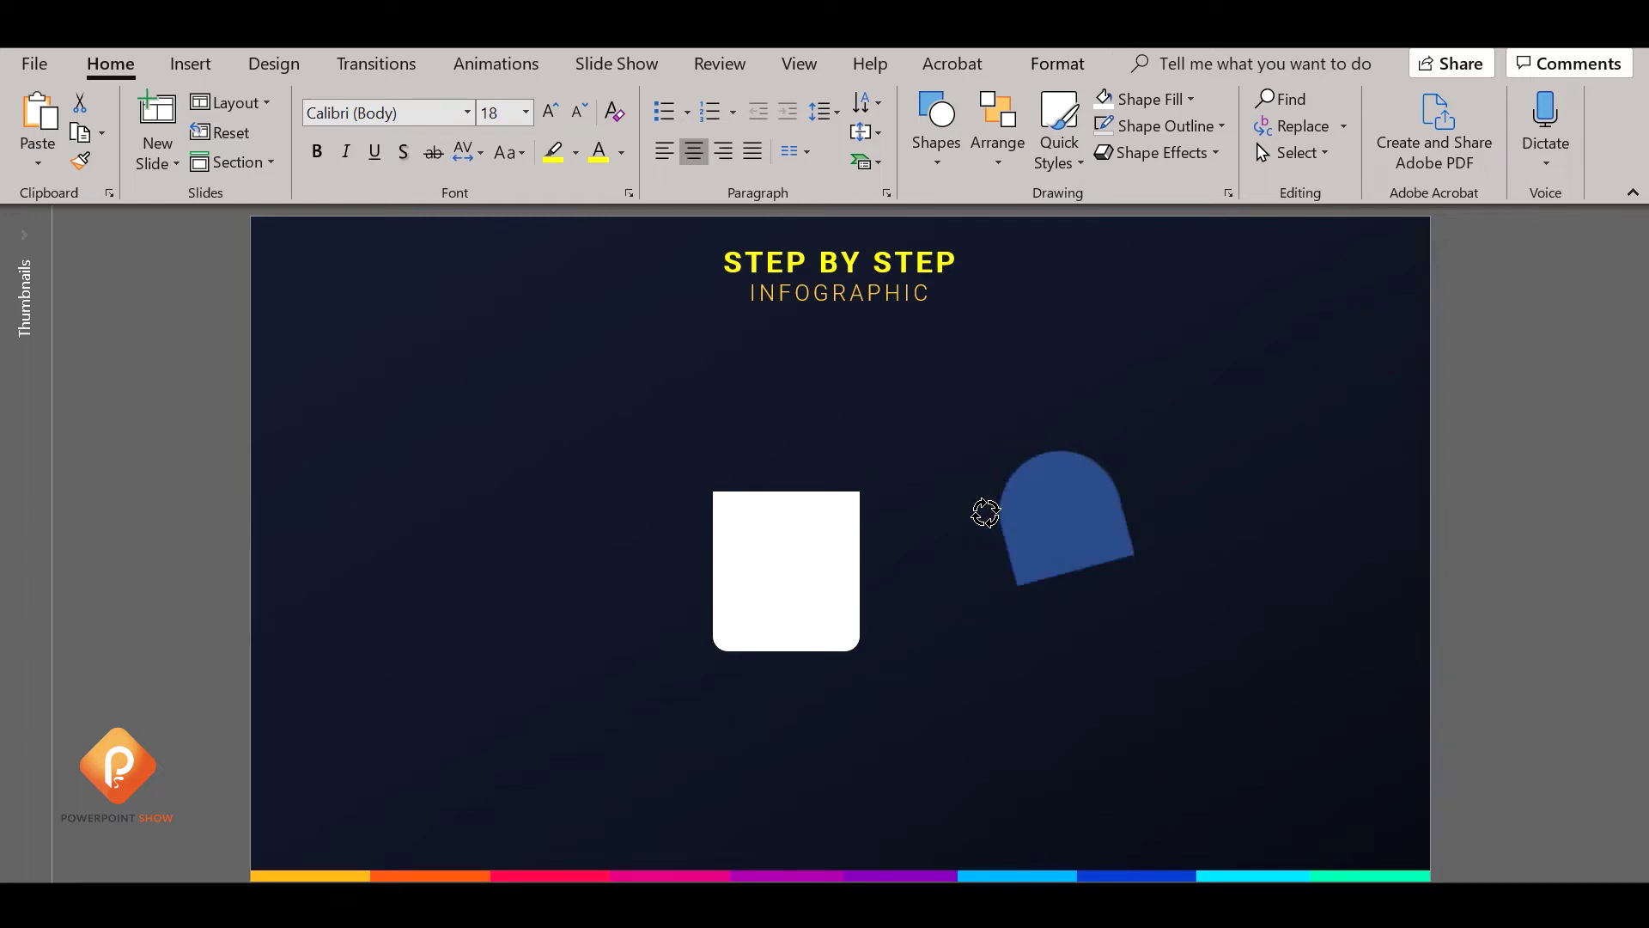
drag(1067, 519, 780, 472)
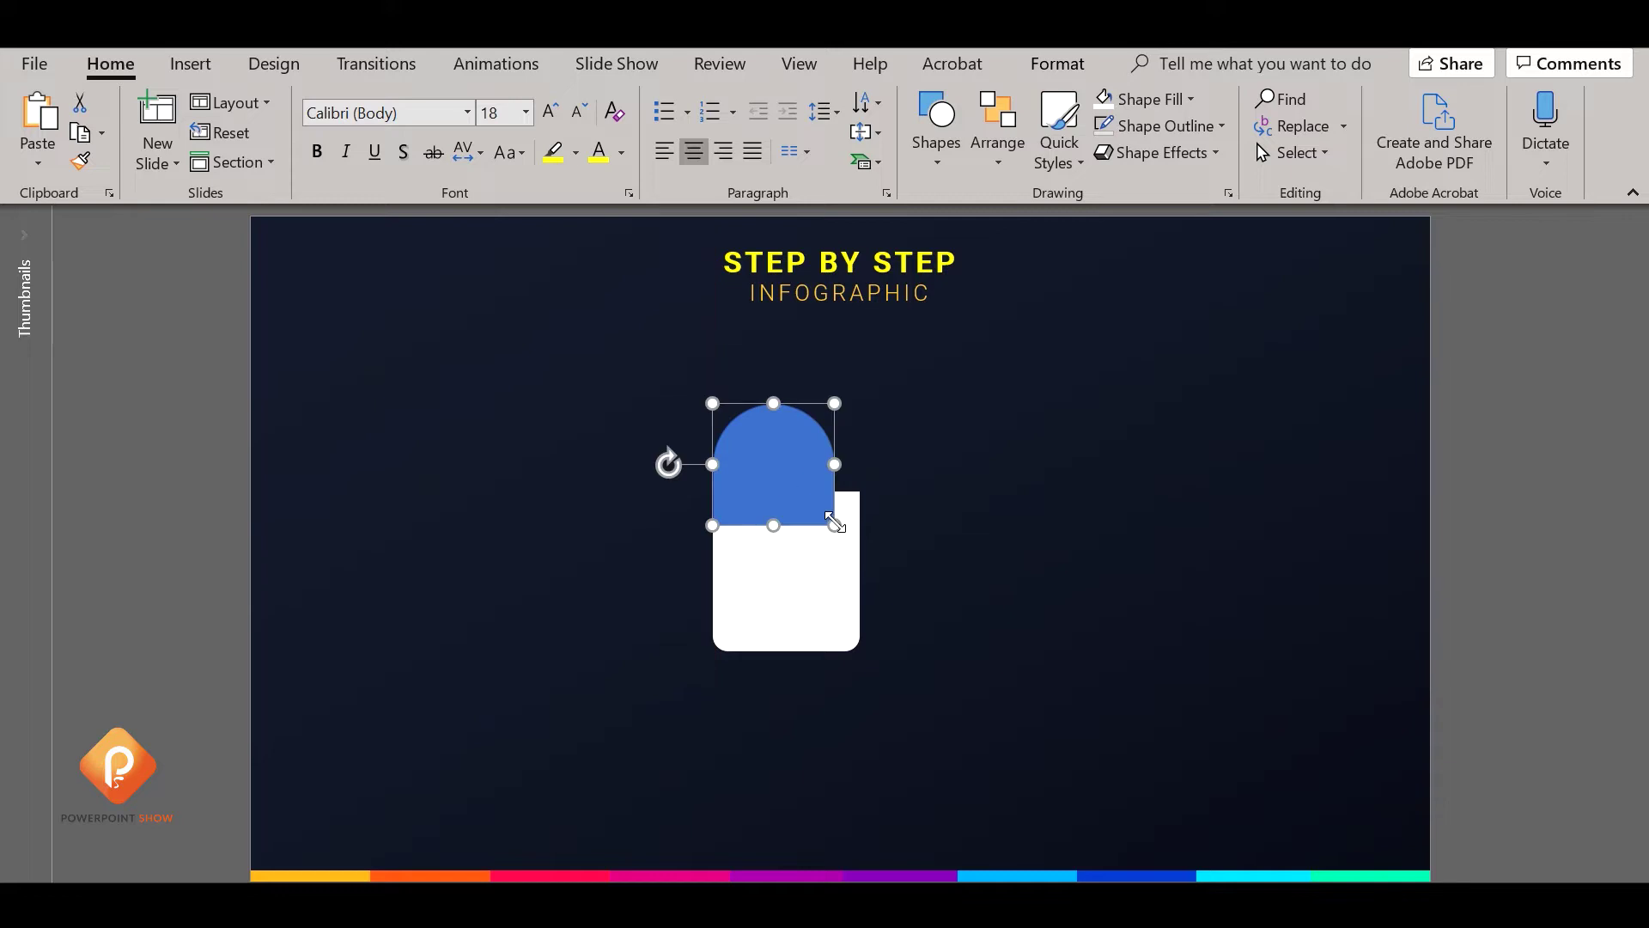
drag(834, 525, 856, 547)
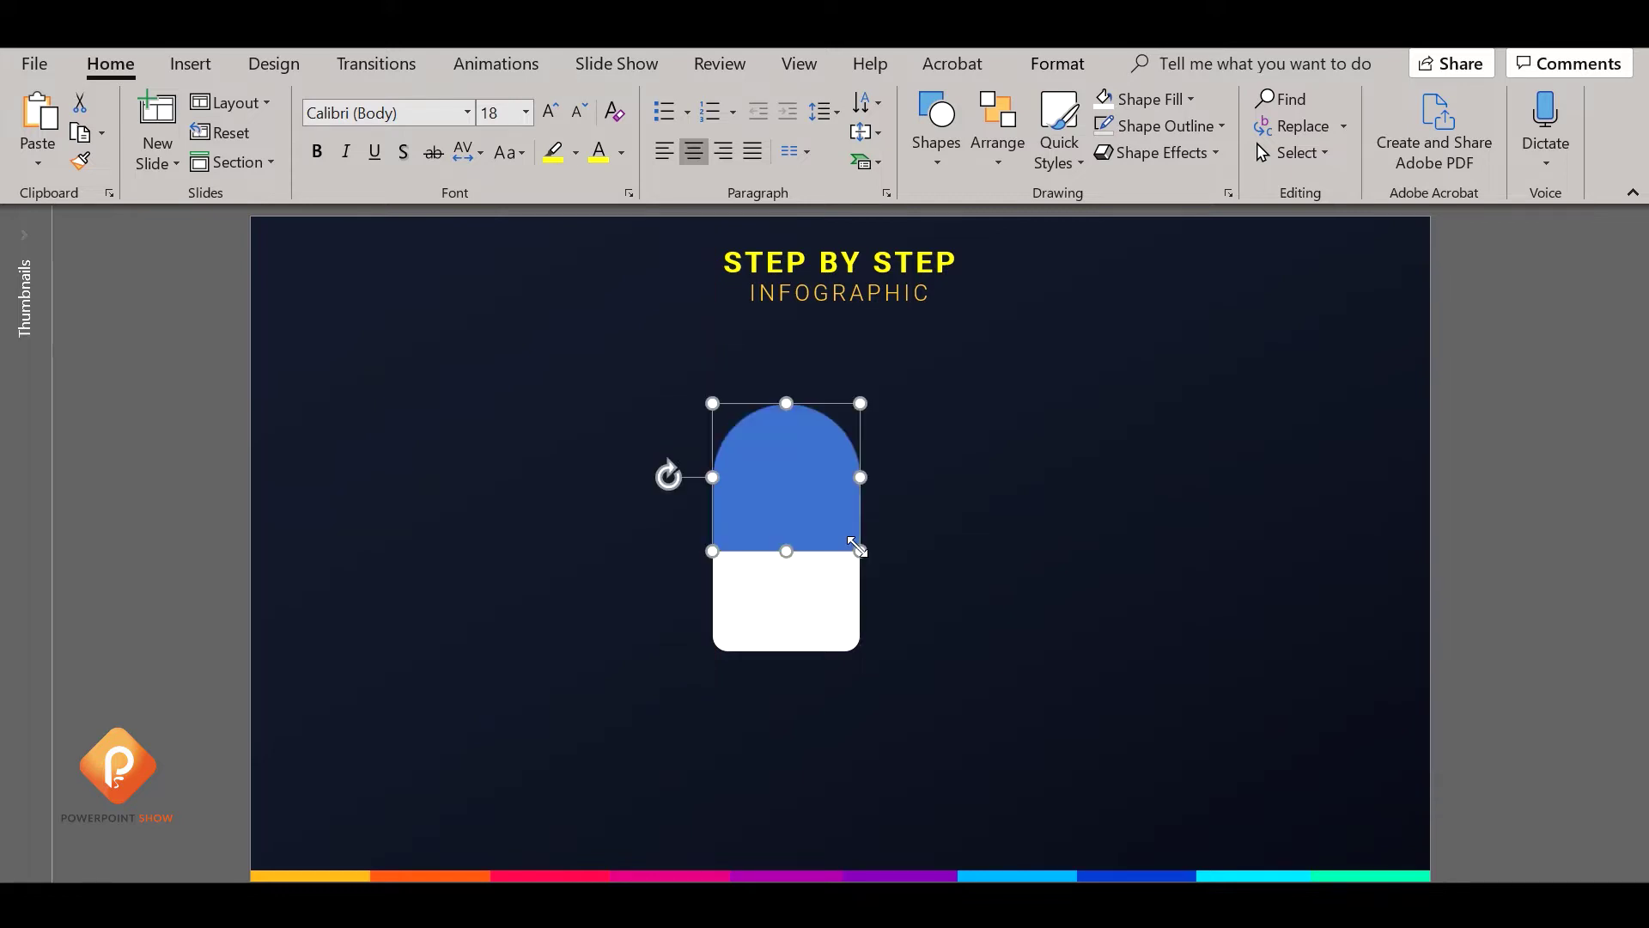
Duplicate the arch-and-card pair, Subtract to get a dome, delete the old top, and place the dome
shift+click(797, 610)
drag(797, 610, 1015, 610)
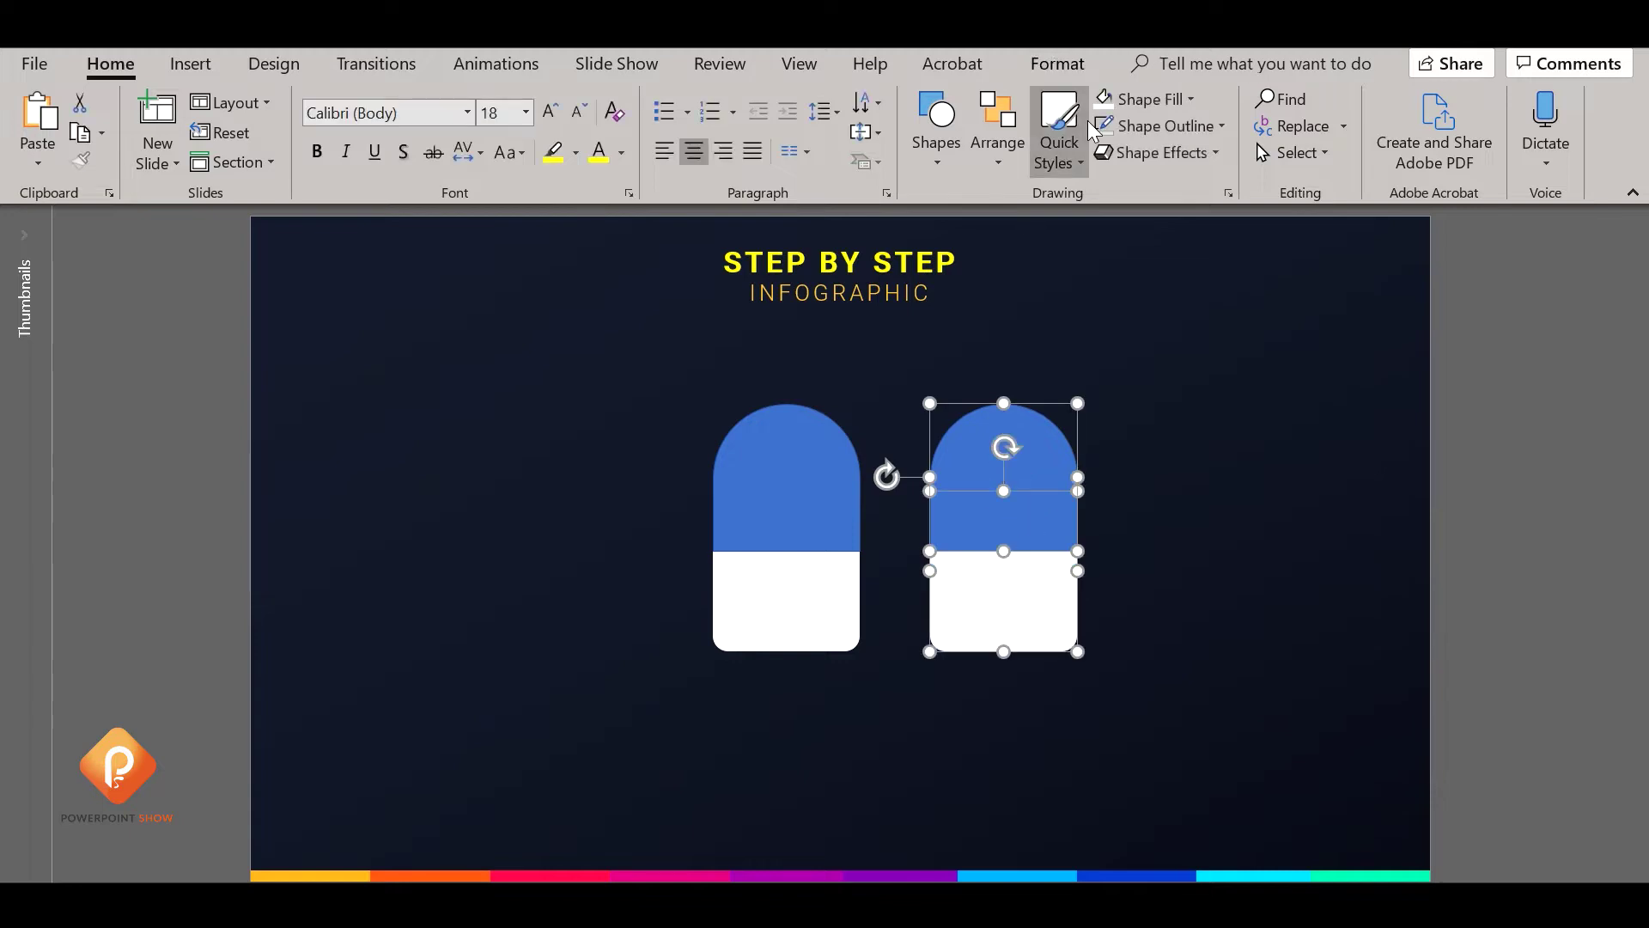
click(1056, 70)
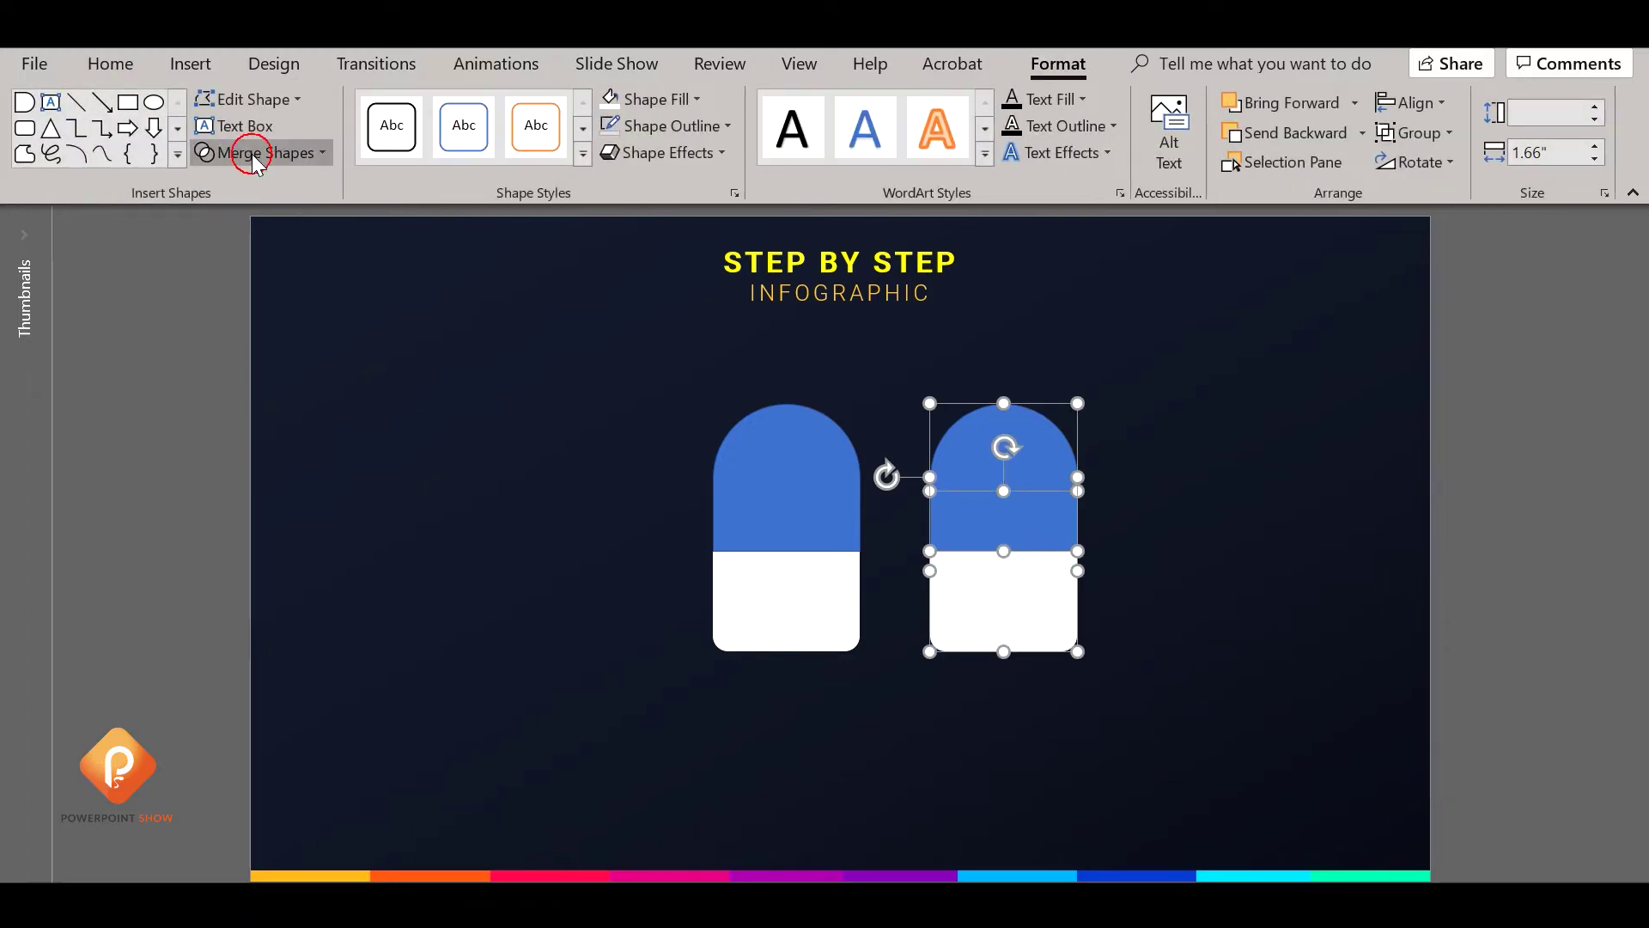
click(251, 153)
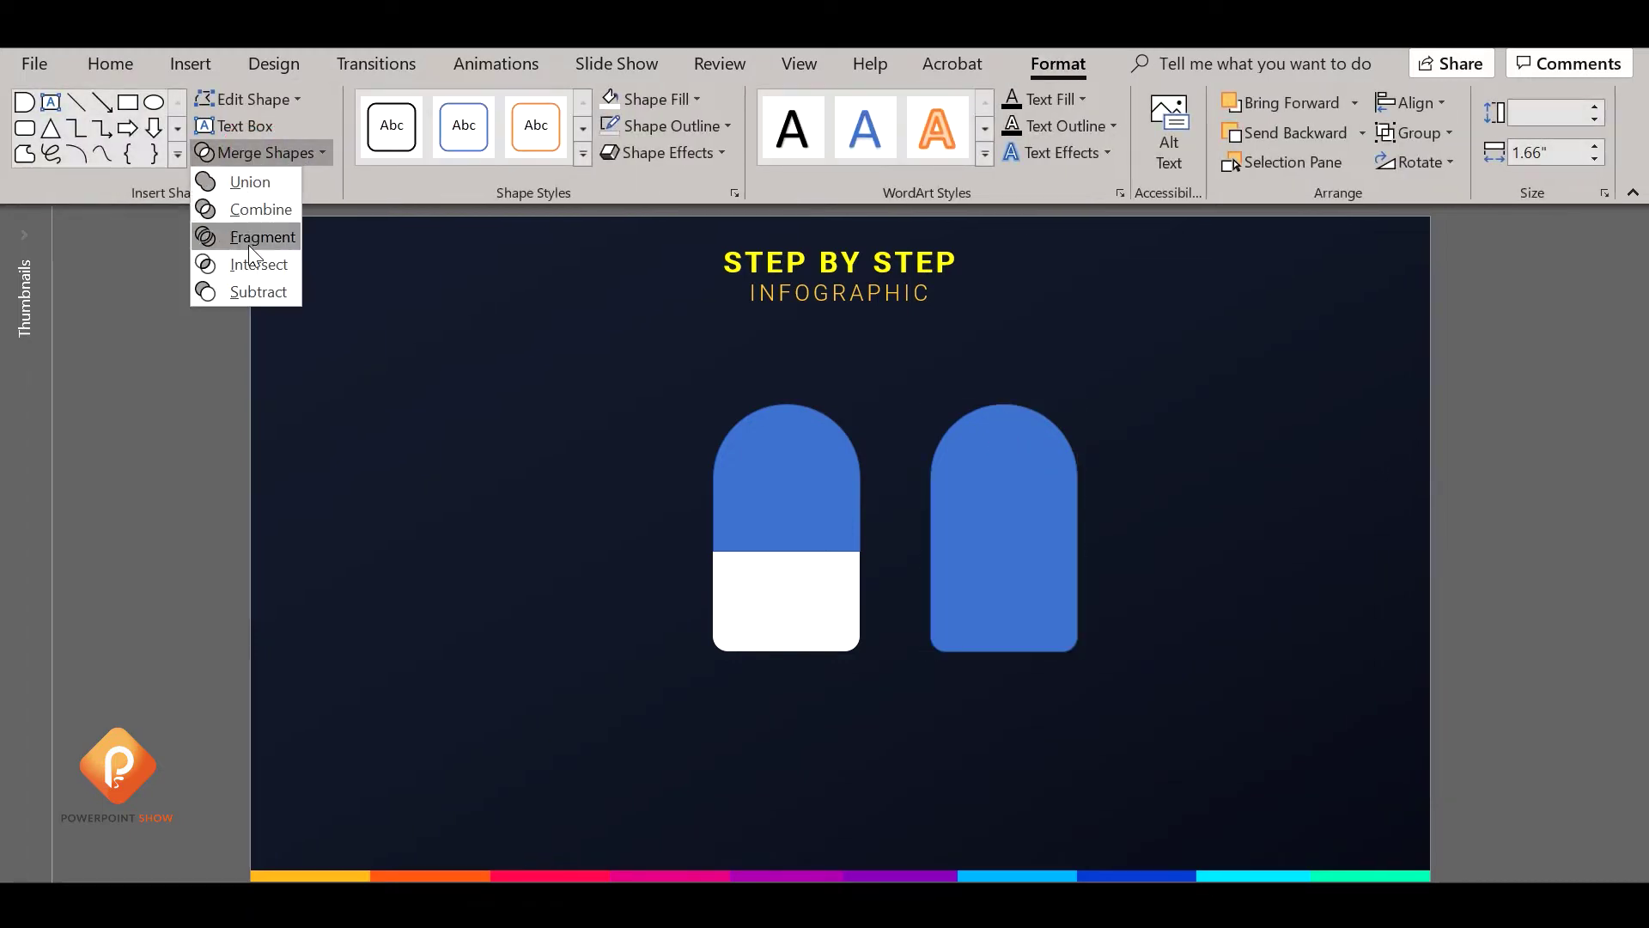
click(267, 290)
click(731, 513)
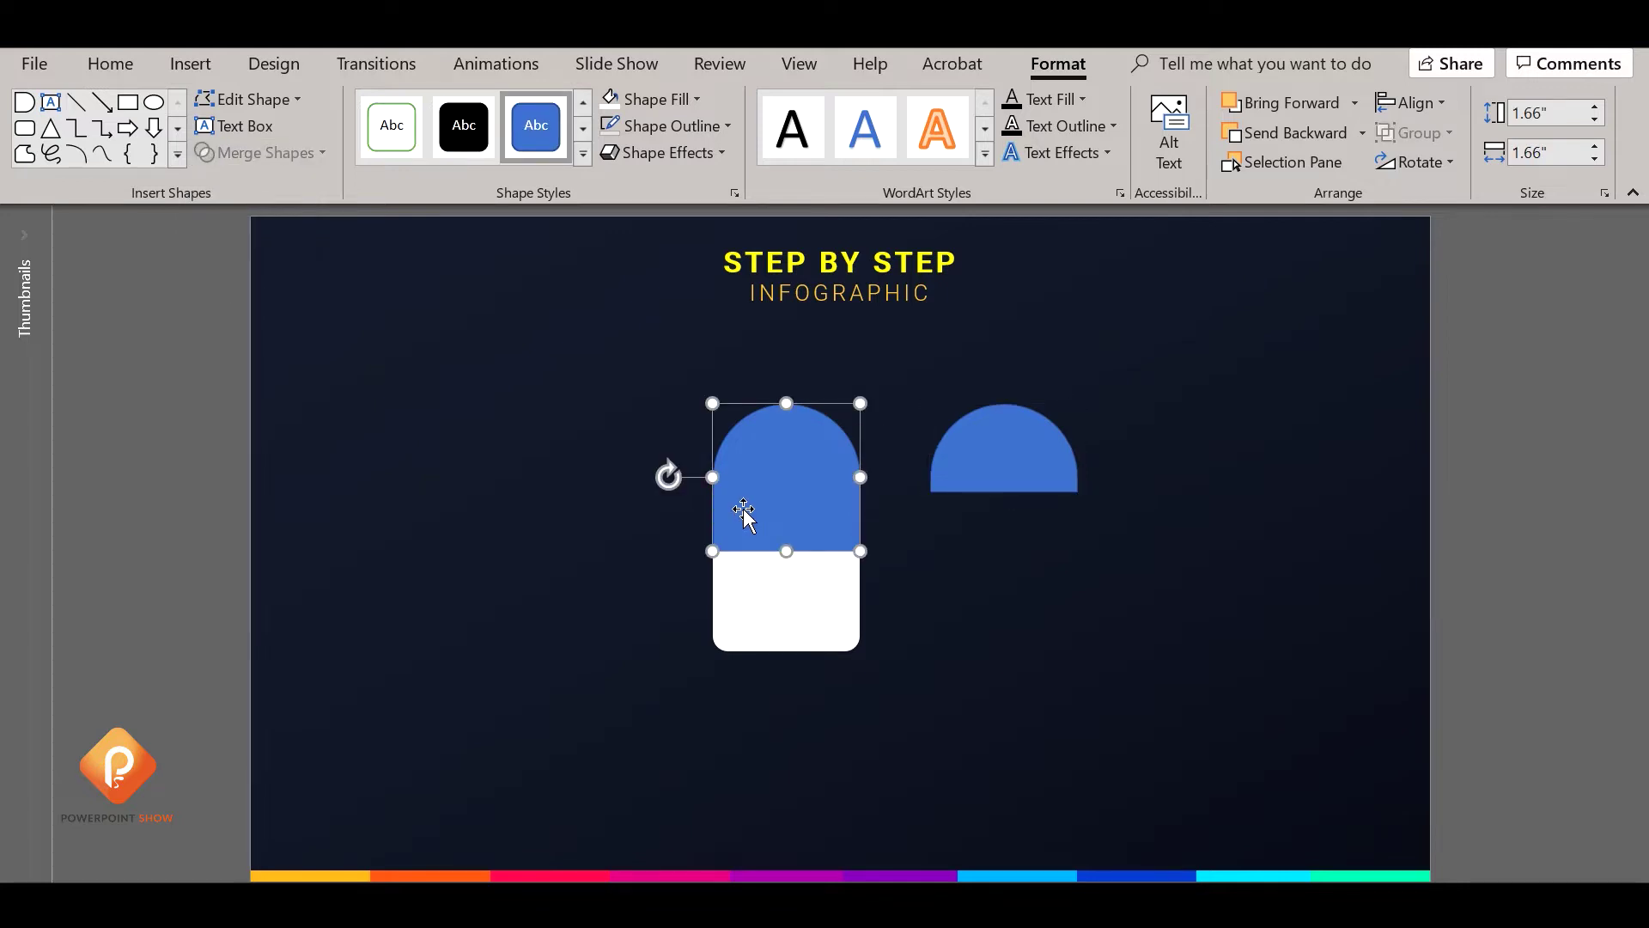
key(Delete)
drag(958, 475, 785, 505)
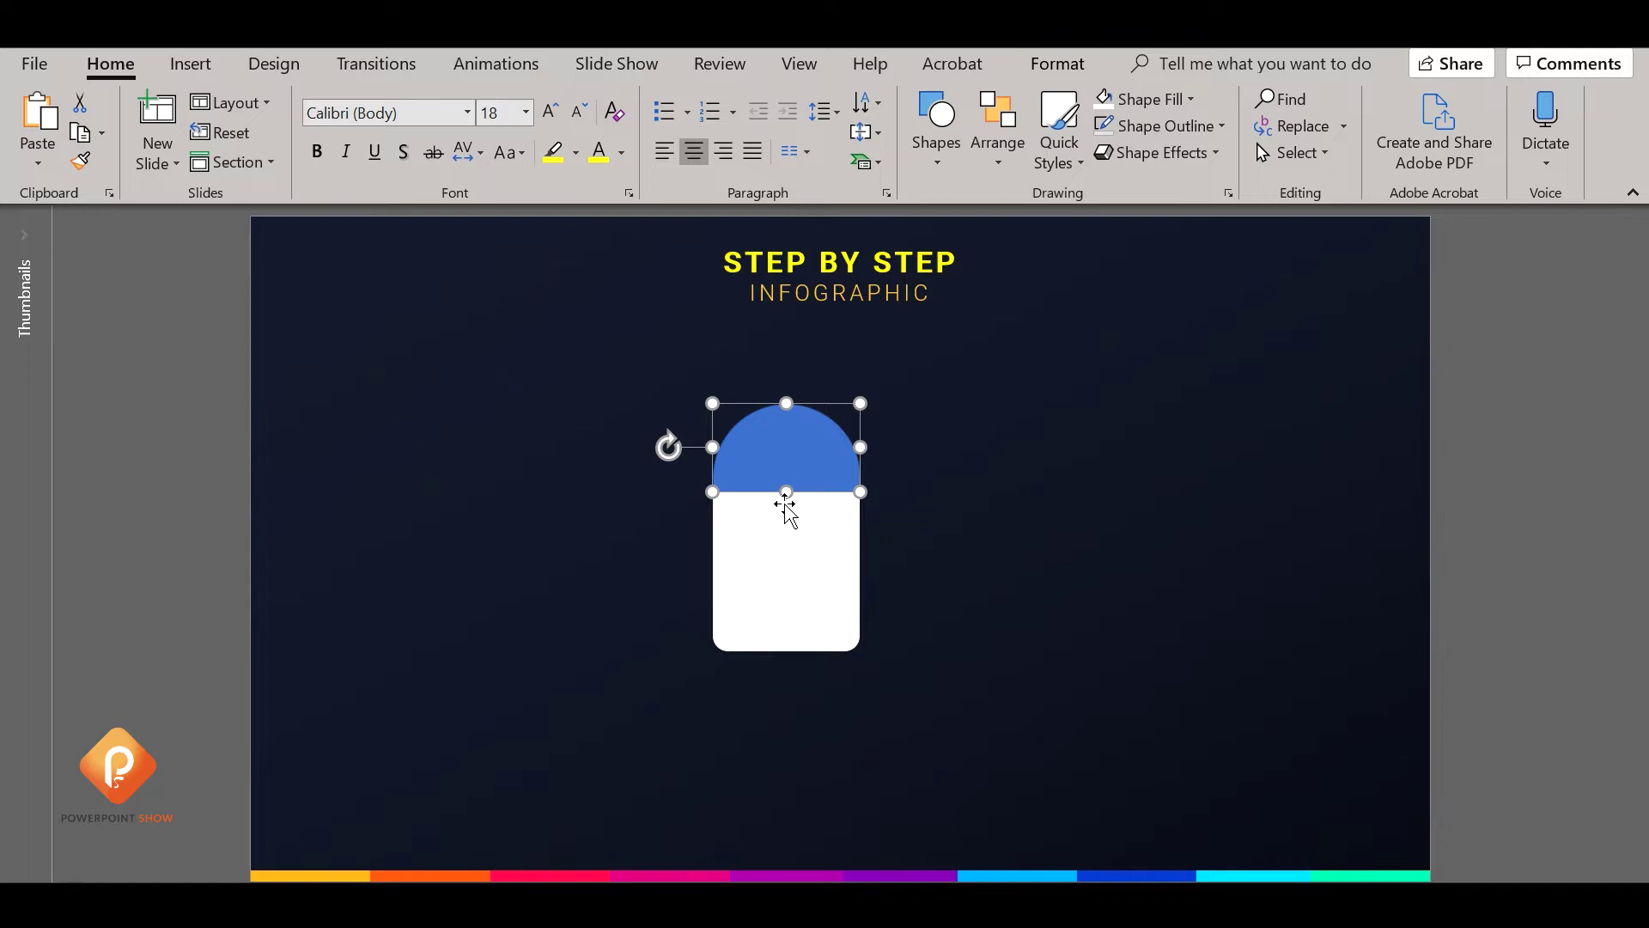
Remove the blue dome's outline
click(1033, 494)
click(803, 455)
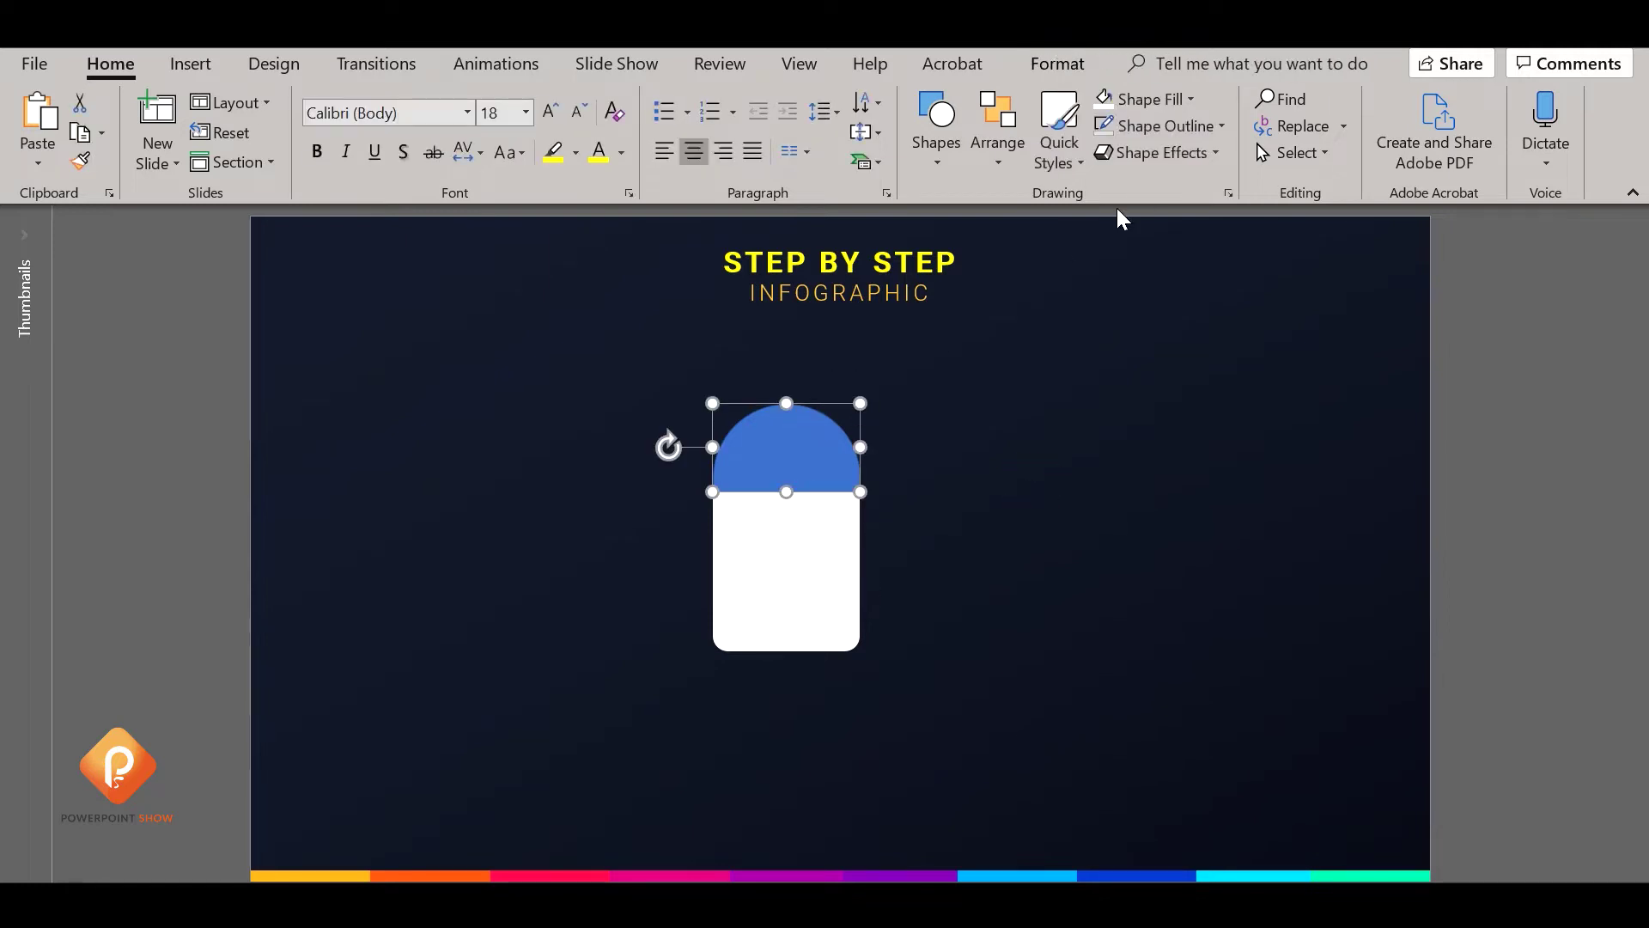
click(1156, 129)
click(1165, 393)
Give the dome a gradient fill with yellow and orange stops eyedropped from the colour bar
click(1079, 580)
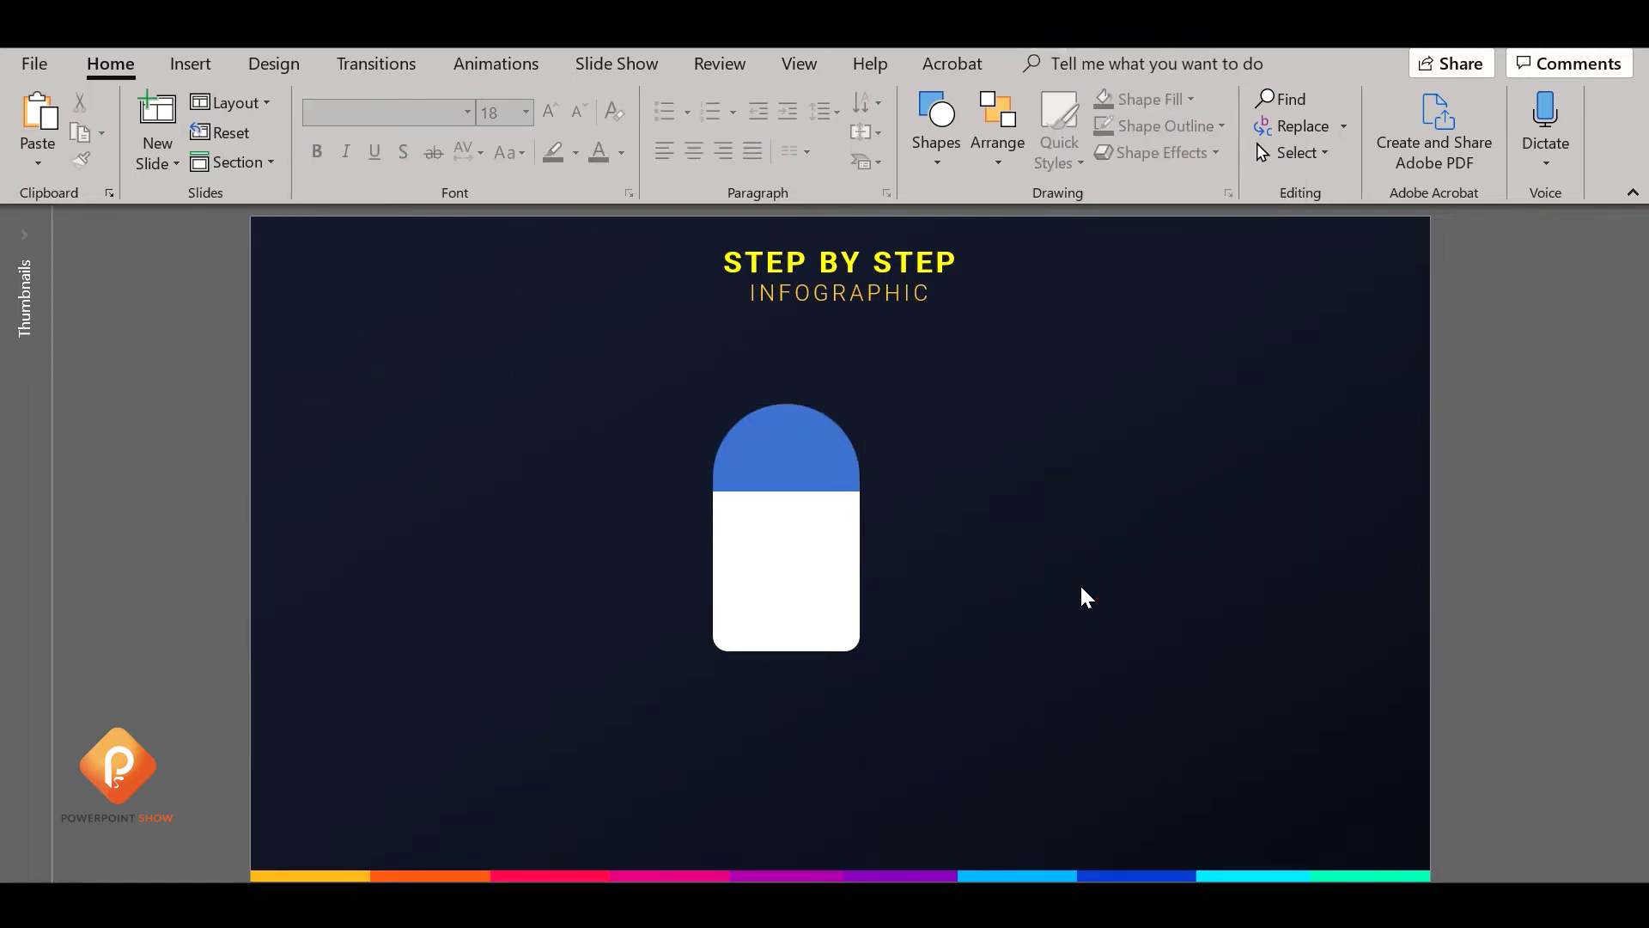
click(785, 464)
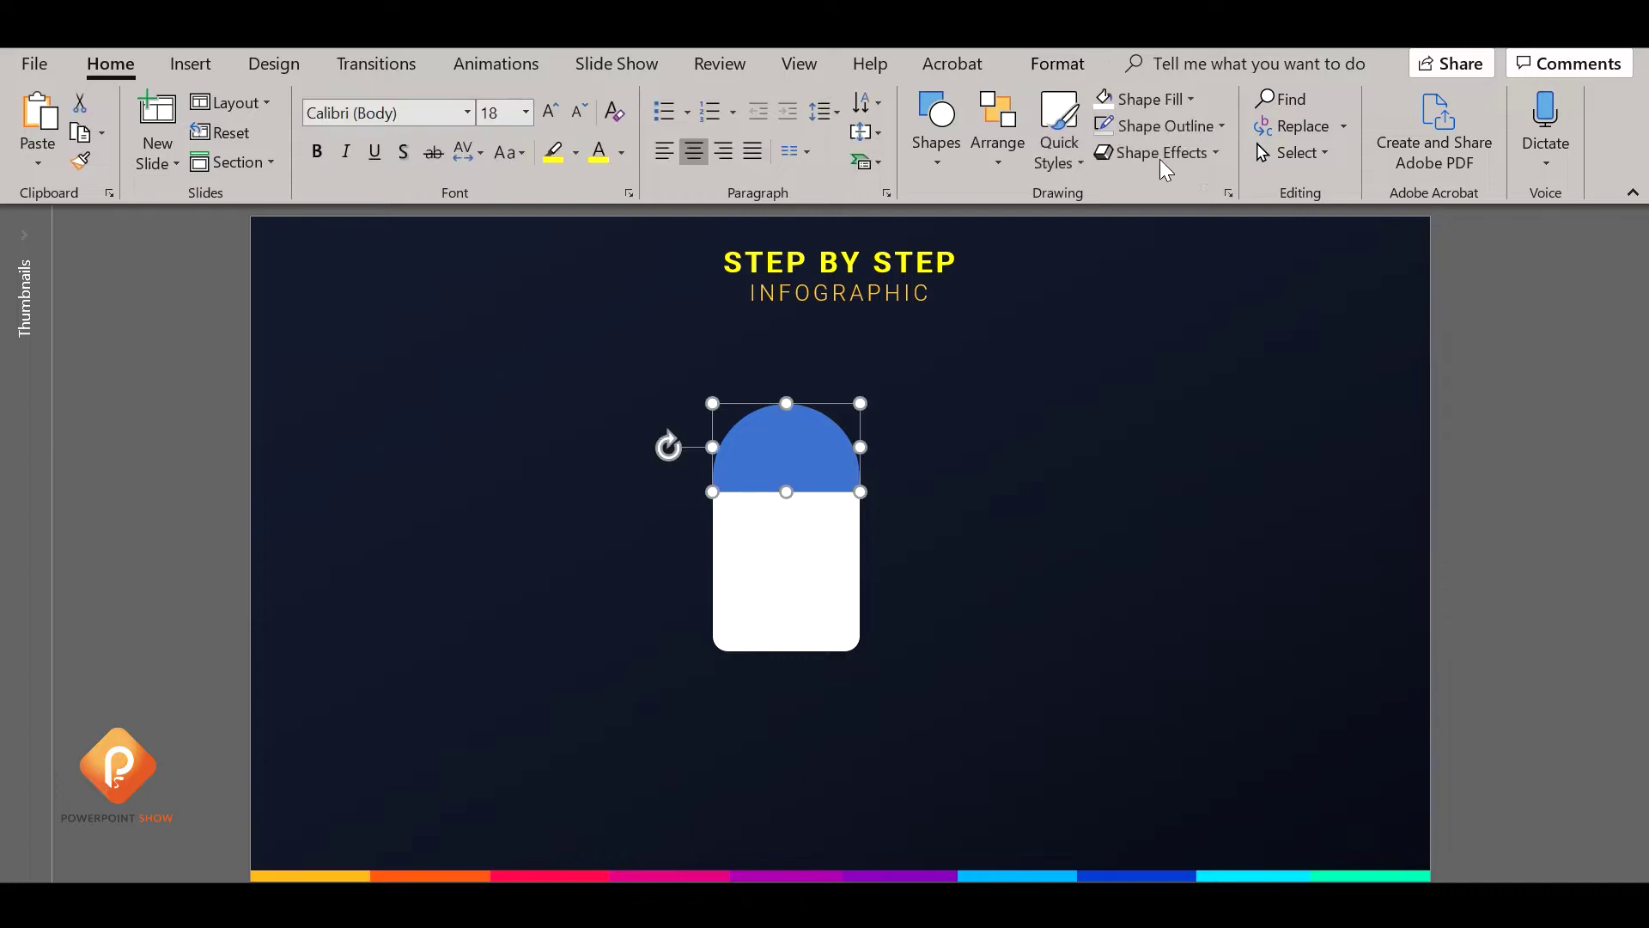
click(1228, 192)
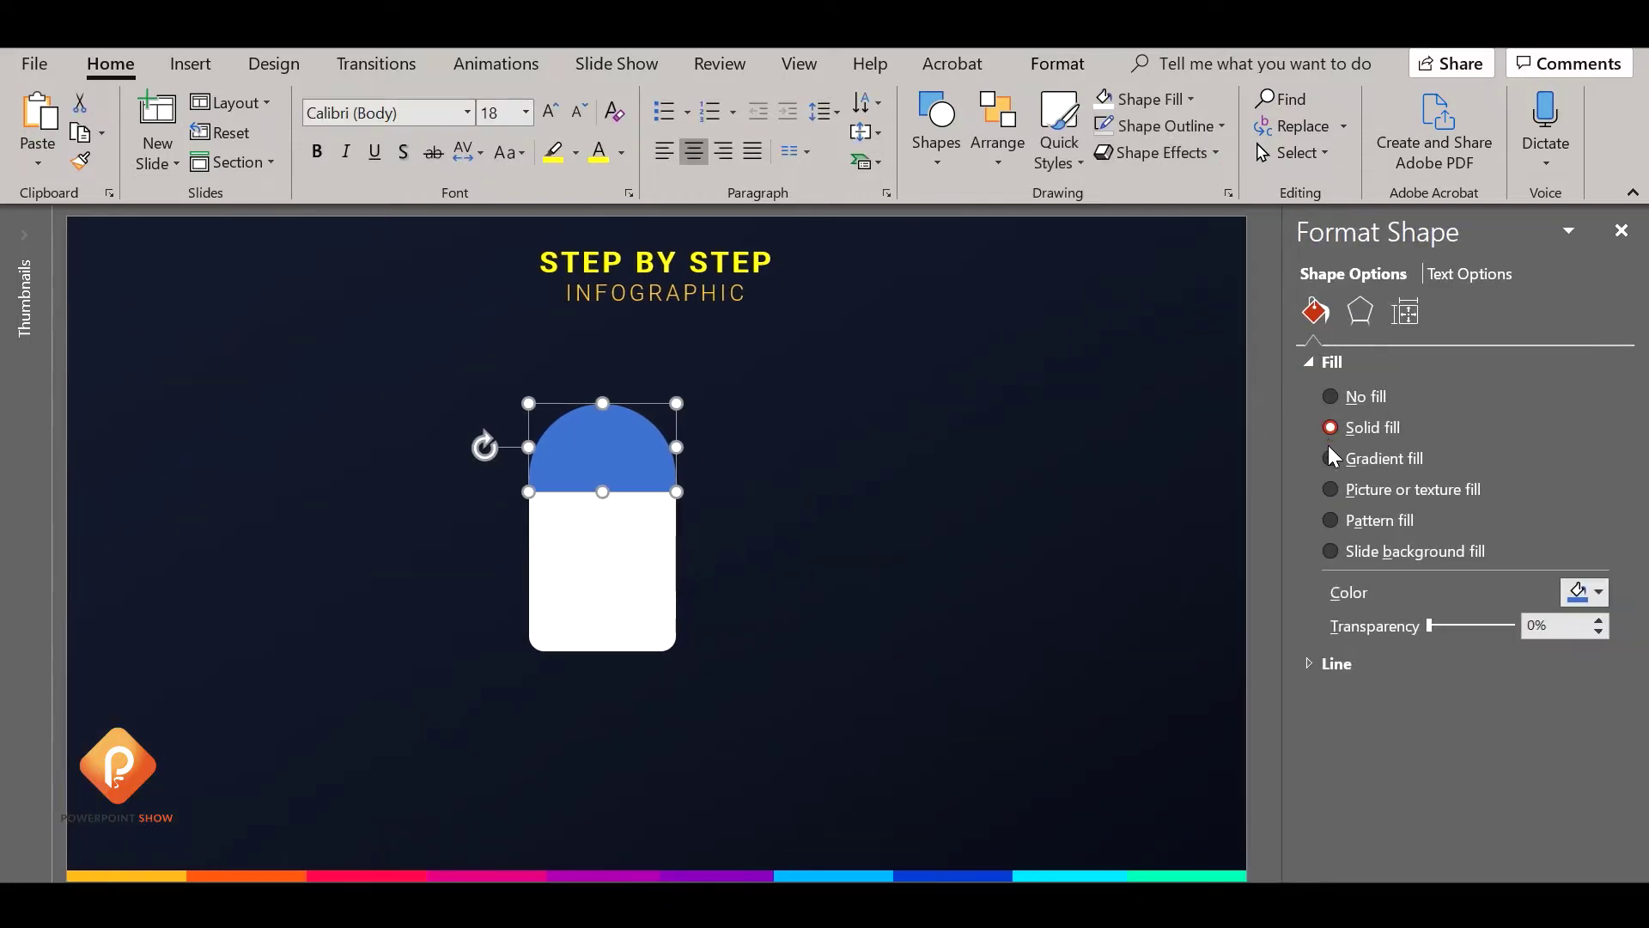
click(1370, 466)
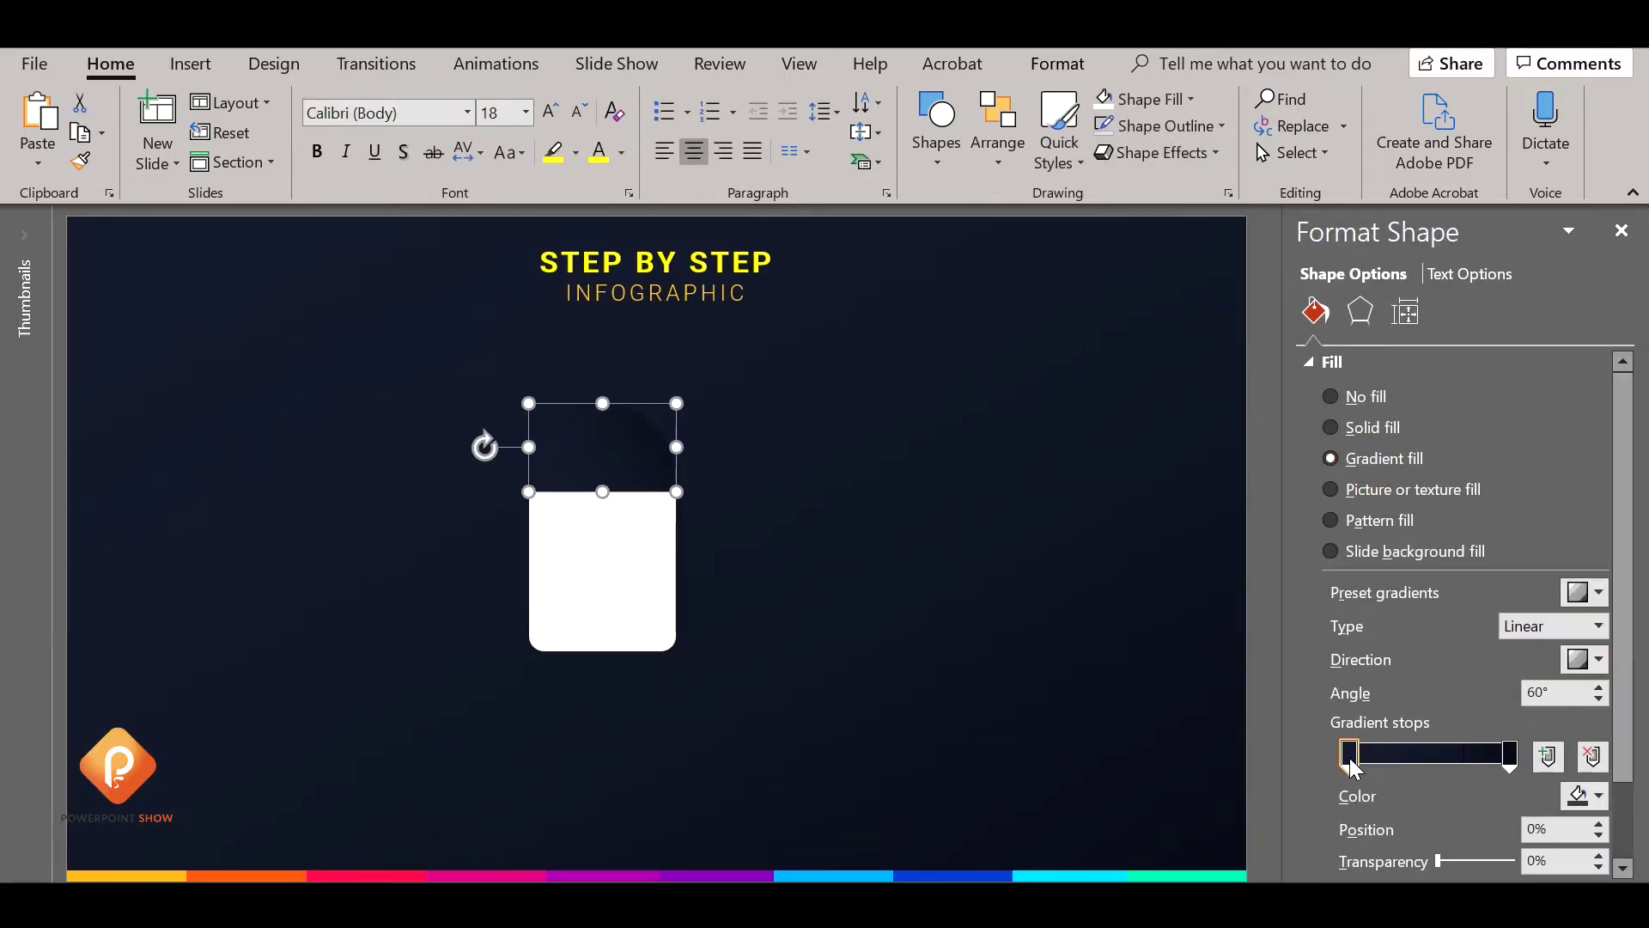
click(1585, 795)
click(1468, 768)
click(140, 876)
click(1509, 755)
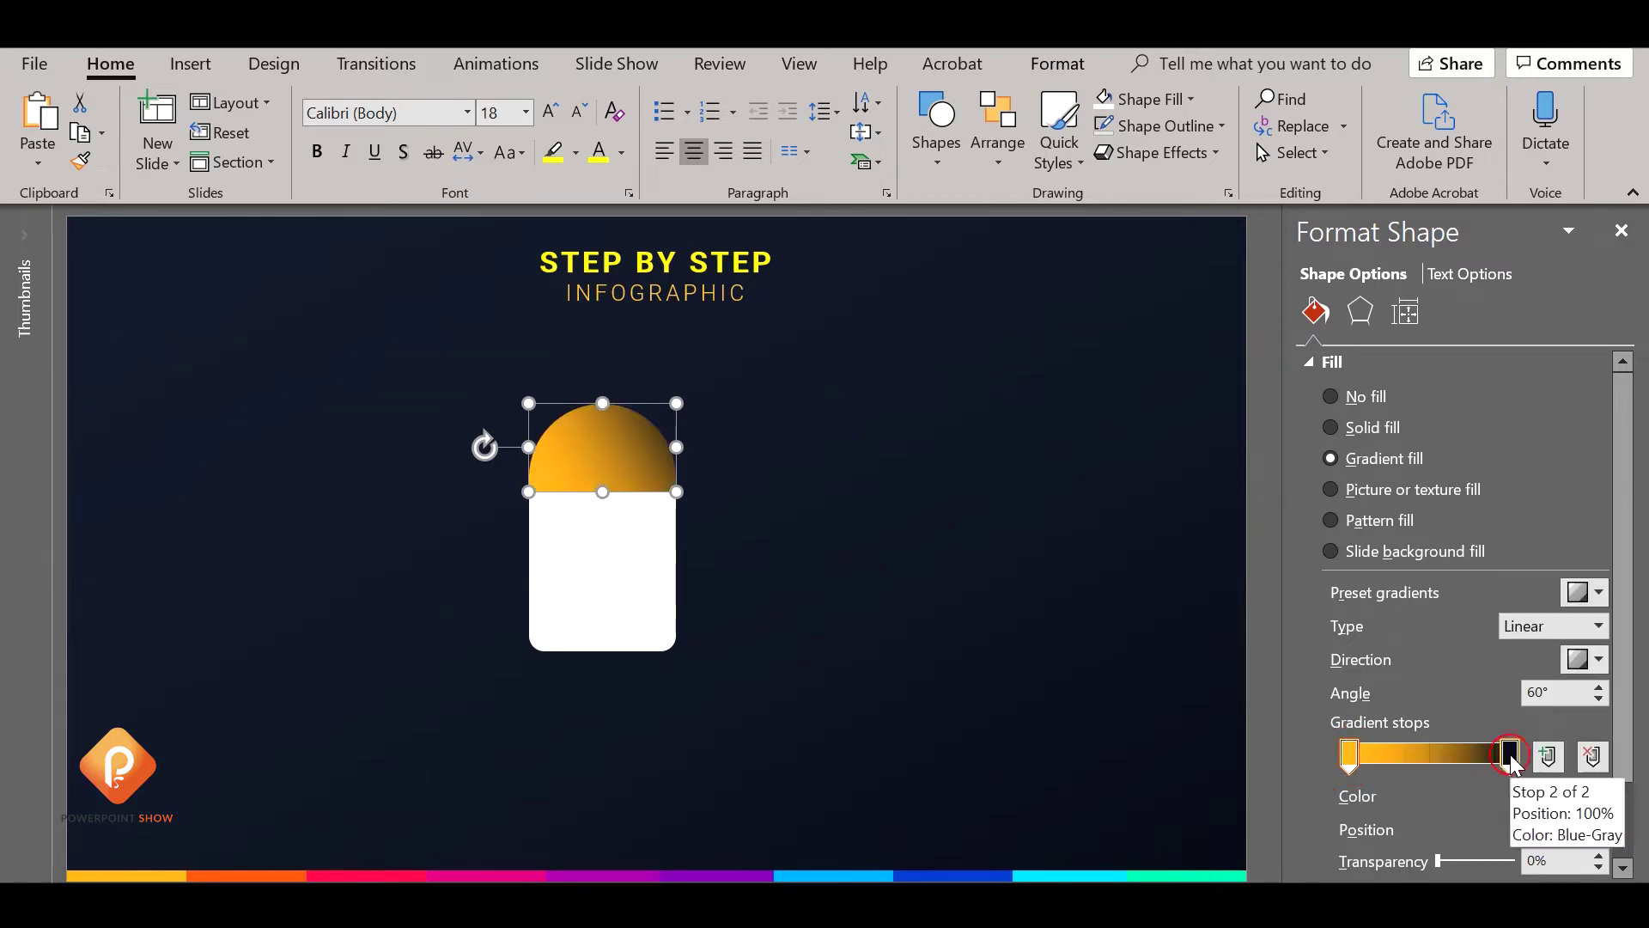
click(1586, 795)
click(1003, 790)
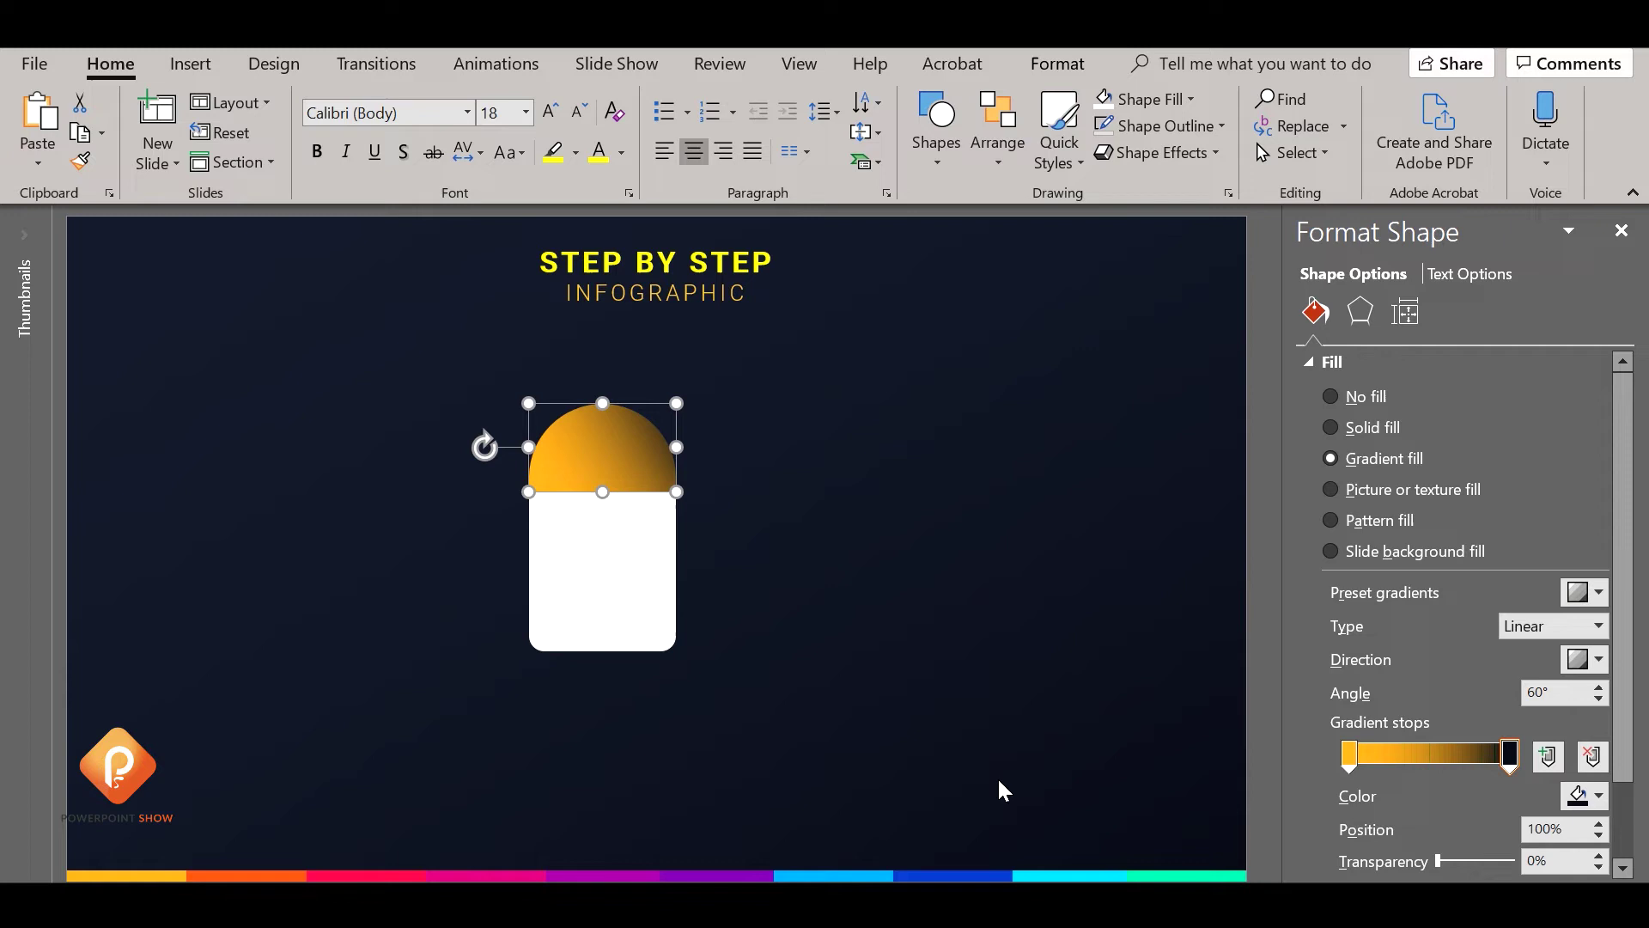
click(258, 871)
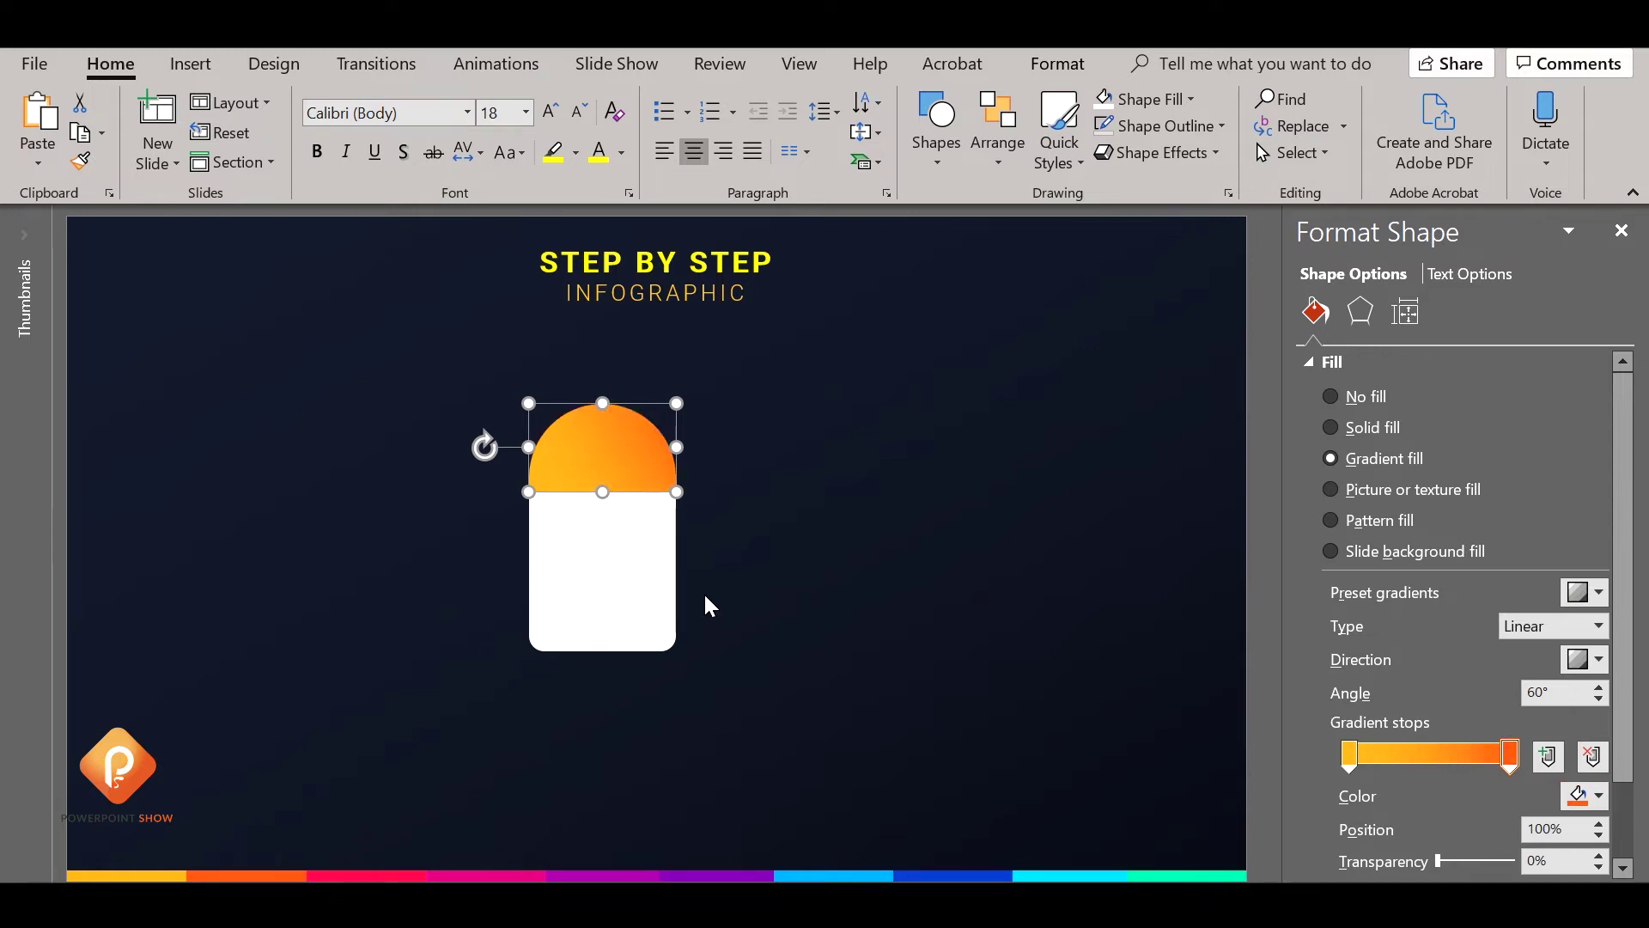
Set the gradient angle to 120° and the end stop to 94%, then close the pane
click(1598, 687)
click(1599, 687)
click(1599, 687)
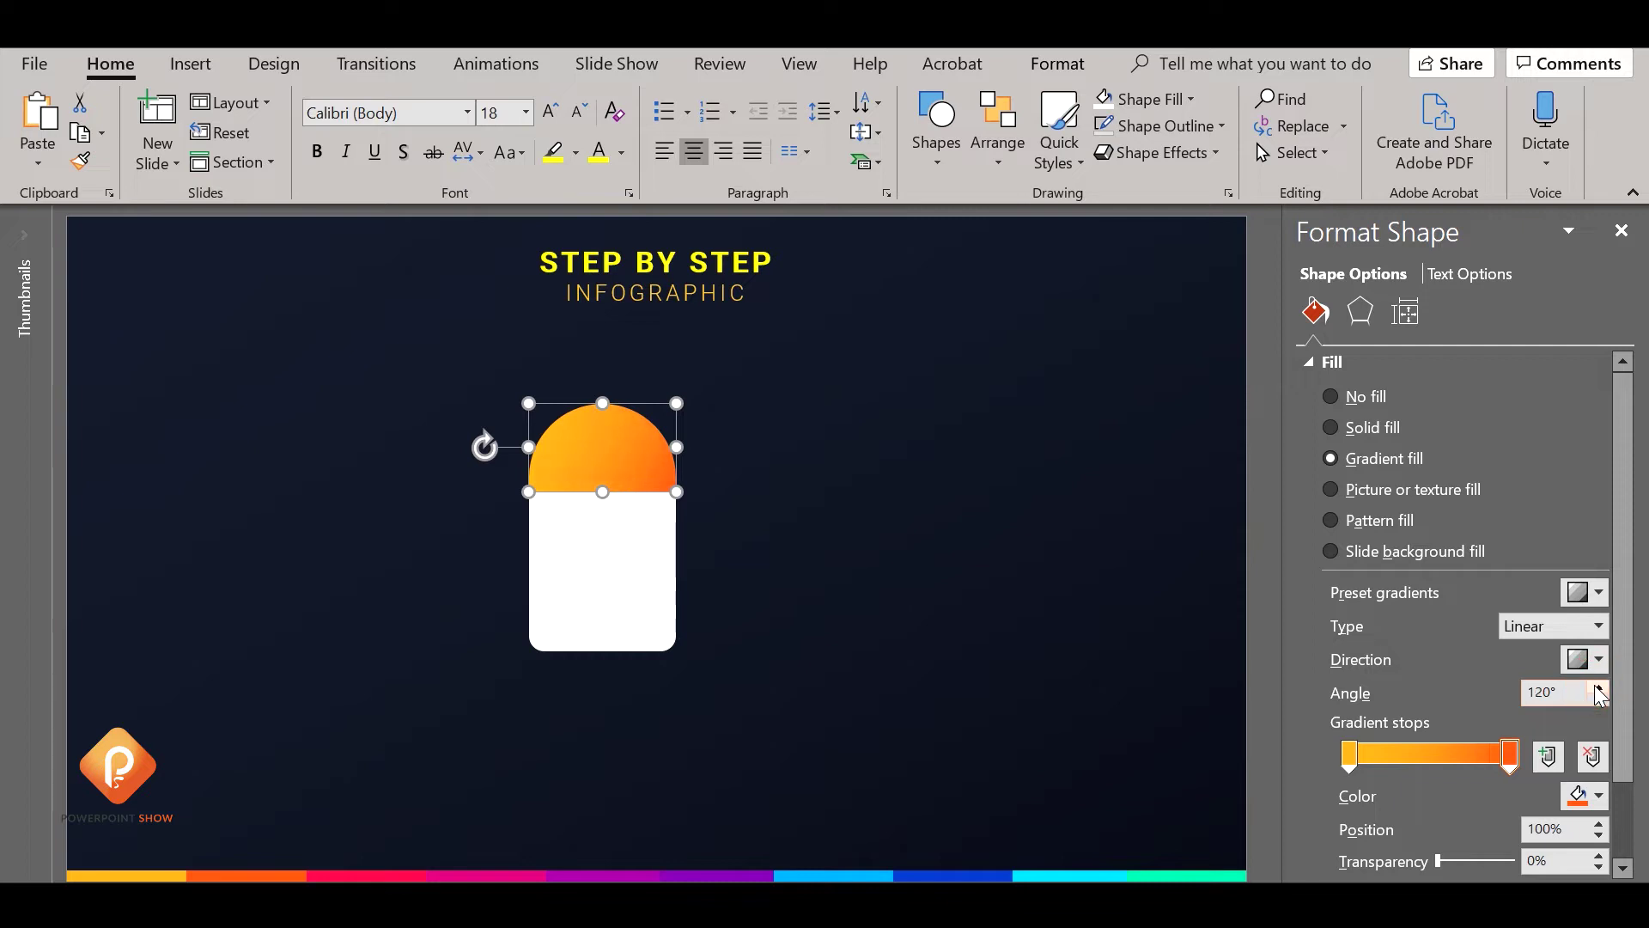
drag(1509, 756, 1500, 760)
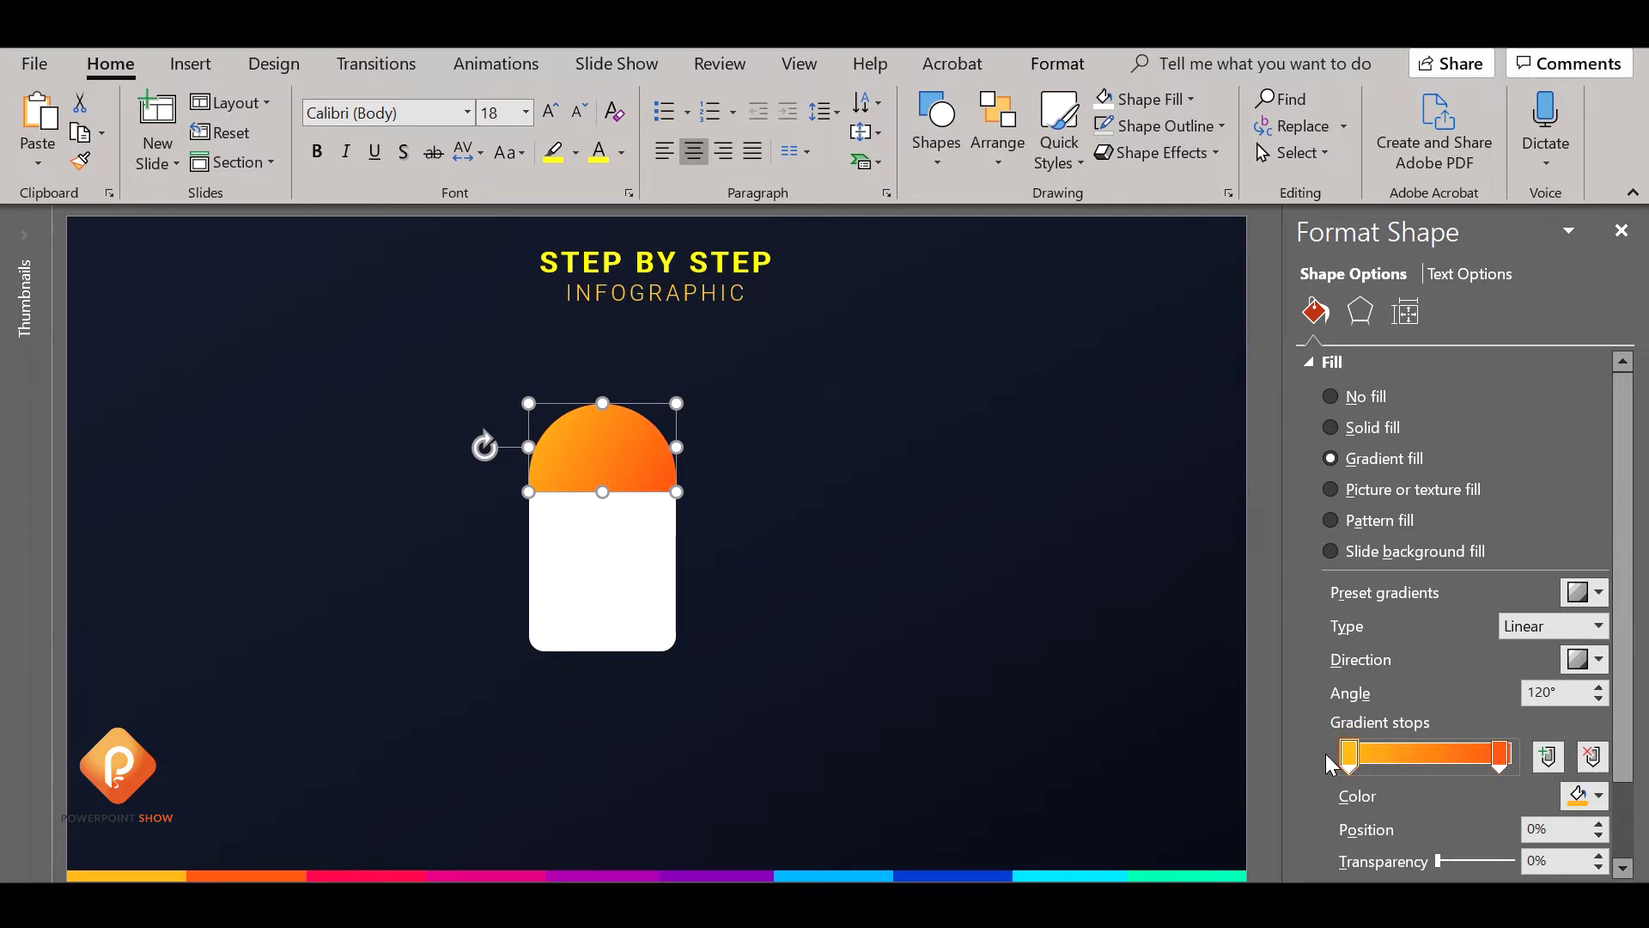
click(1499, 756)
click(868, 625)
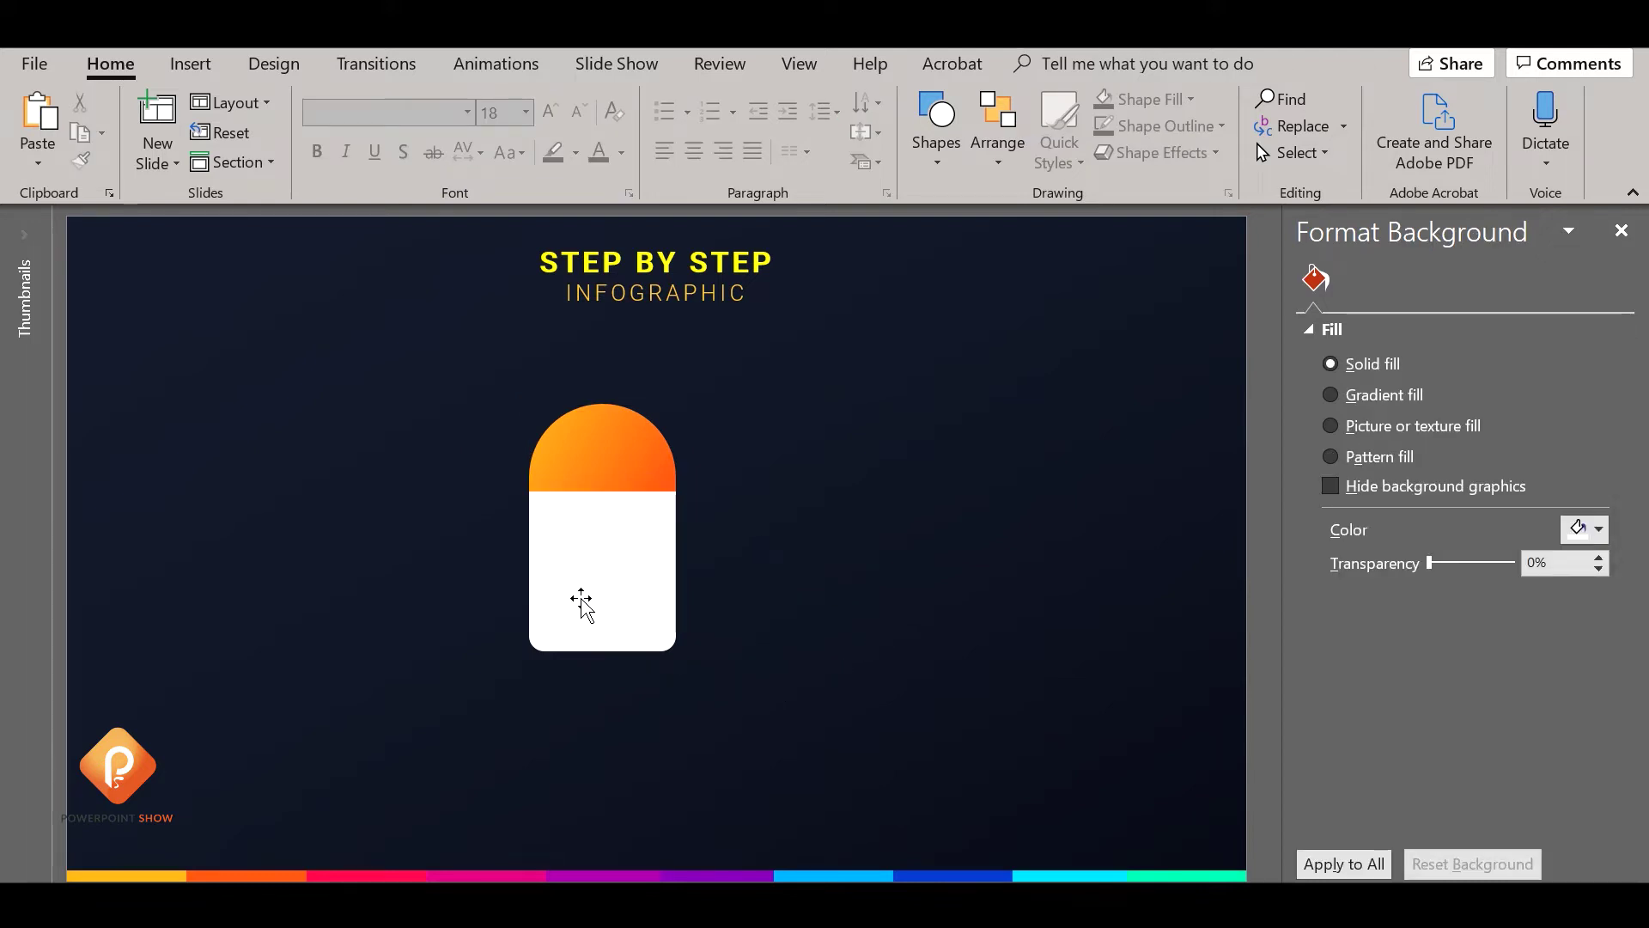
click(1621, 230)
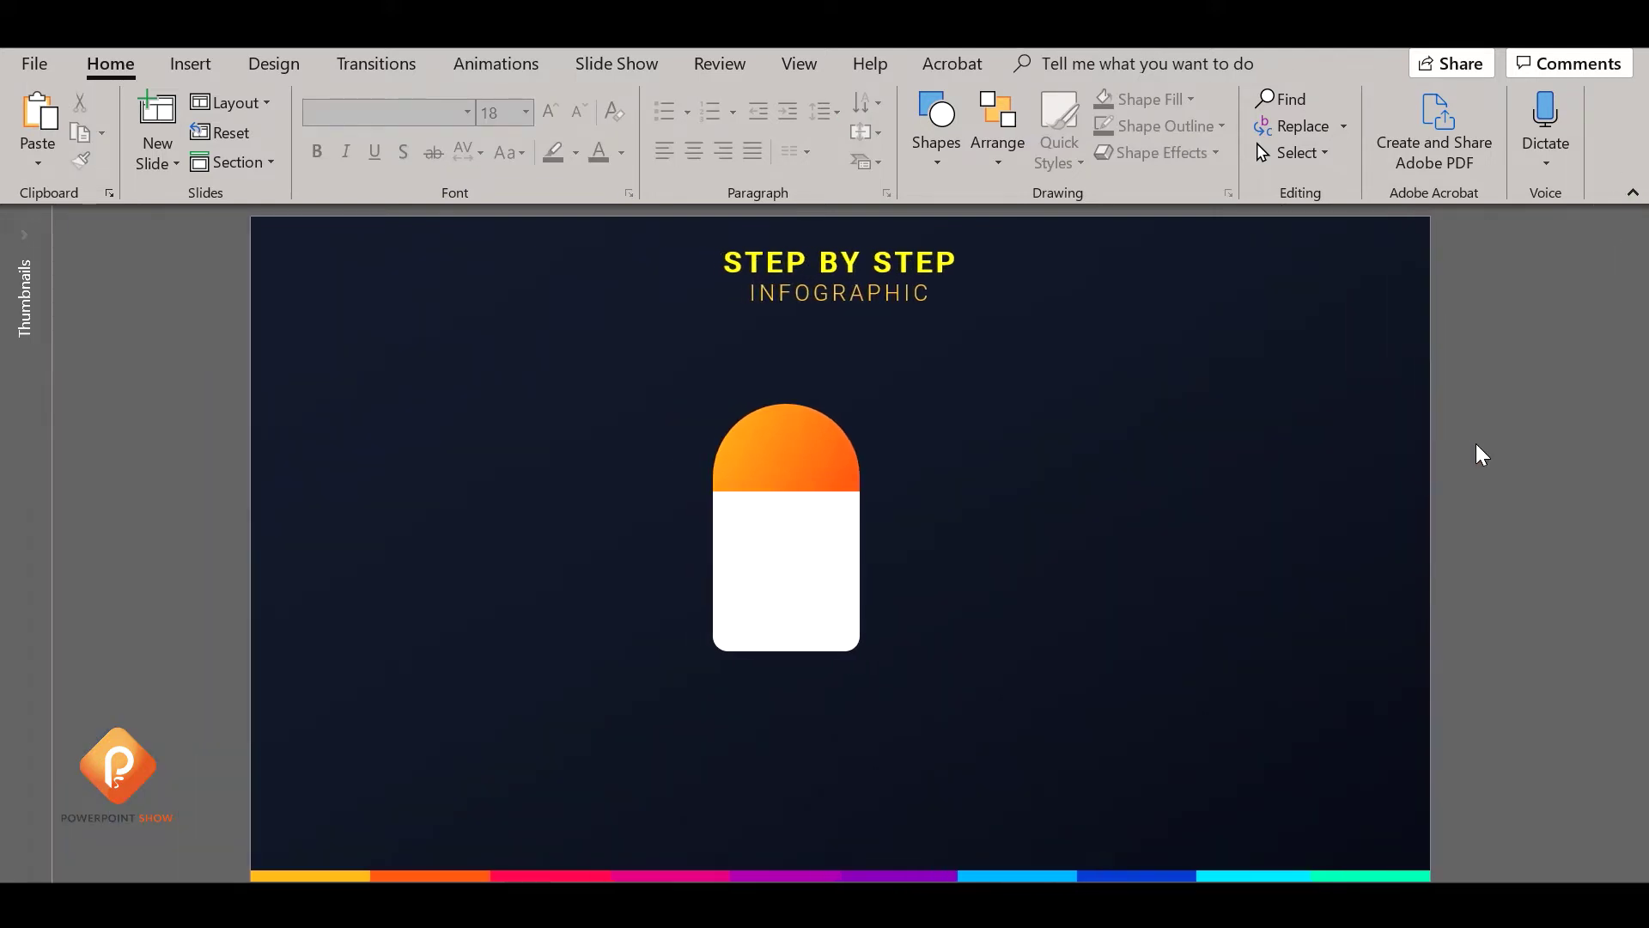
Draw a rounded rectangle and flatten it into a thin bar
click(940, 153)
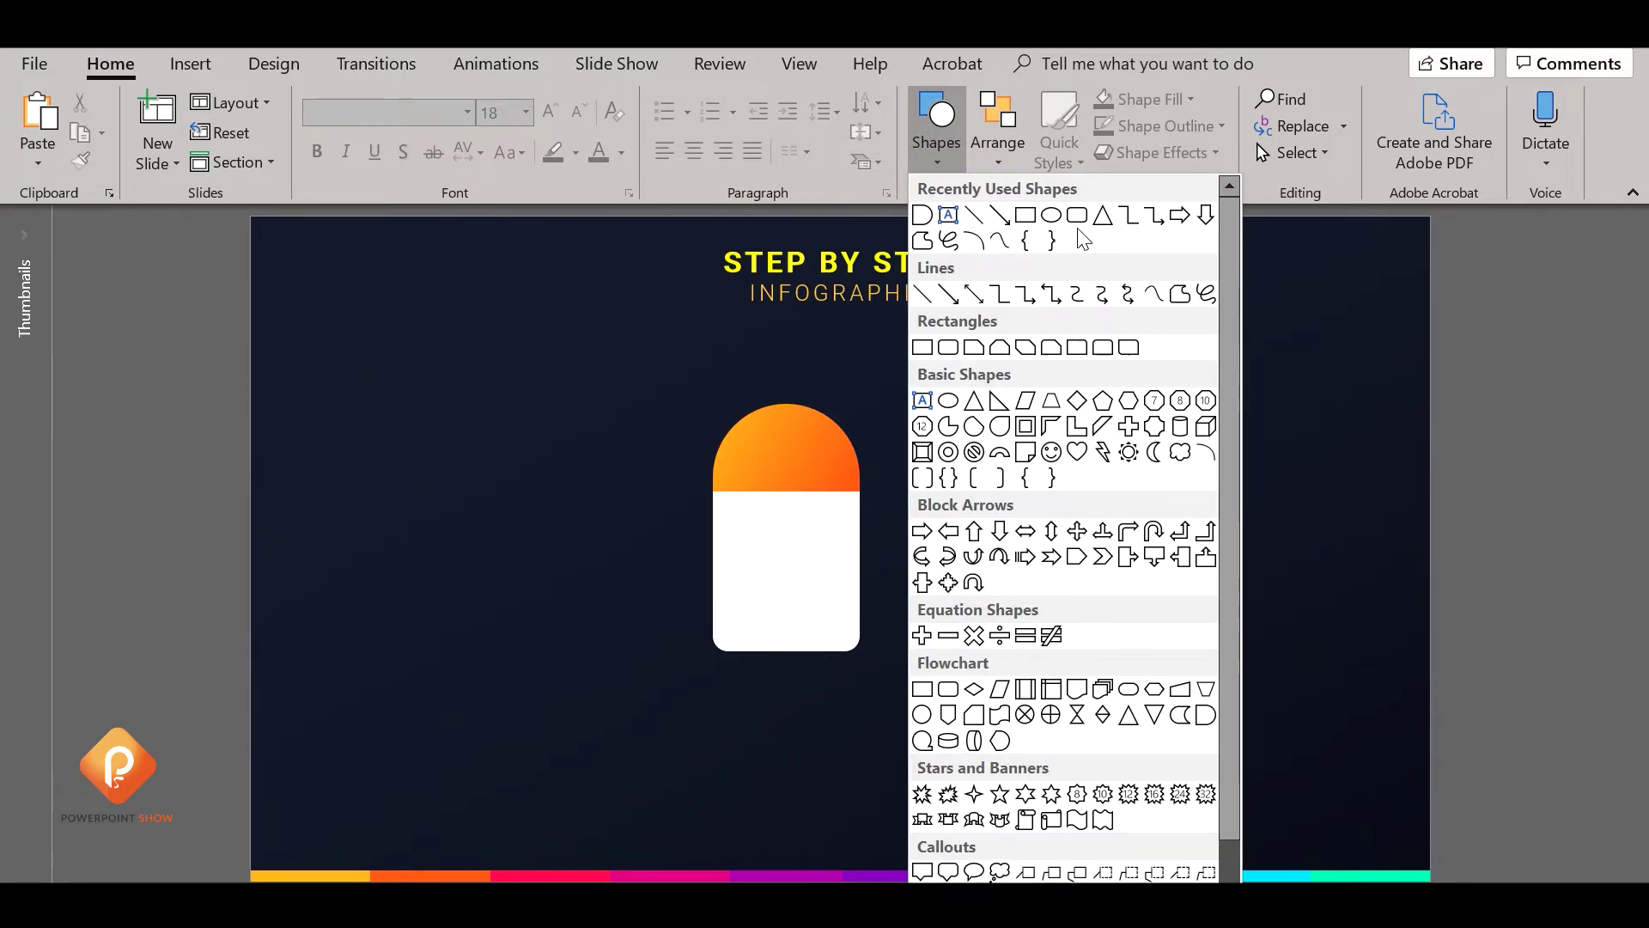
click(1076, 216)
mouse_move(920, 563)
mouse_down()
mouse_move(1009, 618)
mouse_move(1034, 610)
mouse_up()
drag(930, 565, 986, 585)
click(939, 567)
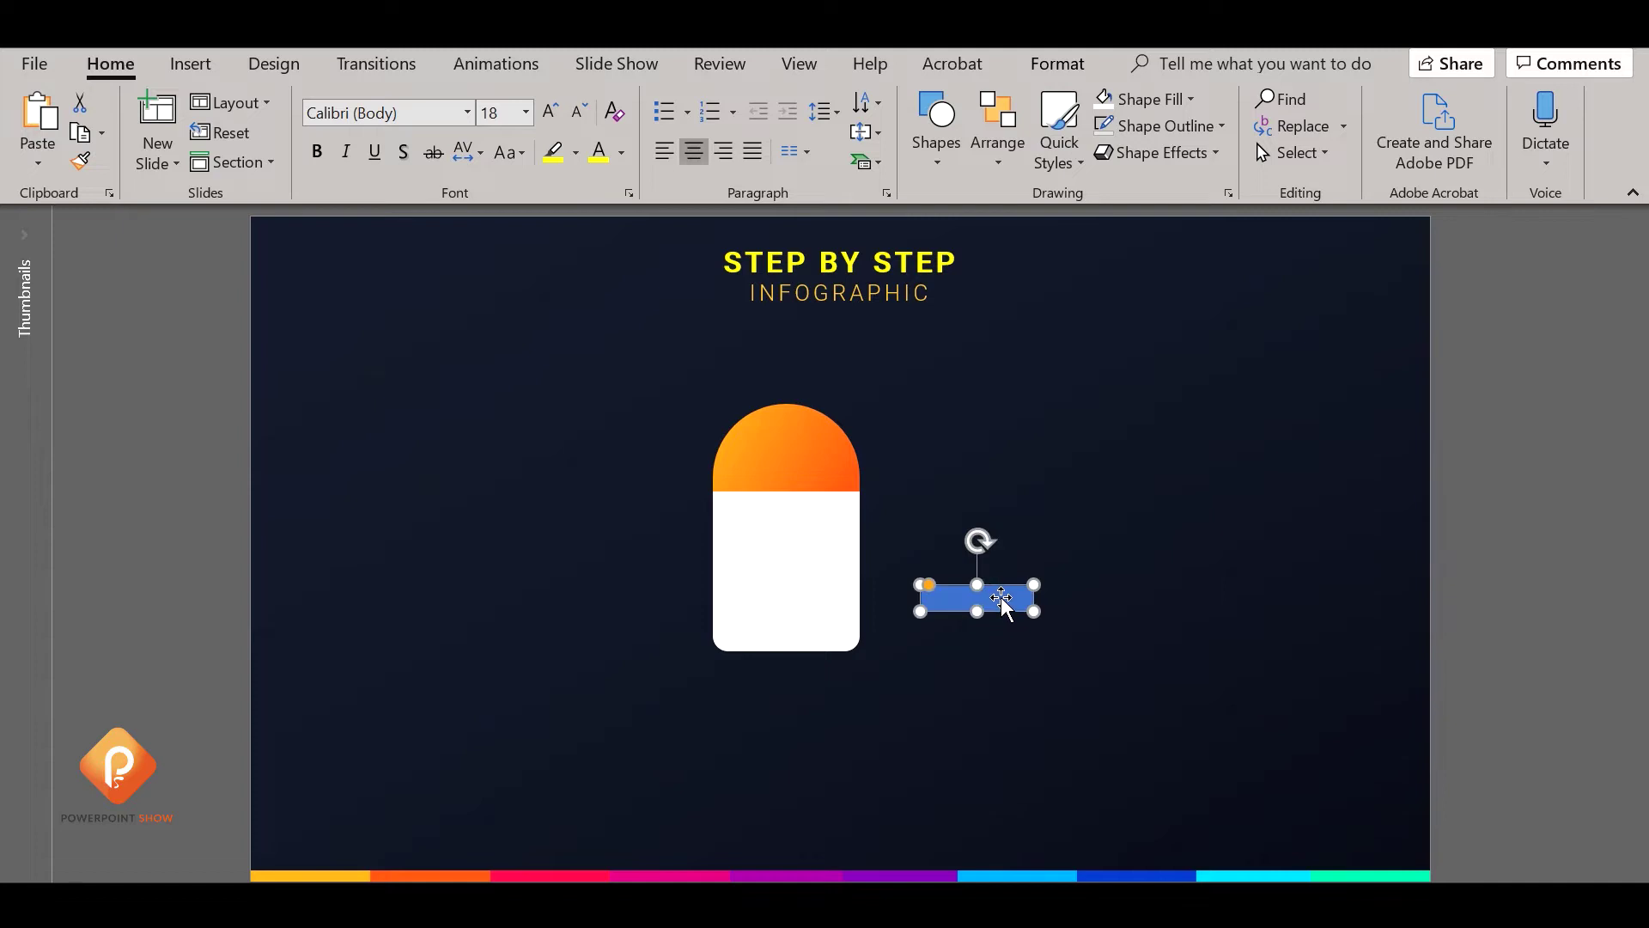
Copy the dome's orange gradient onto the bar, place it under the card, and send it to back
click(817, 421)
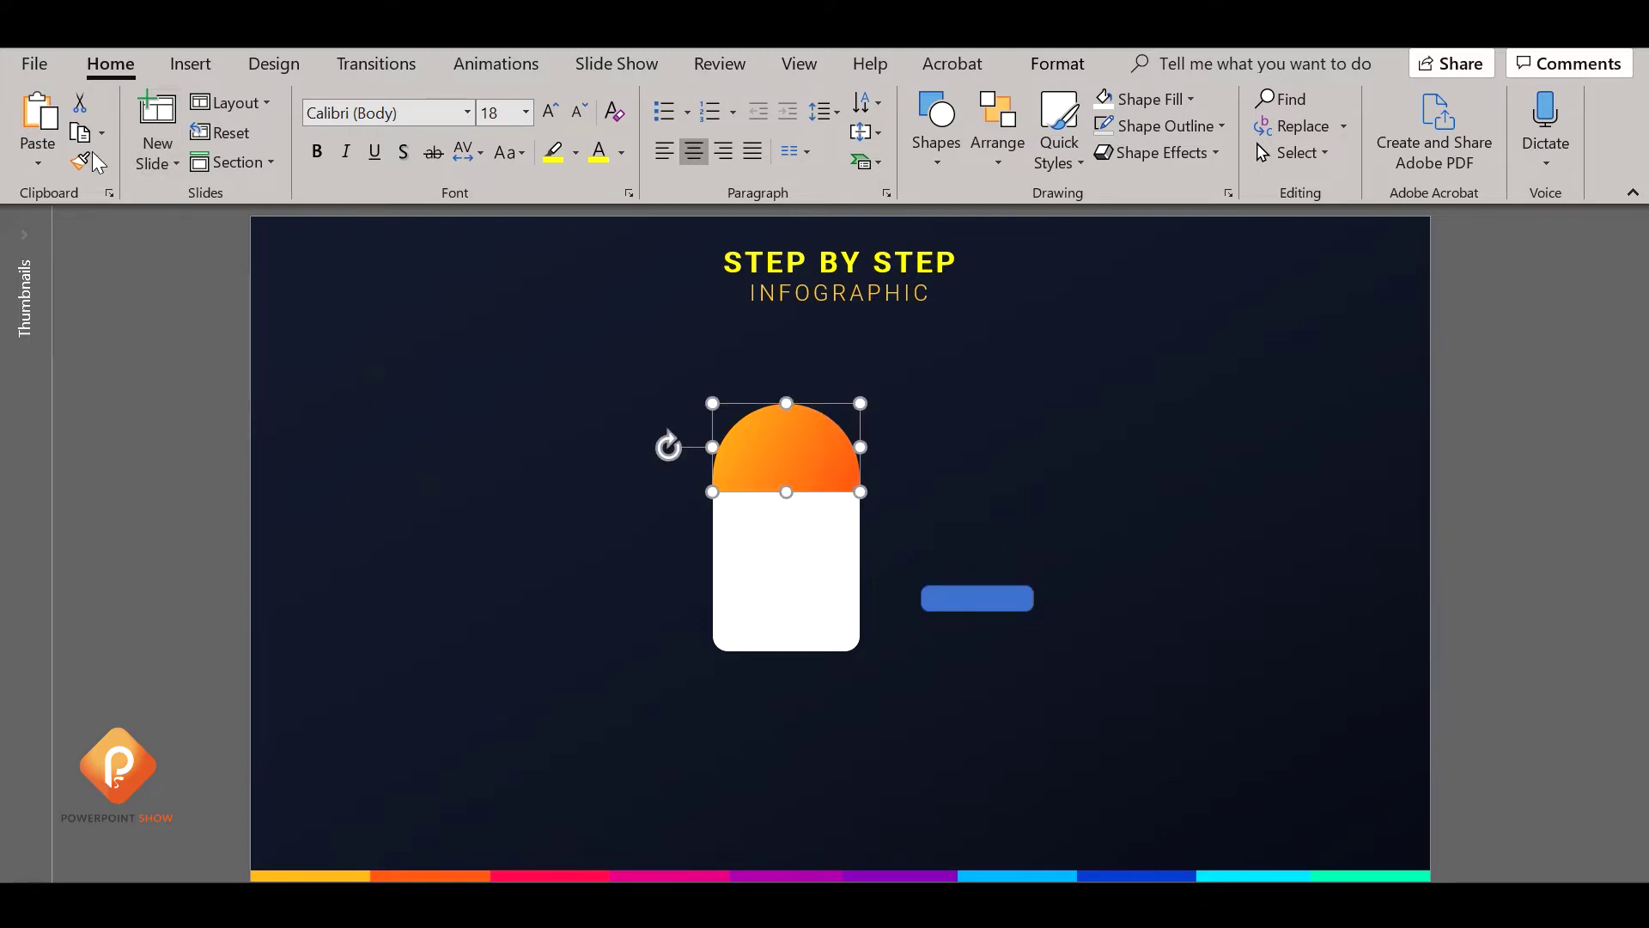
click(986, 598)
drag(1007, 604, 824, 646)
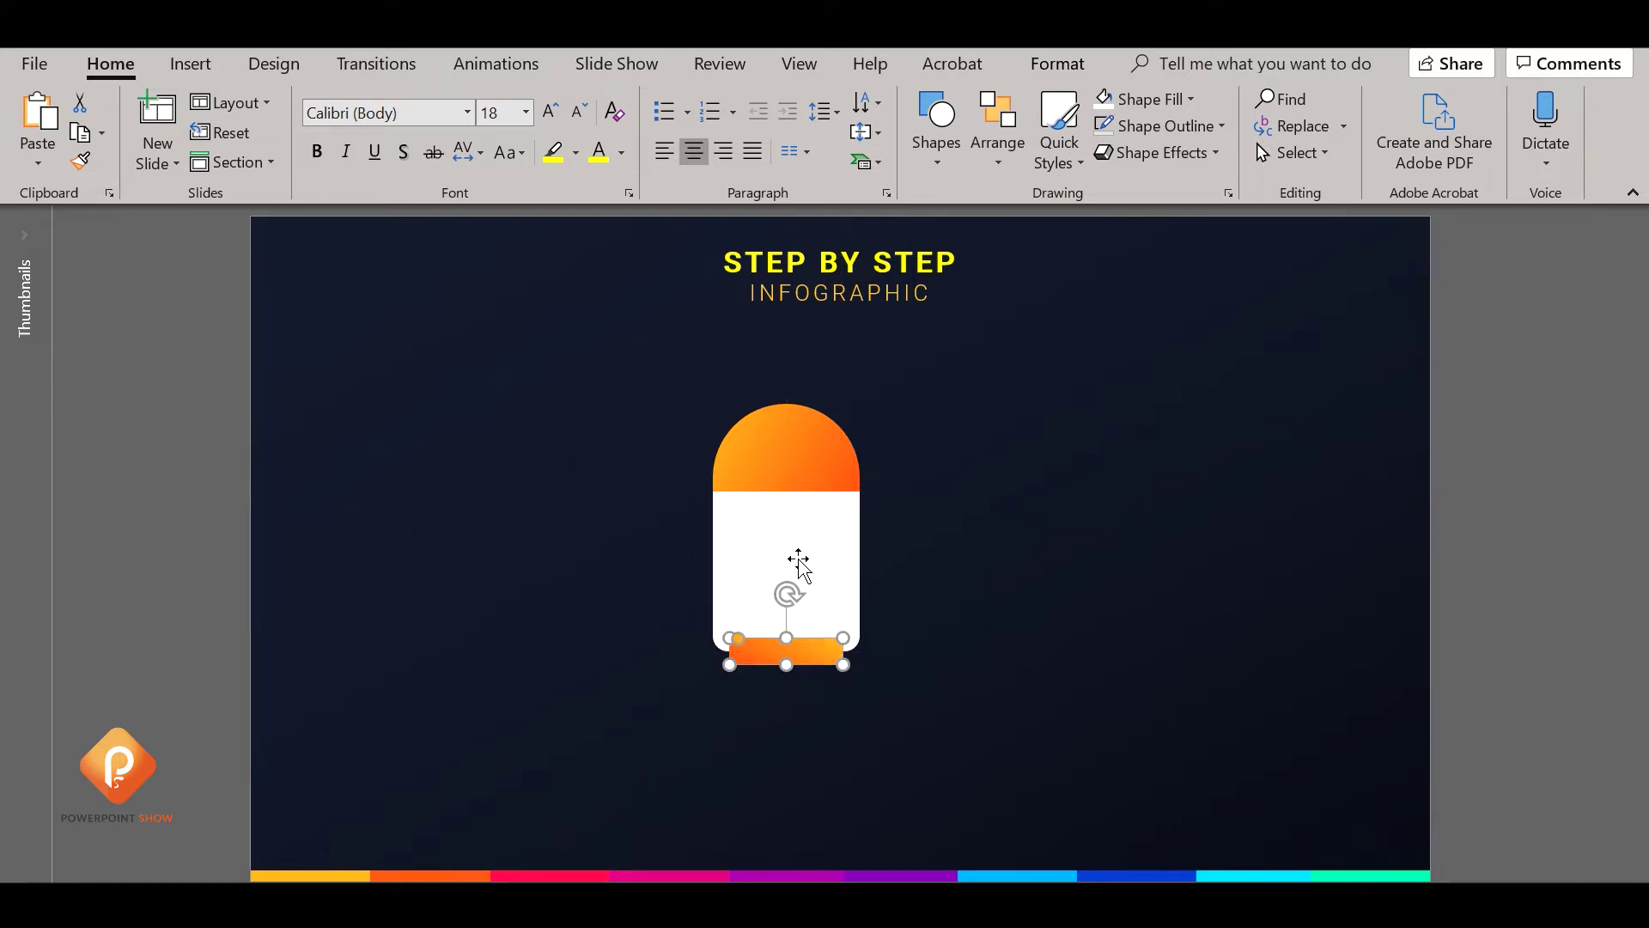
click(1000, 146)
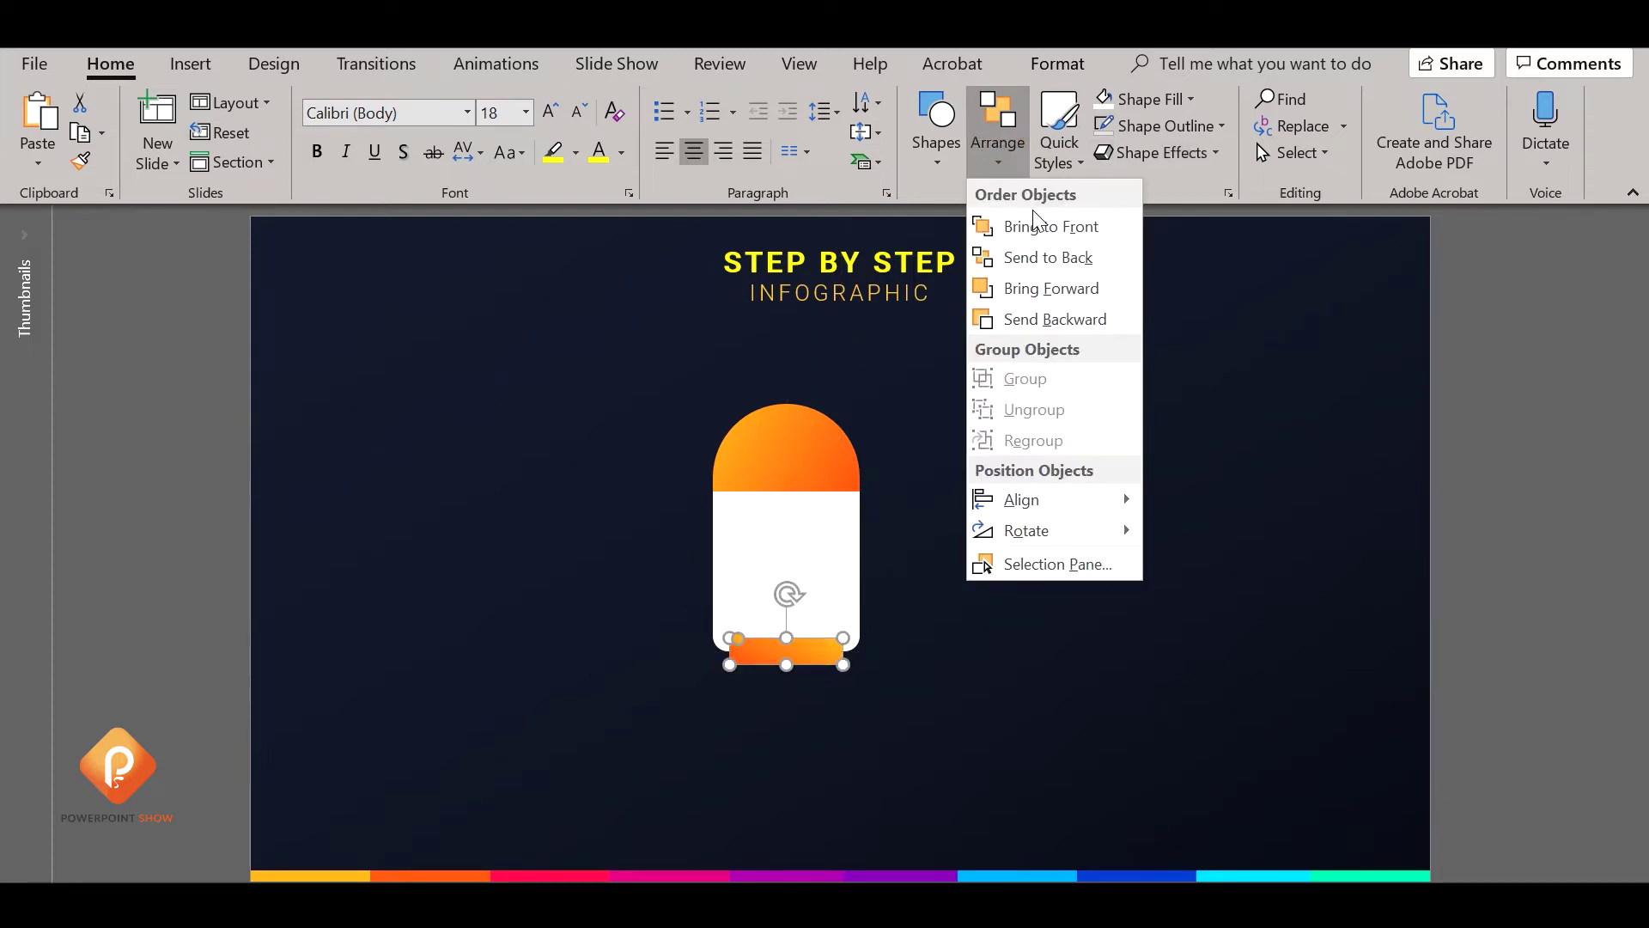
click(1044, 255)
click(1044, 532)
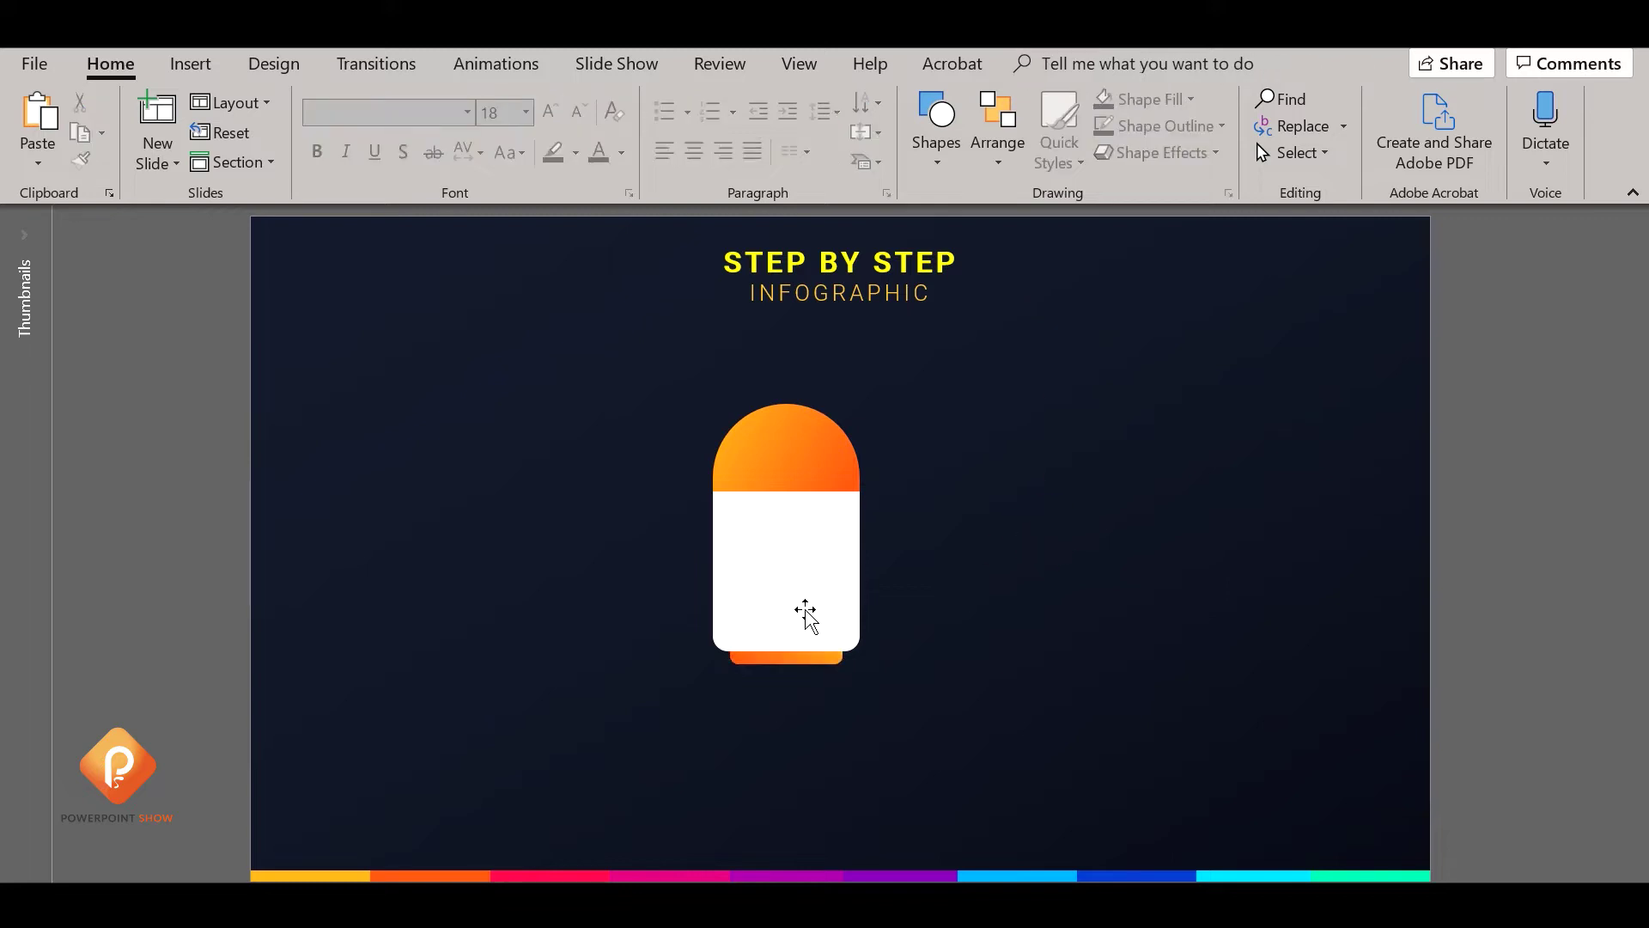
Round the bar's corners more and stretch it slightly wider
click(803, 659)
scroll(803, 661, up, 4)
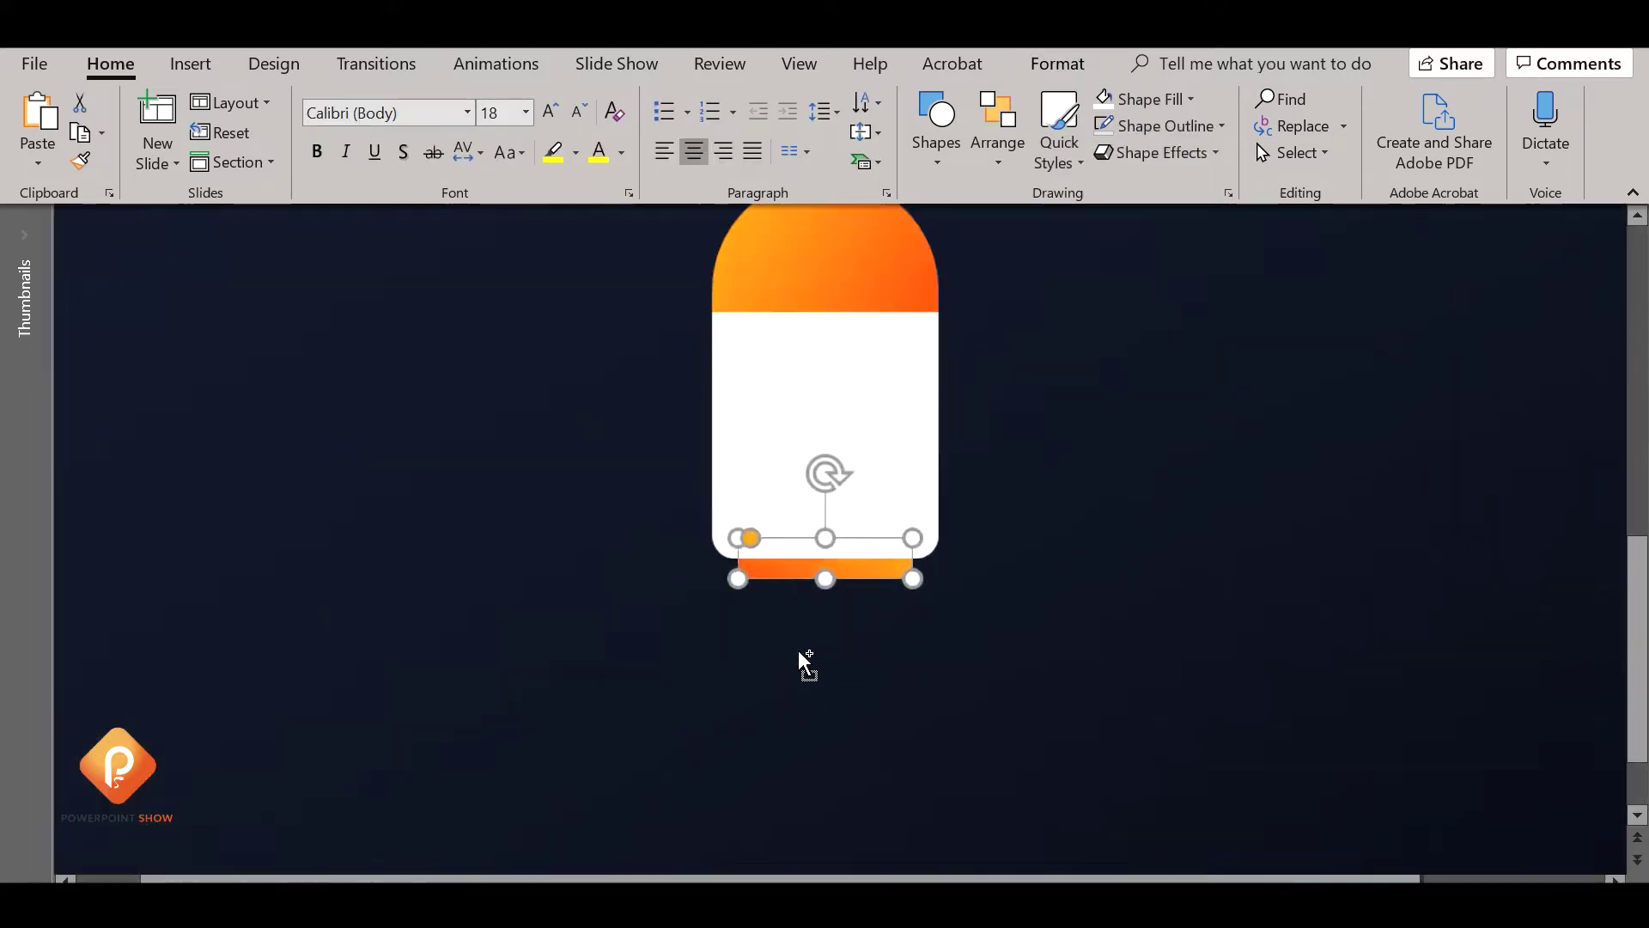
scroll(803, 661, up, 3)
drag(745, 513, 752, 515)
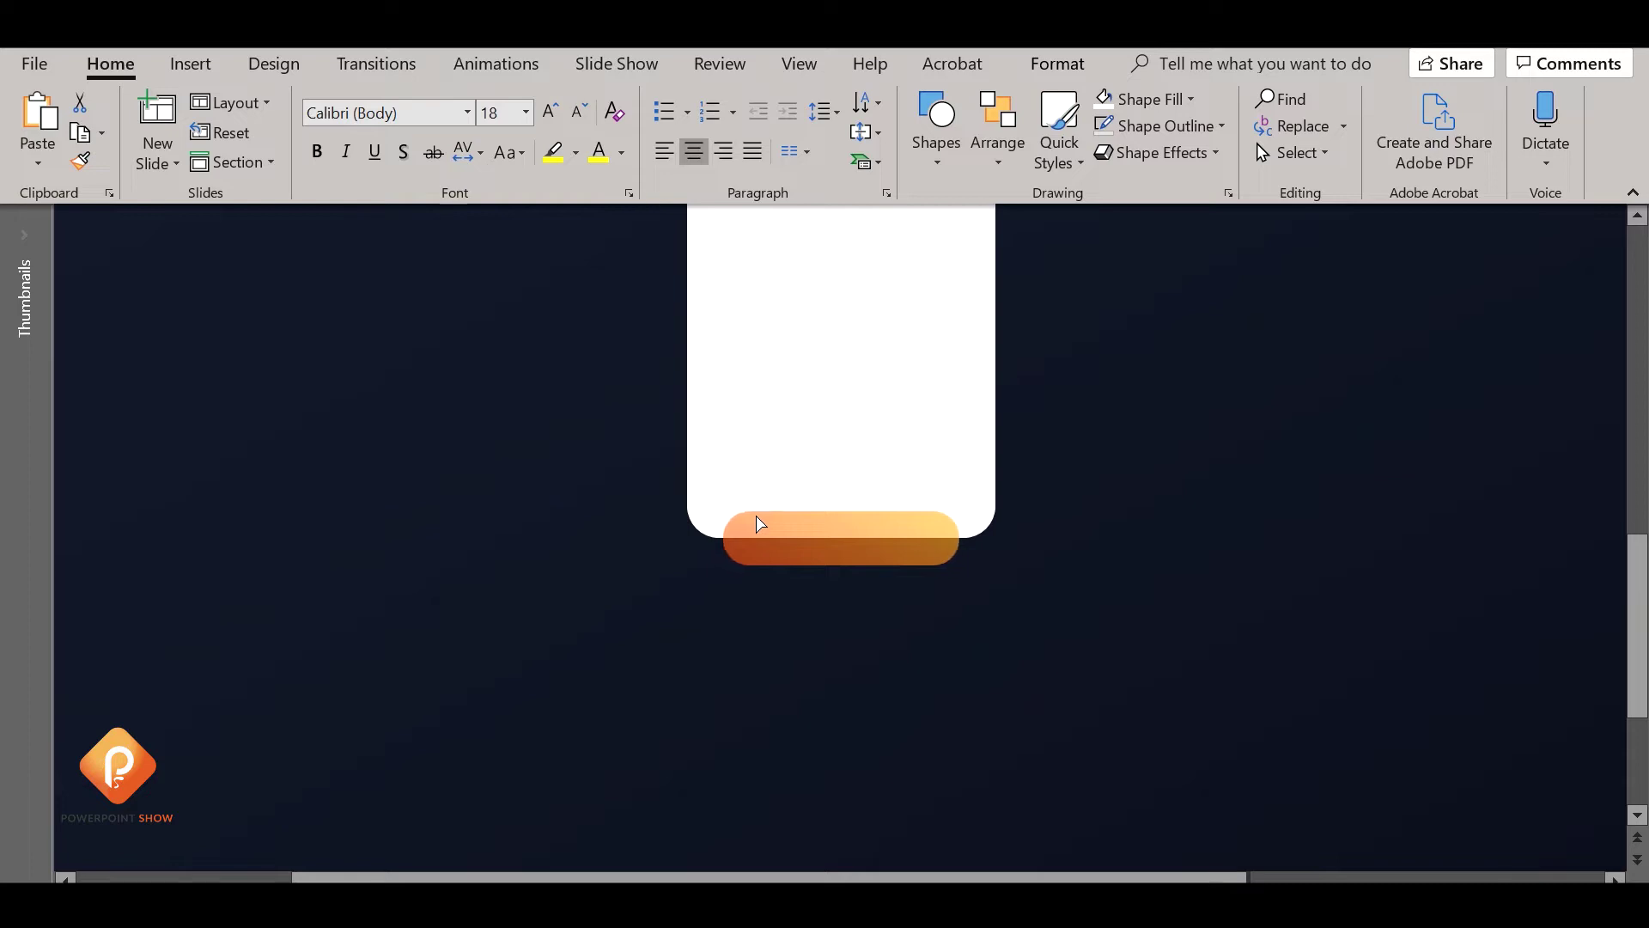
drag(959, 538, 880, 539)
scroll(924, 595, down, 1)
scroll(922, 595, down, 1)
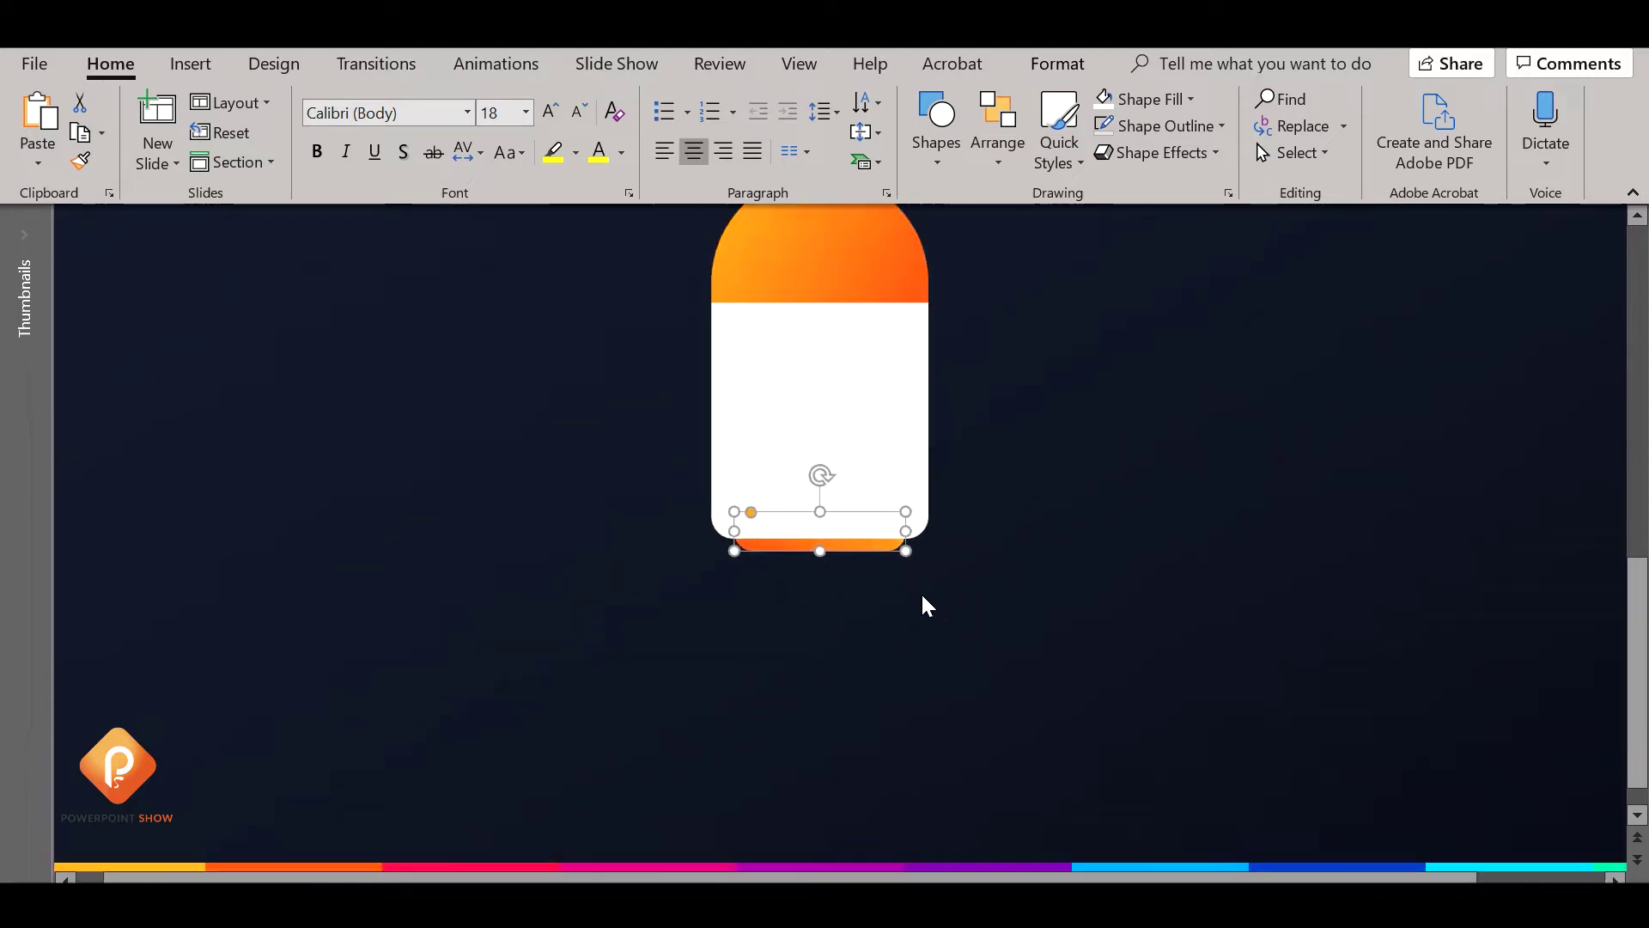
scroll(920, 591, down, 1)
scroll(921, 591, down, 1)
click(962, 582)
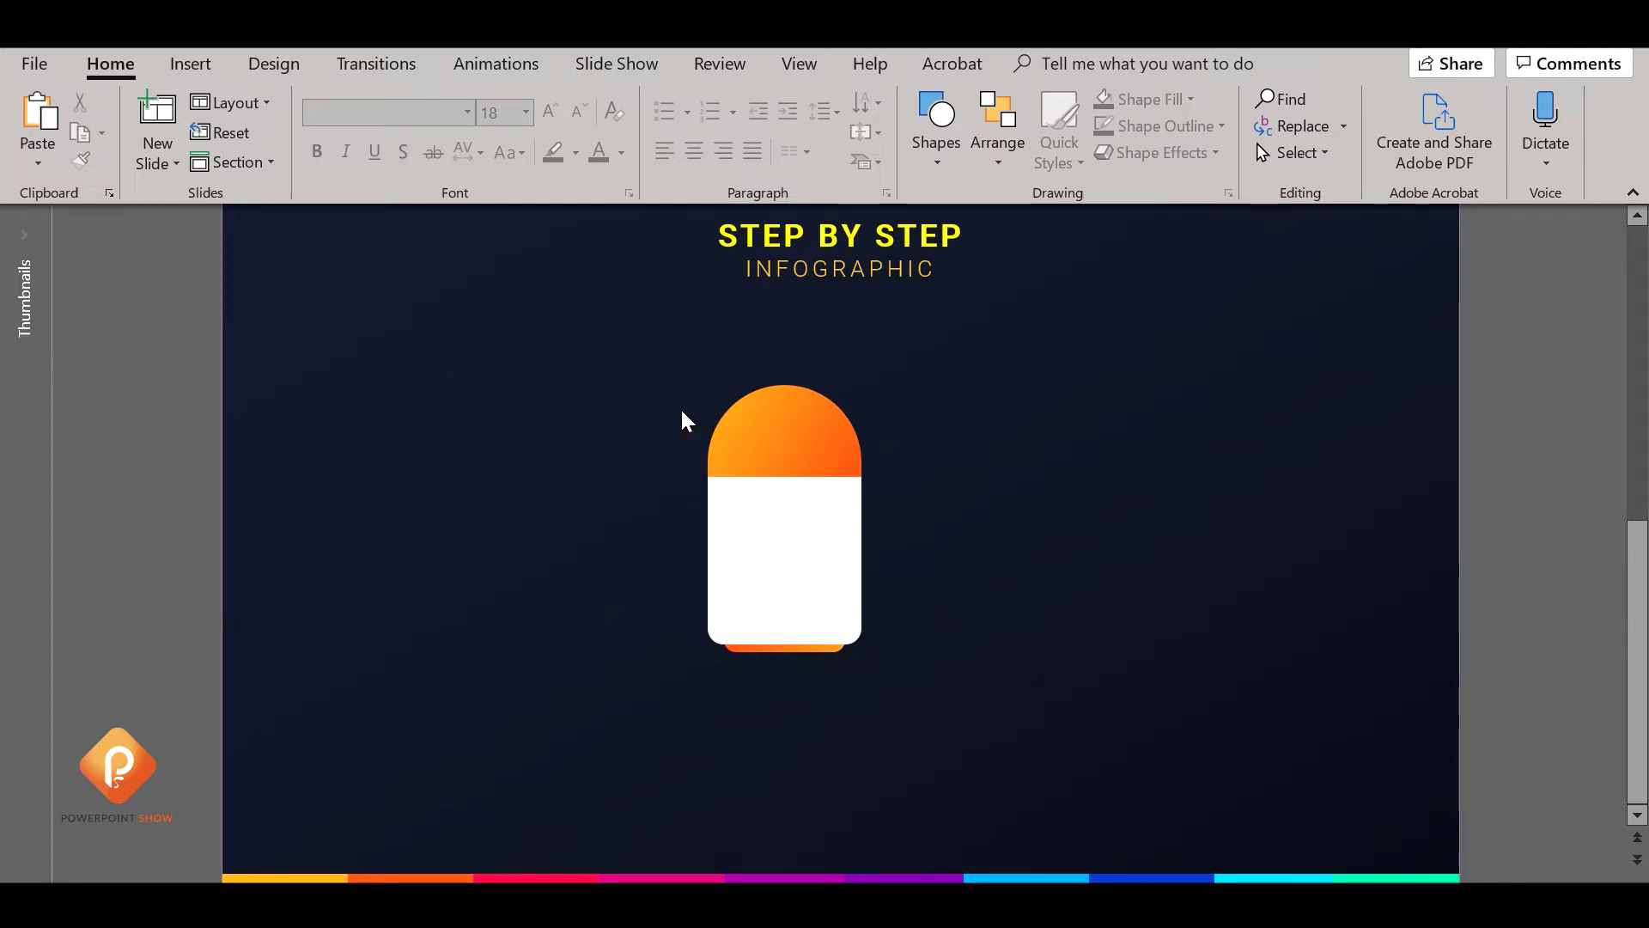
Move the dome, card and bar left, group them, and drag a copy to the right
mouse_move(650, 348)
mouse_down()
mouse_move(754, 497)
mouse_move(976, 730)
mouse_up()
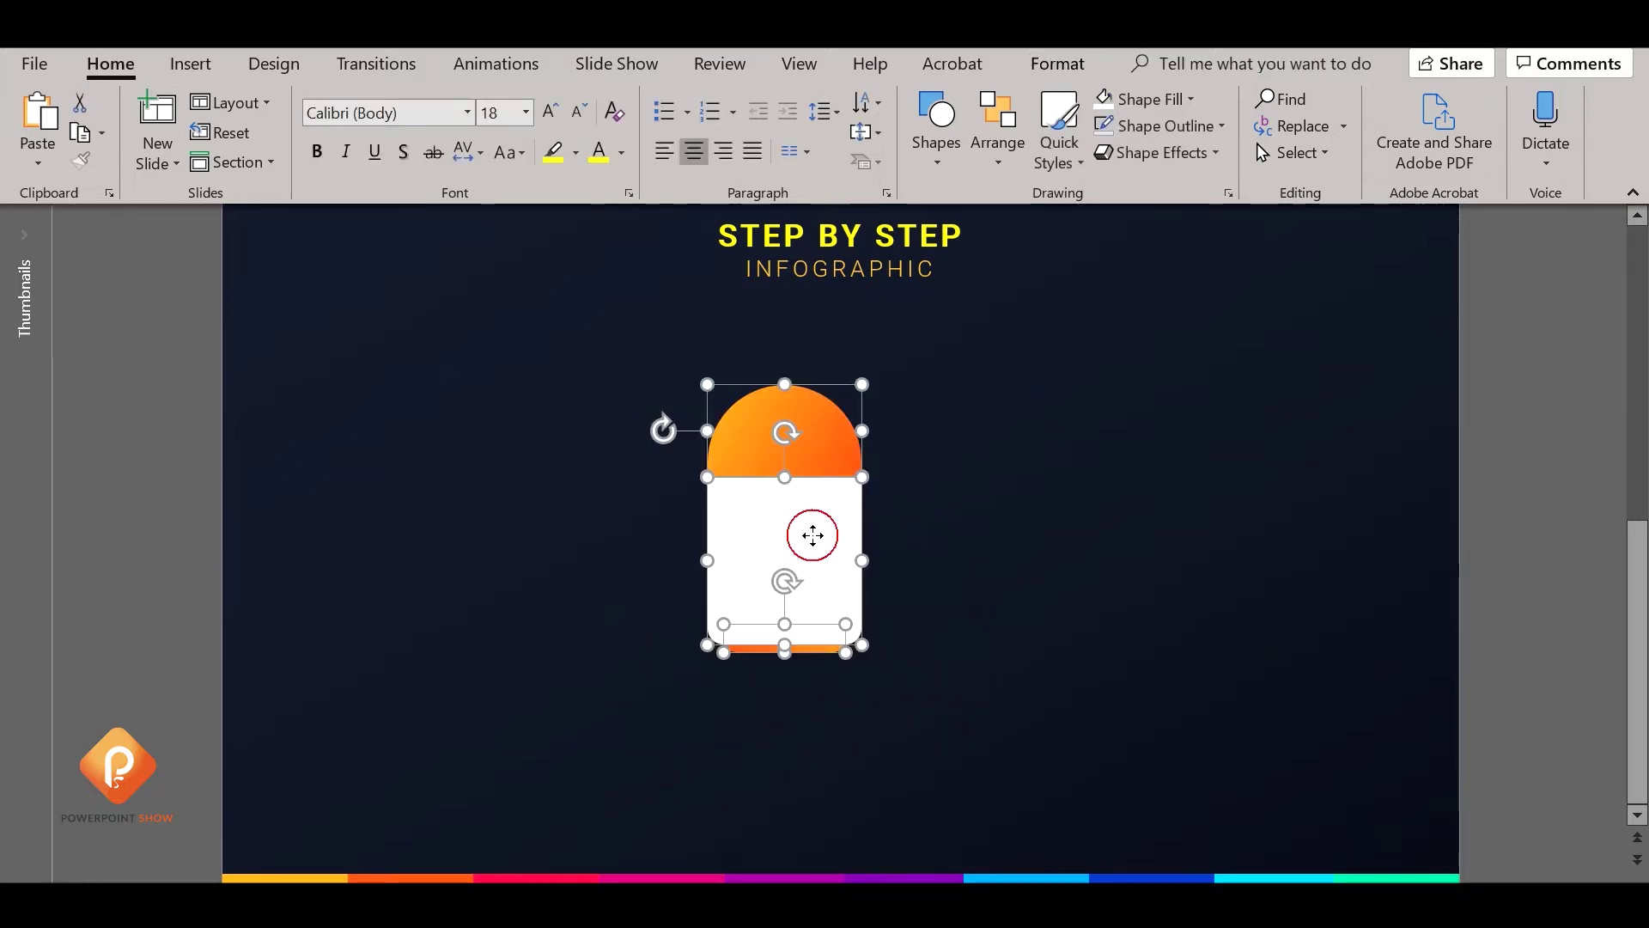
mouse_move(810, 533)
mouse_down()
mouse_move(534, 604)
mouse_move(516, 552)
mouse_up()
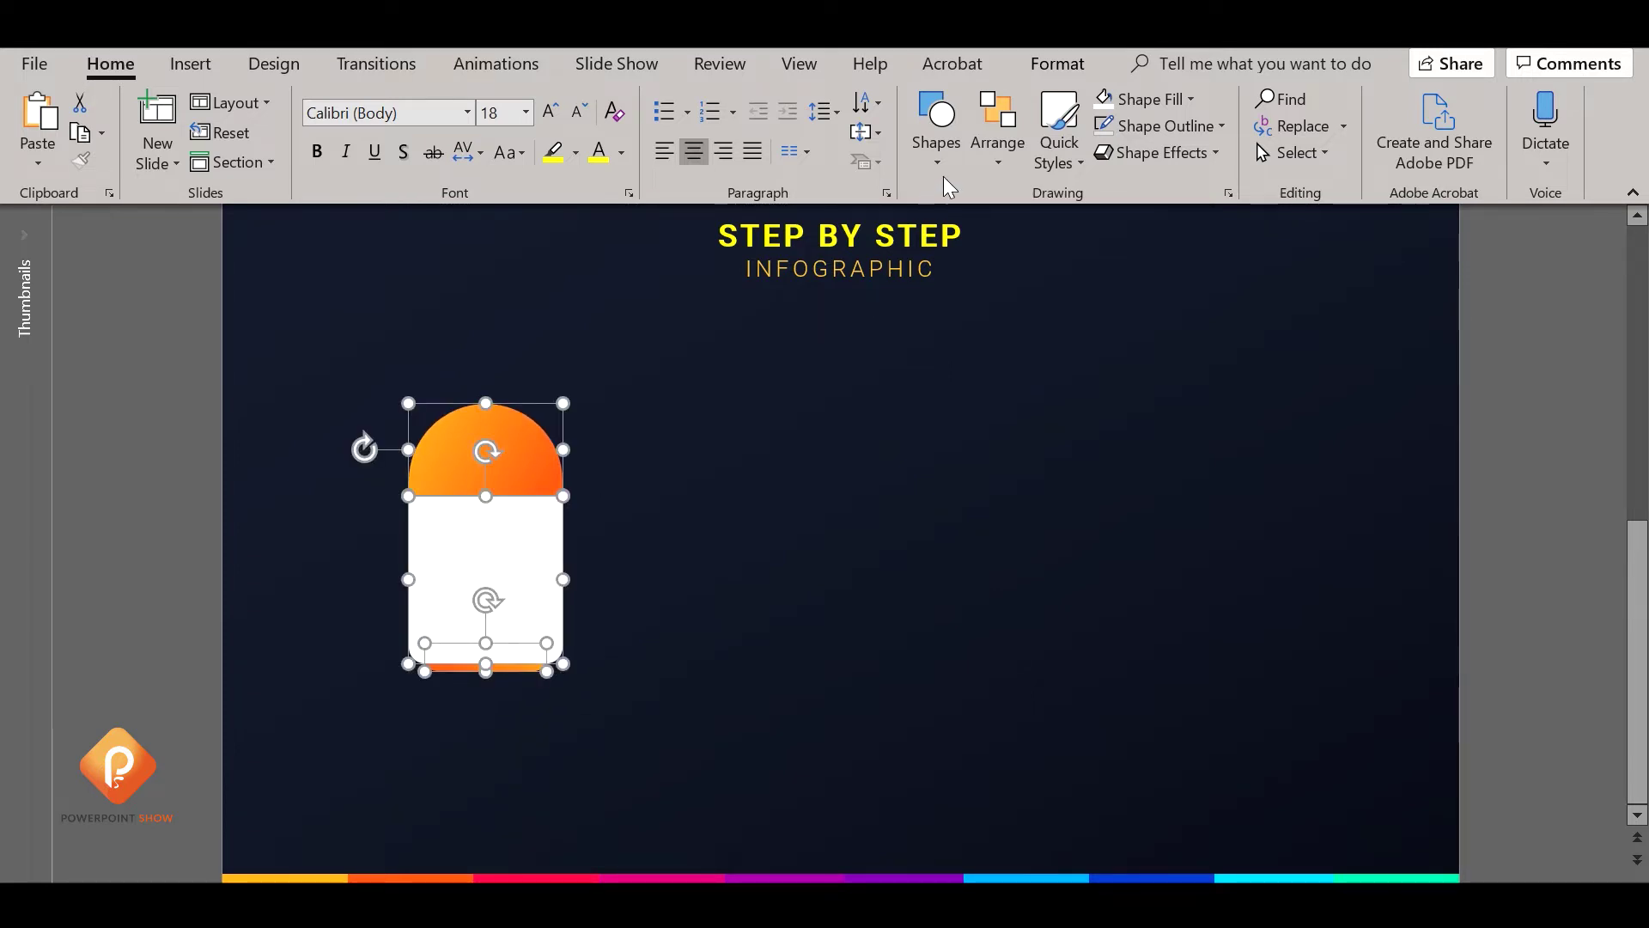
click(998, 159)
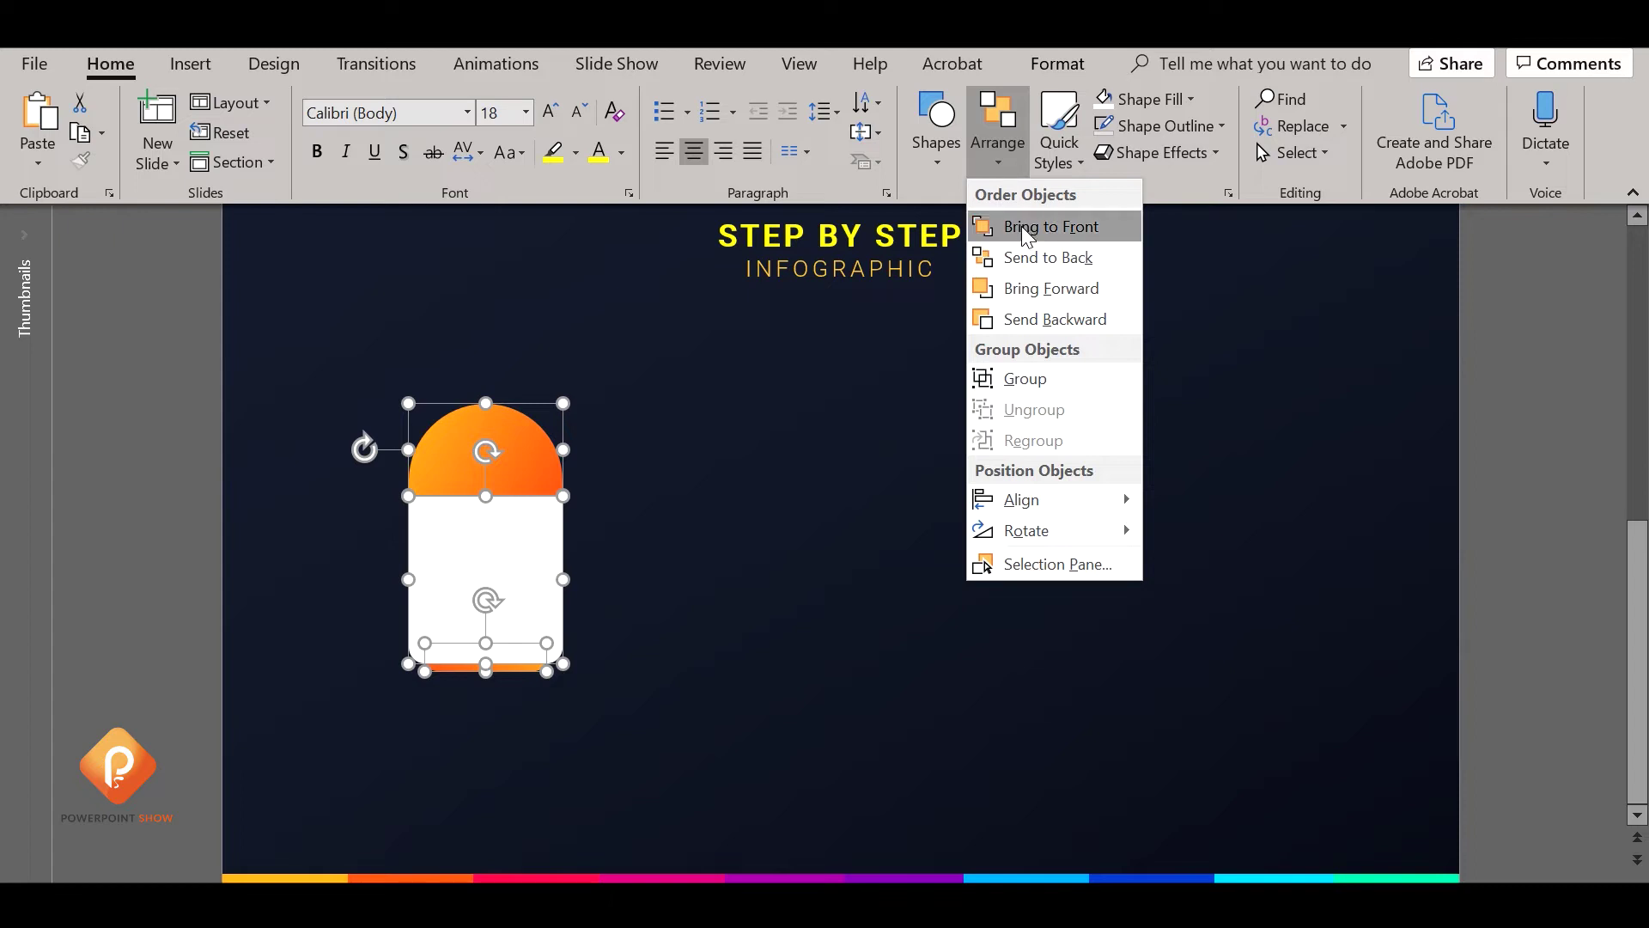
click(1026, 379)
click(539, 568)
drag(539, 568, 679, 555)
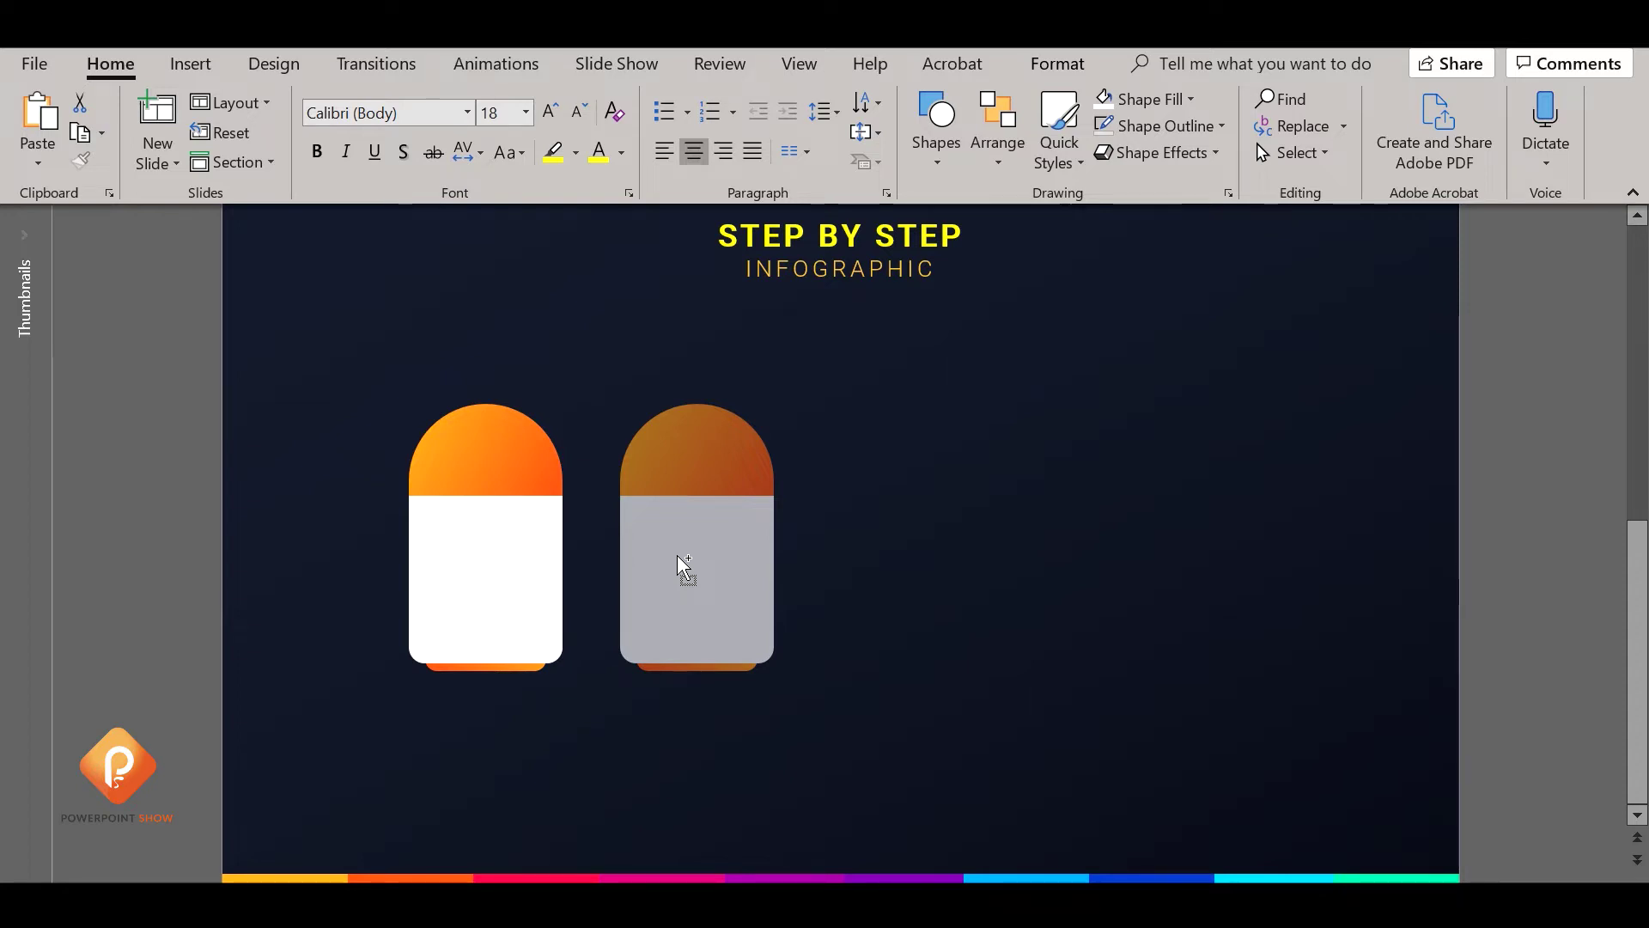
Flip the copied card vertically and raise it beside the first card
drag(685, 567, 678, 560)
click(998, 150)
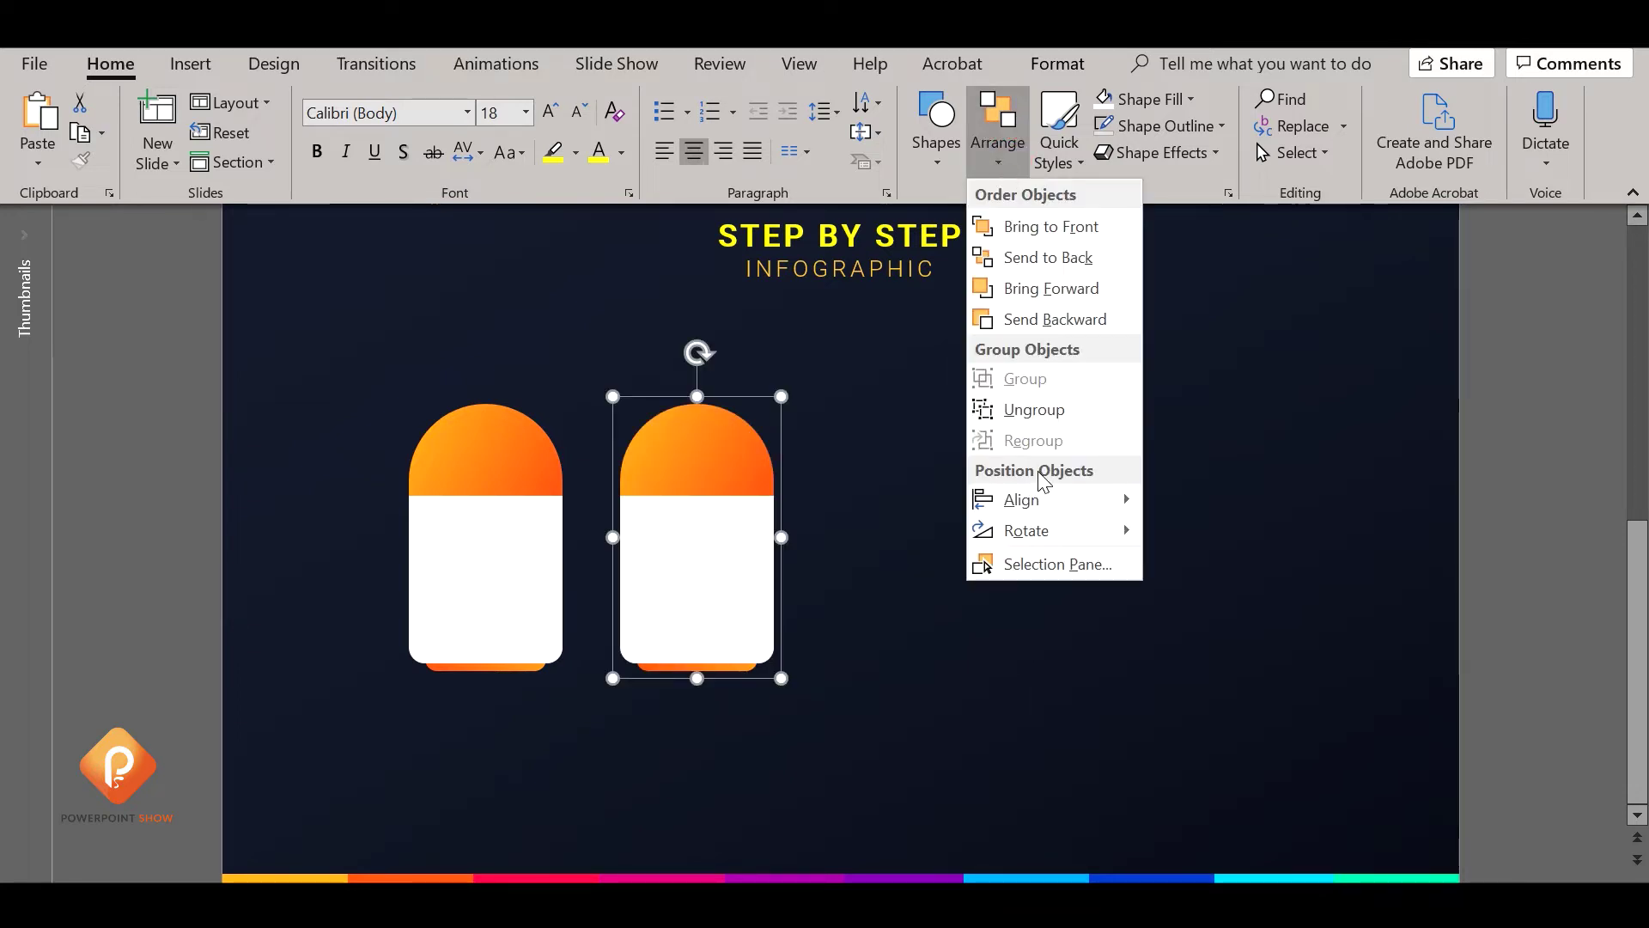
click(1209, 579)
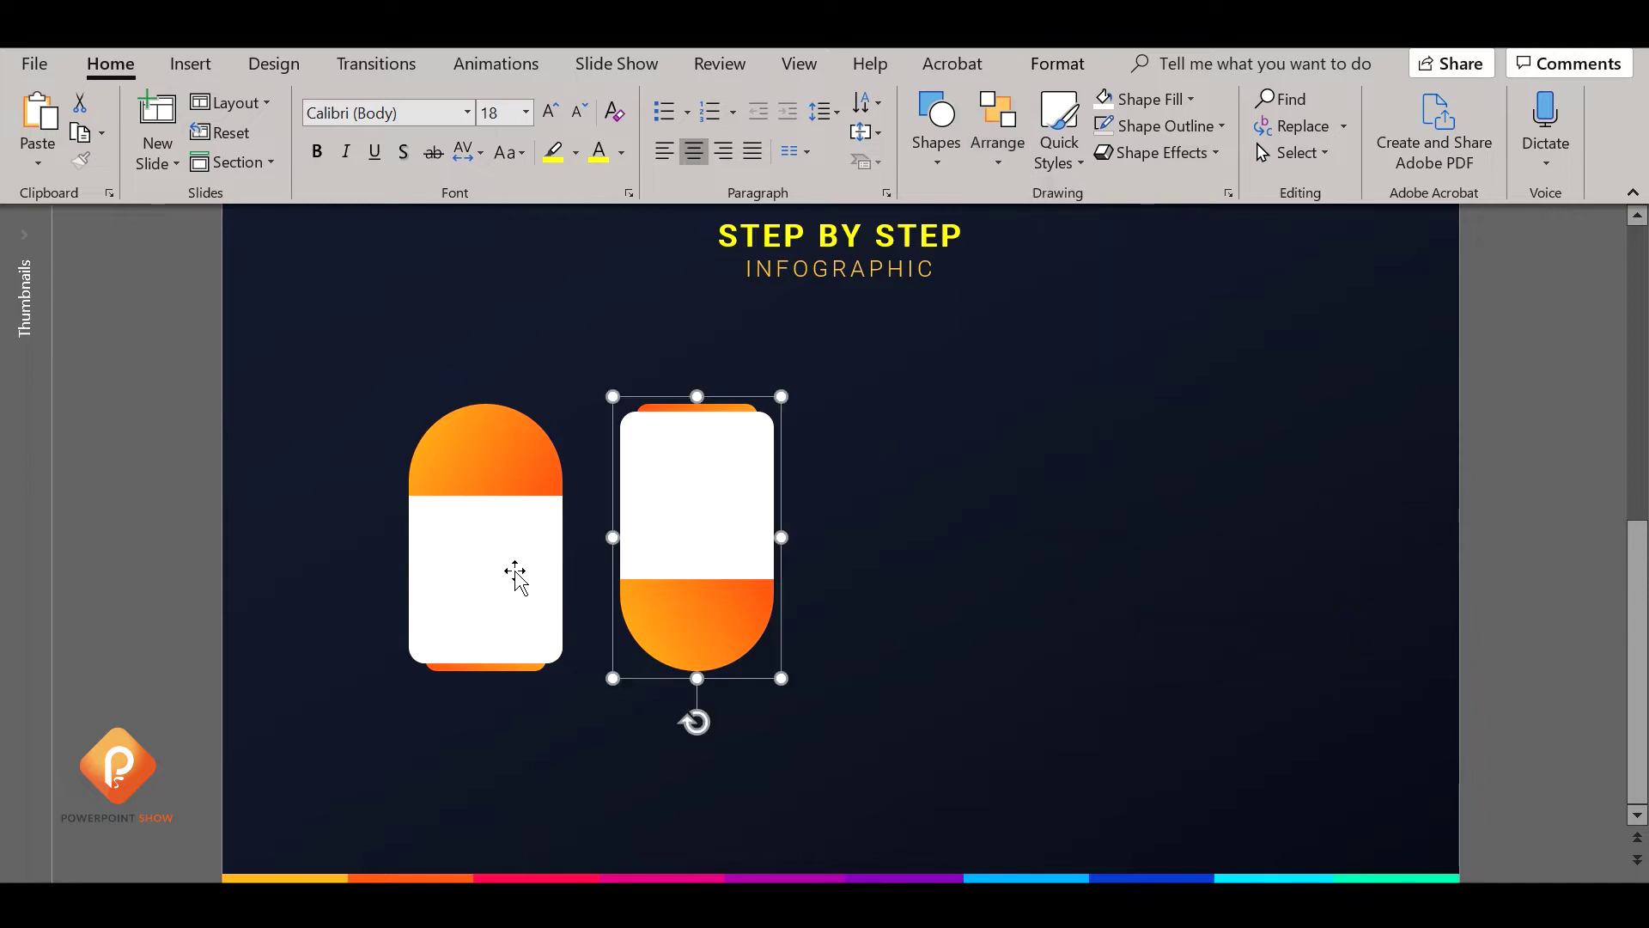
mouse_move(739, 611)
mouse_down()
mouse_move(684, 492)
mouse_move(683, 515)
mouse_up()
Ungroup the flipped card, send its body parts to back, and nudge them into alignment
click(989, 144)
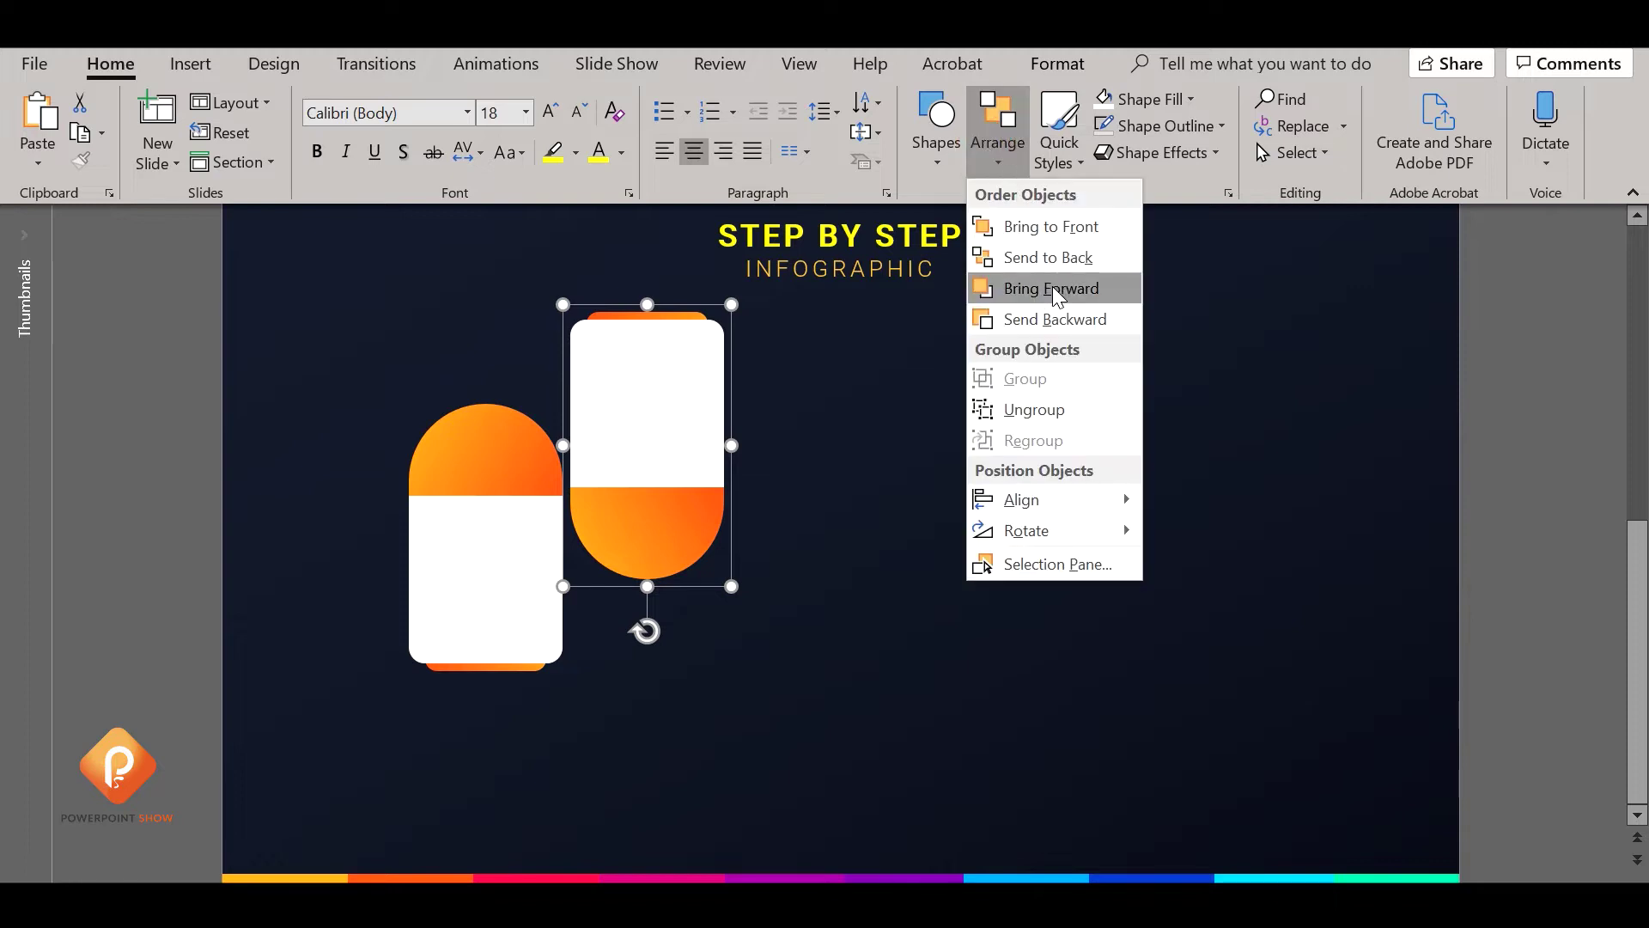
click(1034, 410)
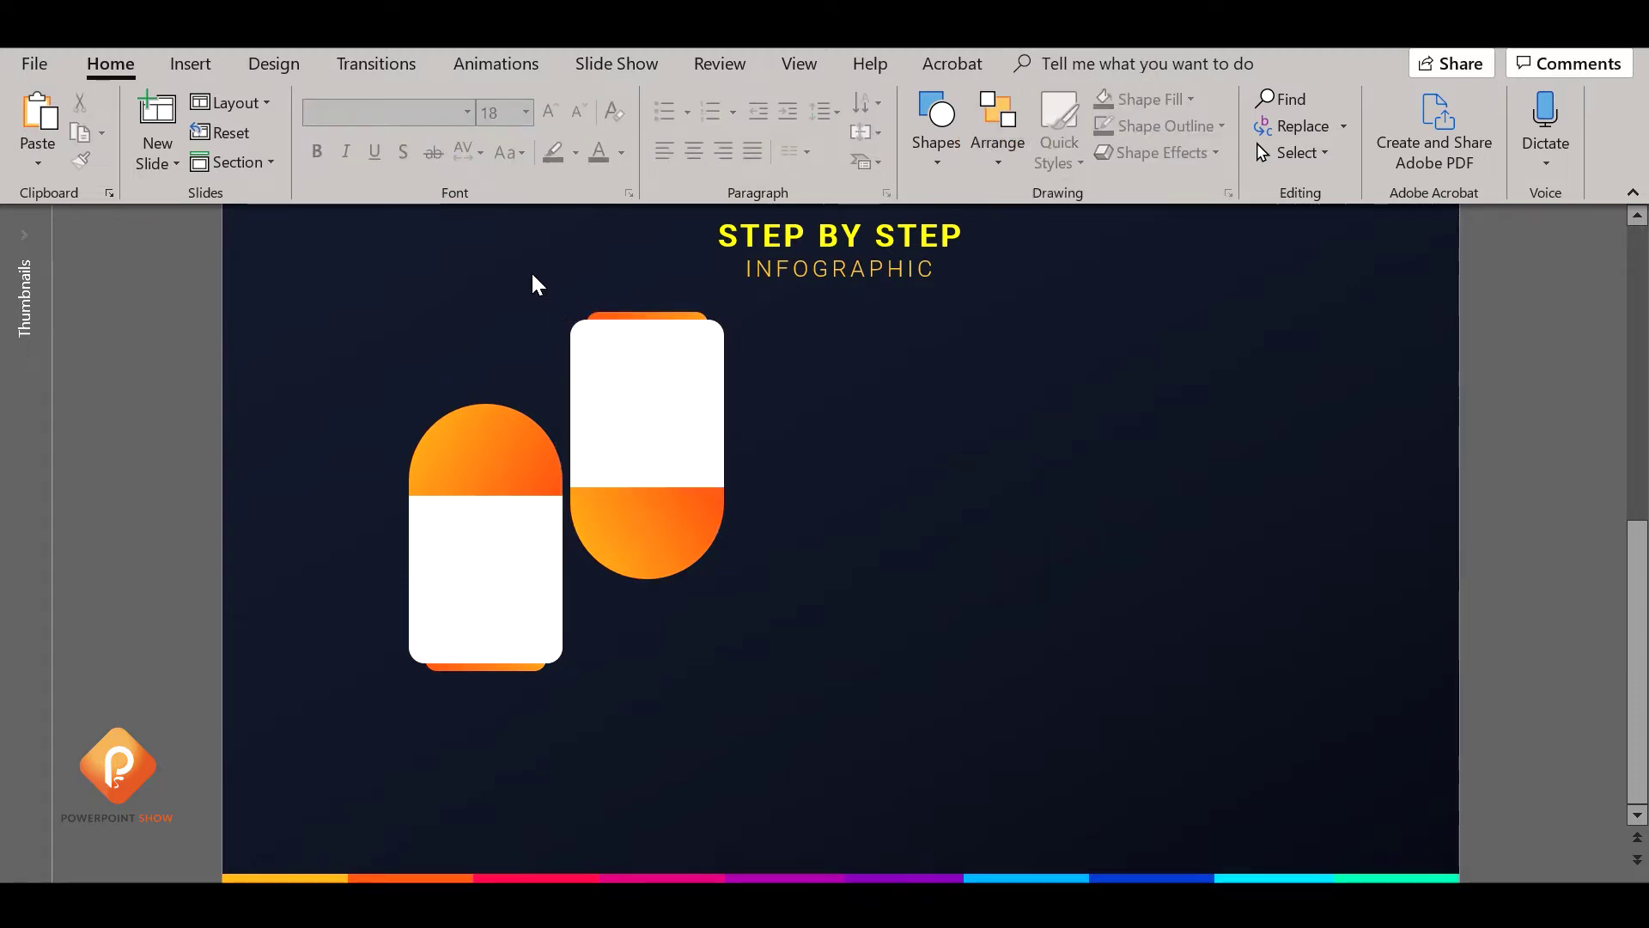
drag(531, 271, 773, 621)
drag(677, 420, 662, 428)
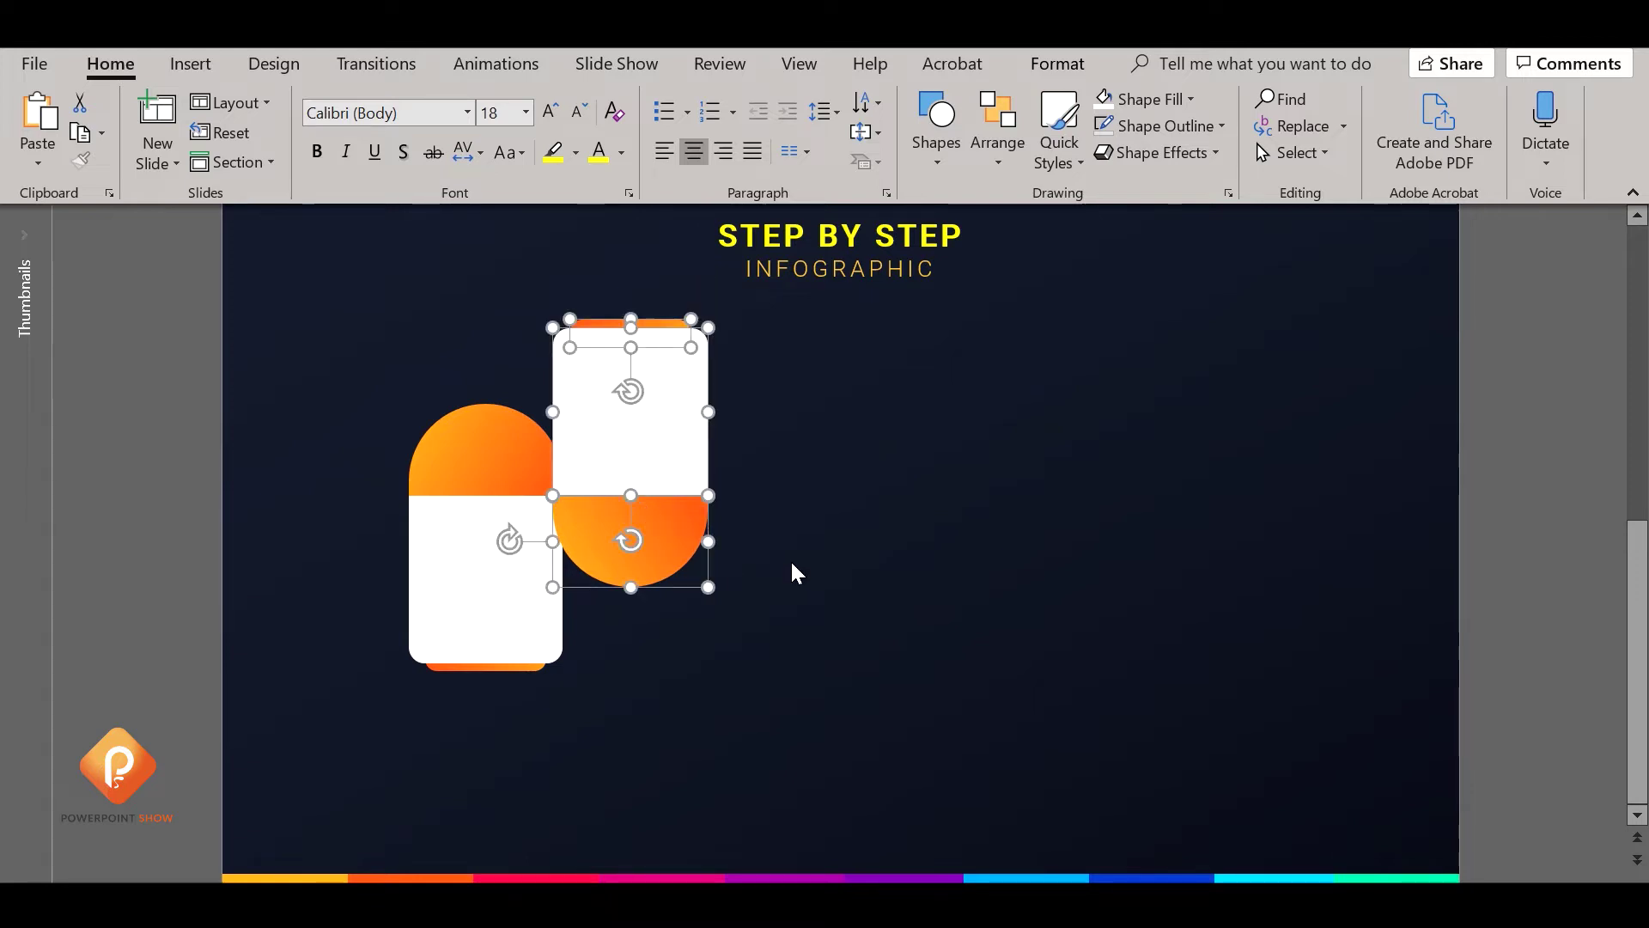
shift+click(678, 537)
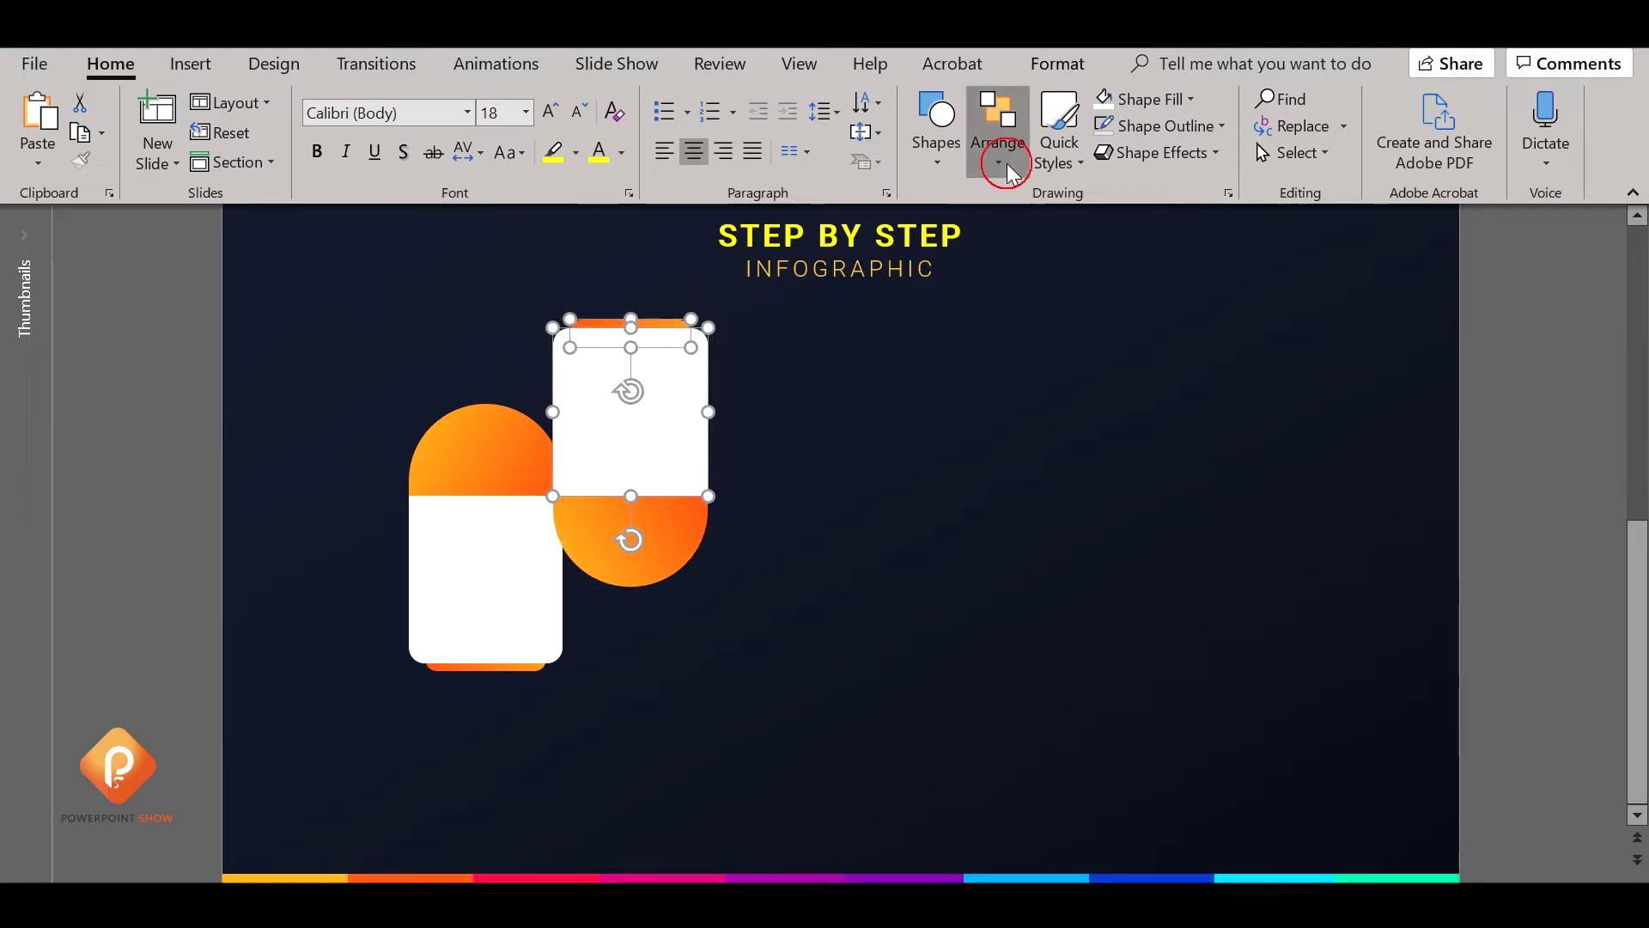
click(1006, 163)
click(1046, 258)
click(795, 501)
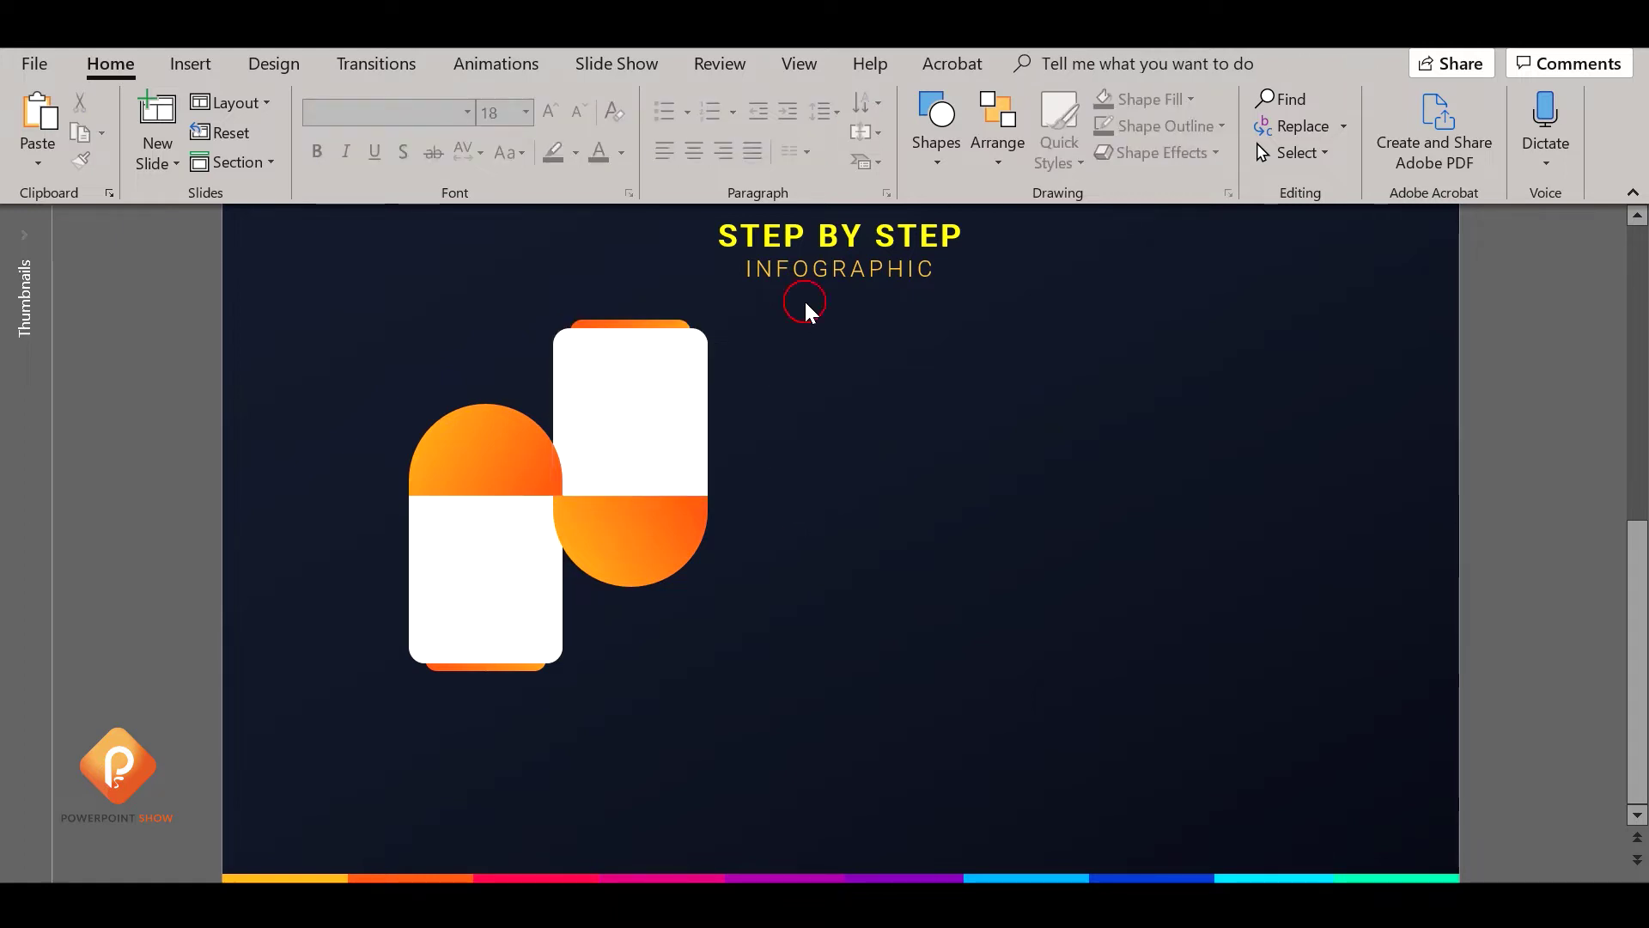
drag(805, 307, 529, 657)
drag(646, 541, 645, 543)
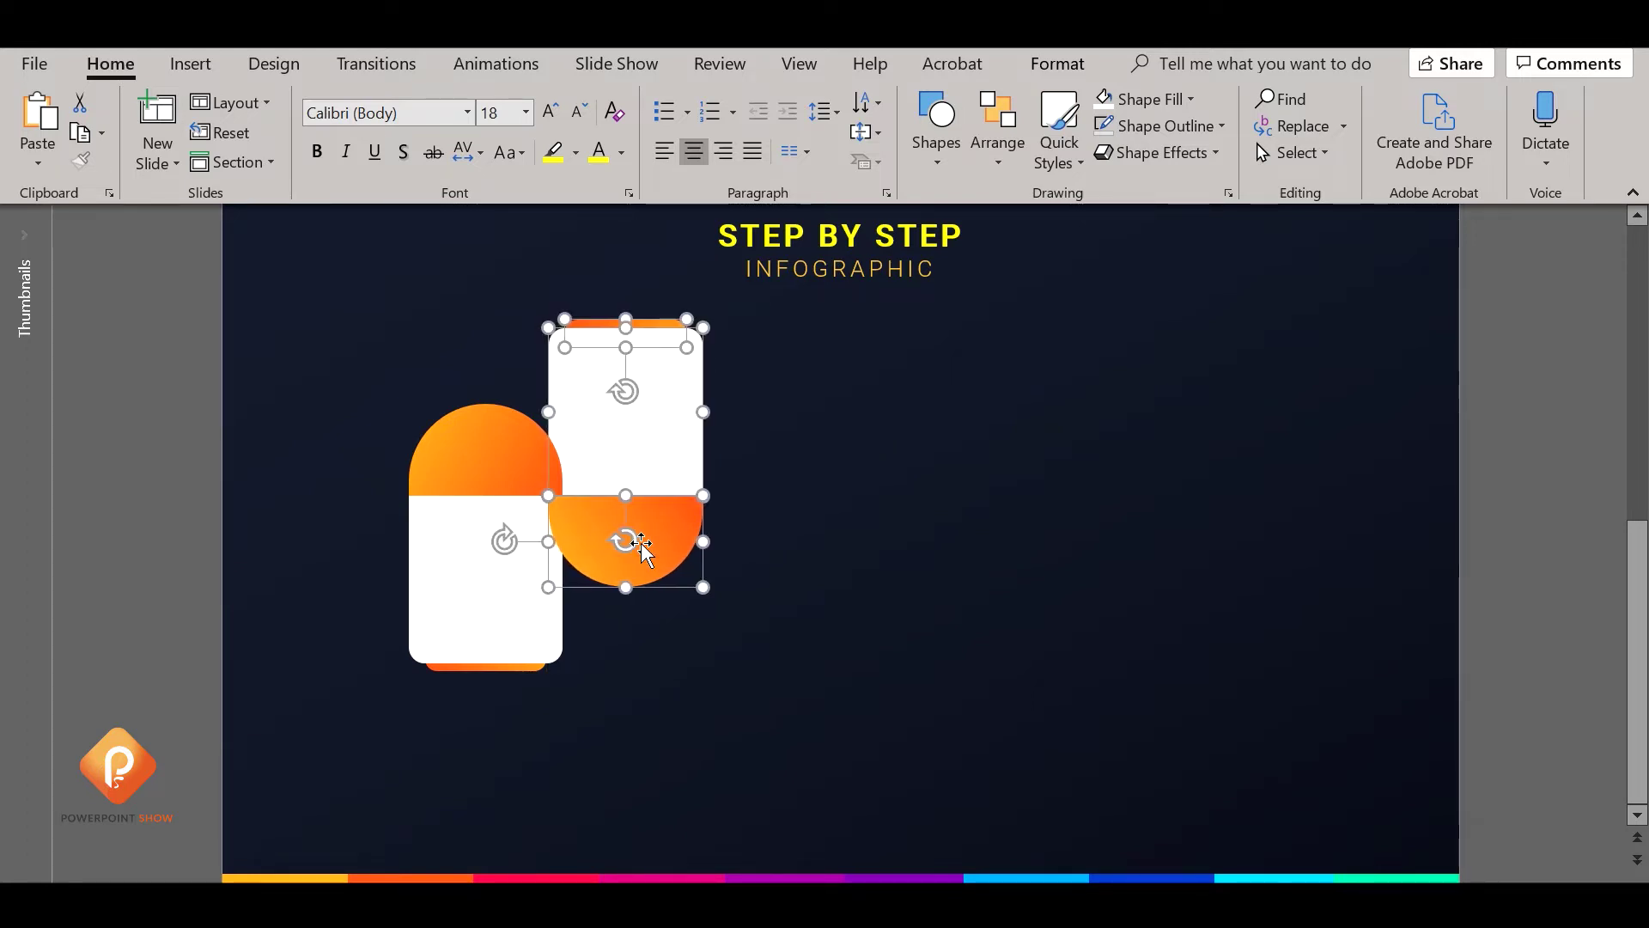
click(901, 481)
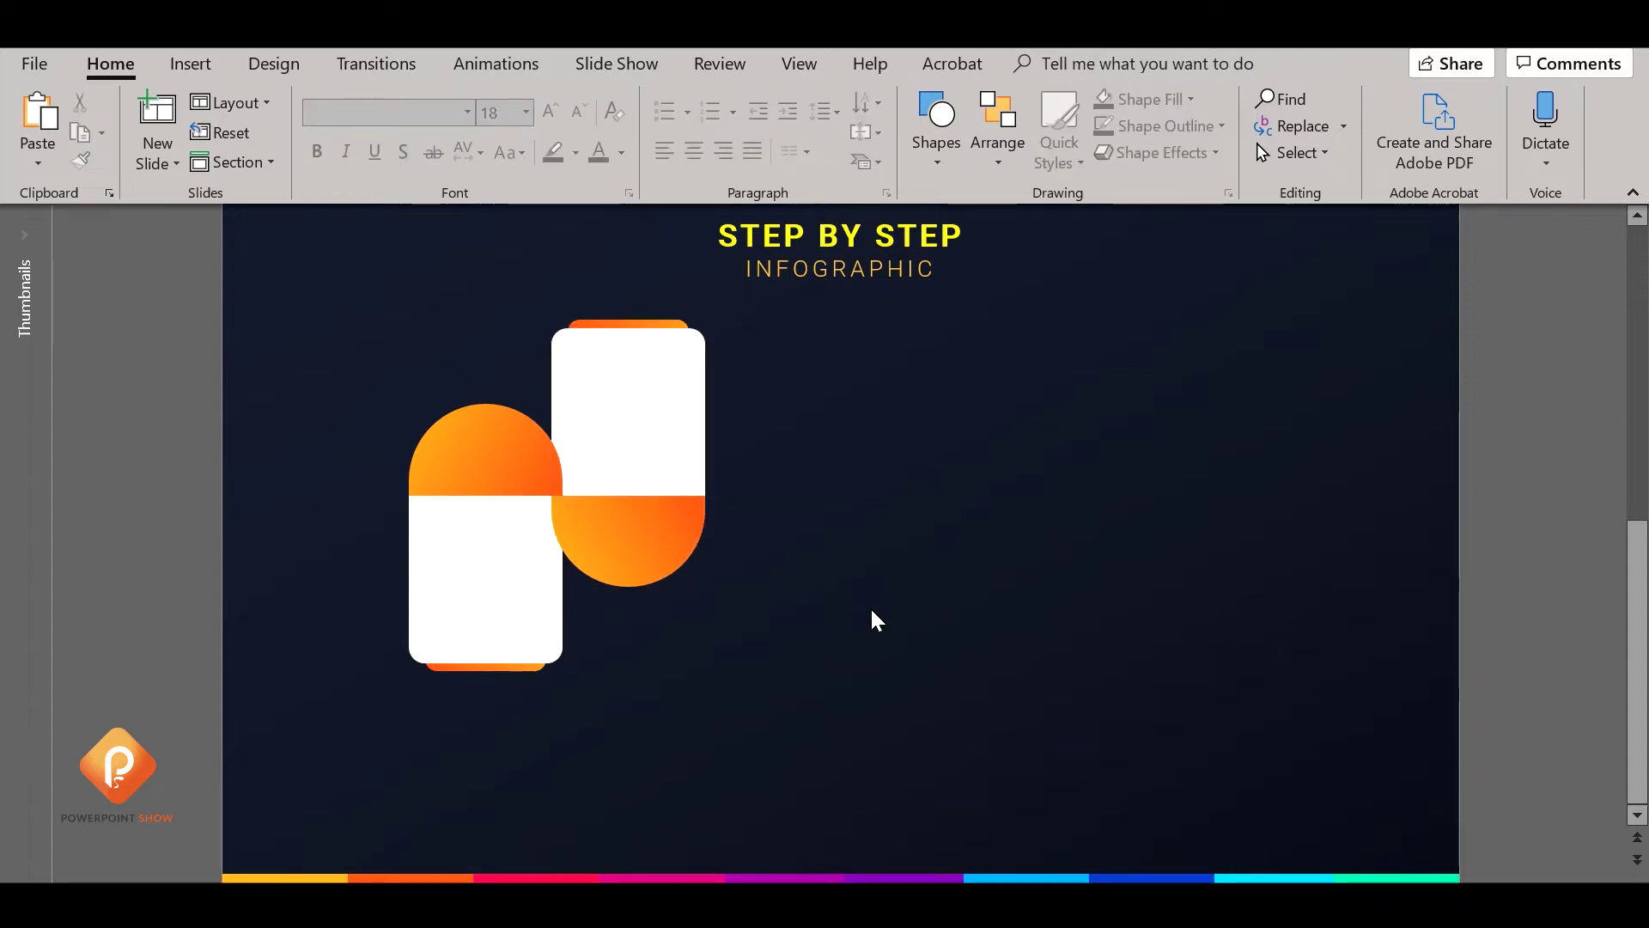
Copy the left card to the right of the flipped one, then ungroup both upright cards
drag(309, 363, 575, 740)
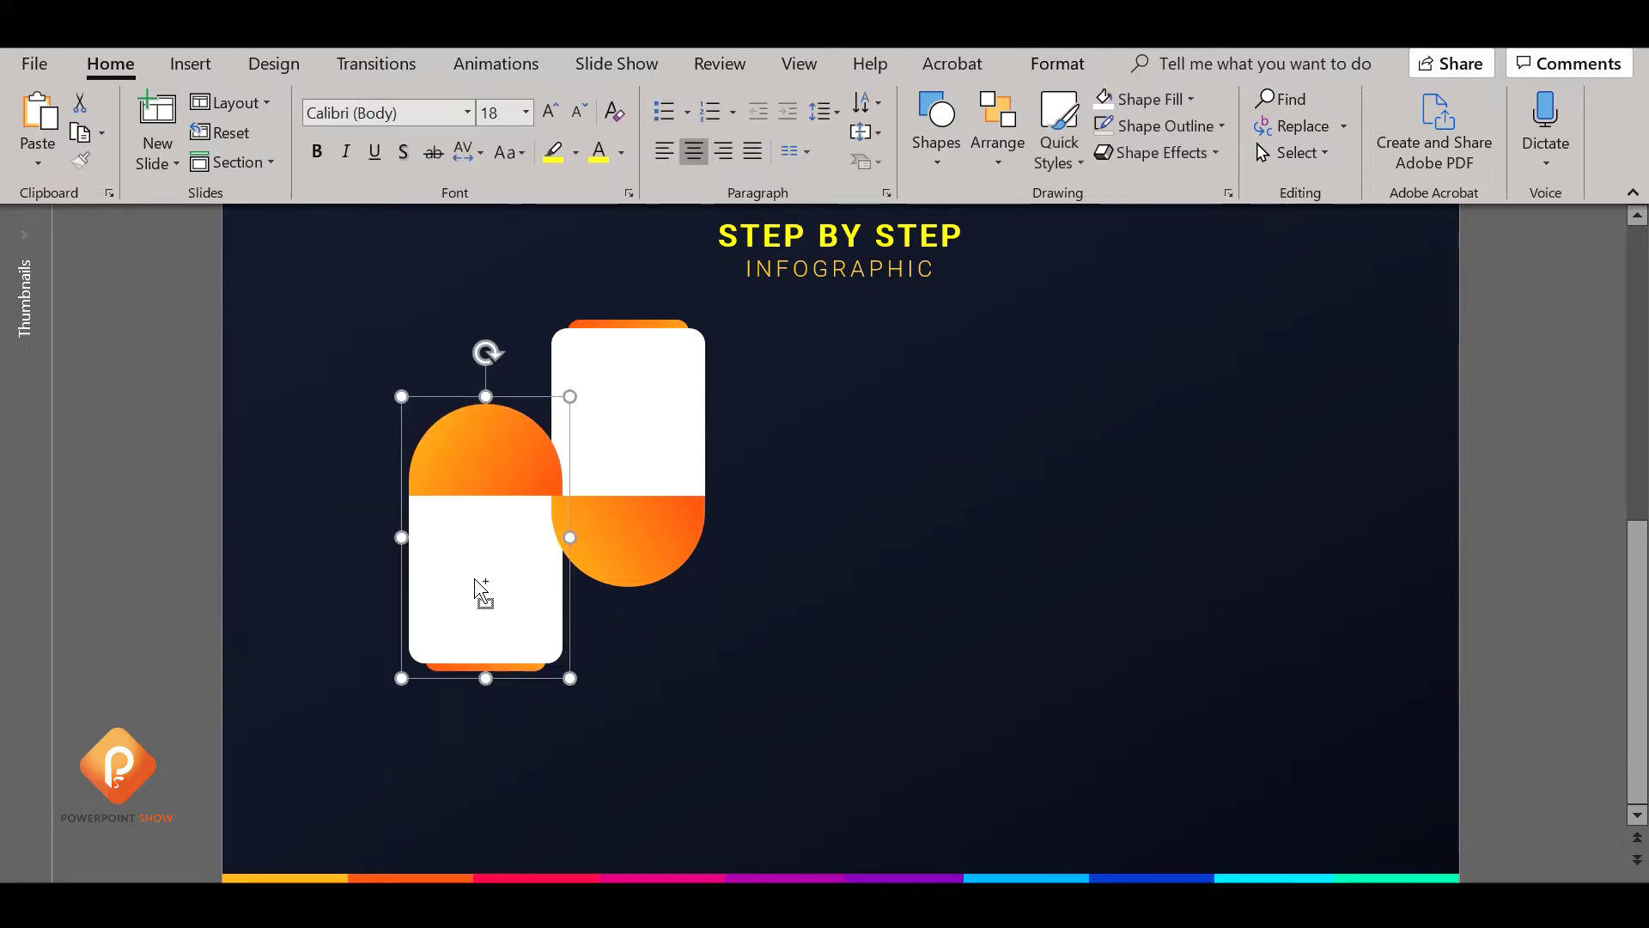
mouse_move(478, 590)
mouse_down()
mouse_move(795, 593)
mouse_move(777, 590)
mouse_up()
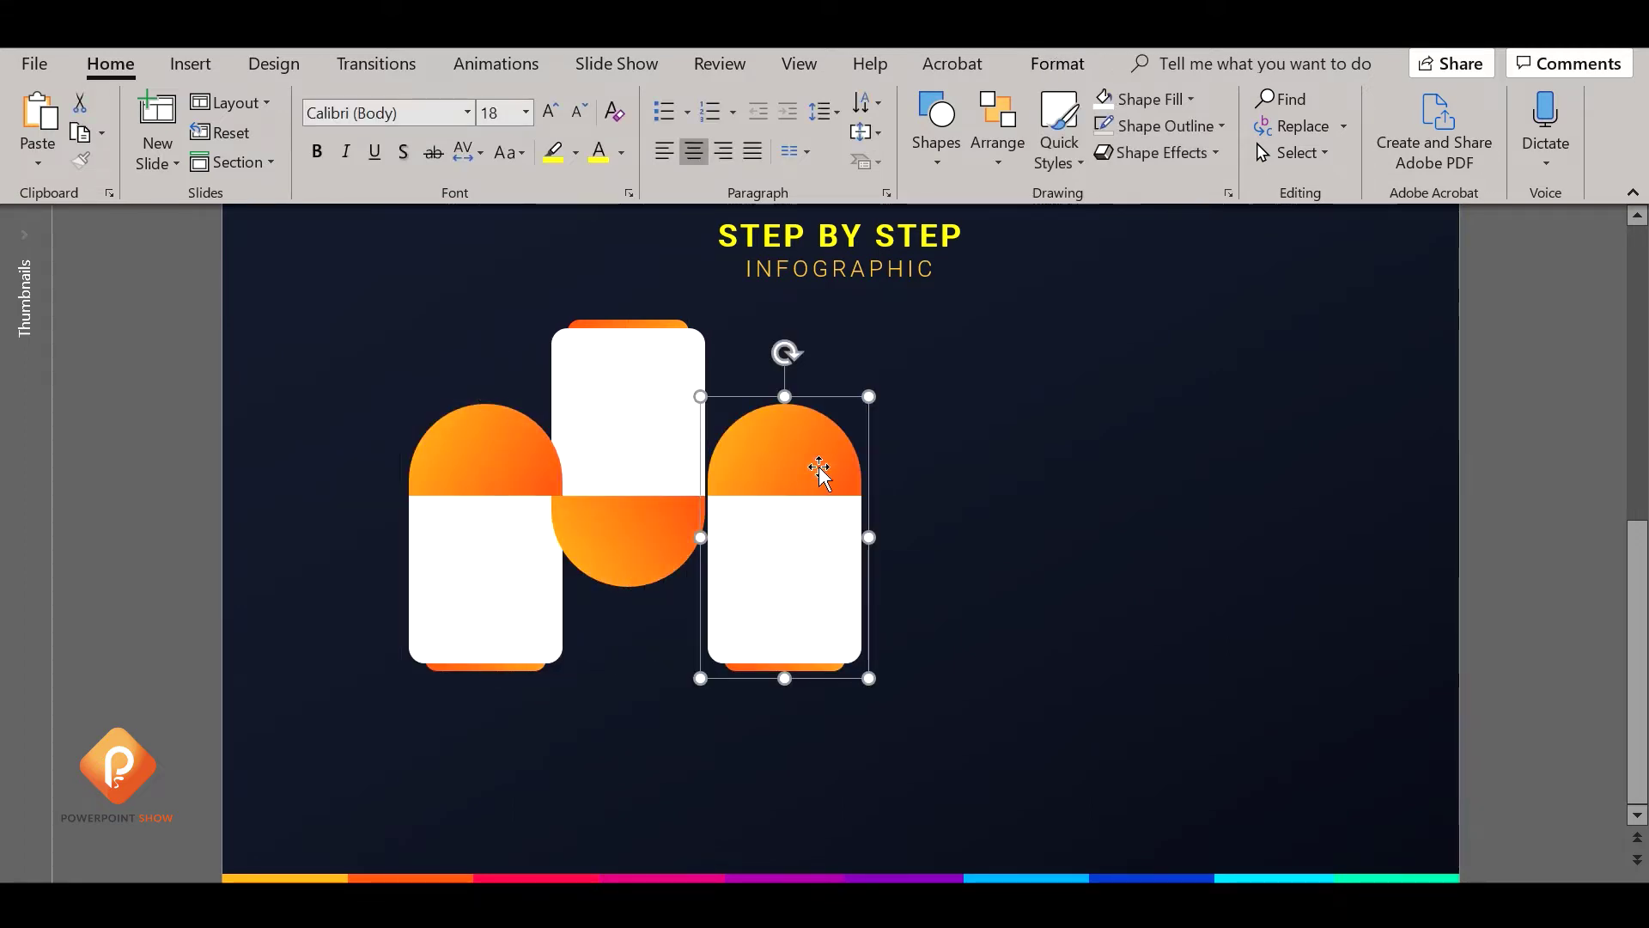
shift+click(536, 574)
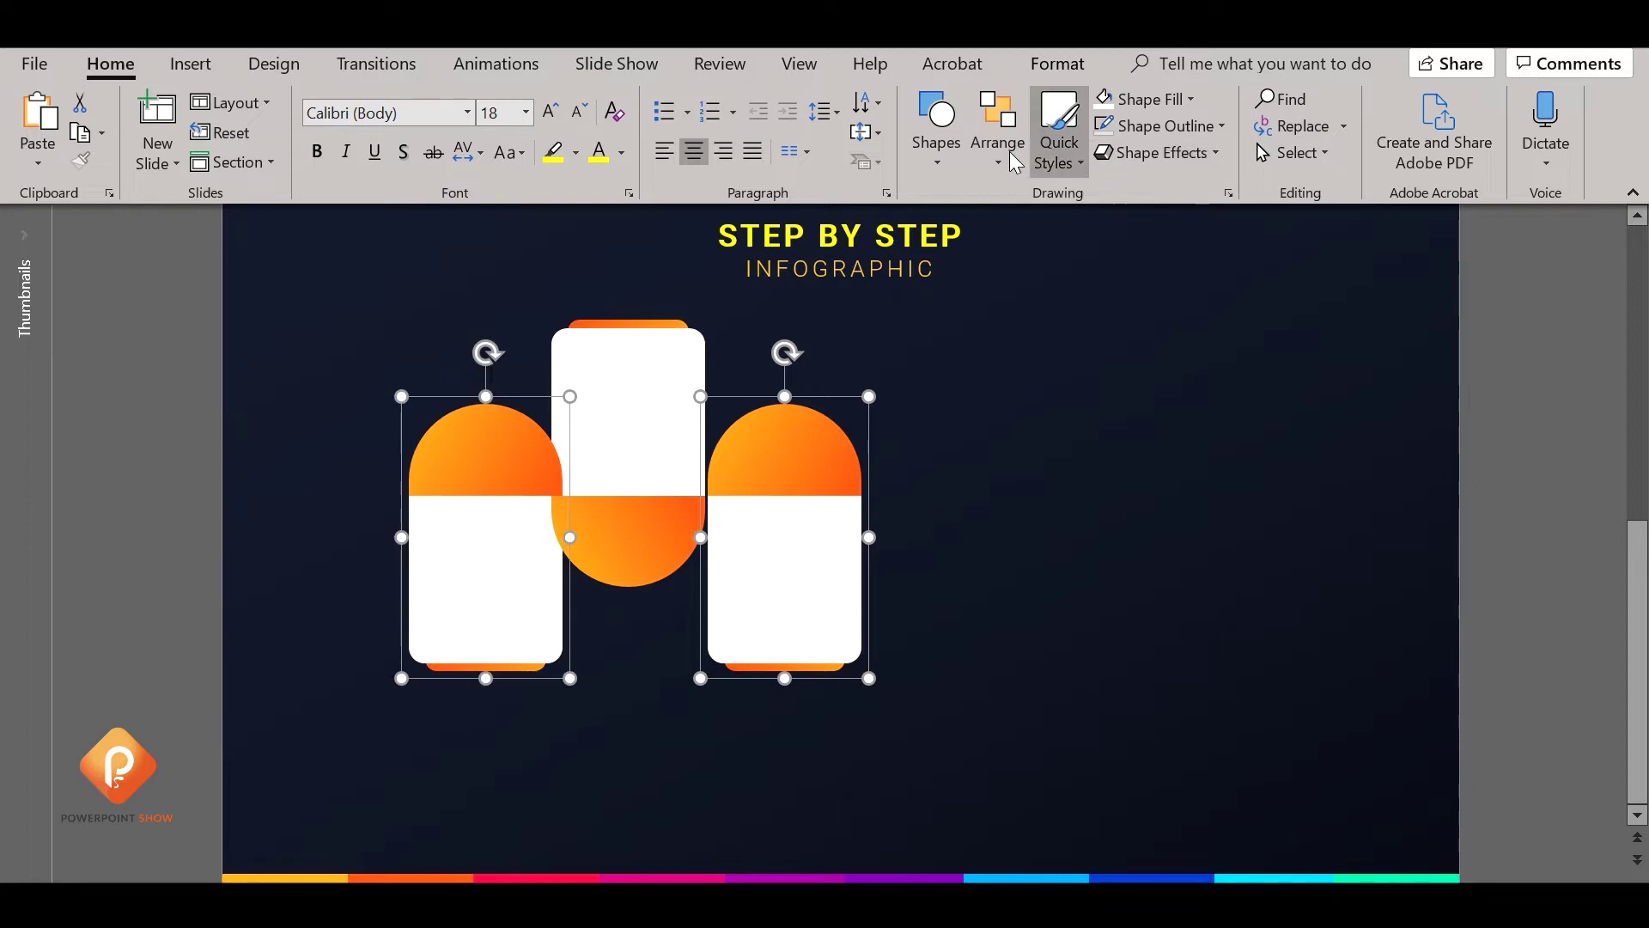
click(997, 129)
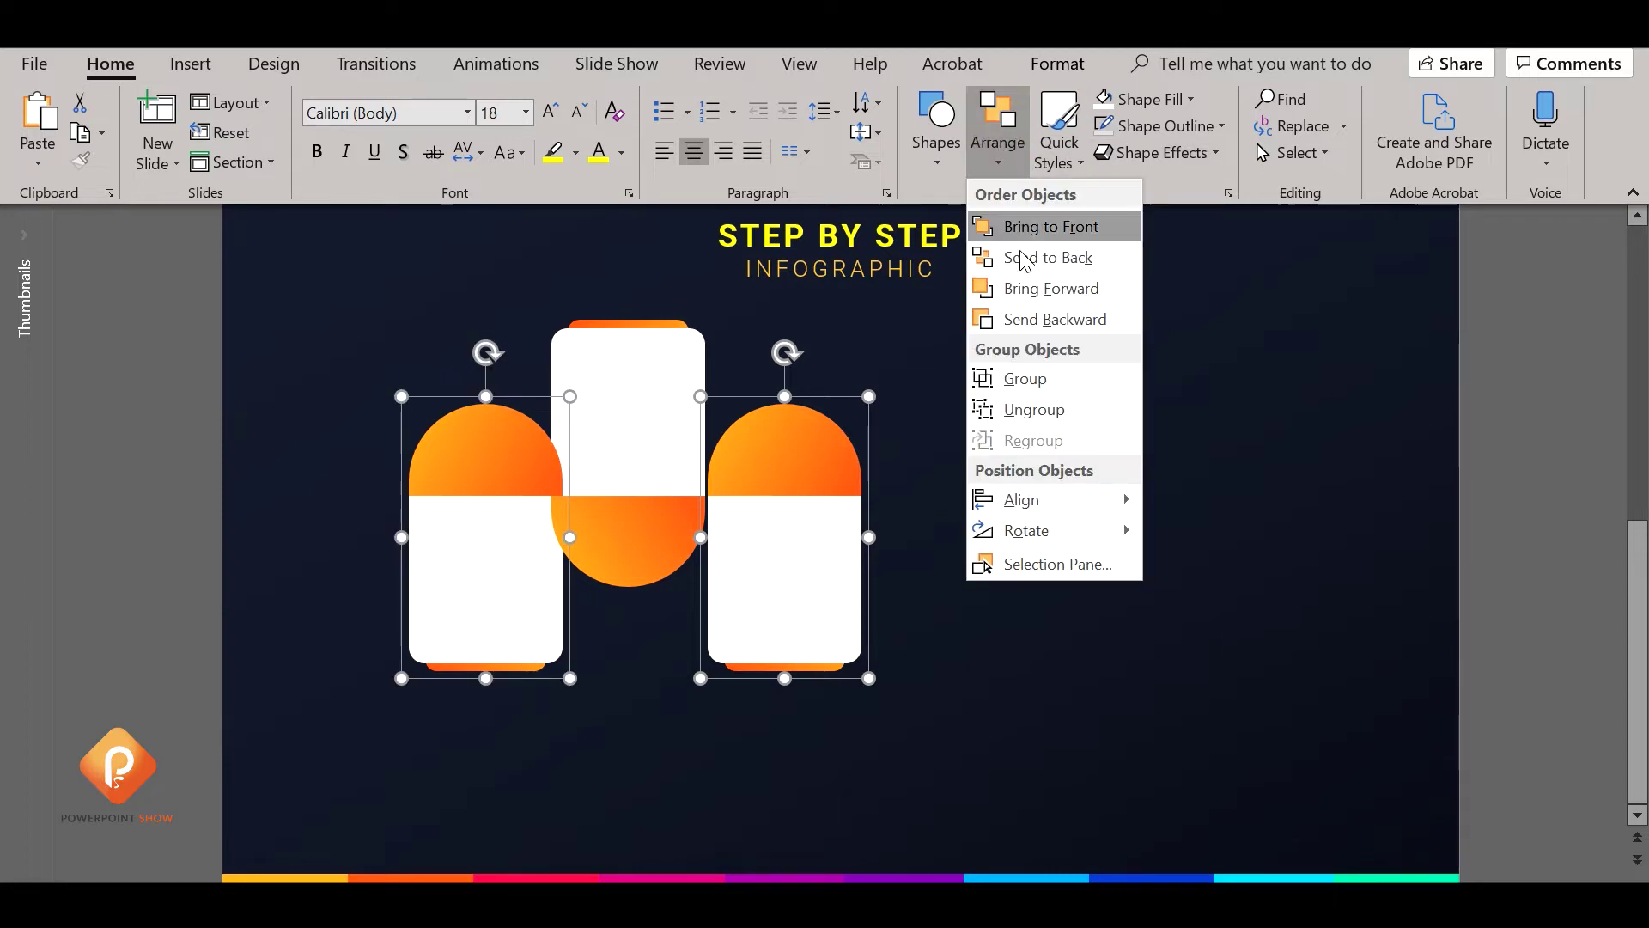
click(1046, 405)
click(1017, 443)
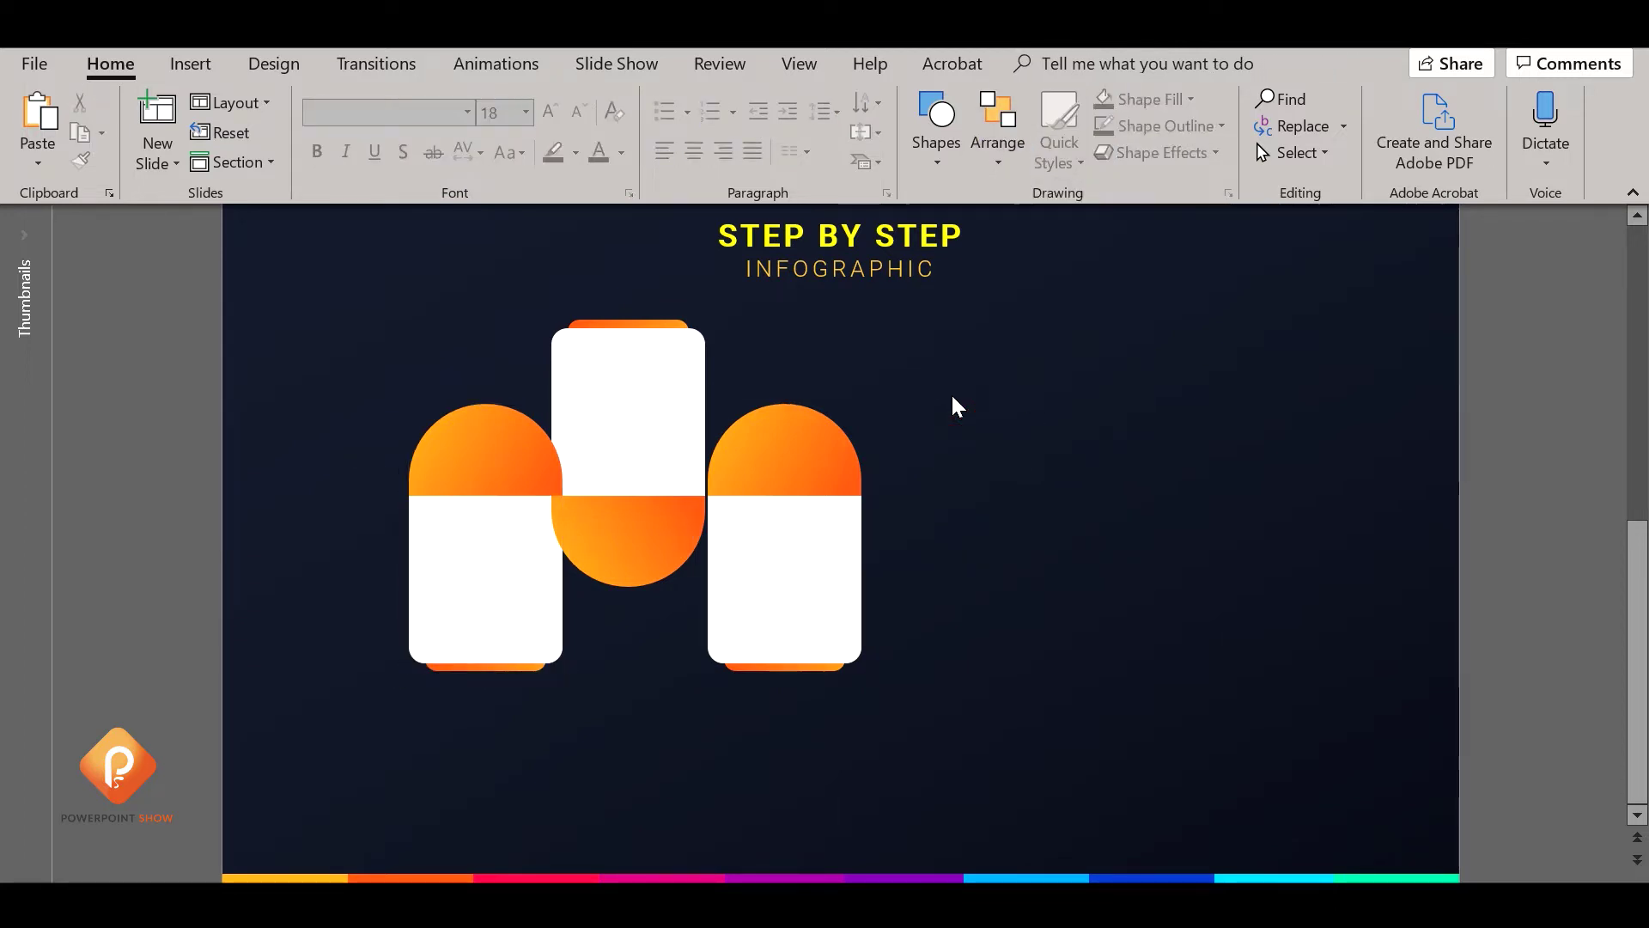
click(663, 530)
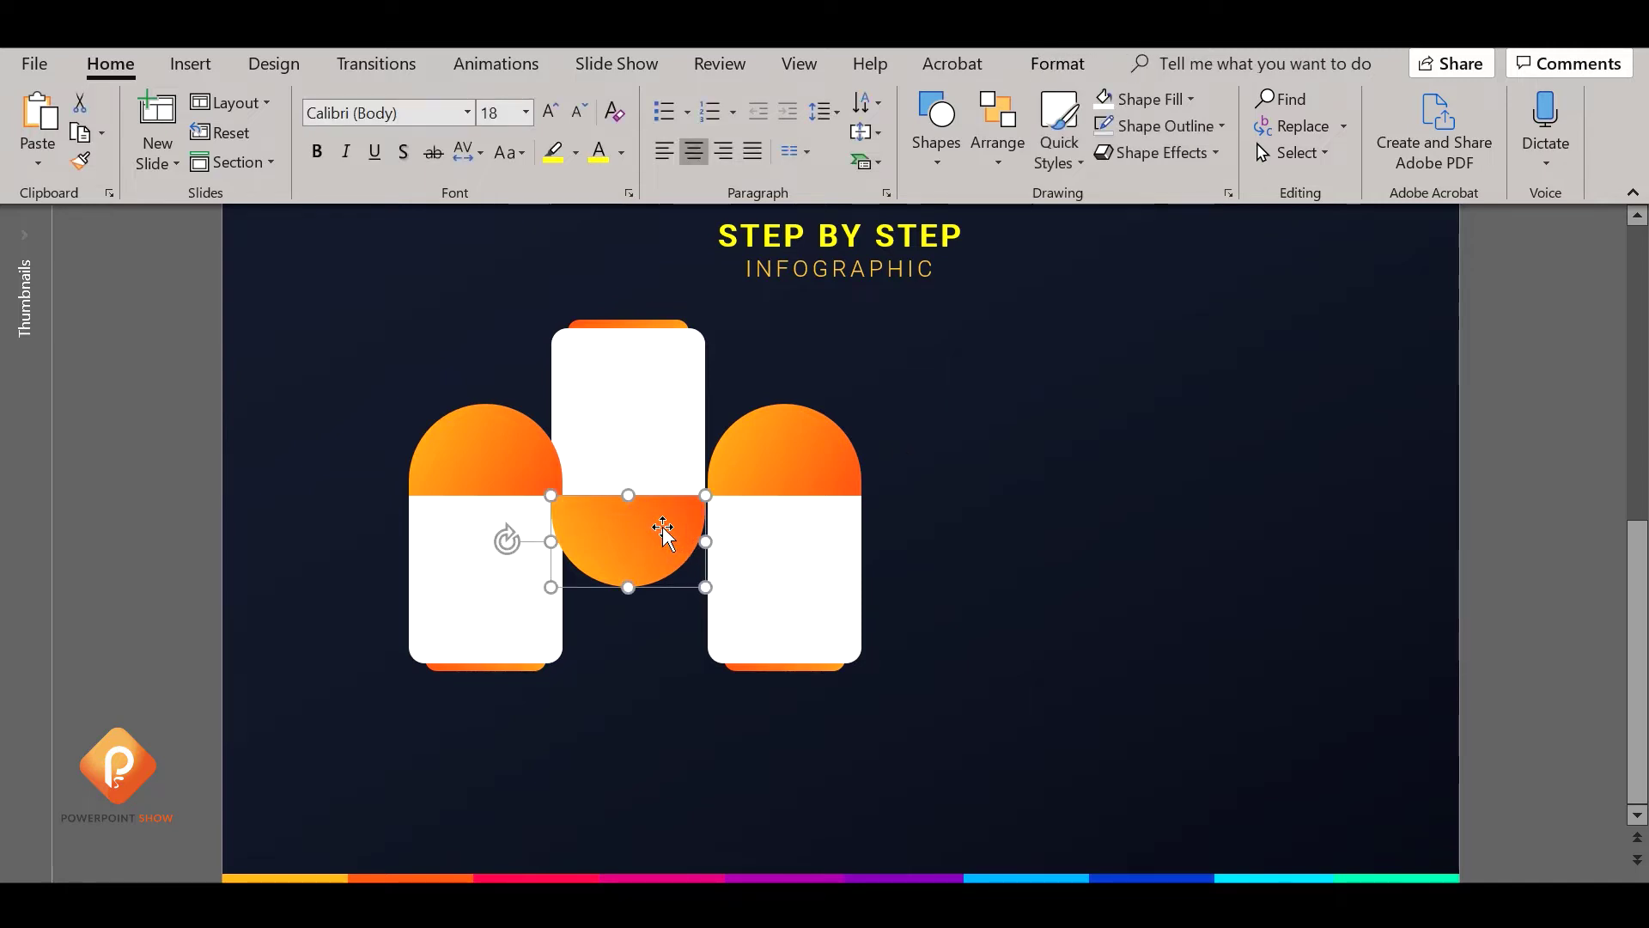
Eyedrop pink from the bottom bar into both gradient stops, right stop at 100%
click(1230, 192)
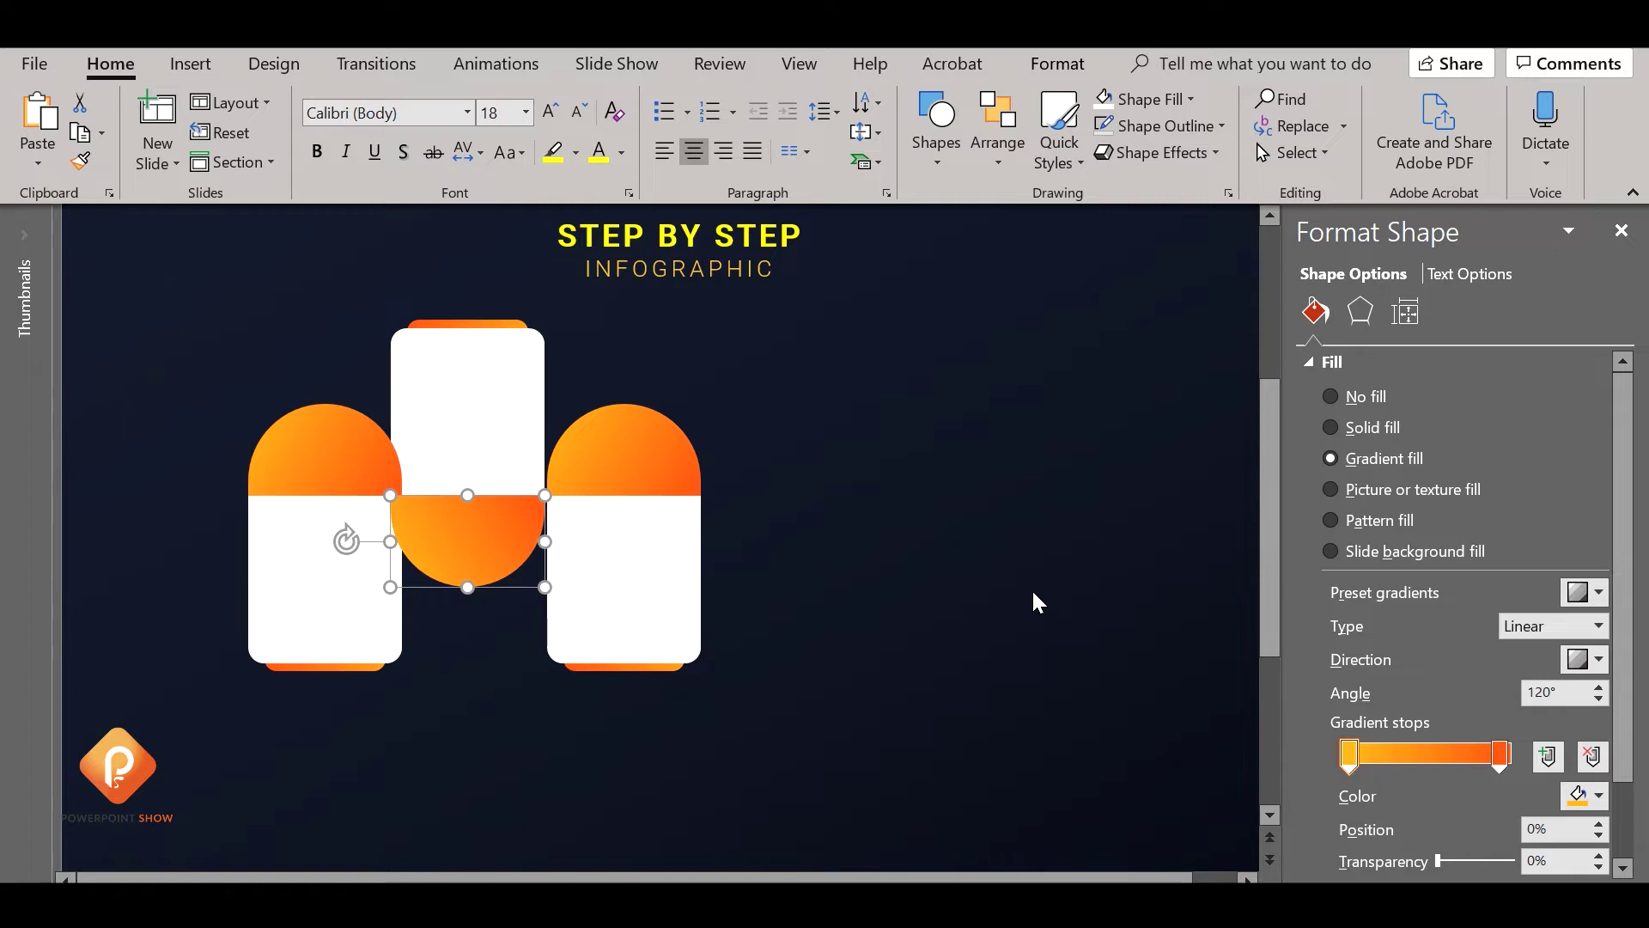
scroll(1033, 593, down, 1)
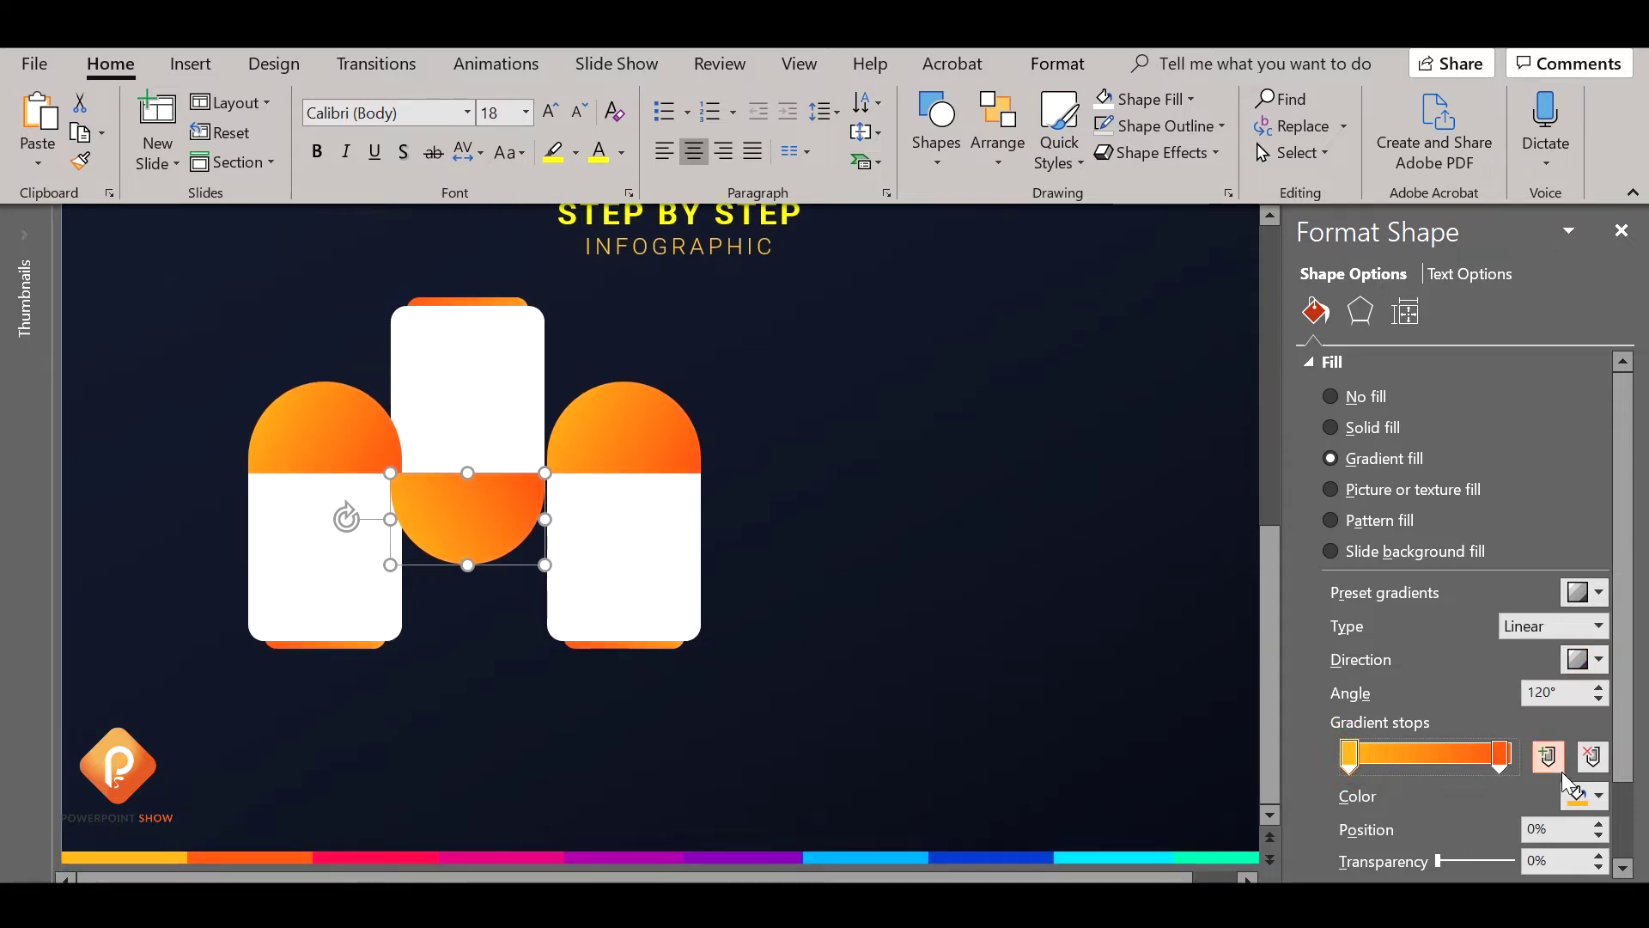
click(1585, 795)
click(1495, 773)
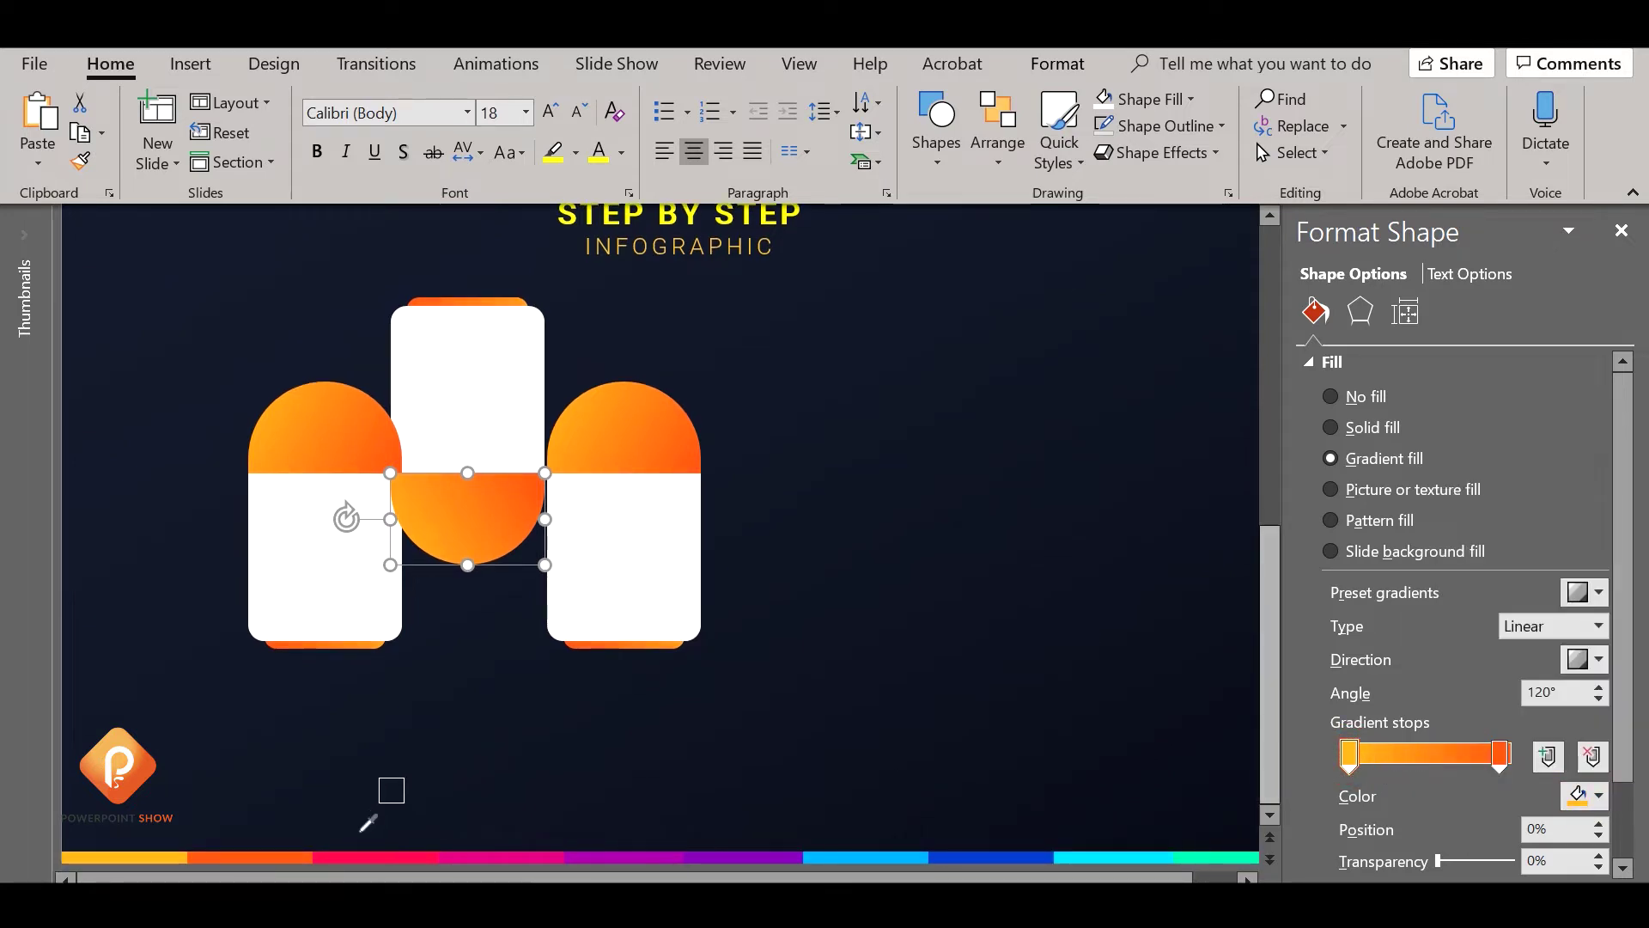
click(378, 855)
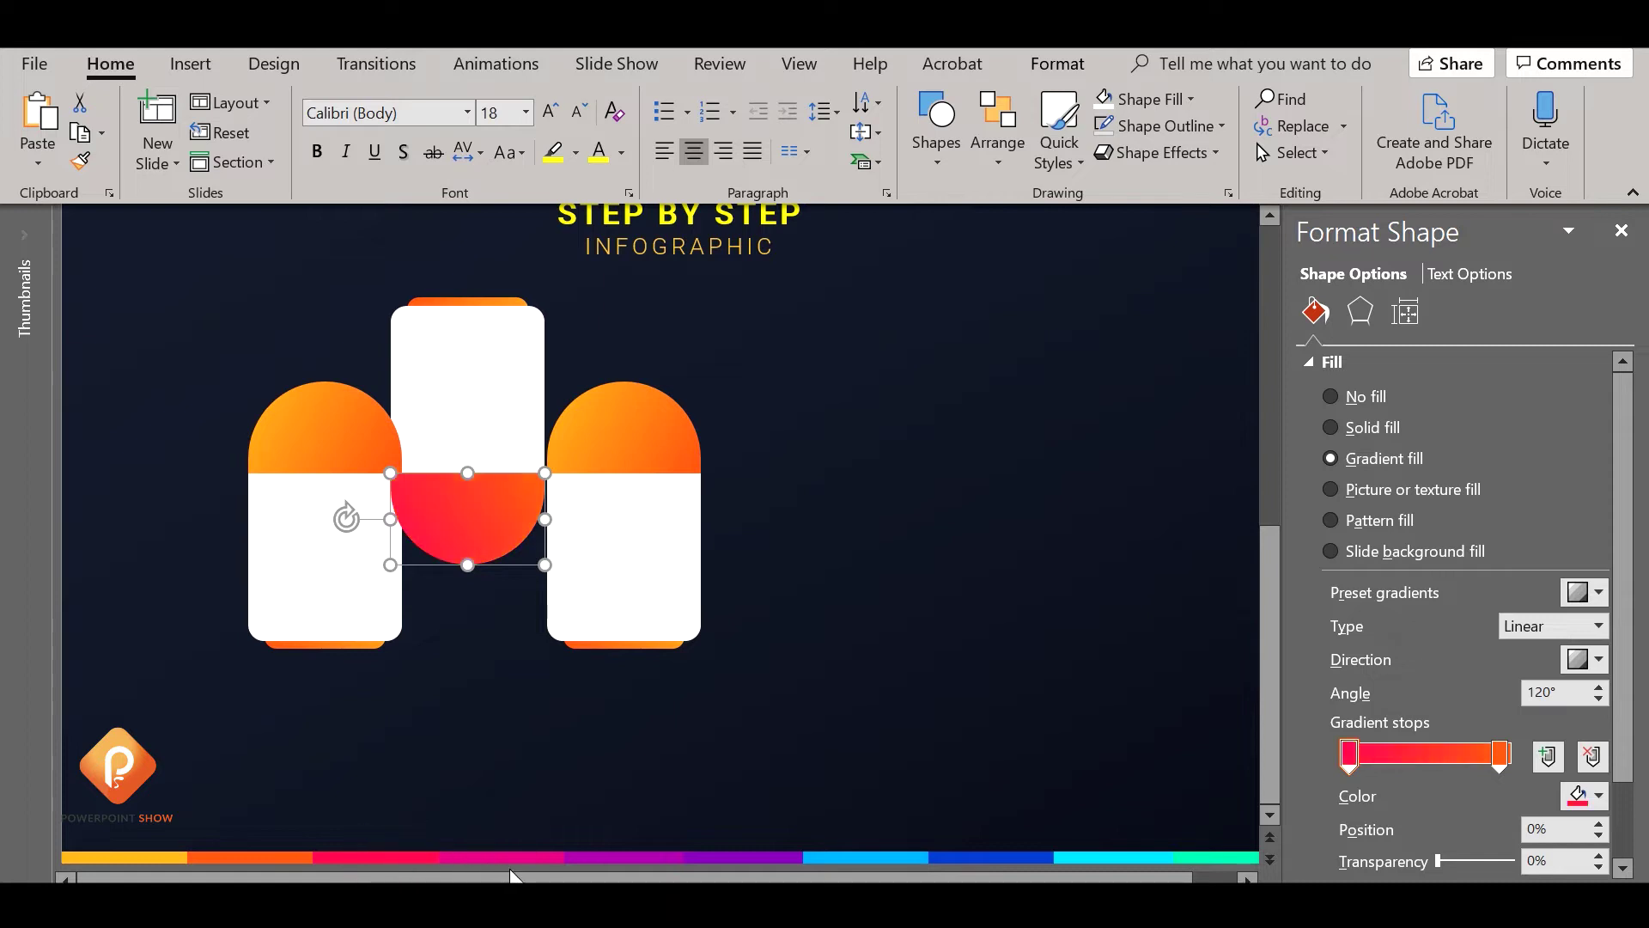
click(1498, 756)
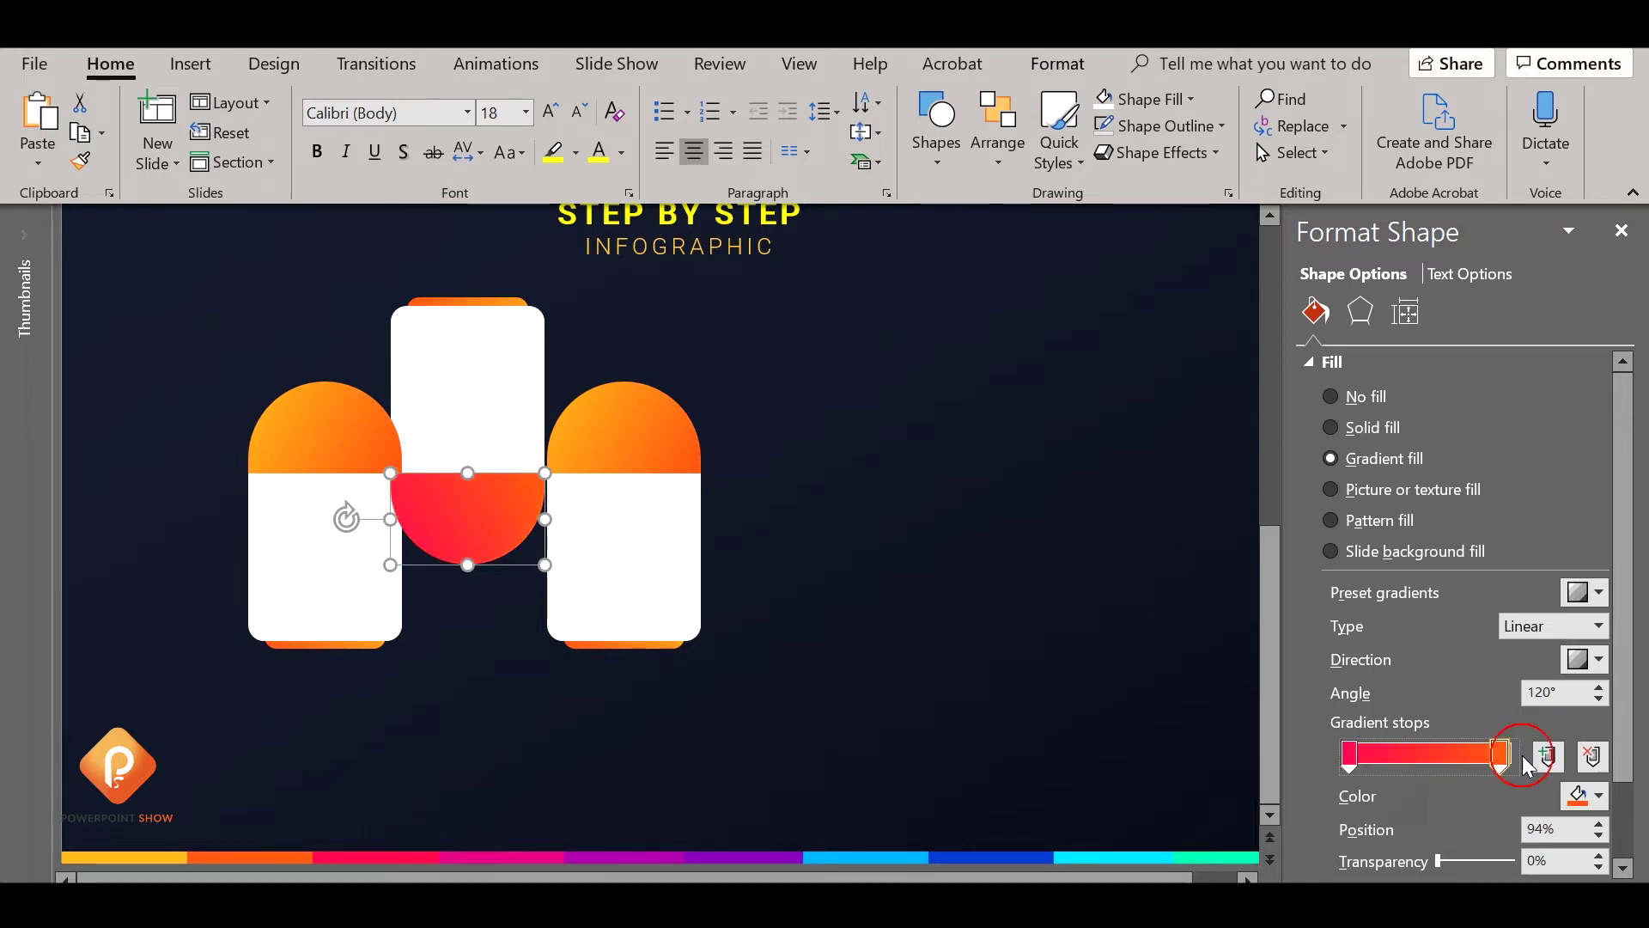
click(1584, 795)
click(1444, 777)
click(501, 854)
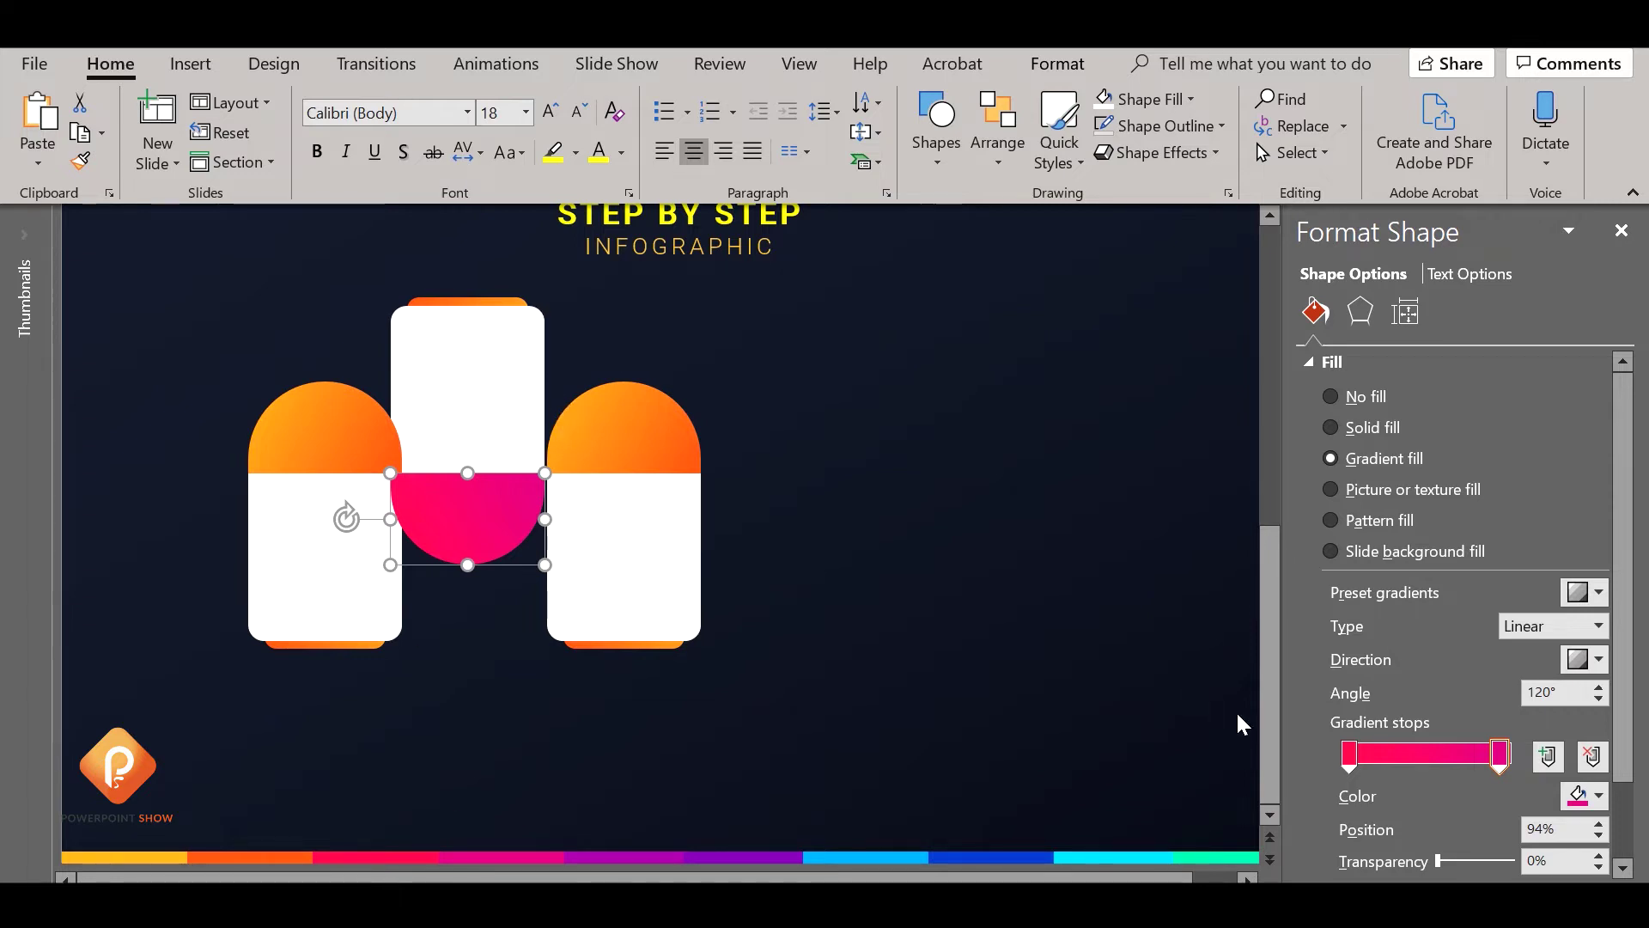
drag(1499, 756, 1534, 771)
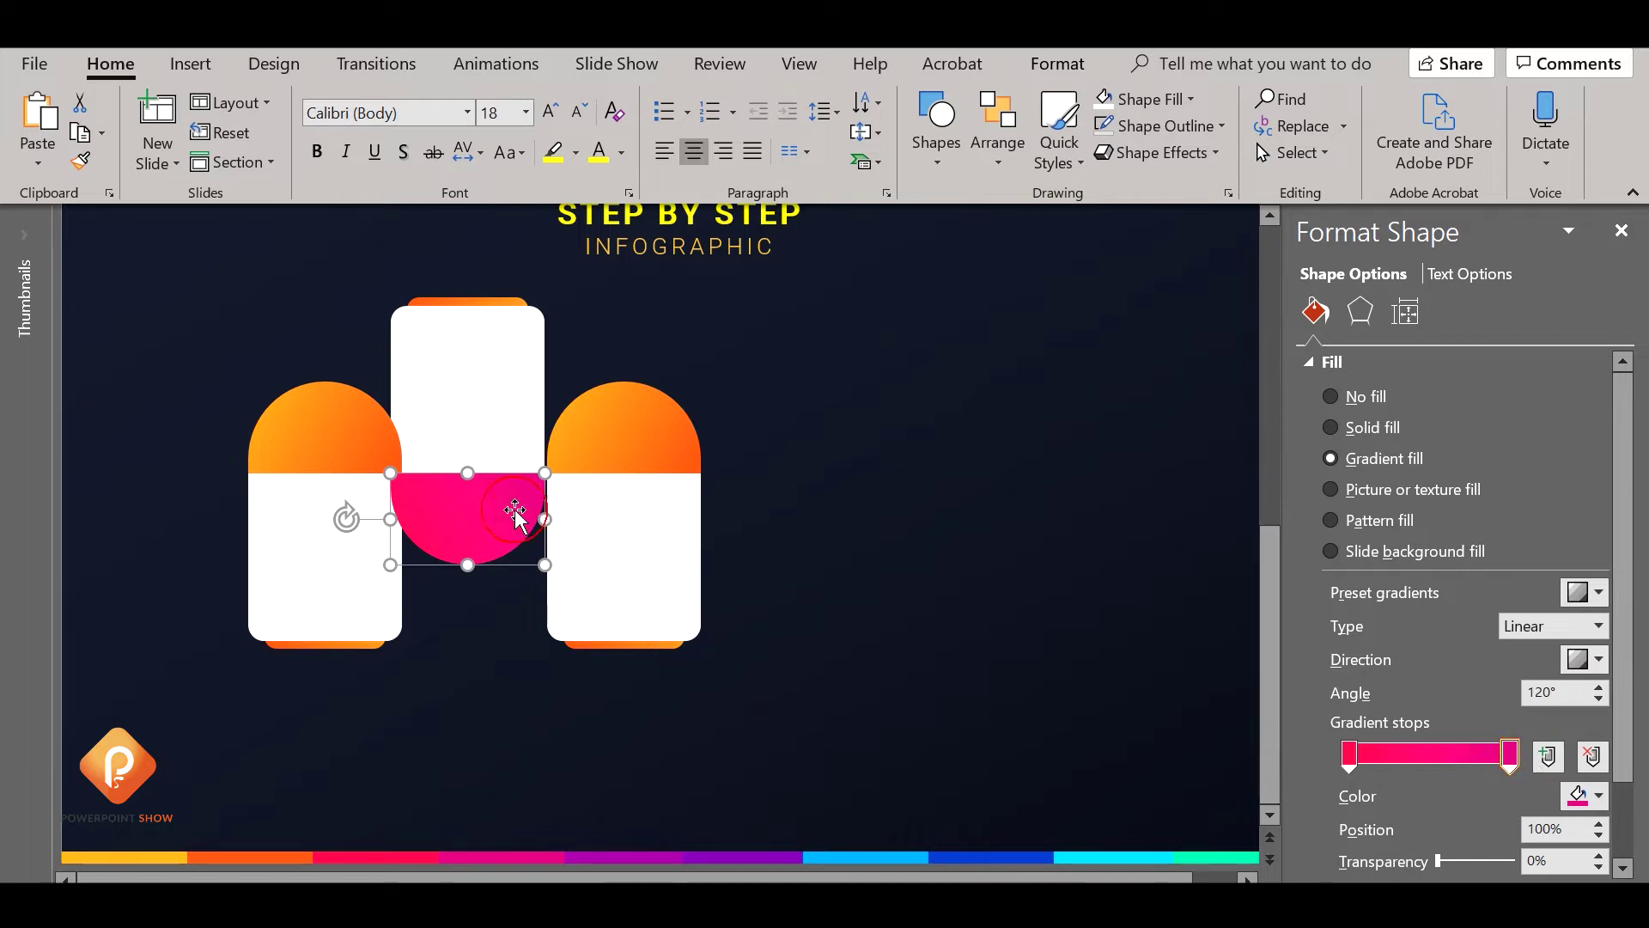
Format Painter the pink gradient onto the middle card's top strip
click(80, 160)
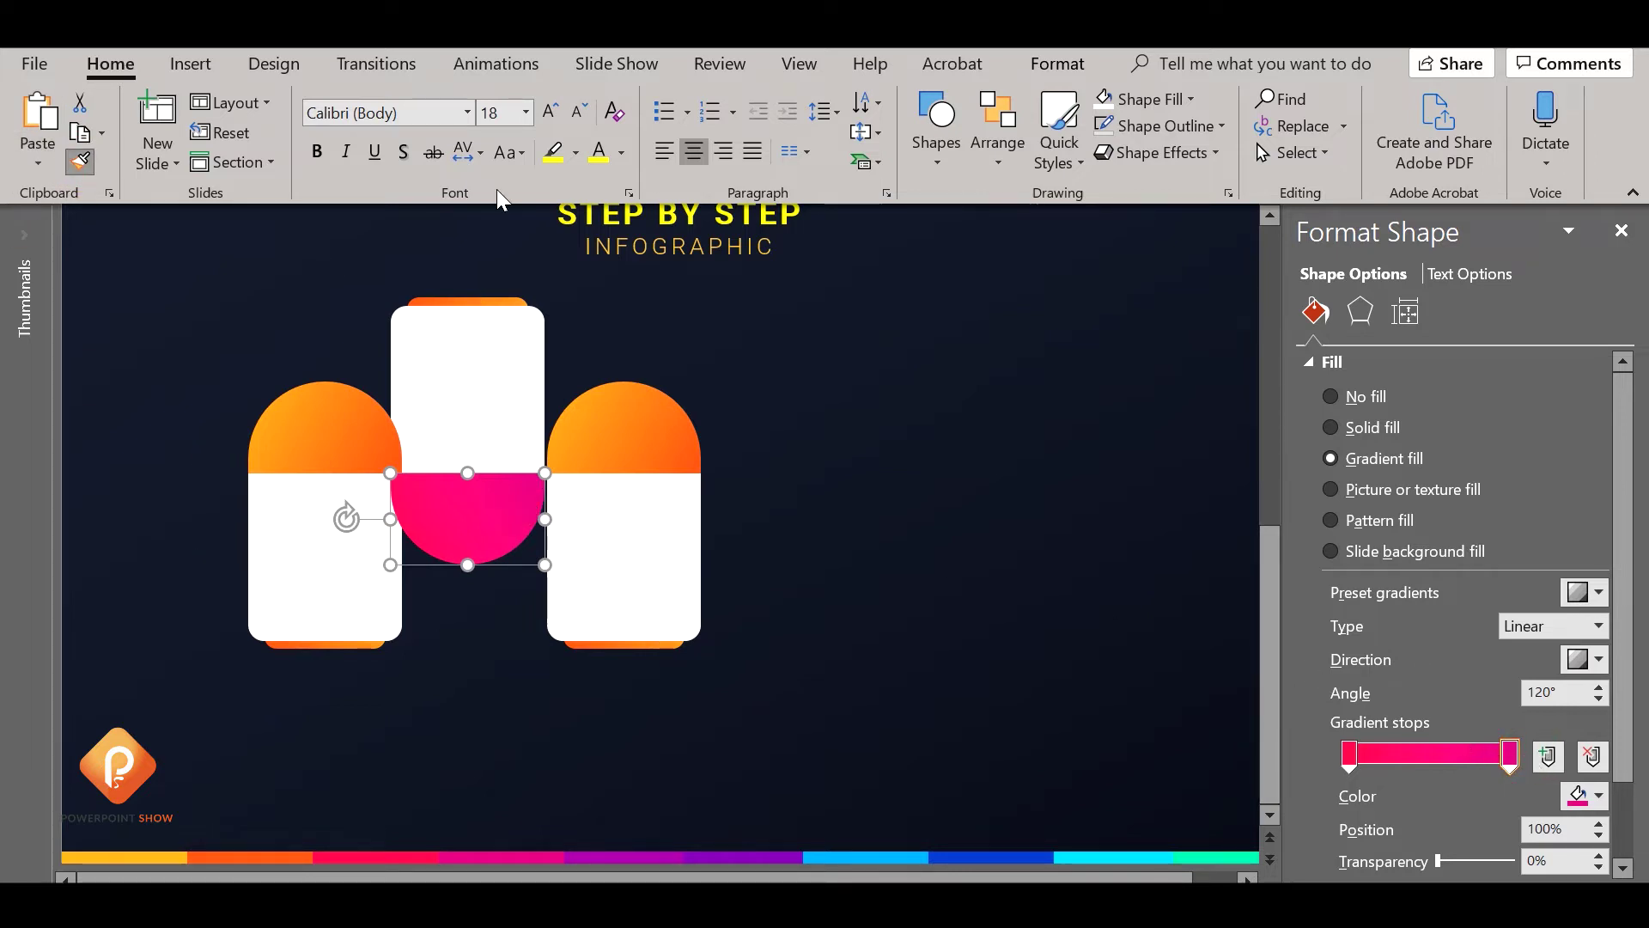
click(512, 298)
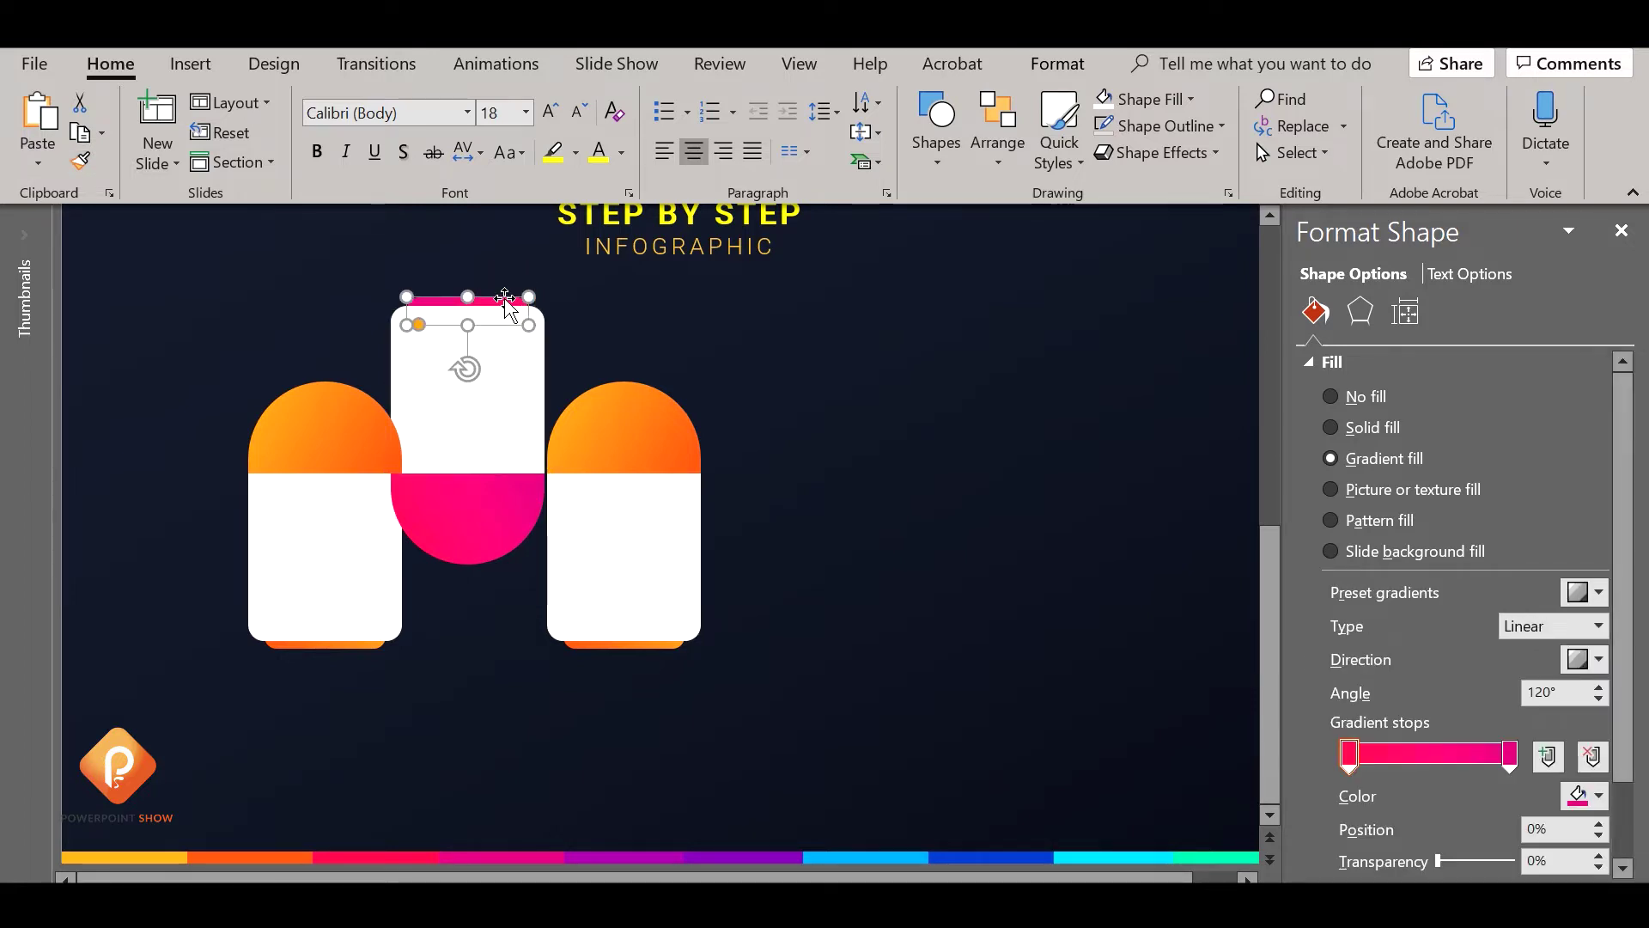
click(744, 466)
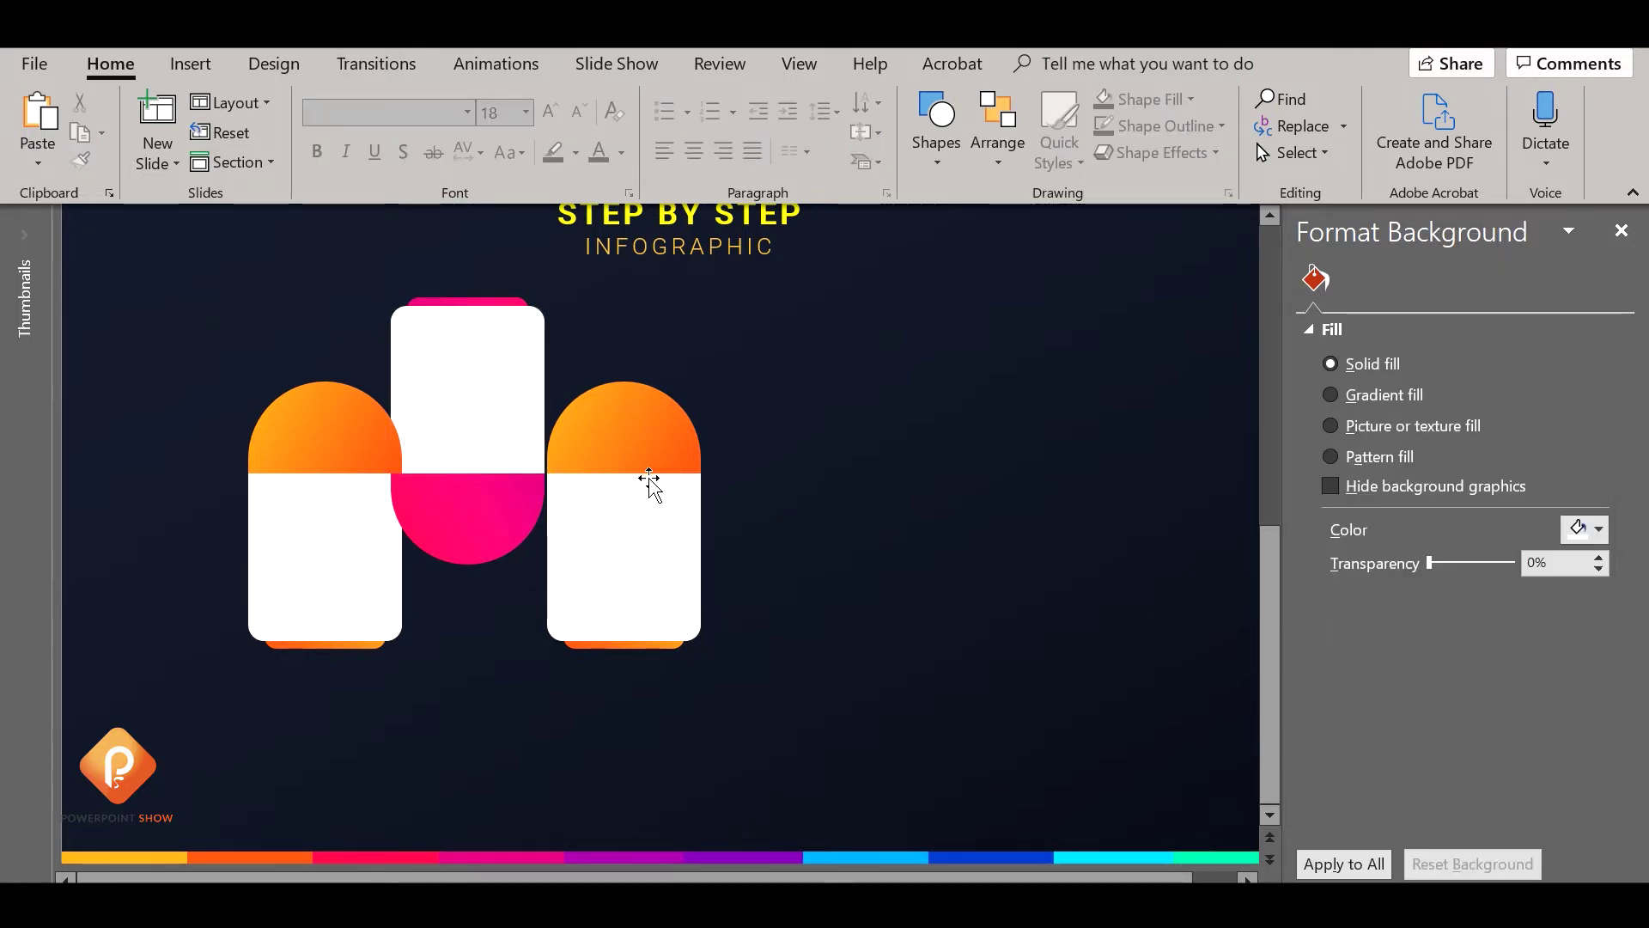
Eyedrop purple from the bottom bar into both gradient stops of the right card's cap
click(633, 440)
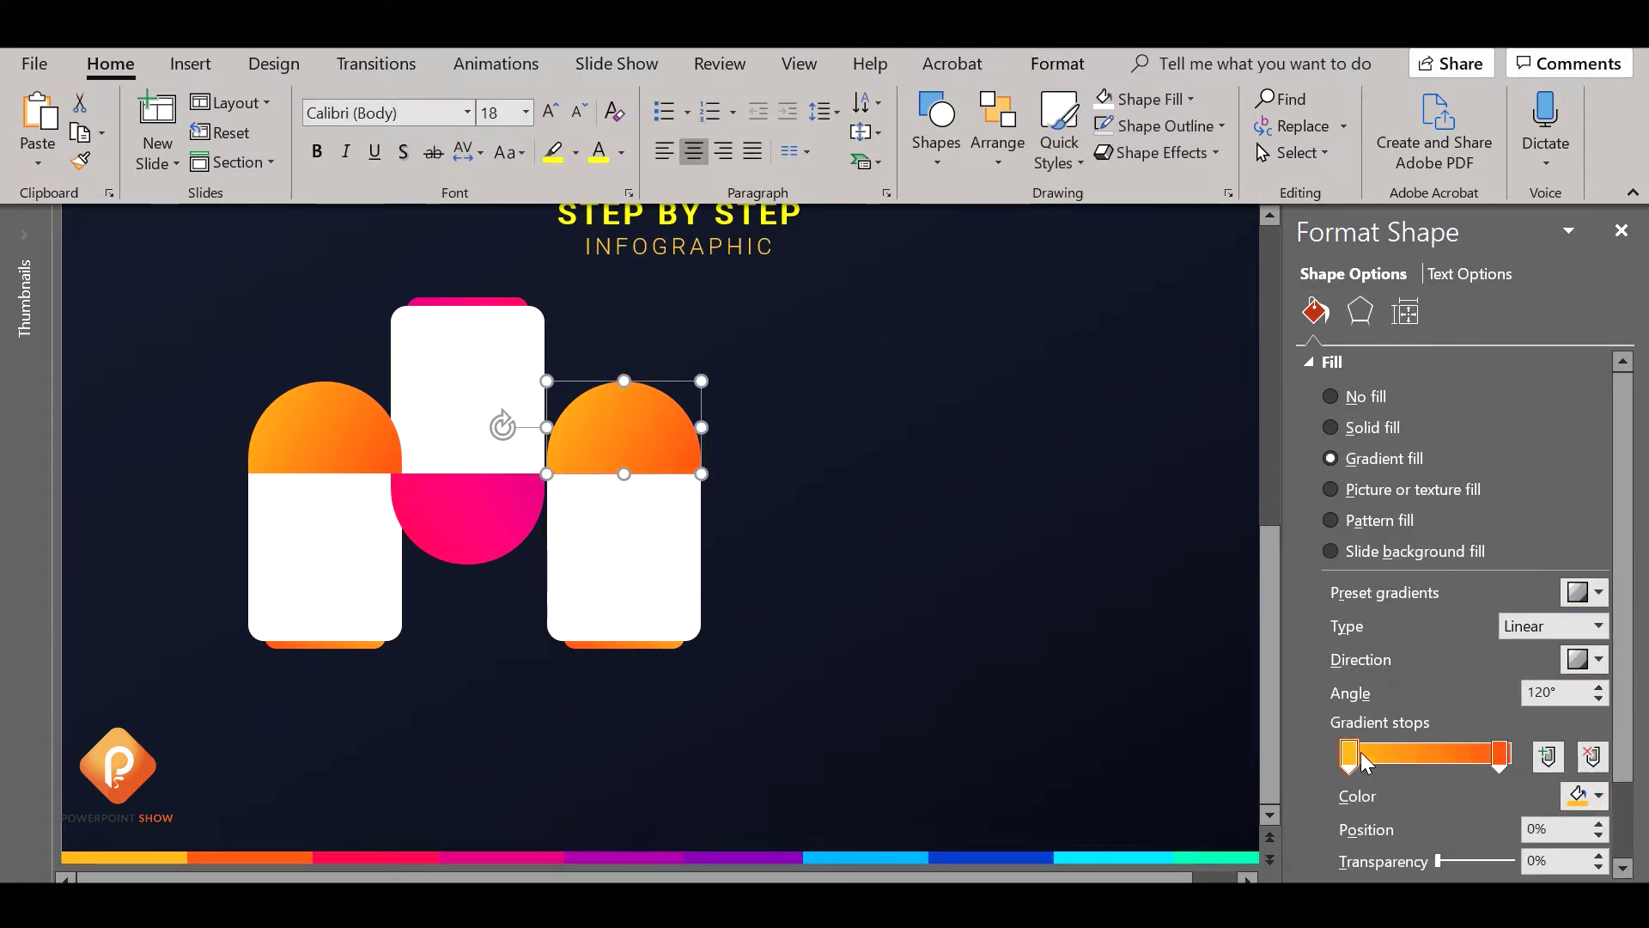
click(1602, 797)
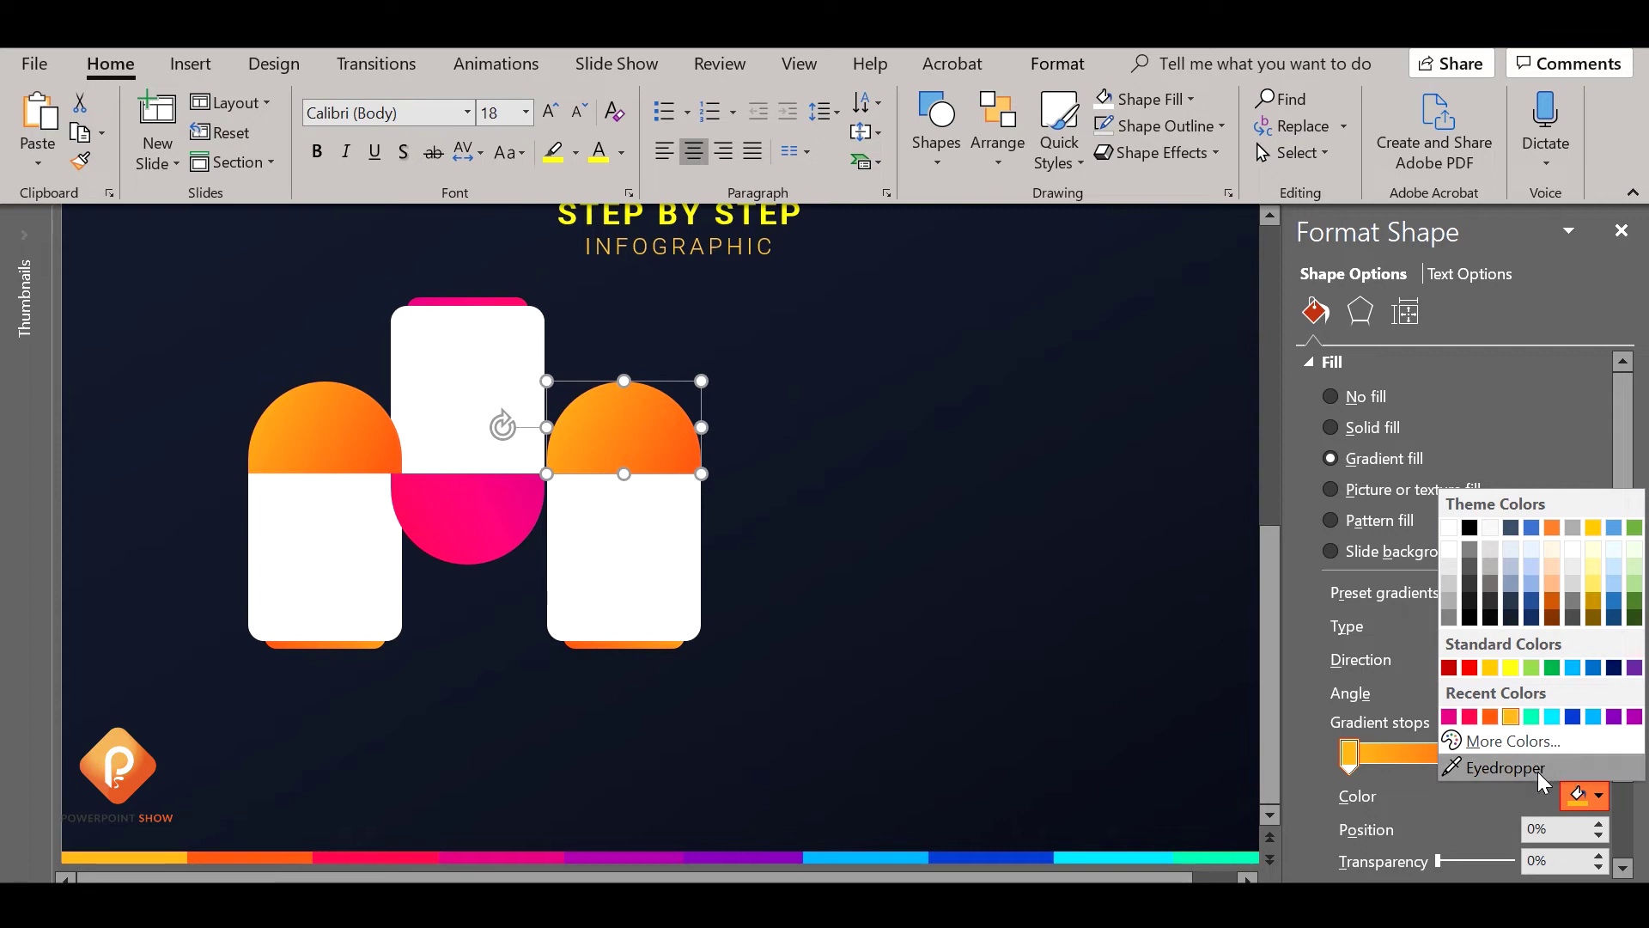
click(1475, 766)
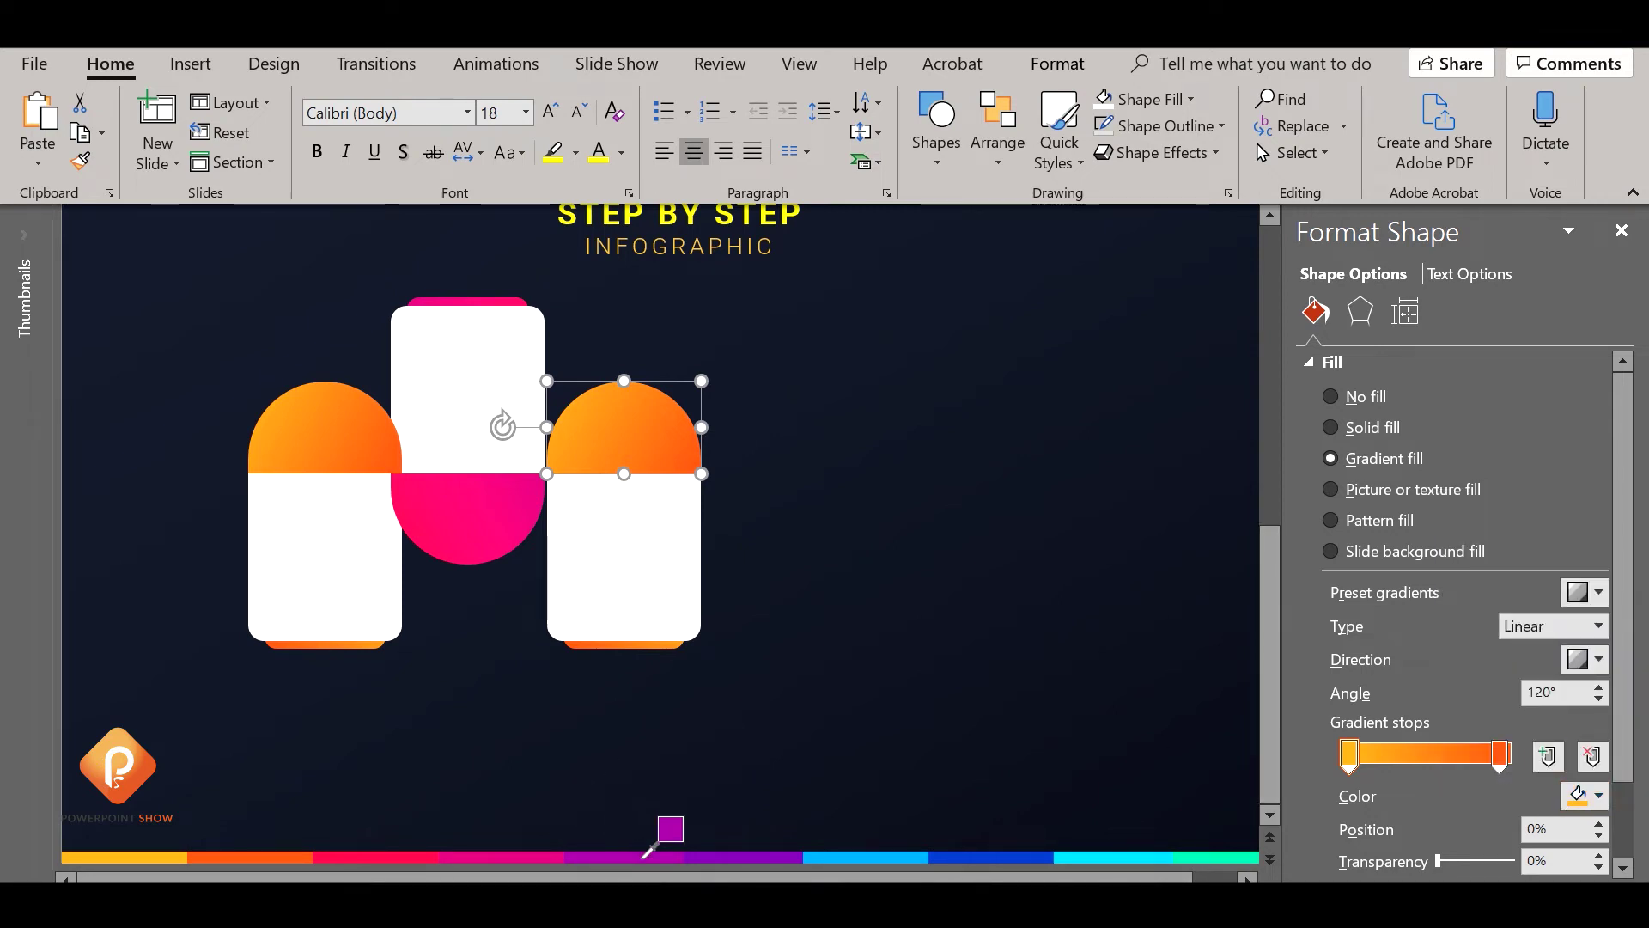
click(646, 854)
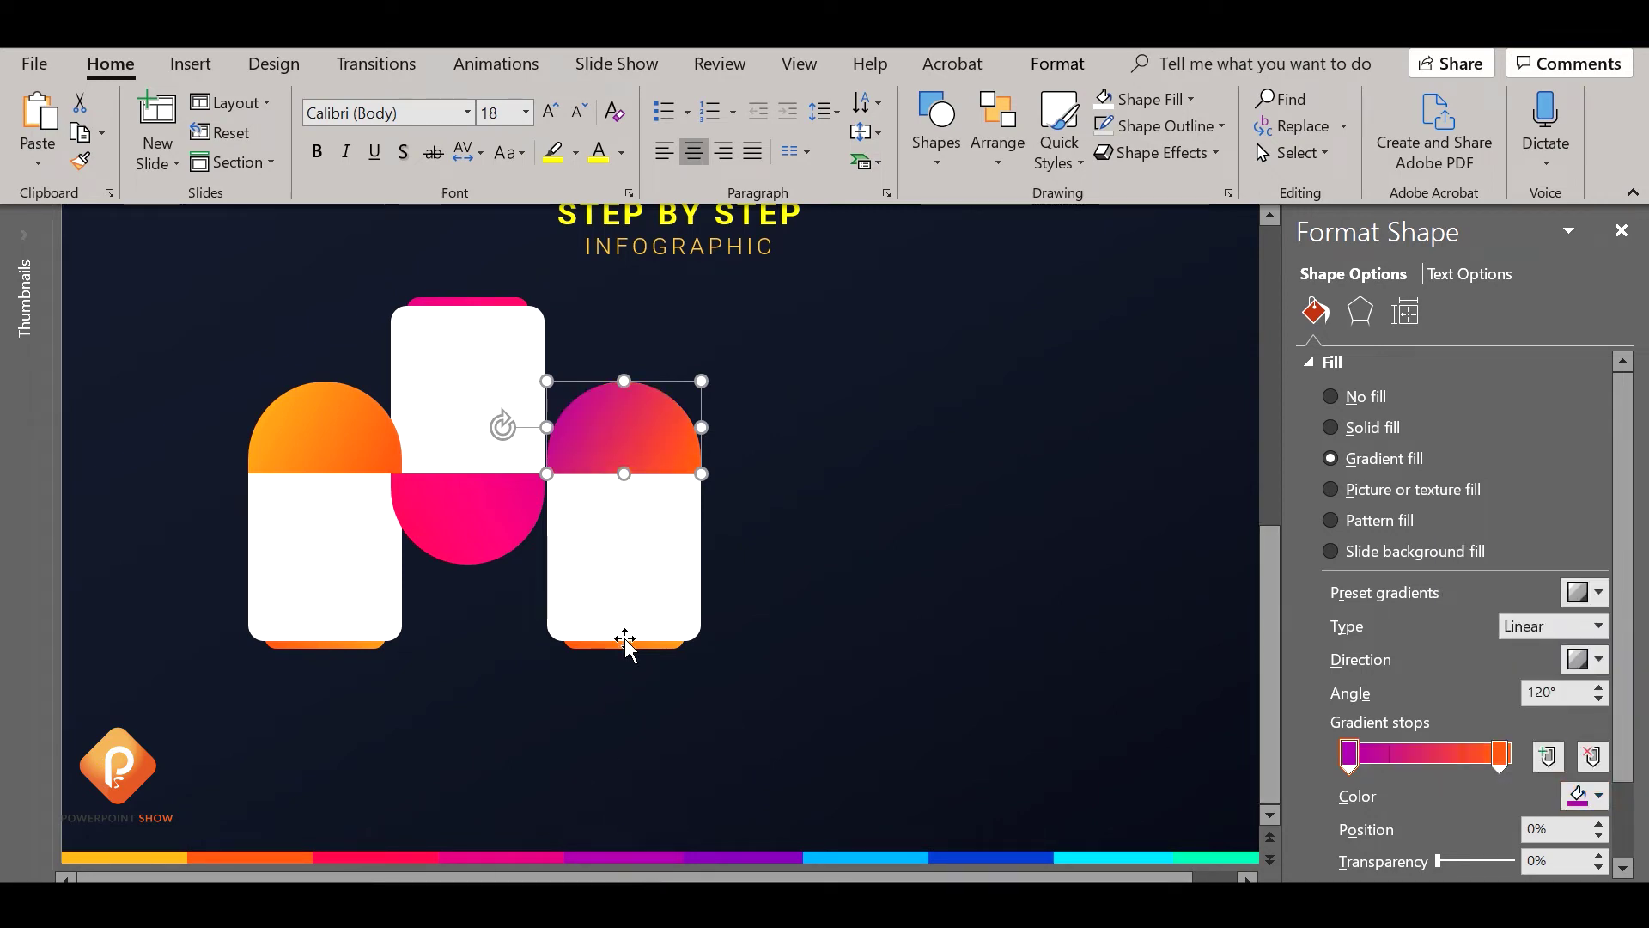
click(1500, 756)
click(1599, 796)
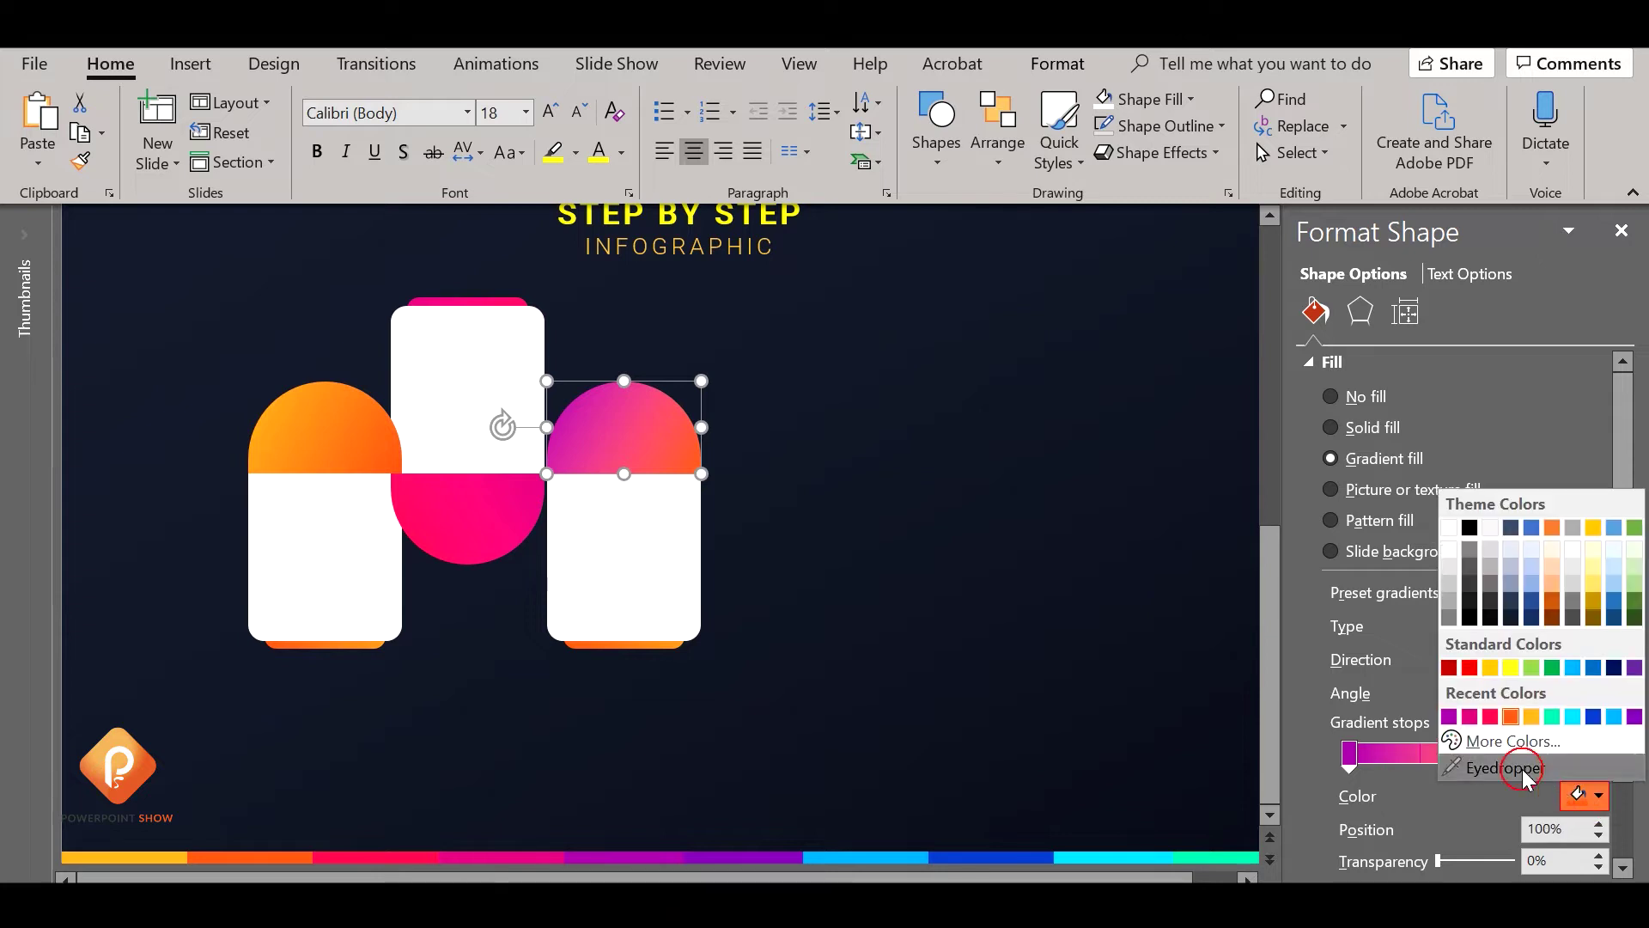
click(1478, 794)
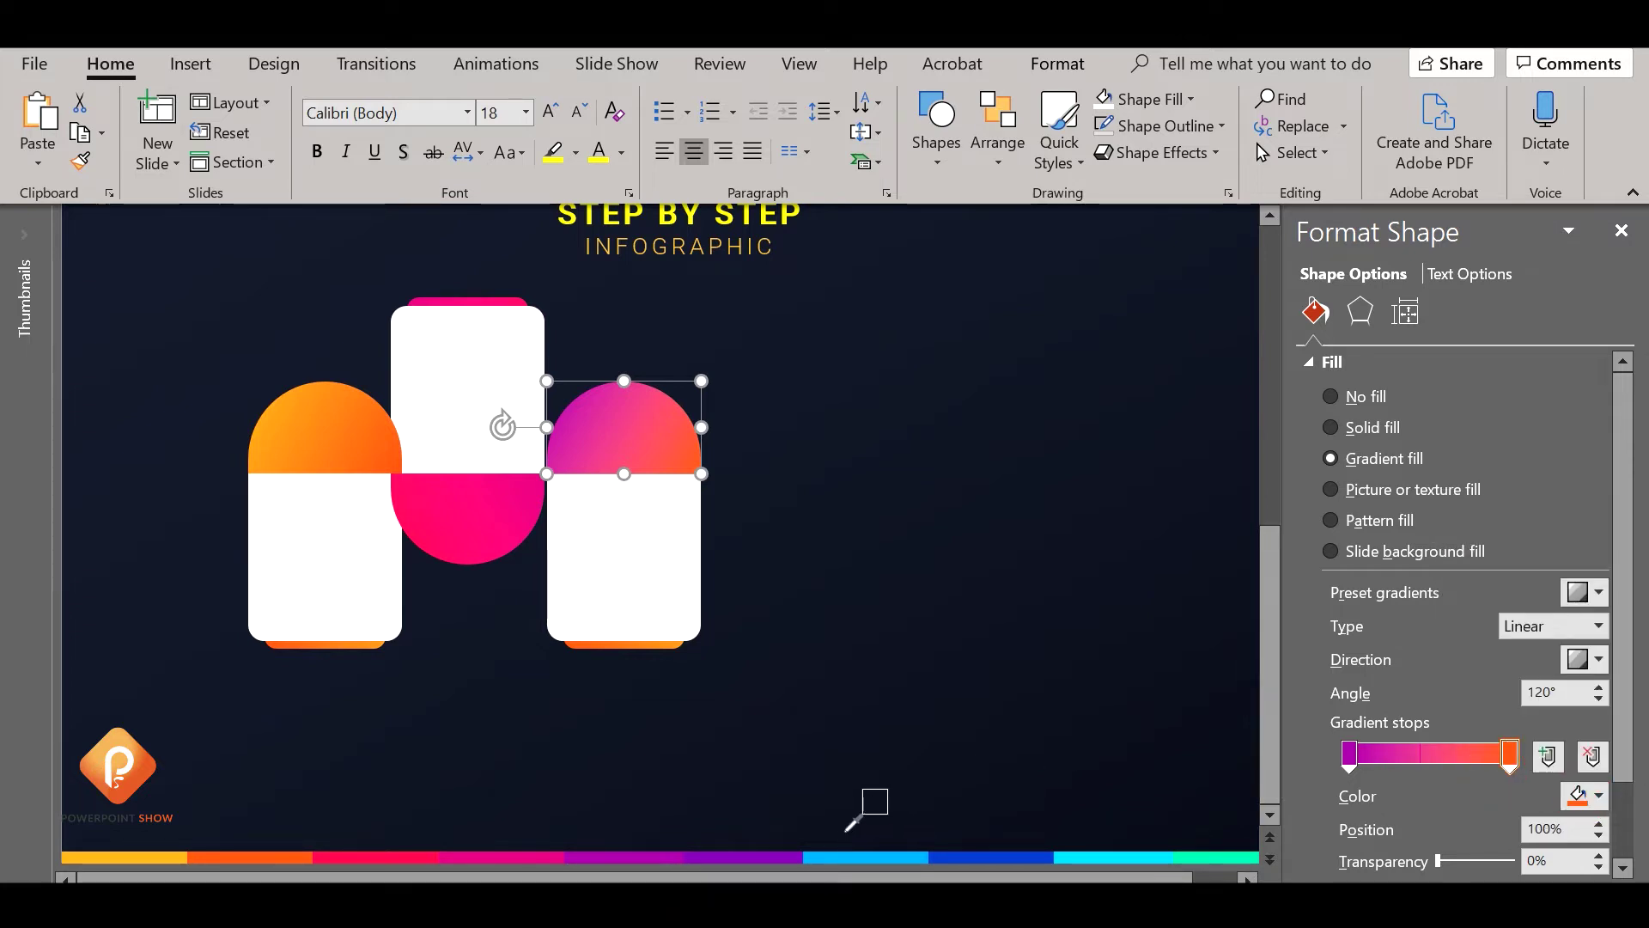
click(771, 855)
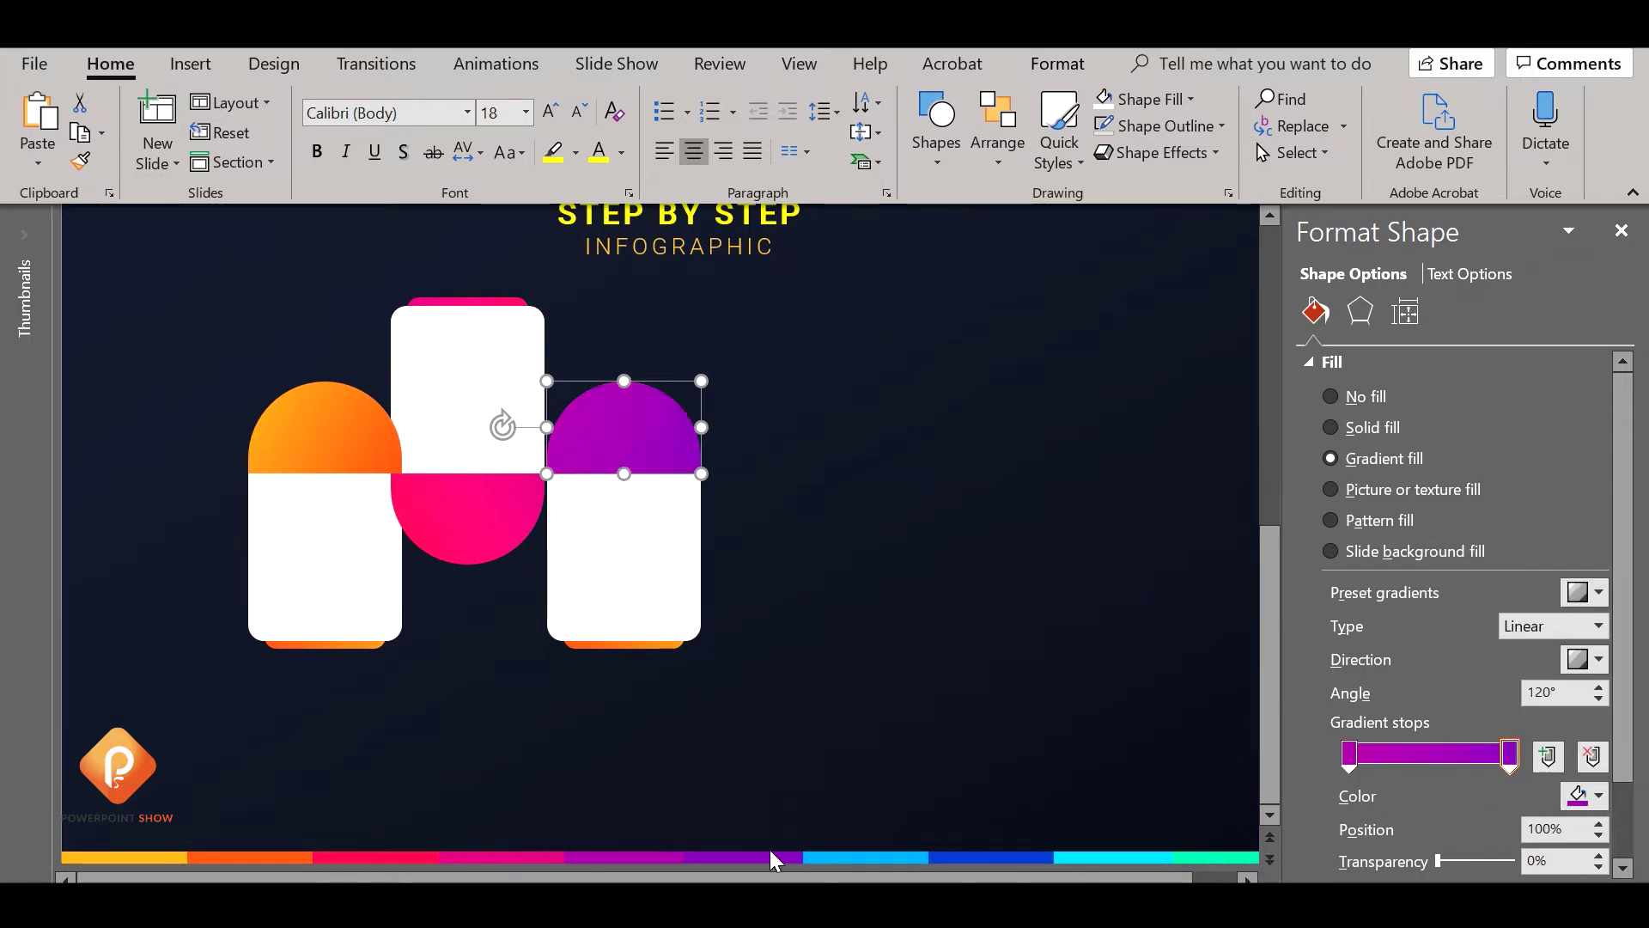
Copy the purple cap's formatting onto the right card's bottom strip with Format Painter
click(857, 515)
click(646, 453)
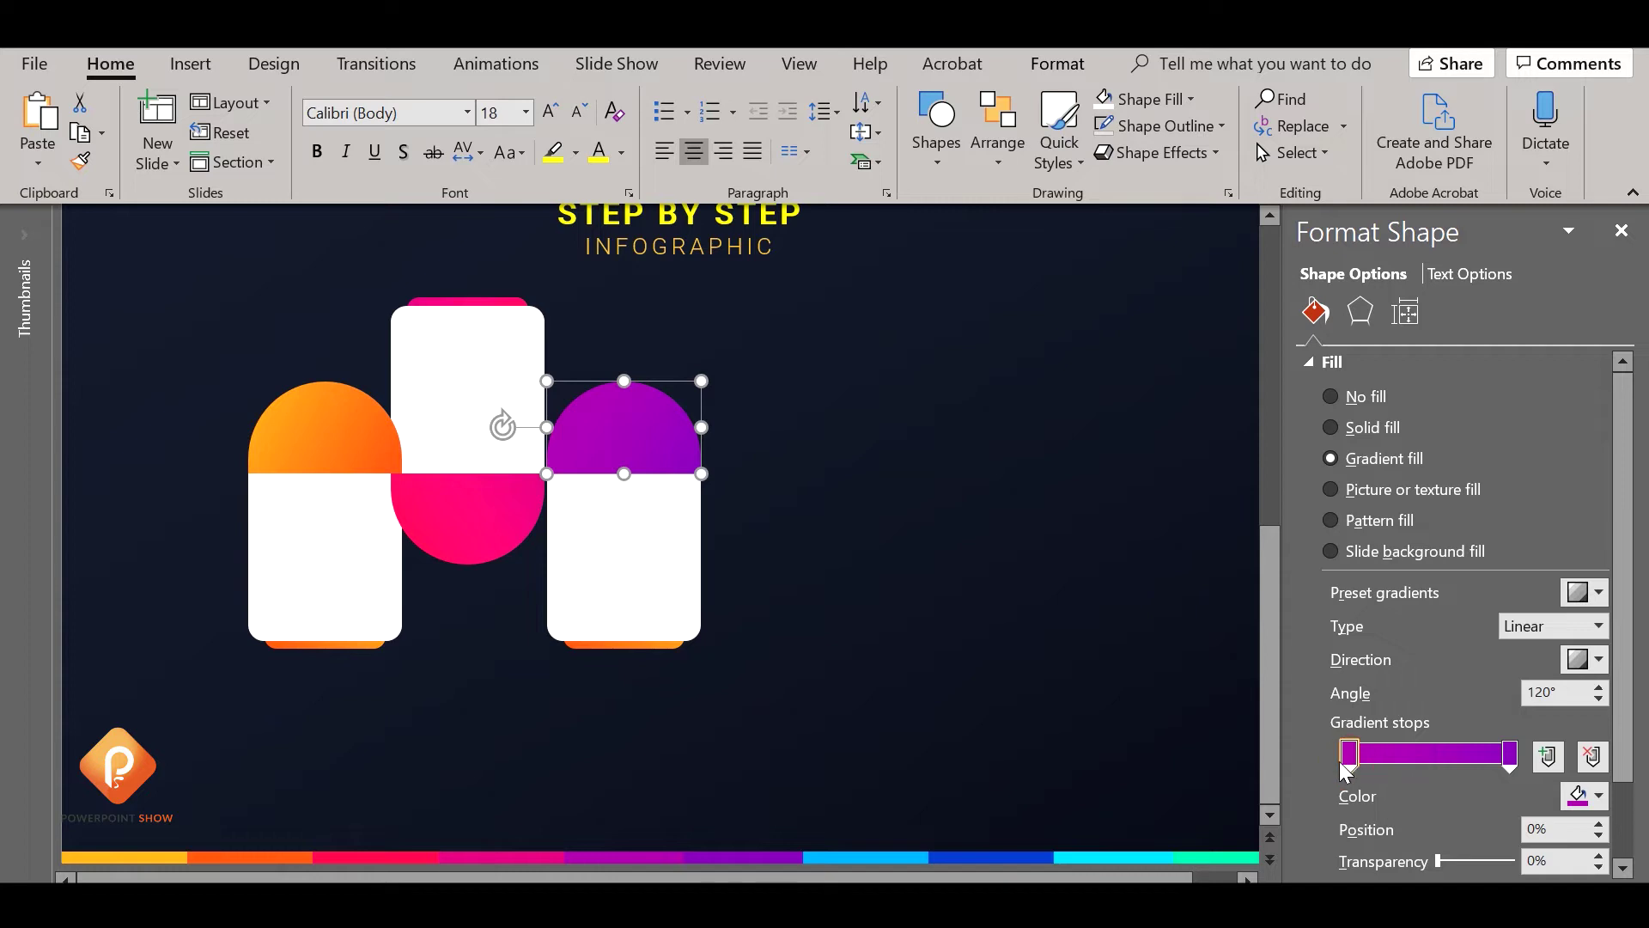
click(876, 591)
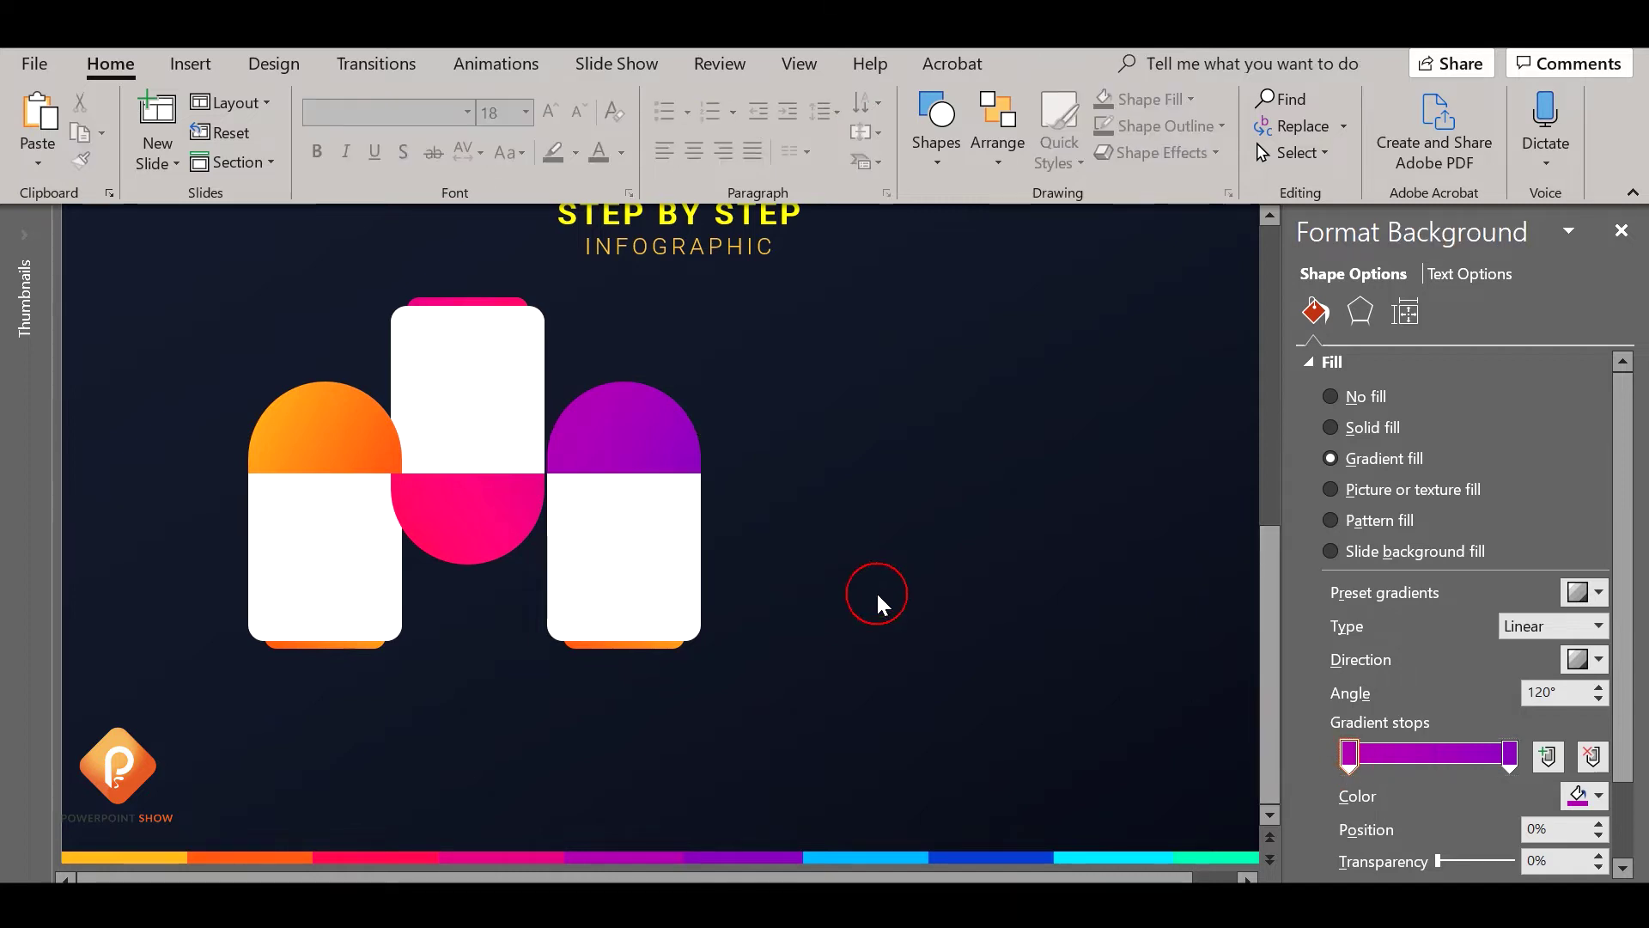
click(693, 464)
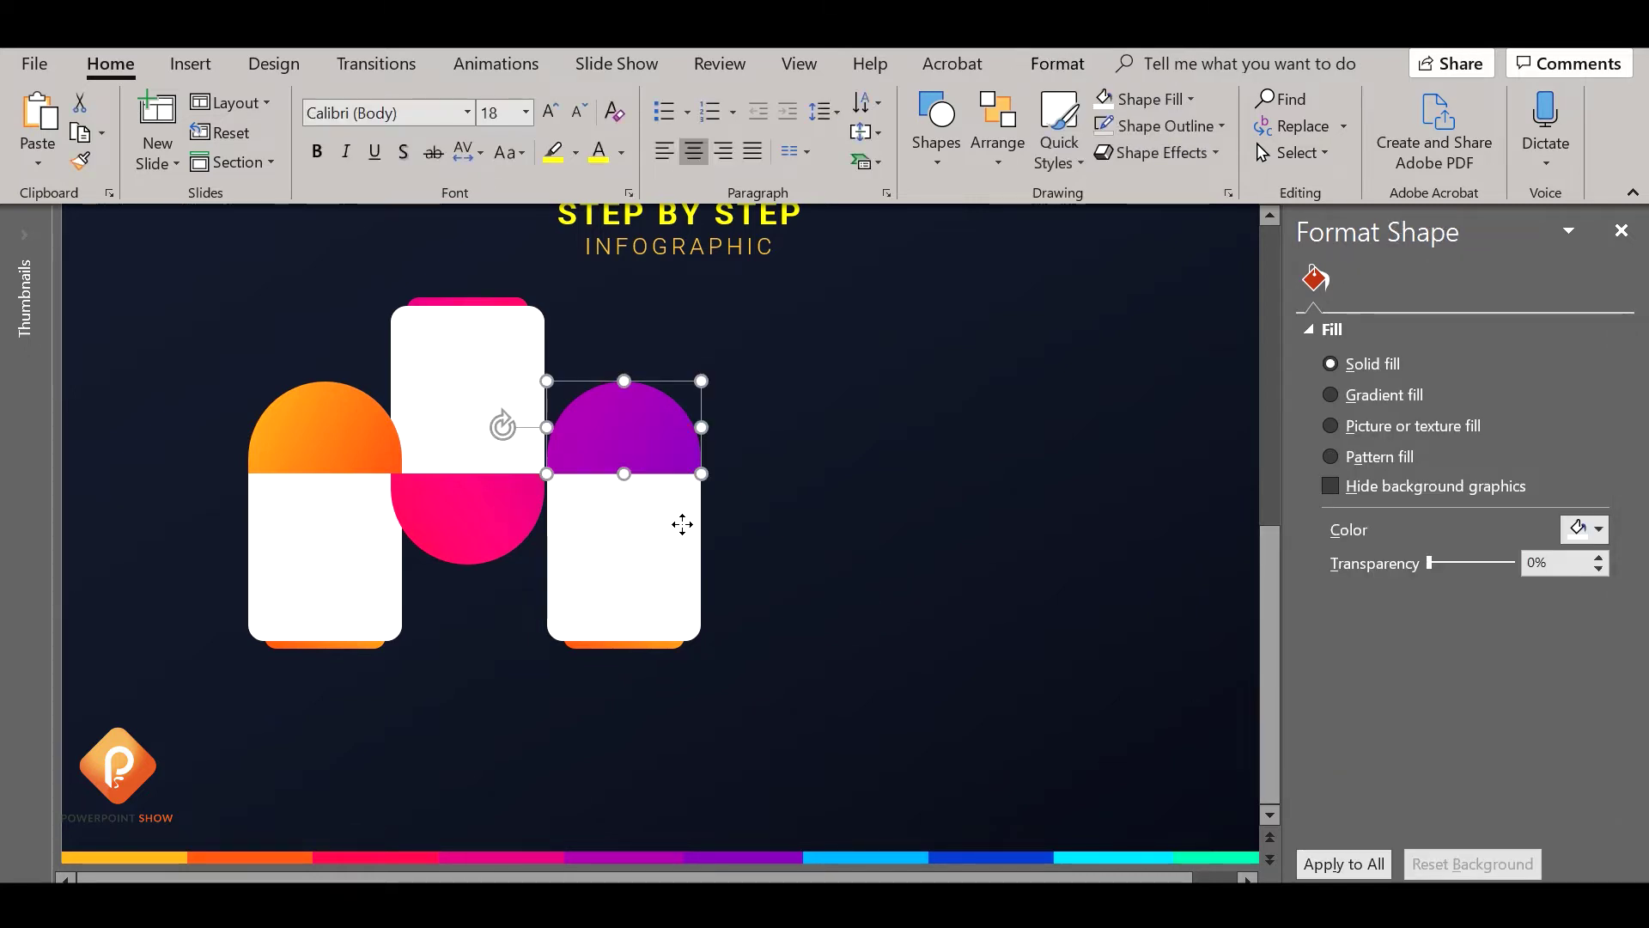
click(80, 161)
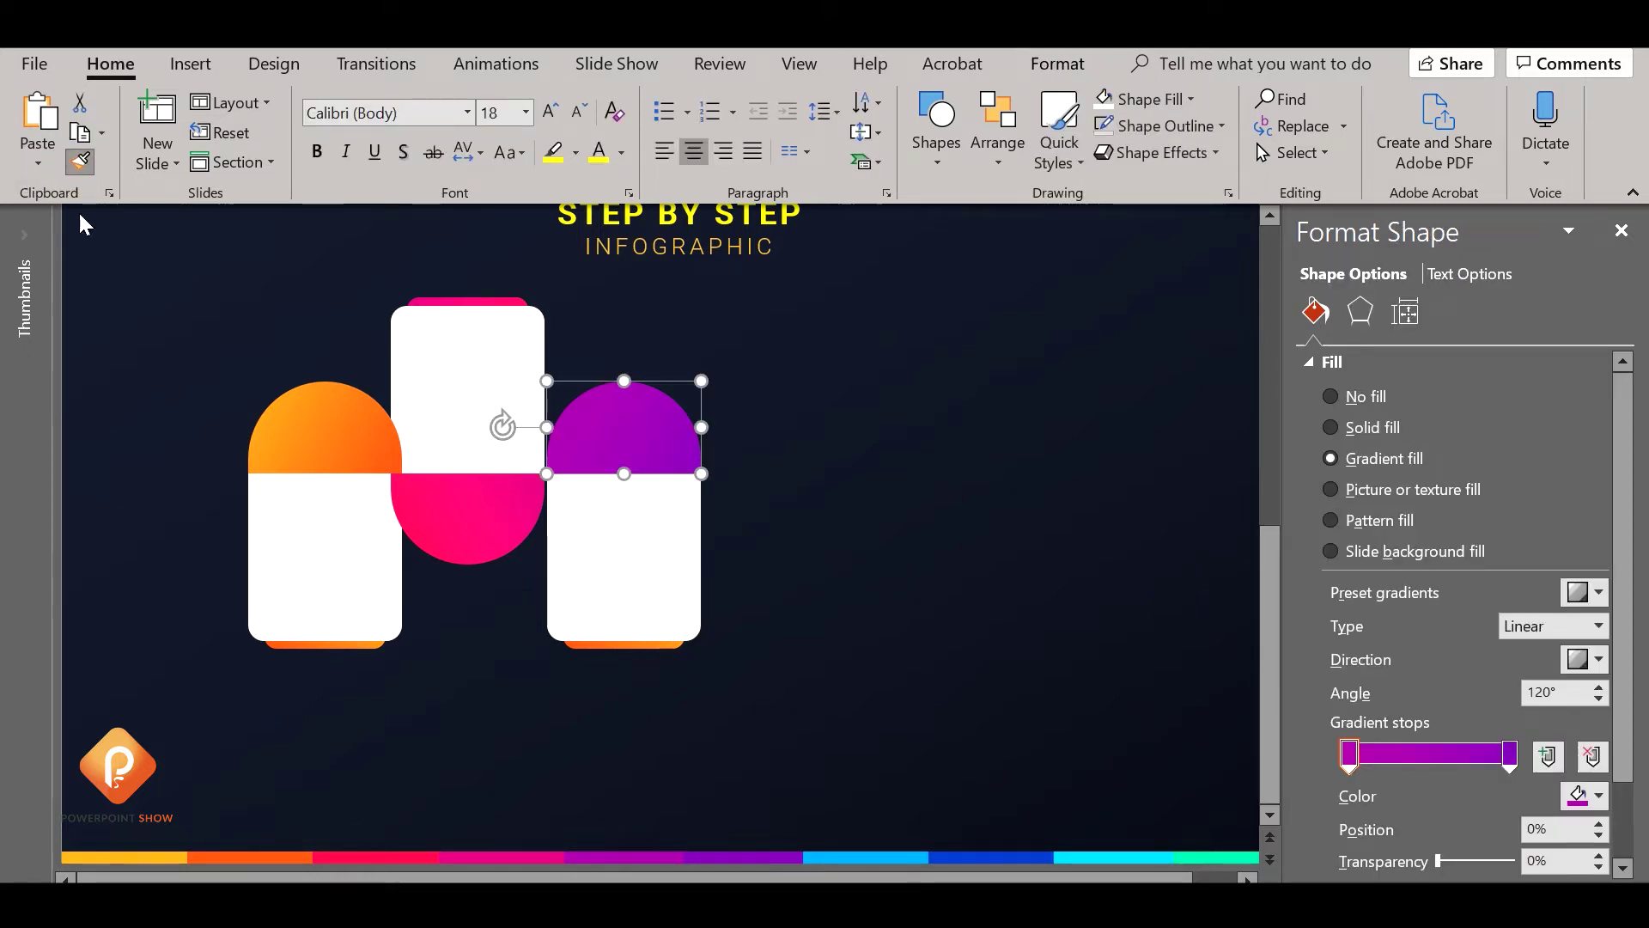
click(609, 654)
Shift the right card left and send its white body behind the pink half-circle
click(786, 637)
drag(778, 343, 541, 754)
drag(639, 585, 628, 583)
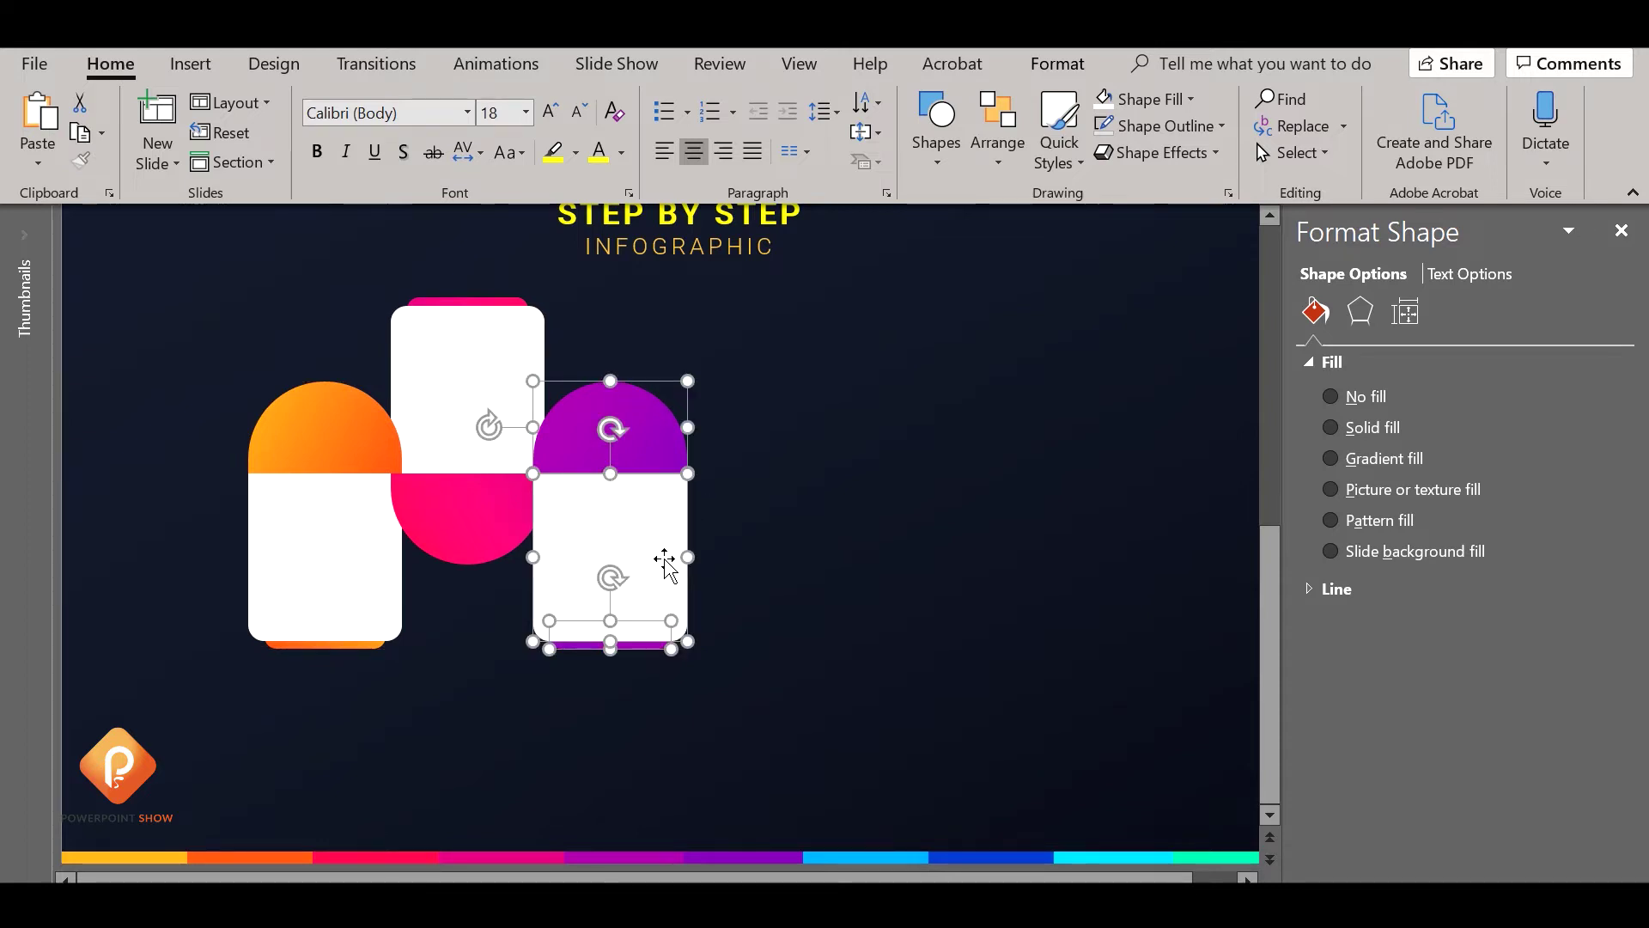
shift+click(626, 420)
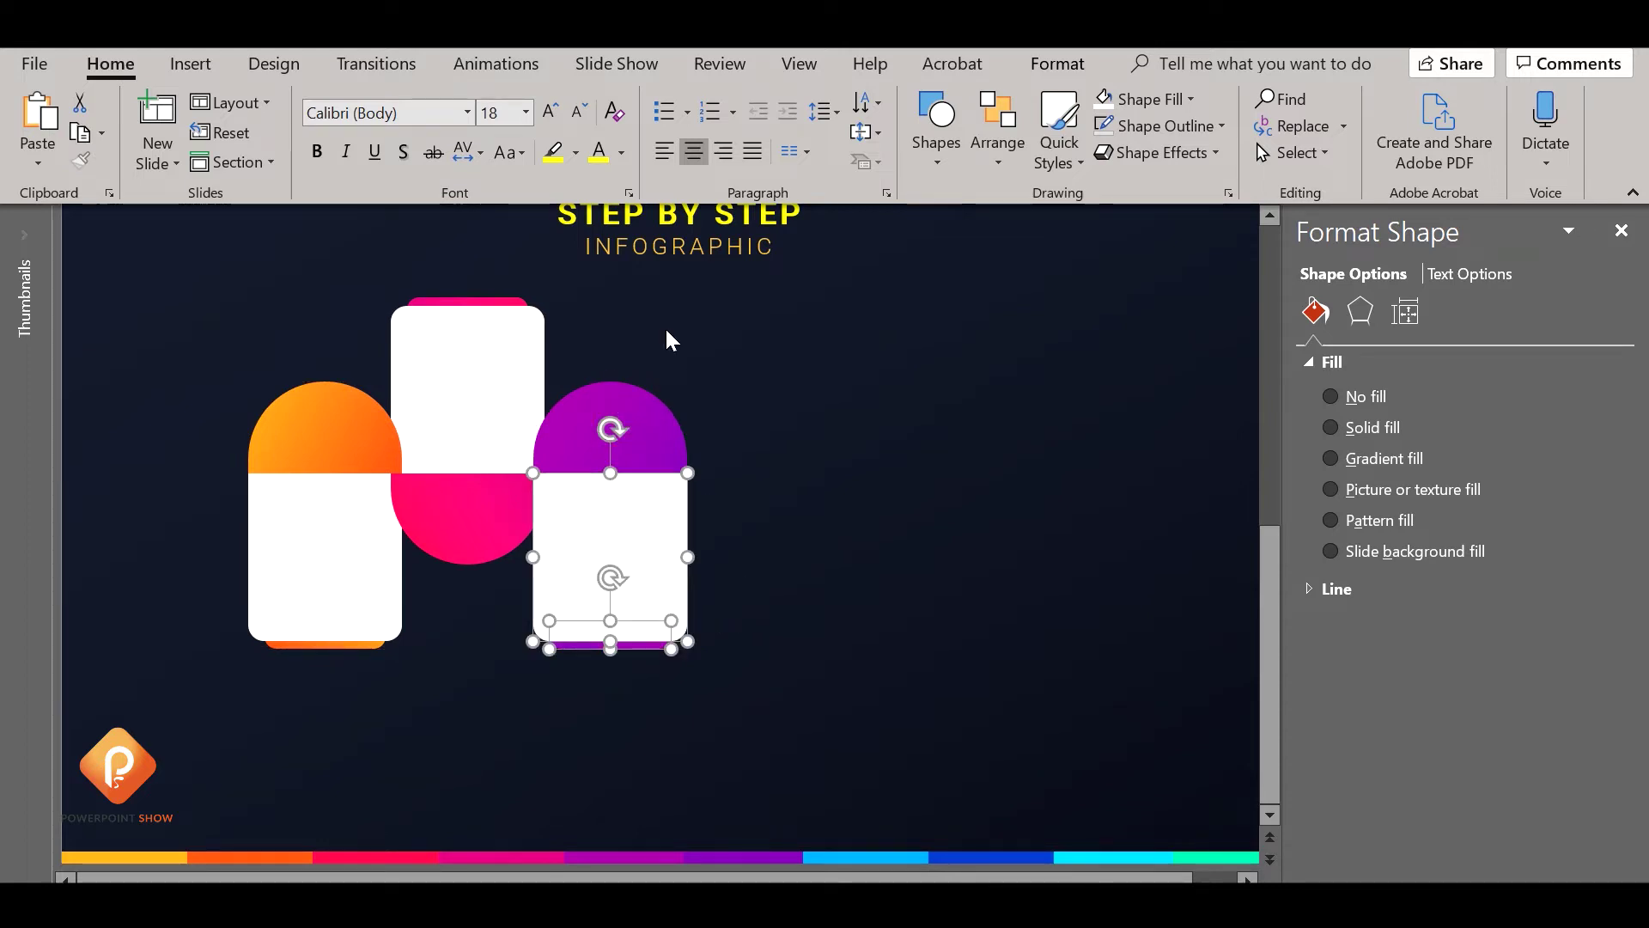
click(967, 162)
click(996, 155)
click(1037, 261)
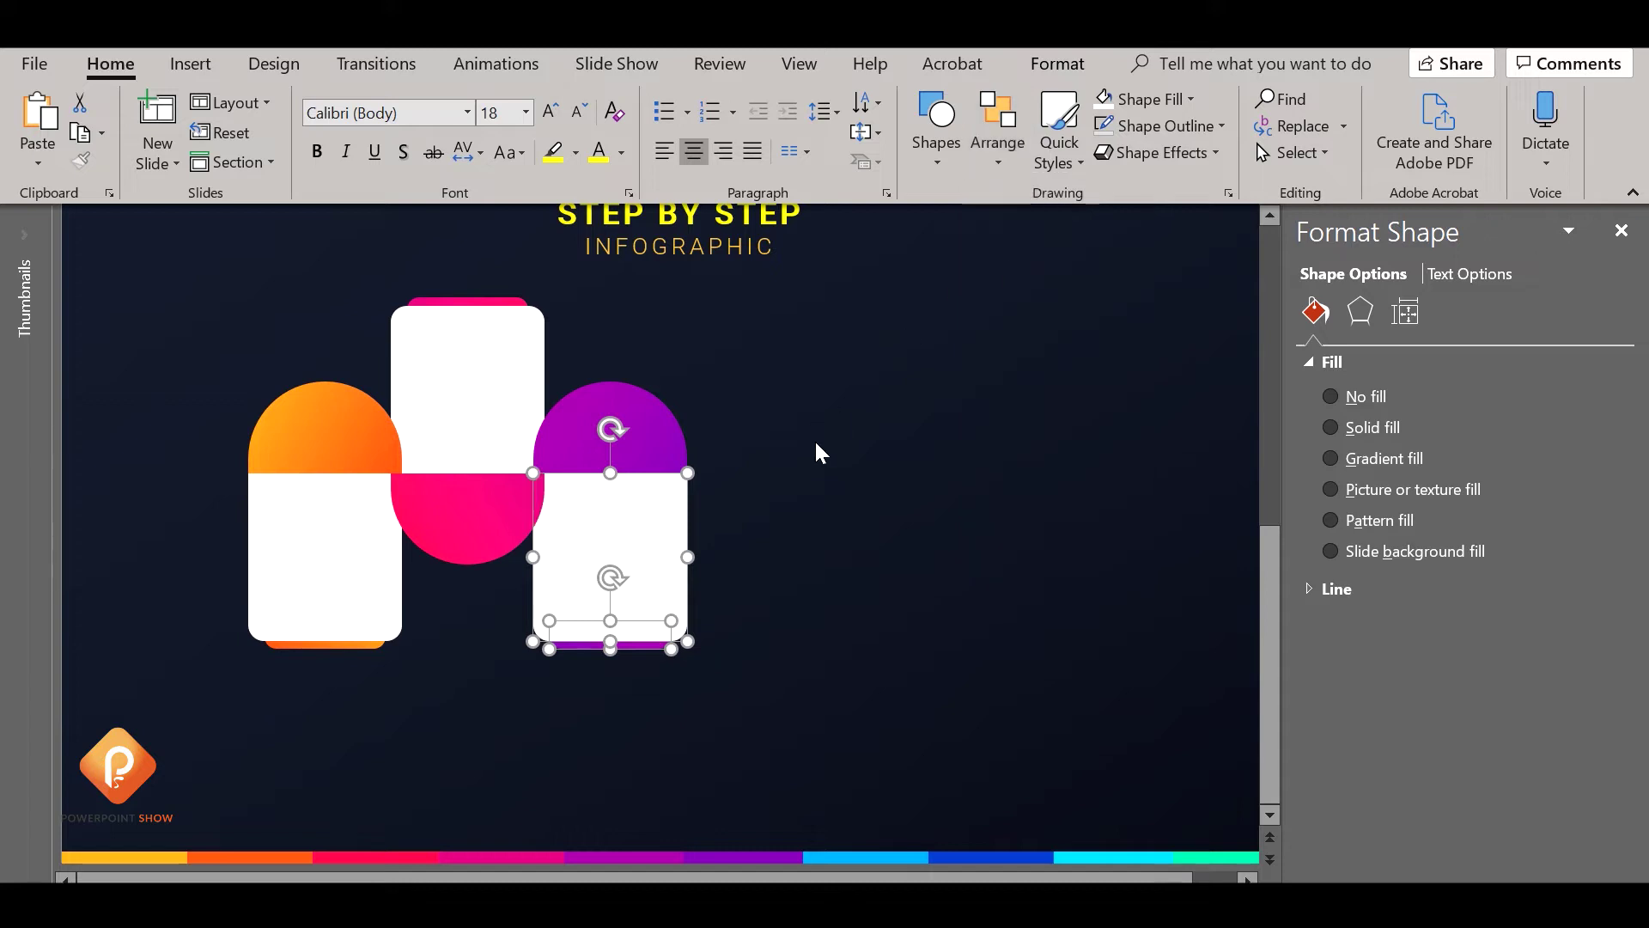
Line the right card up with the other cards, nudging it slightly right
drag(633, 513, 628, 514)
shift+click(618, 429)
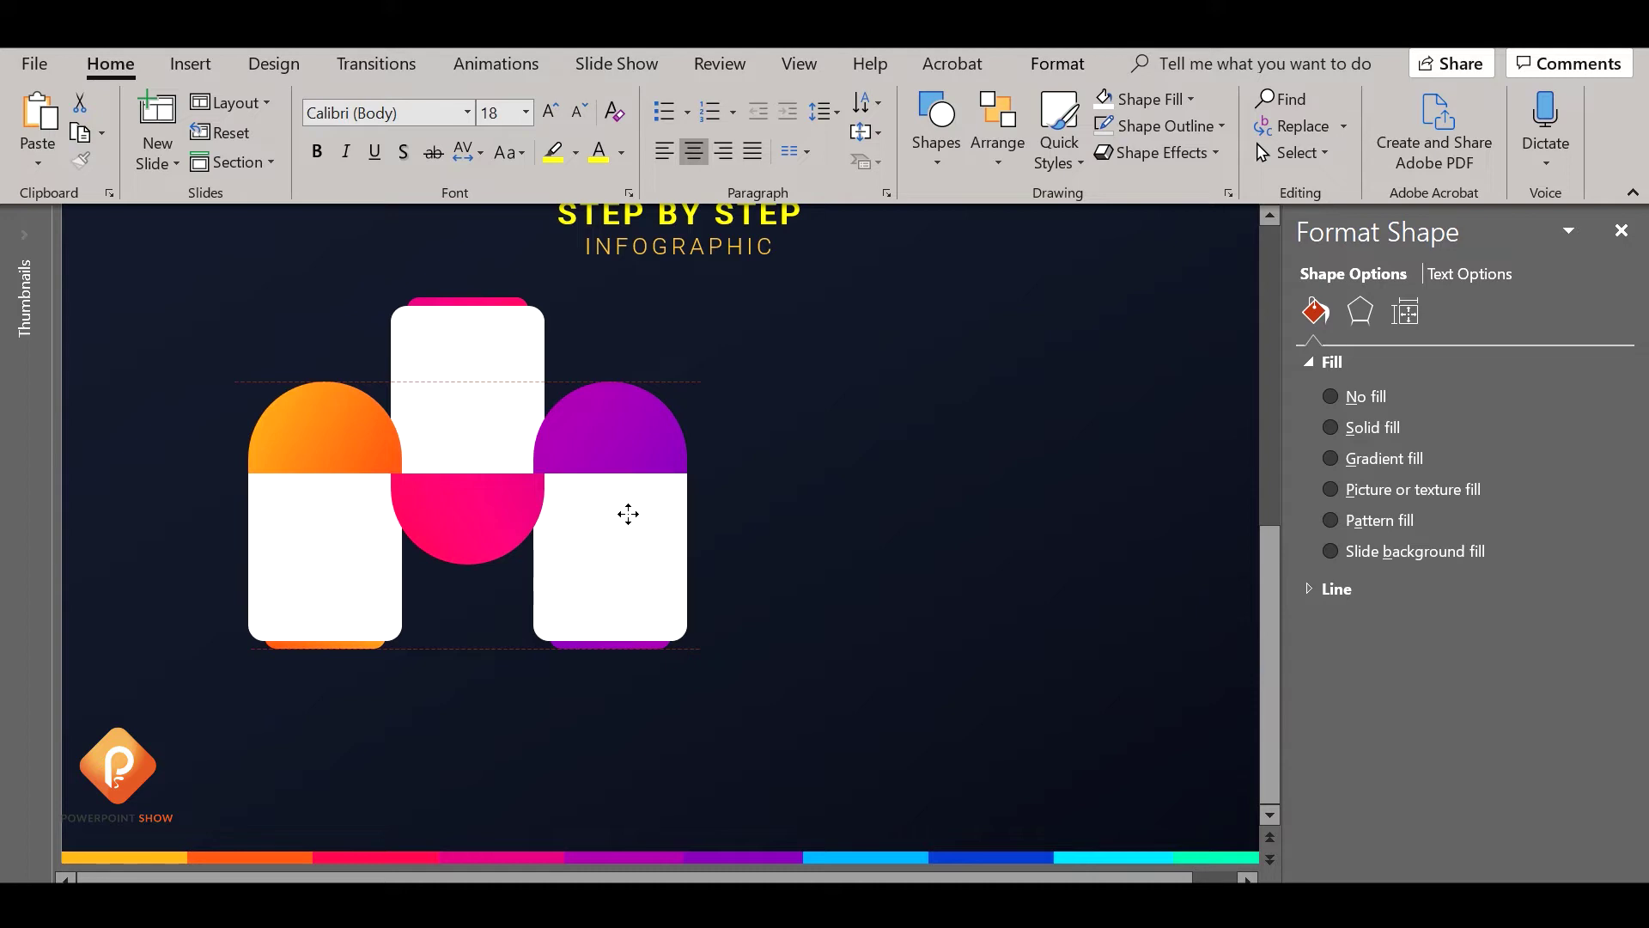
drag(628, 513, 629, 513)
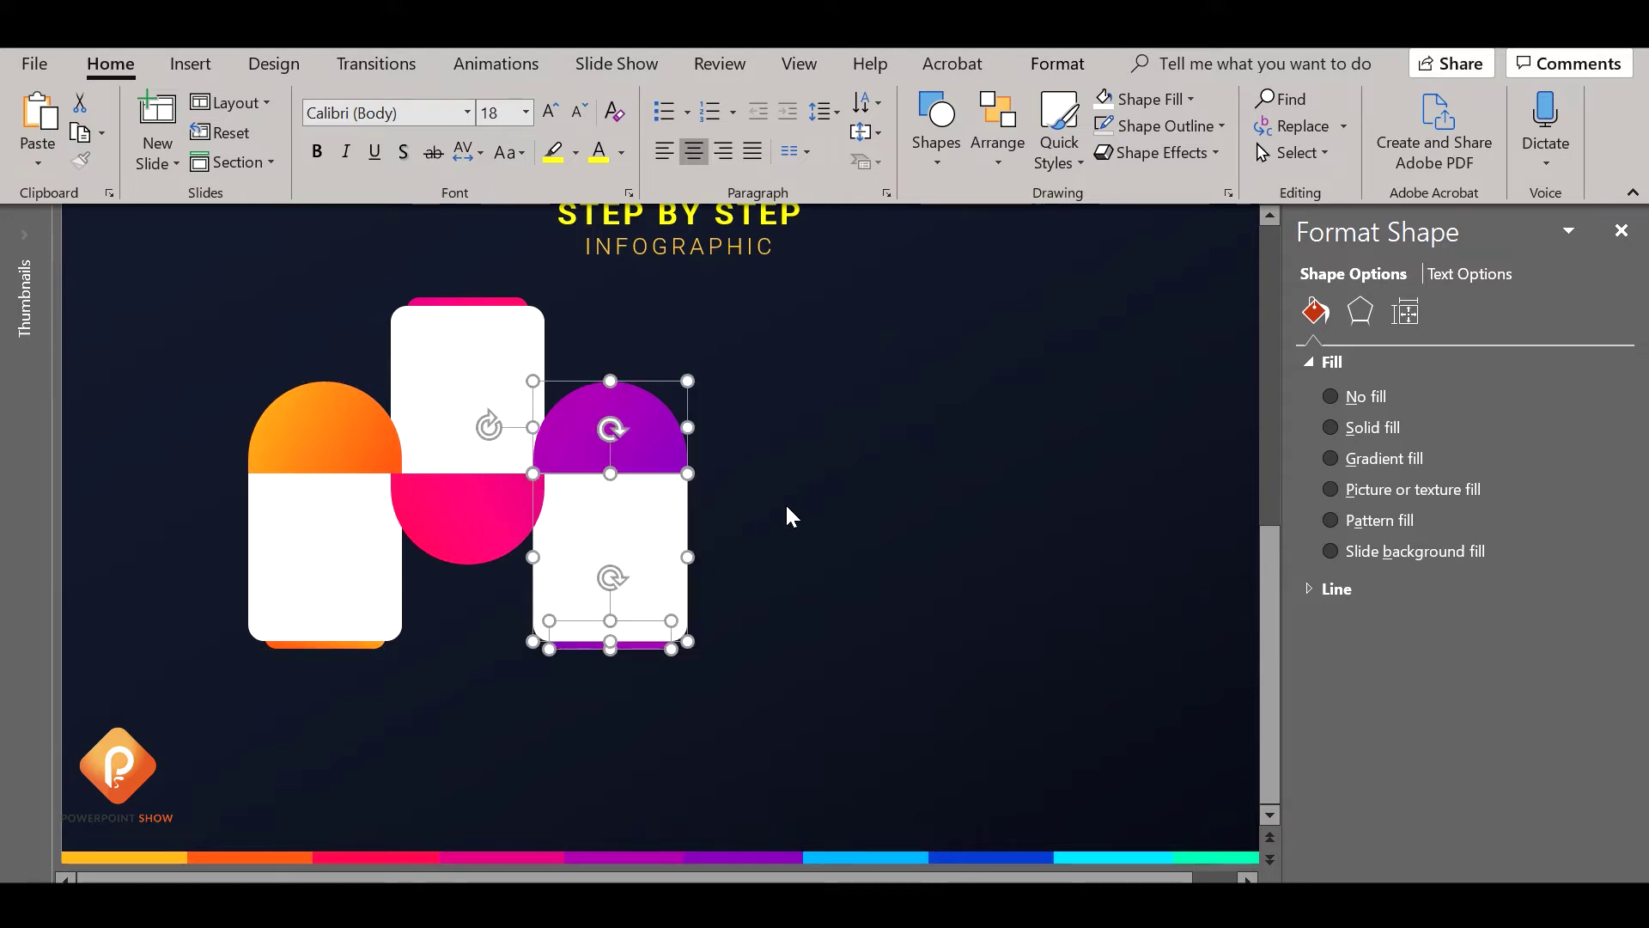
key(ctrl+Right)
key(ctrl+Right)
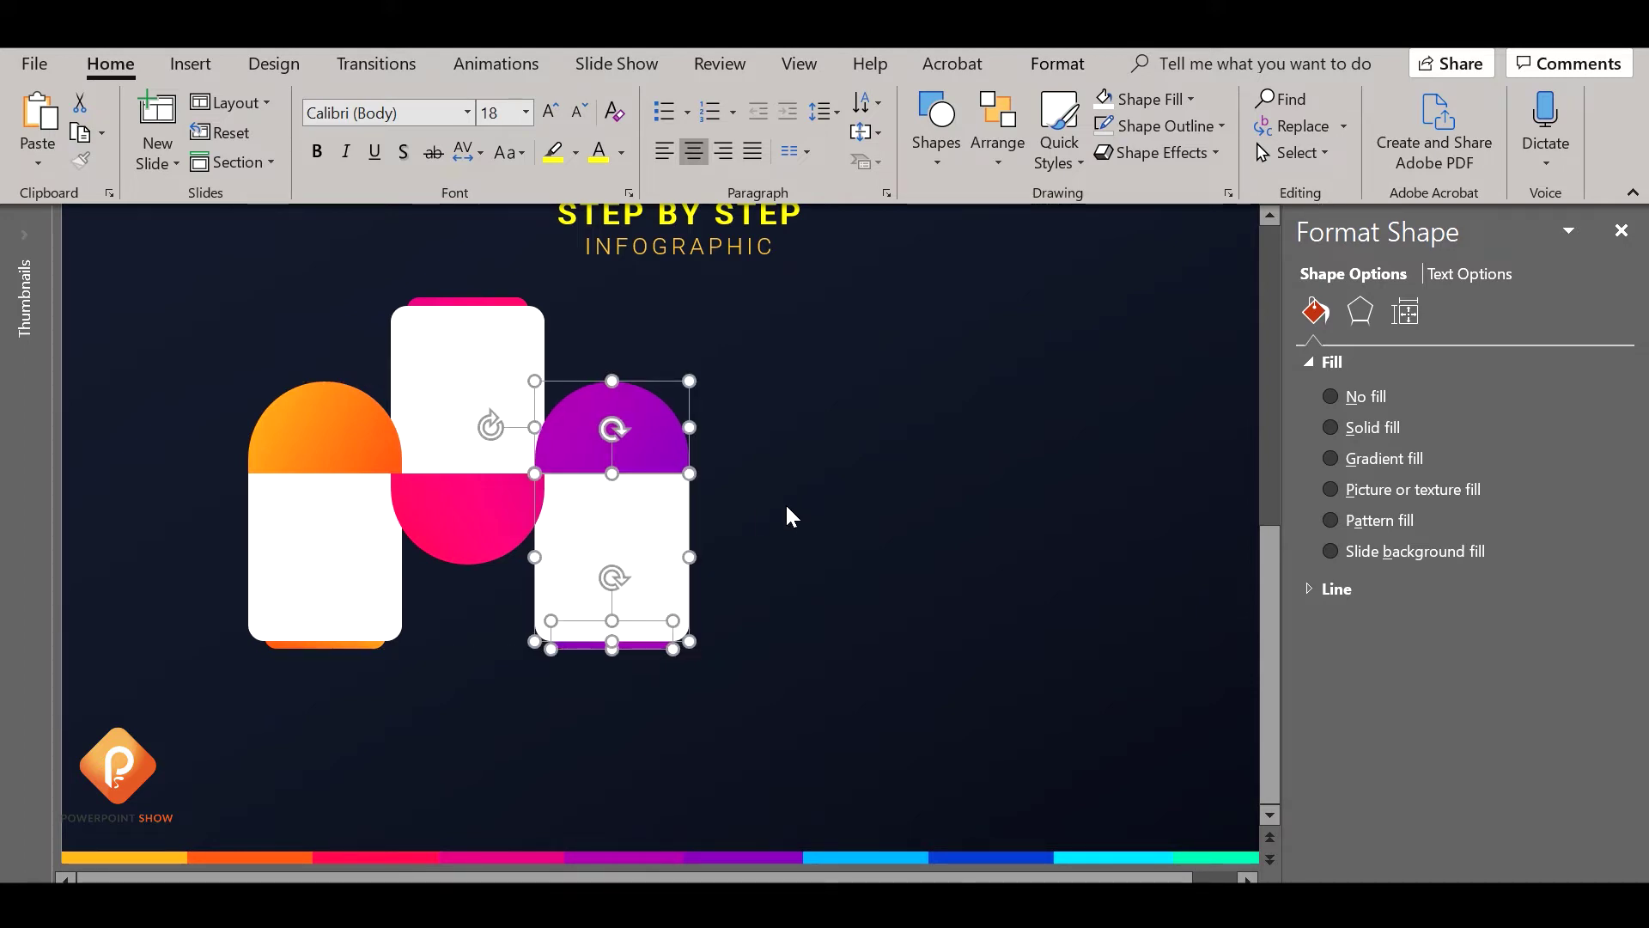
click(787, 508)
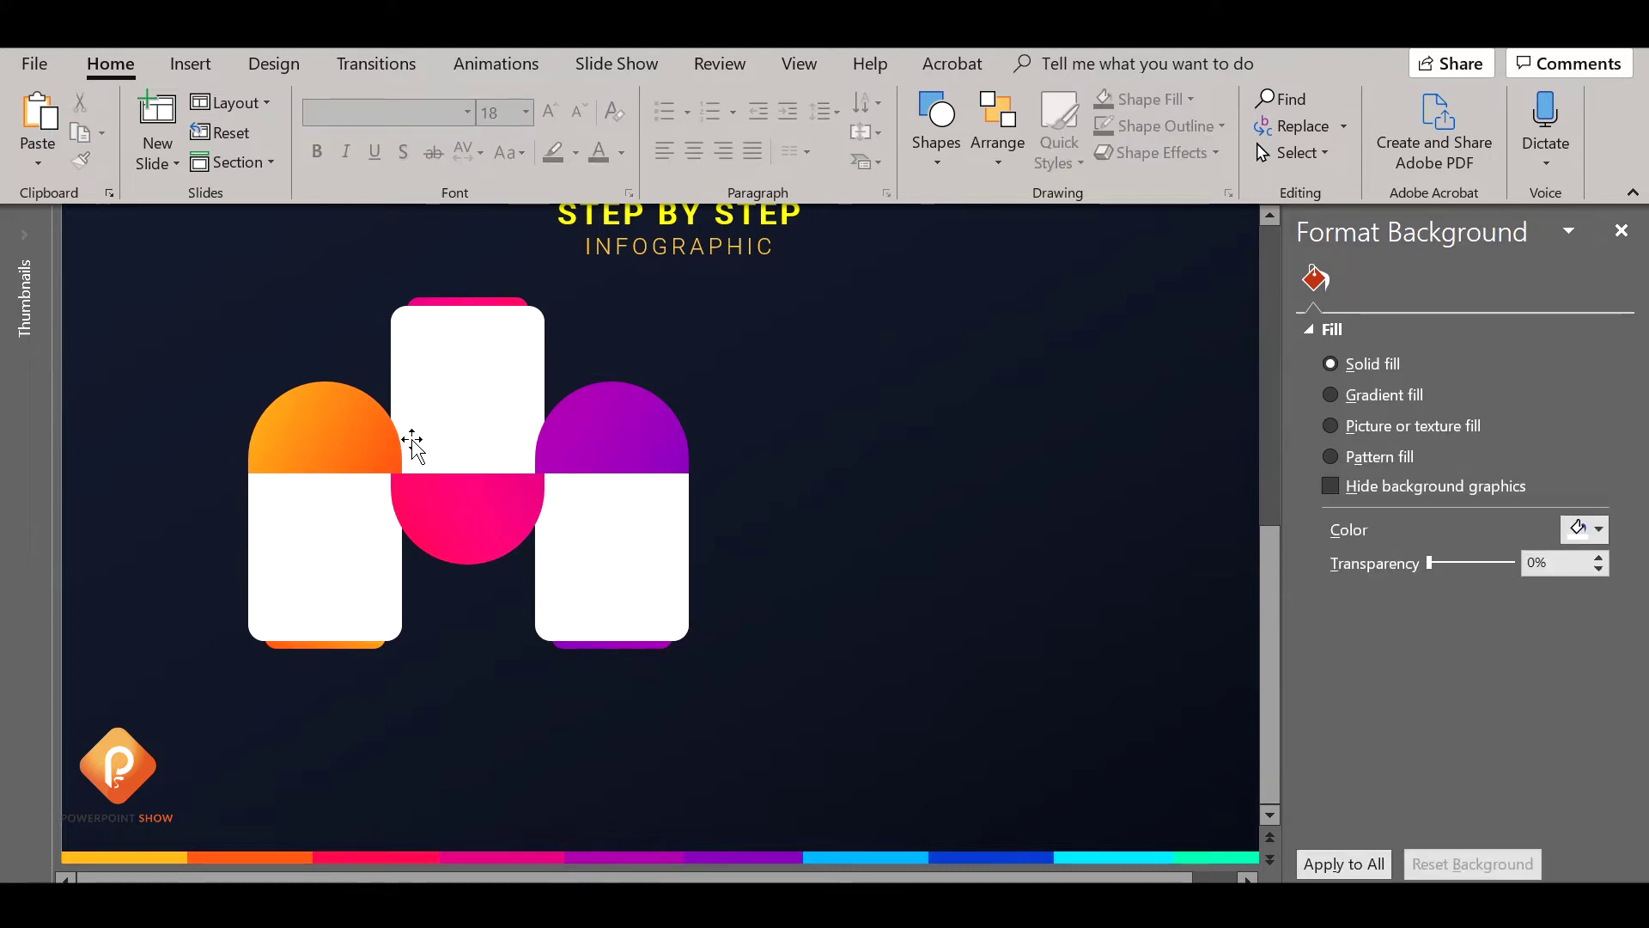
Duplicate the pink card to the right and send its white body to the back
drag(361, 266, 574, 622)
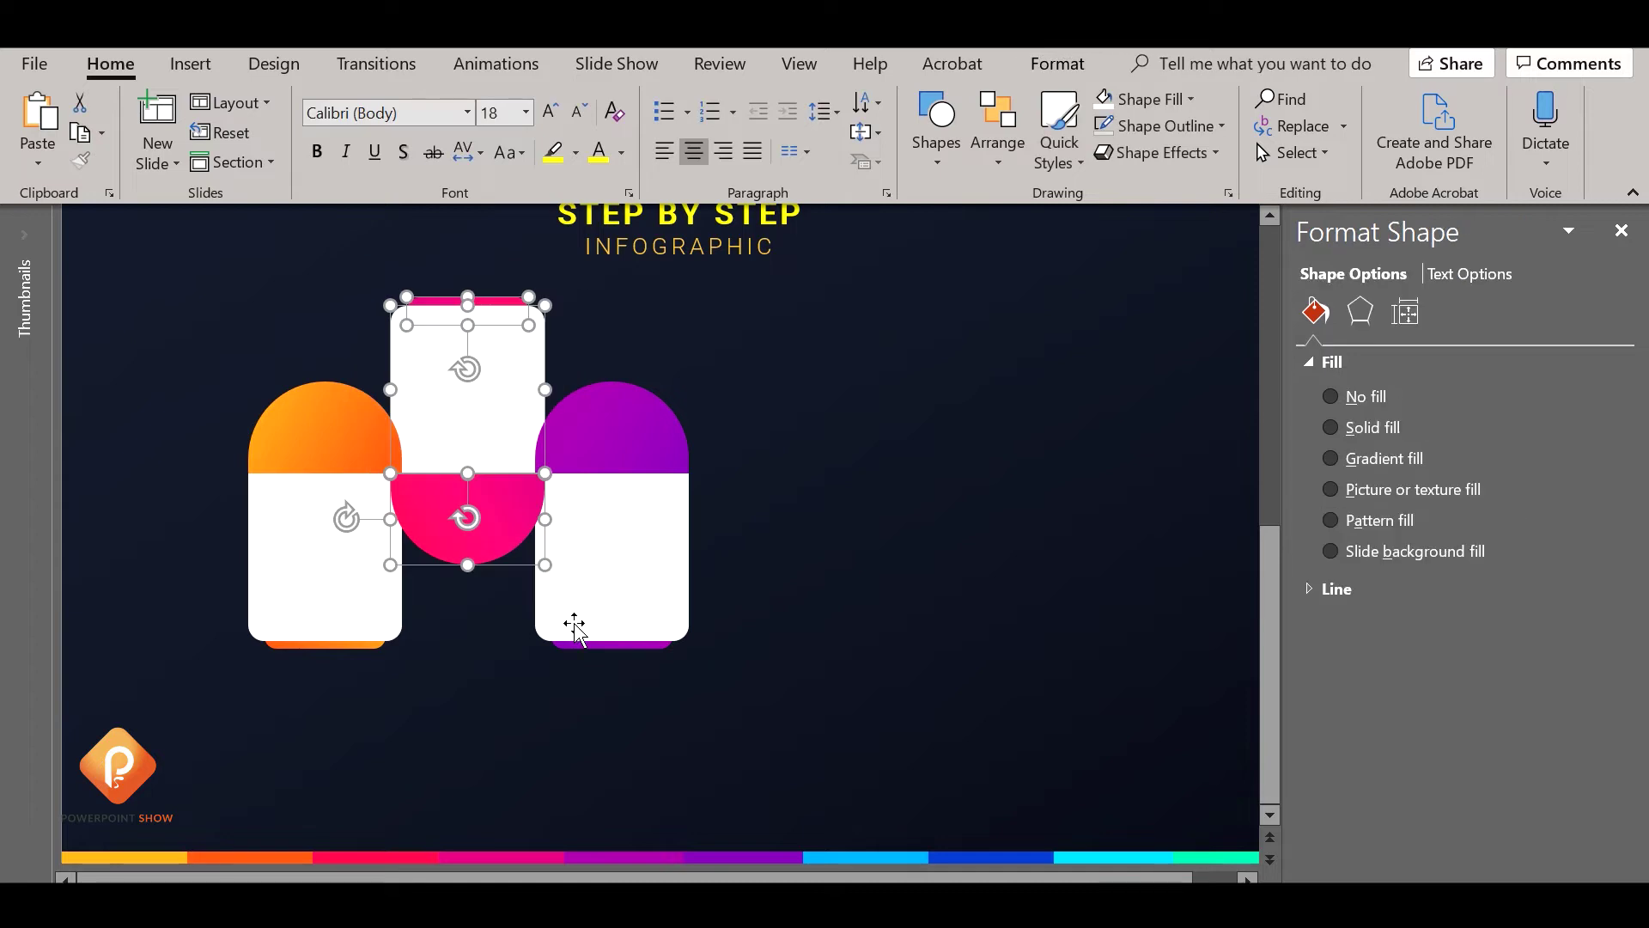
drag(456, 519, 731, 522)
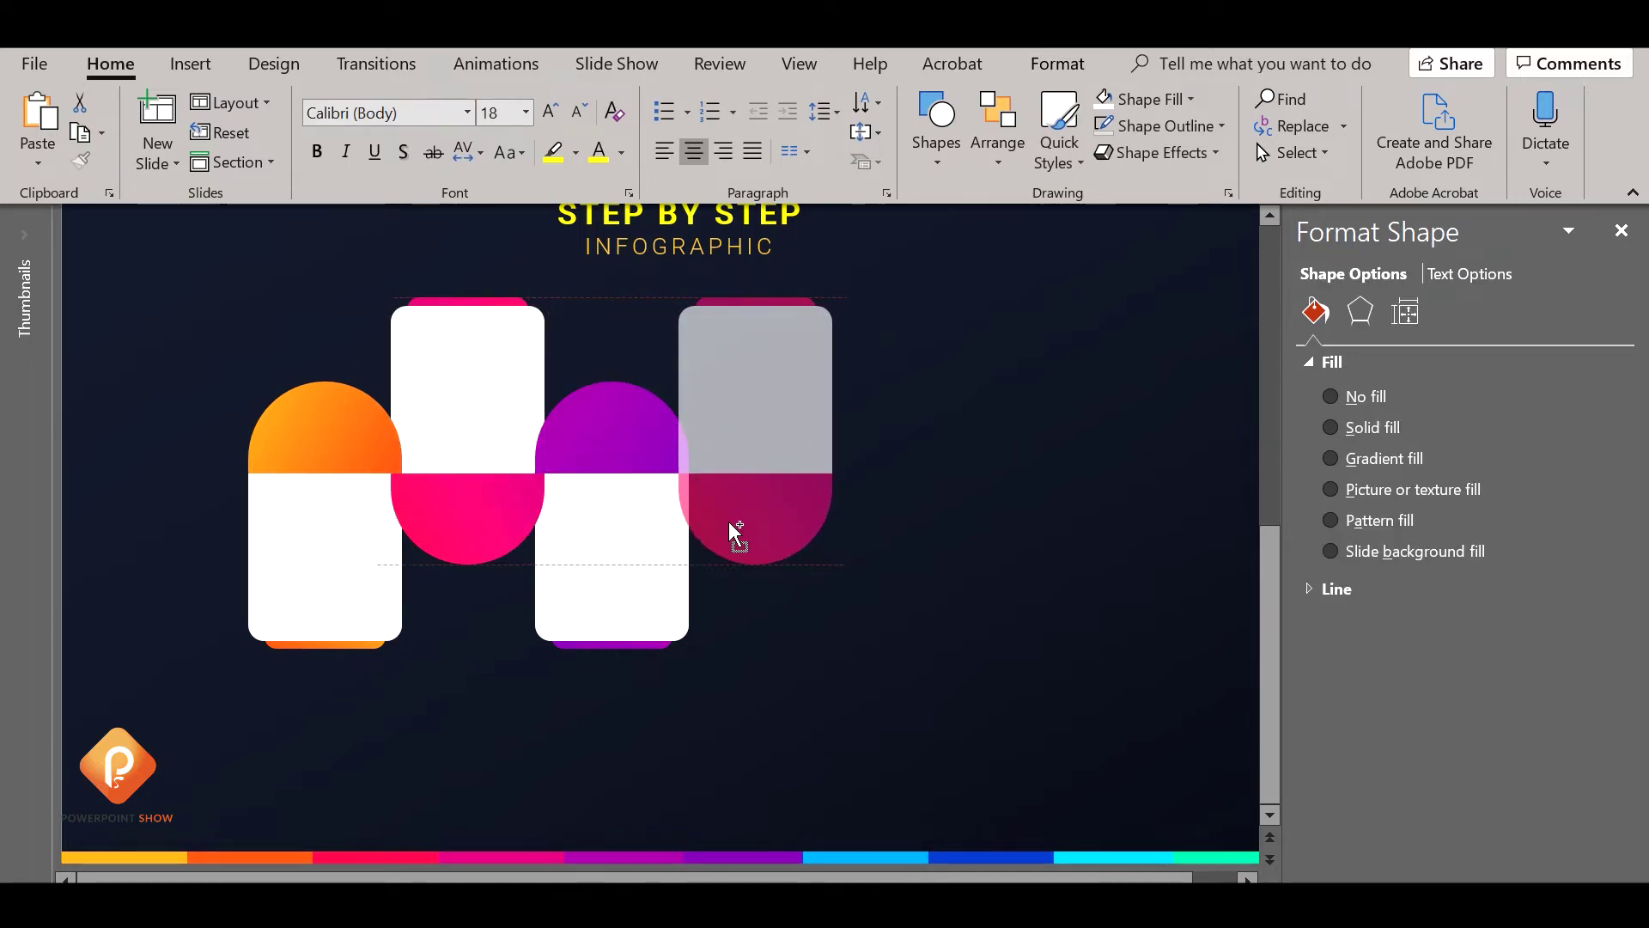
drag(728, 522, 728, 524)
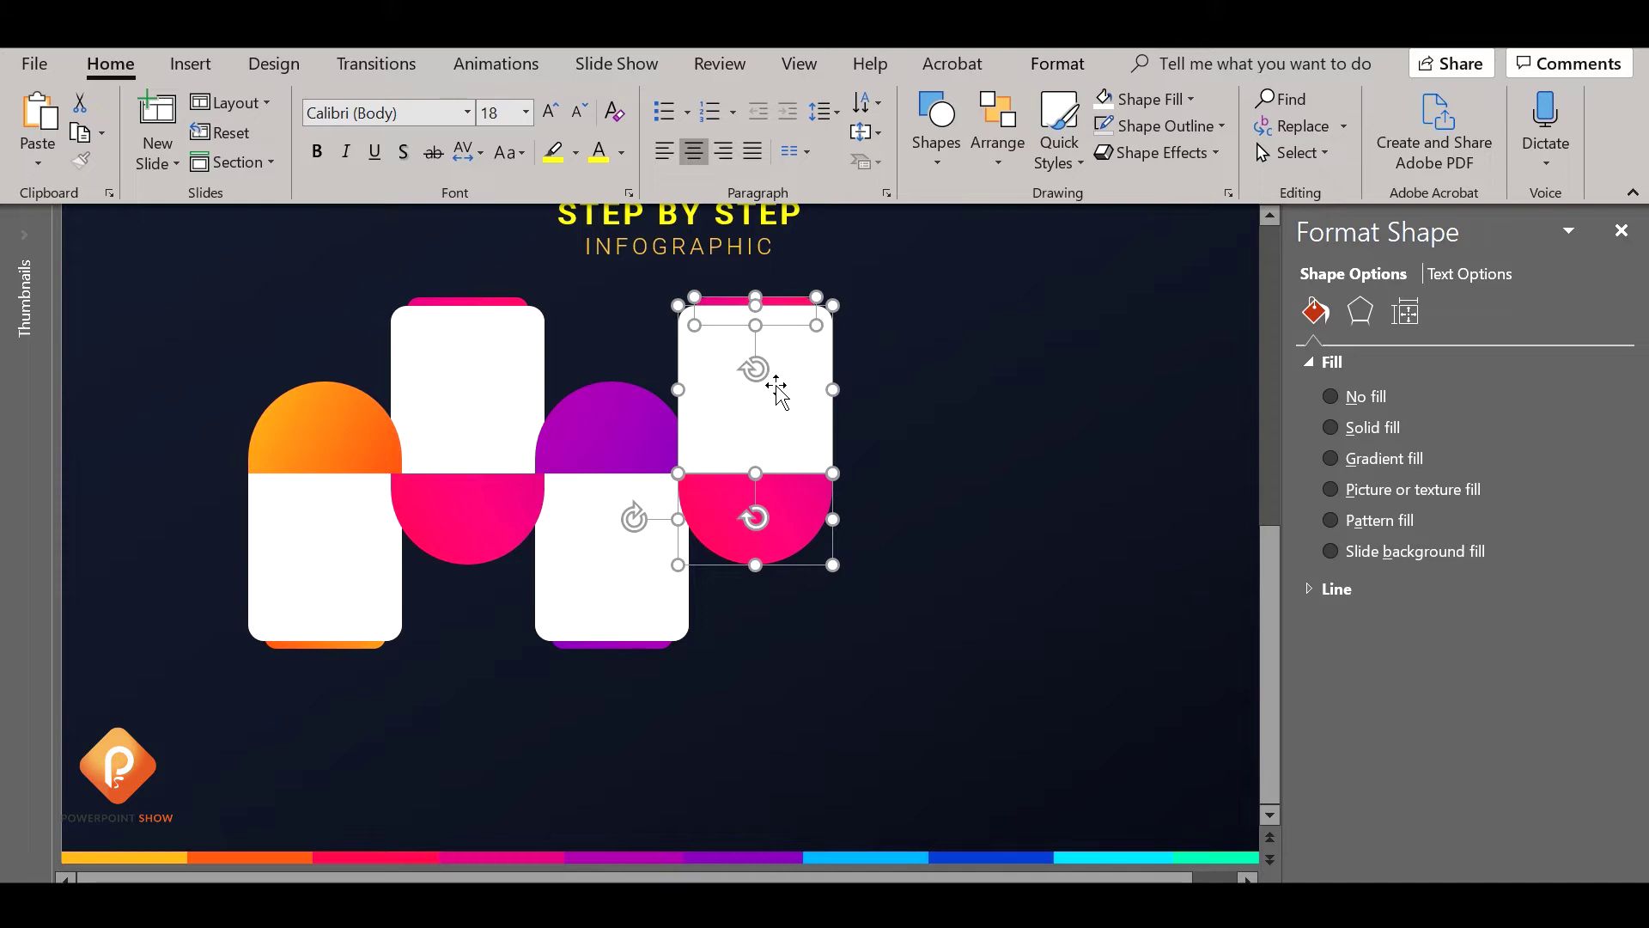
shift+click(764, 371)
shift+click(804, 449)
shift+click(784, 538)
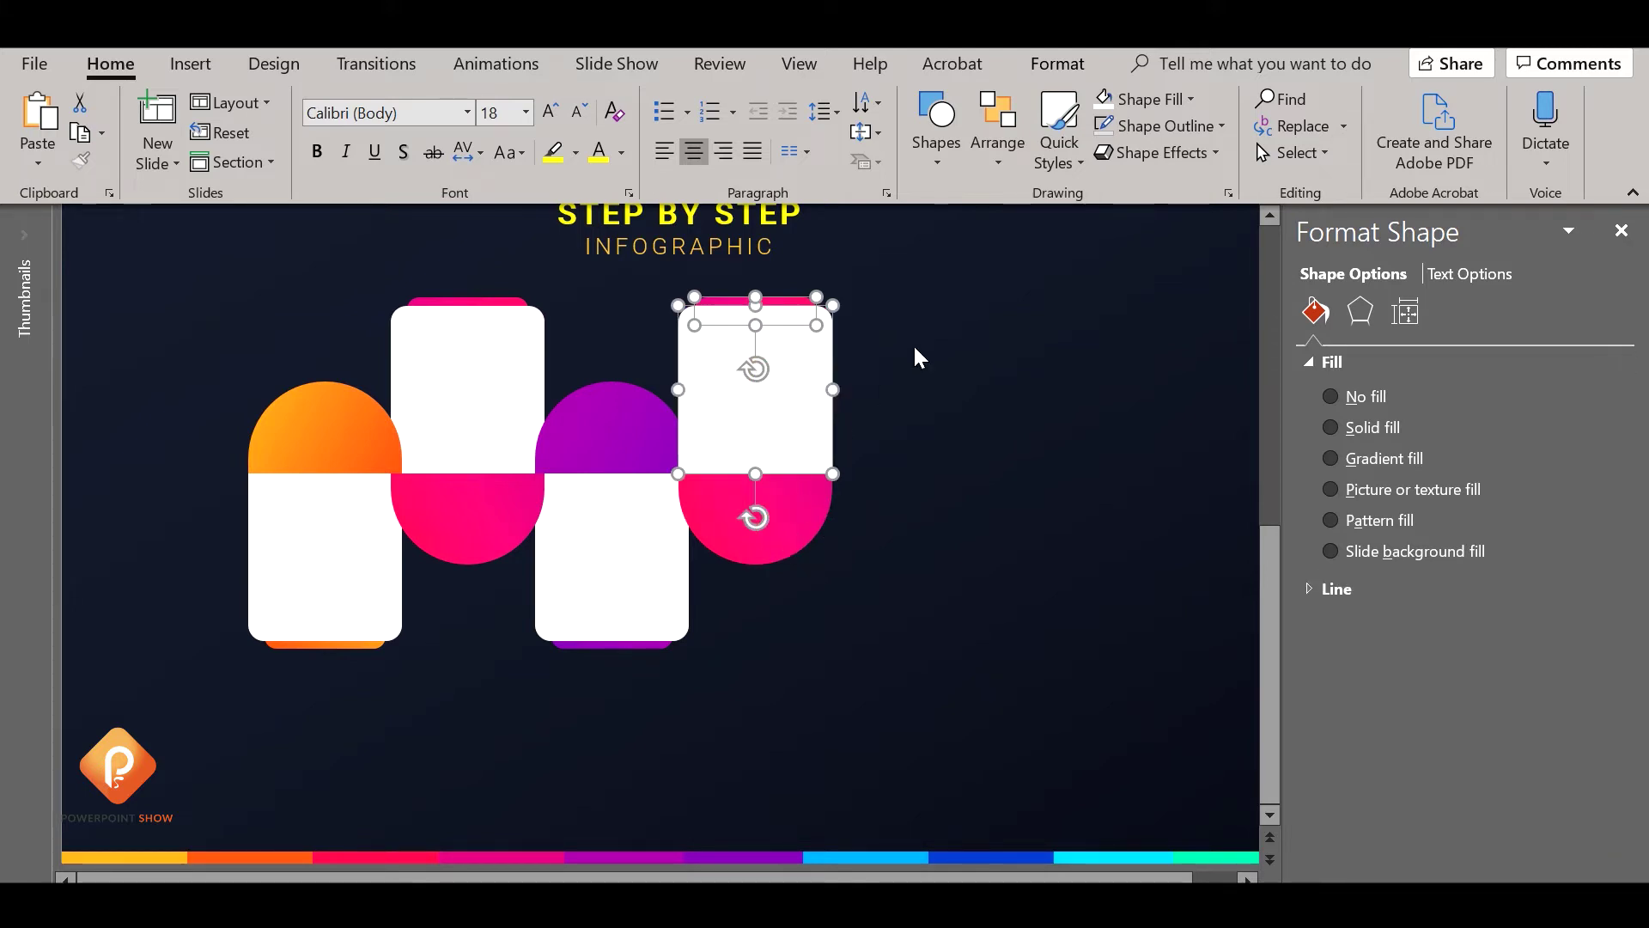
click(997, 129)
click(1047, 254)
click(925, 536)
Give the new half-circle a gradient from sampled light blue to dark blue
click(791, 510)
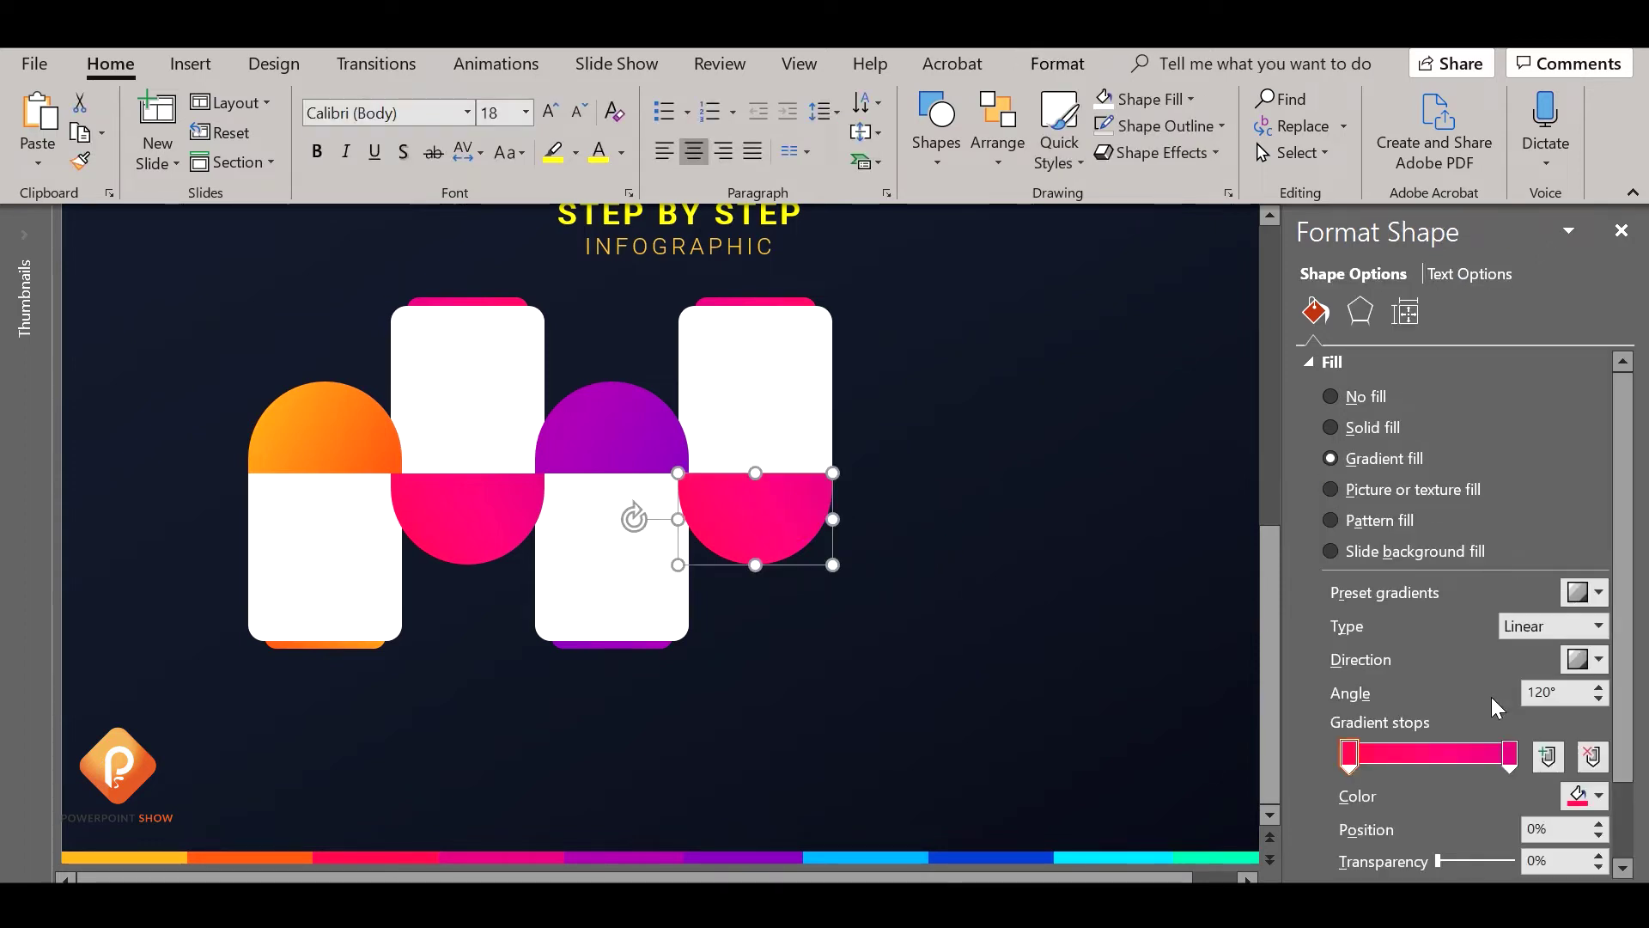
click(1587, 794)
click(1490, 783)
click(912, 854)
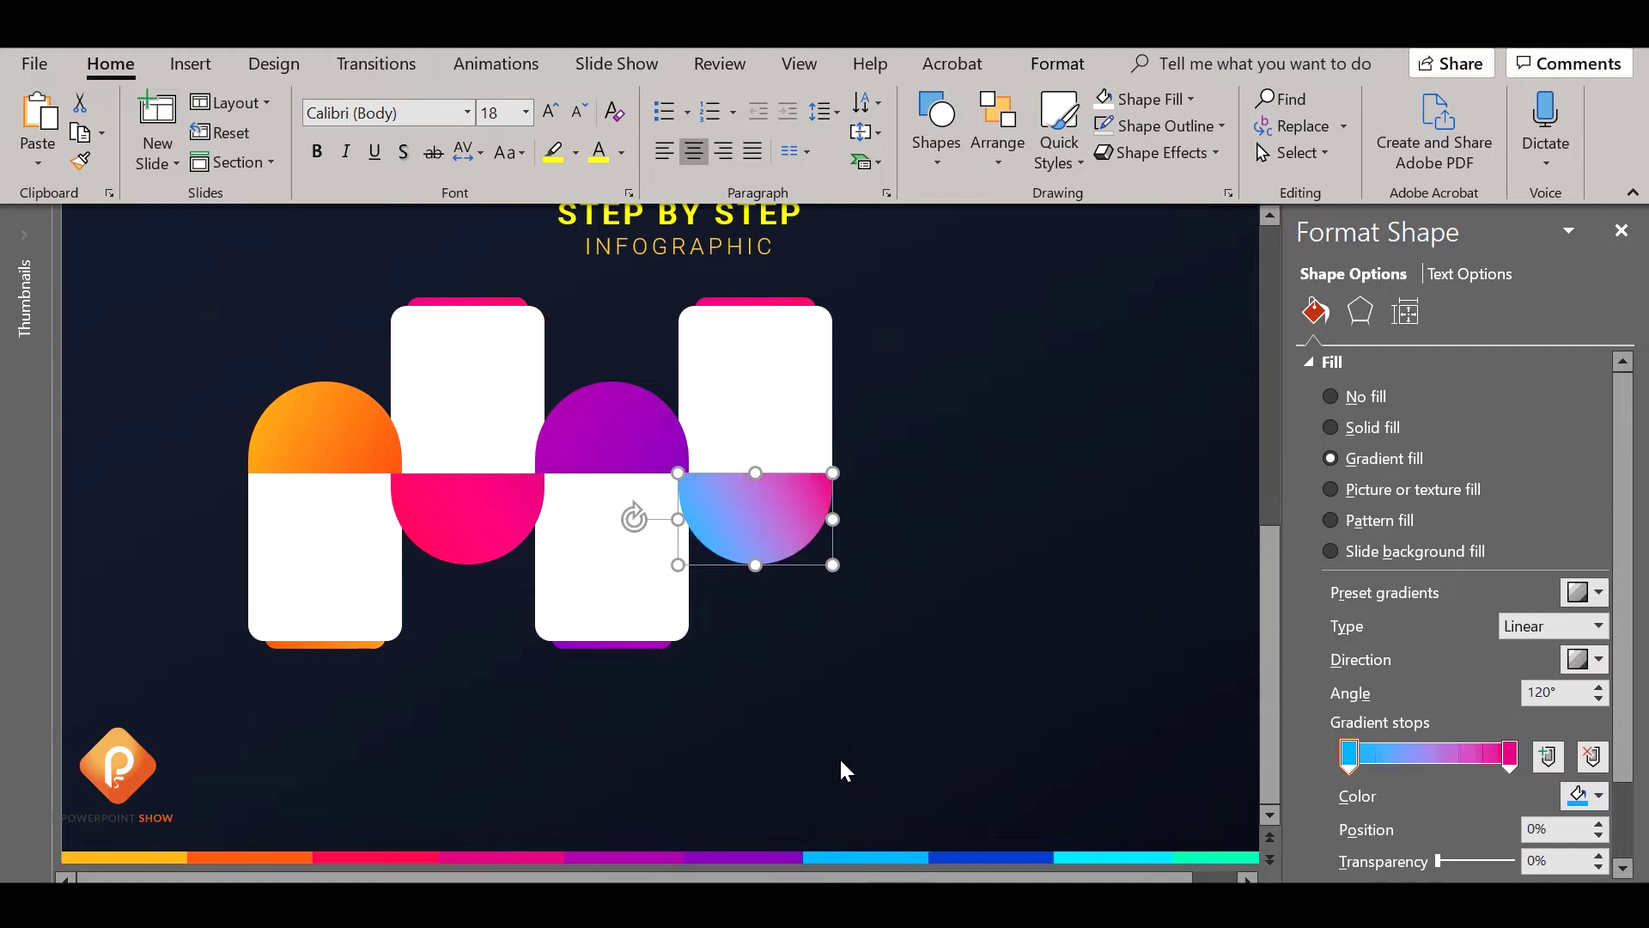
click(1509, 753)
click(1597, 794)
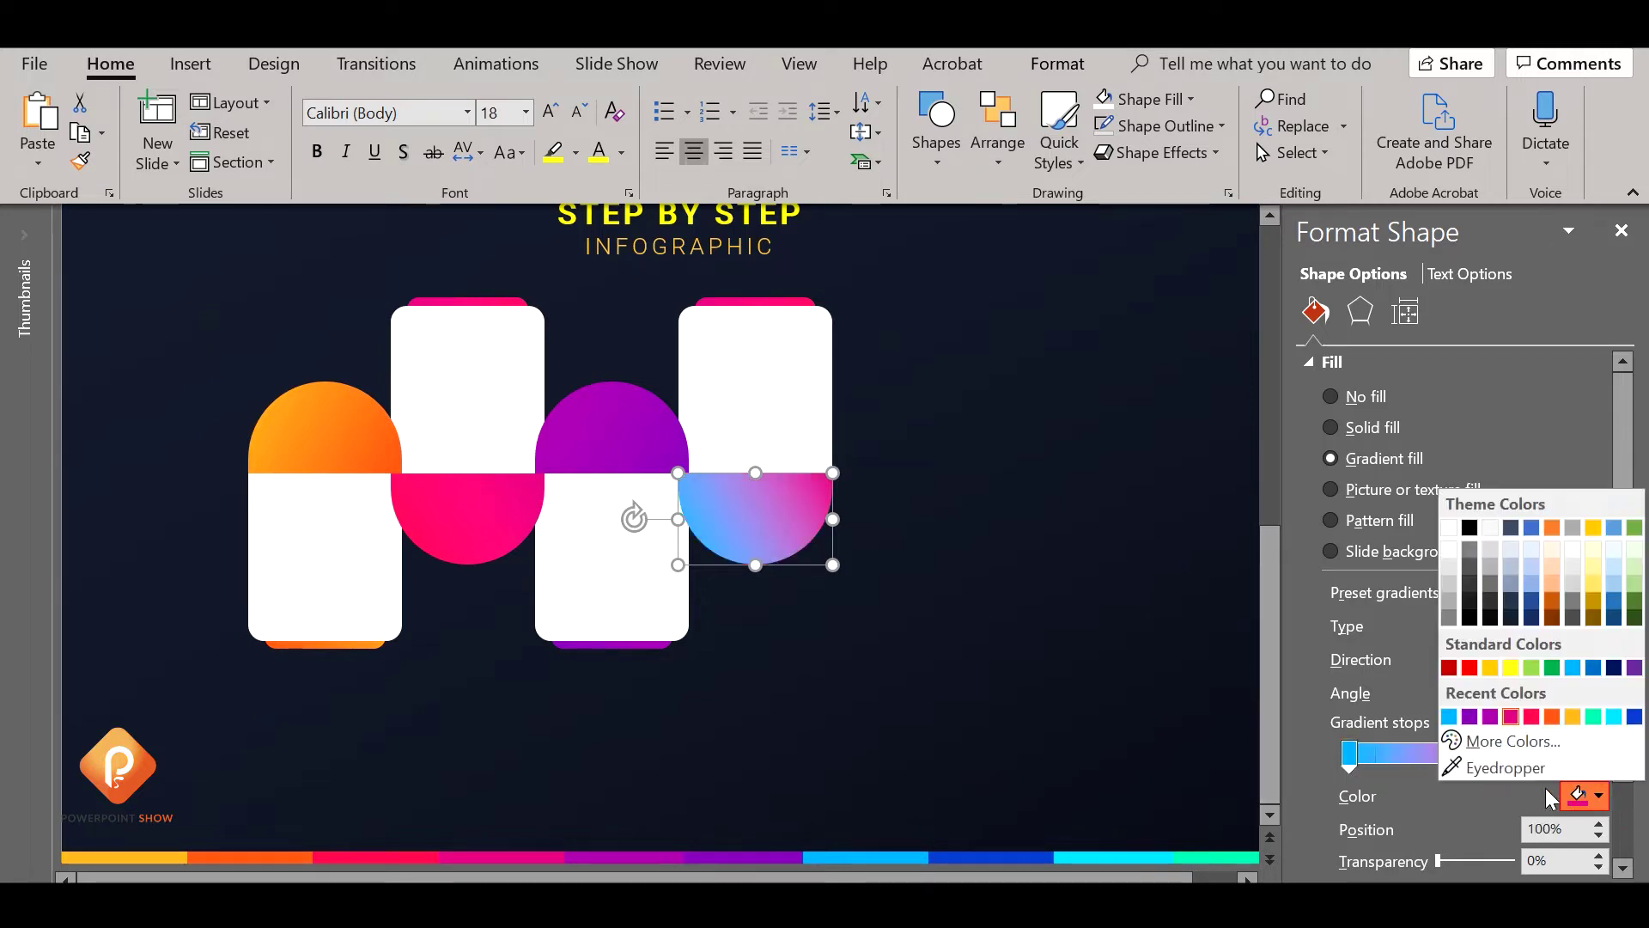
click(1488, 765)
click(1020, 856)
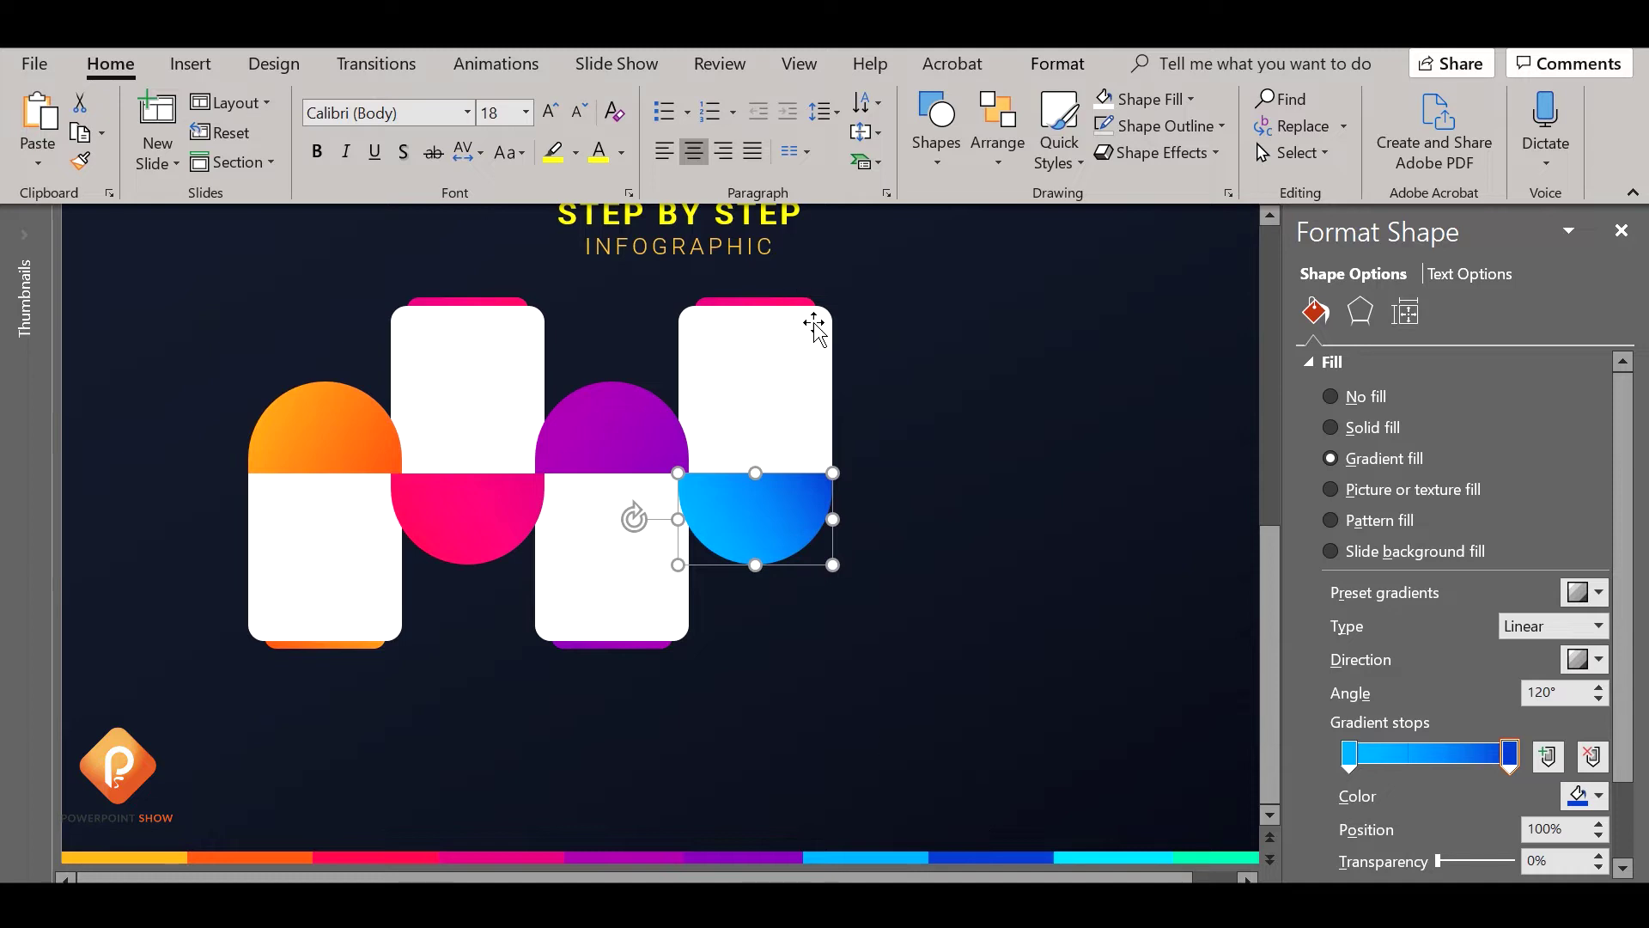
Format-paint the blue gradient onto the new card's top strip
click(80, 161)
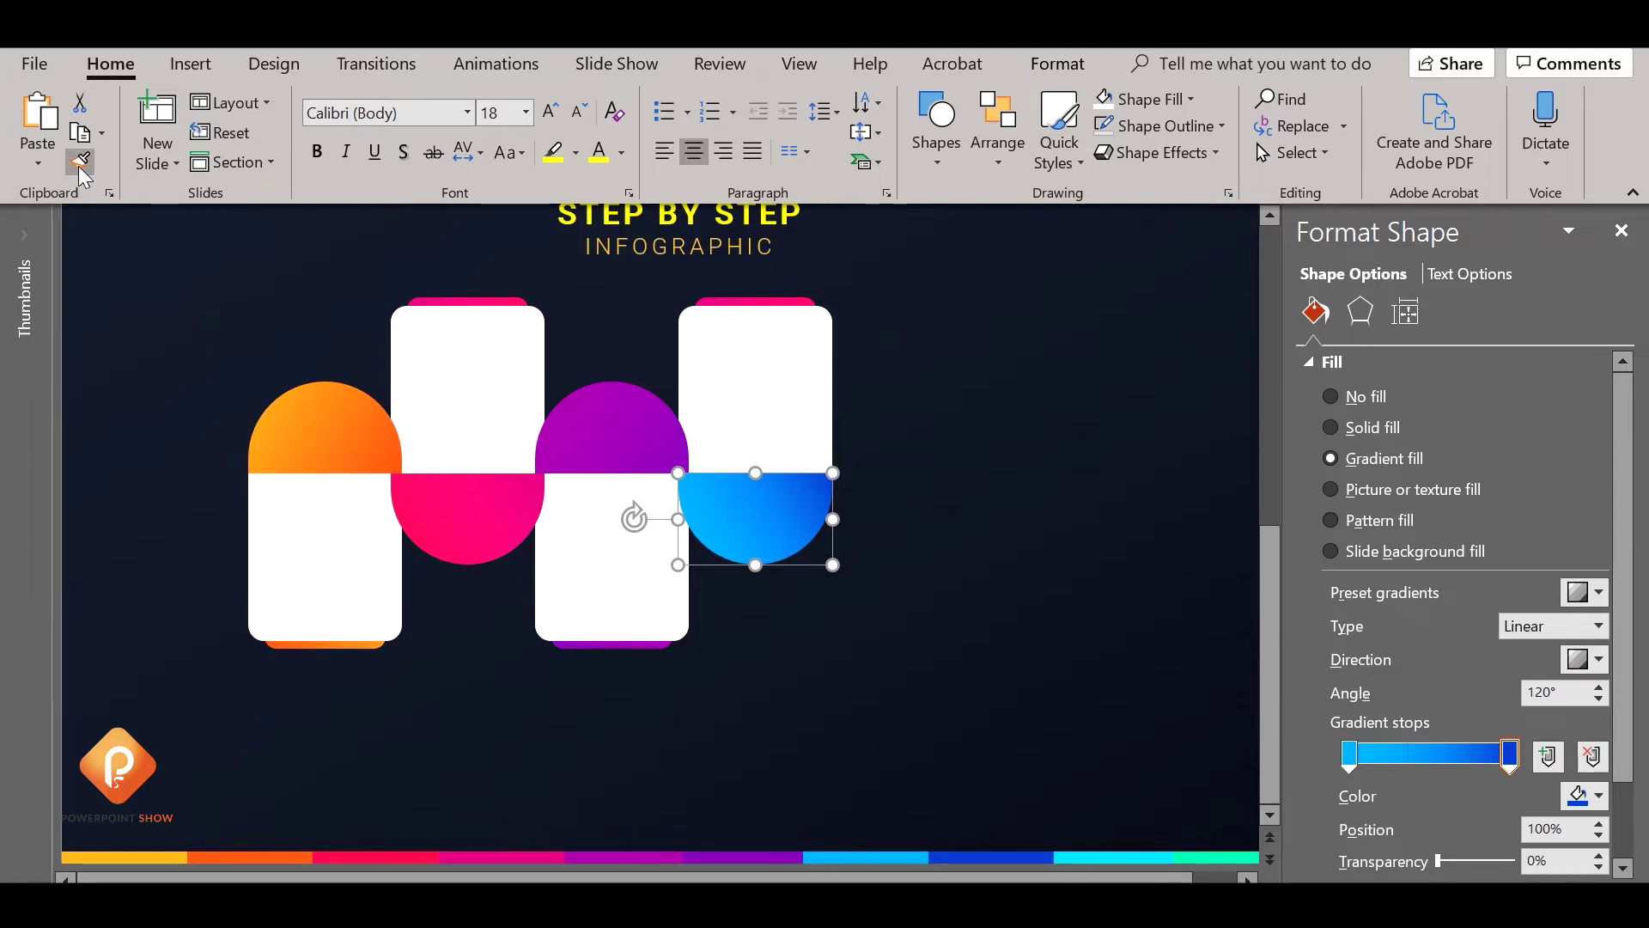
click(744, 302)
click(976, 395)
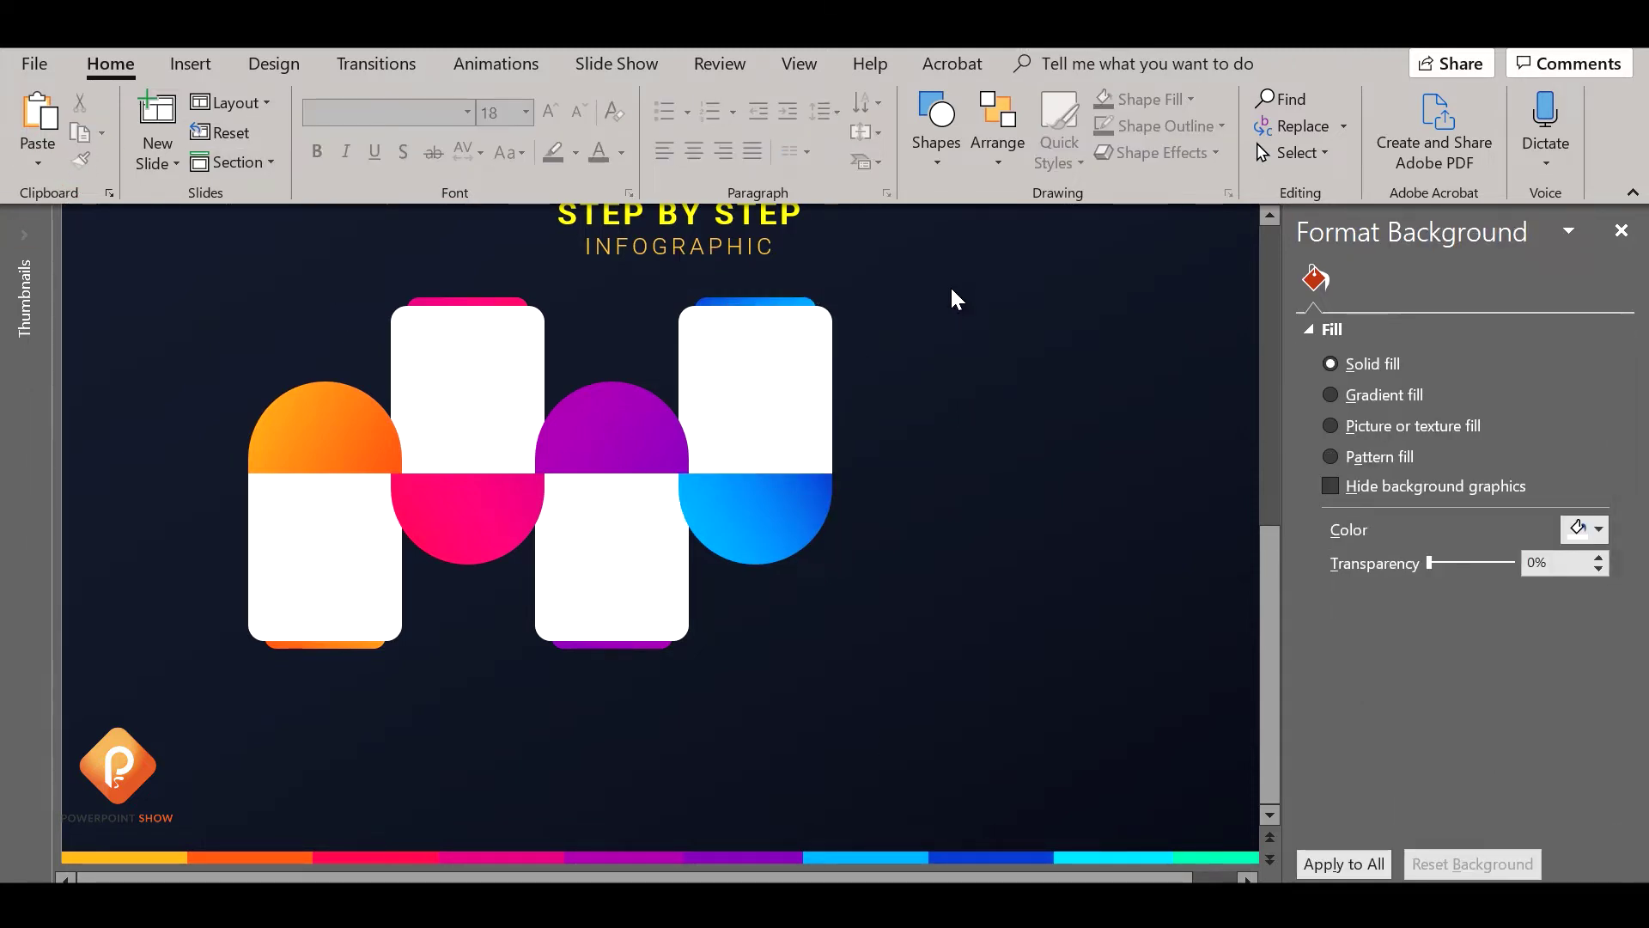
Duplicate the purple card to the far right and send its white body behind the blue half-circle
drag(943, 278, 737, 612)
drag(744, 717, 498, 365)
drag(608, 571, 888, 572)
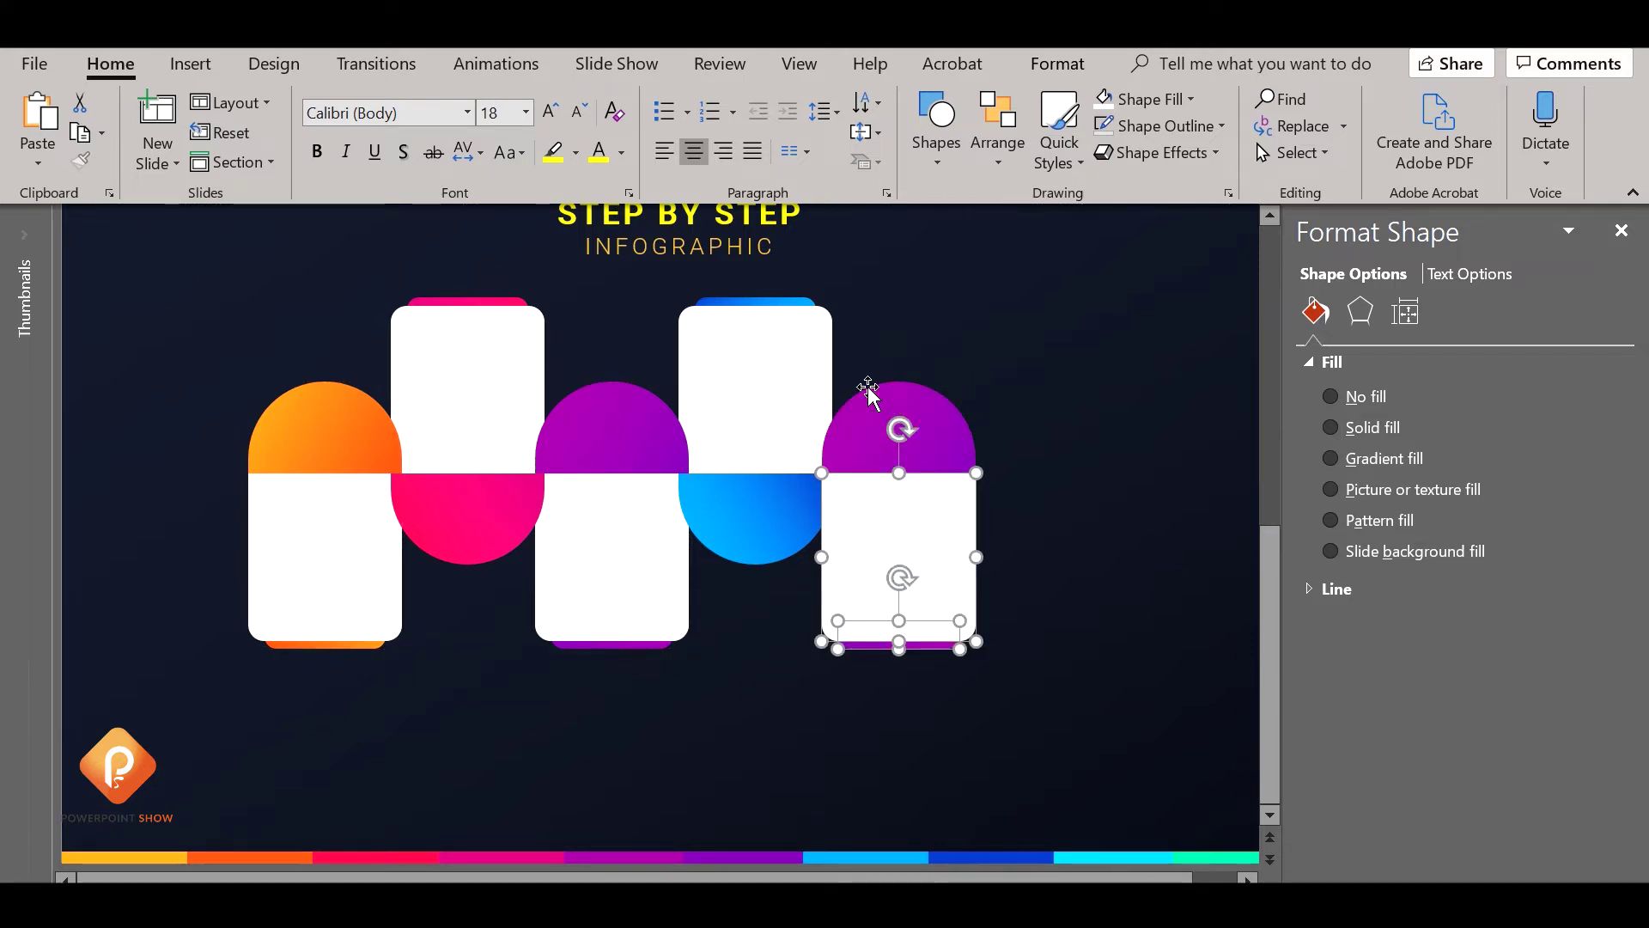
click(992, 166)
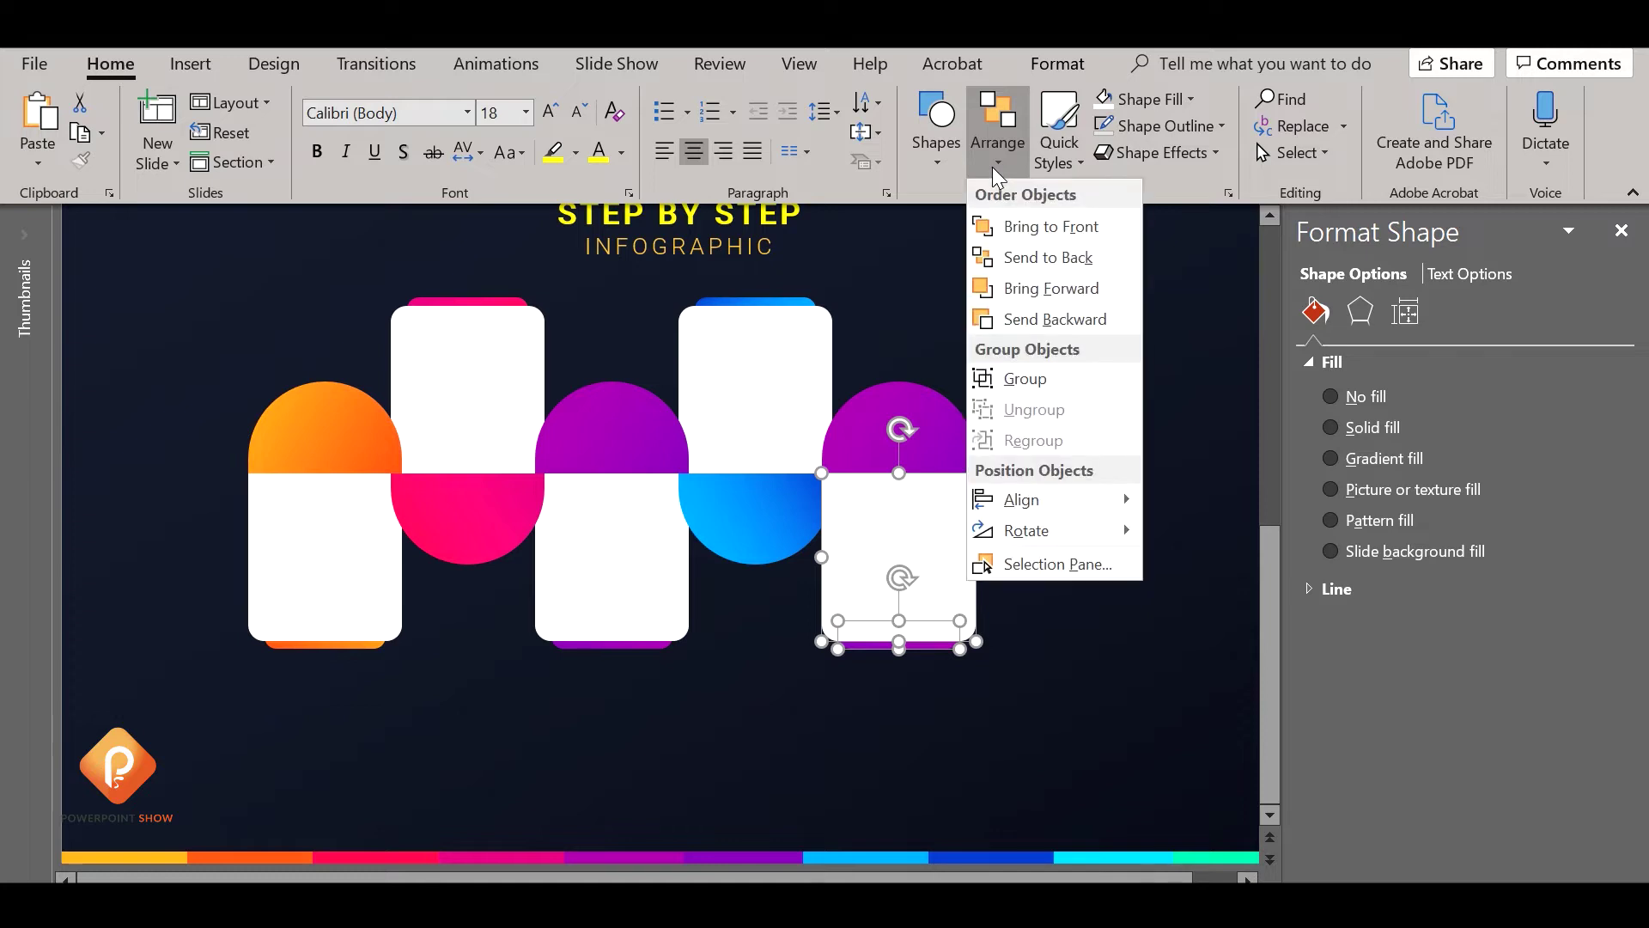
click(1029, 260)
click(1050, 457)
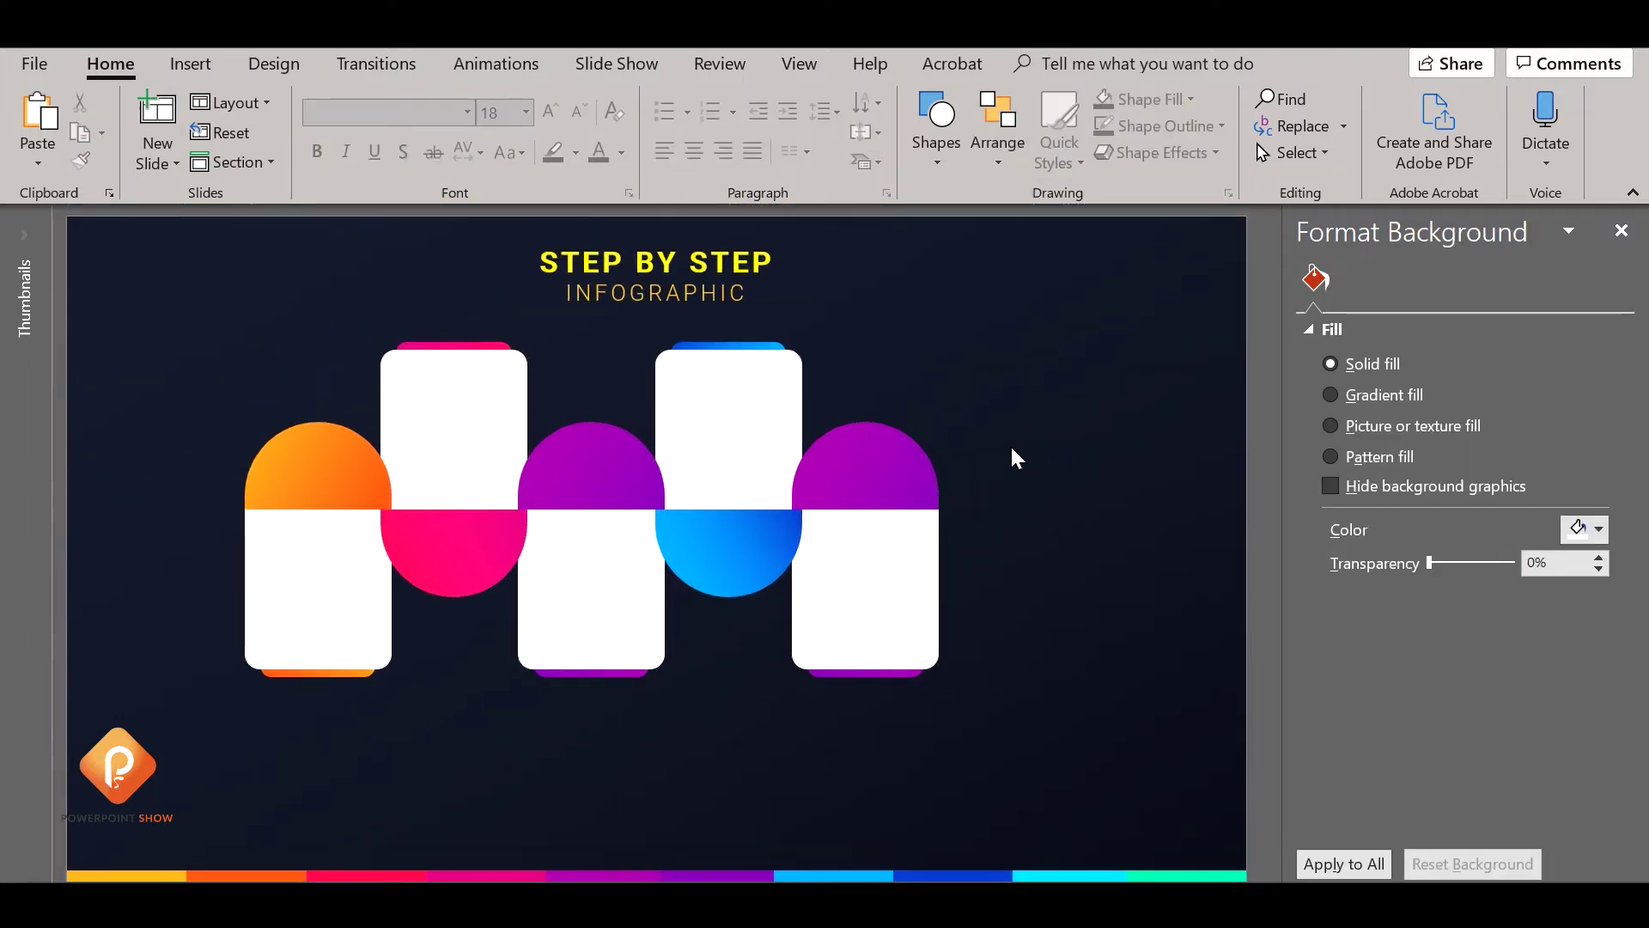
Set the new half-circle's gradient stops to sampled cyan and green
click(899, 451)
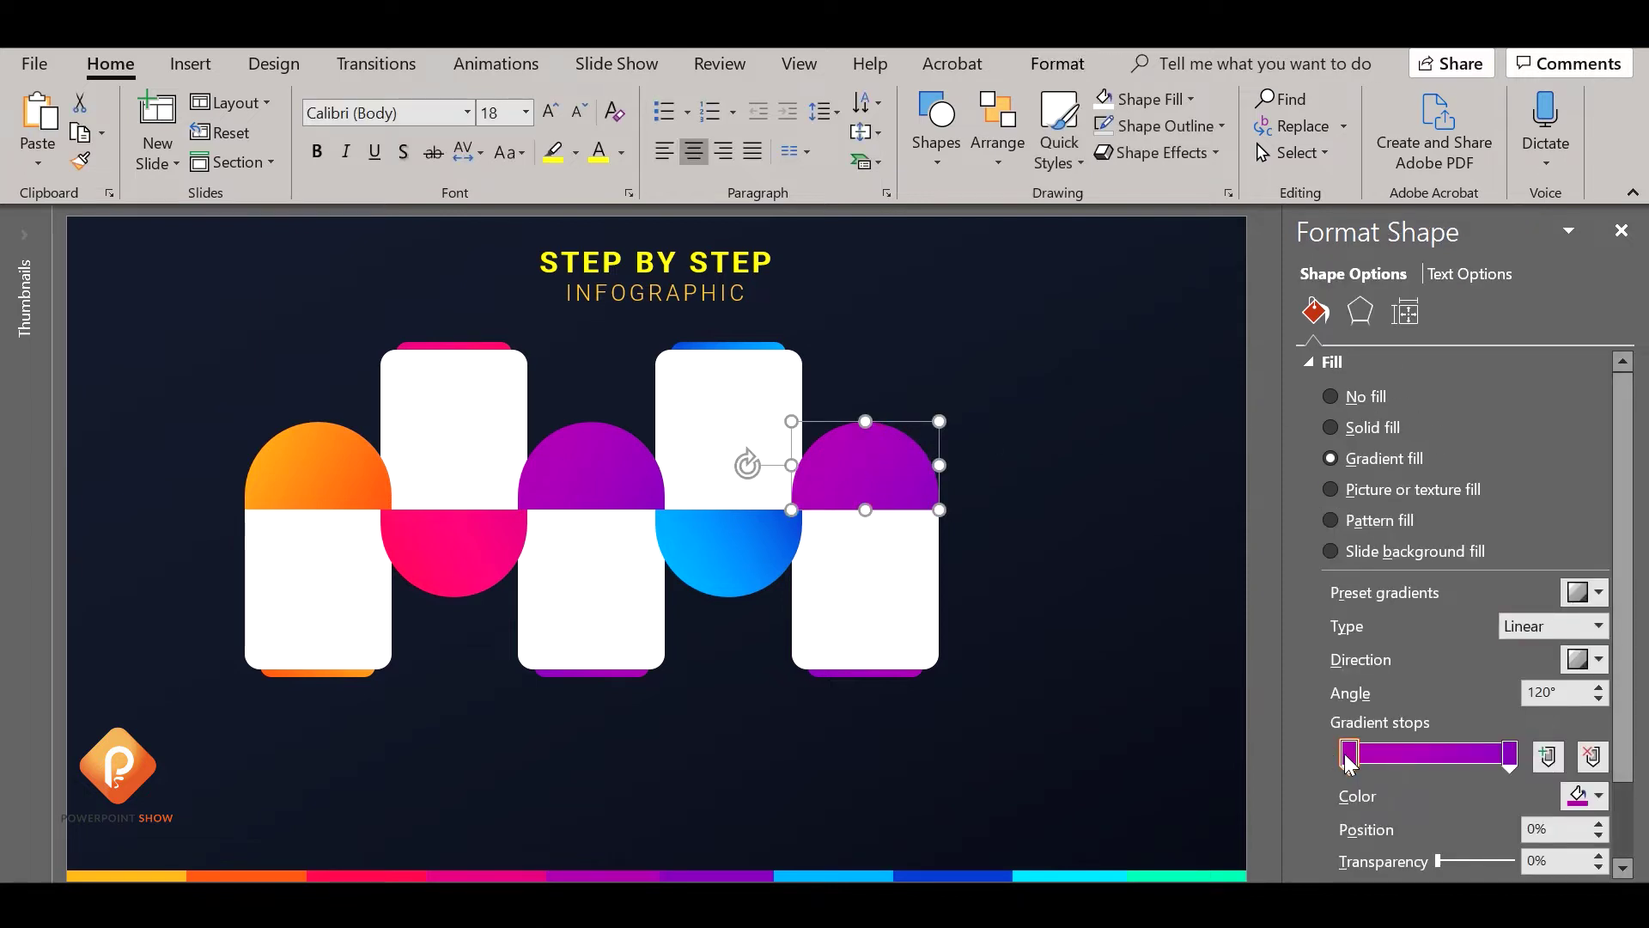
click(1348, 754)
click(1600, 805)
click(1512, 775)
click(1080, 870)
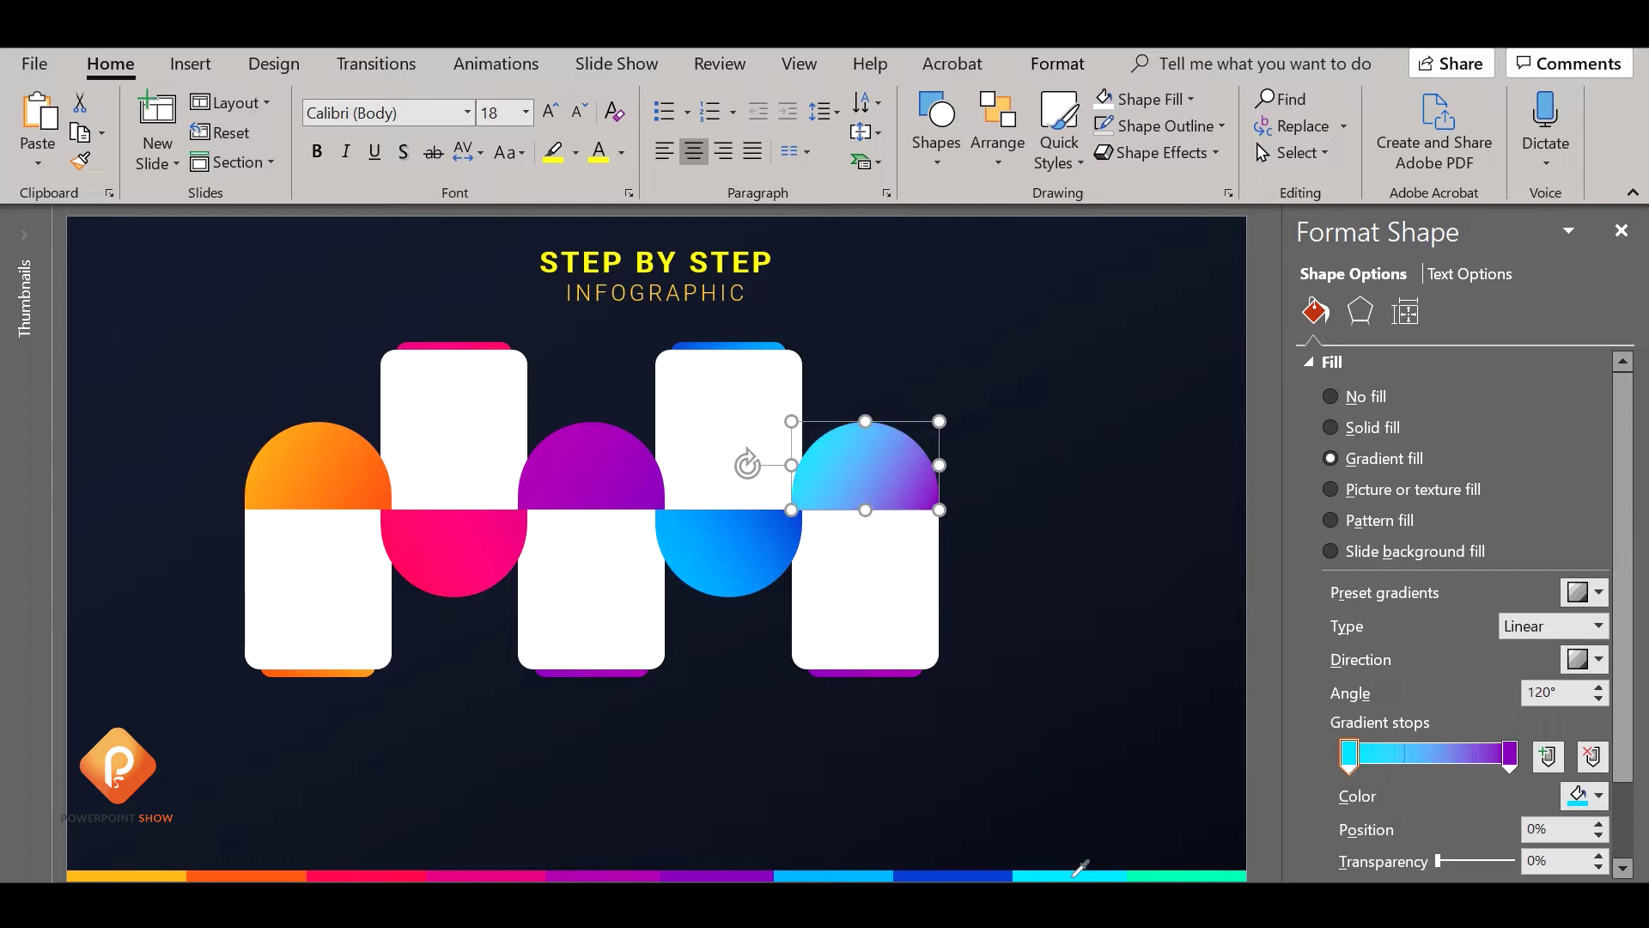
click(1510, 754)
click(1599, 797)
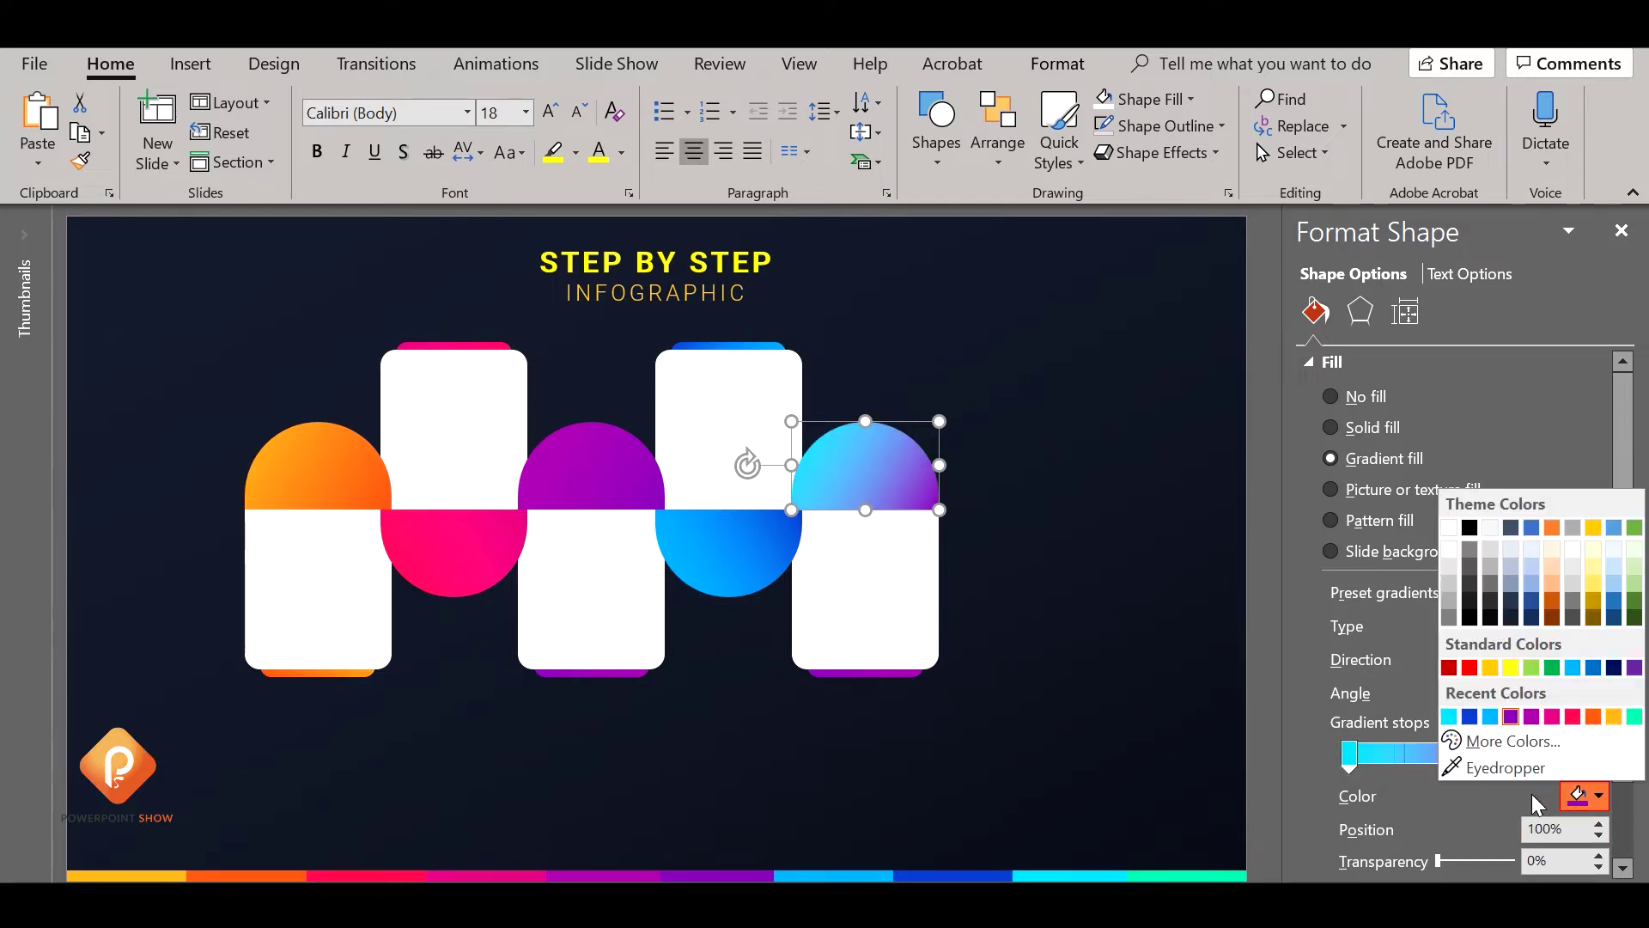
click(1512, 775)
click(1176, 872)
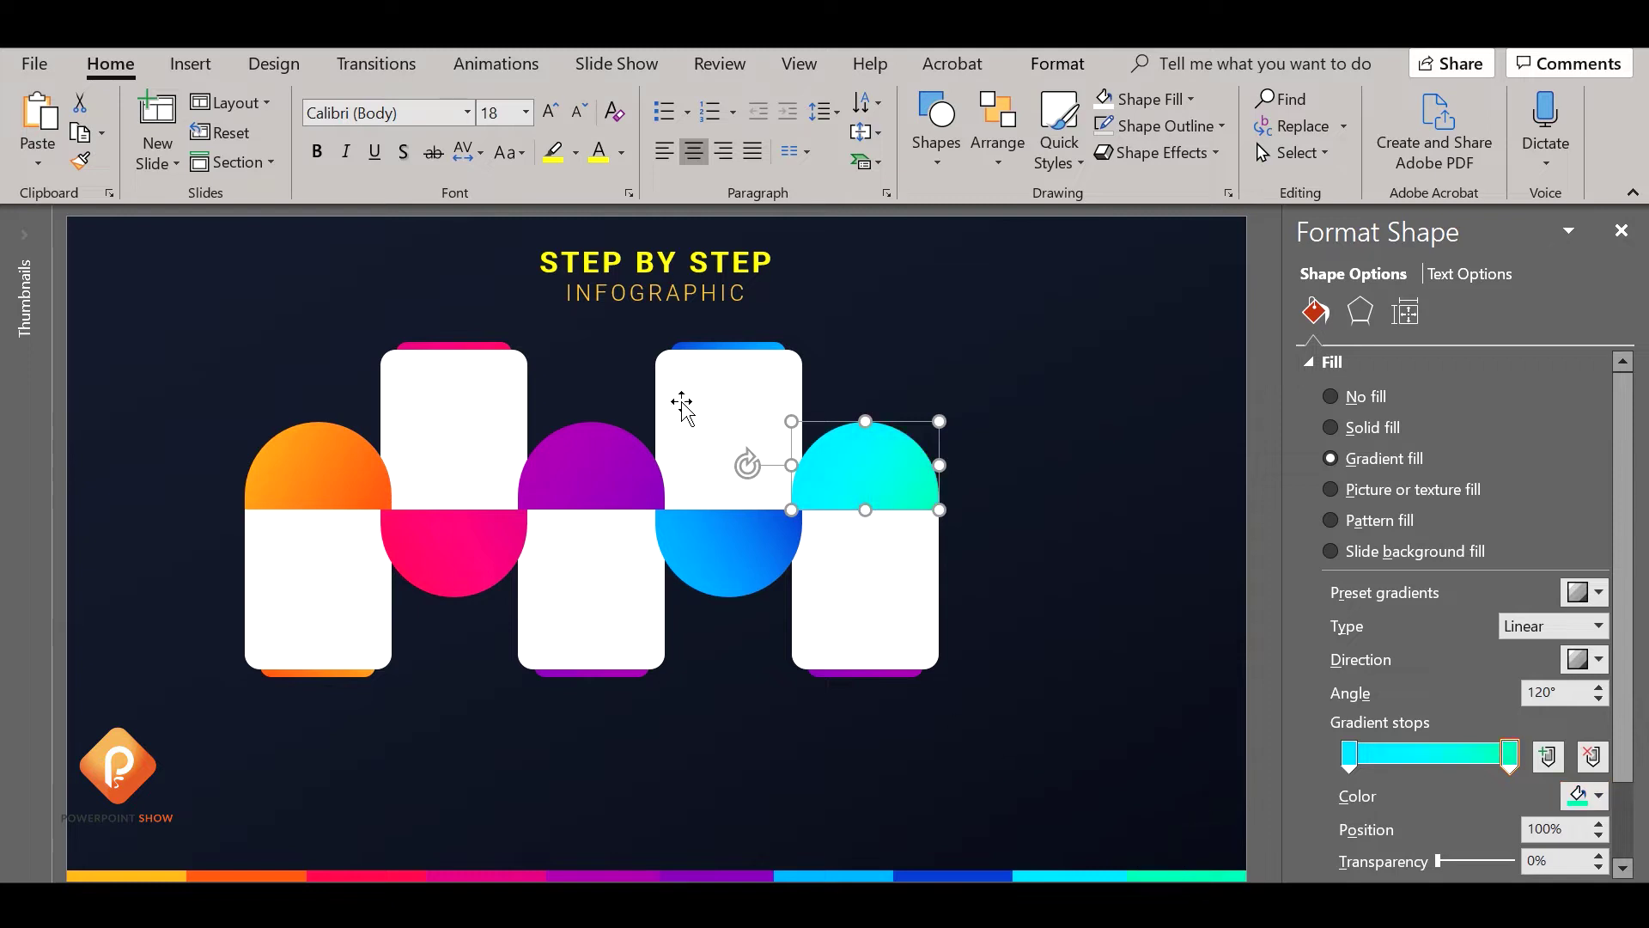
Format-paint the cyan-green gradient onto the bottom strip and close the formatting pane
click(78, 171)
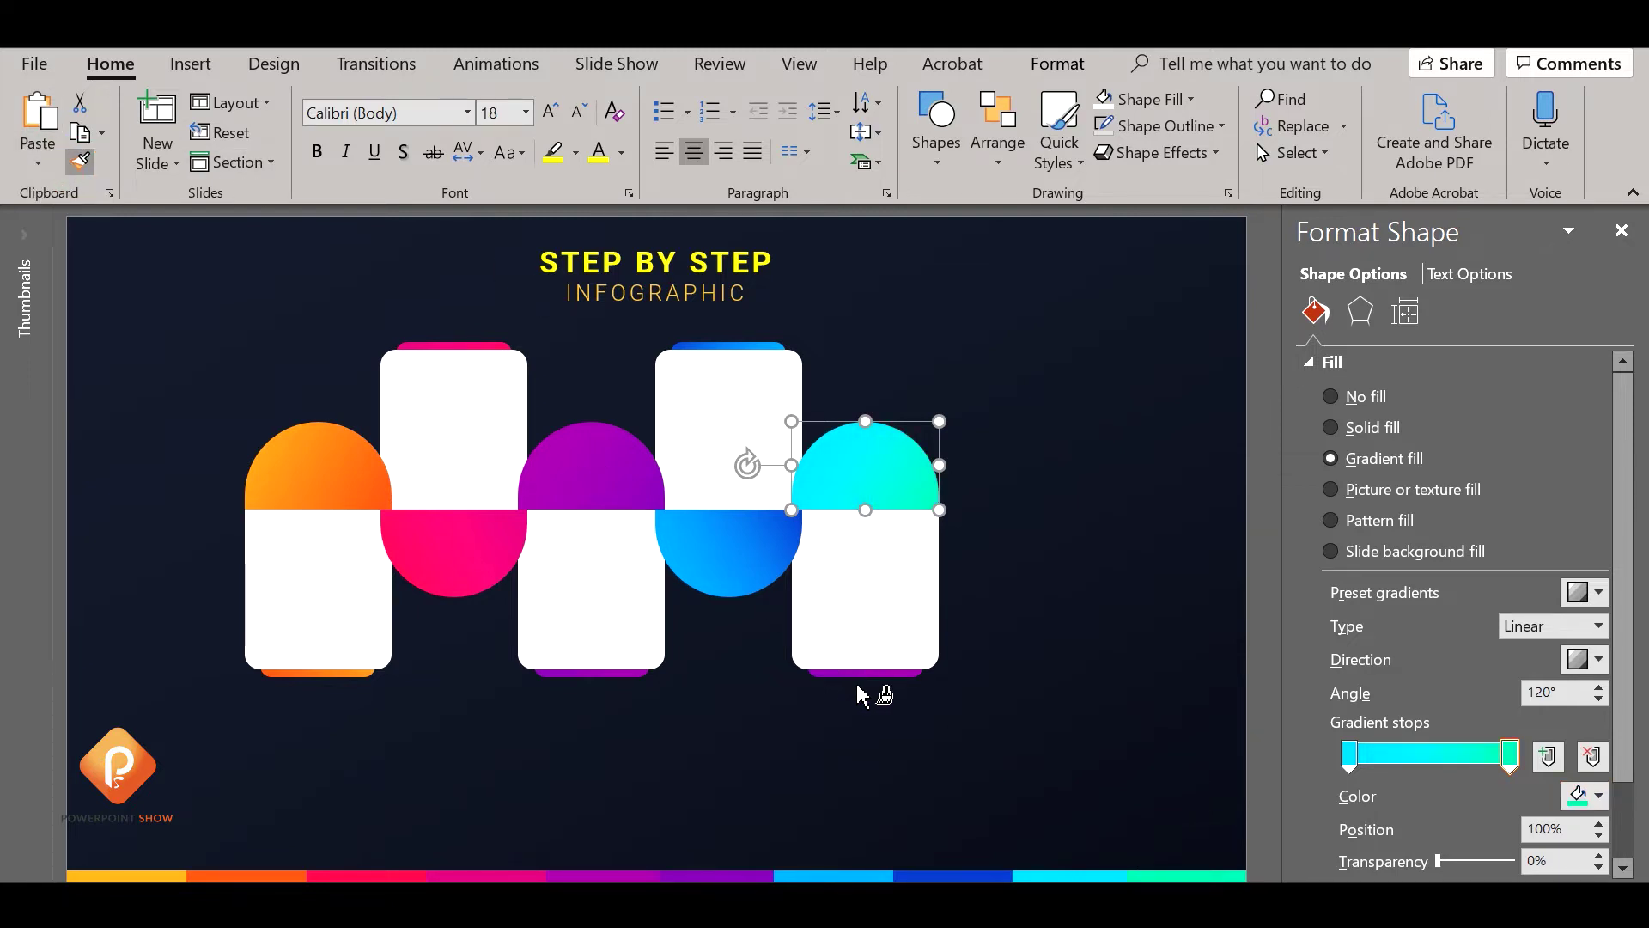
click(863, 674)
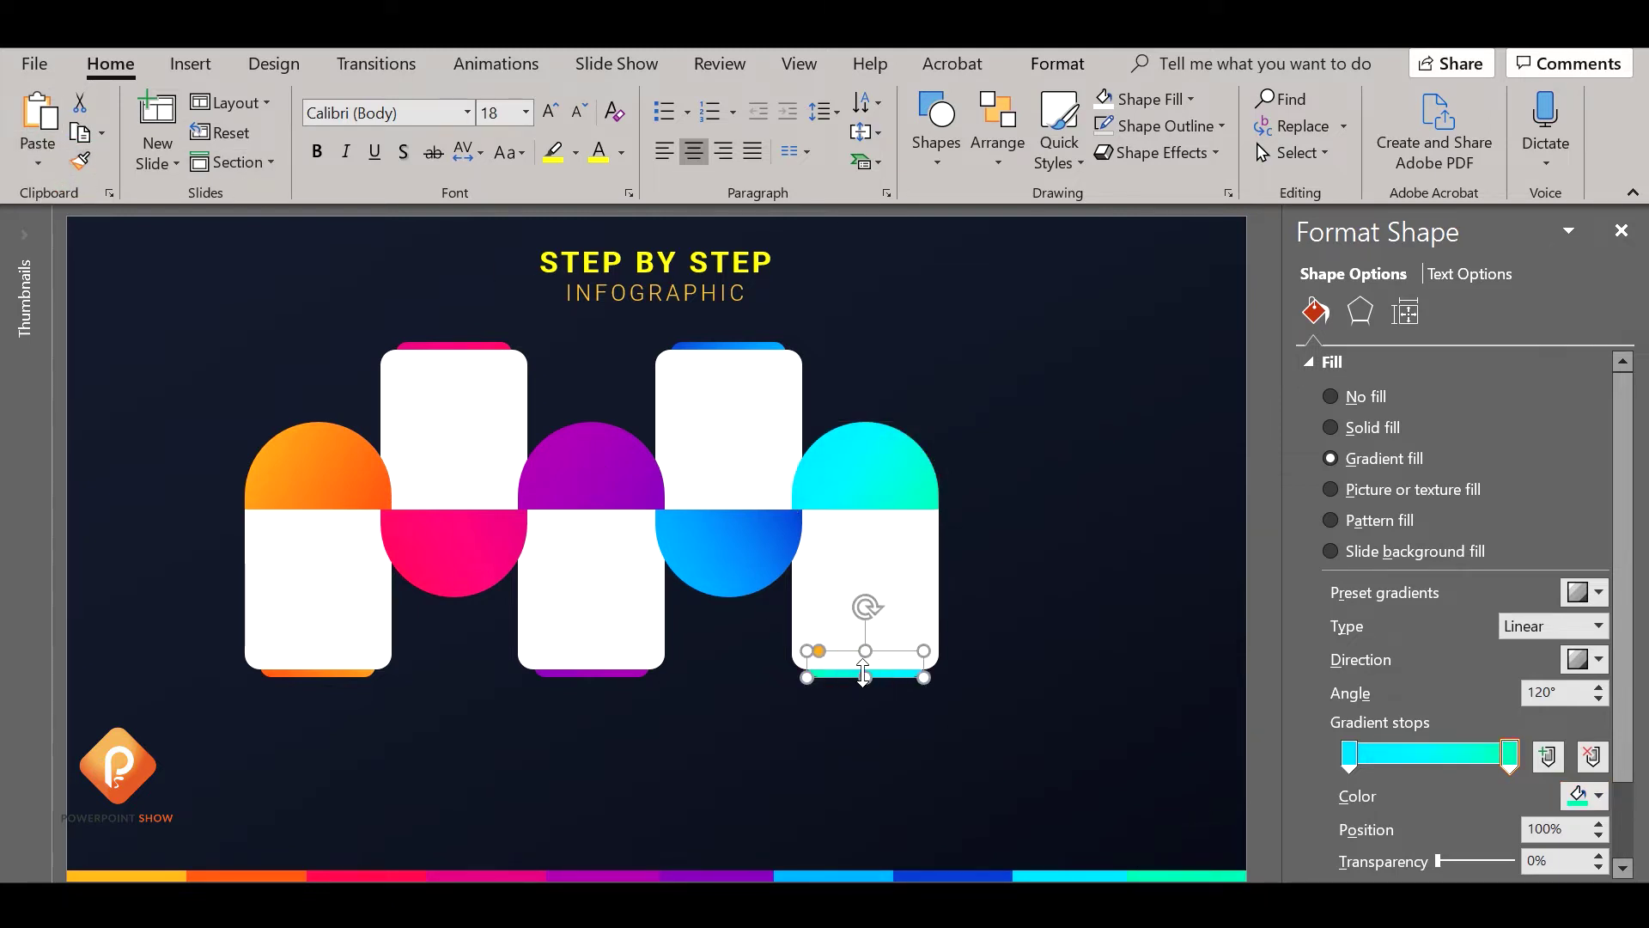
click(1079, 658)
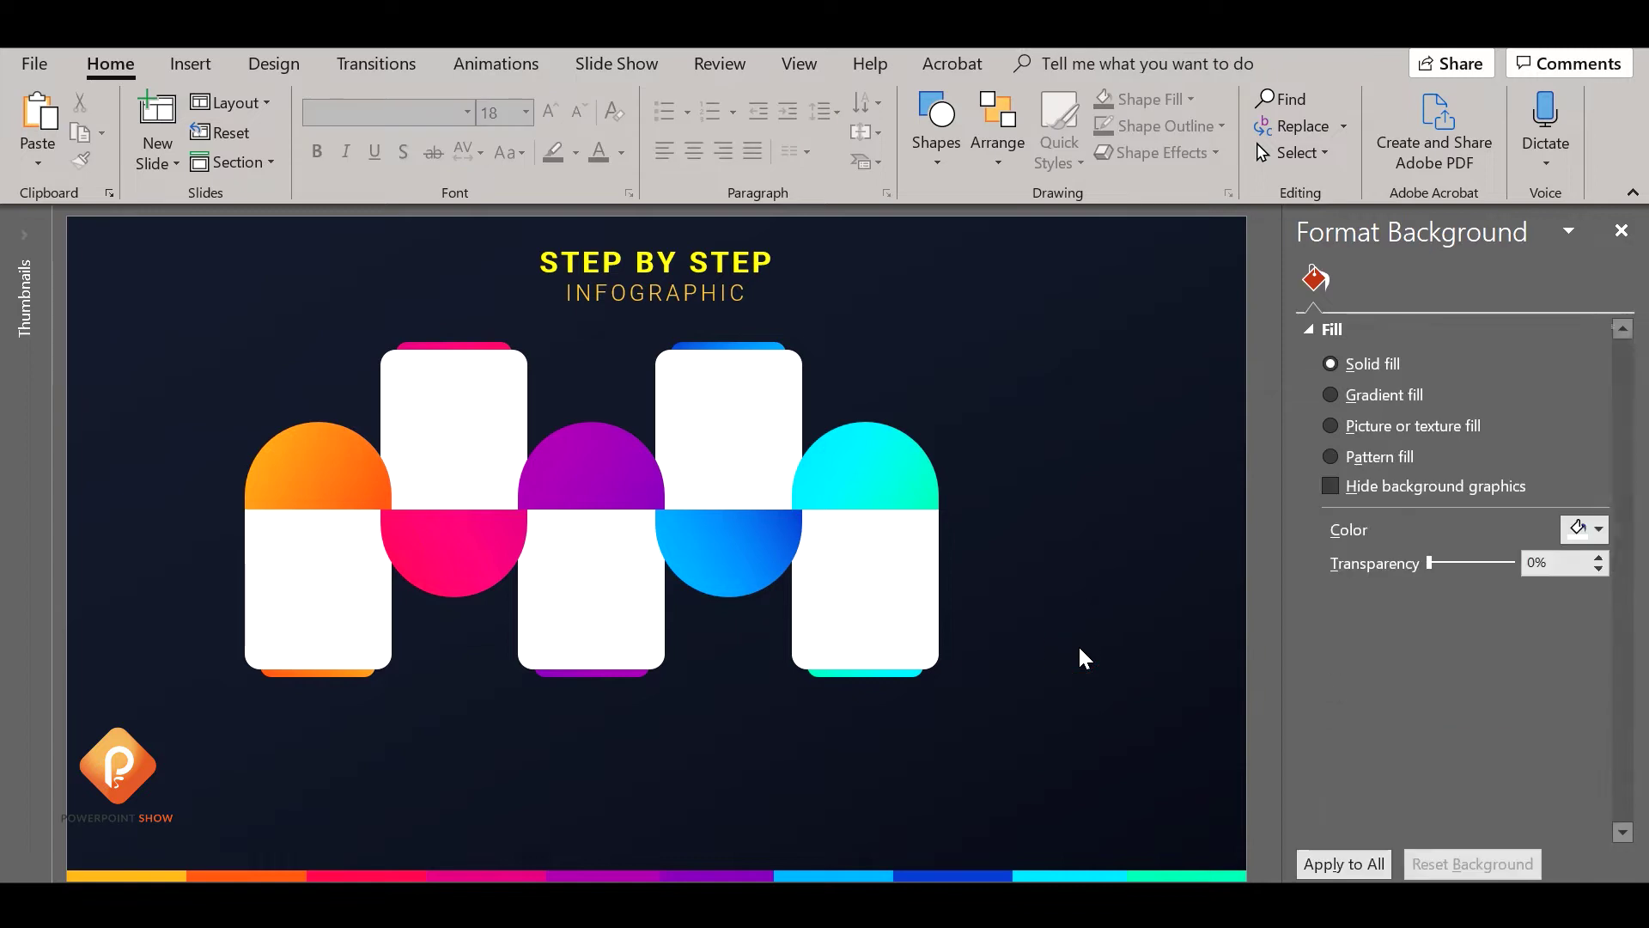
click(1620, 230)
Distribute the orange, pink, purple, blue and cyan half-circles horizontally
click(548, 477)
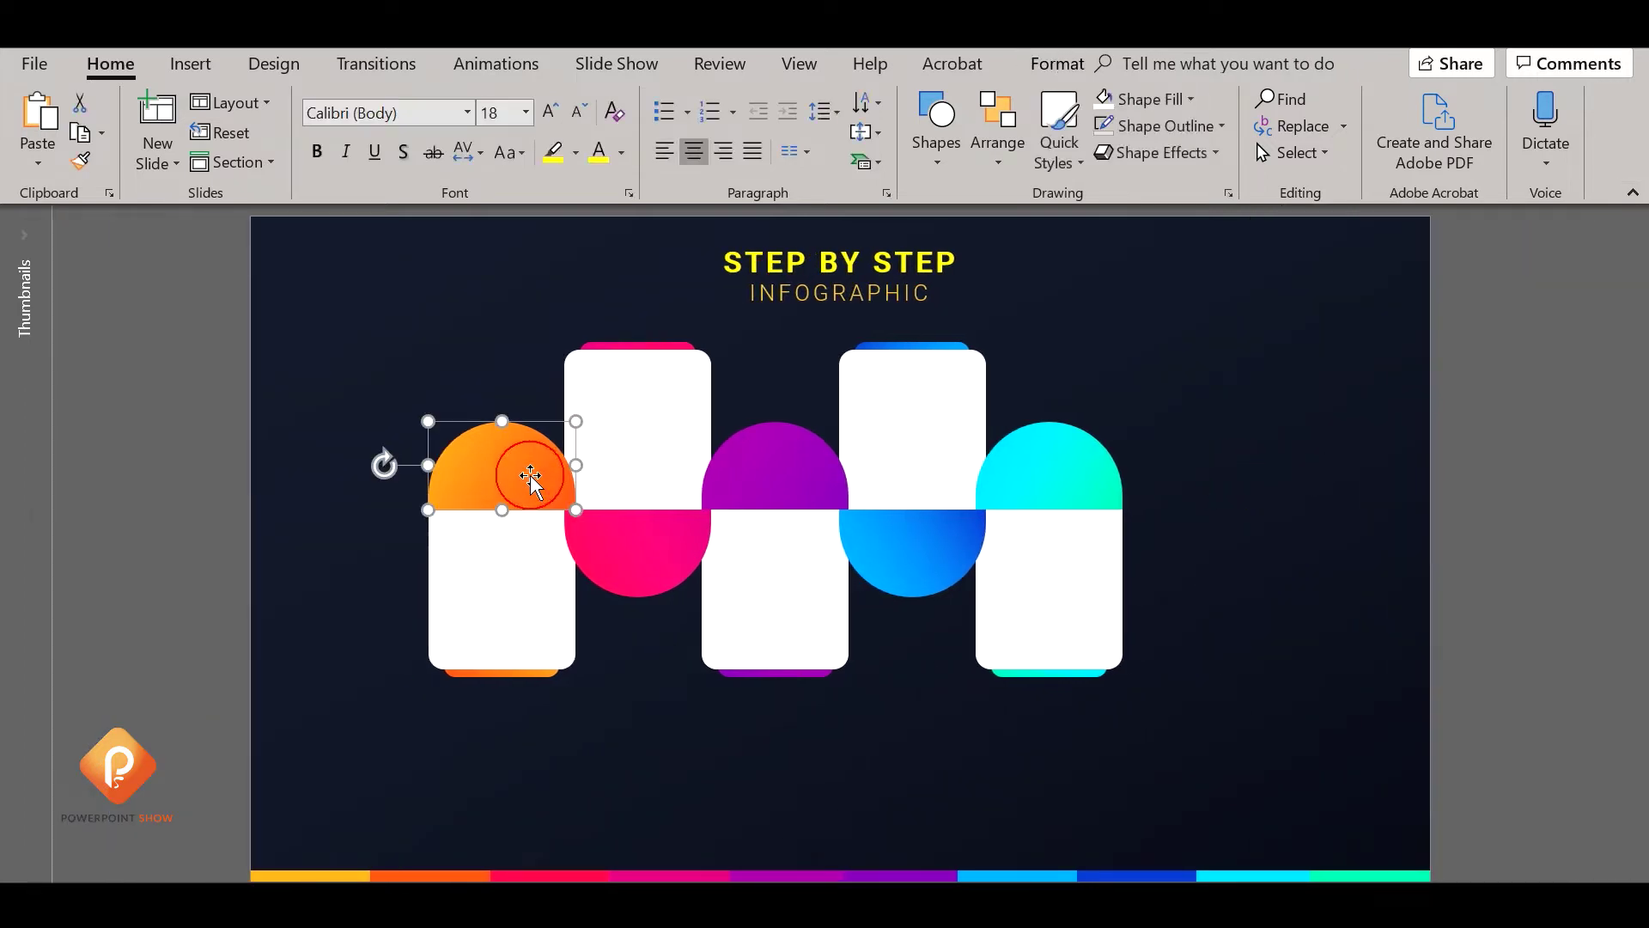
shift+click(679, 537)
shift+click(778, 489)
shift+click(884, 545)
shift+click(1093, 471)
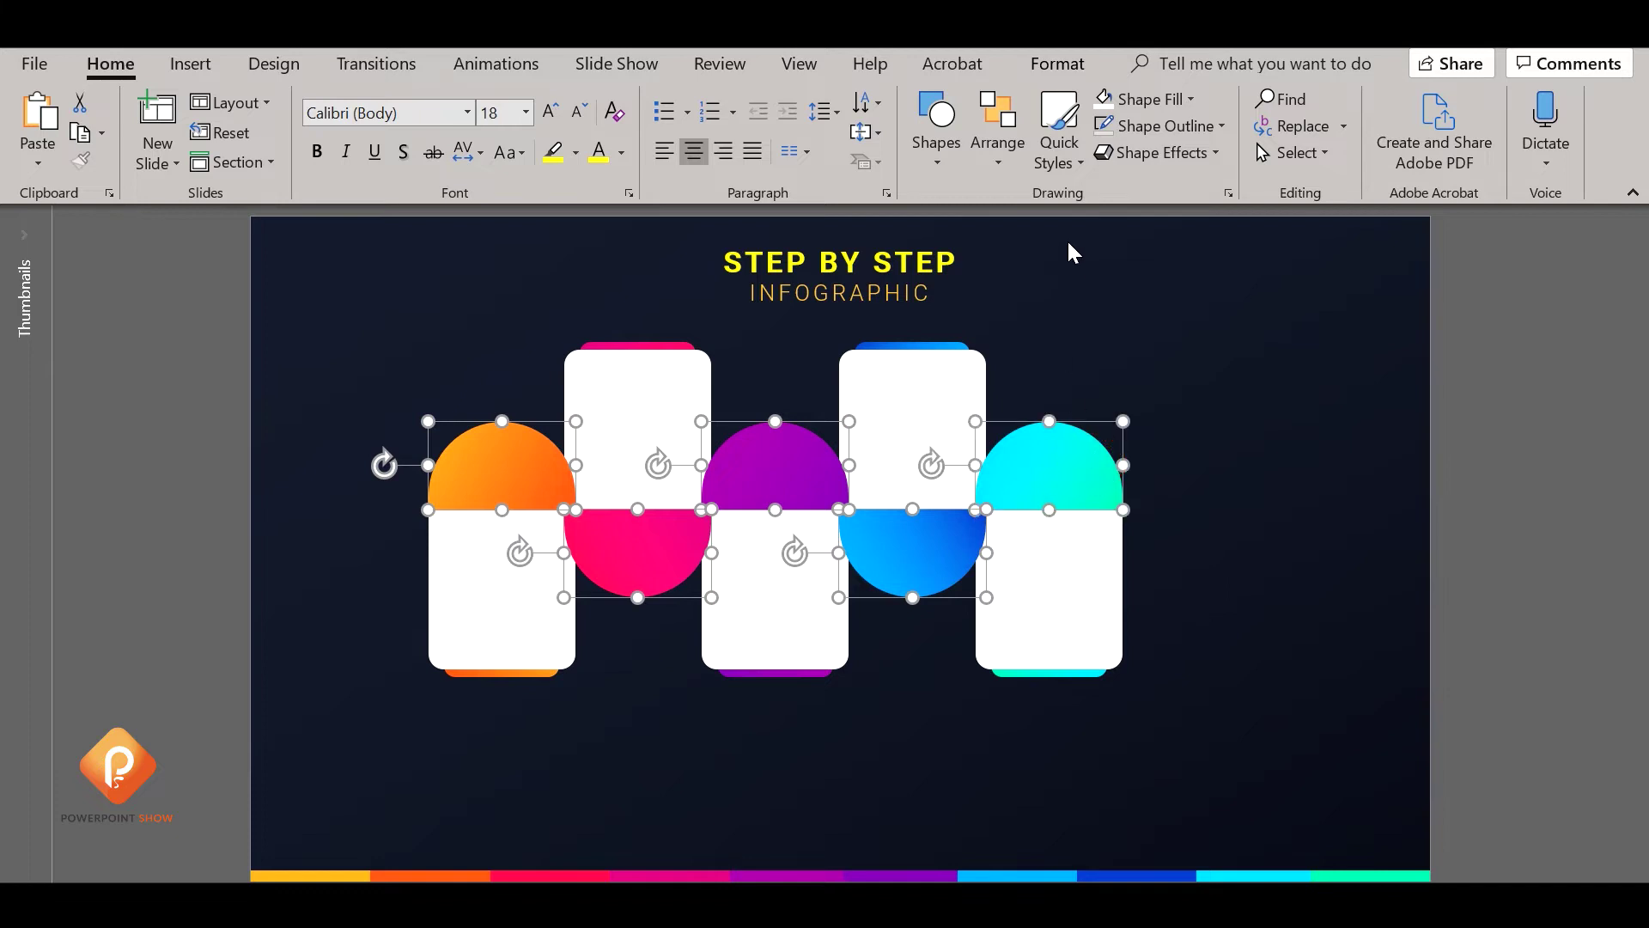
click(999, 150)
mouse_move(1022, 500)
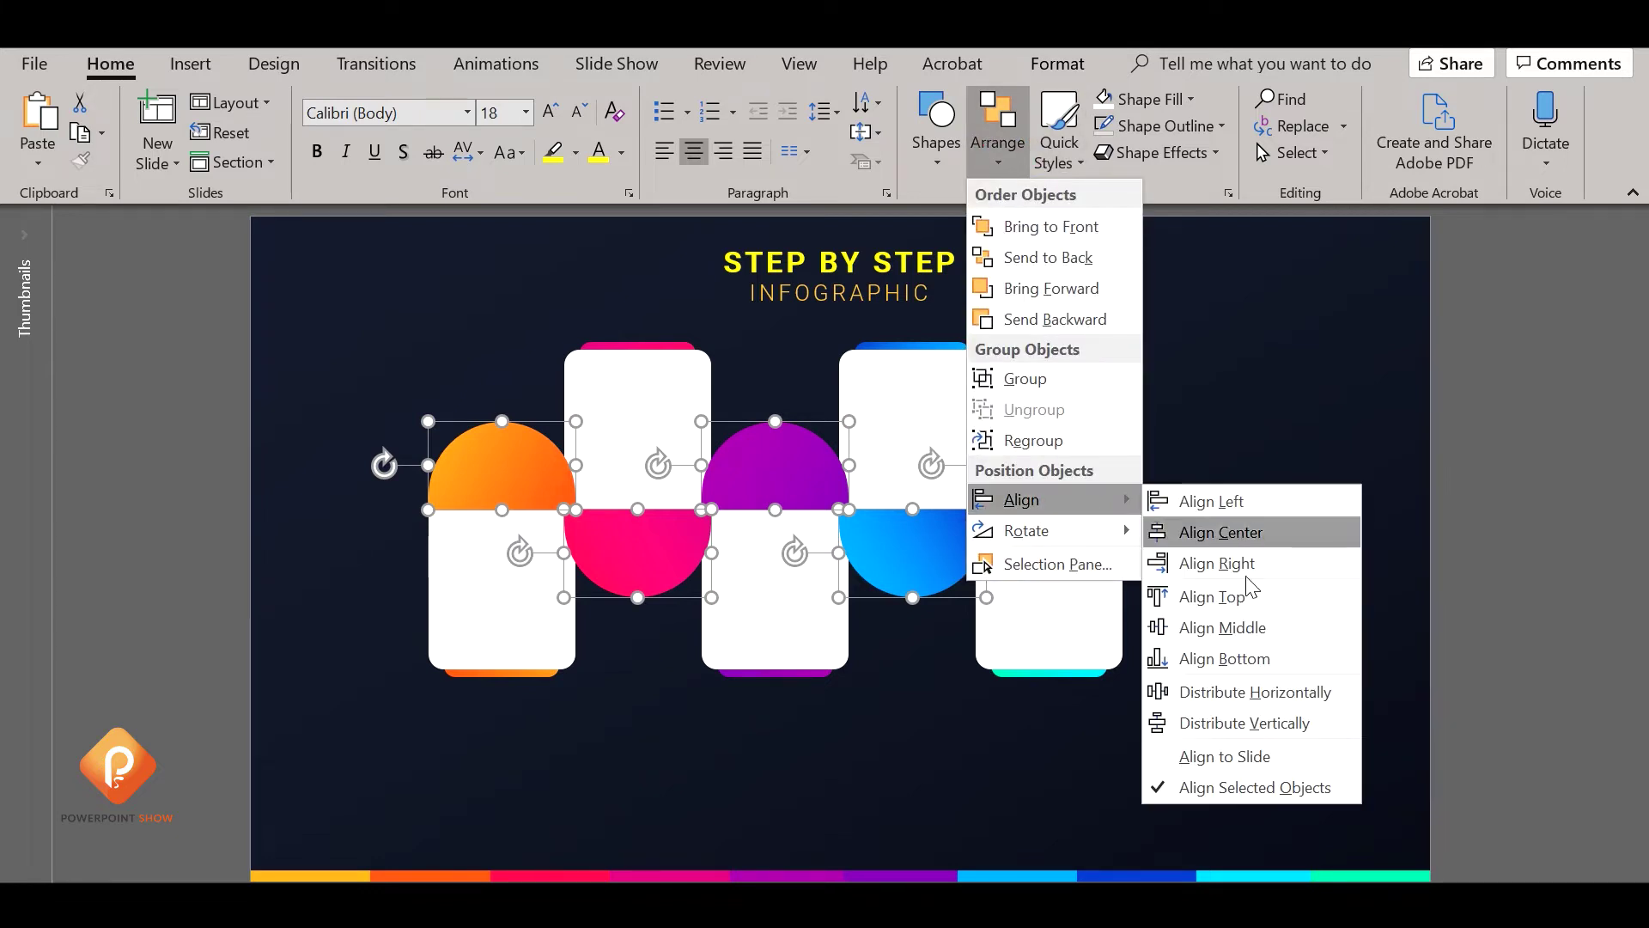
click(1271, 689)
click(1235, 543)
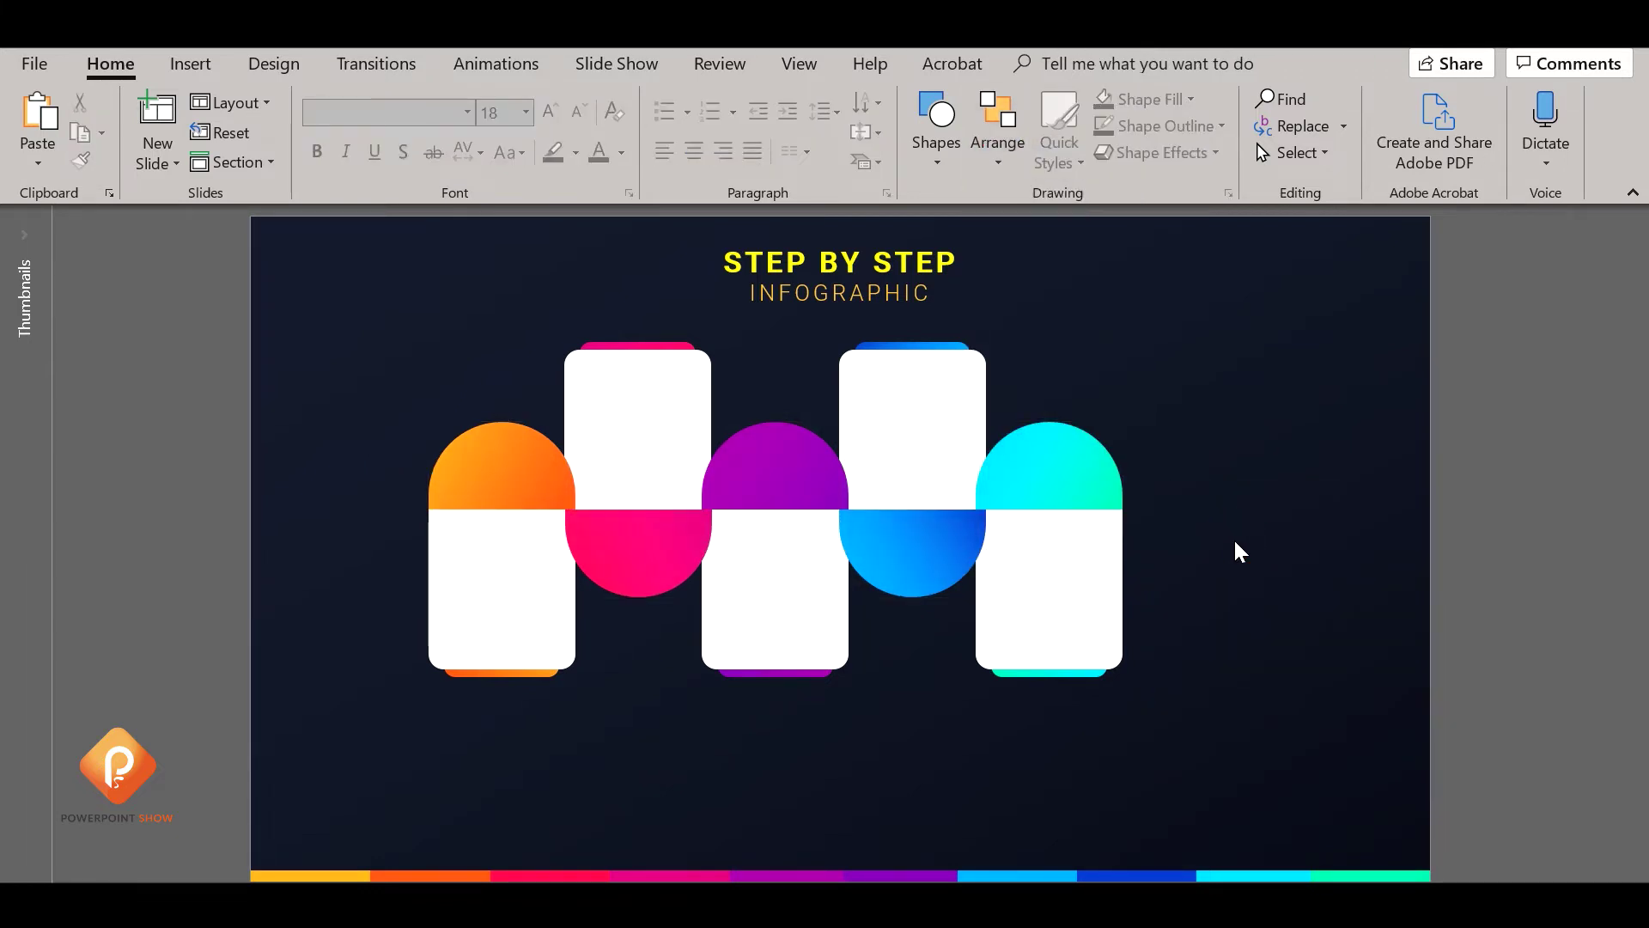
Move the whole infographic down and right toward the slide centre
drag(230, 306, 1258, 814)
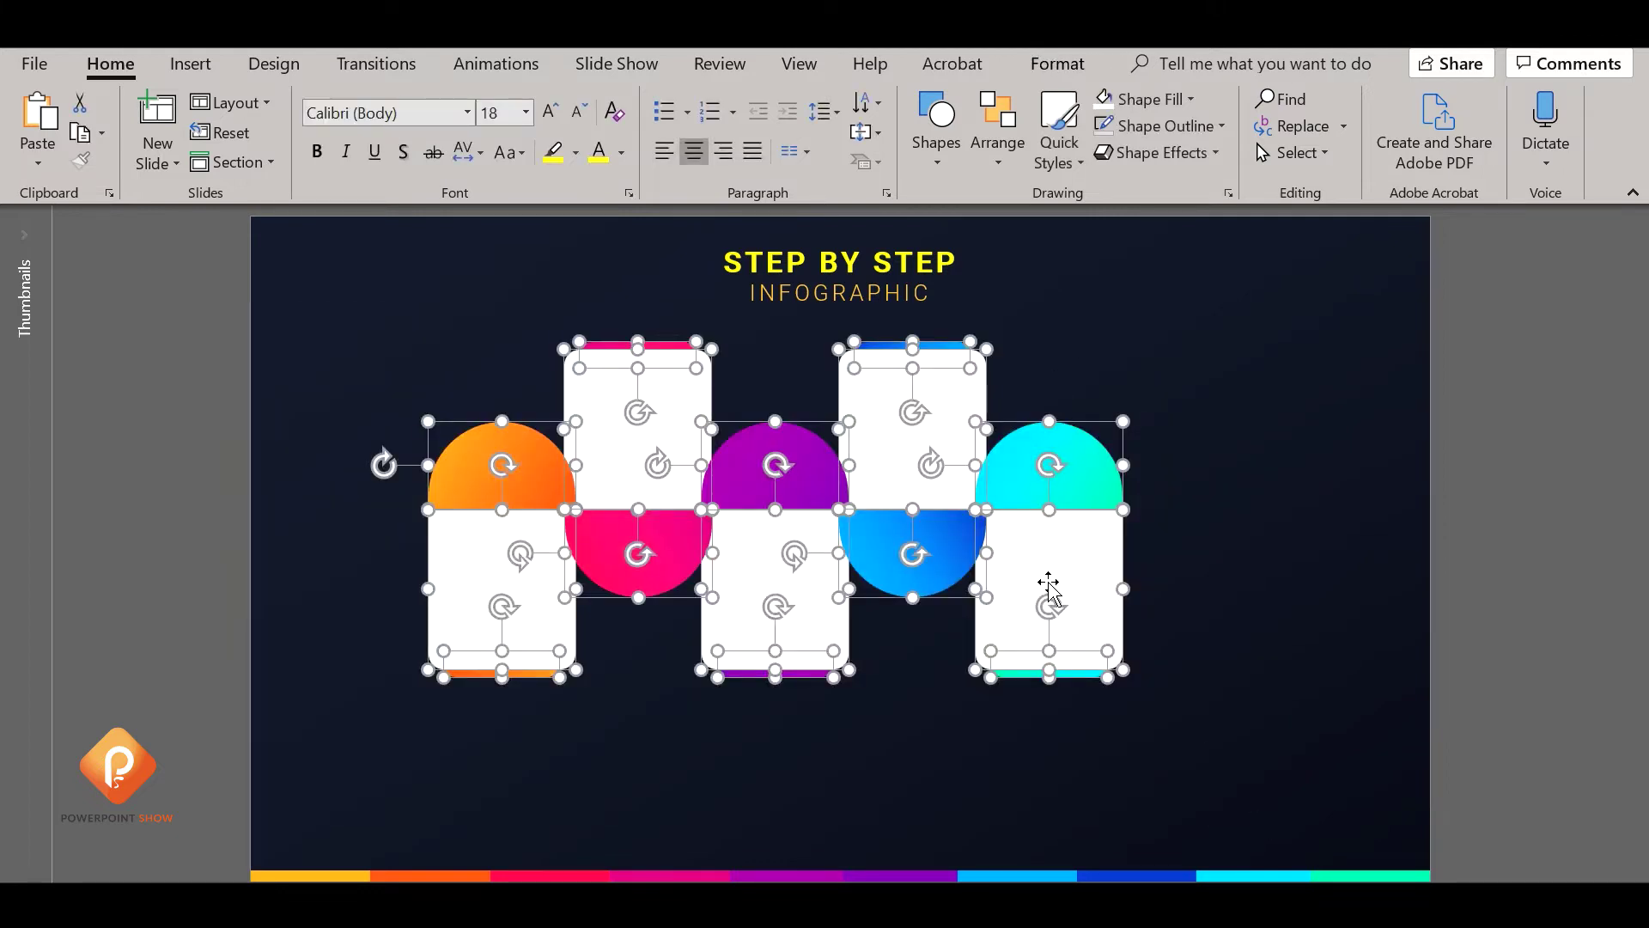
drag(1048, 583, 1105, 624)
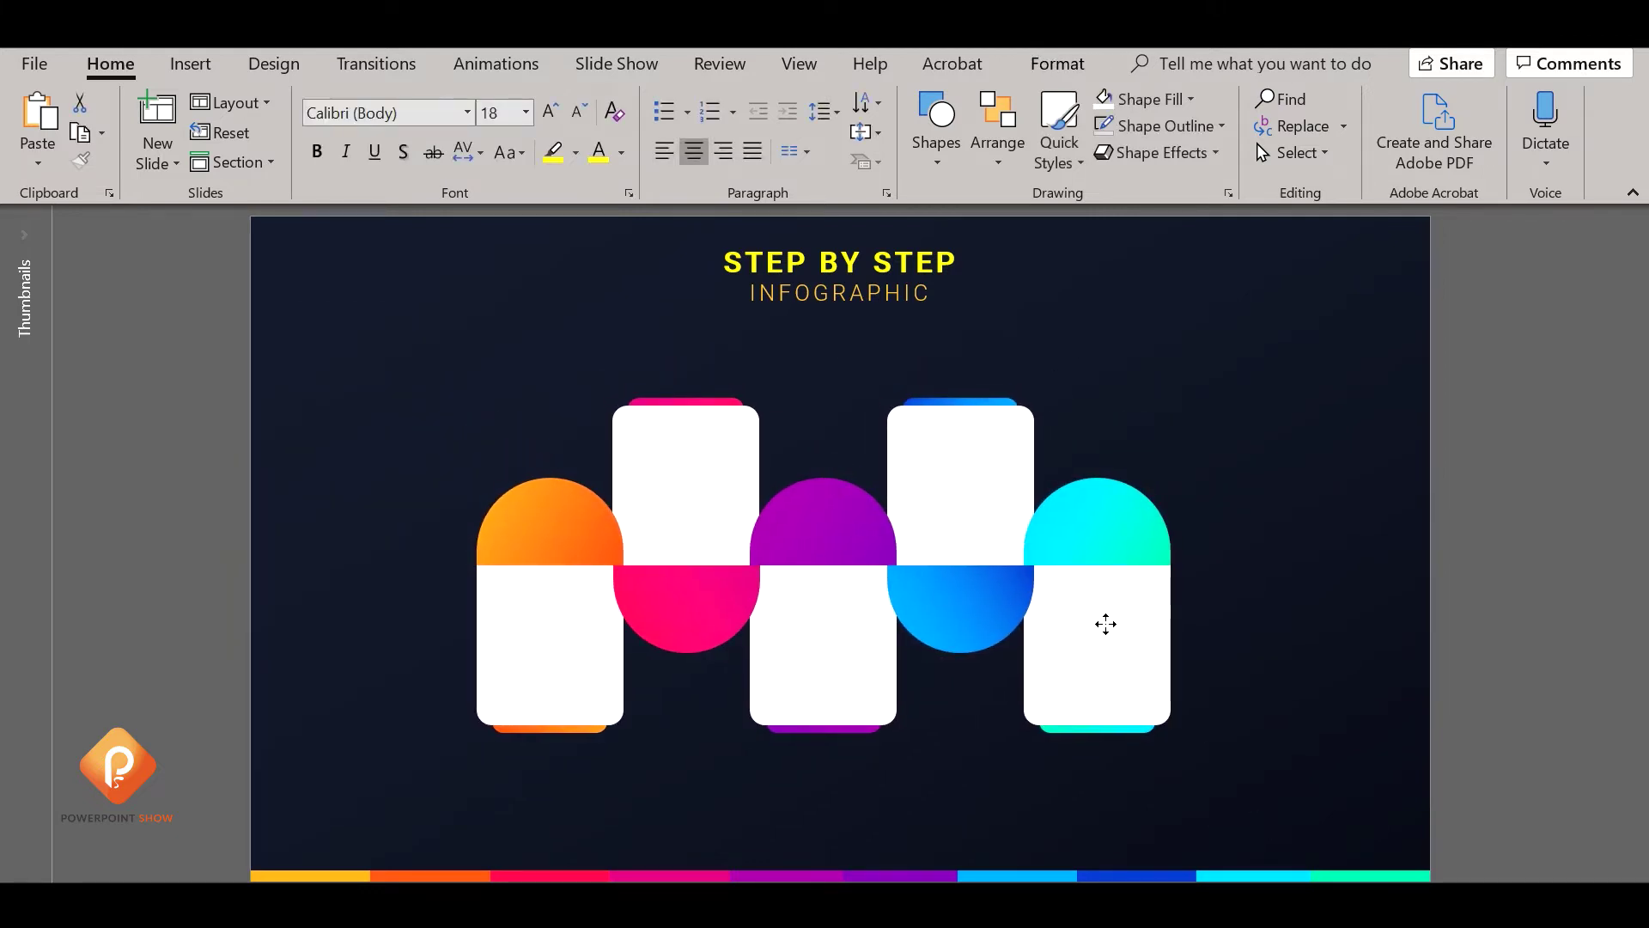
drag(1105, 625, 1119, 627)
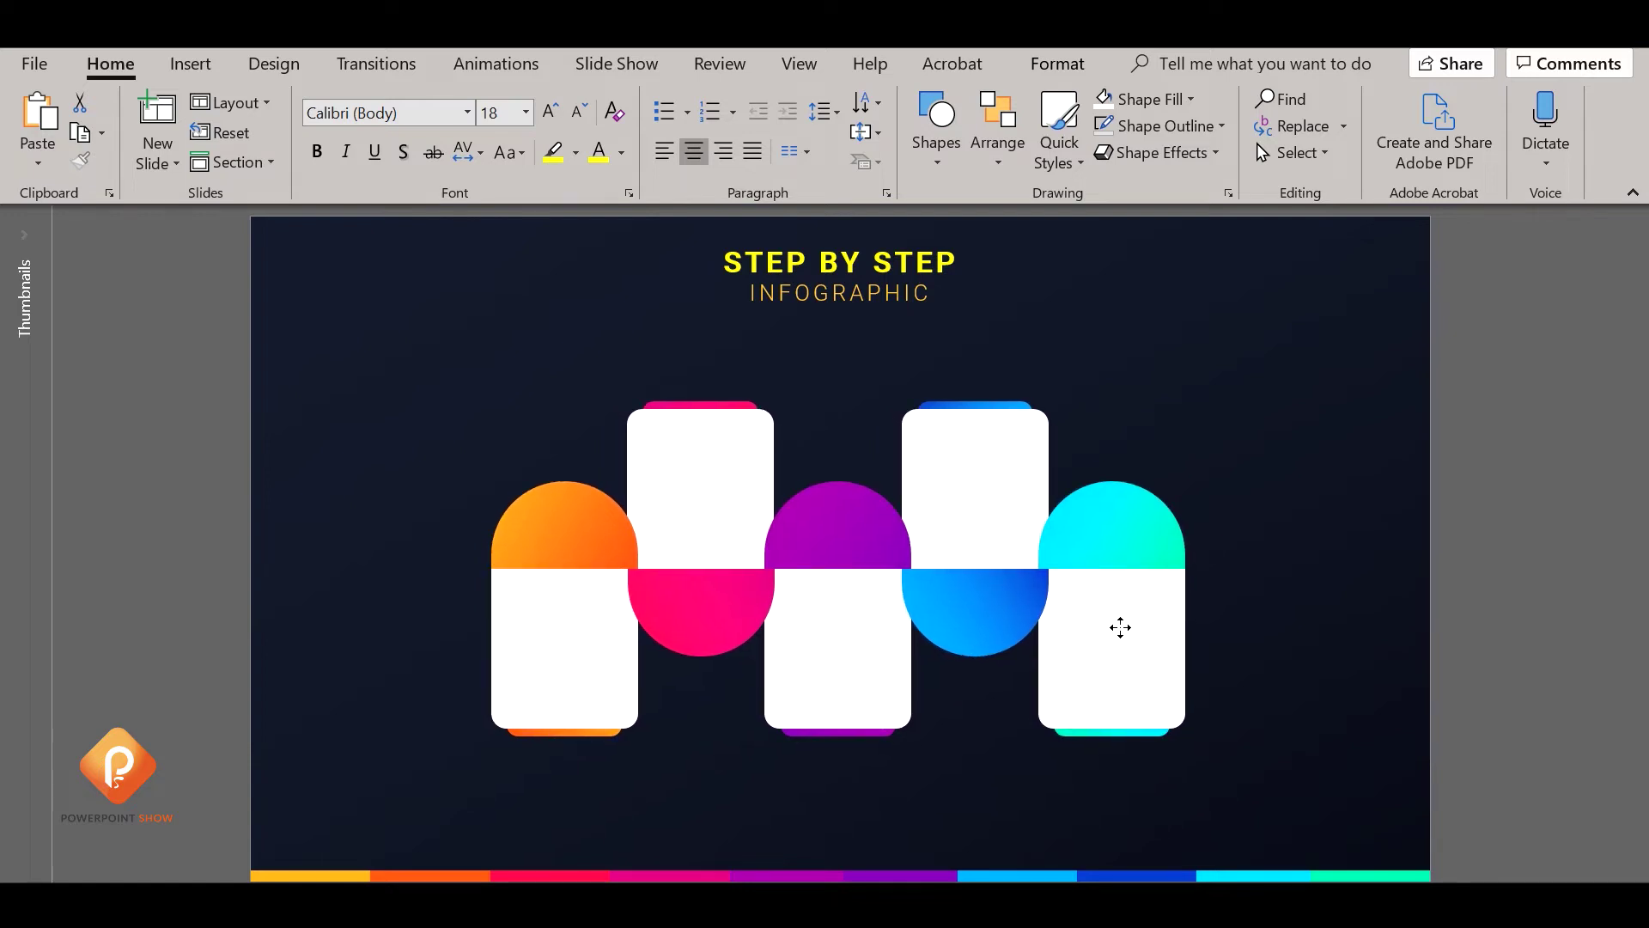
click(1240, 557)
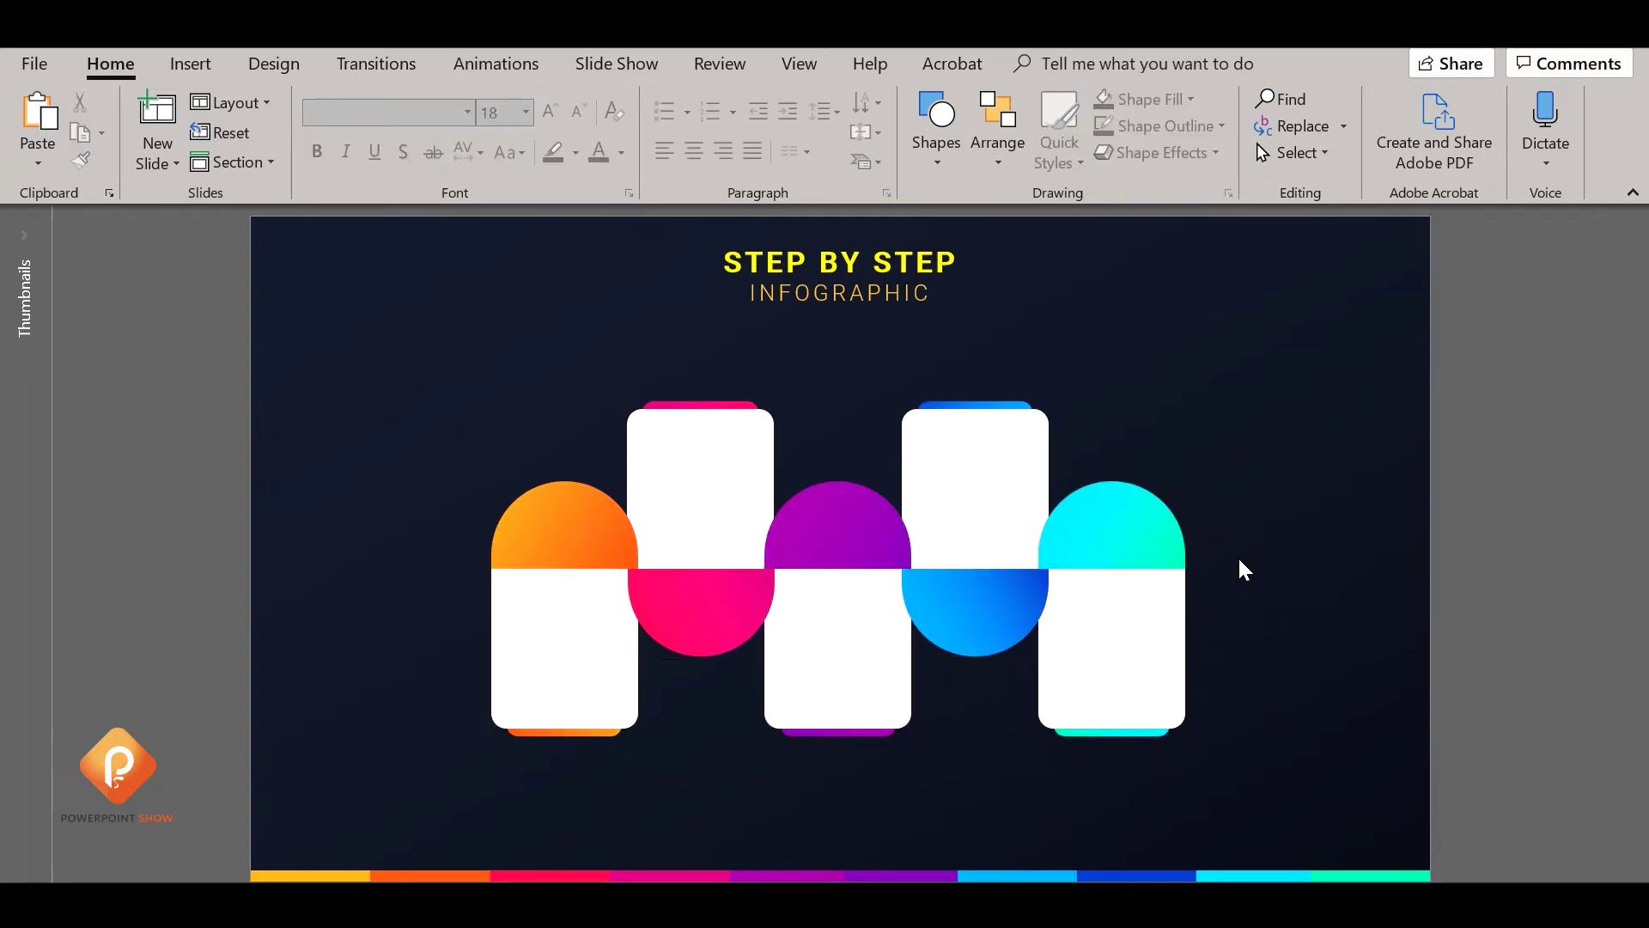
Draw a white, outline-free circle inside the orange half-circle
click(946, 146)
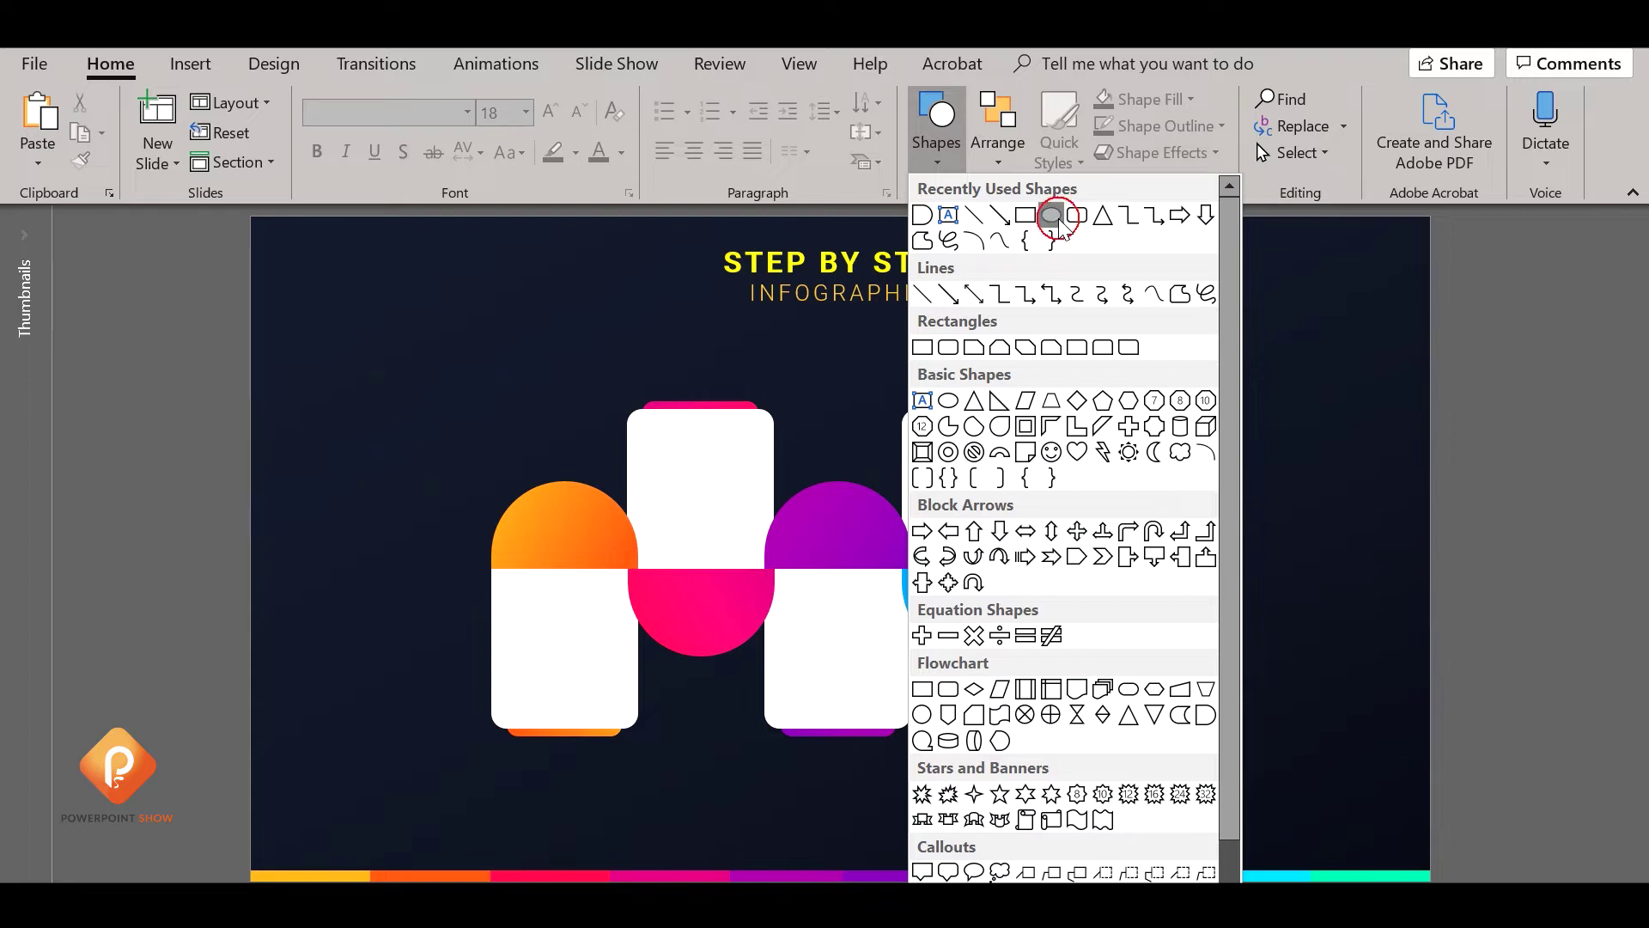
click(1051, 214)
mouse_move(1141, 411)
mouse_down()
mouse_move(1233, 503)
mouse_move(597, 555)
mouse_move(573, 540)
mouse_up()
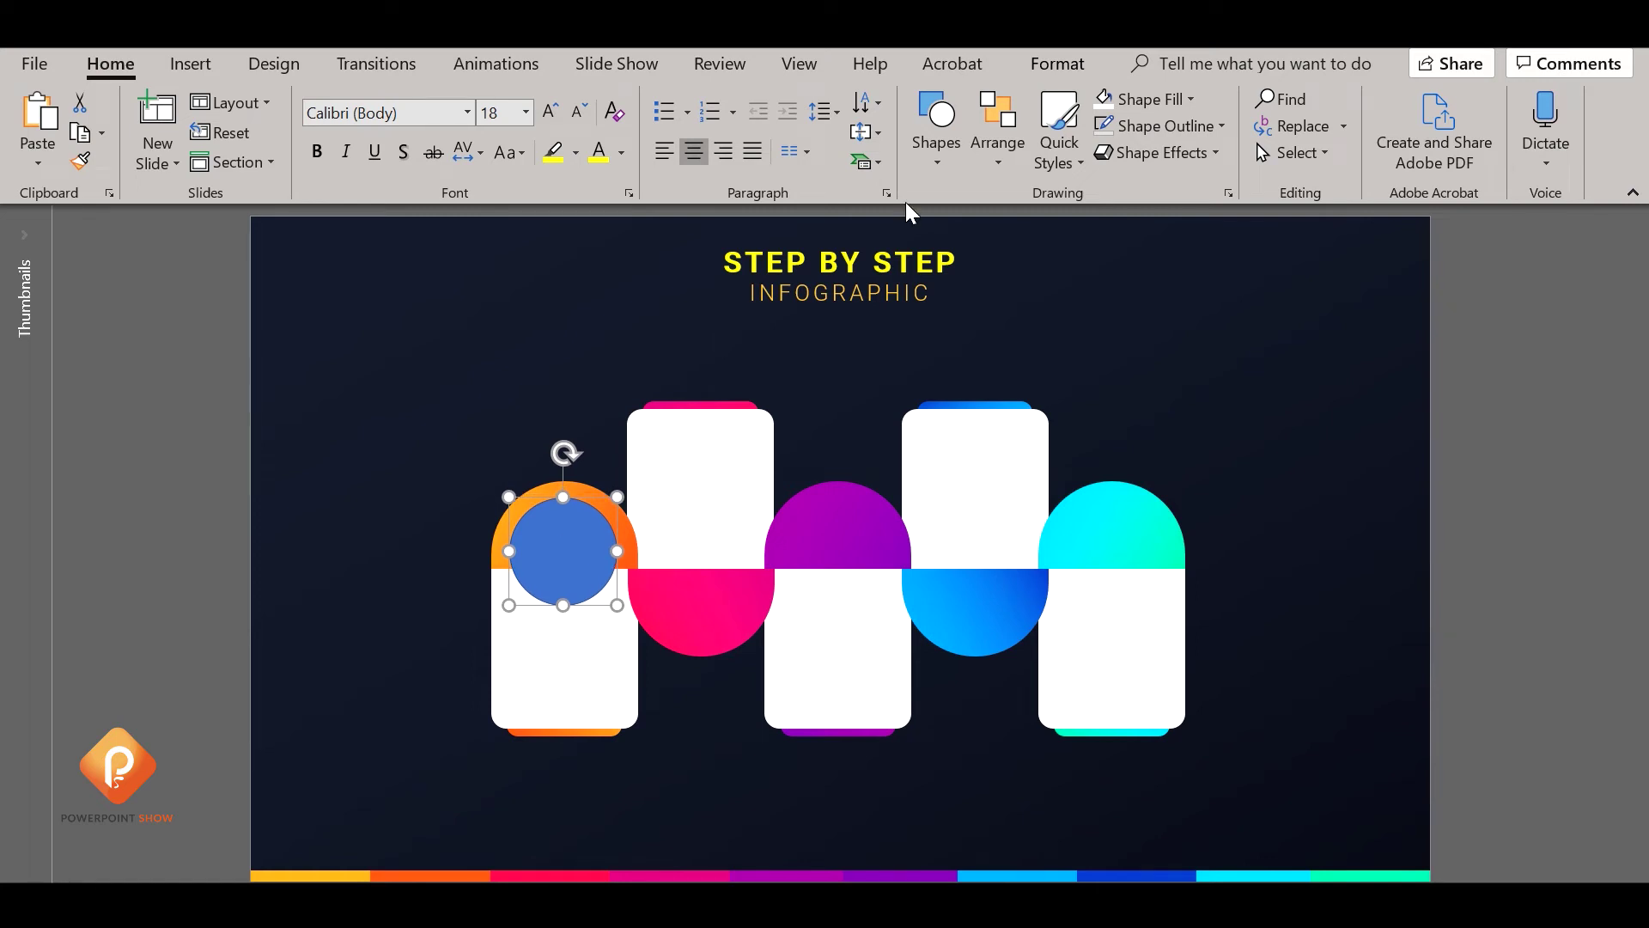
click(1188, 124)
click(1187, 388)
click(1152, 100)
click(1104, 139)
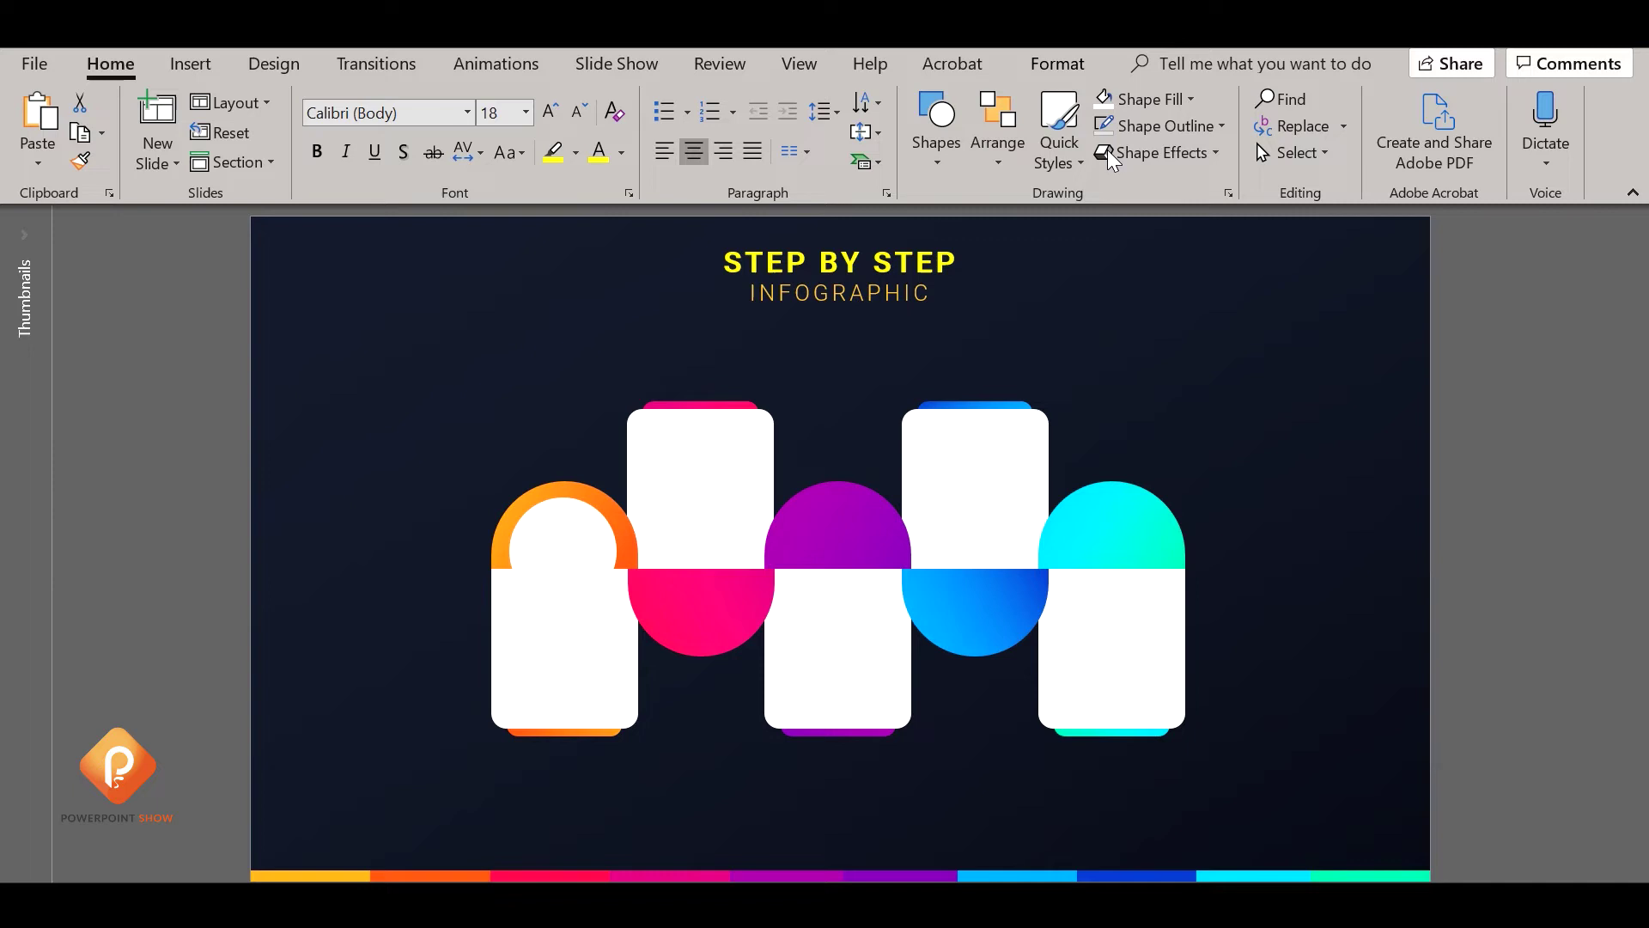
Add an outer shadow to the circle: 75% transparency, 15 pt blur, 10 pt distance
click(1228, 194)
click(1365, 309)
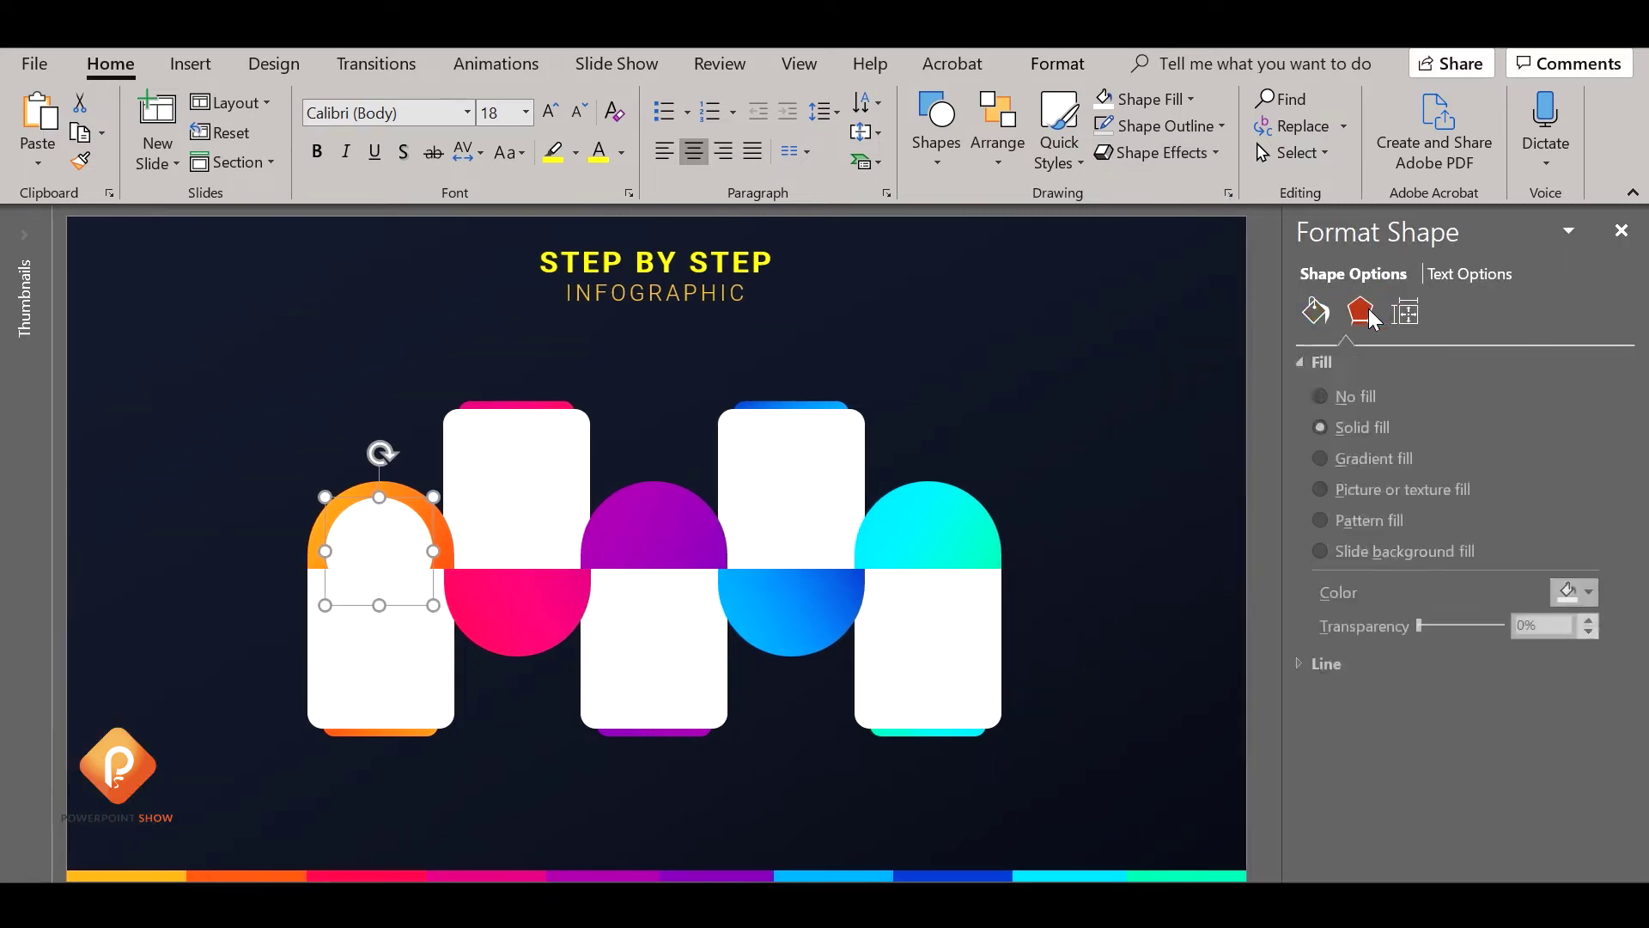
click(1317, 360)
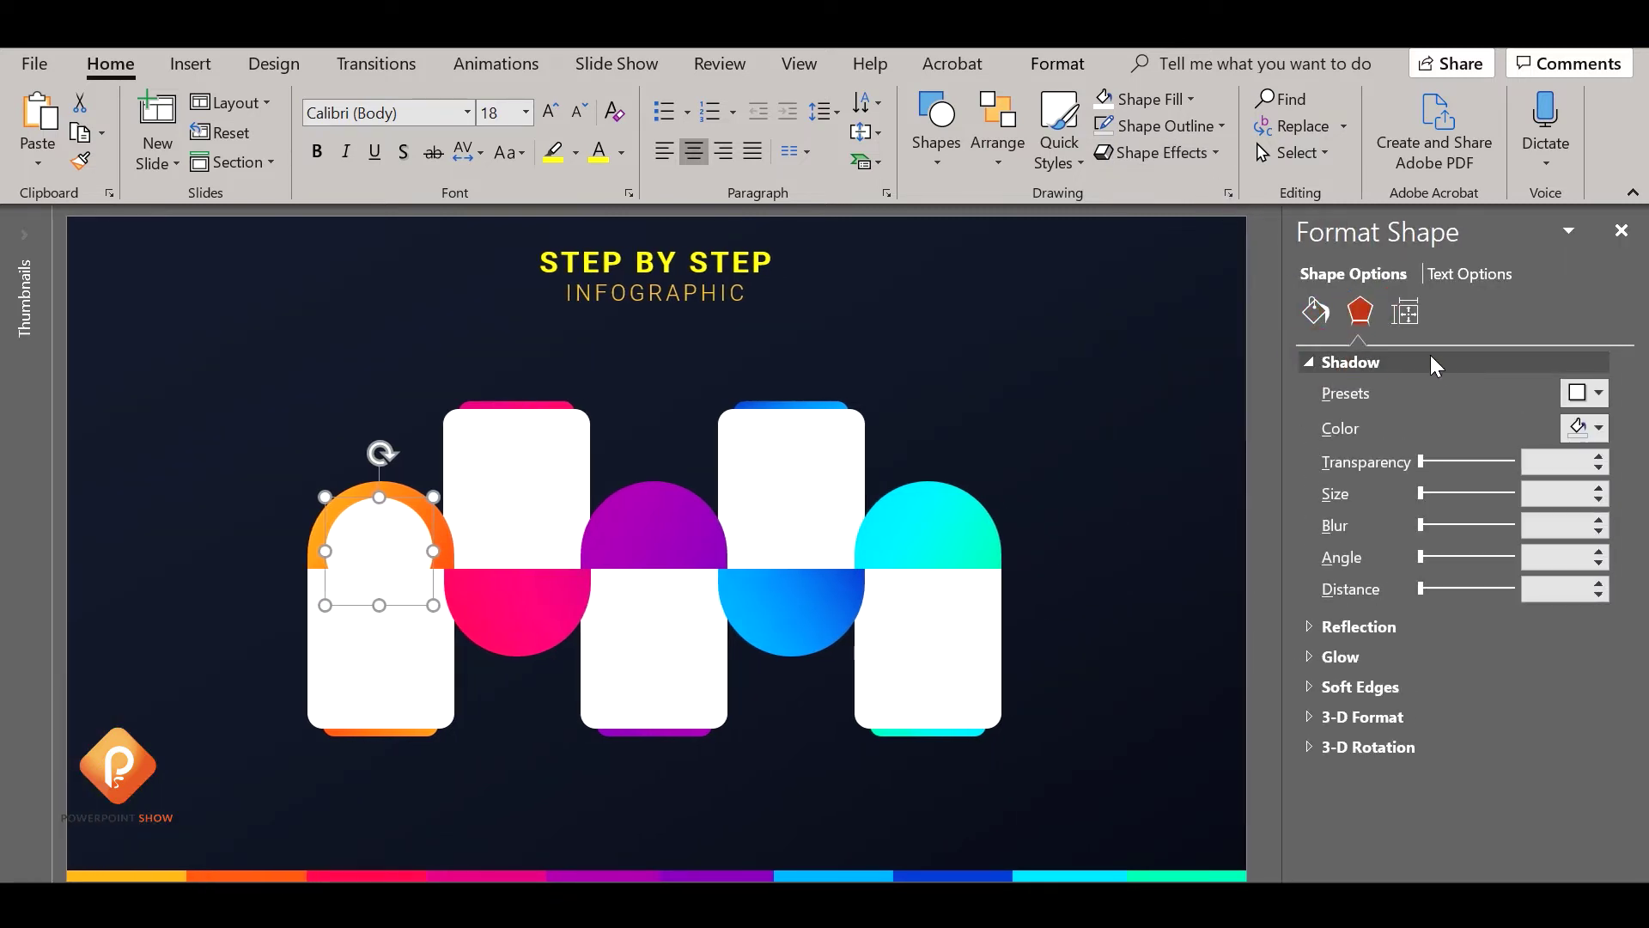
click(1571, 395)
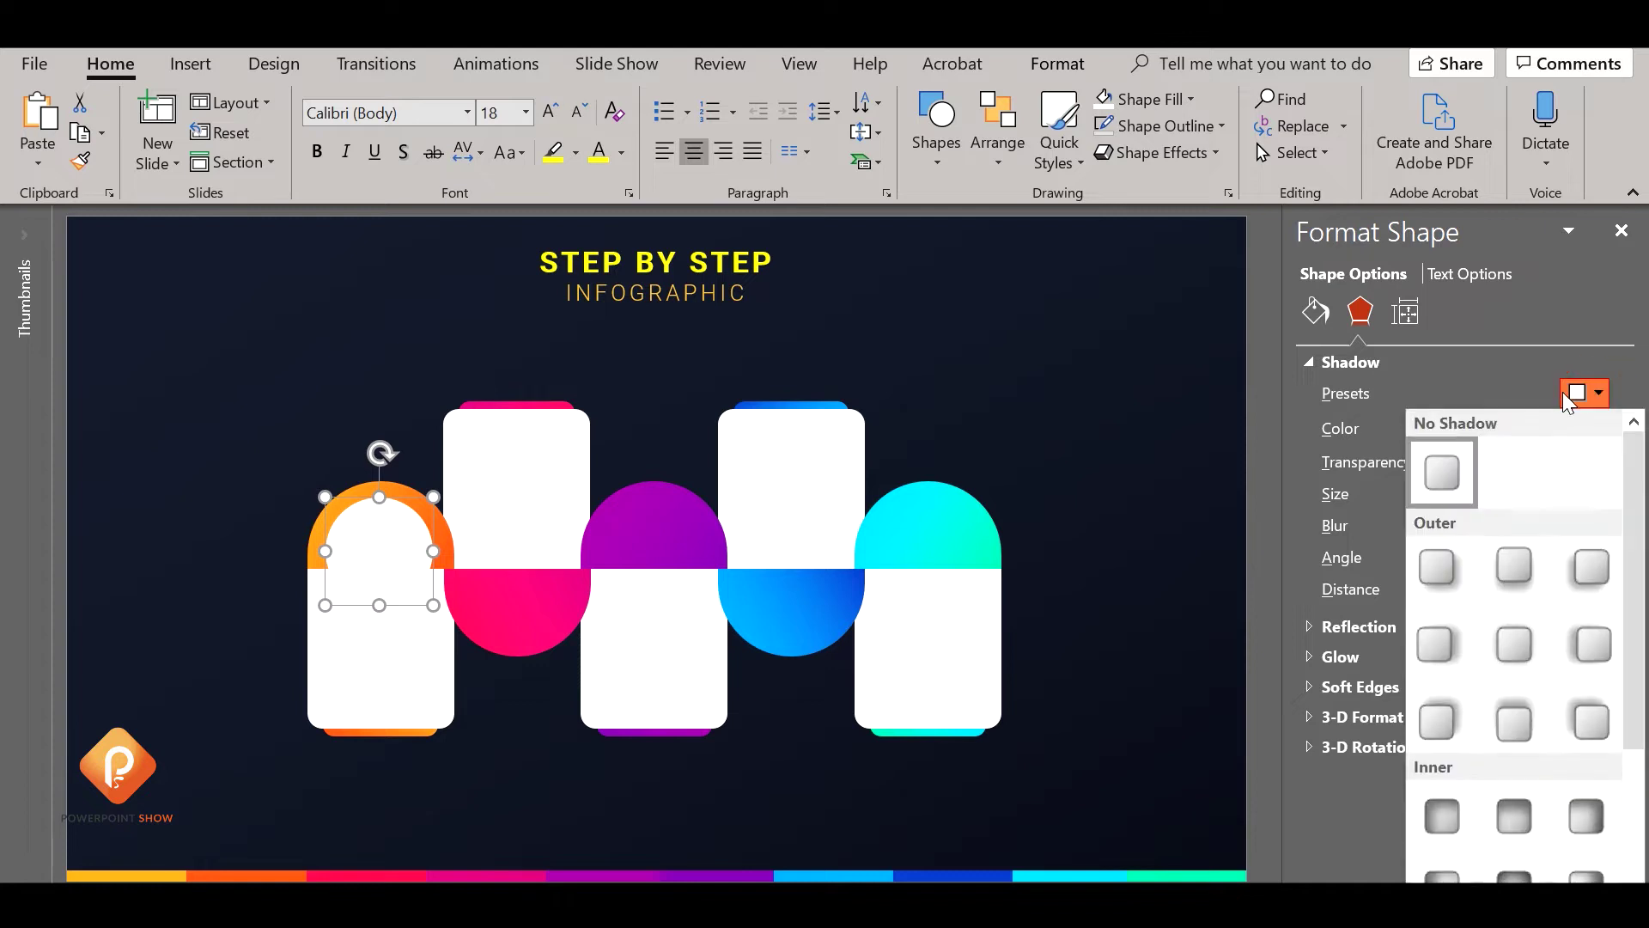
click(1439, 558)
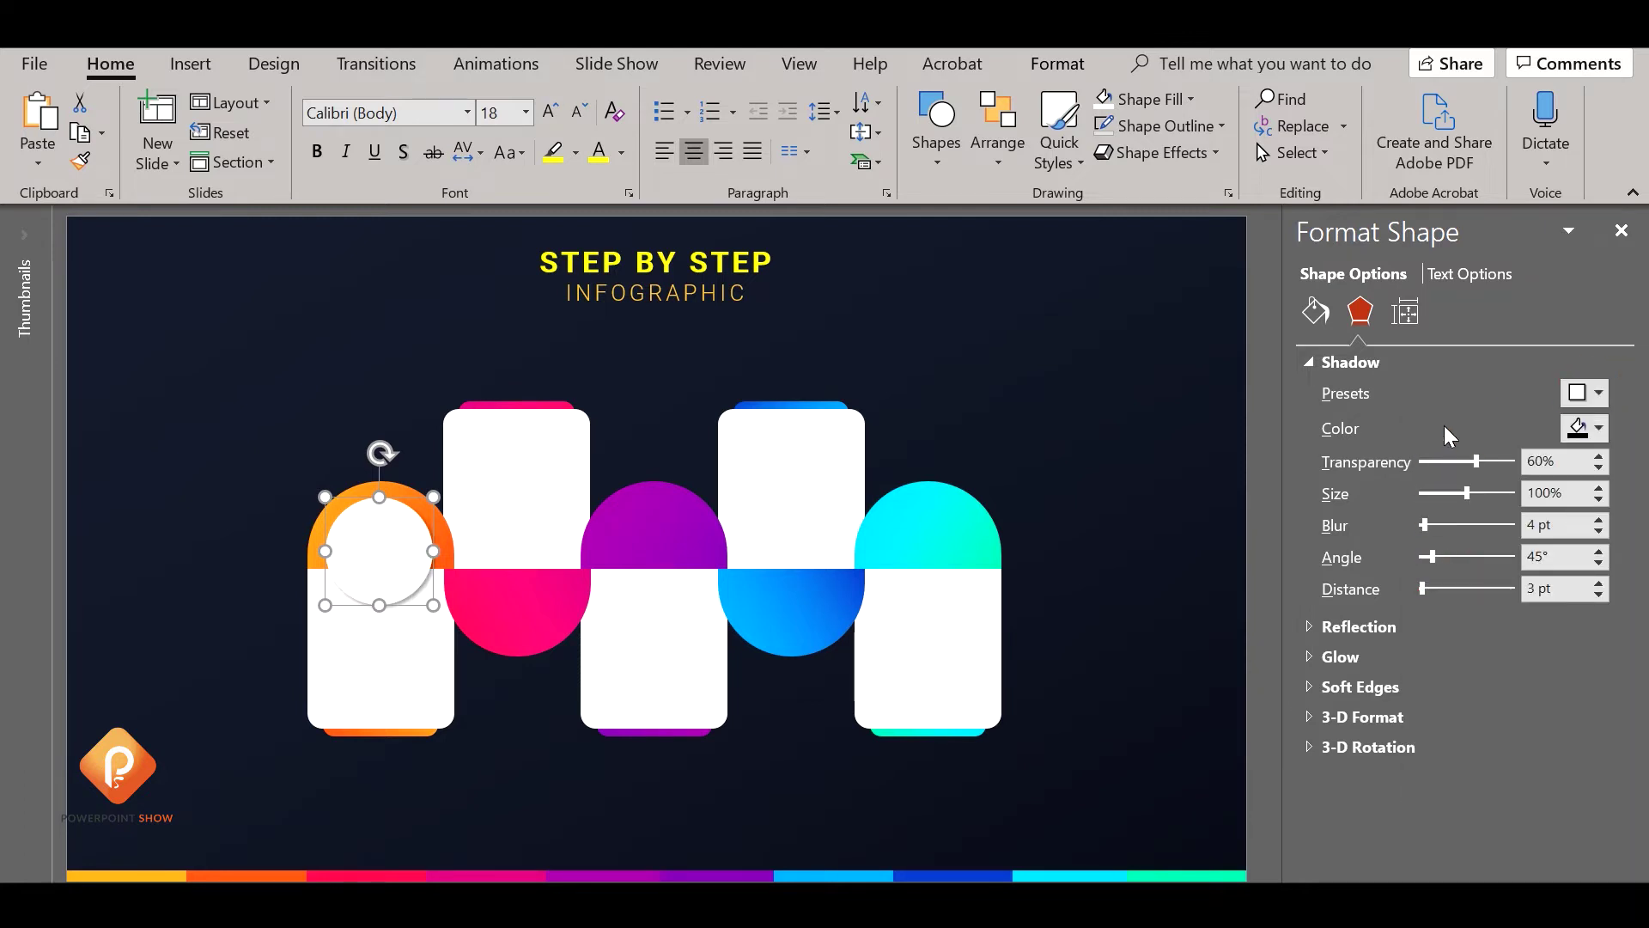
click(1436, 465)
text(7)
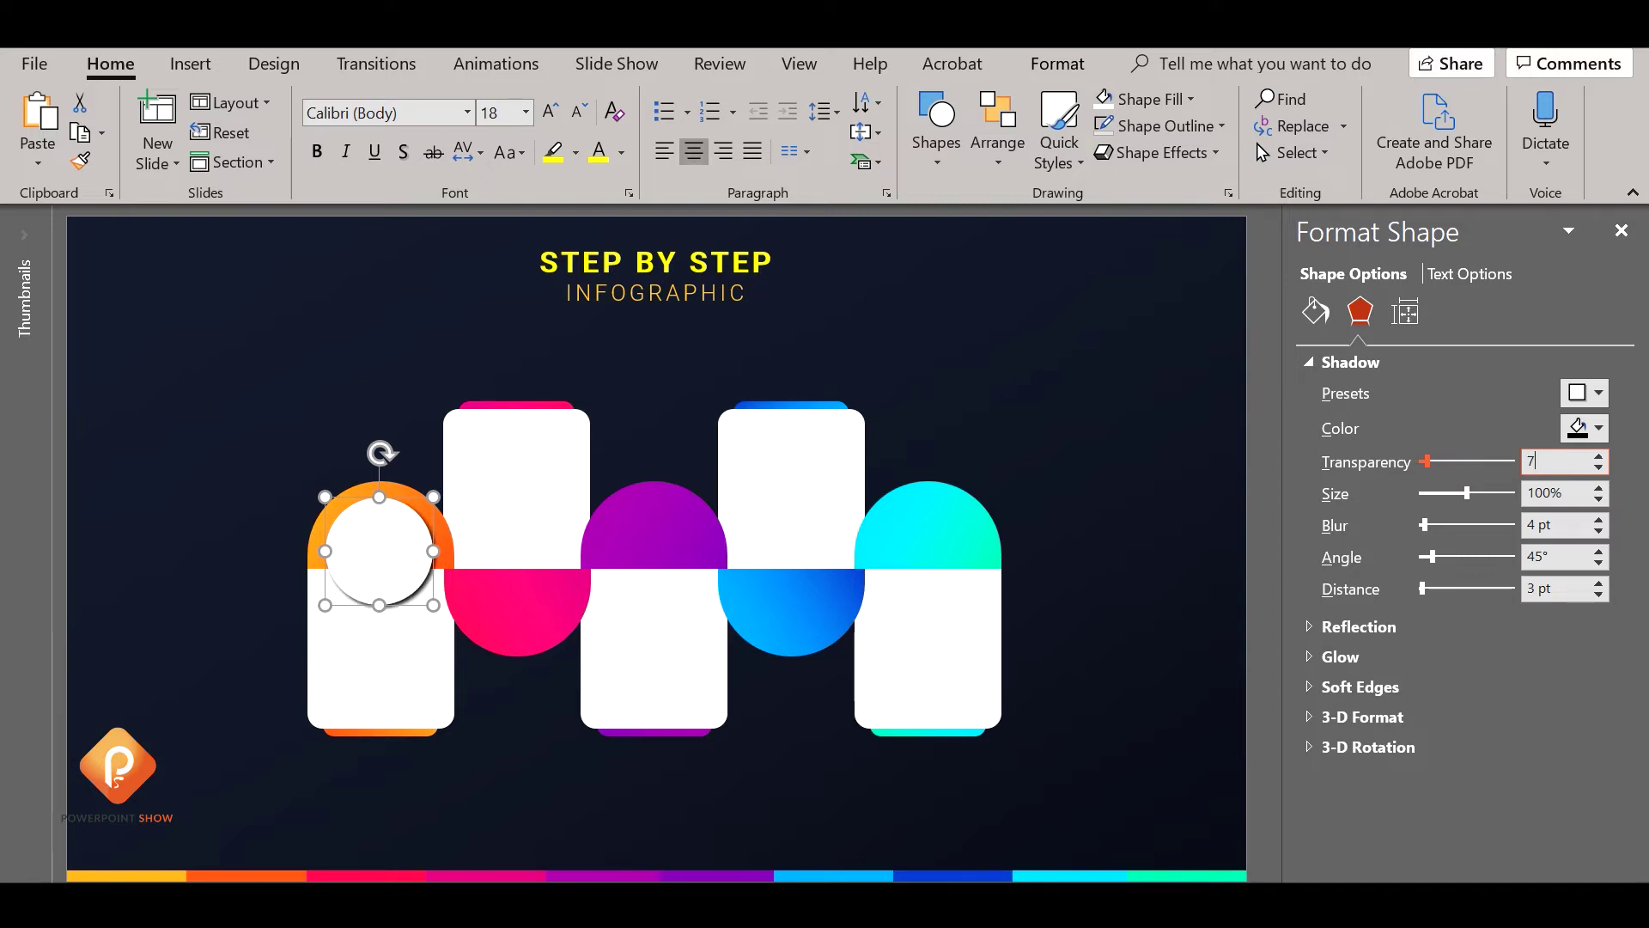
text(5)
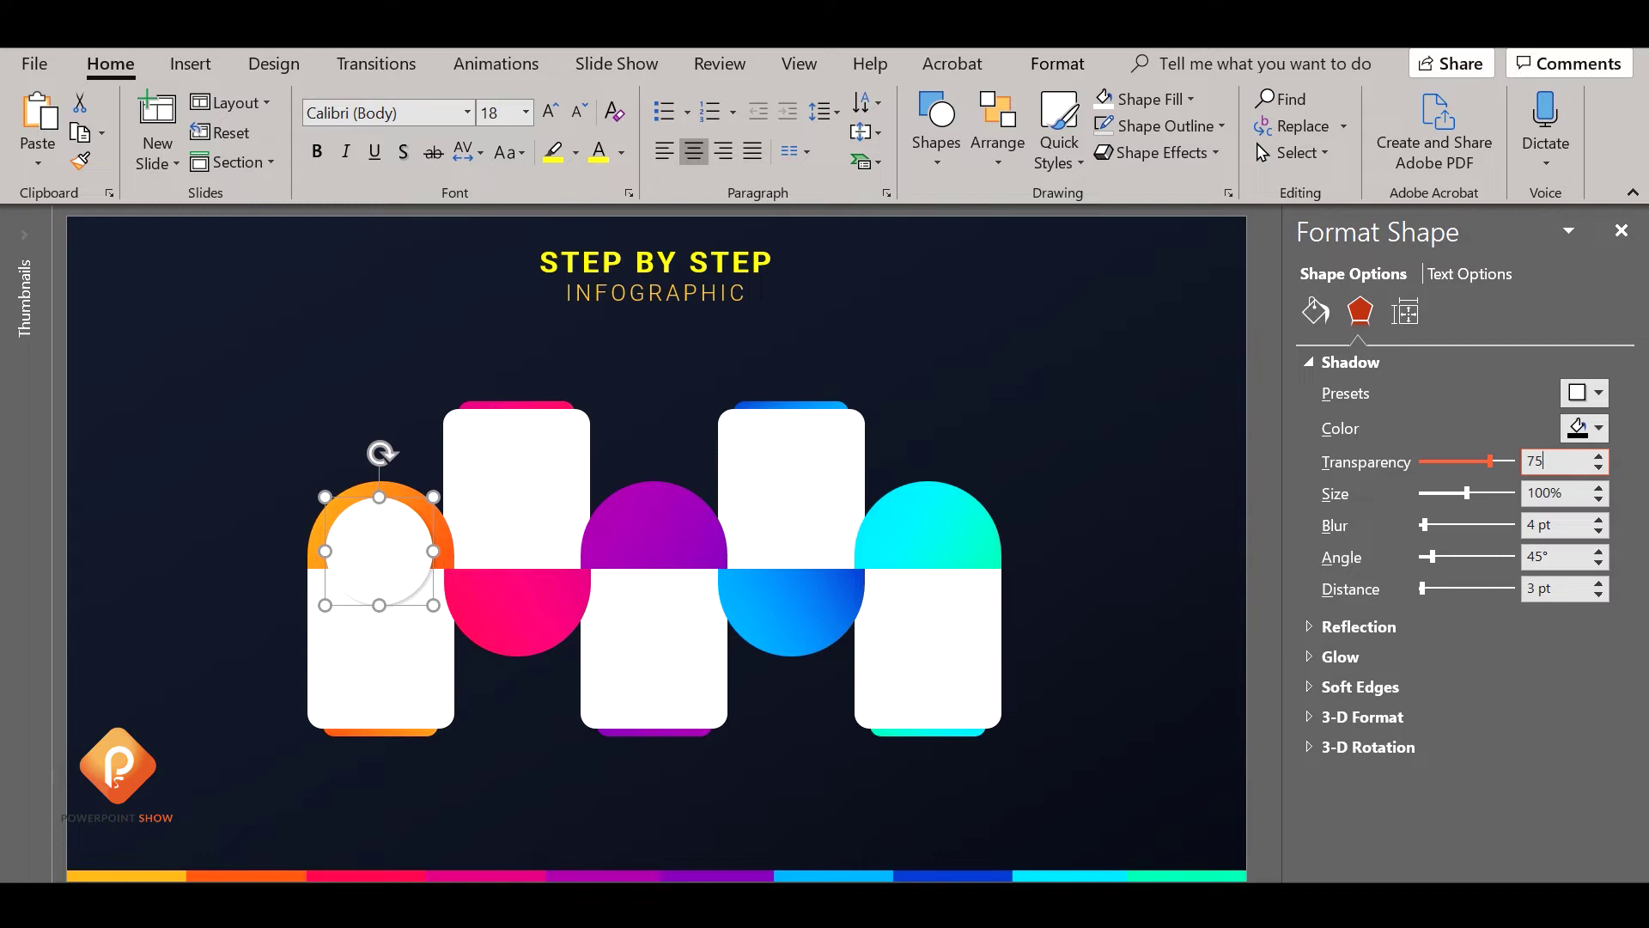
click(1564, 521)
text(15)
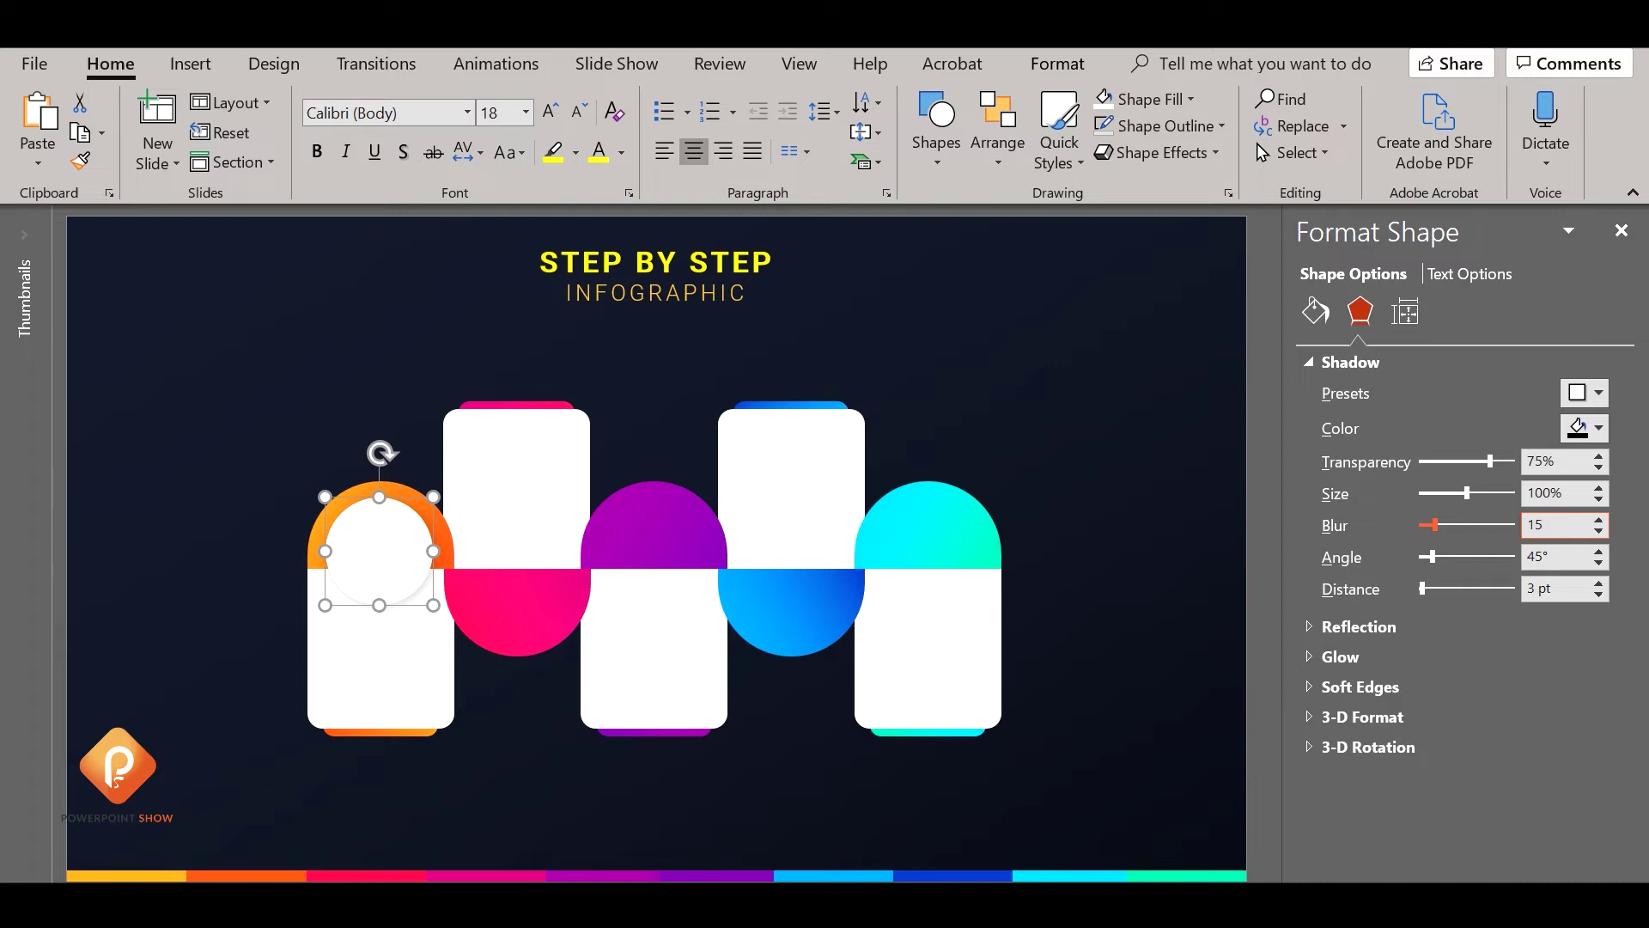
click(1565, 596)
text(1)
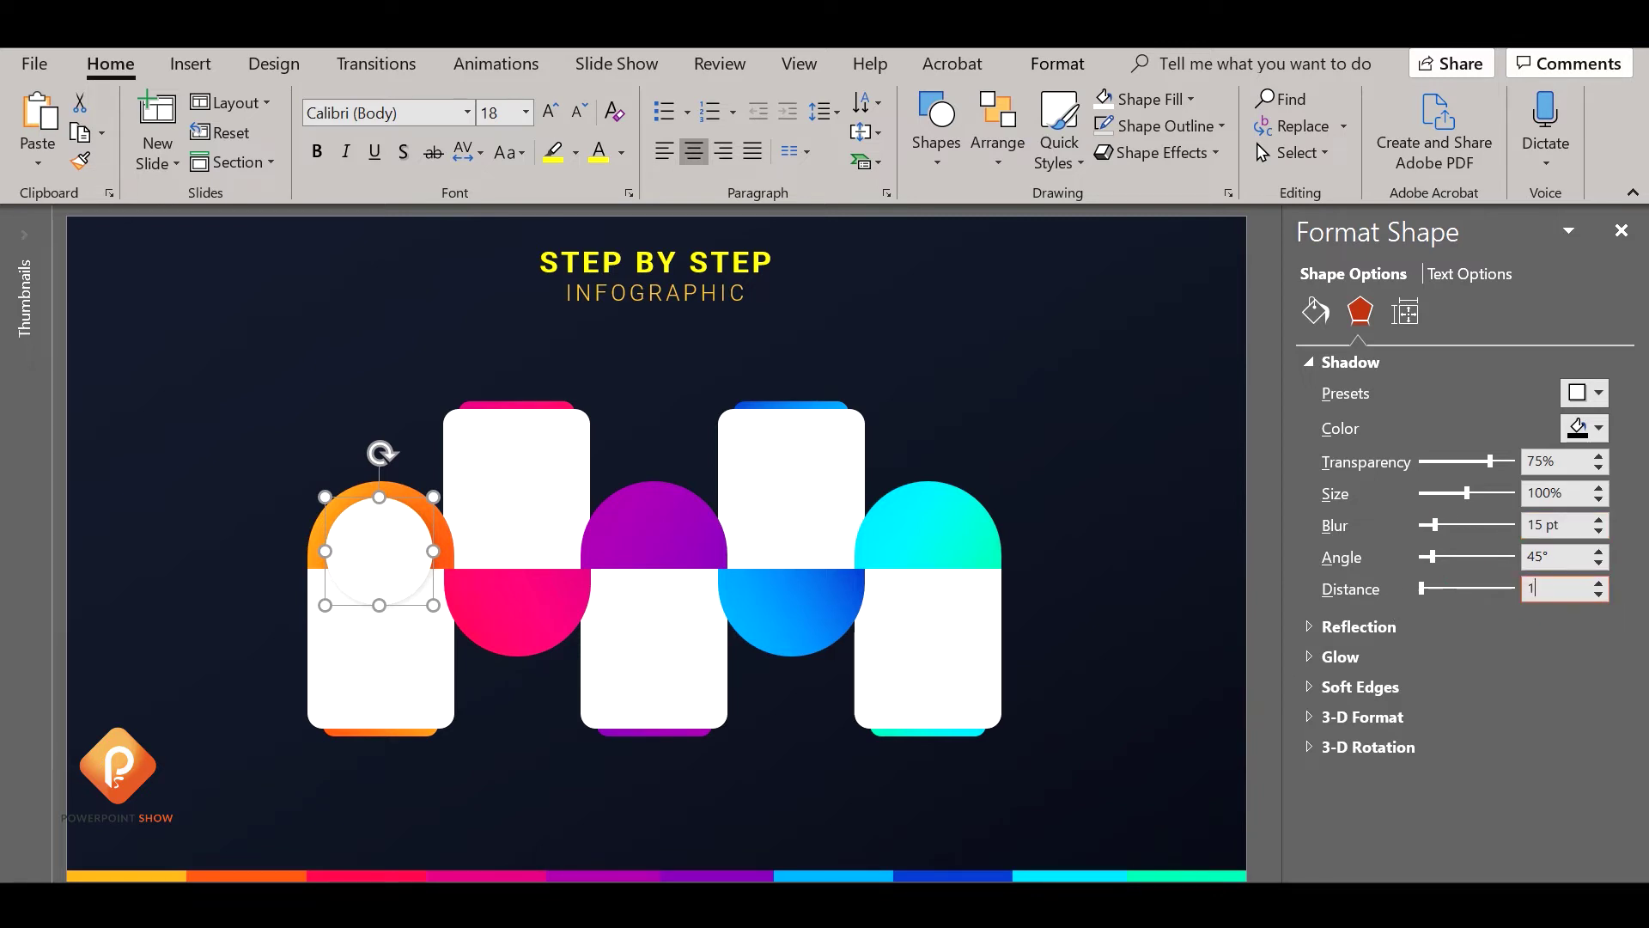
text(0)
Nudge the white circle slightly down and close the formatting pane
click(1019, 441)
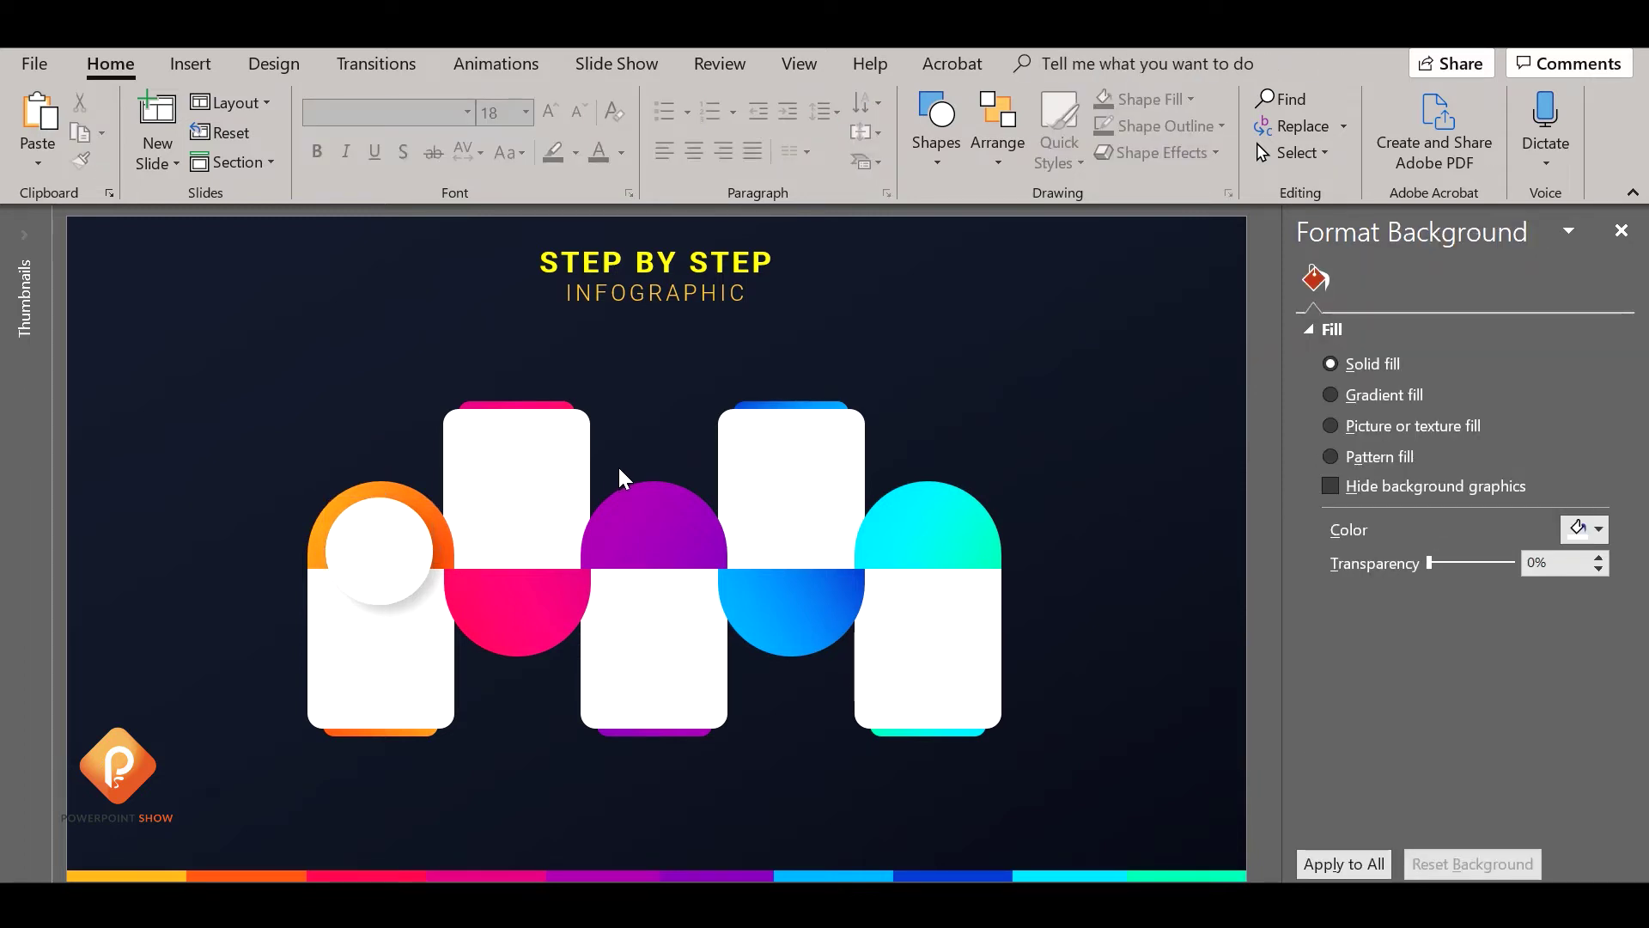
click(400, 550)
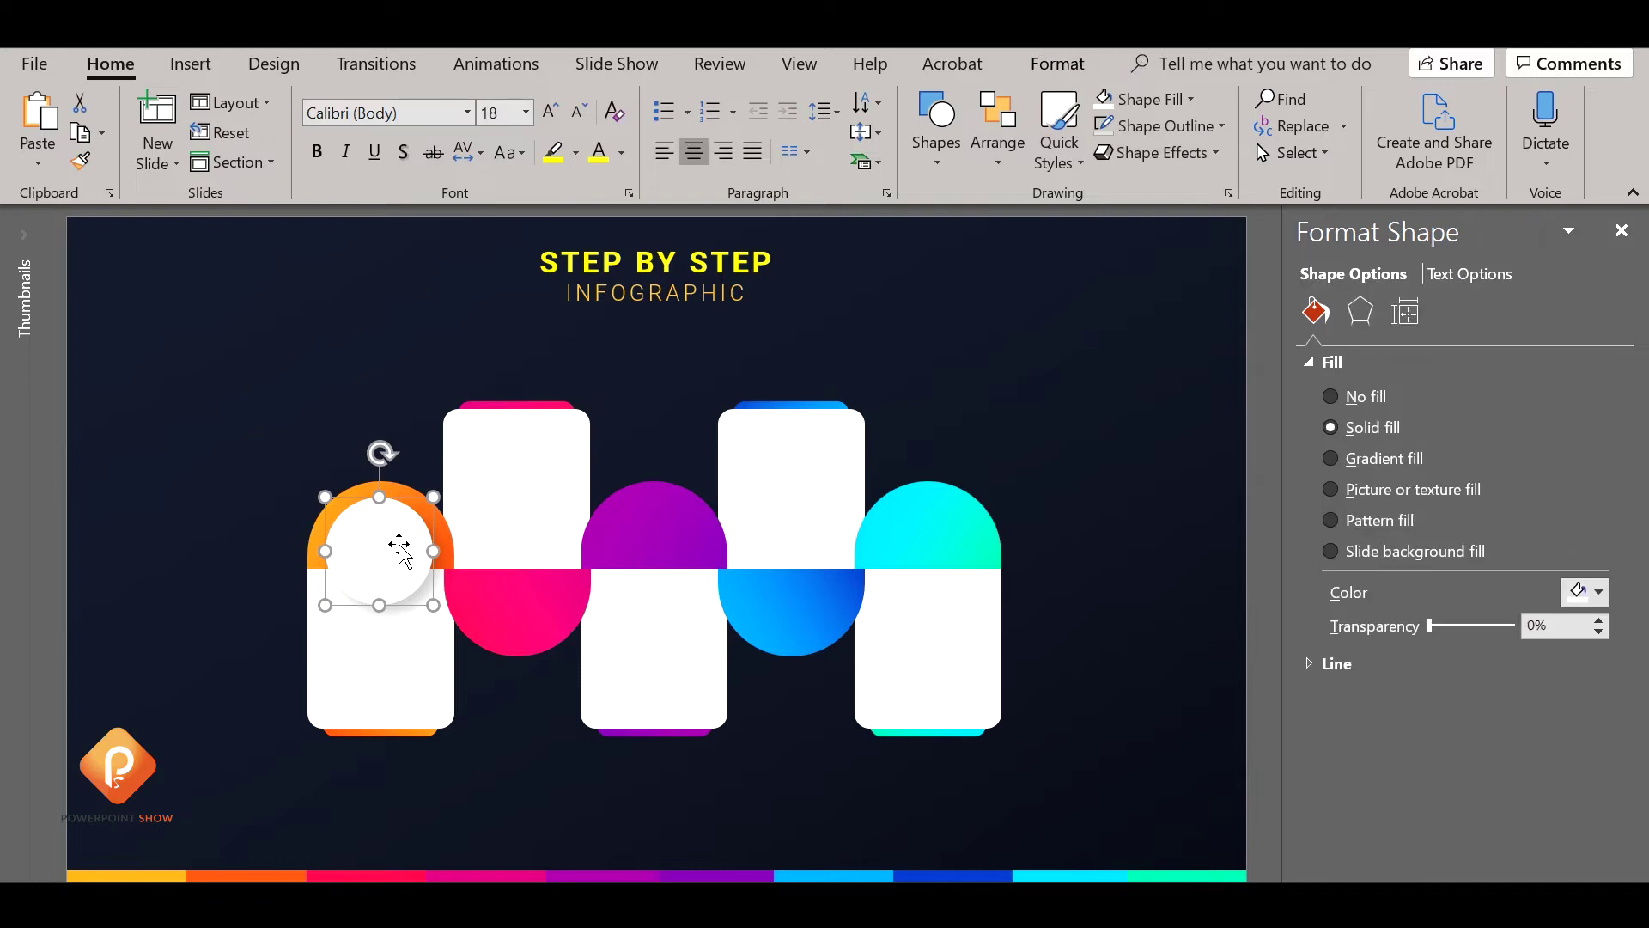
key(Down)
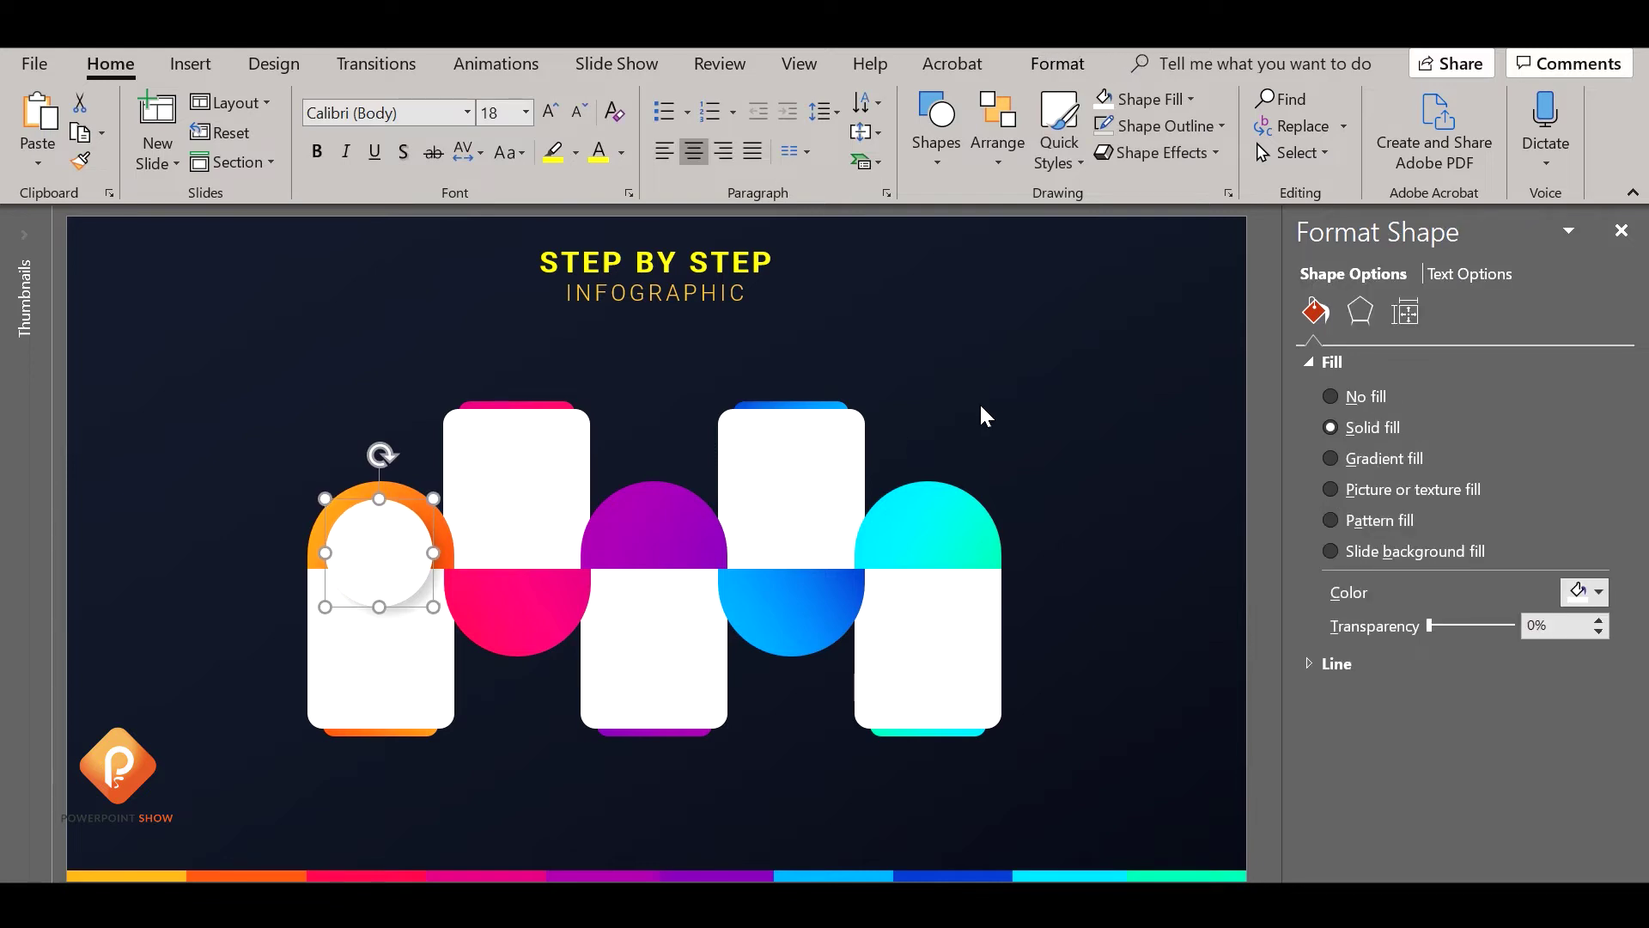
click(986, 400)
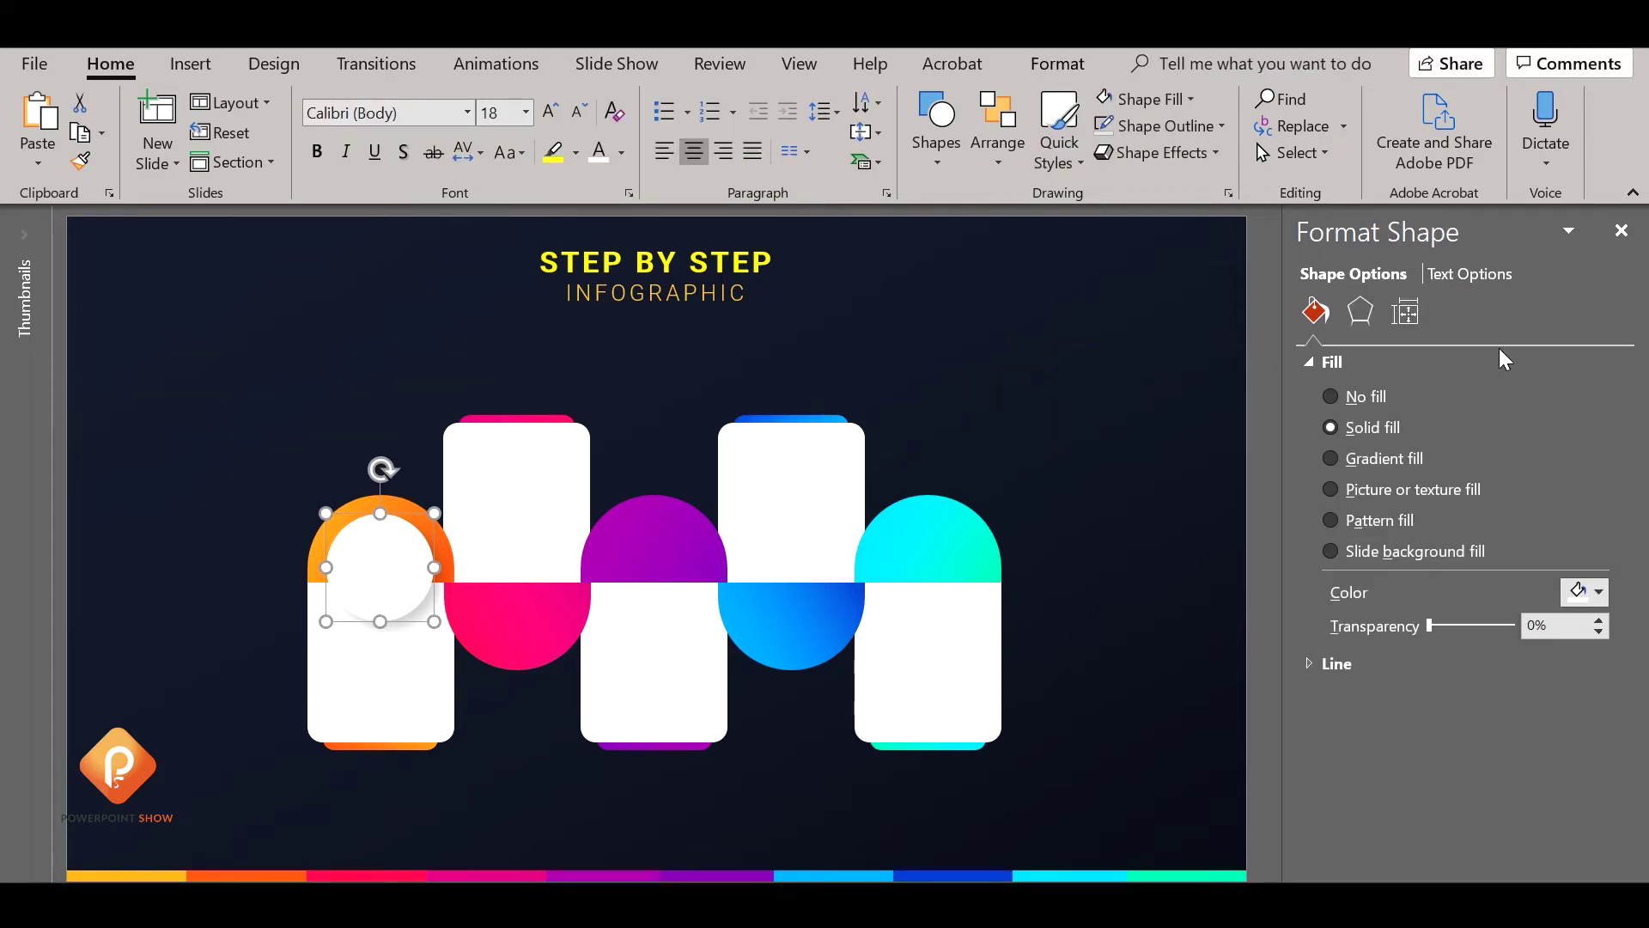
click(1625, 237)
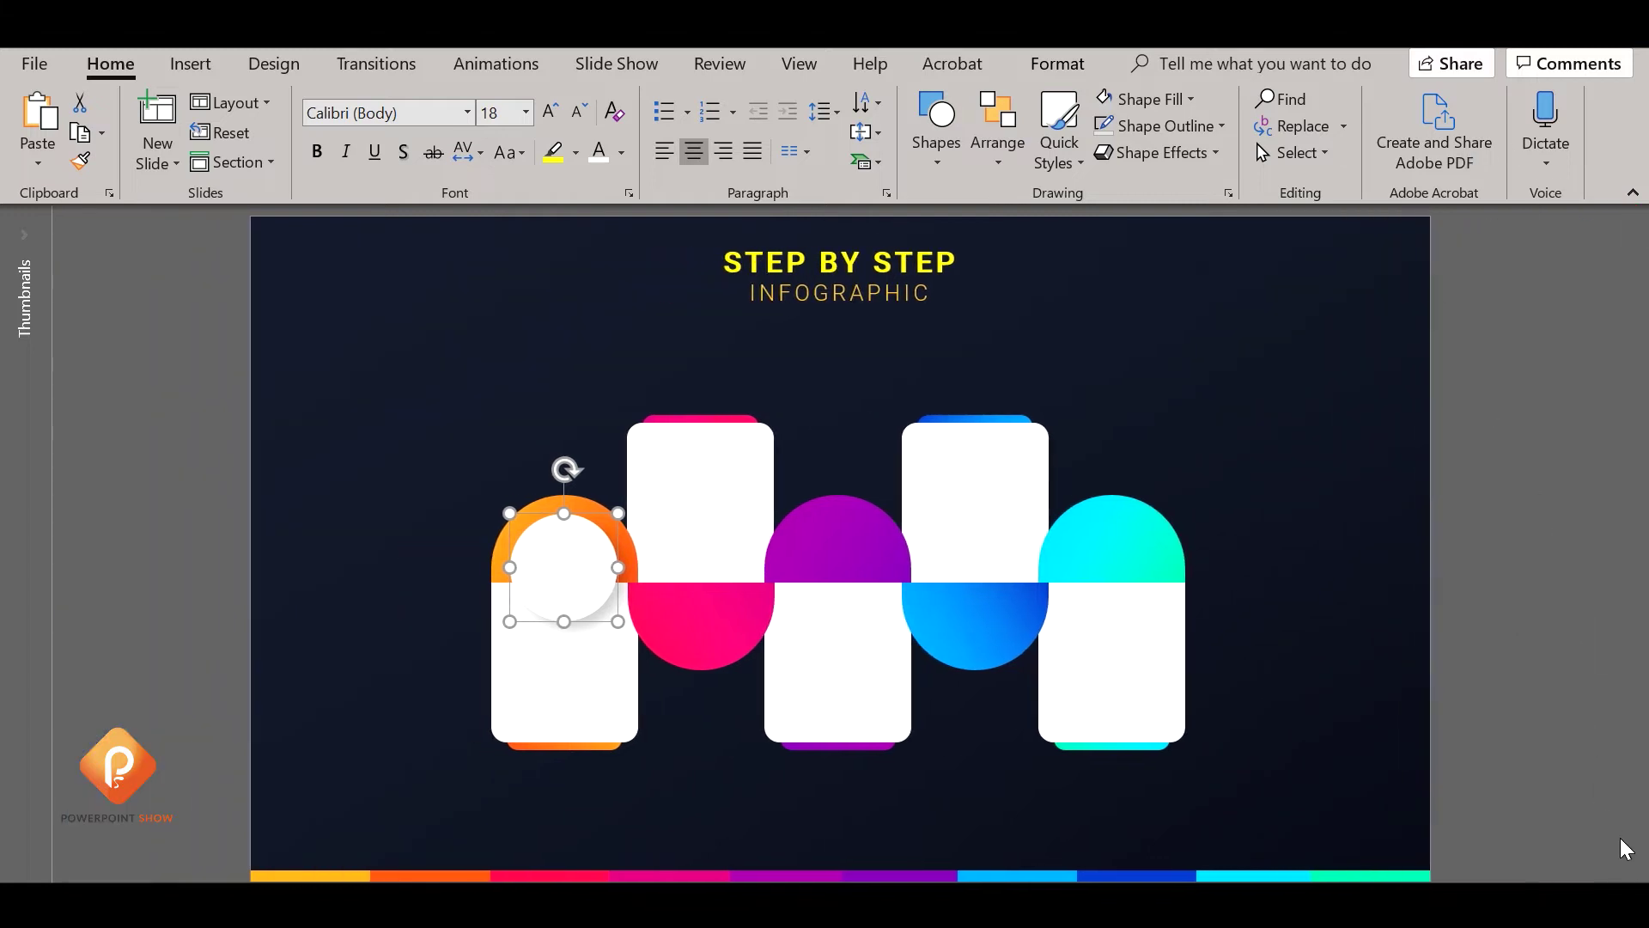
click(1577, 620)
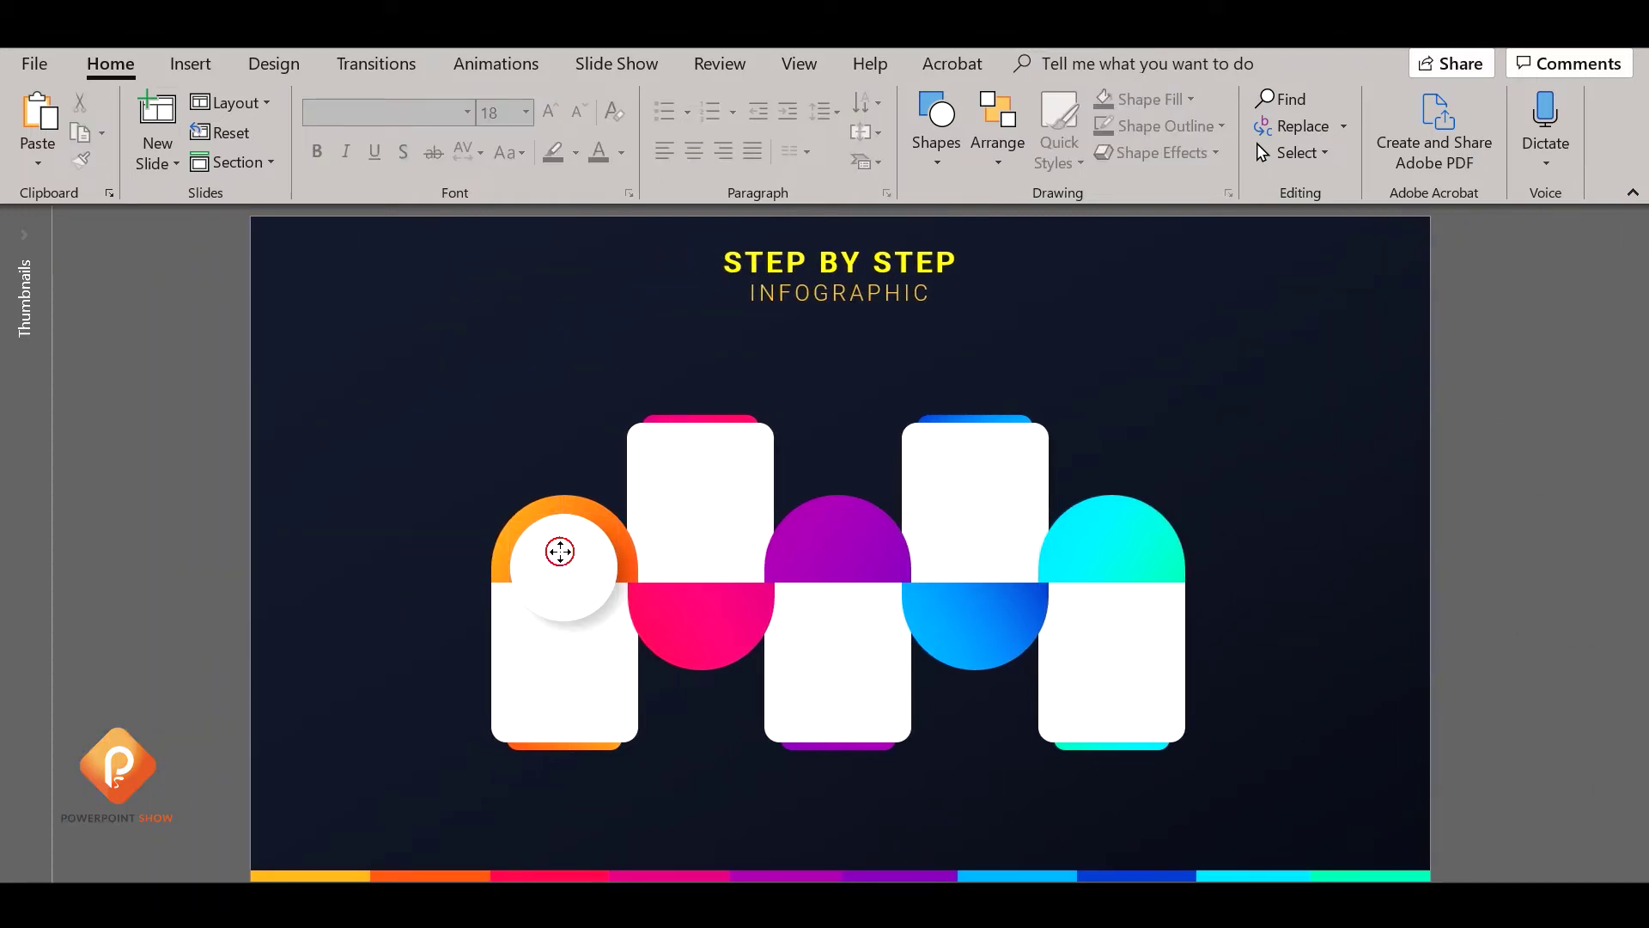
Ctrl-drag copies of the shadowed white circle onto the other half-circles
drag(563, 578, 689, 575)
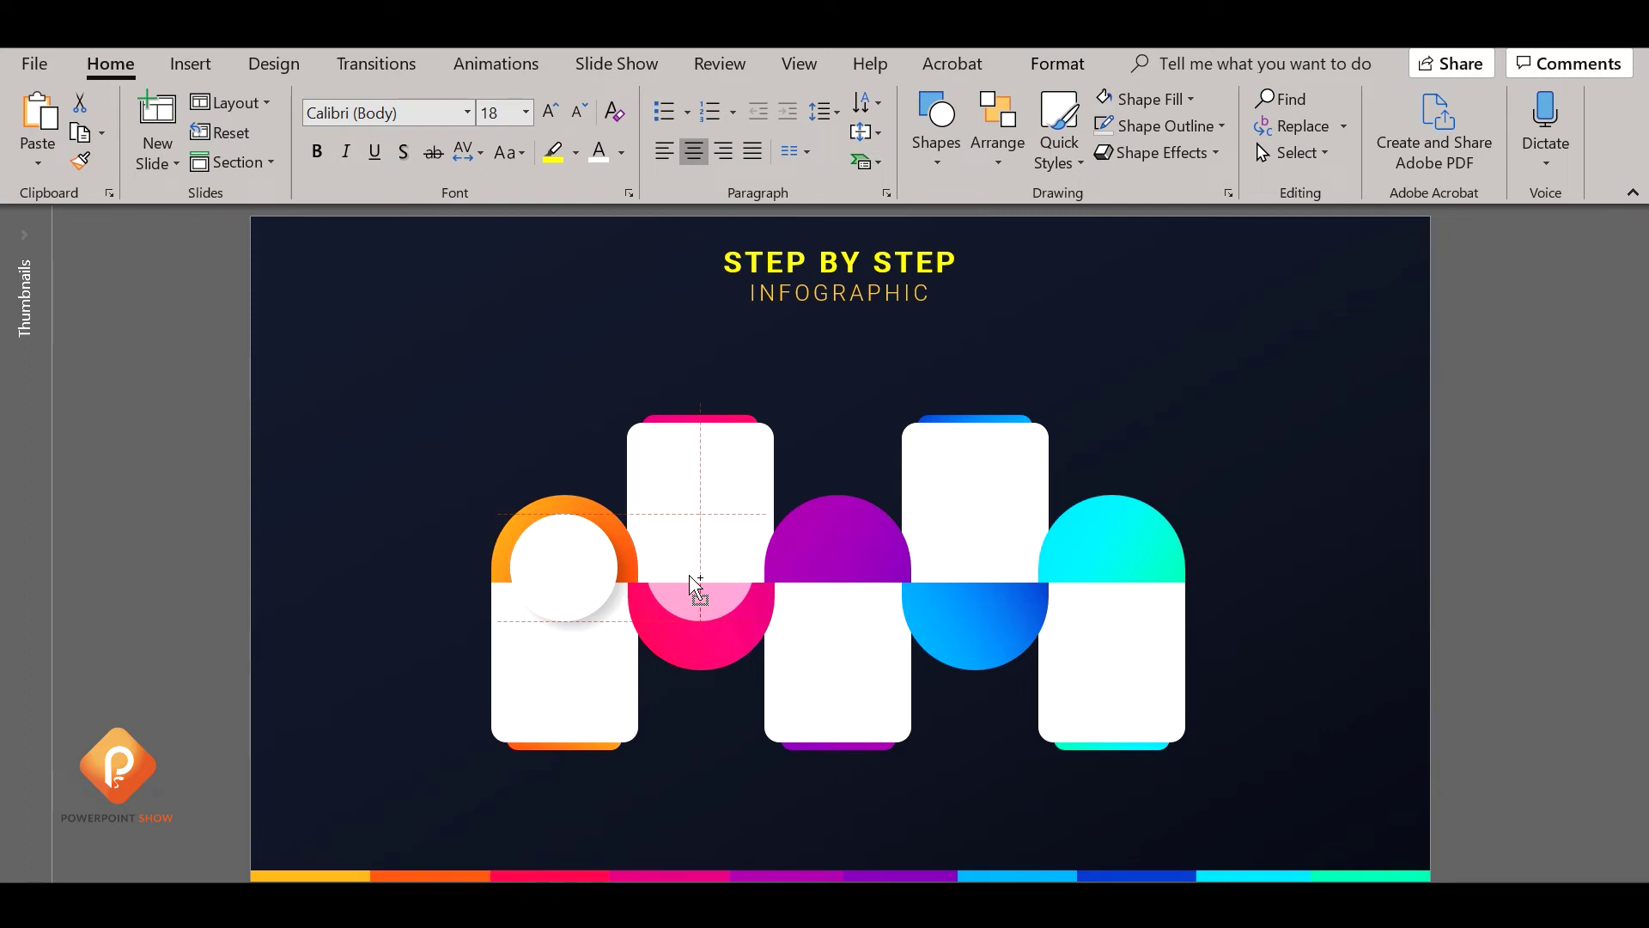
drag(696, 584, 1114, 583)
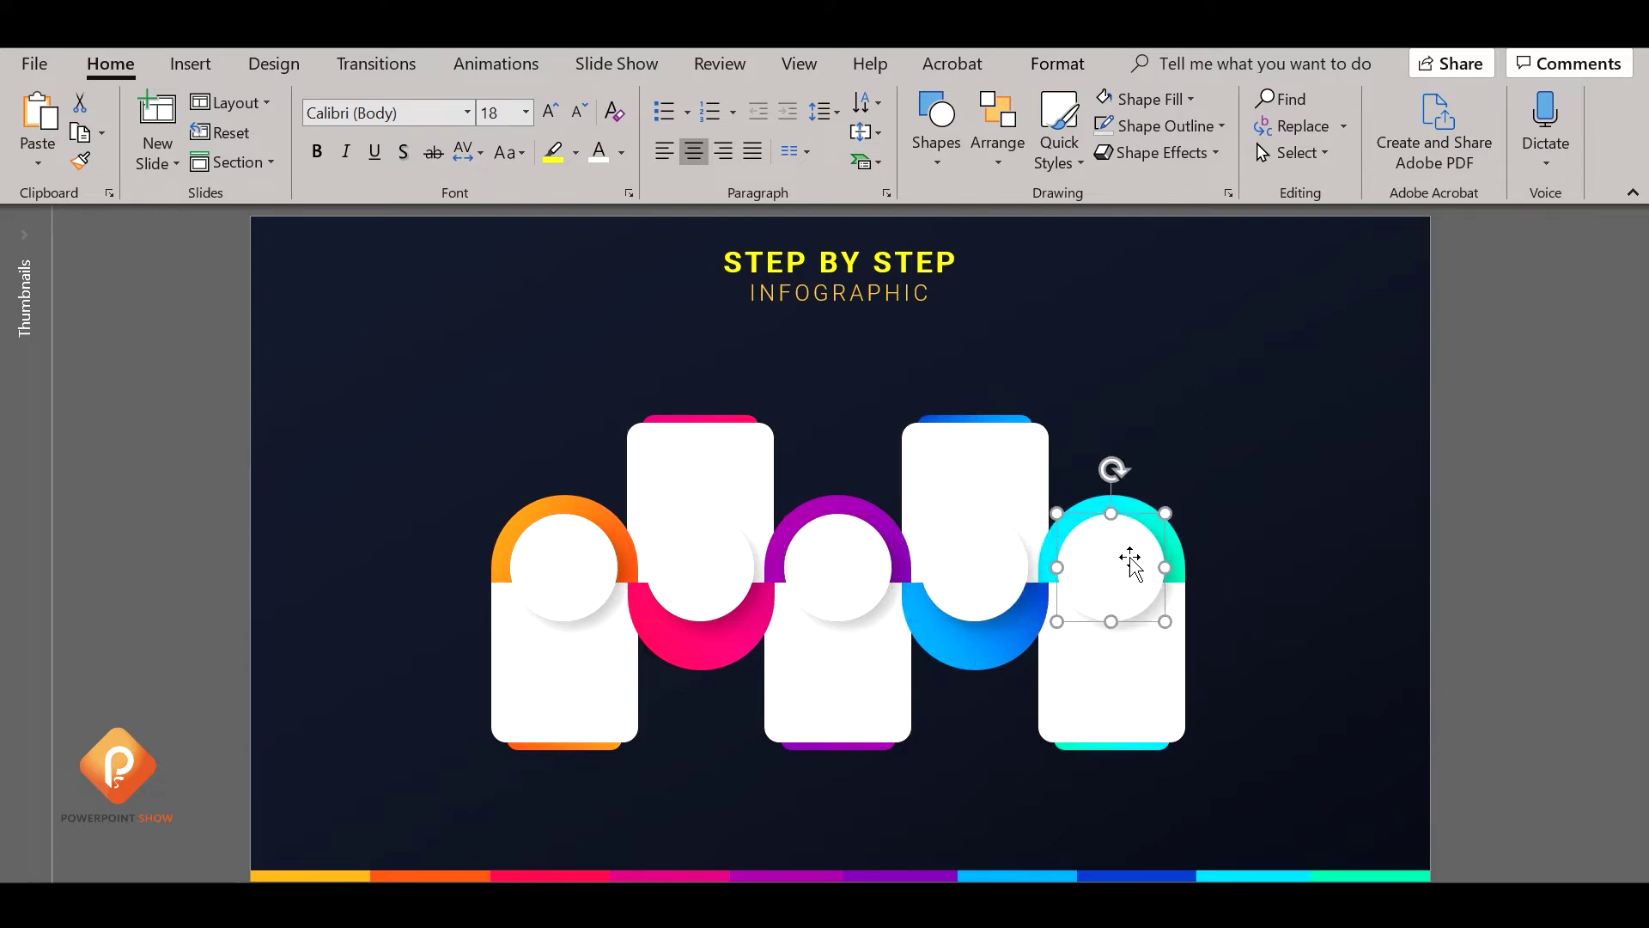
click(1496, 550)
Select the fourth white card together with its blue half-circle pieces
click(962, 418)
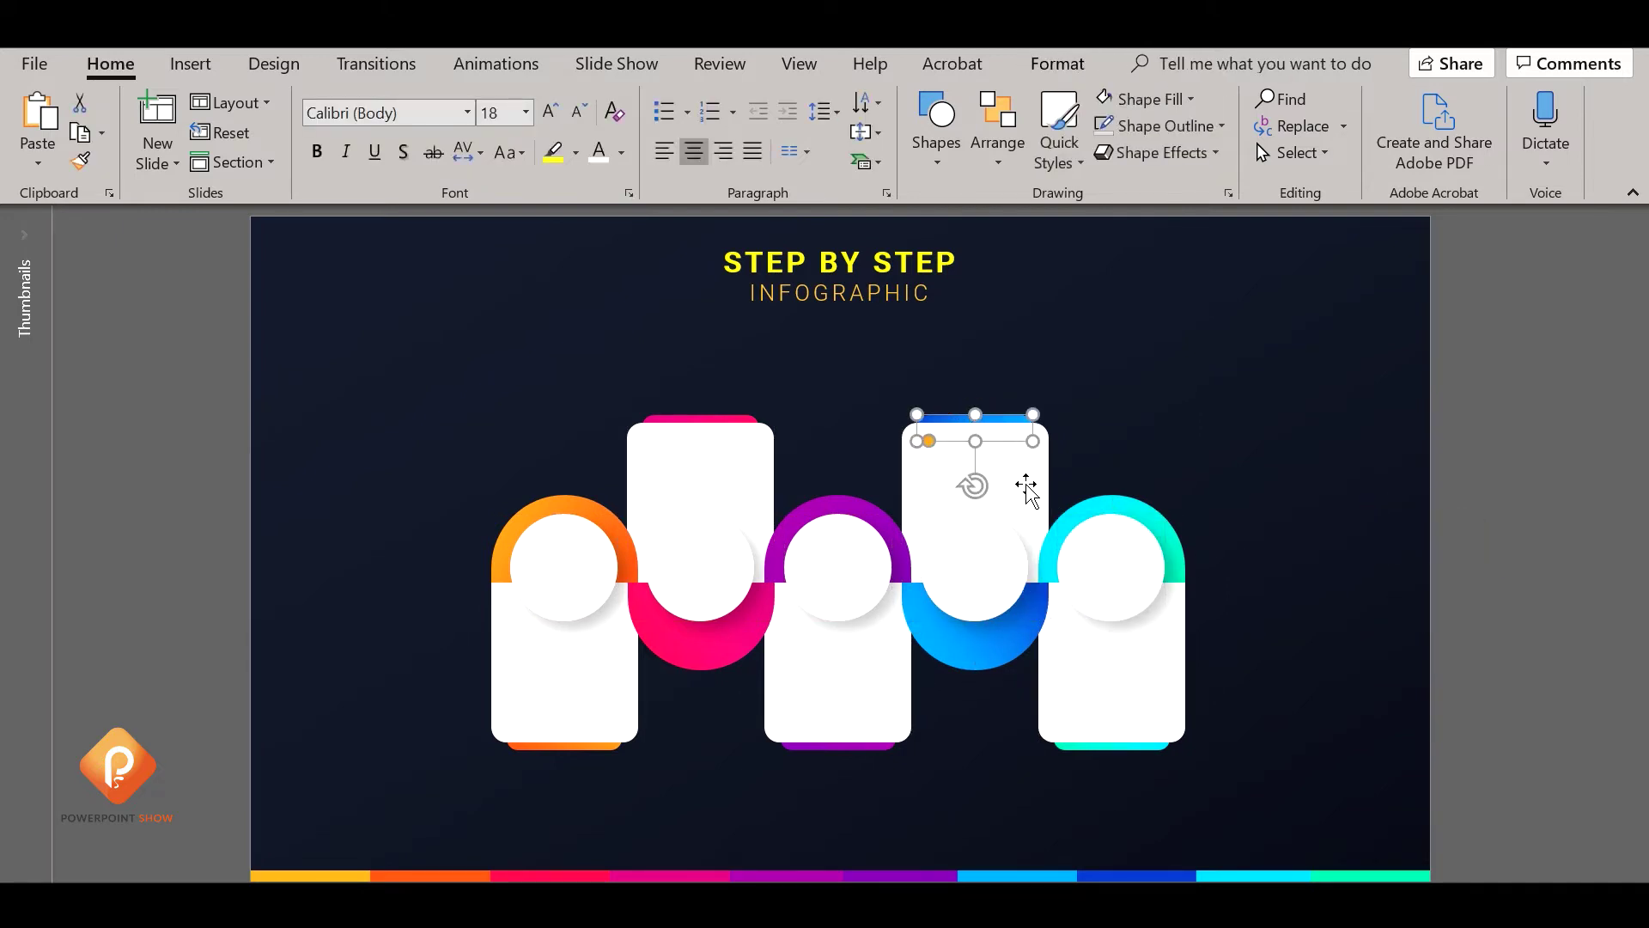
shift+click(976, 661)
shift+click(976, 665)
Raise the blue and pink cards with their half-circles to ring the white circles
drag(1001, 645, 999, 615)
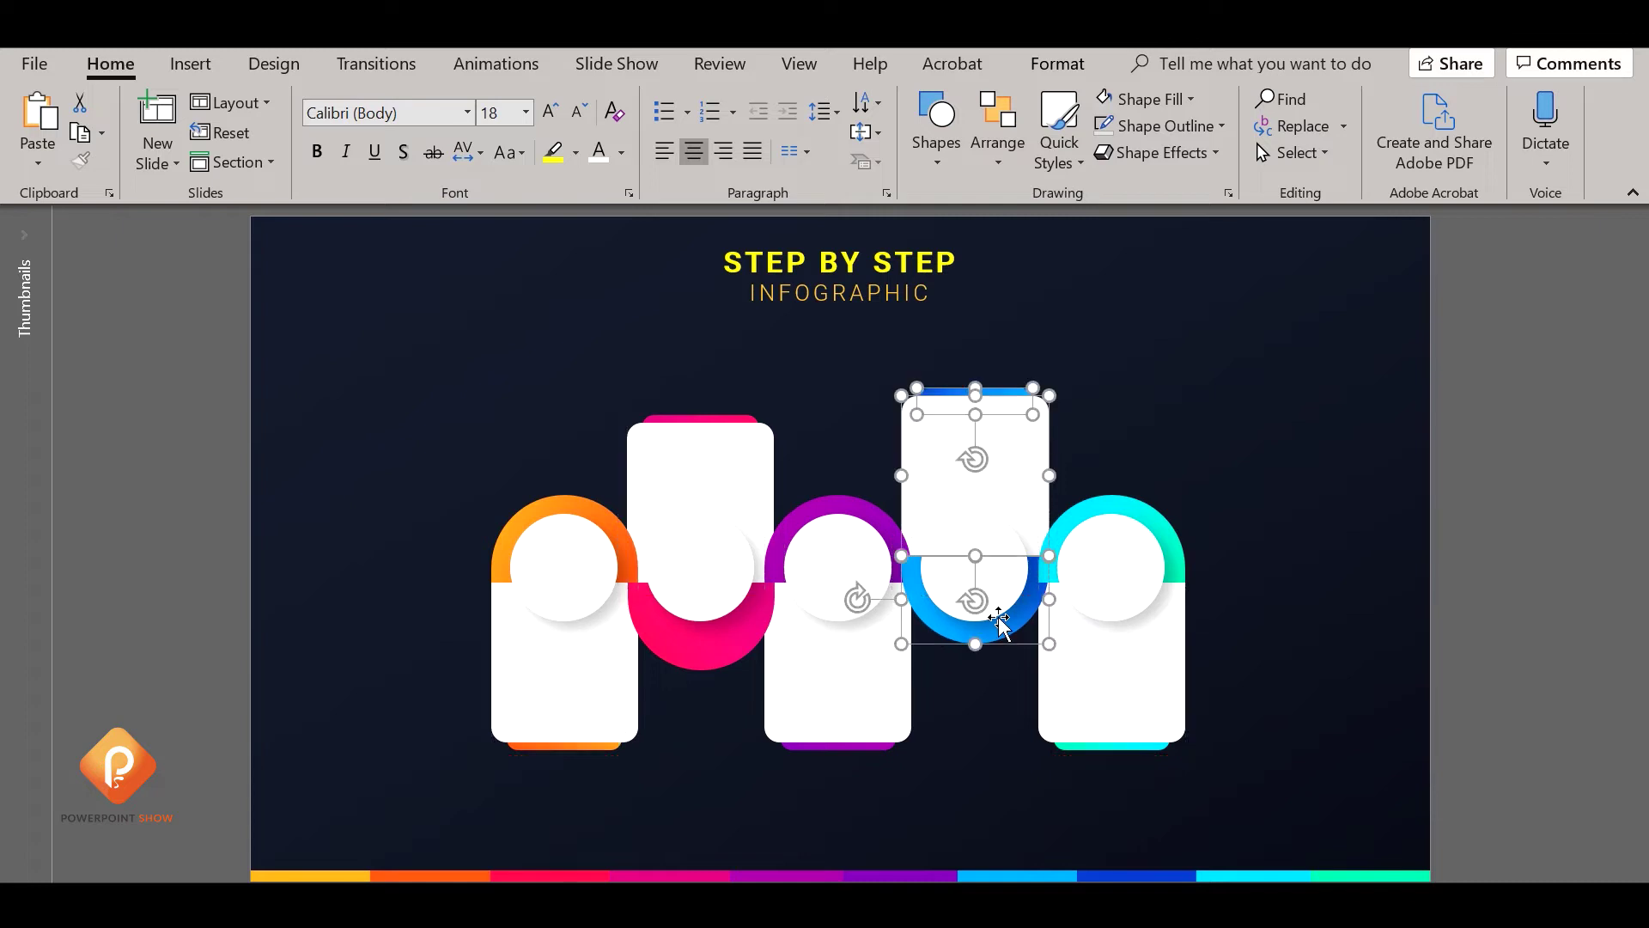
click(753, 611)
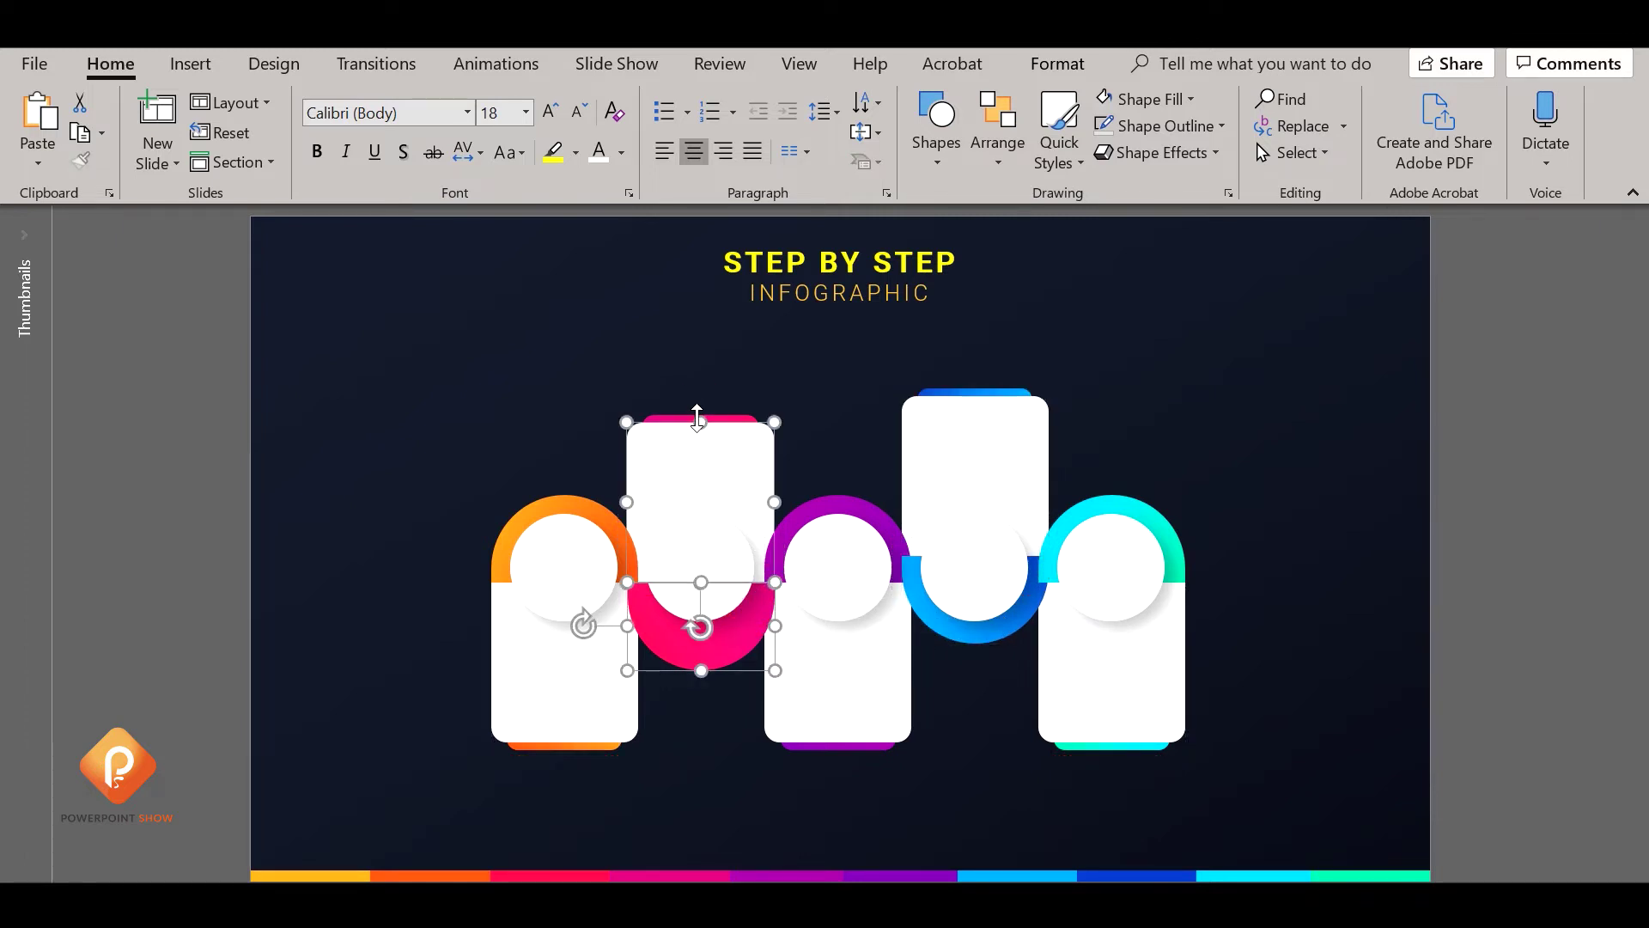
click(710, 421)
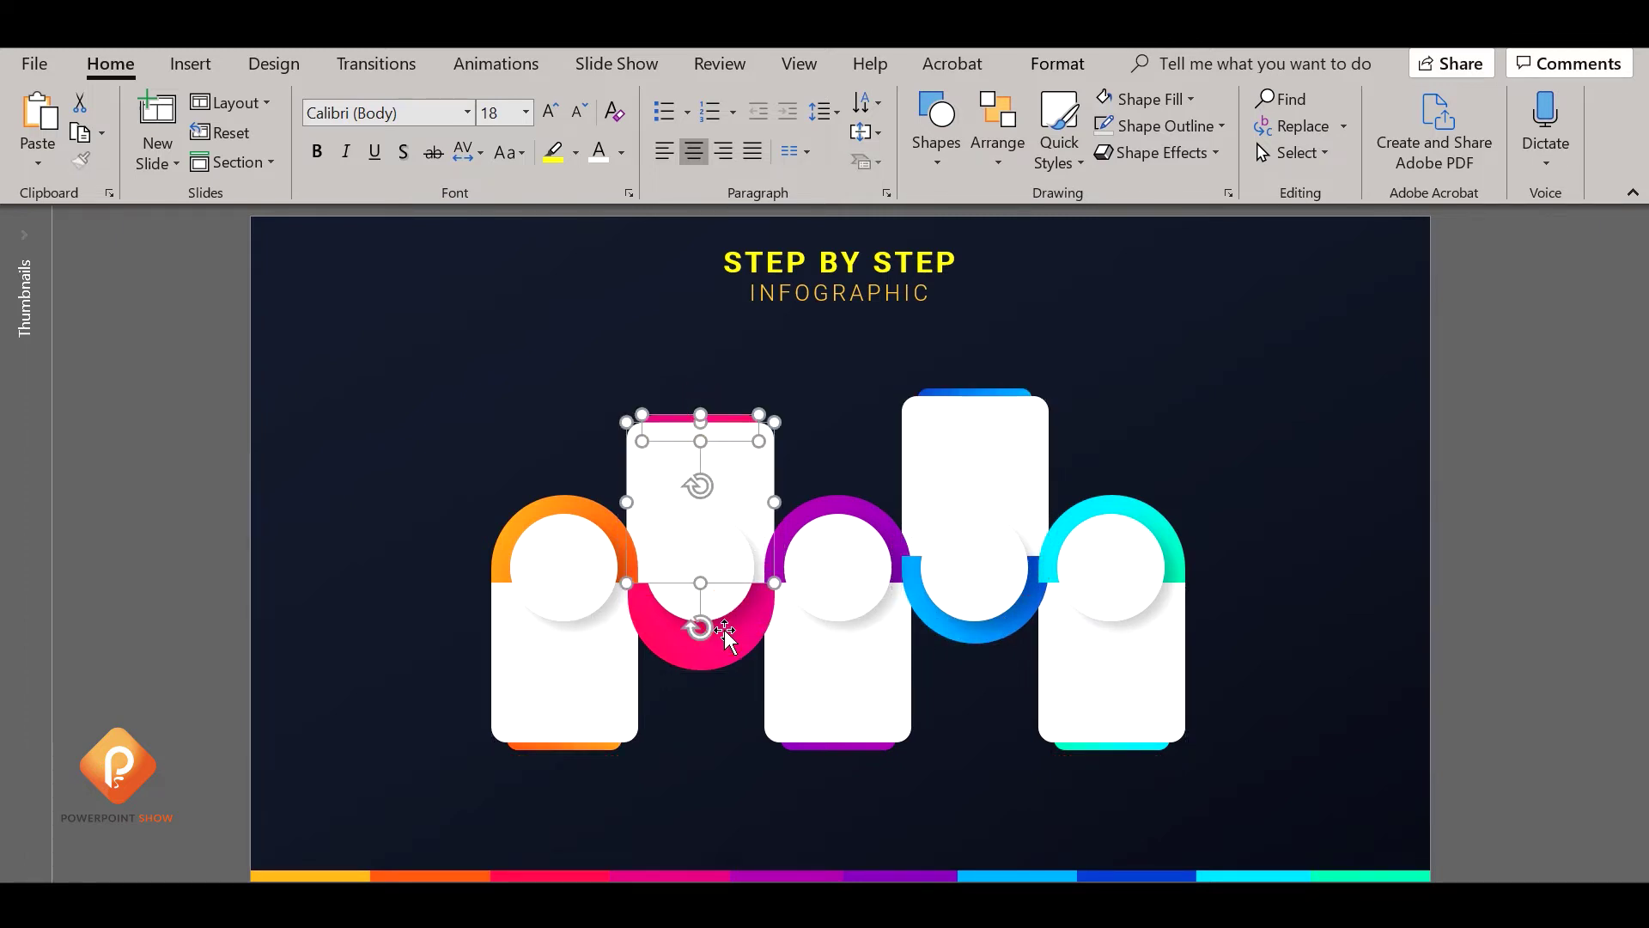
shift+click(700, 625)
click(757, 494)
drag(756, 494, 756, 479)
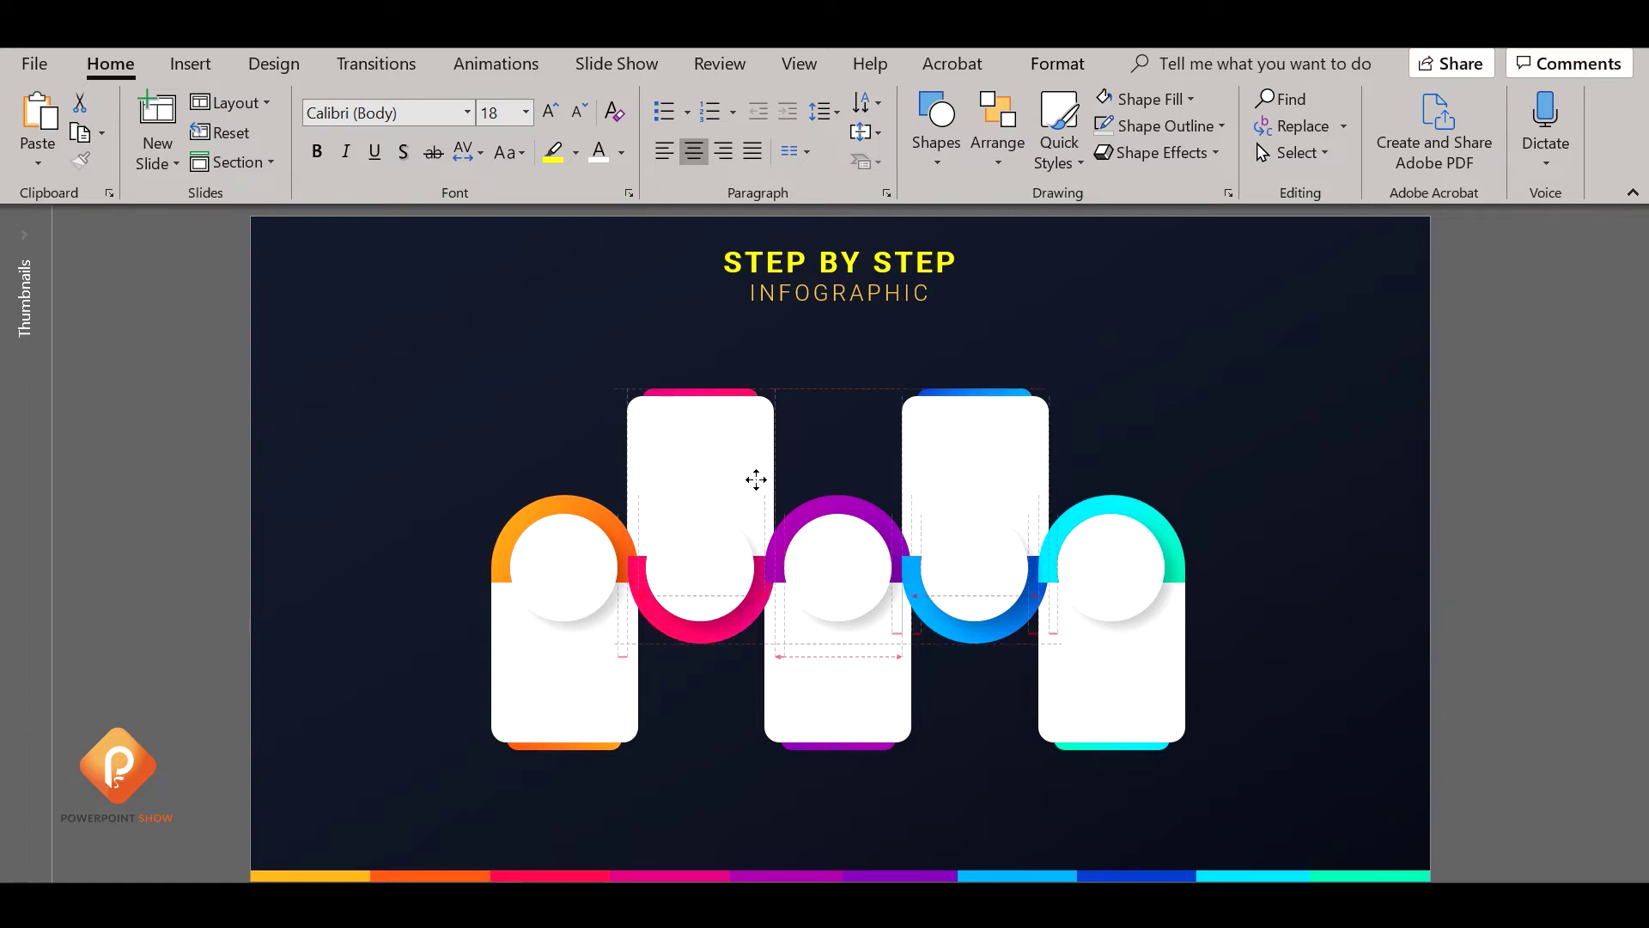
Shift the entire infographic slightly into its adjusted position
click(434, 456)
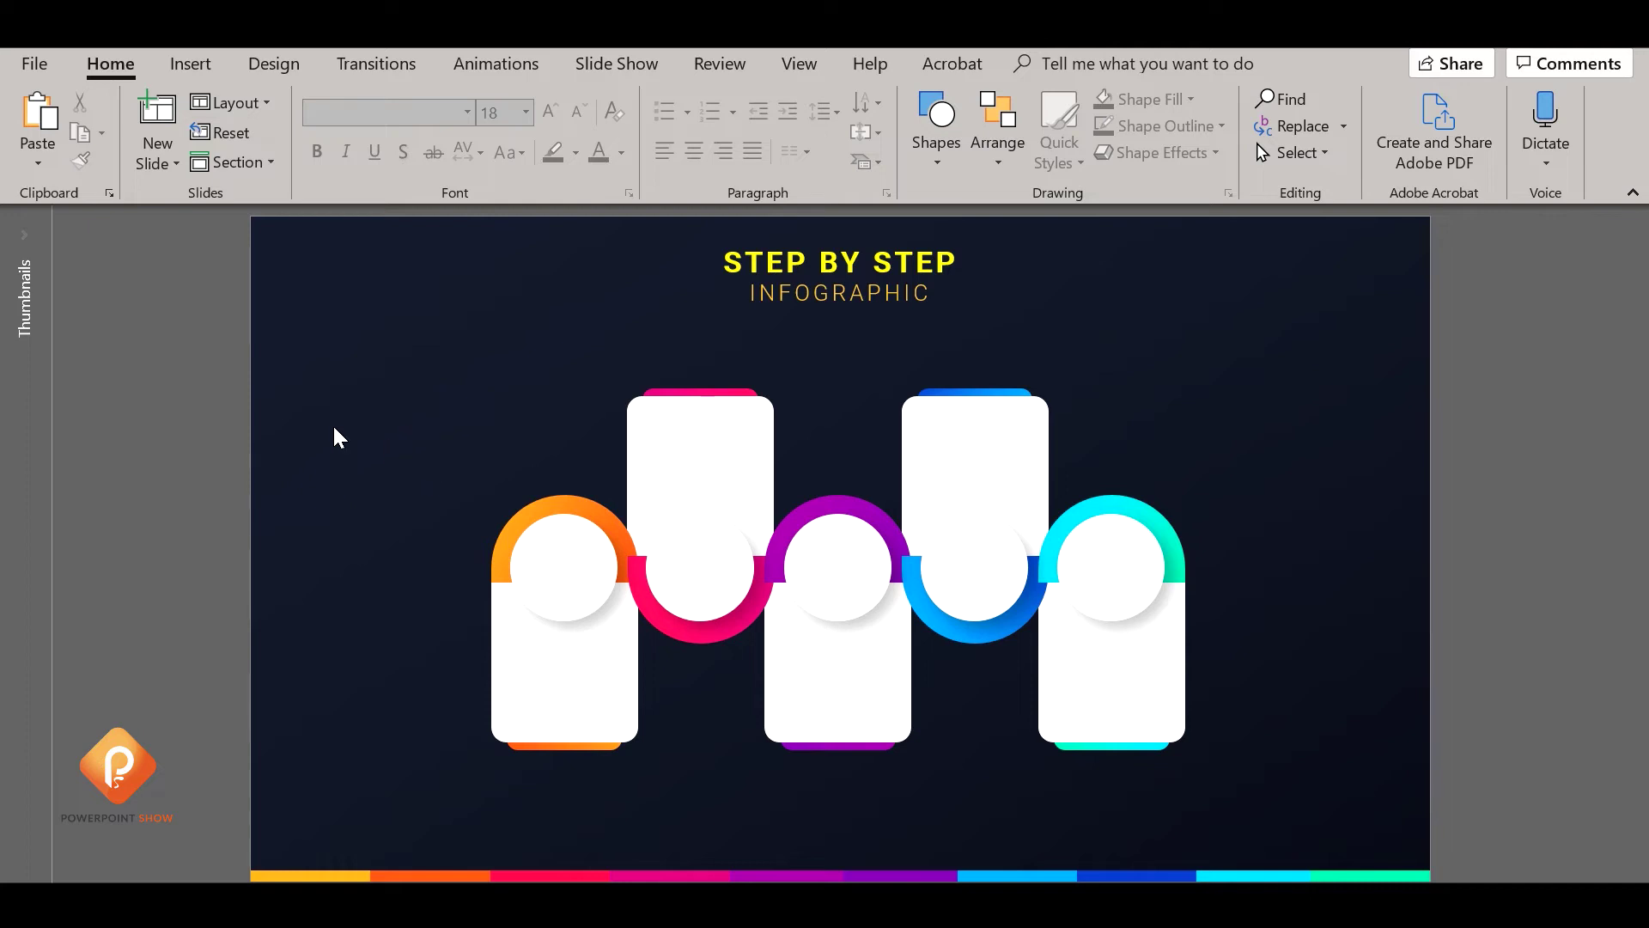
drag(285, 342, 1335, 881)
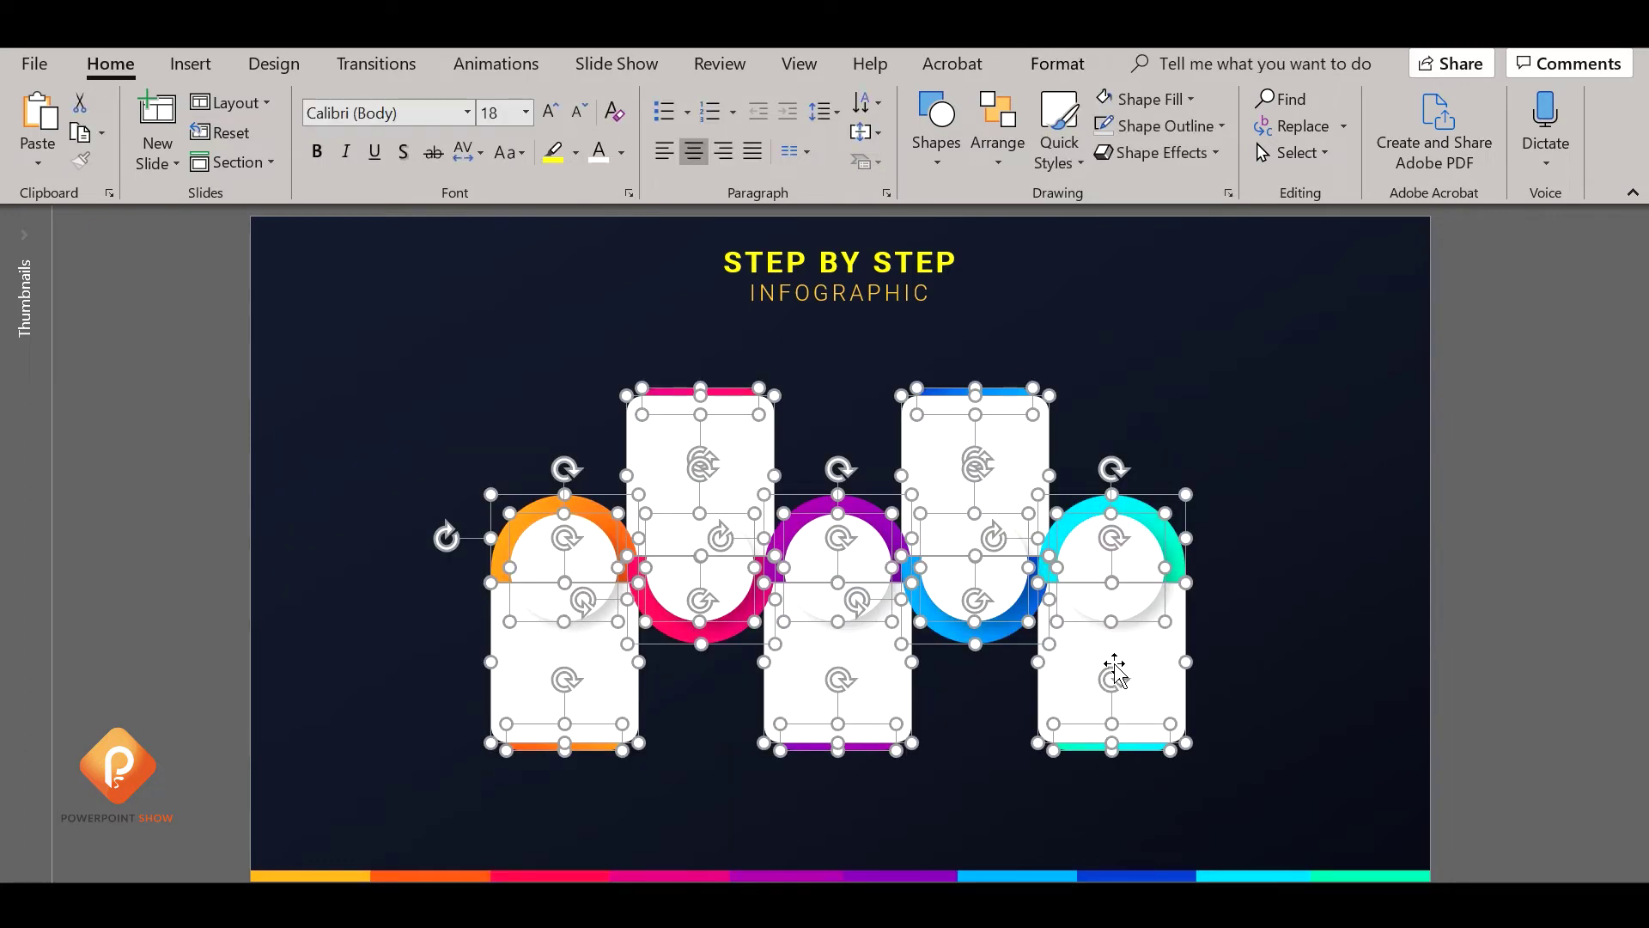
drag(1128, 674, 1117, 671)
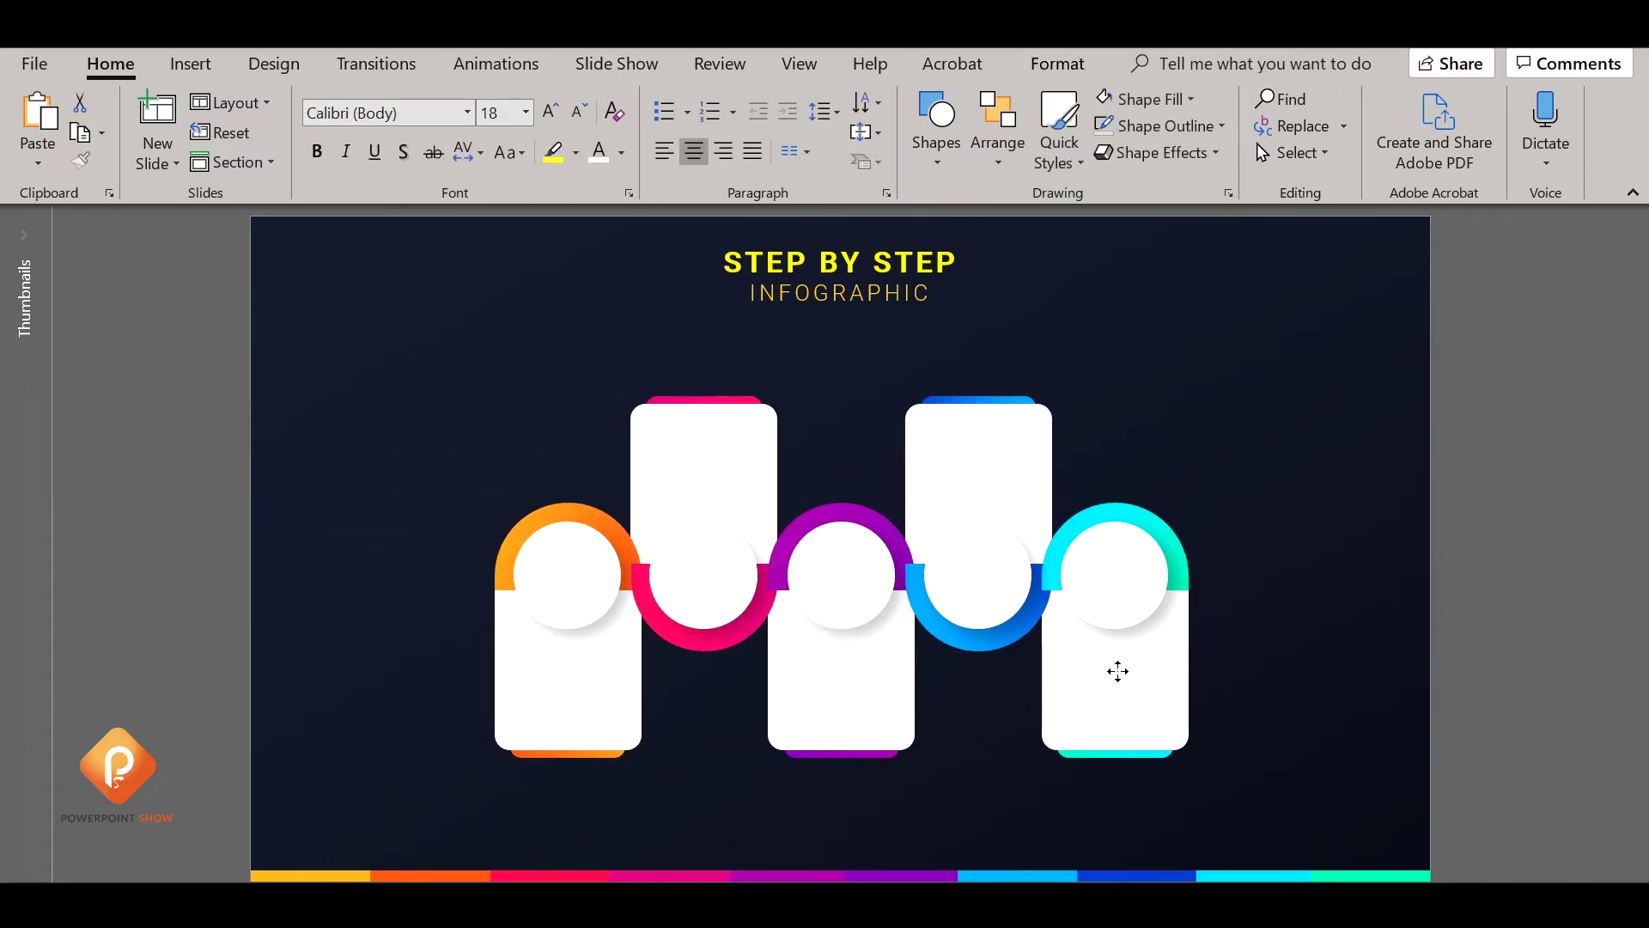
drag(1117, 671, 1118, 670)
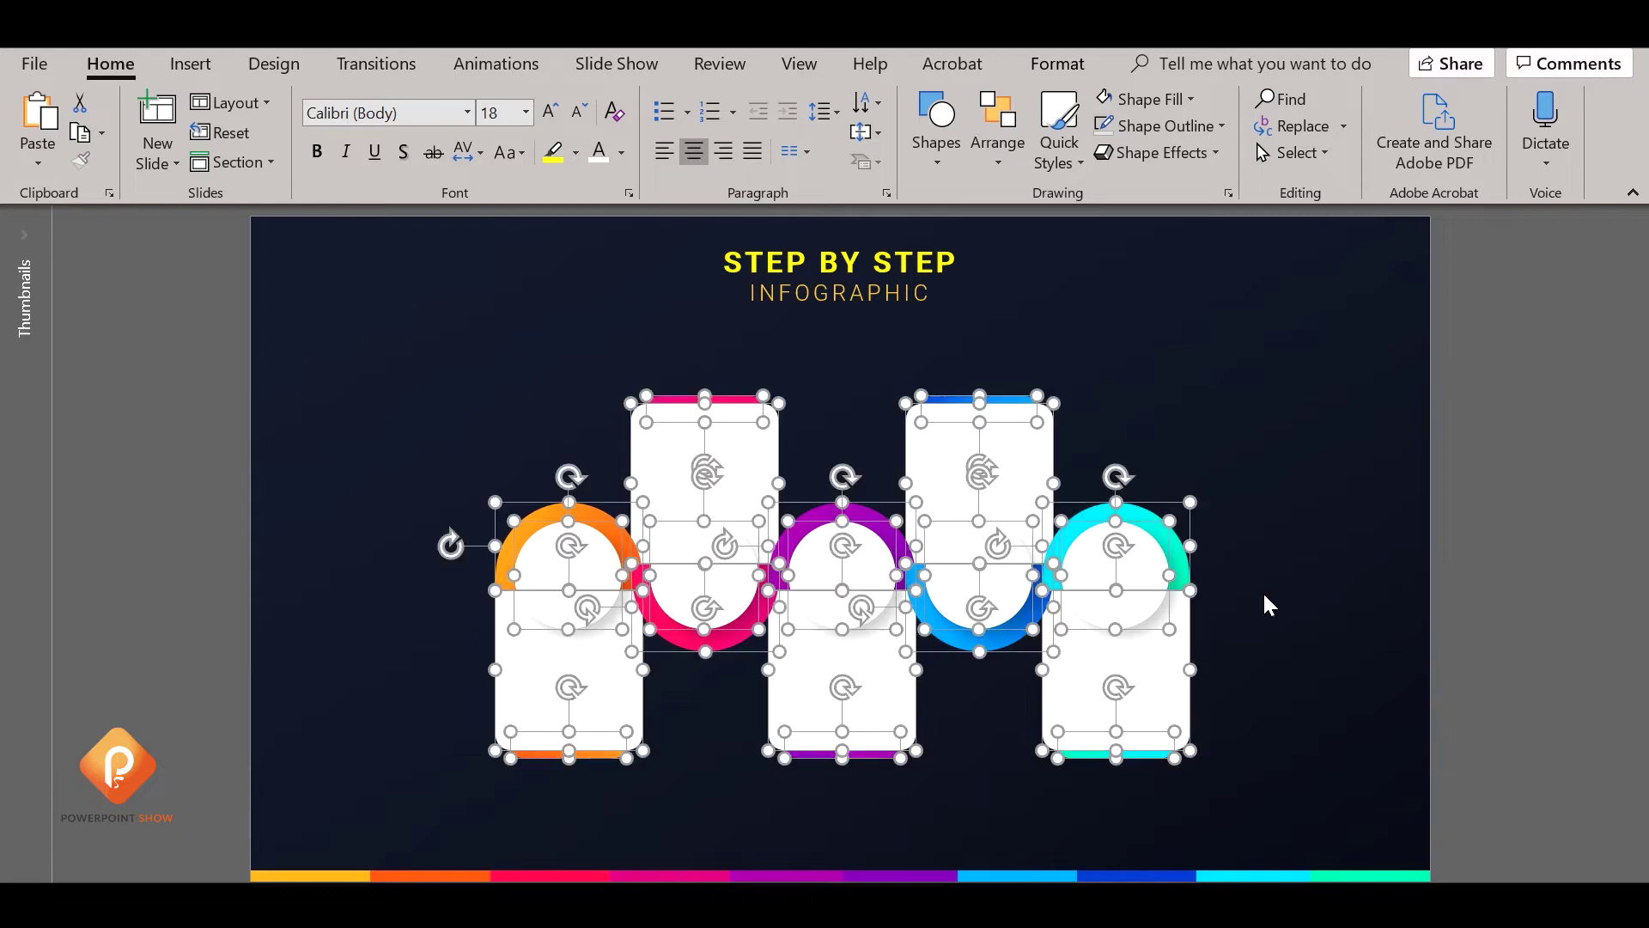
click(1262, 590)
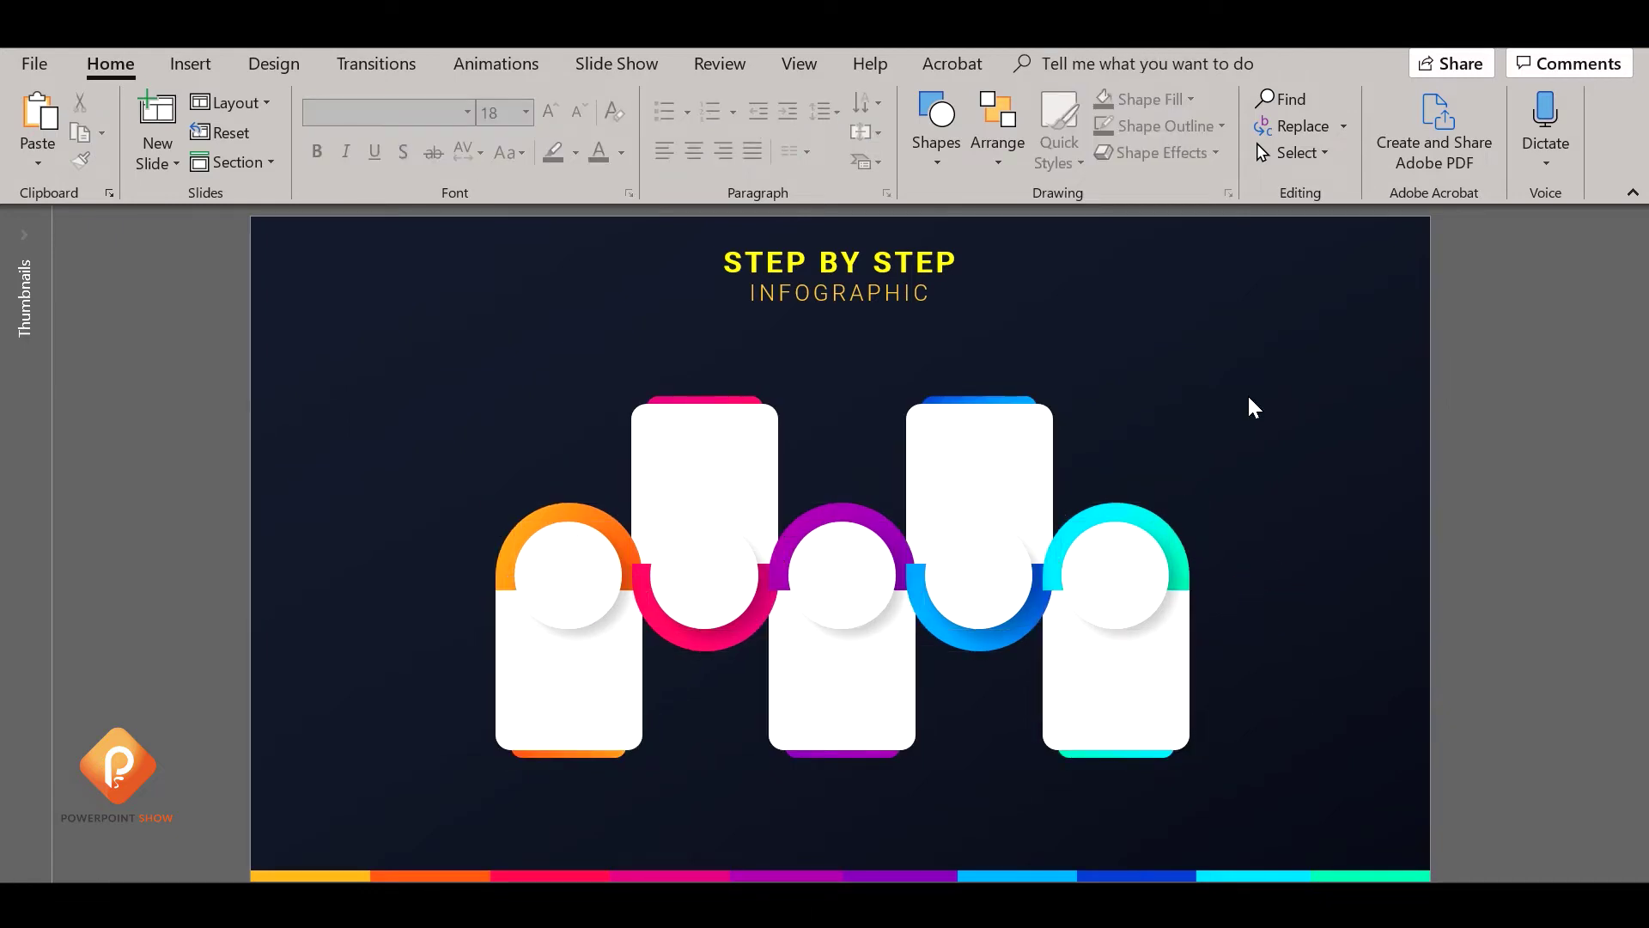
click(587, 571)
Make a smaller copy of the white circle on the orange step and format-paint it orange
drag(586, 572, 659, 585)
mouse_move(700, 525)
mouse_down()
mouse_move(578, 566)
mouse_move(616, 521)
mouse_up()
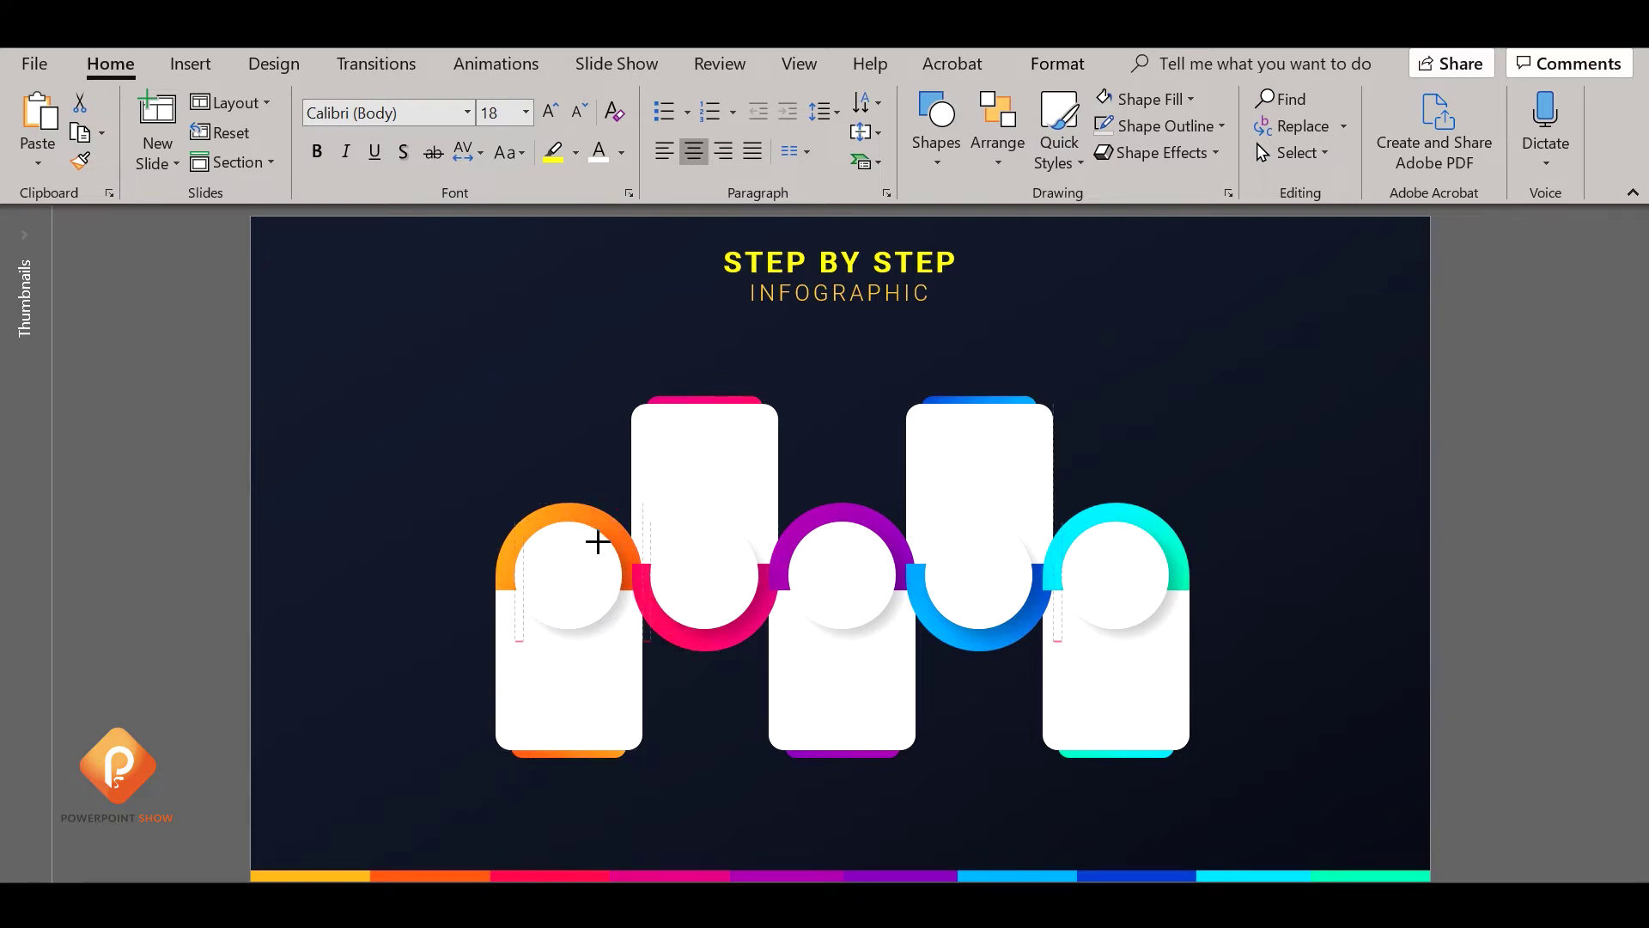
drag(570, 582, 575, 584)
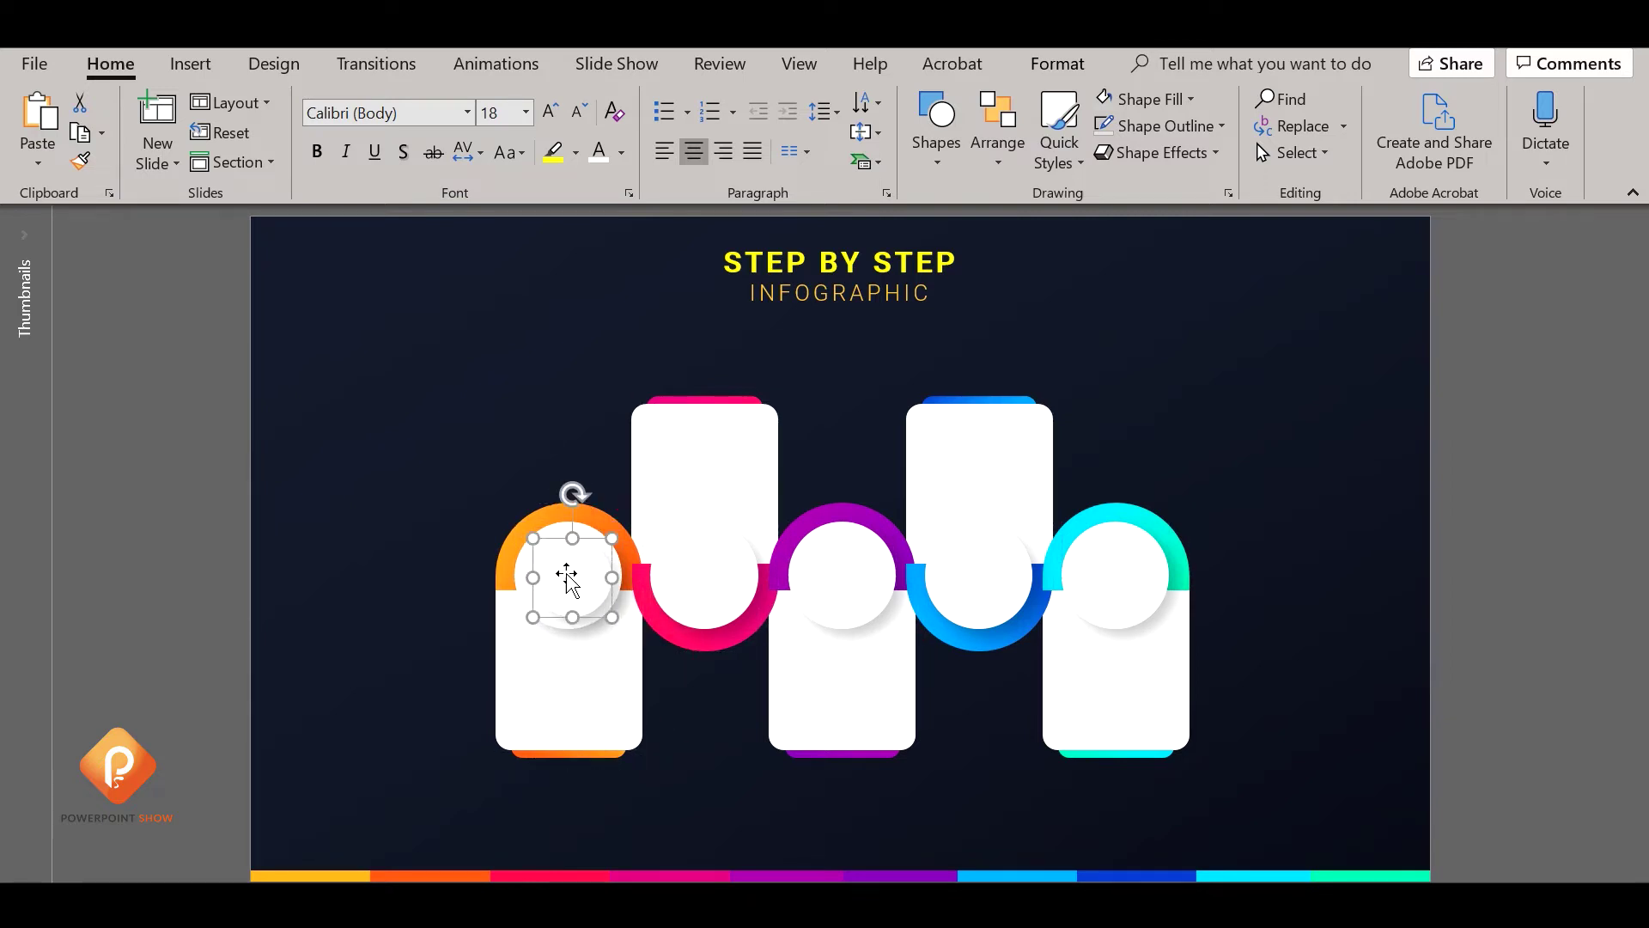
click(554, 513)
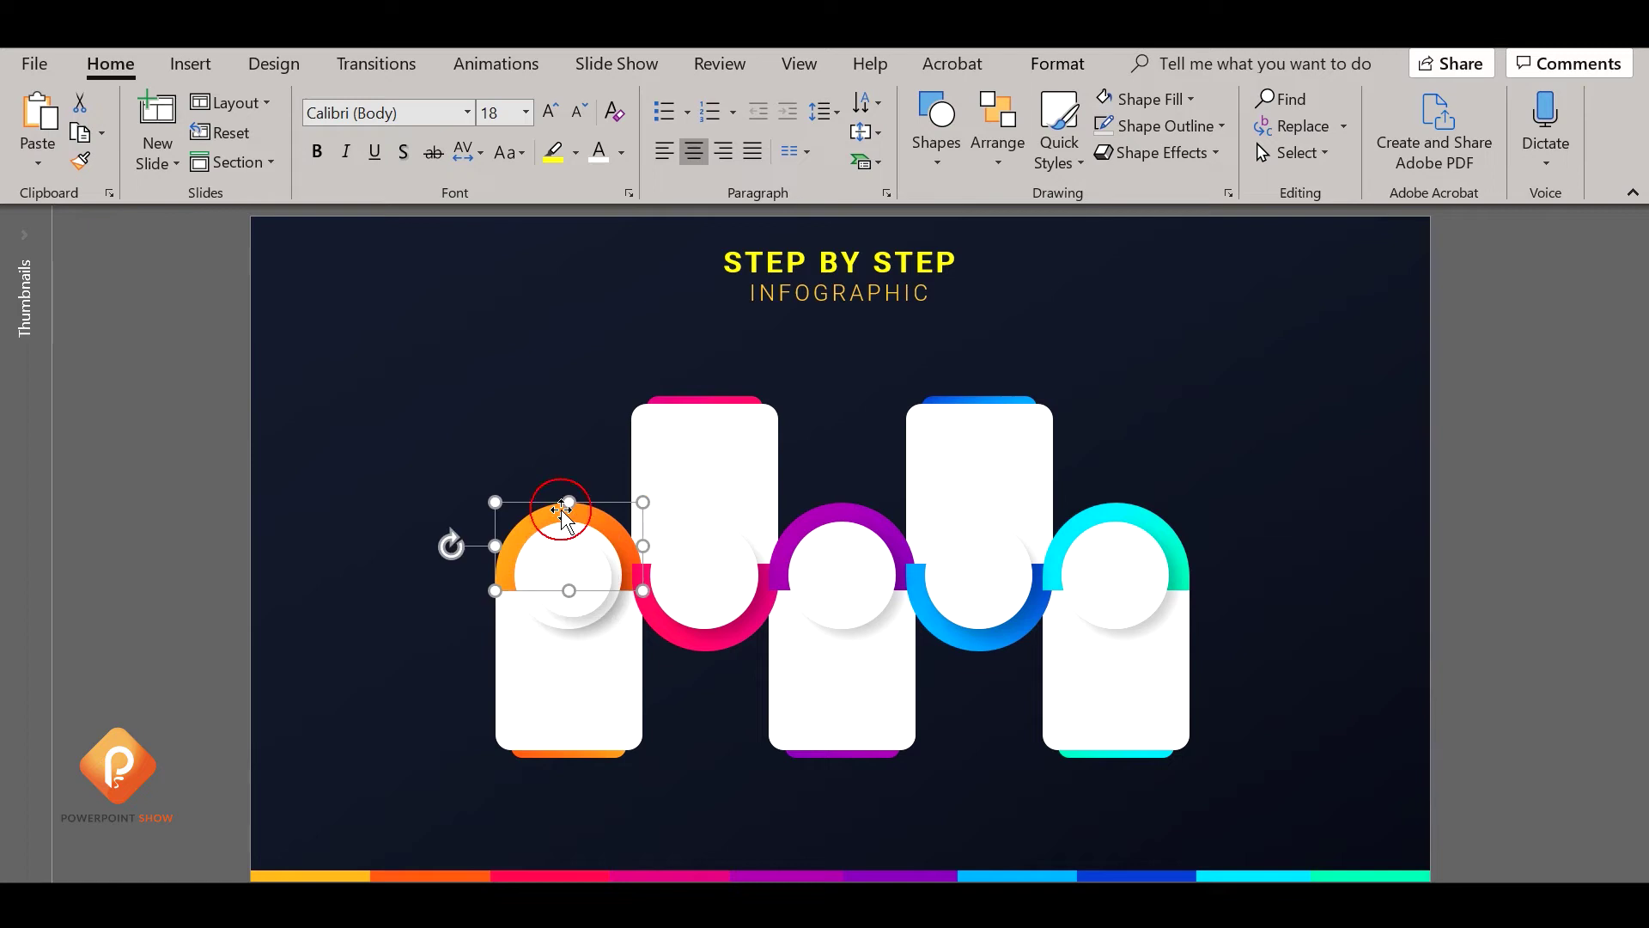
click(95, 158)
click(568, 574)
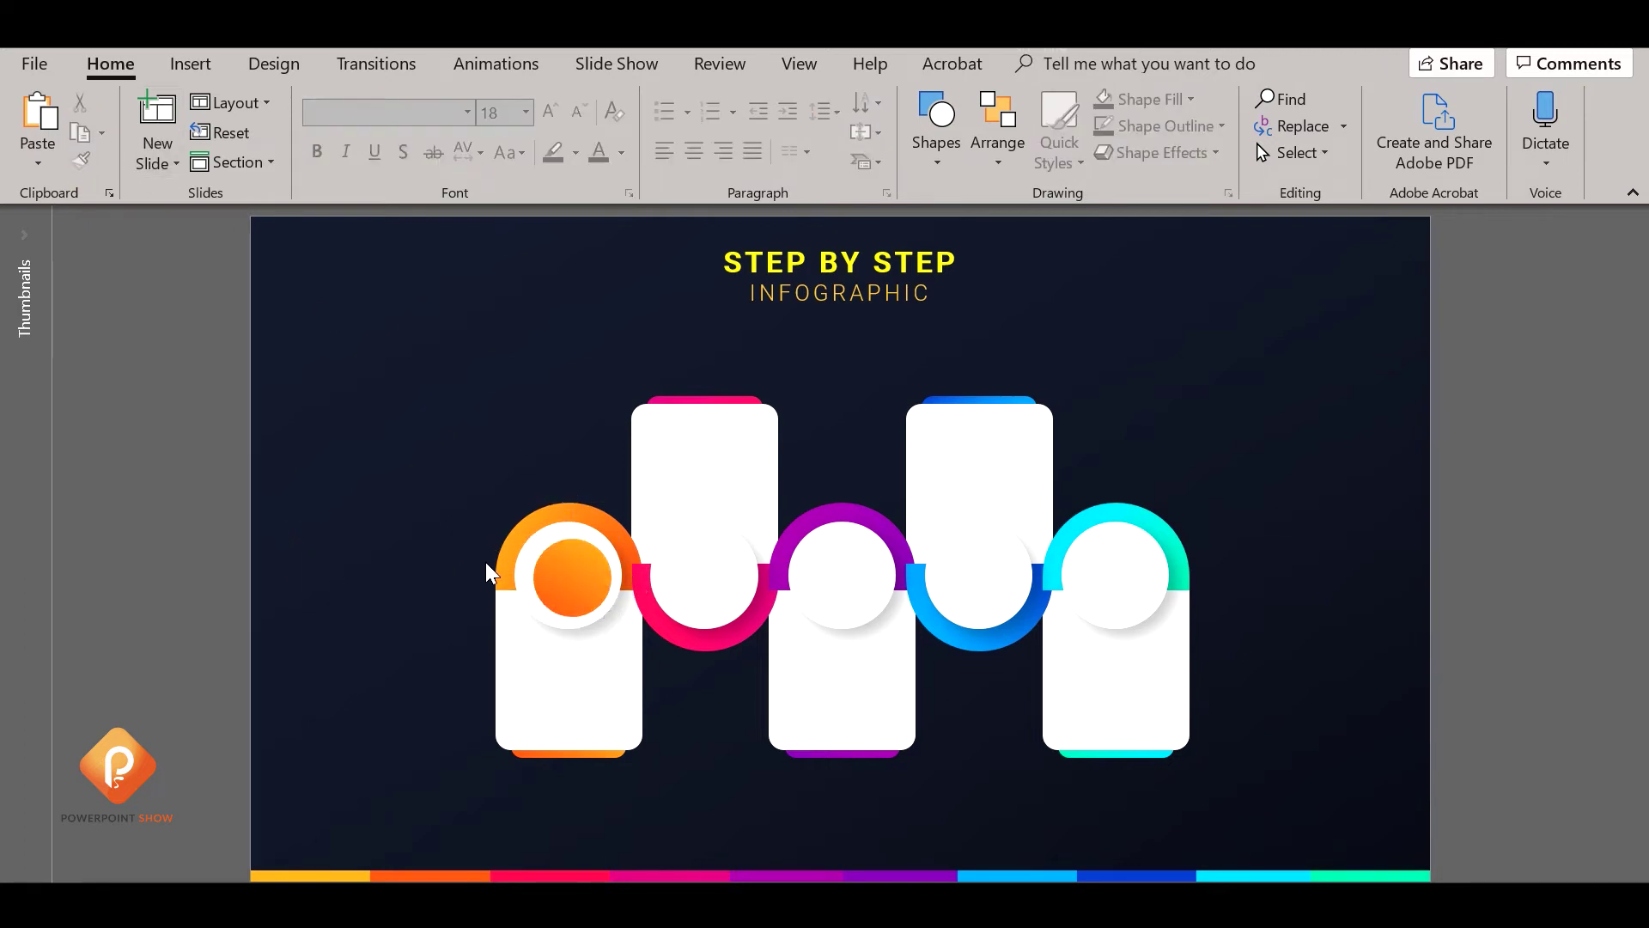
Ctrl-drag copies of the orange inner circle into the pink and purple rings
drag(575, 581, 707, 581)
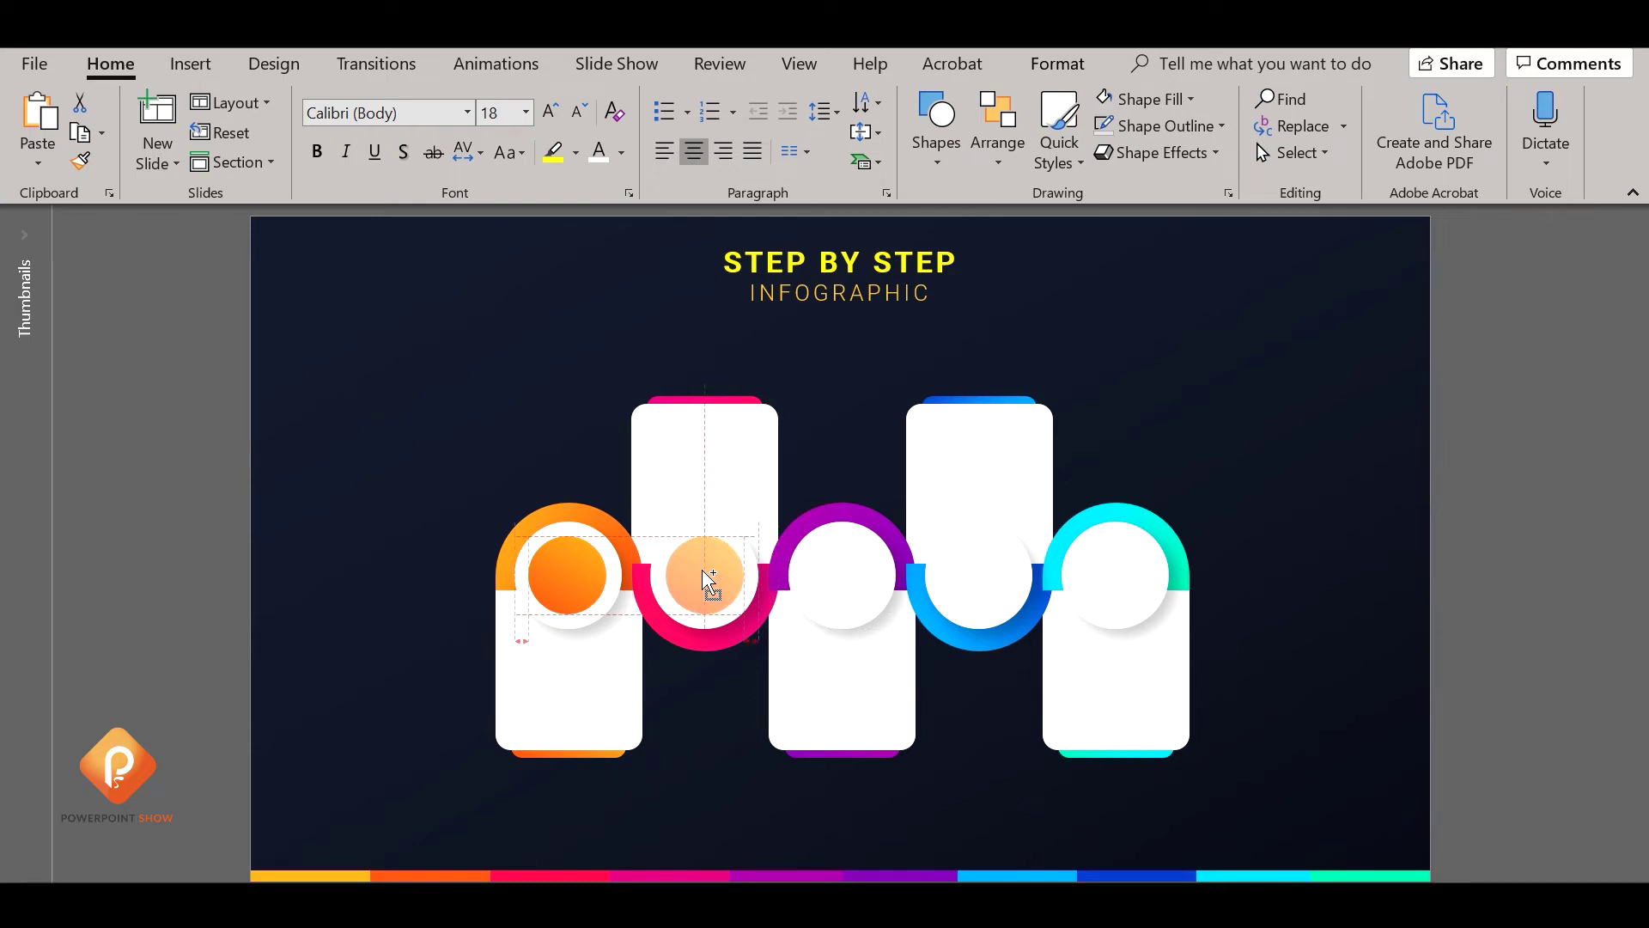
drag(708, 580, 845, 582)
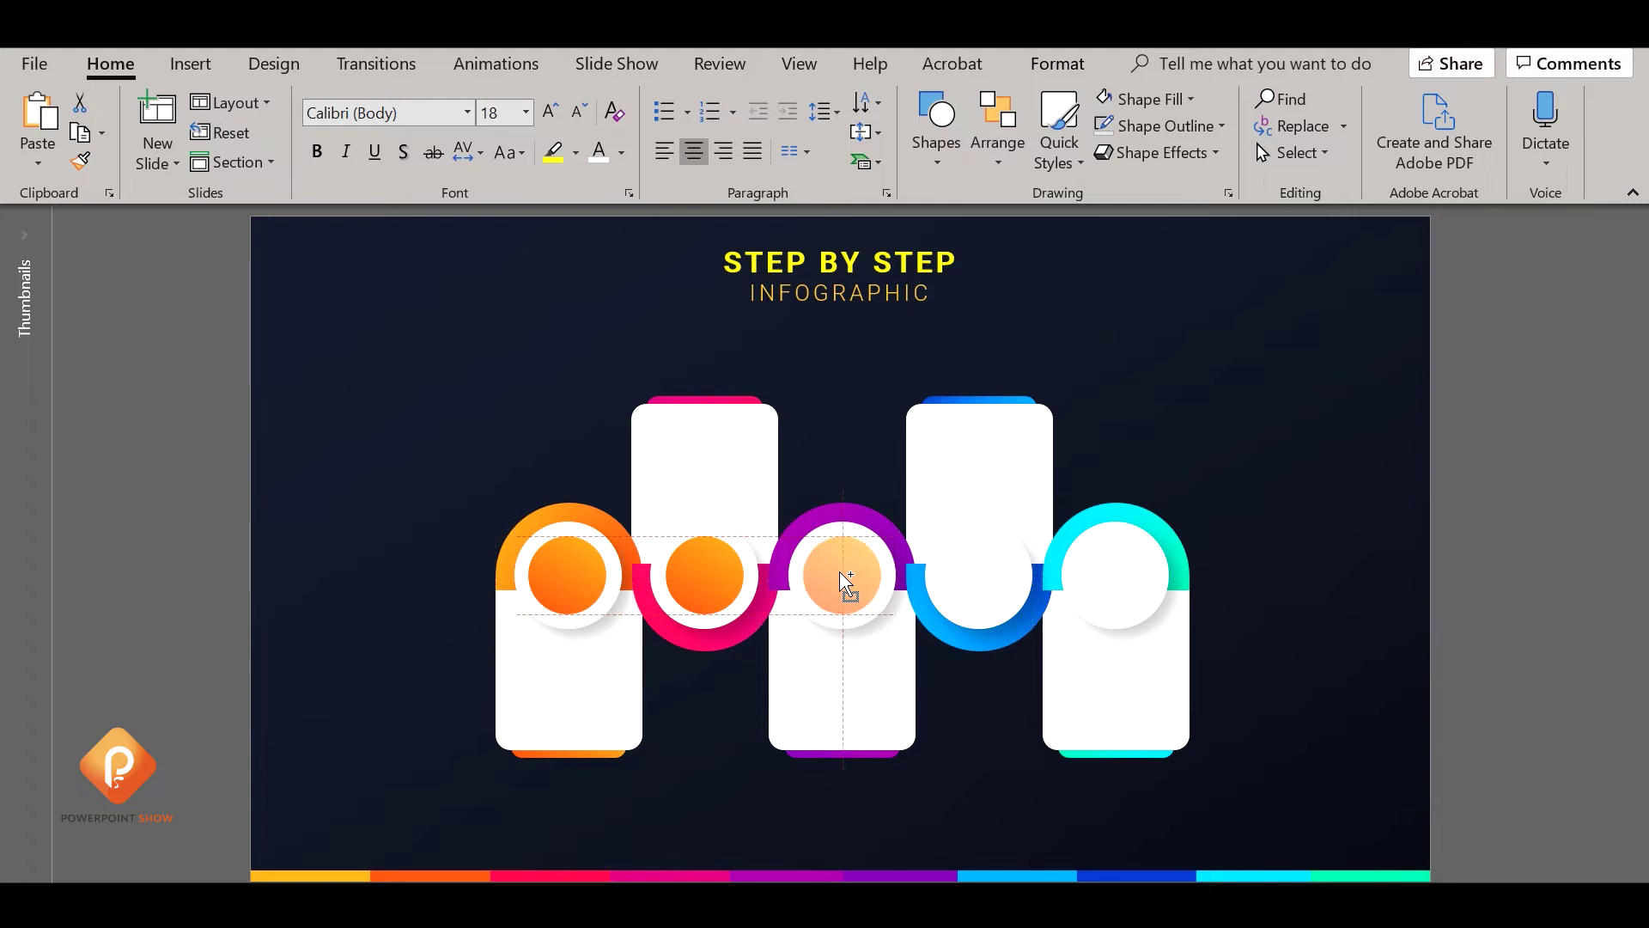
drag(846, 582, 1120, 584)
Use Format Painter to copy the pink and purple rings' colours onto their inner circles
click(745, 625)
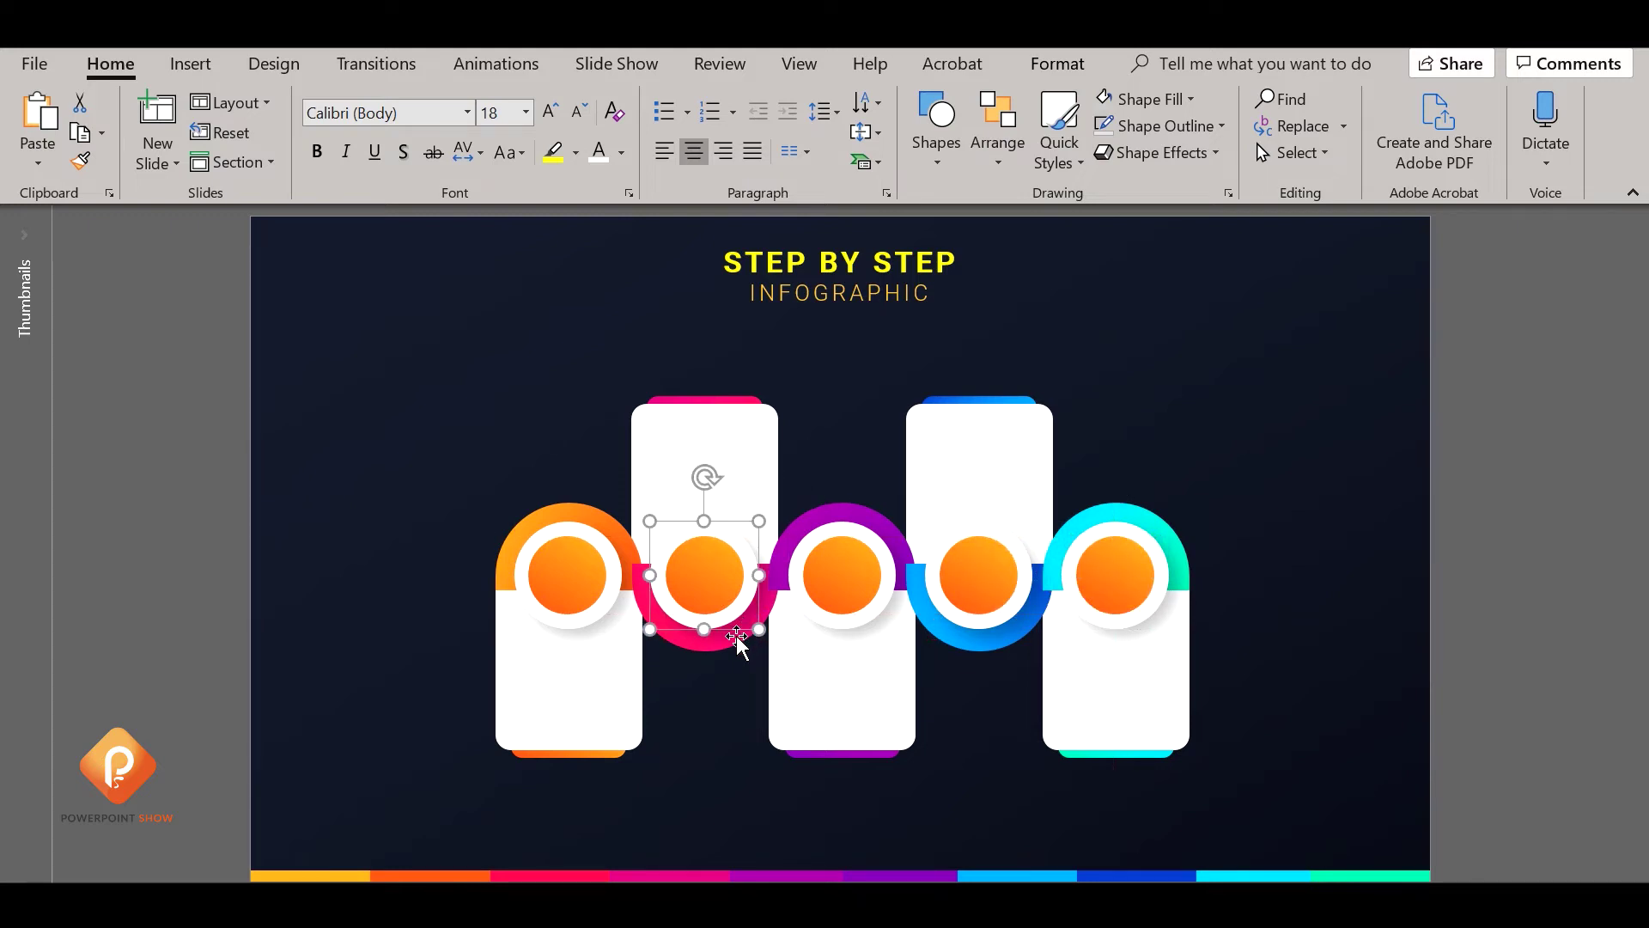
click(717, 650)
click(80, 160)
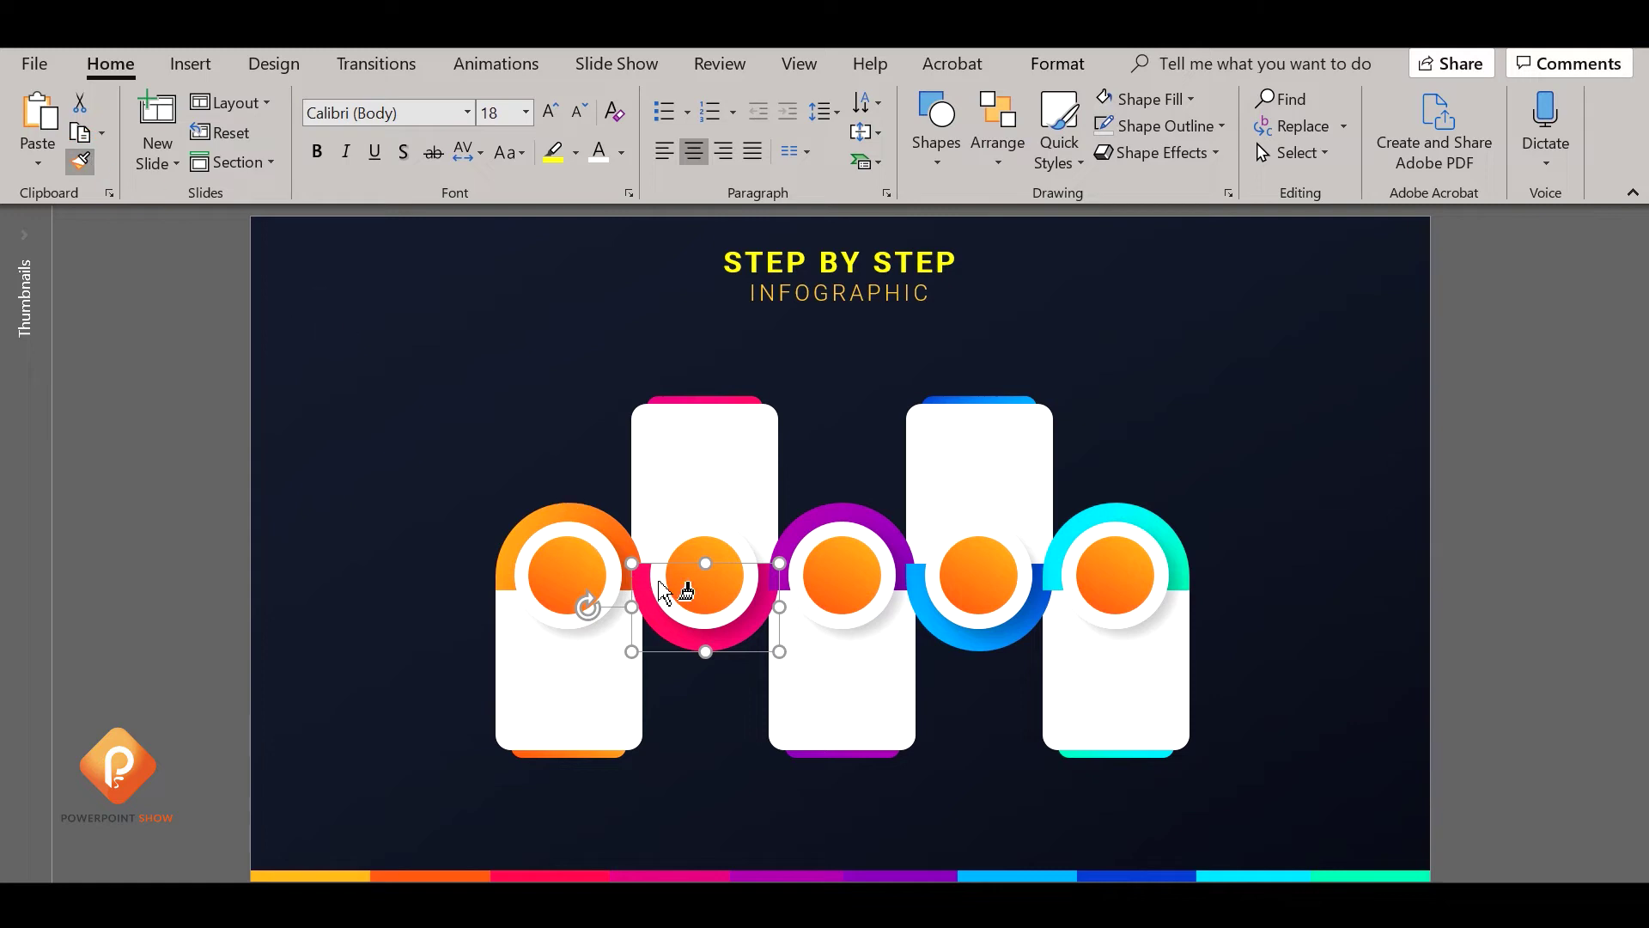
click(713, 597)
click(866, 537)
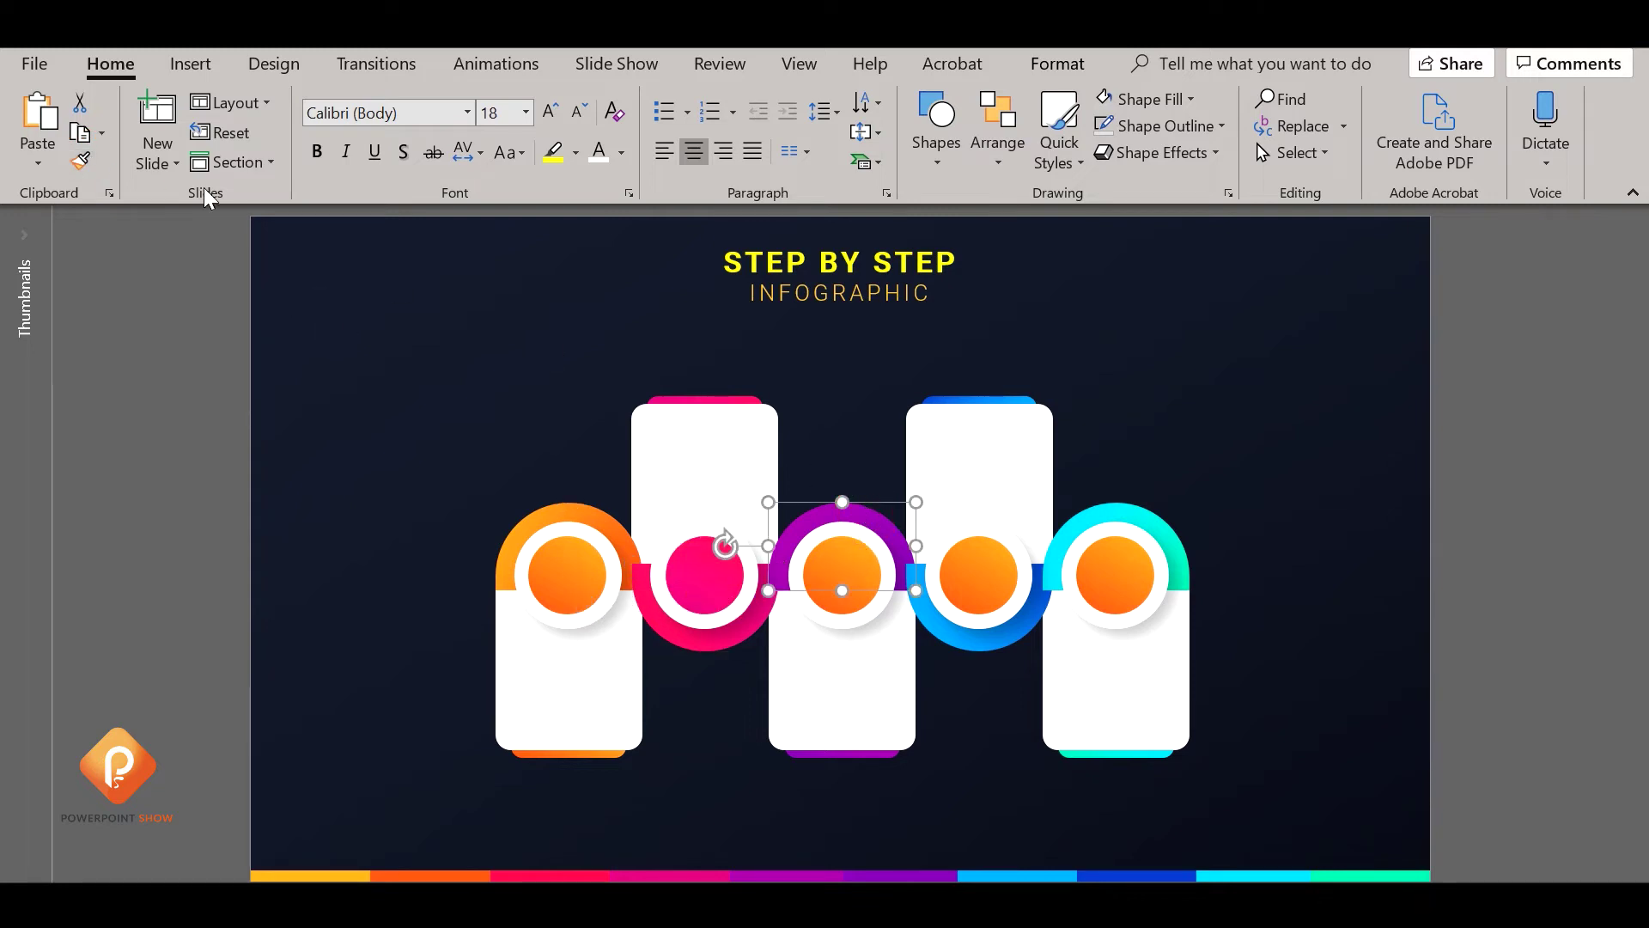
click(80, 161)
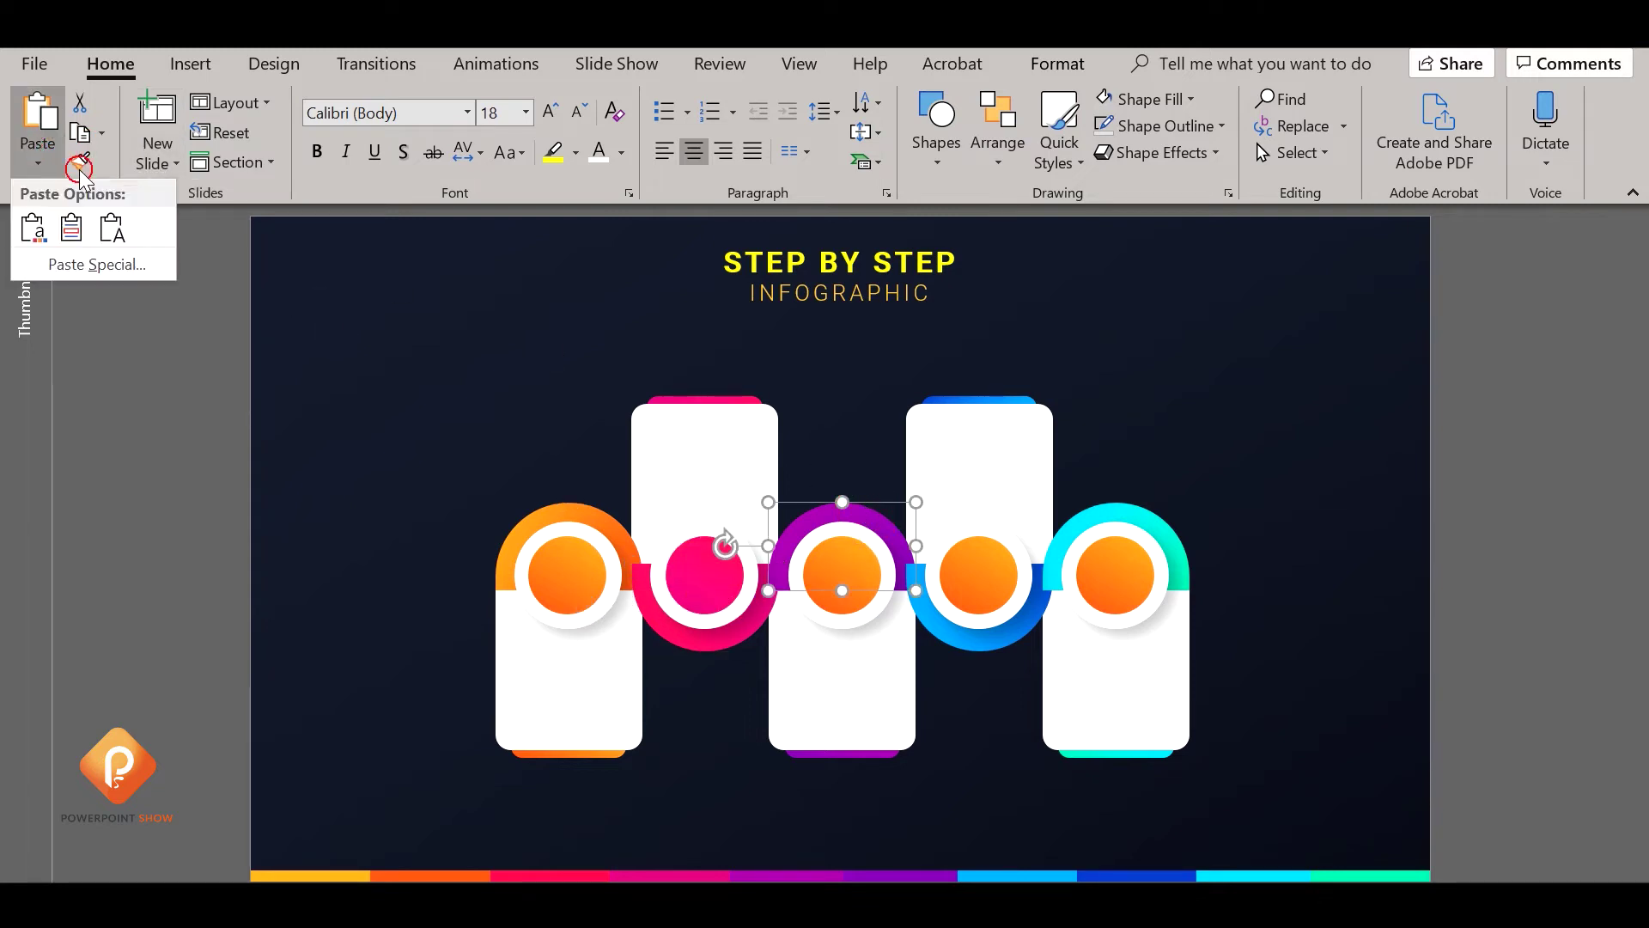
click(872, 571)
Paint the blue and cyan rings' colours onto their steps' centre circles, then deselect
click(1005, 557)
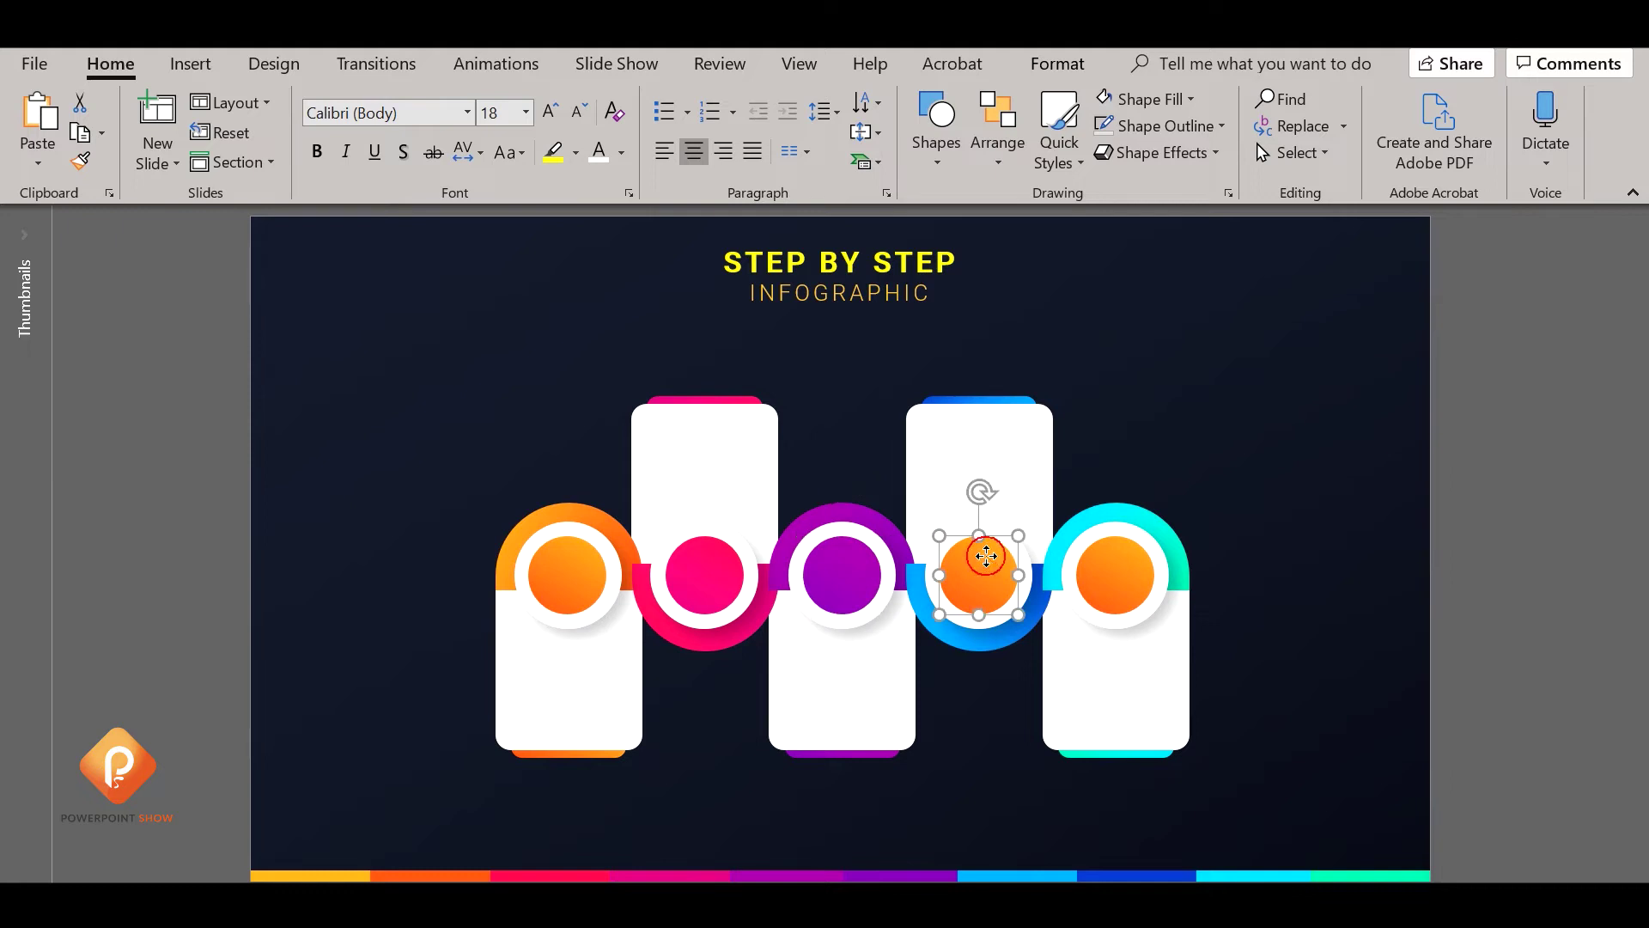
click(994, 640)
click(80, 161)
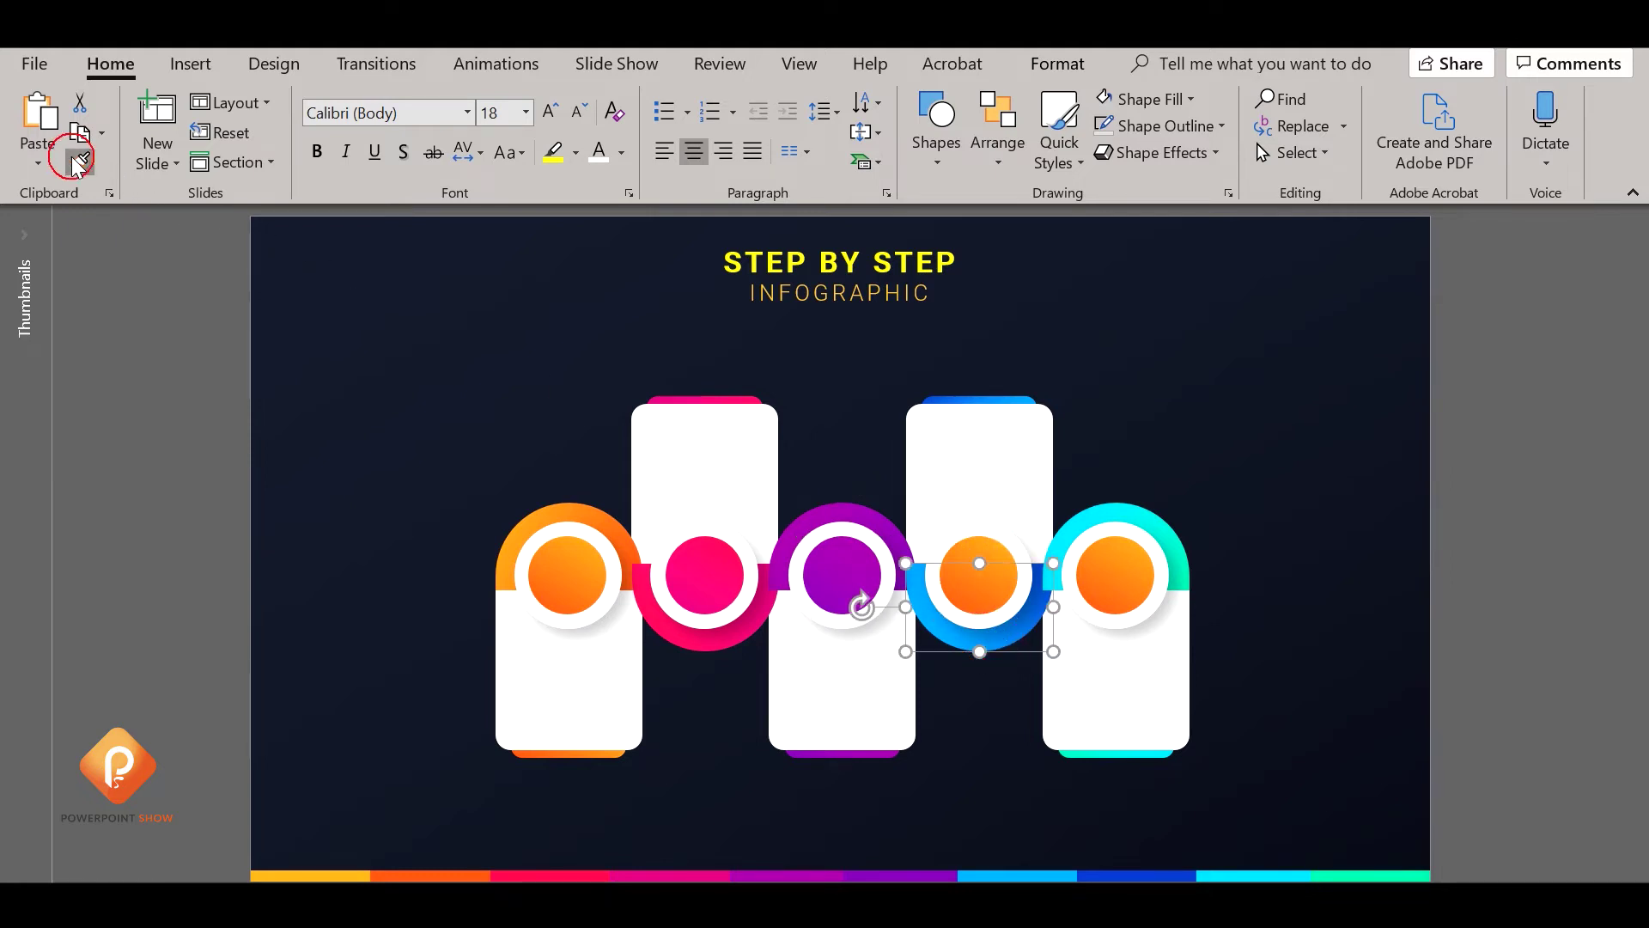
click(979, 580)
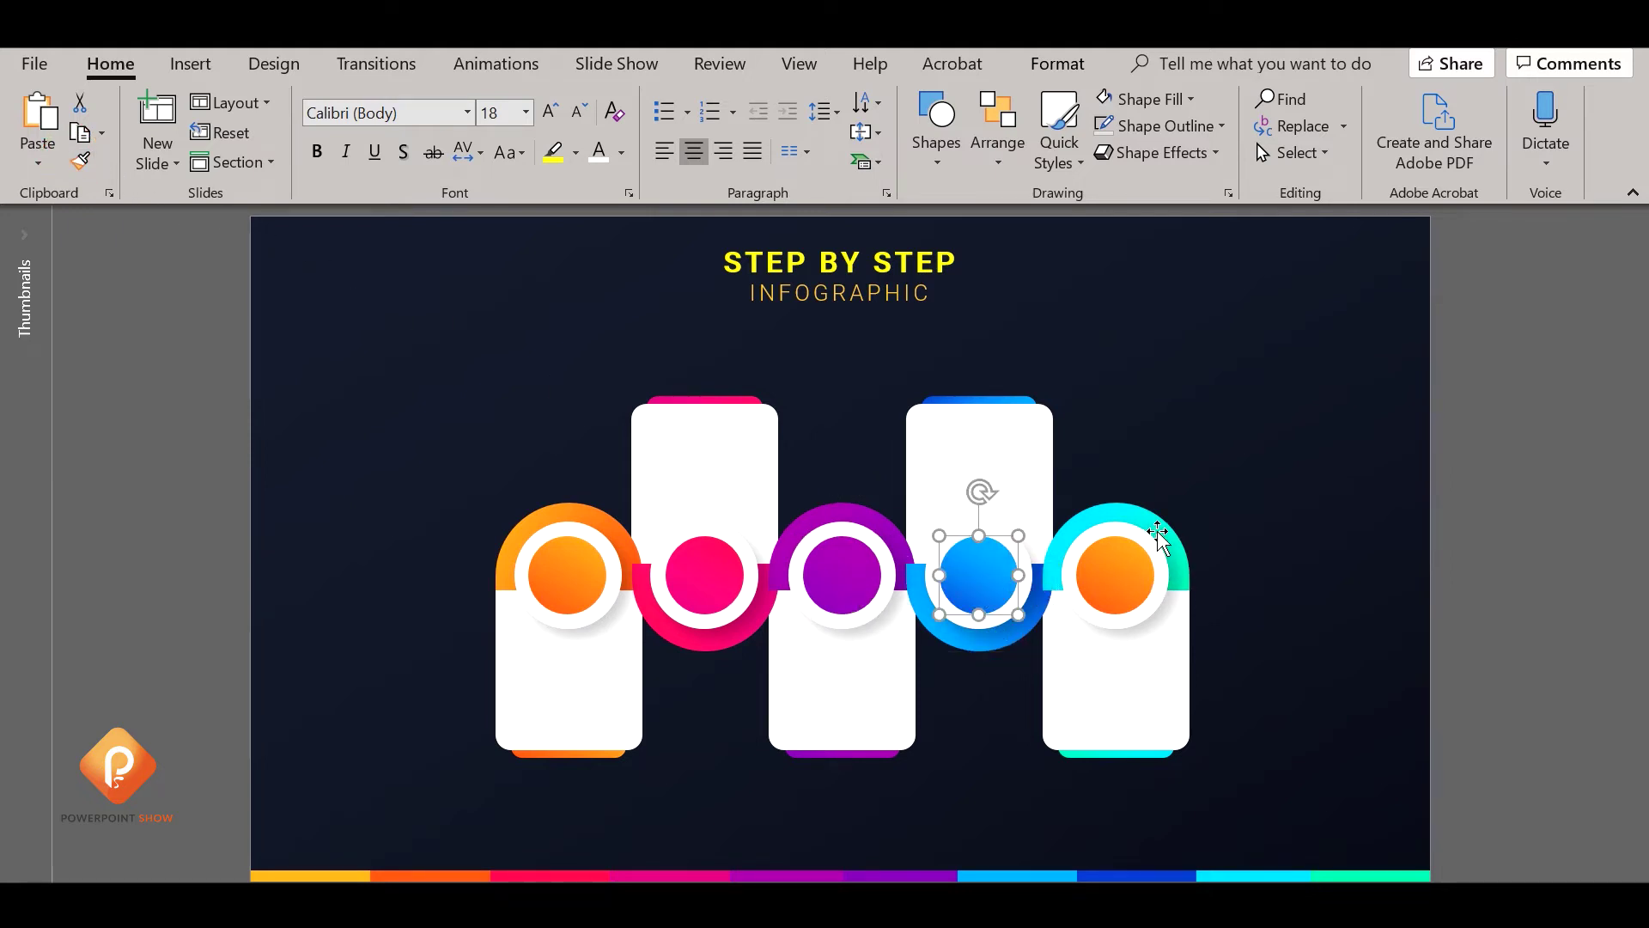
click(1153, 539)
click(82, 161)
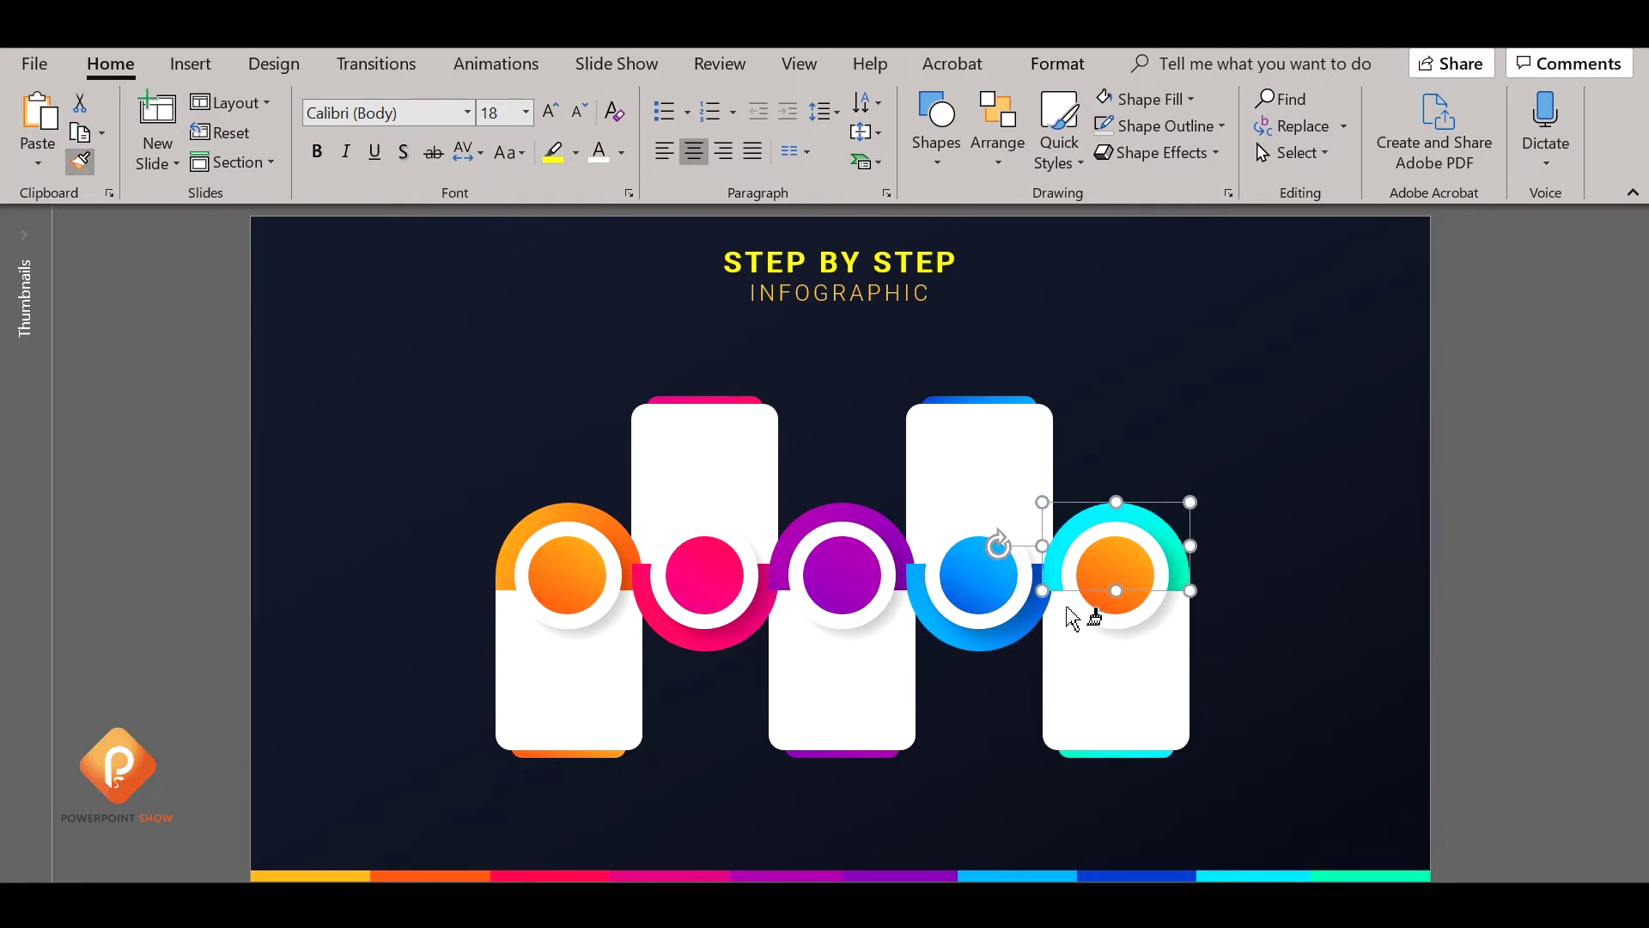
click(1112, 573)
click(1513, 498)
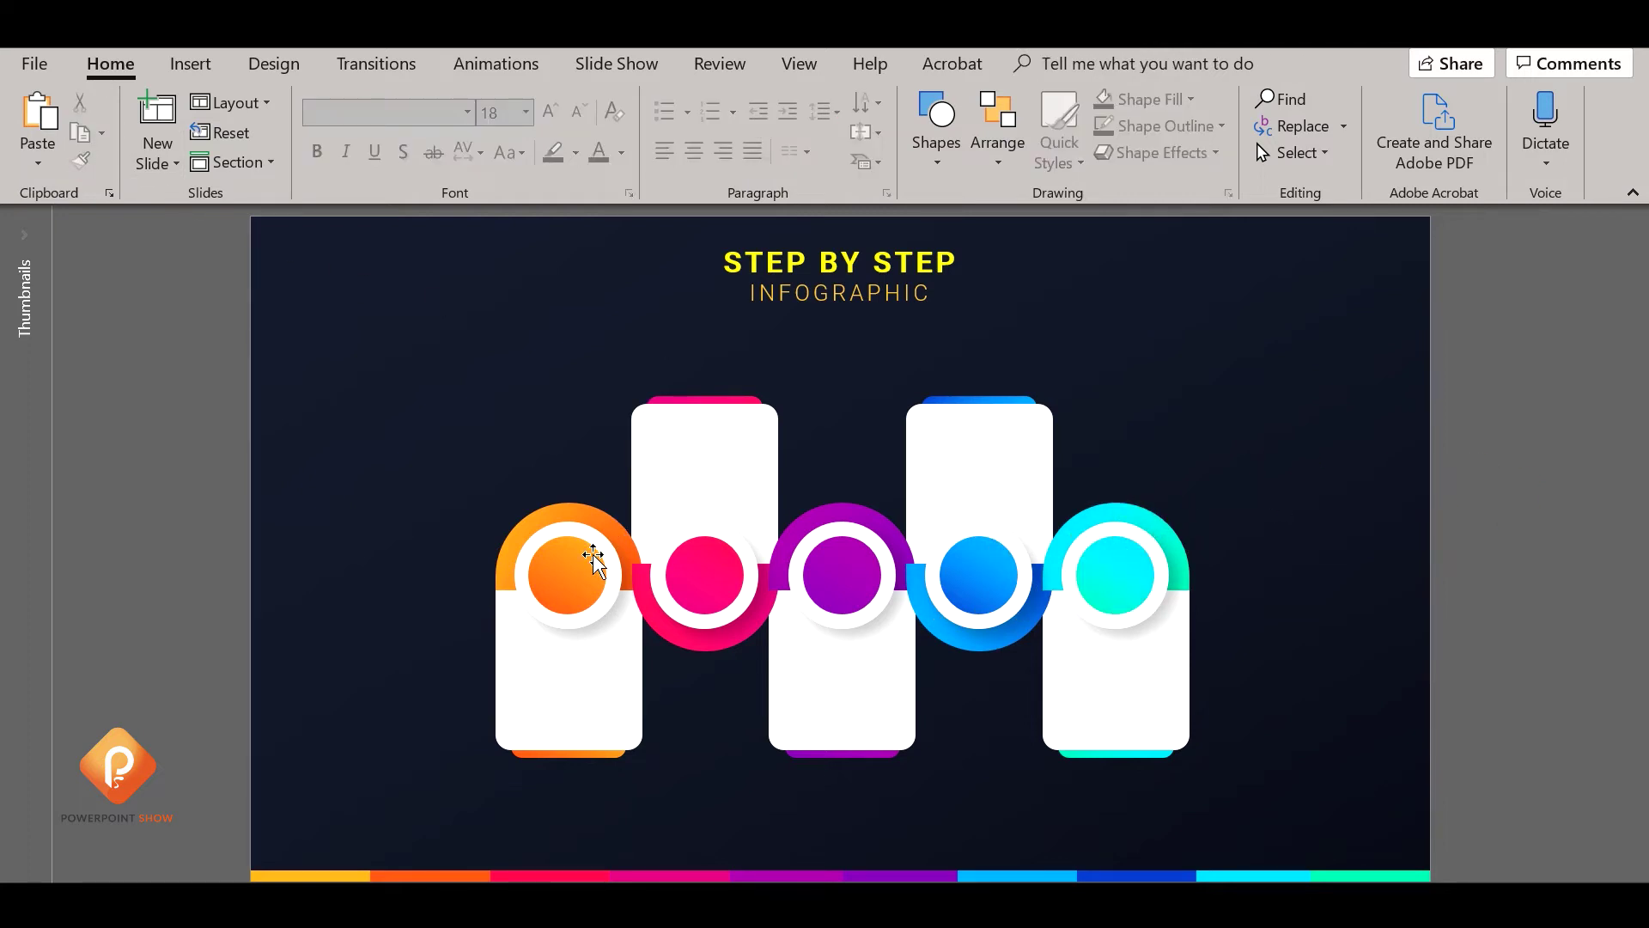
click(572, 577)
click(347, 577)
Align the orange circle to the centre and middle of its white ring
click(571, 577)
ctrl+scroll(571, 580, up, 3)
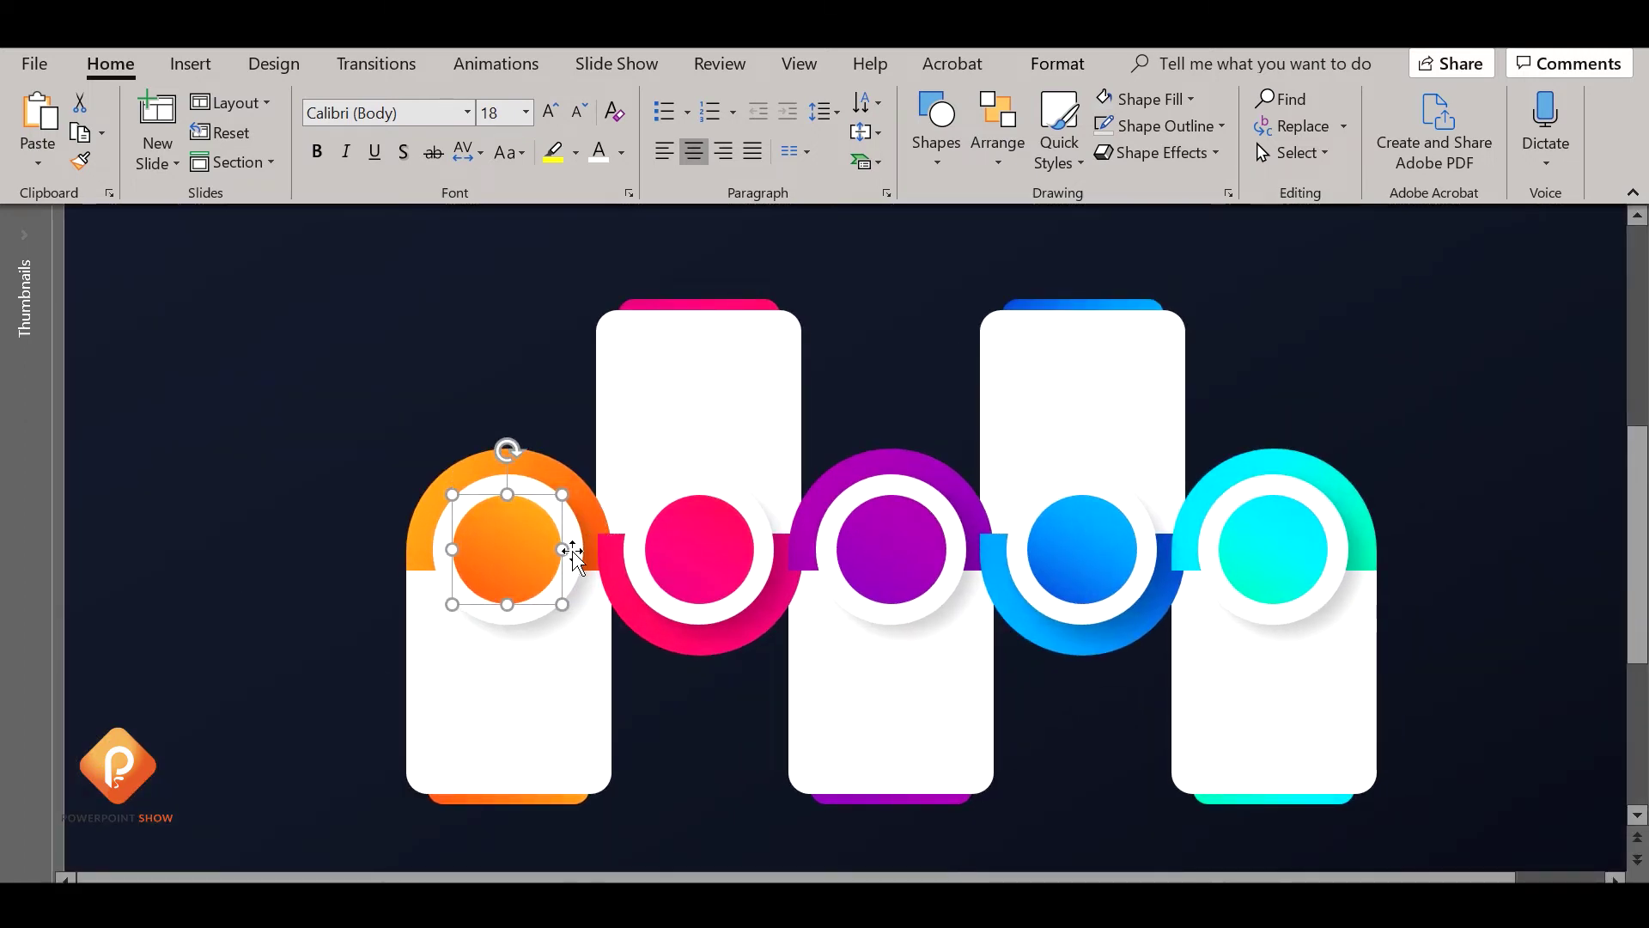
shift+click(574, 558)
click(998, 142)
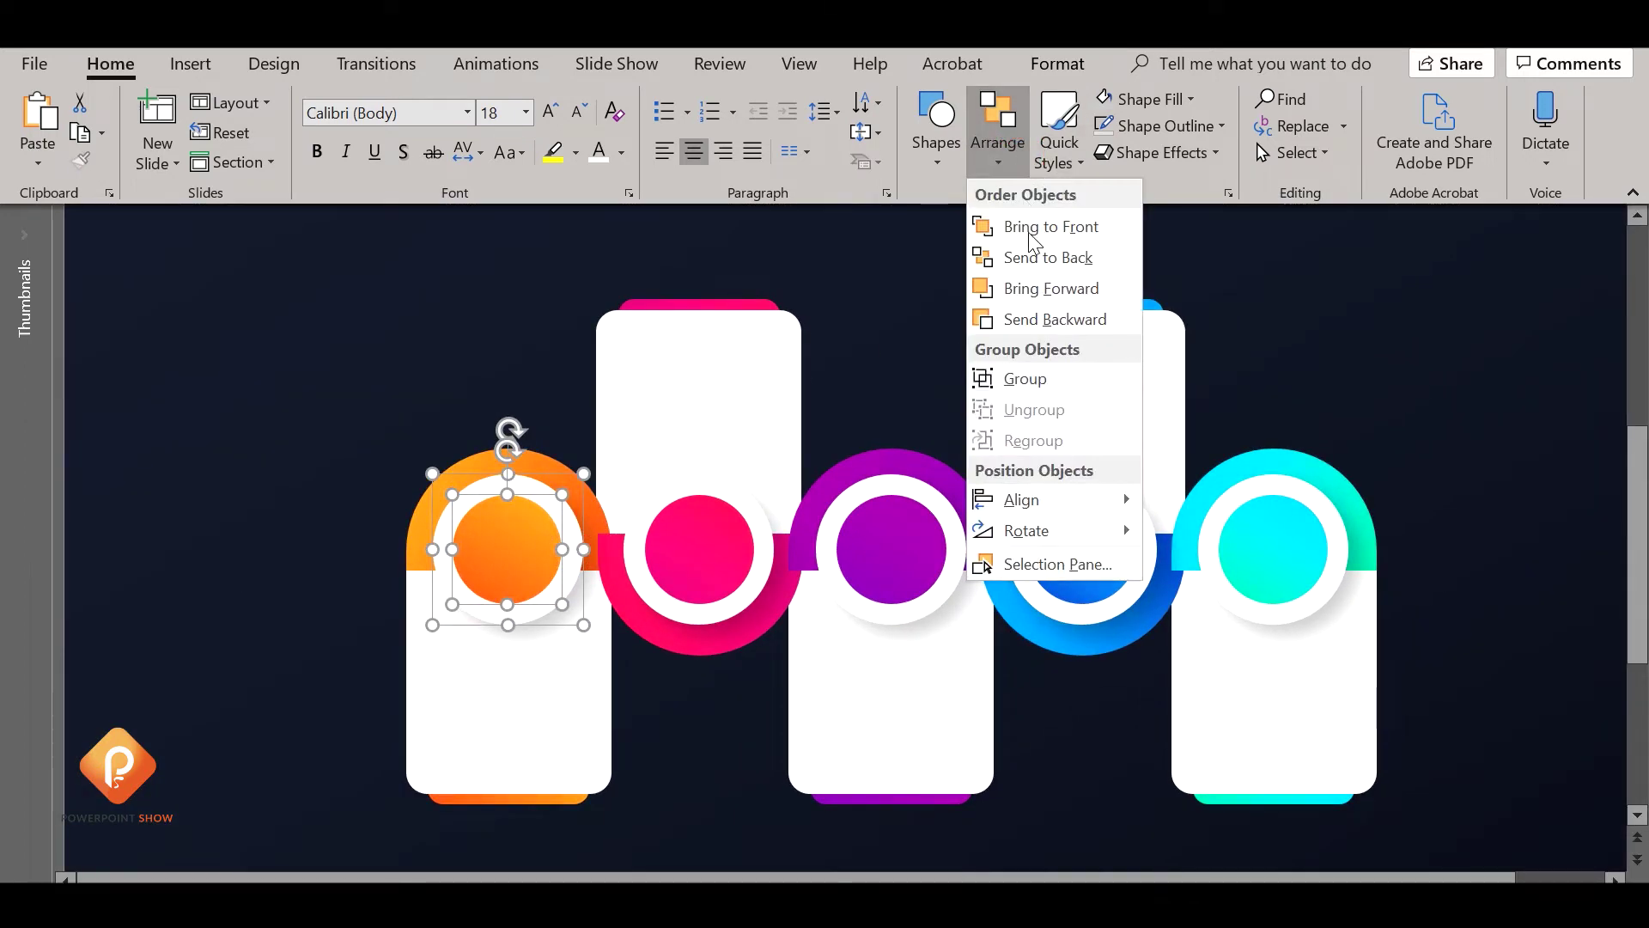
mouse_move(1022, 500)
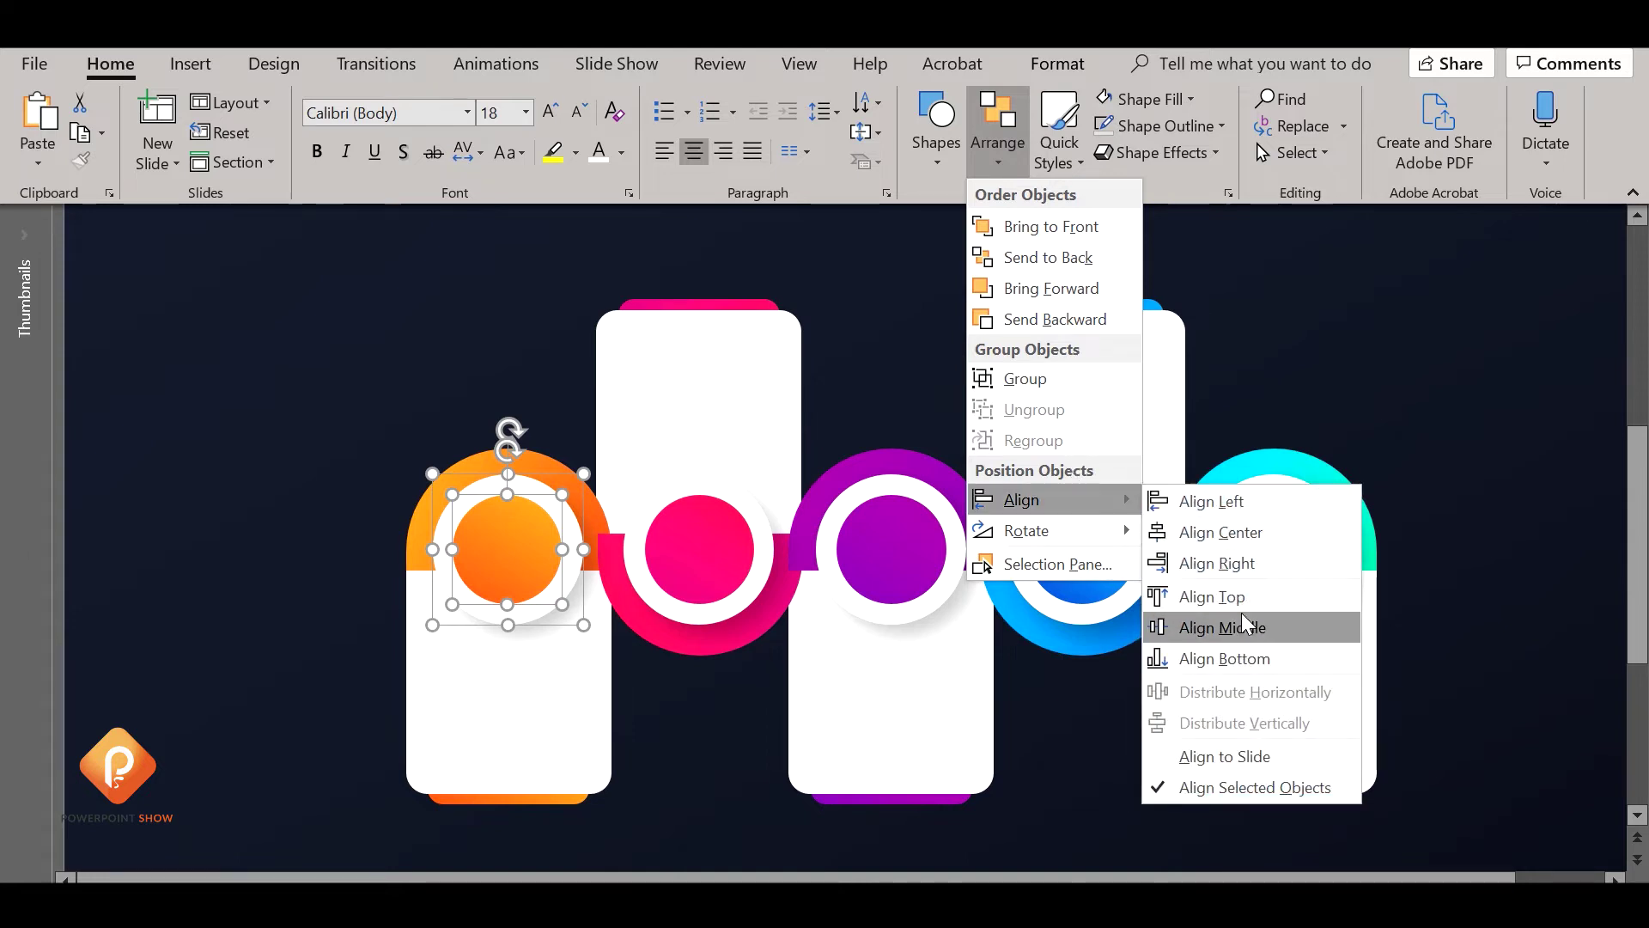
click(1228, 541)
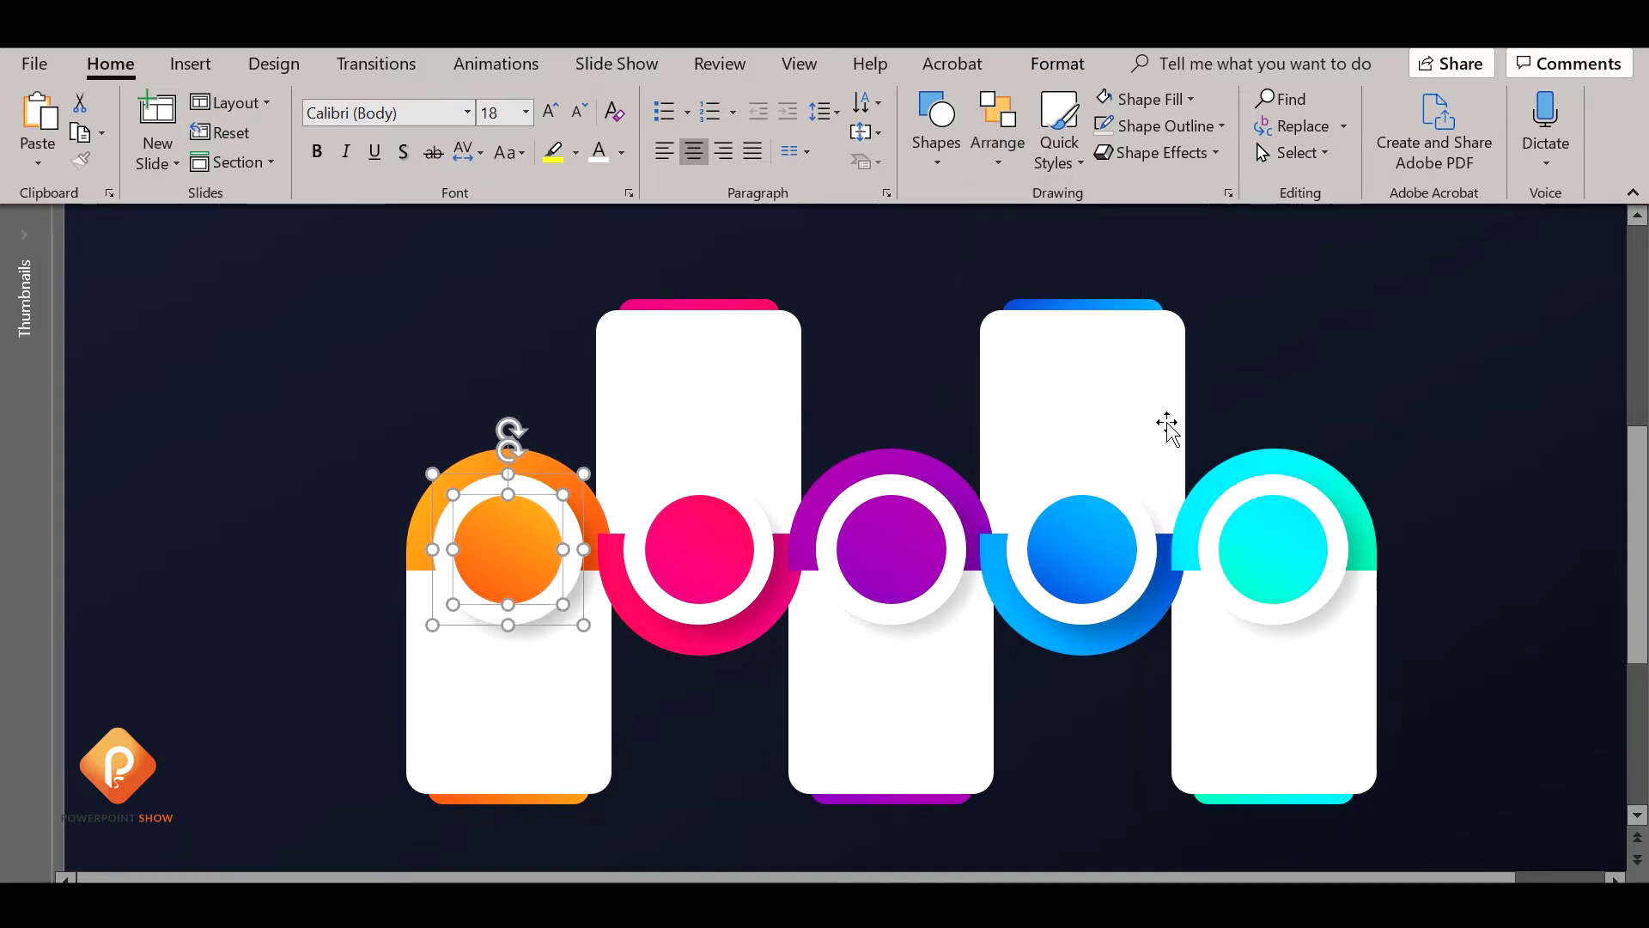
click(1009, 155)
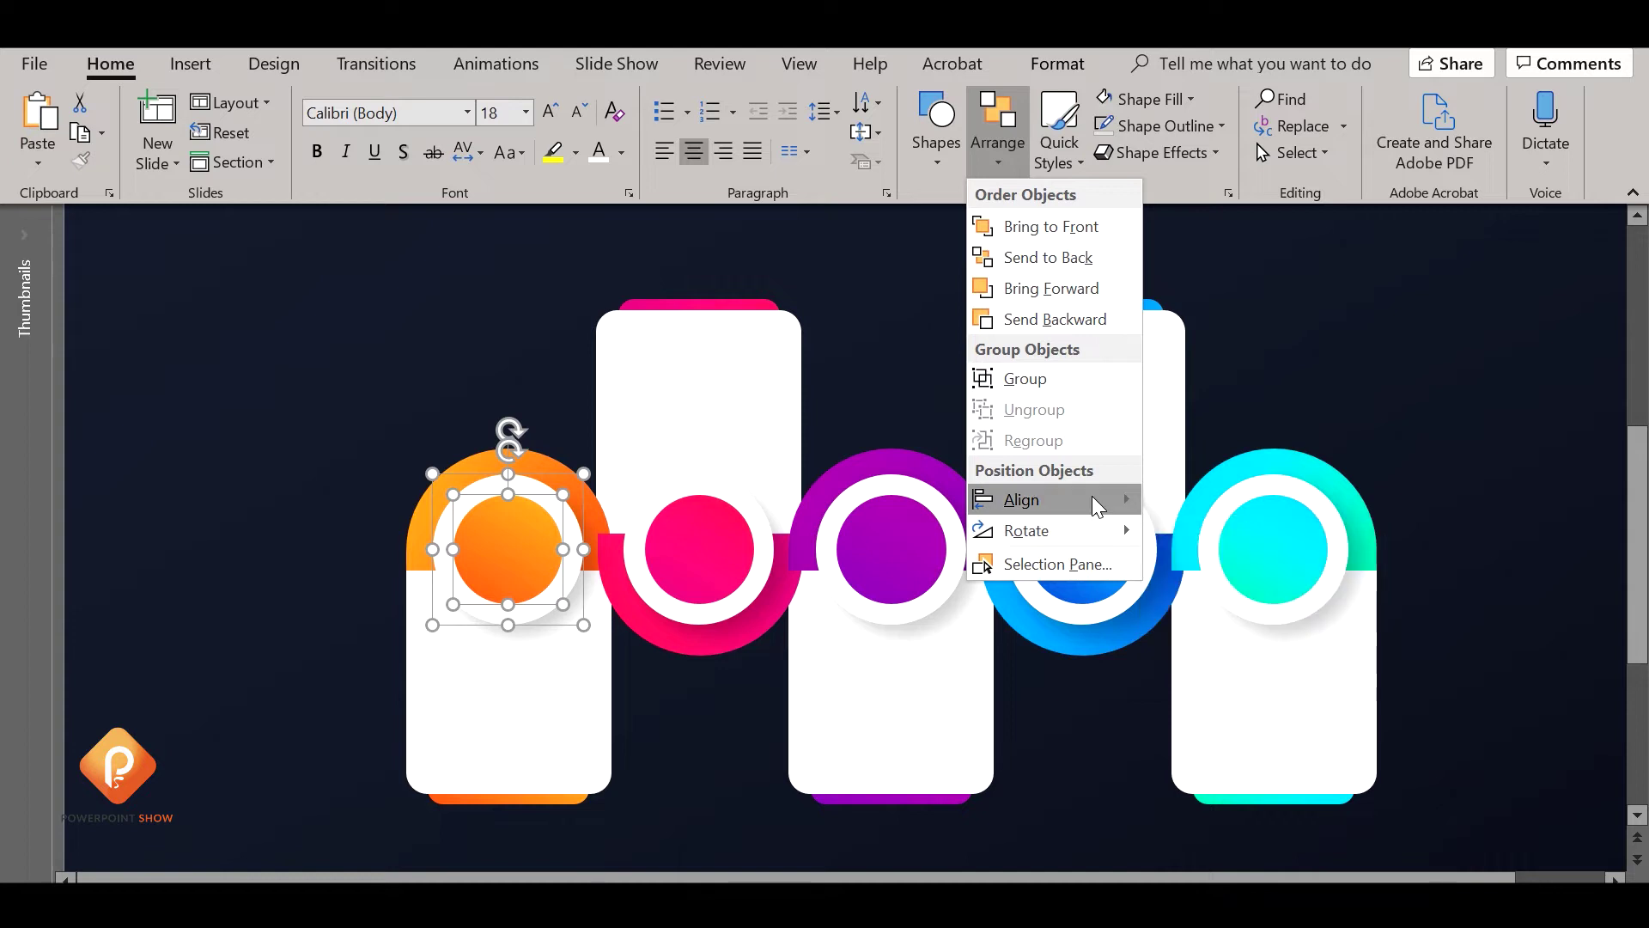
mouse_move(1031, 500)
click(1240, 626)
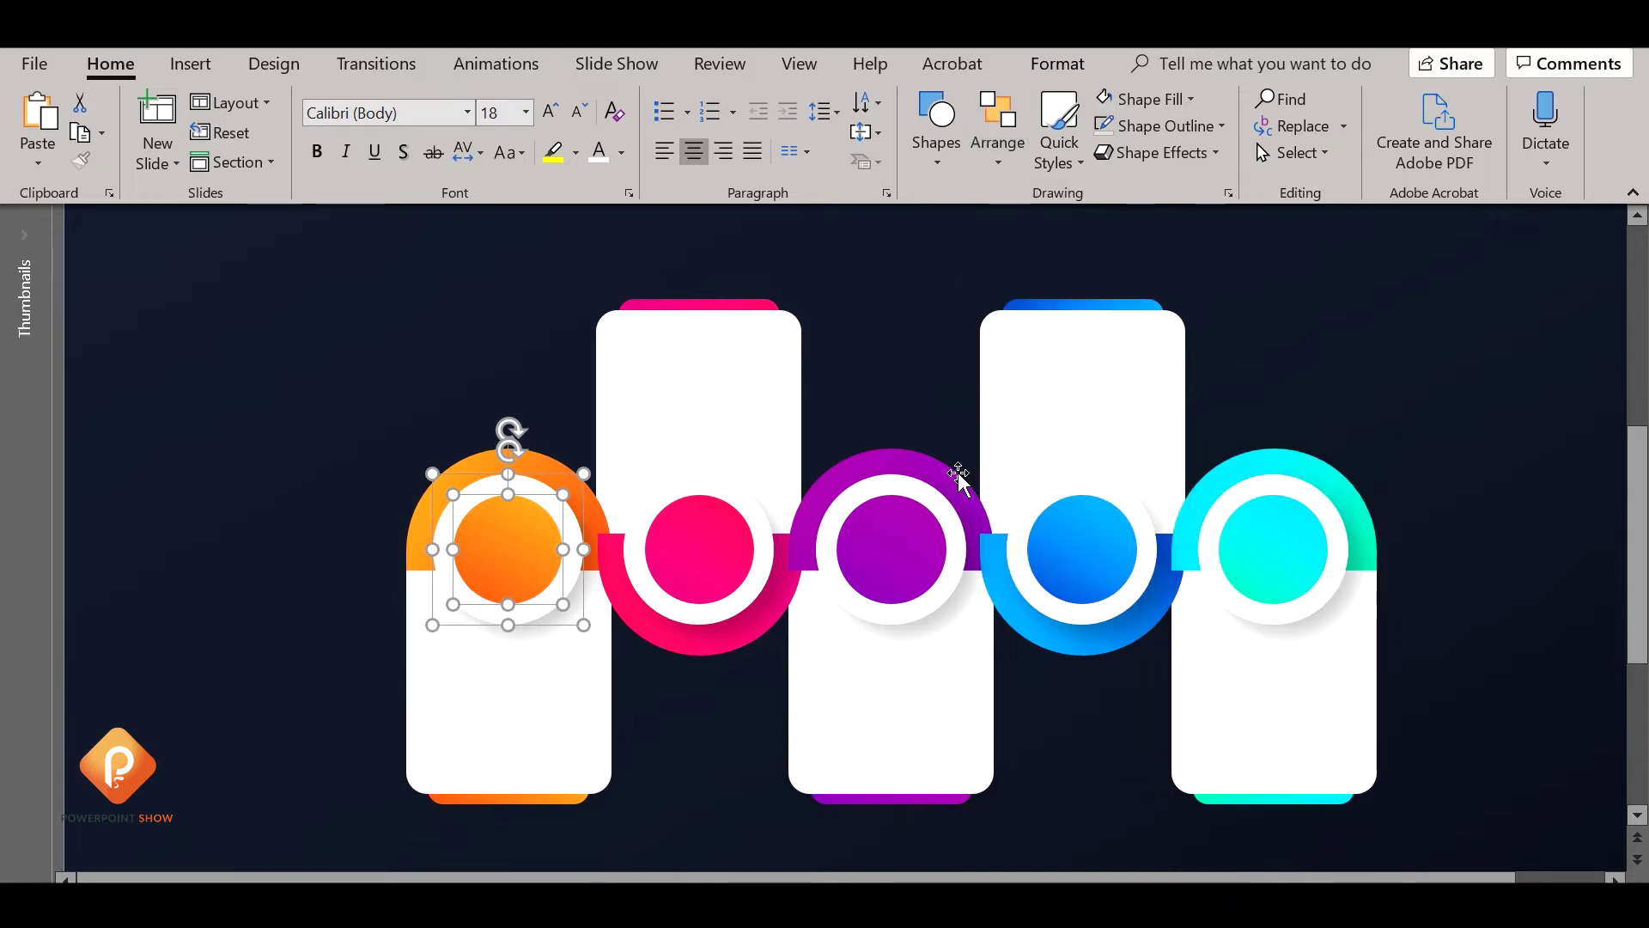
Centre the pink circle horizontally and vertically within its white ring
click(732, 541)
shift+click(679, 494)
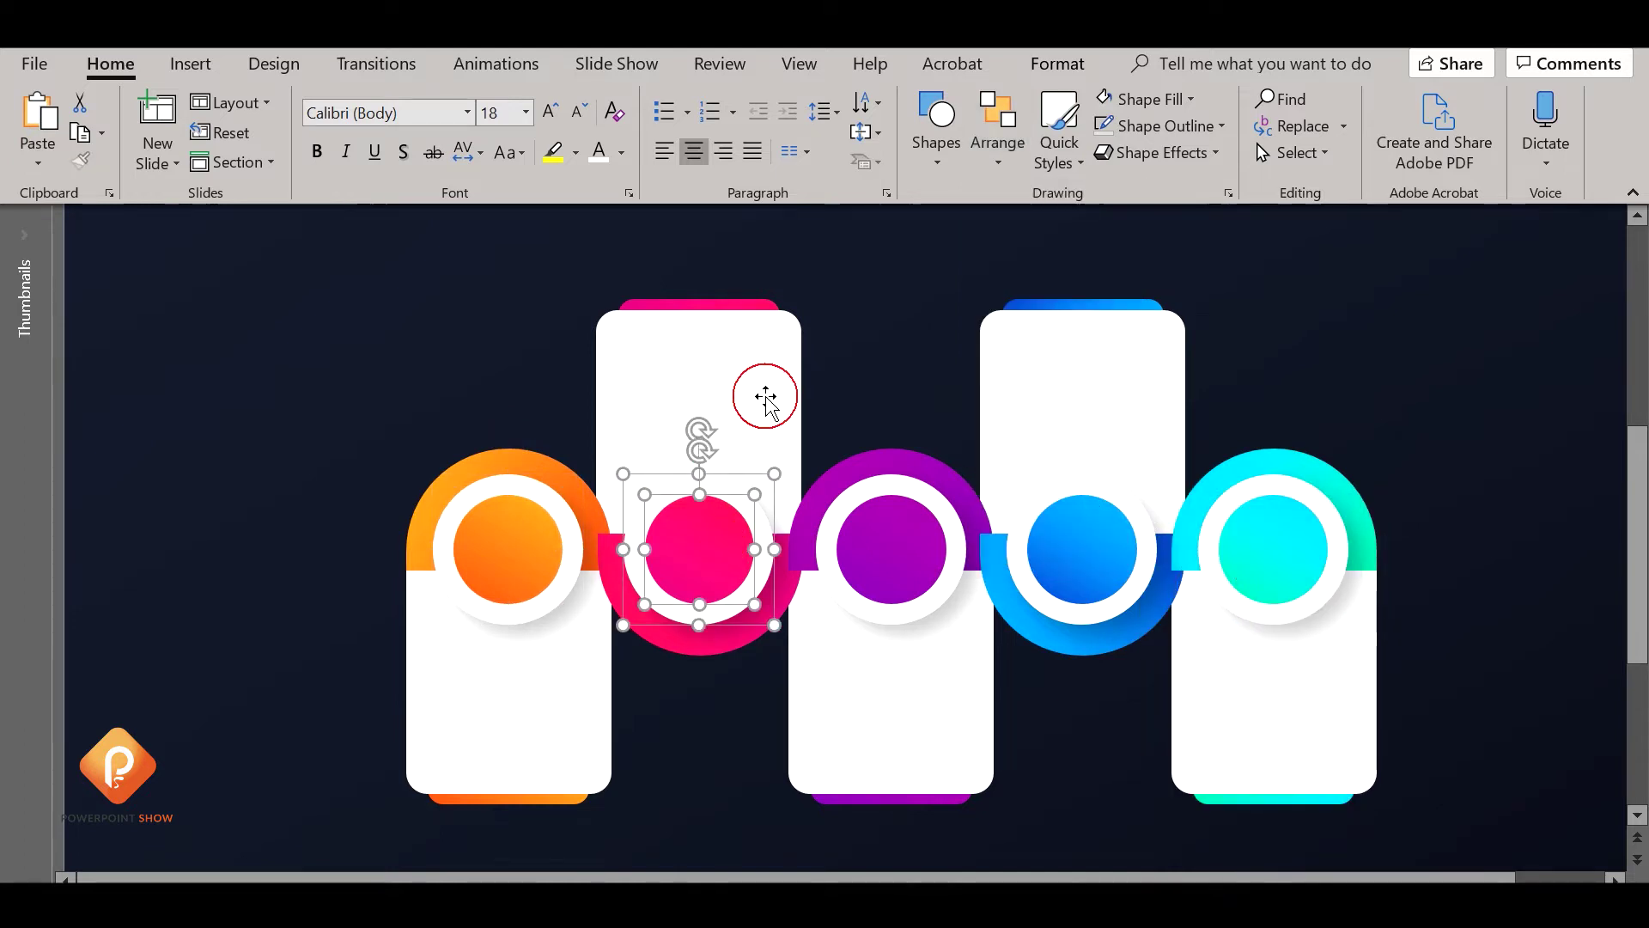
click(996, 141)
mouse_move(1022, 500)
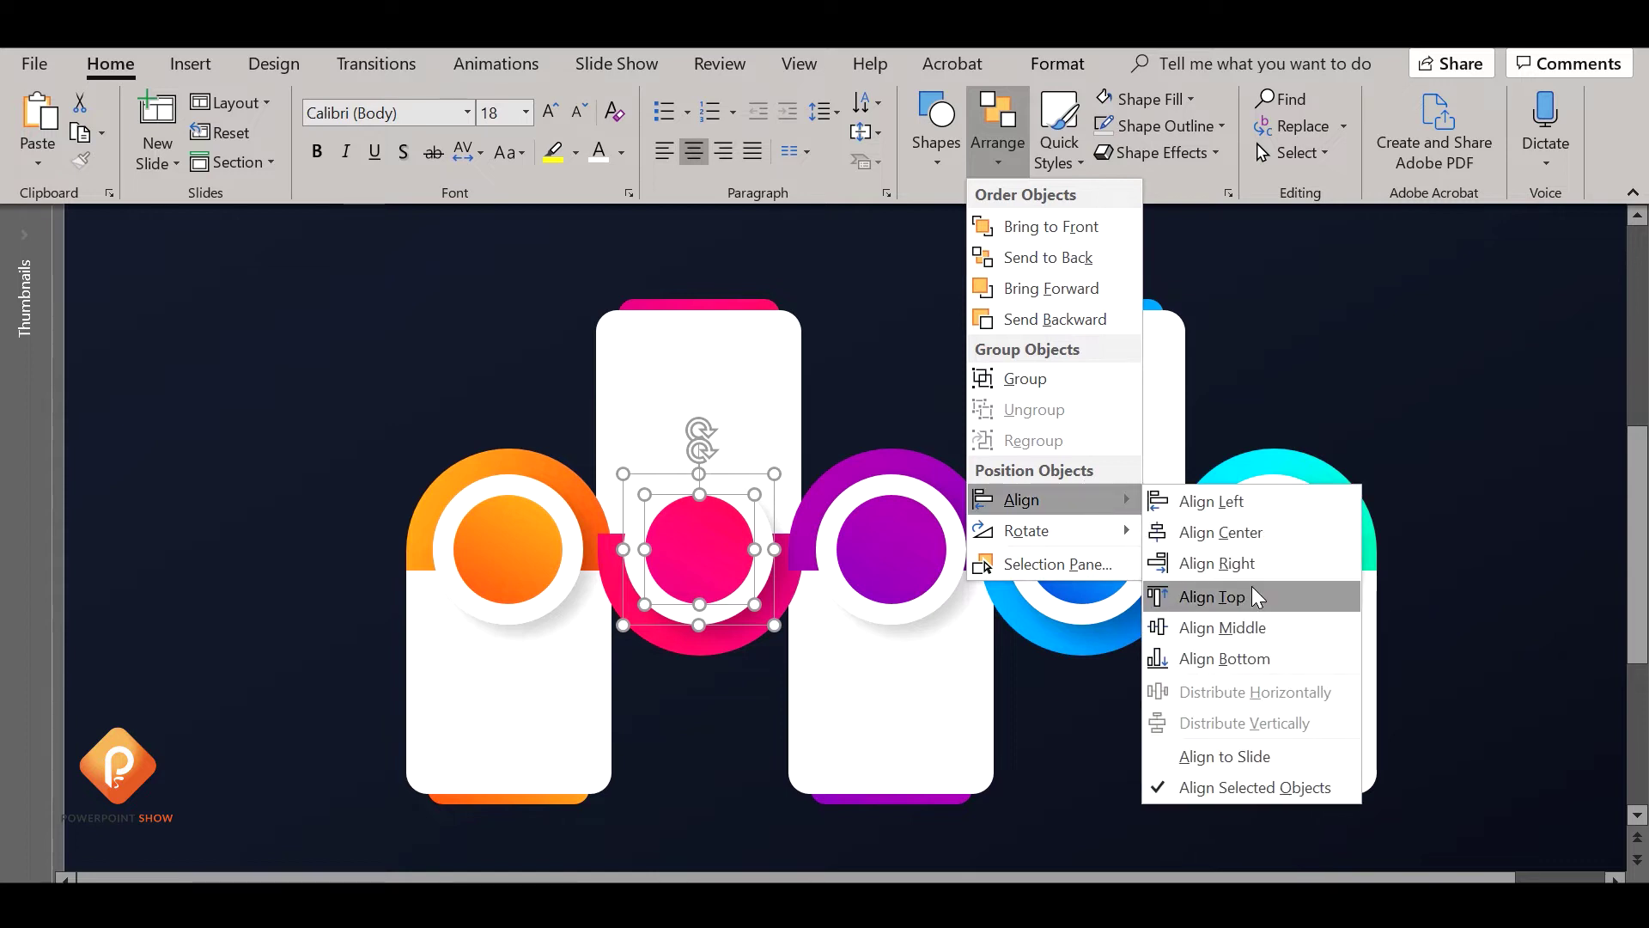
click(1251, 531)
click(997, 142)
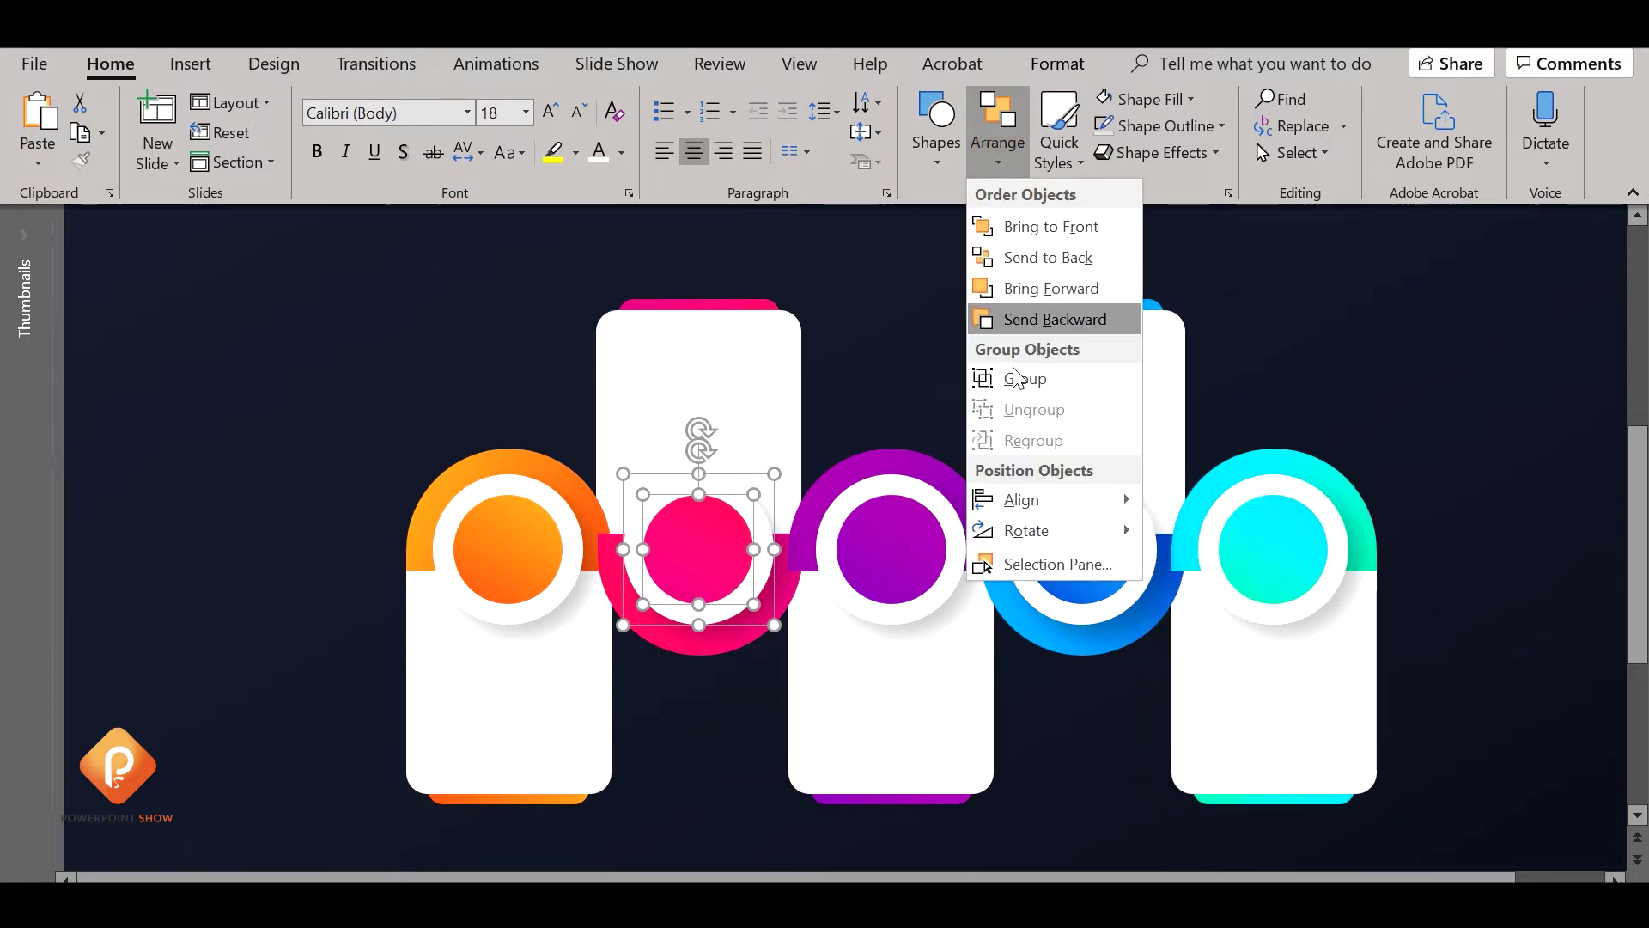
click(1266, 626)
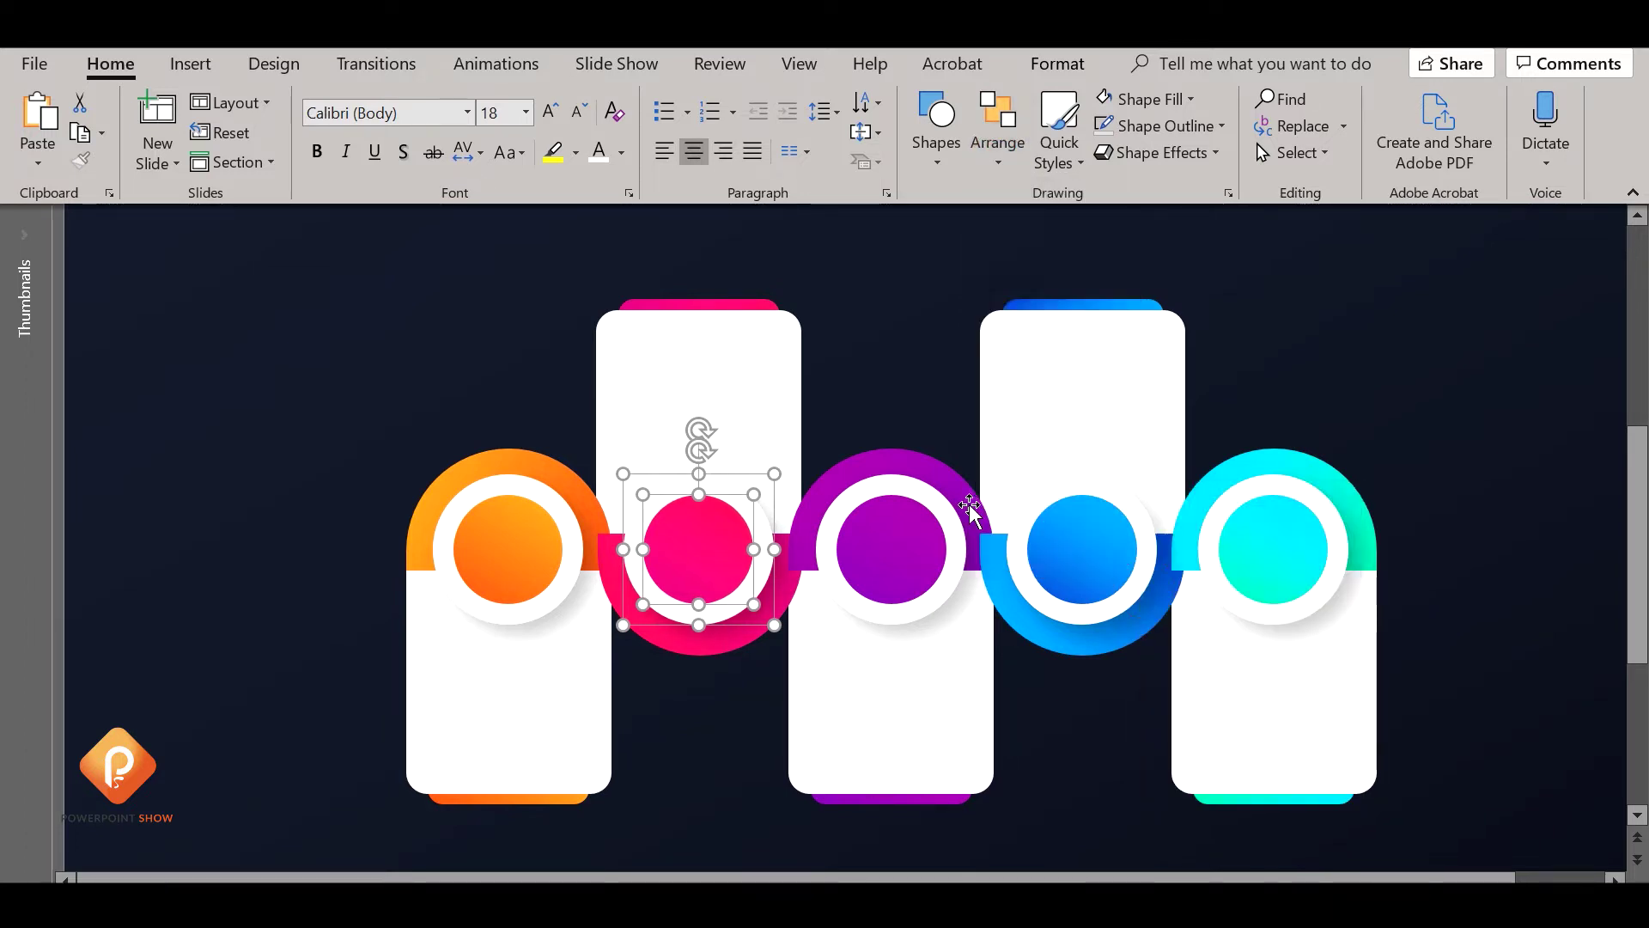
Centre the purple circle horizontally and vertically within its white ring
click(891, 614)
shift+click(891, 537)
click(1007, 153)
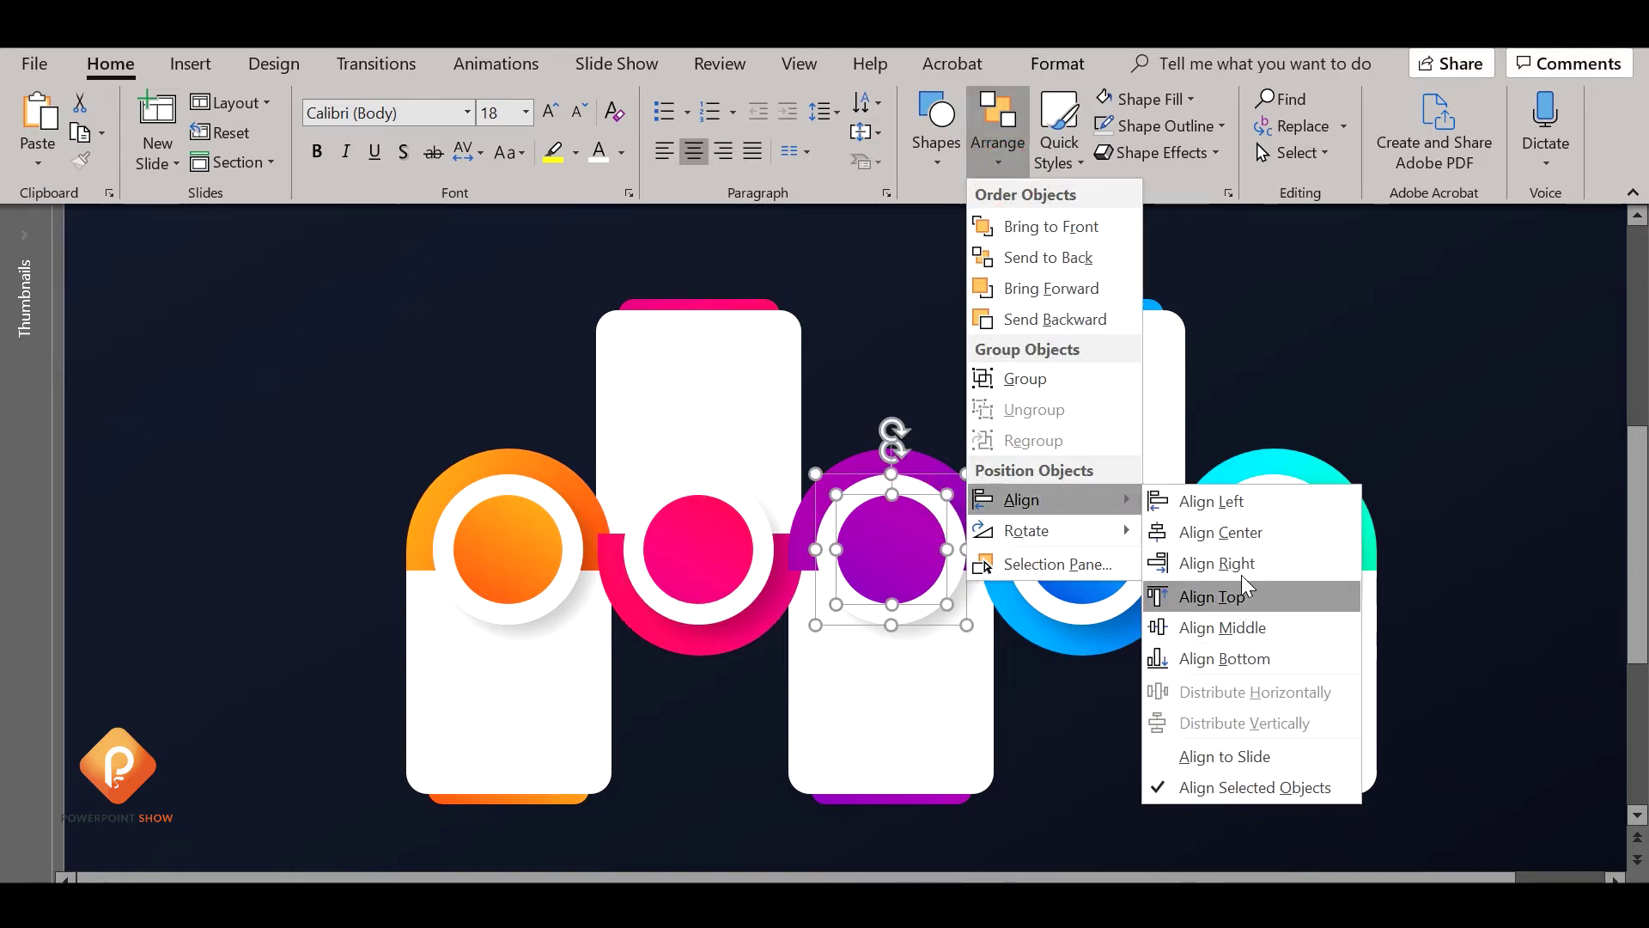
click(1219, 531)
click(997, 167)
mouse_move(1022, 500)
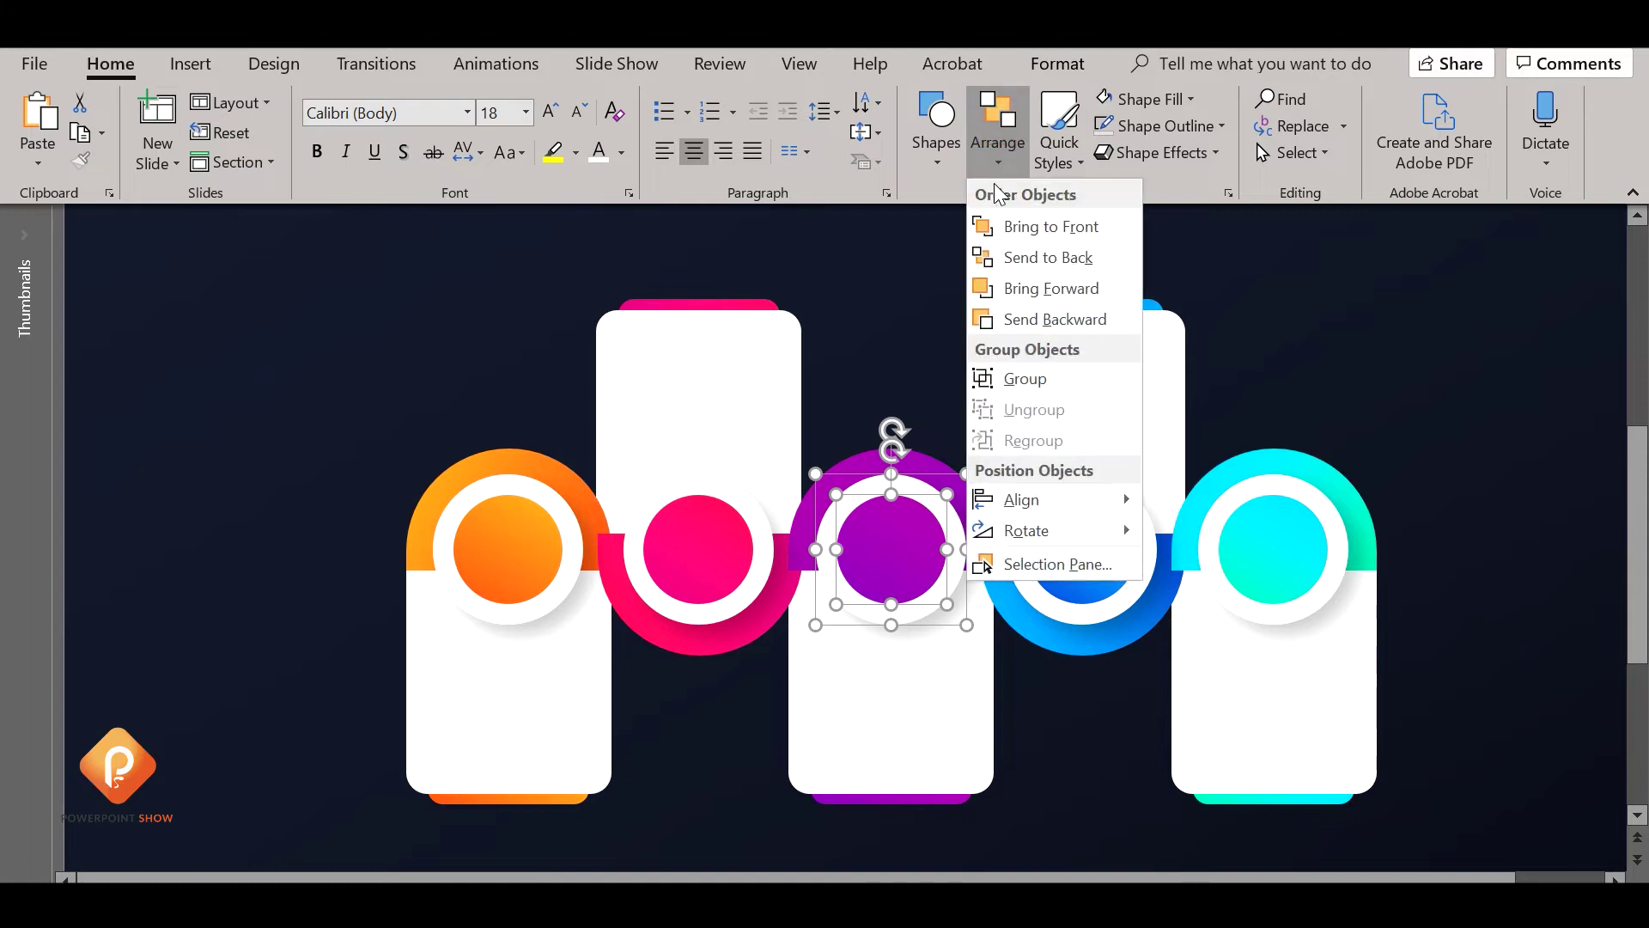
click(1276, 634)
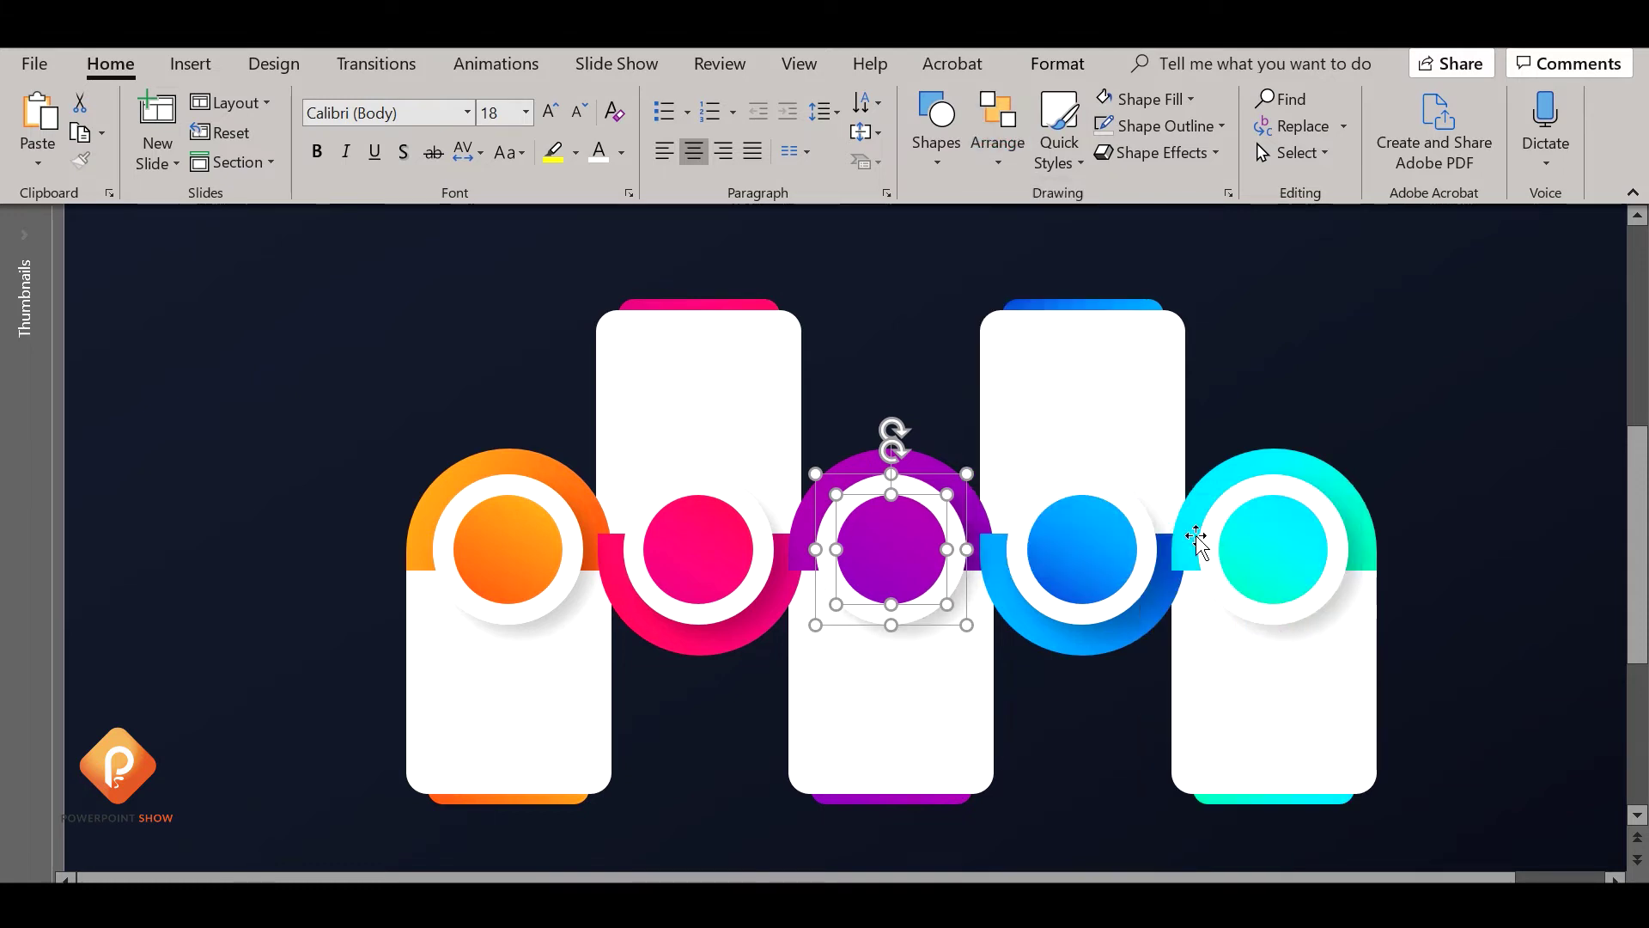
Centre the blue circle horizontally and vertically within its white ring
click(1082, 523)
shift+click(1016, 531)
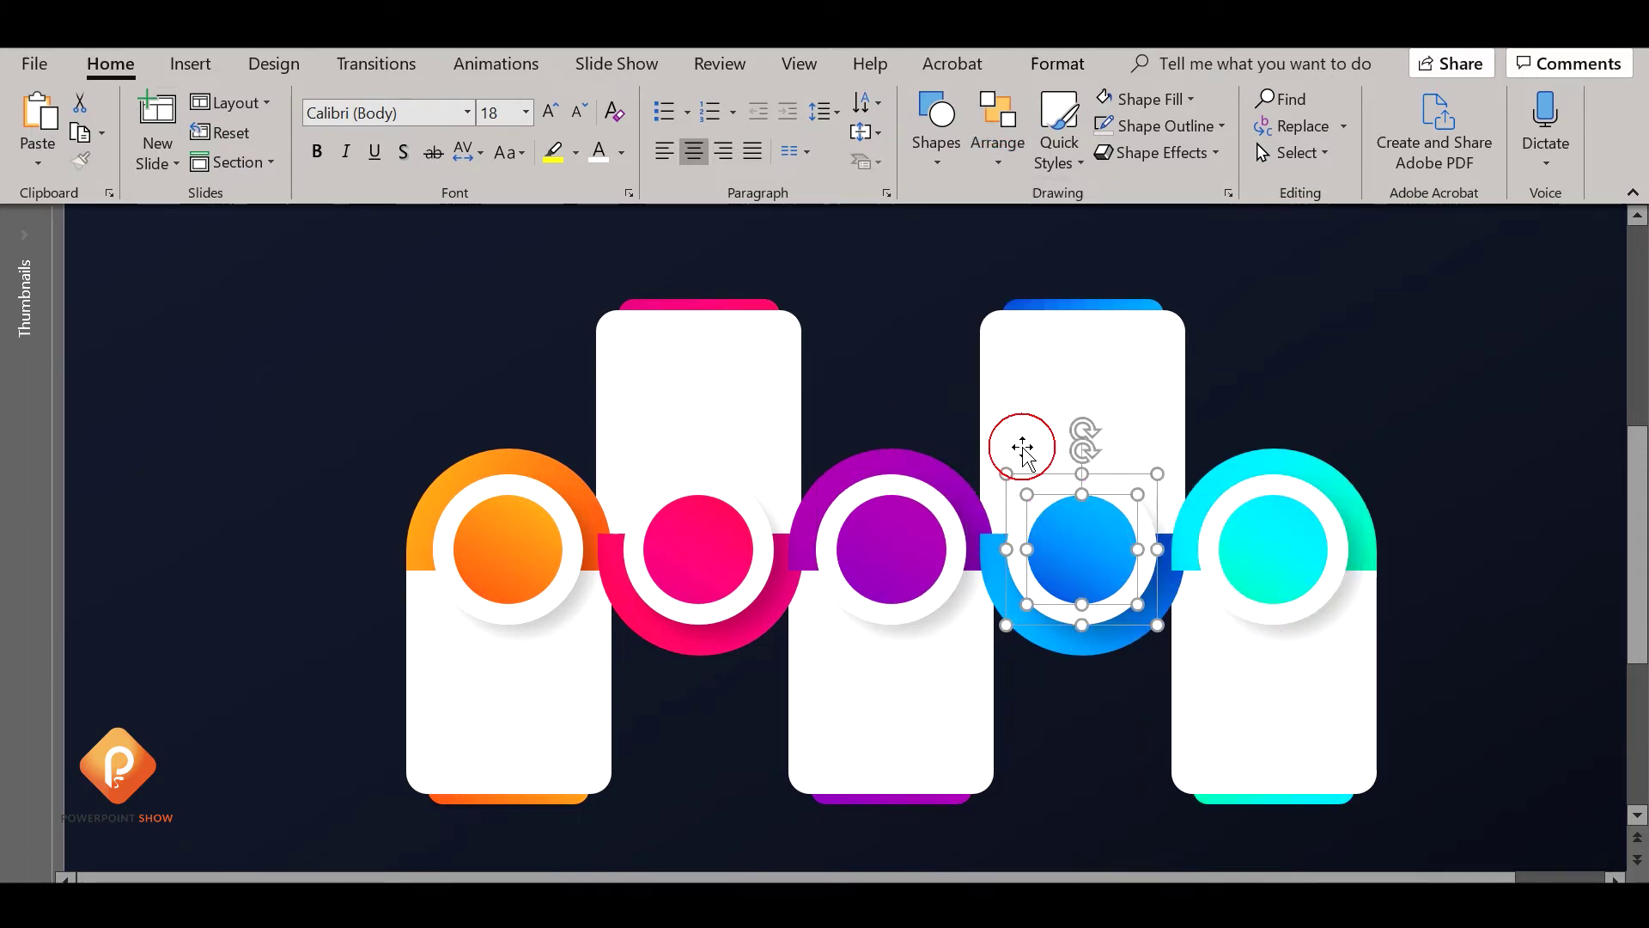
click(998, 142)
mouse_move(1020, 498)
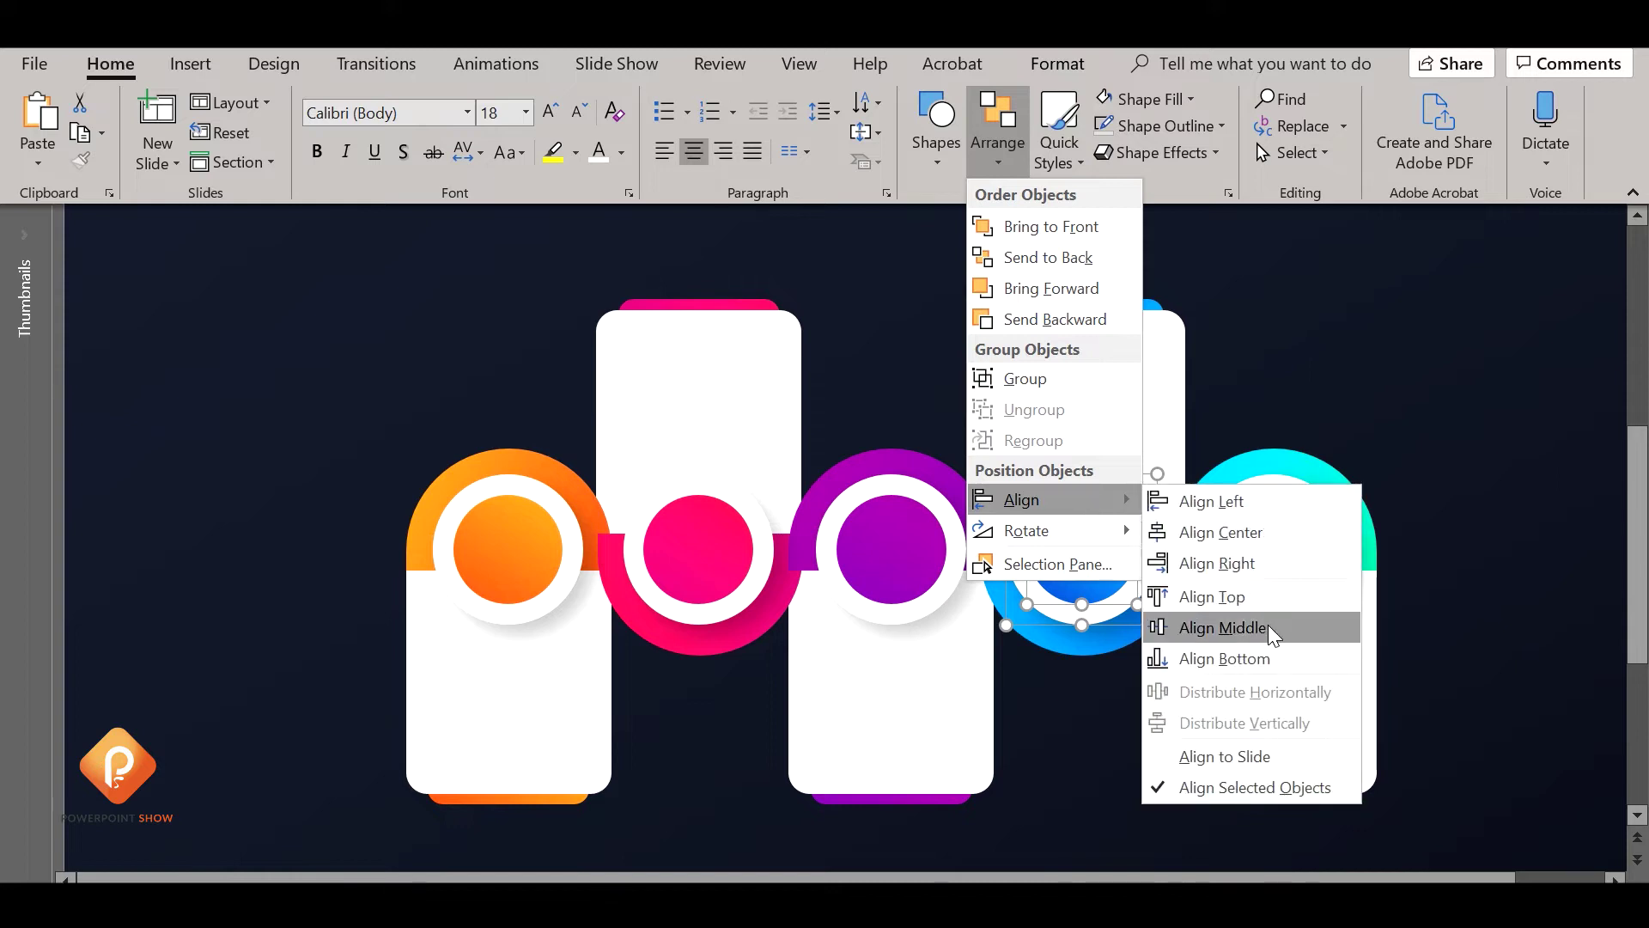
click(1255, 529)
click(1008, 150)
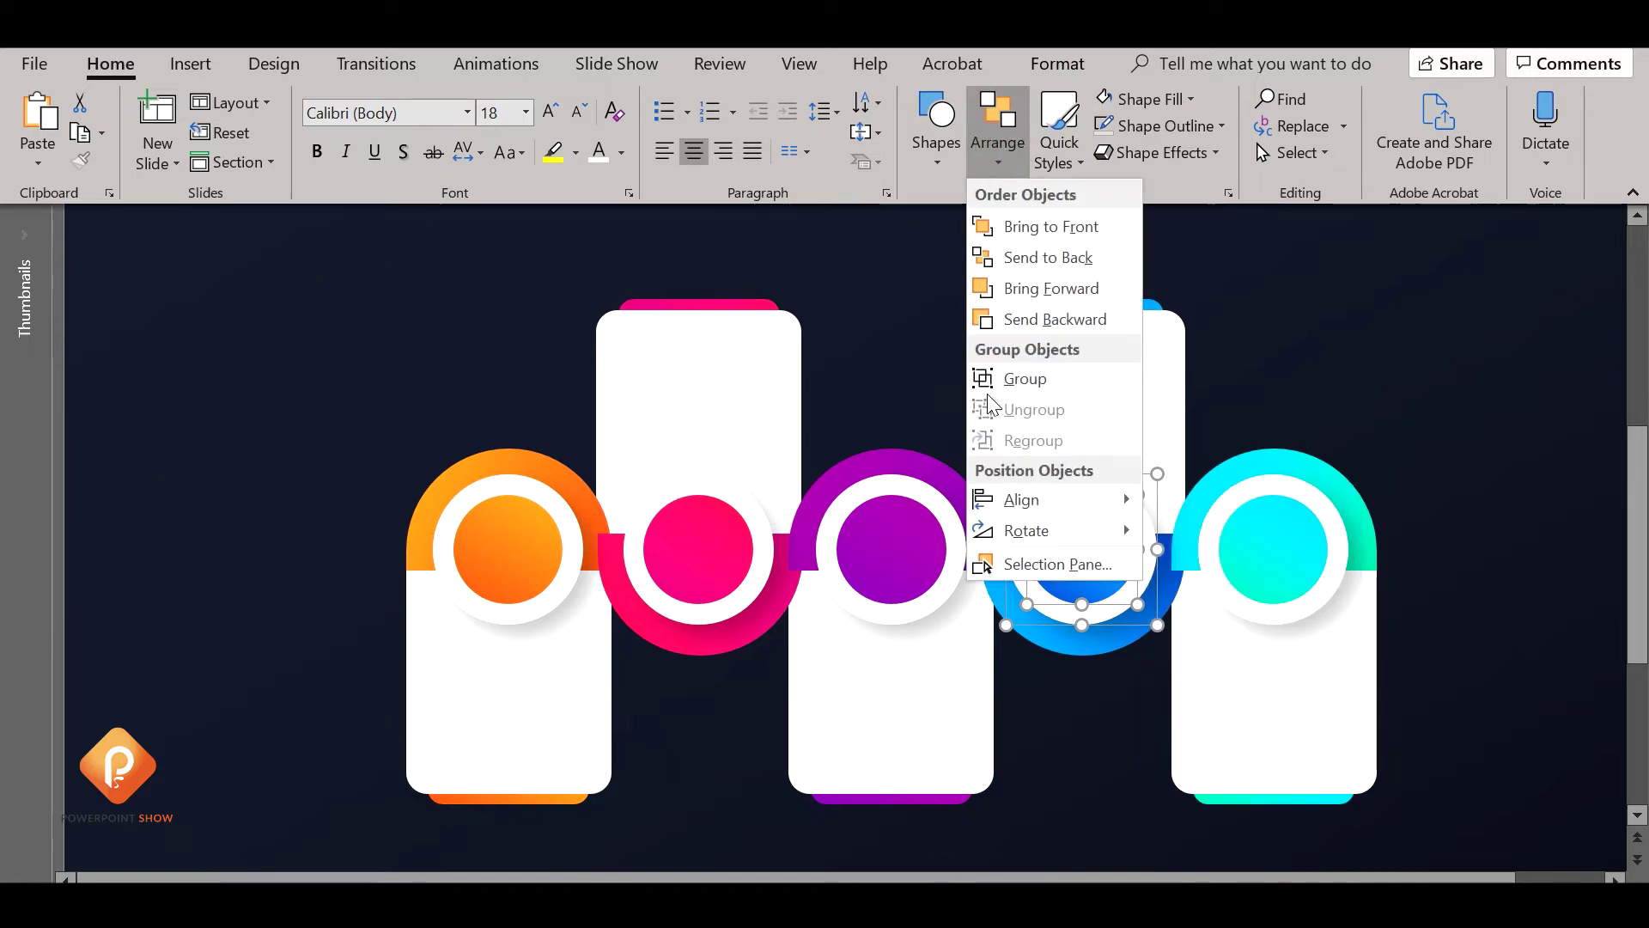
click(1223, 628)
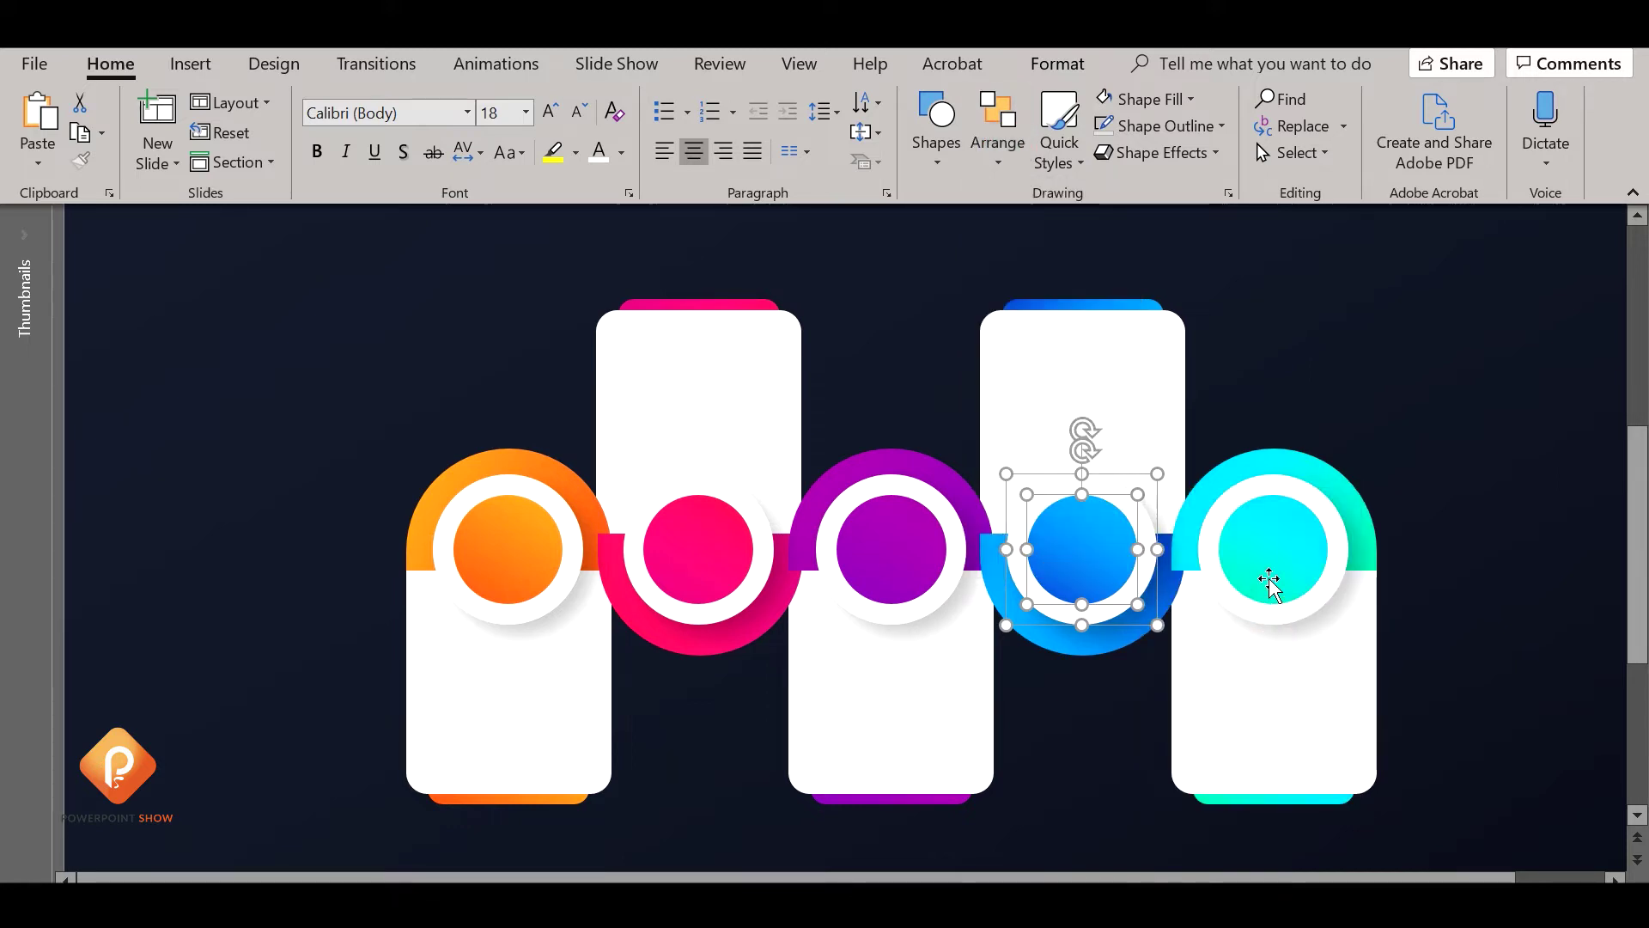
Centre the cyan circle horizontally and vertically within its ring, then deselect
click(1288, 522)
shift+click(1341, 558)
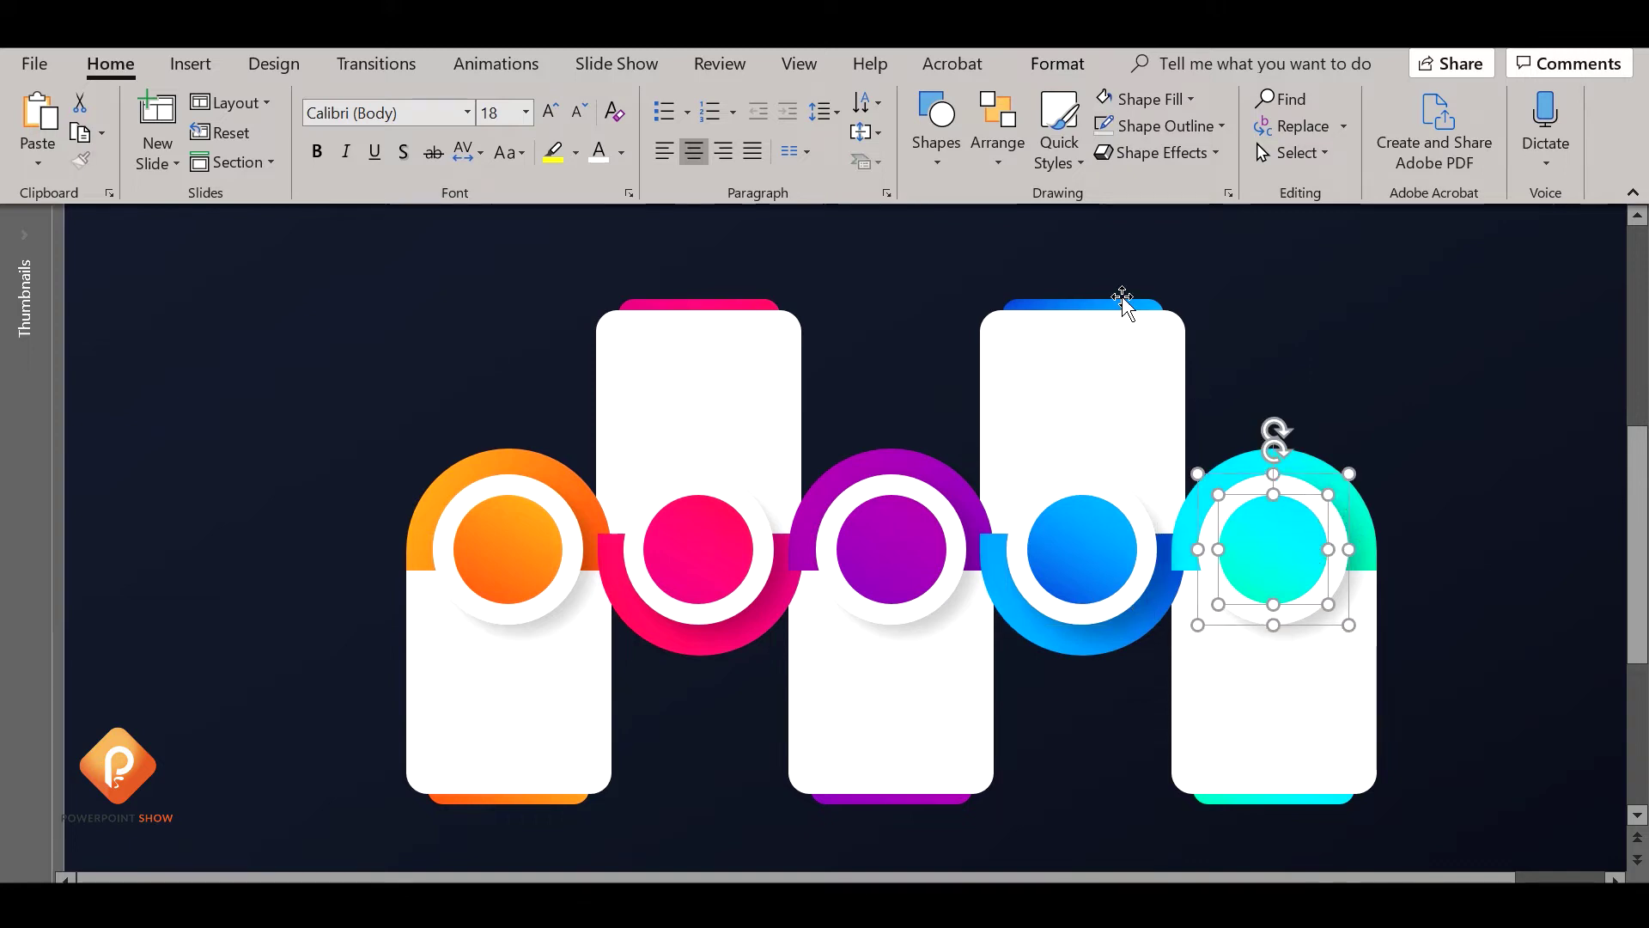
click(996, 146)
mouse_move(1049, 498)
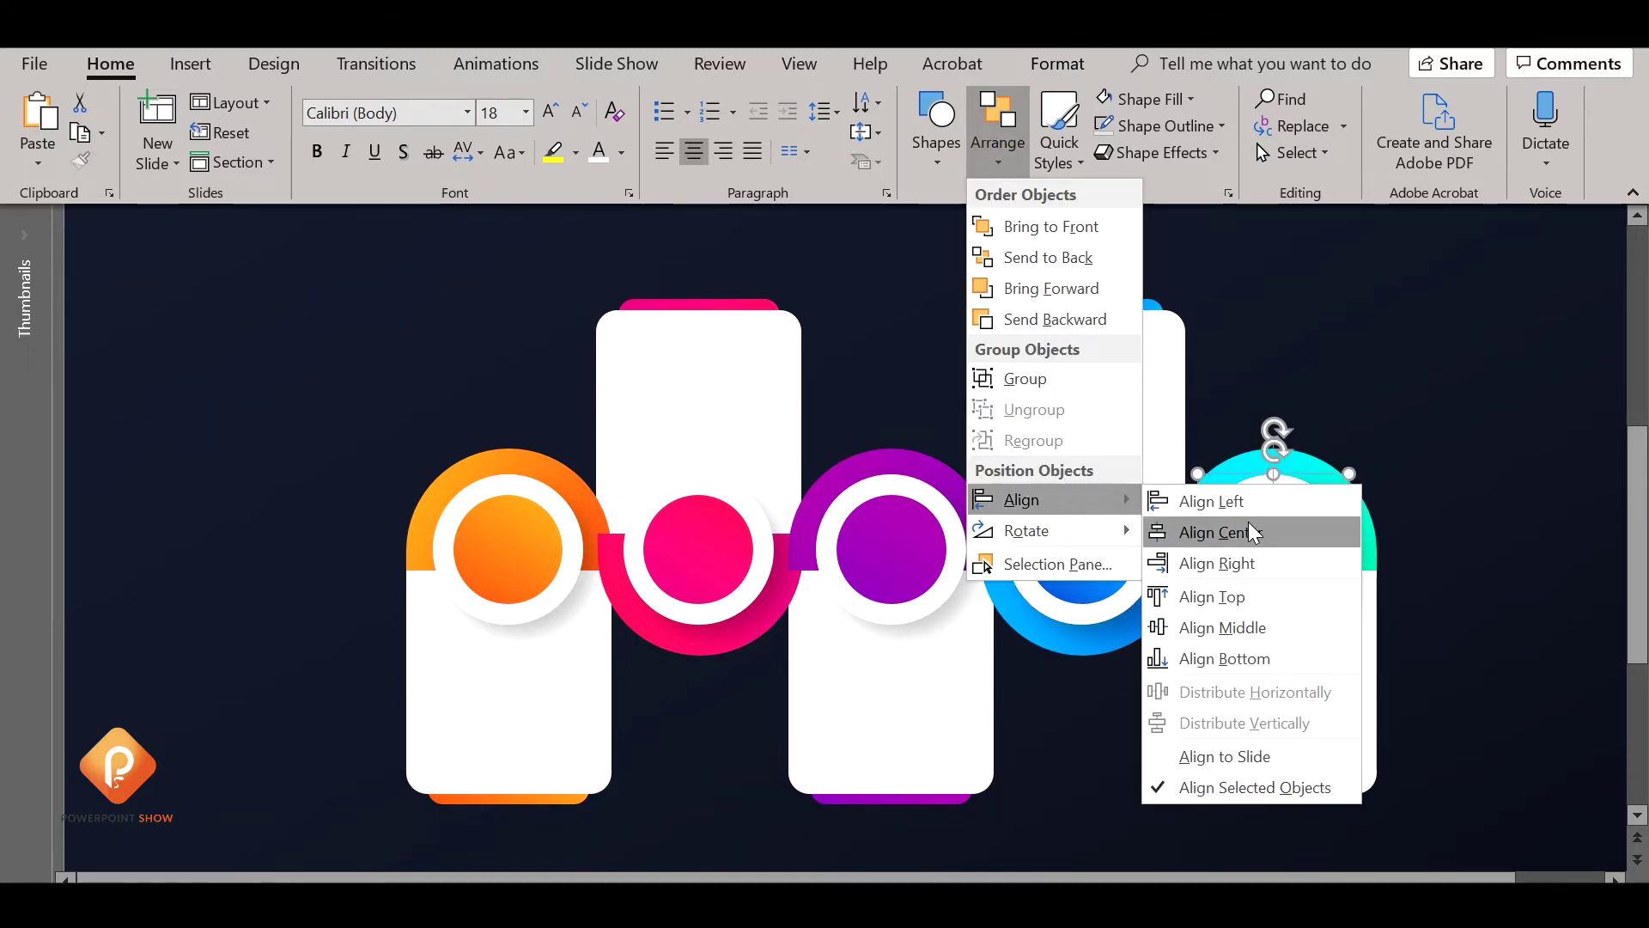
click(1249, 522)
click(994, 160)
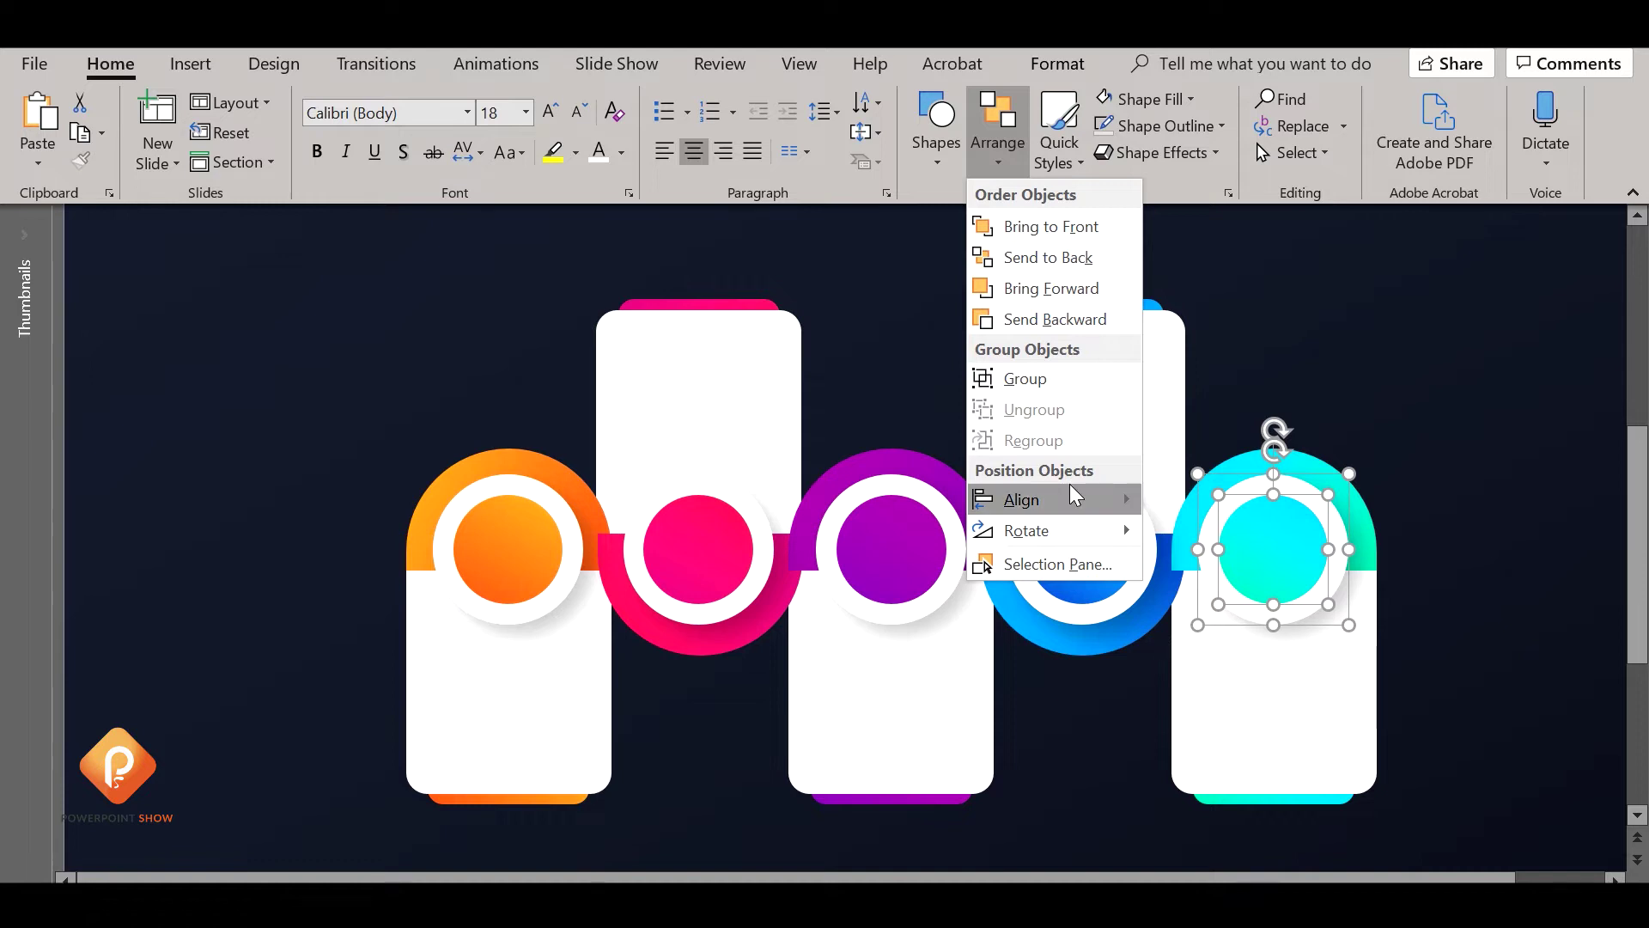
mouse_move(1022, 498)
click(1243, 628)
click(1317, 368)
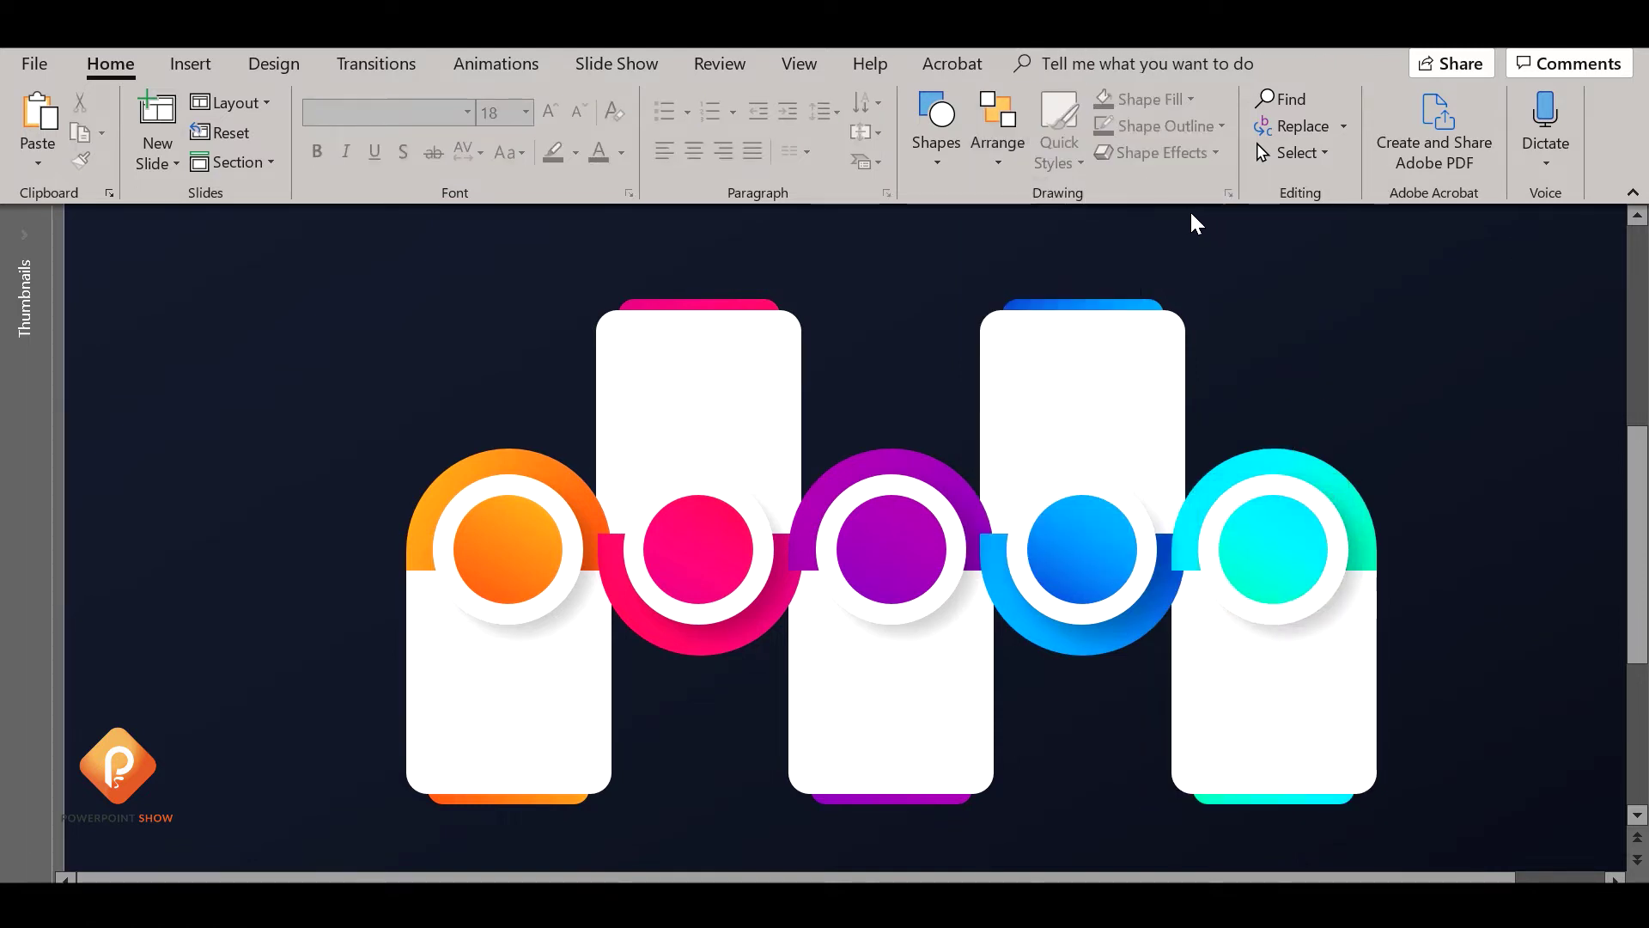
Give the orange circle an outer shadow: 72% transparency, 5 pt blur, 2 pt distance
click(524, 558)
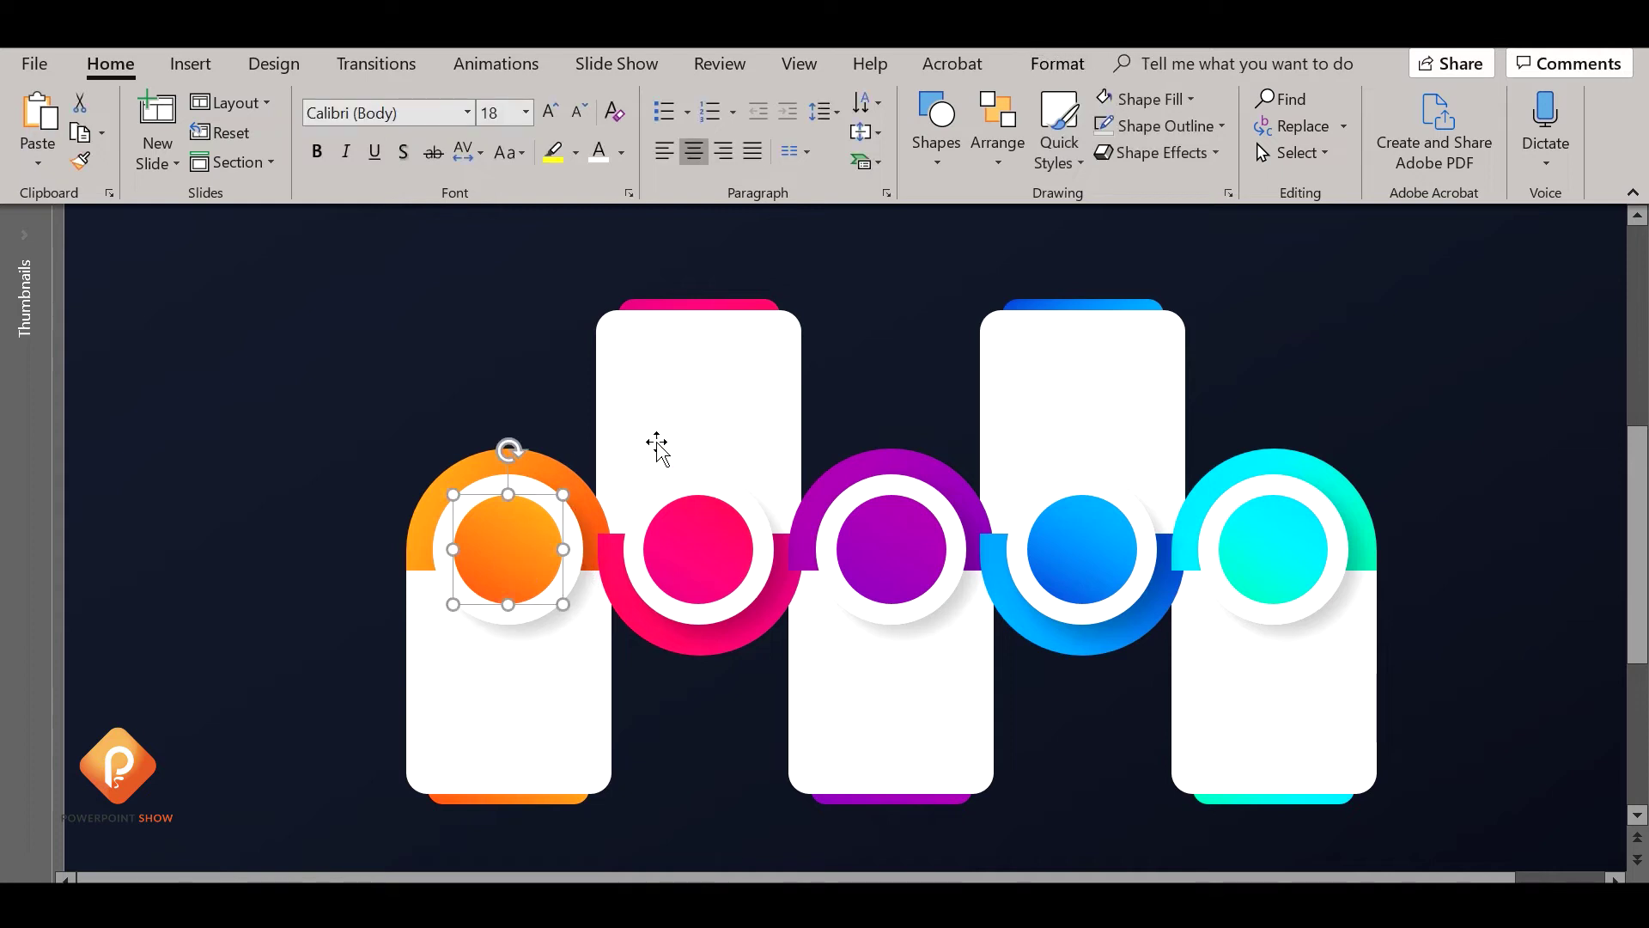
click(1229, 192)
click(1366, 458)
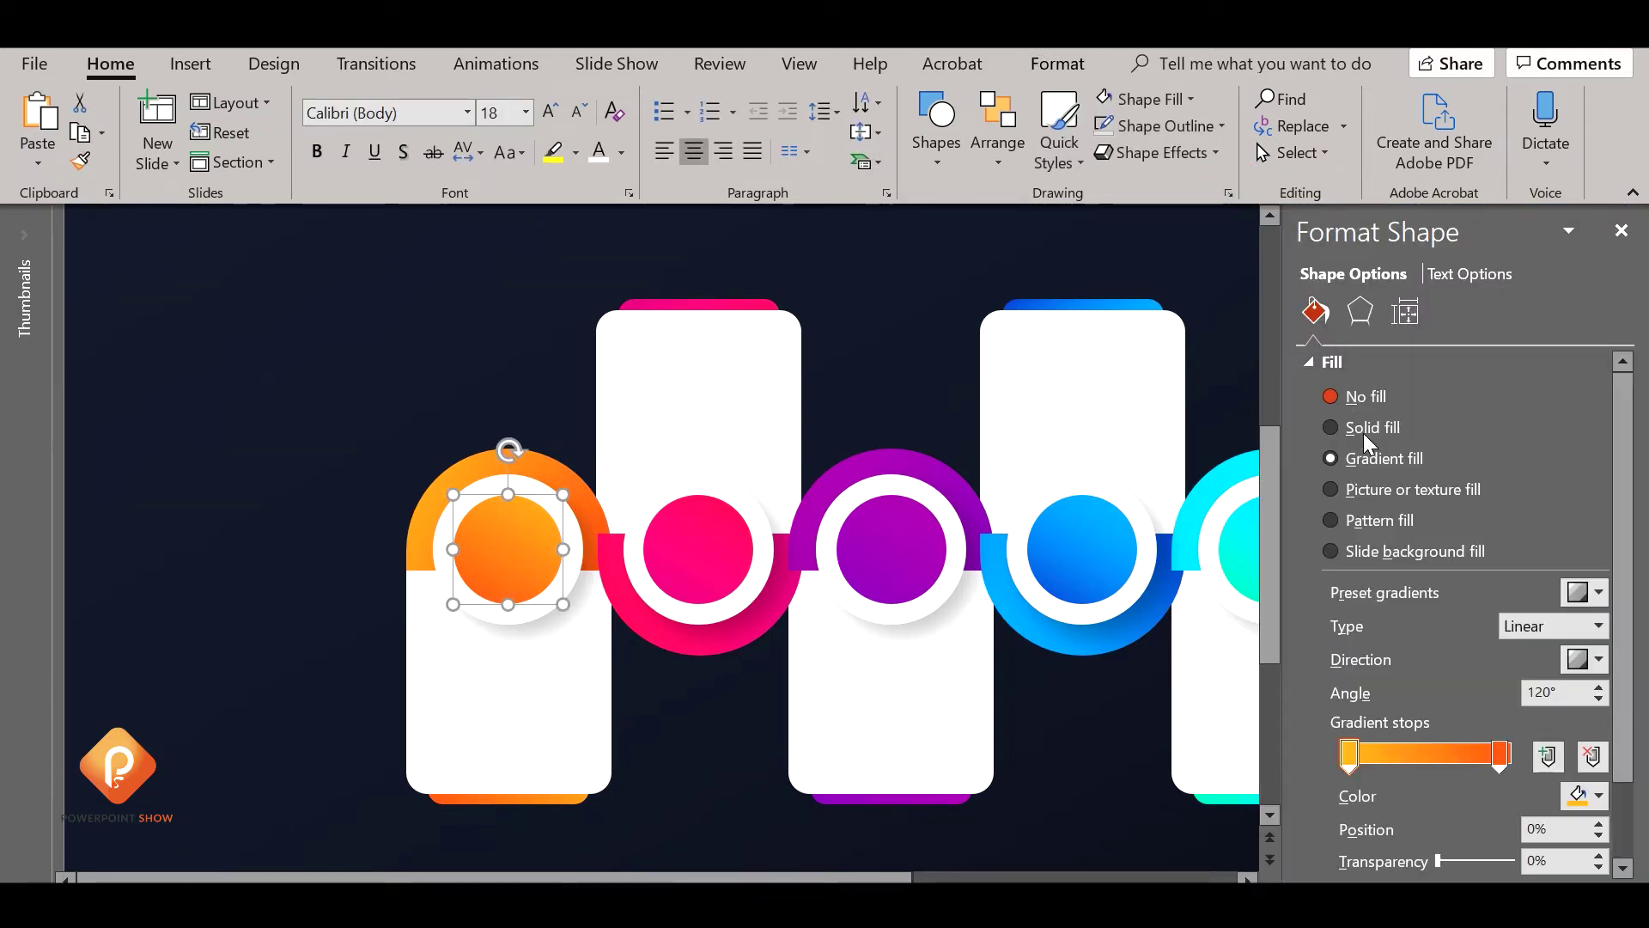
click(1366, 311)
click(1599, 397)
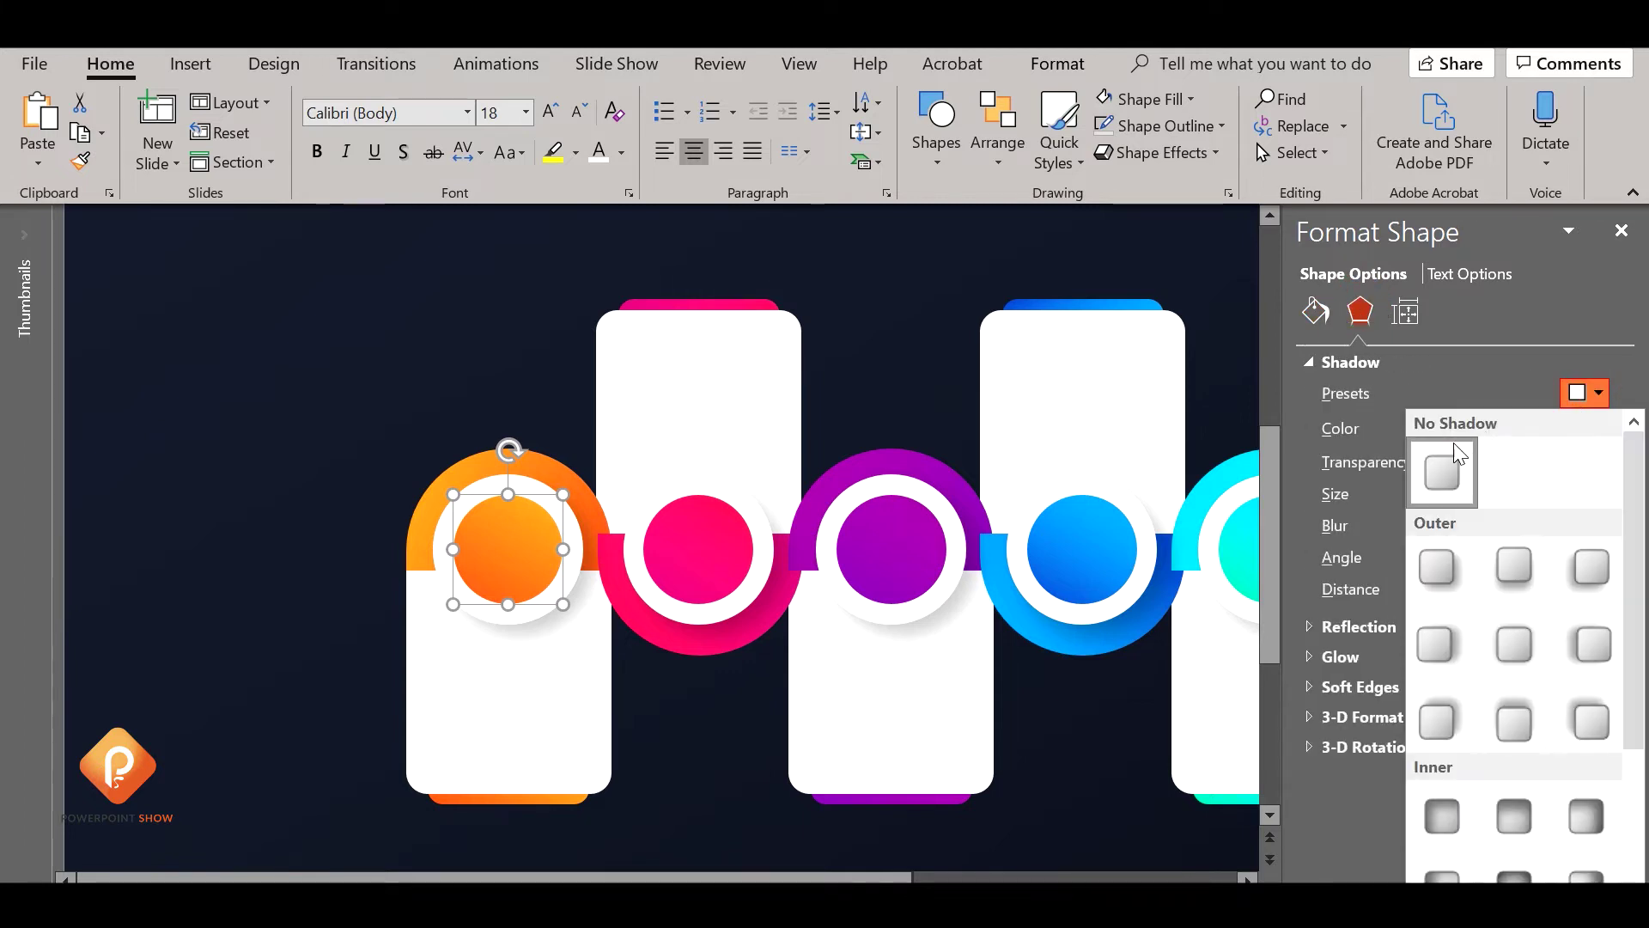
click(1443, 562)
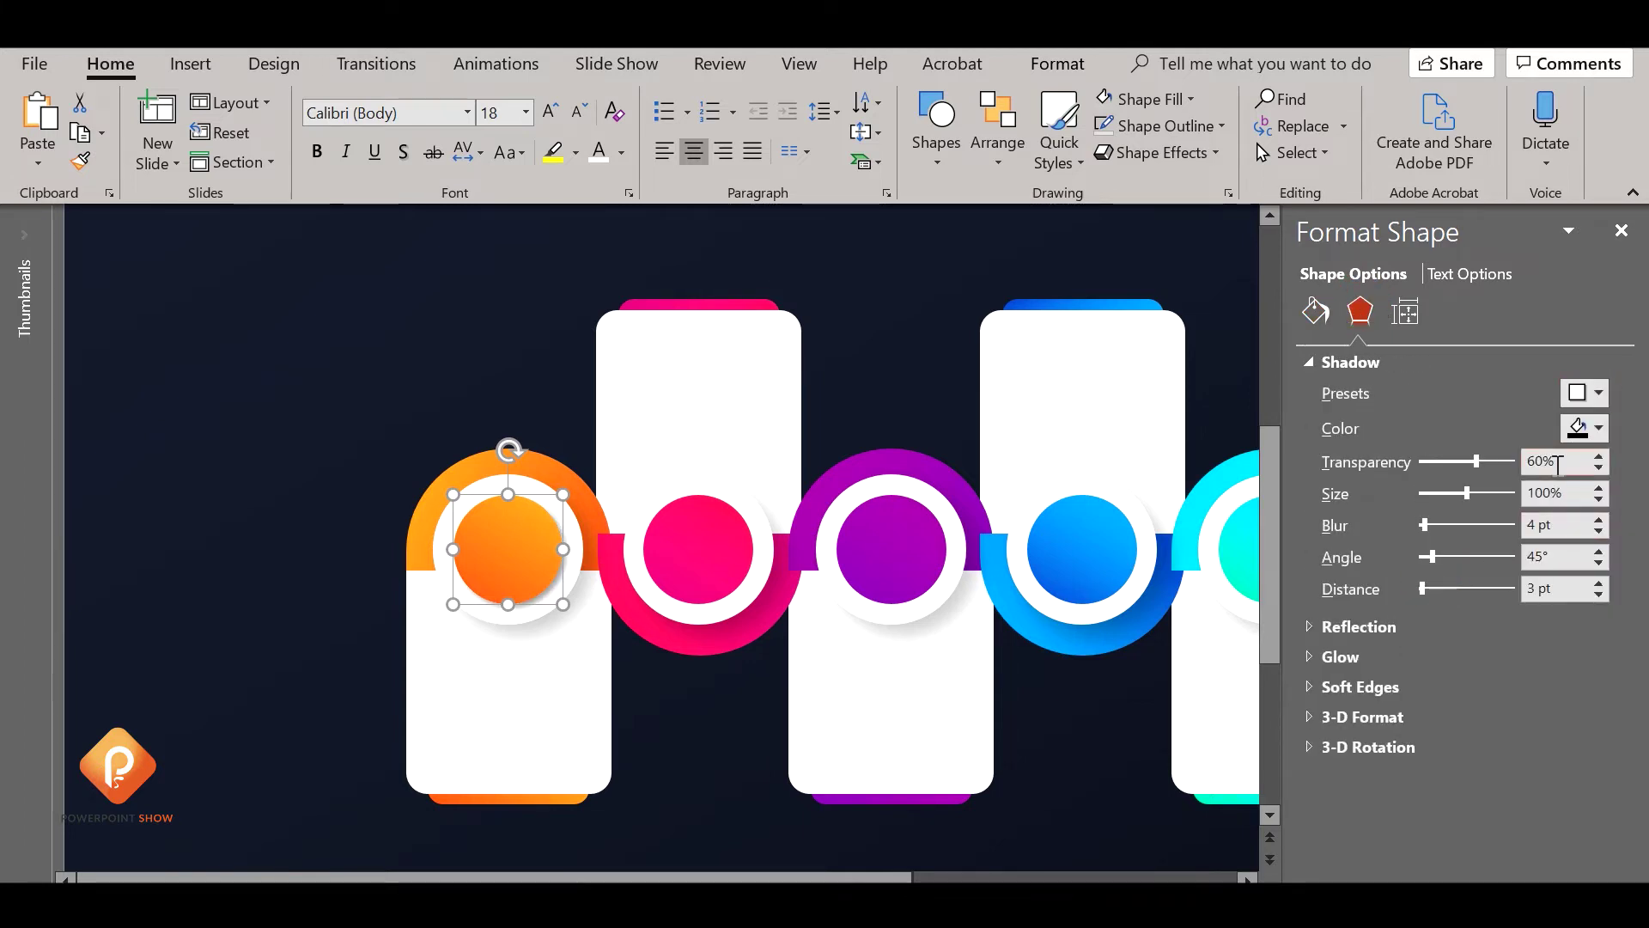
drag(1557, 464, 1503, 472)
text(72)
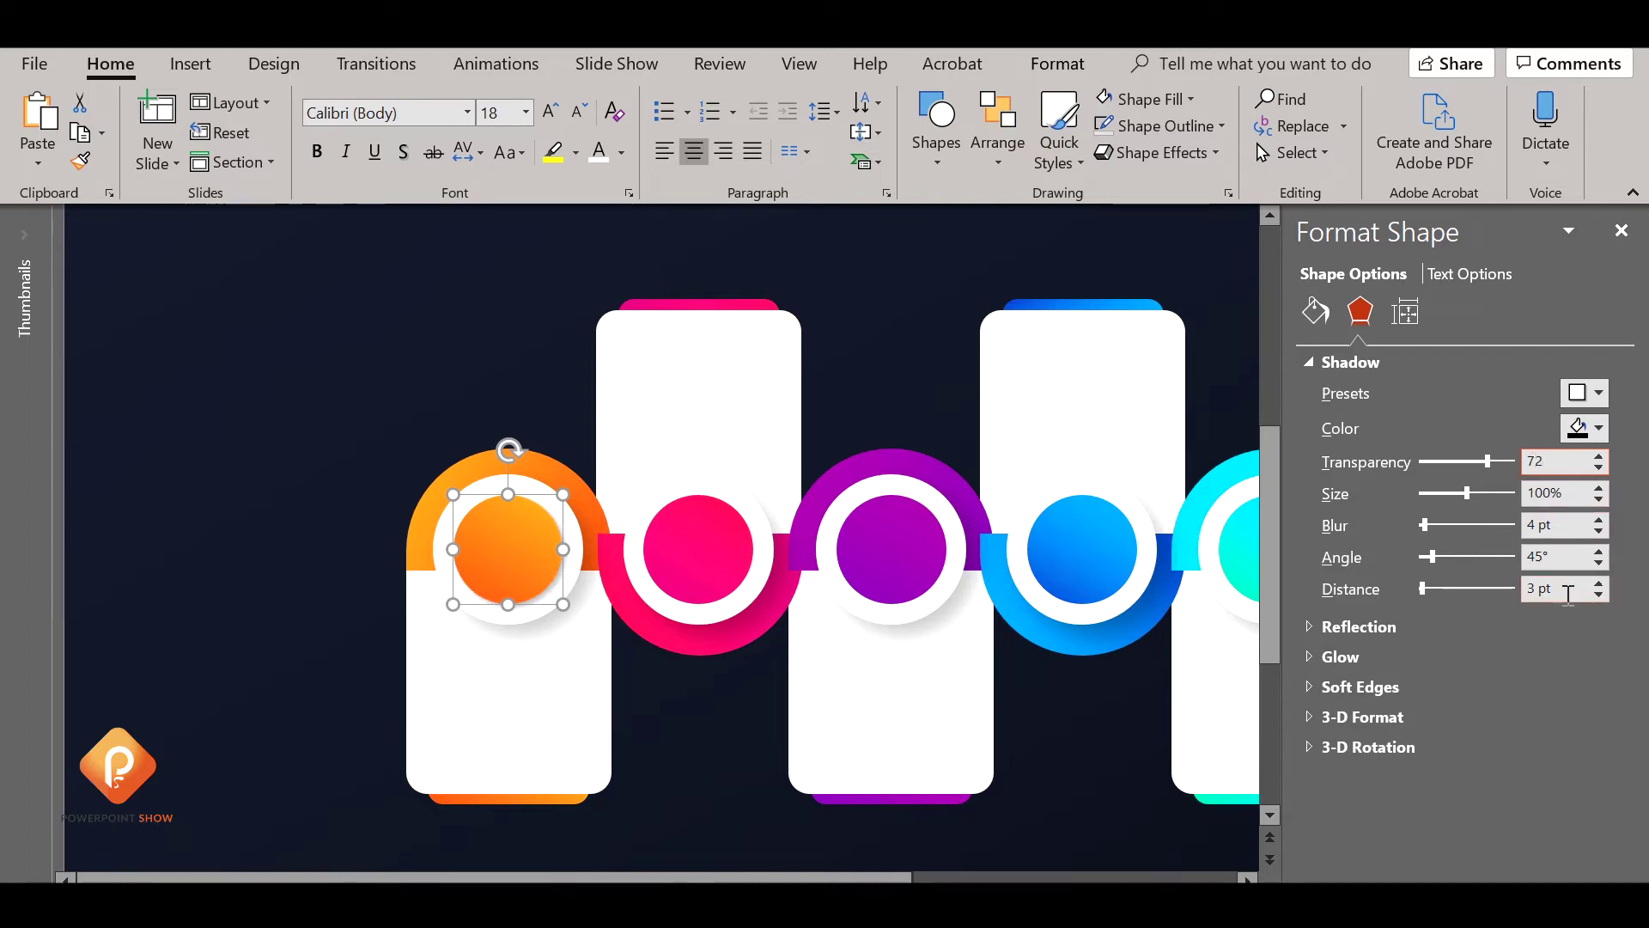
click(1599, 520)
triple_click(1567, 589)
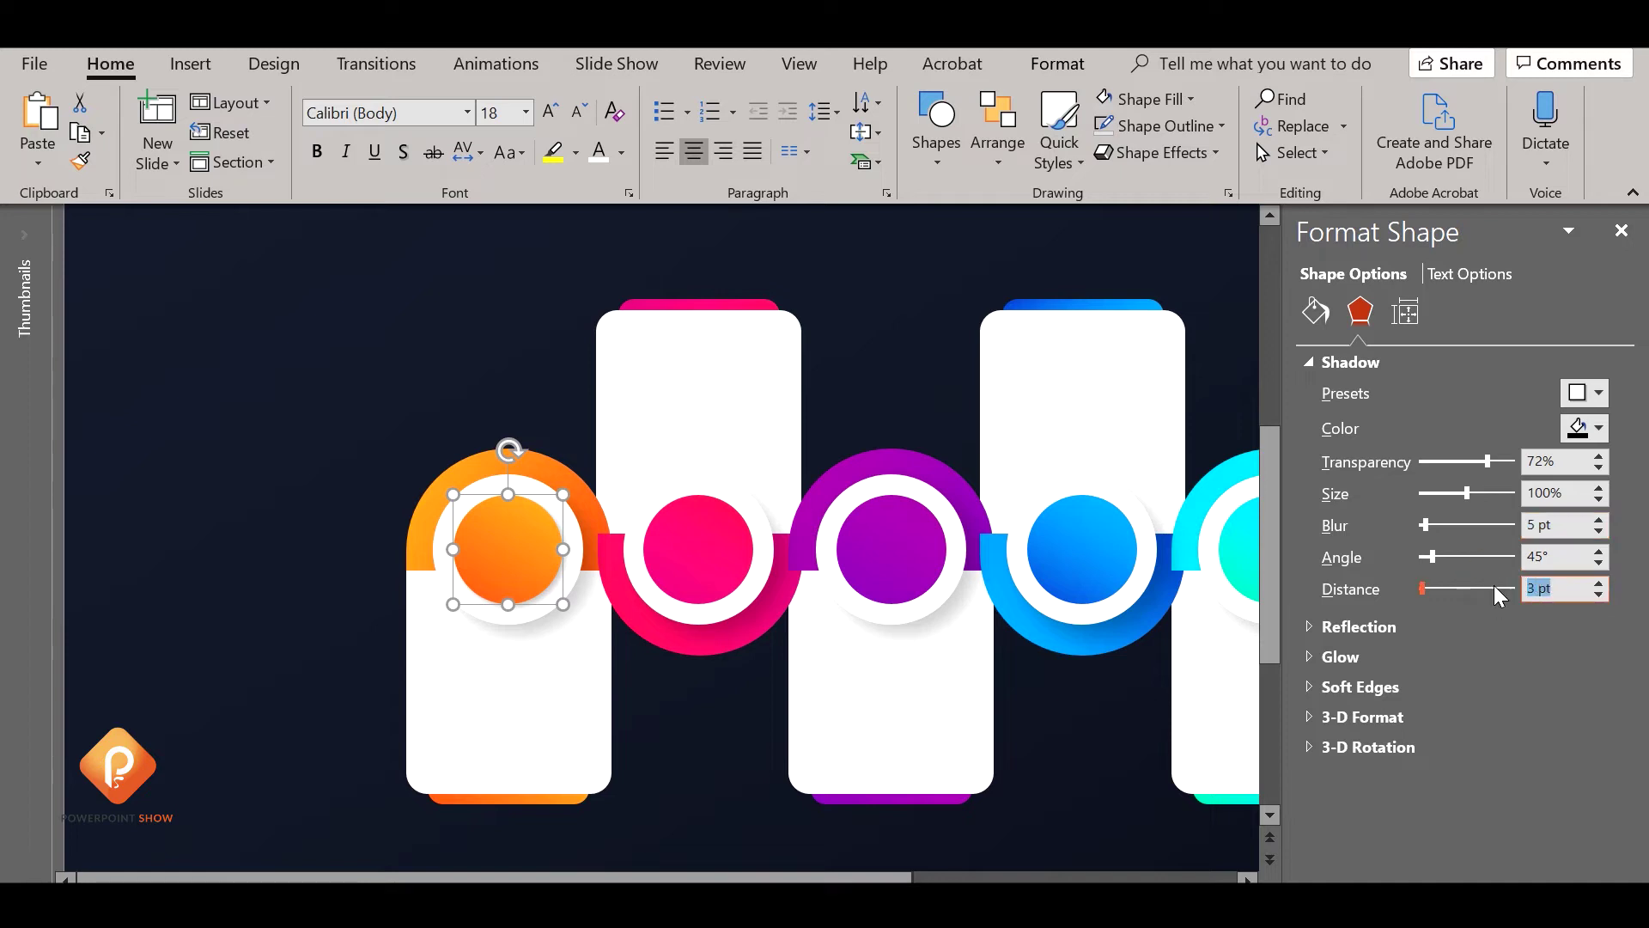
text(2)
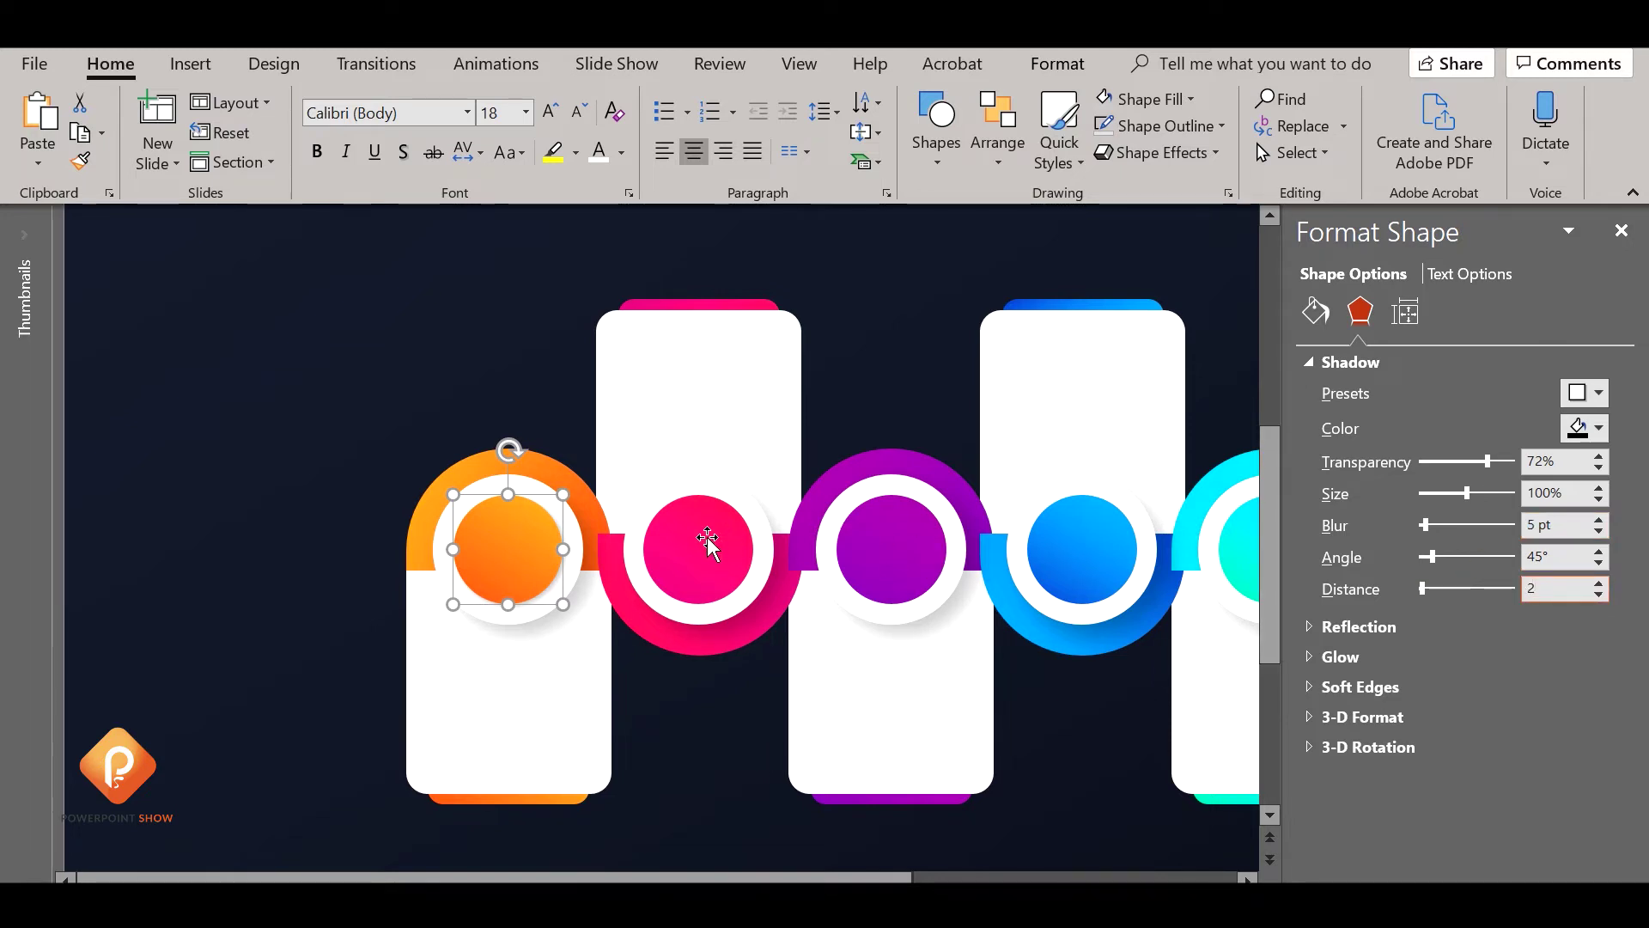
Apply the same outer shadow (72% transparency, 5 pt blur, 2 pt distance) to the pink circle
click(706, 541)
click(1595, 393)
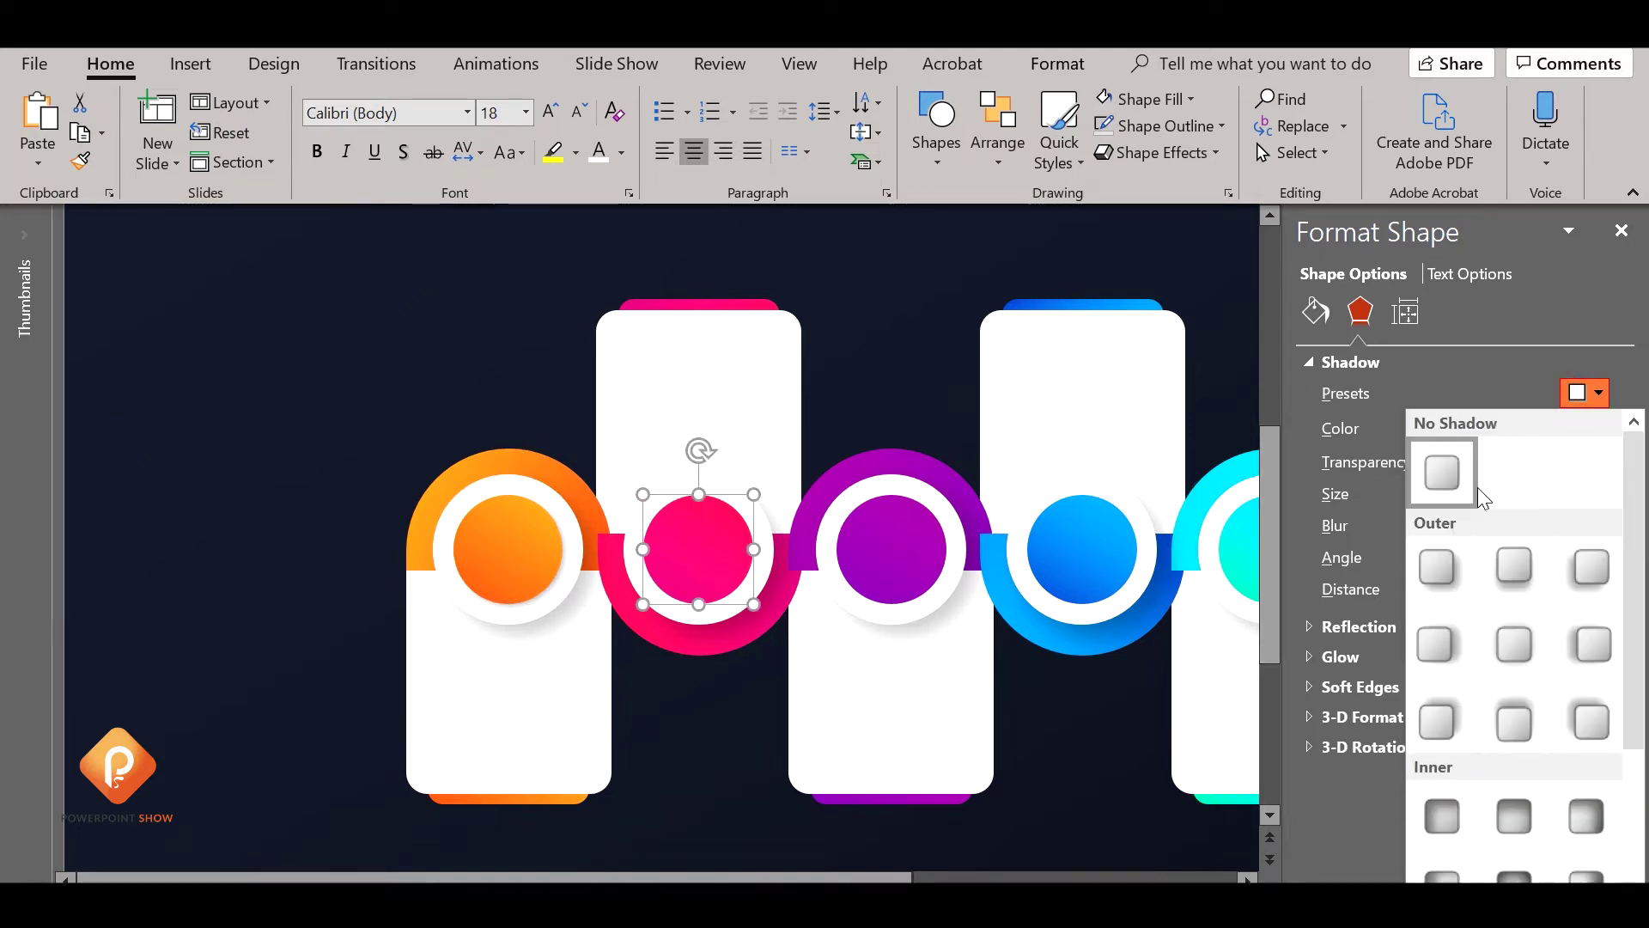
click(1439, 563)
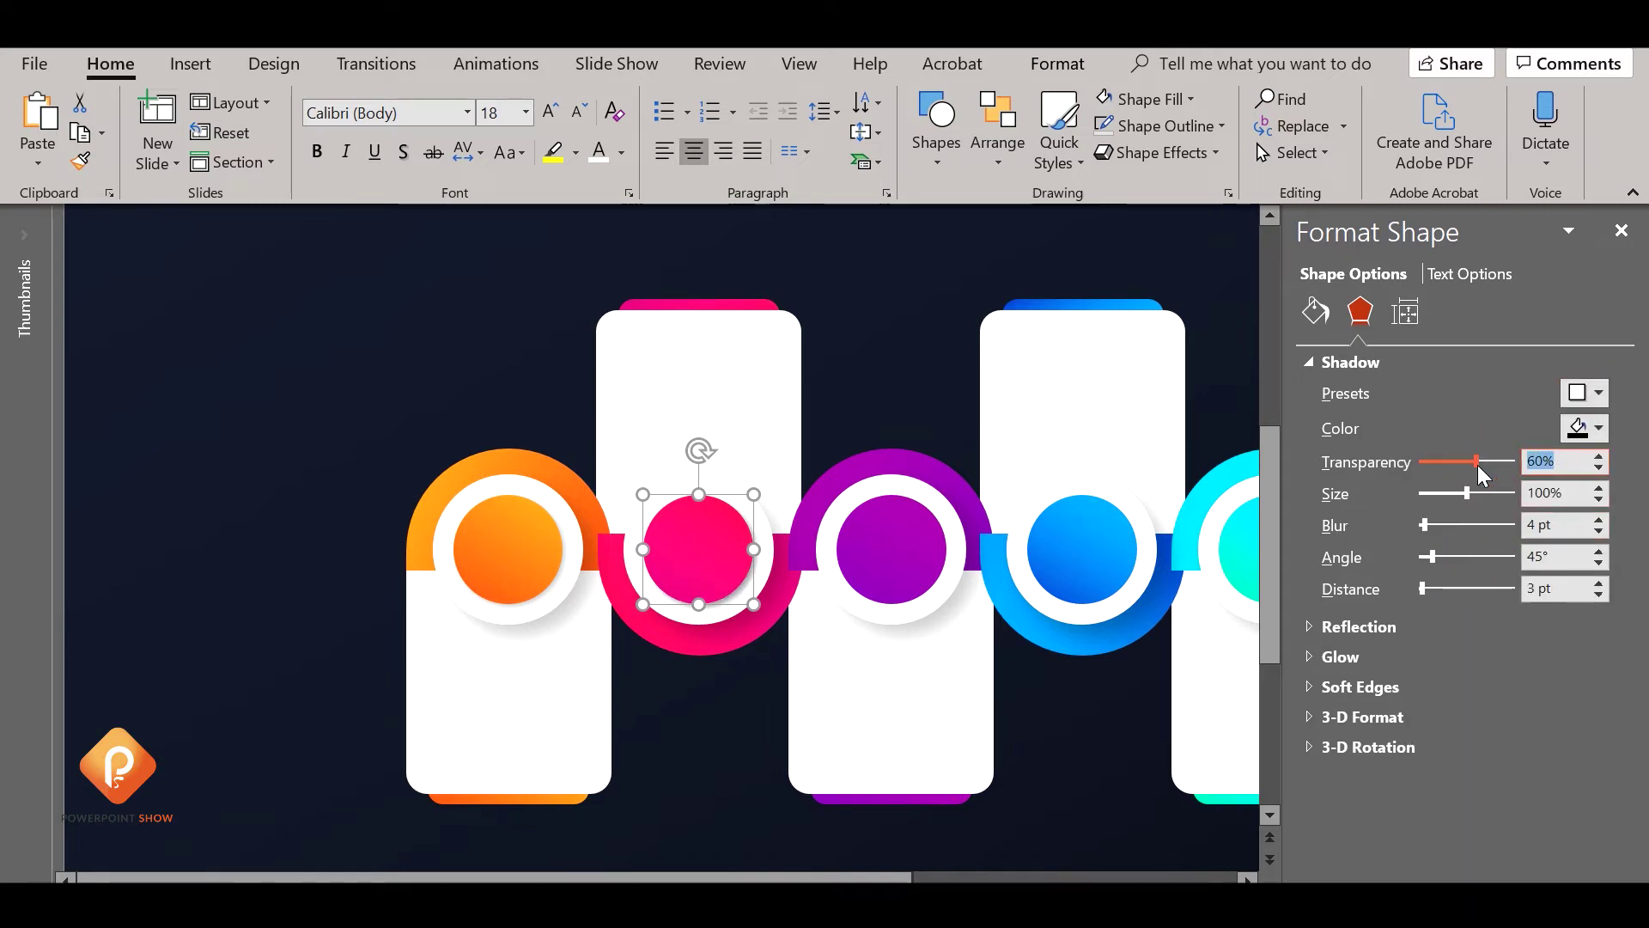
drag(1478, 465, 1487, 464)
click(1580, 530)
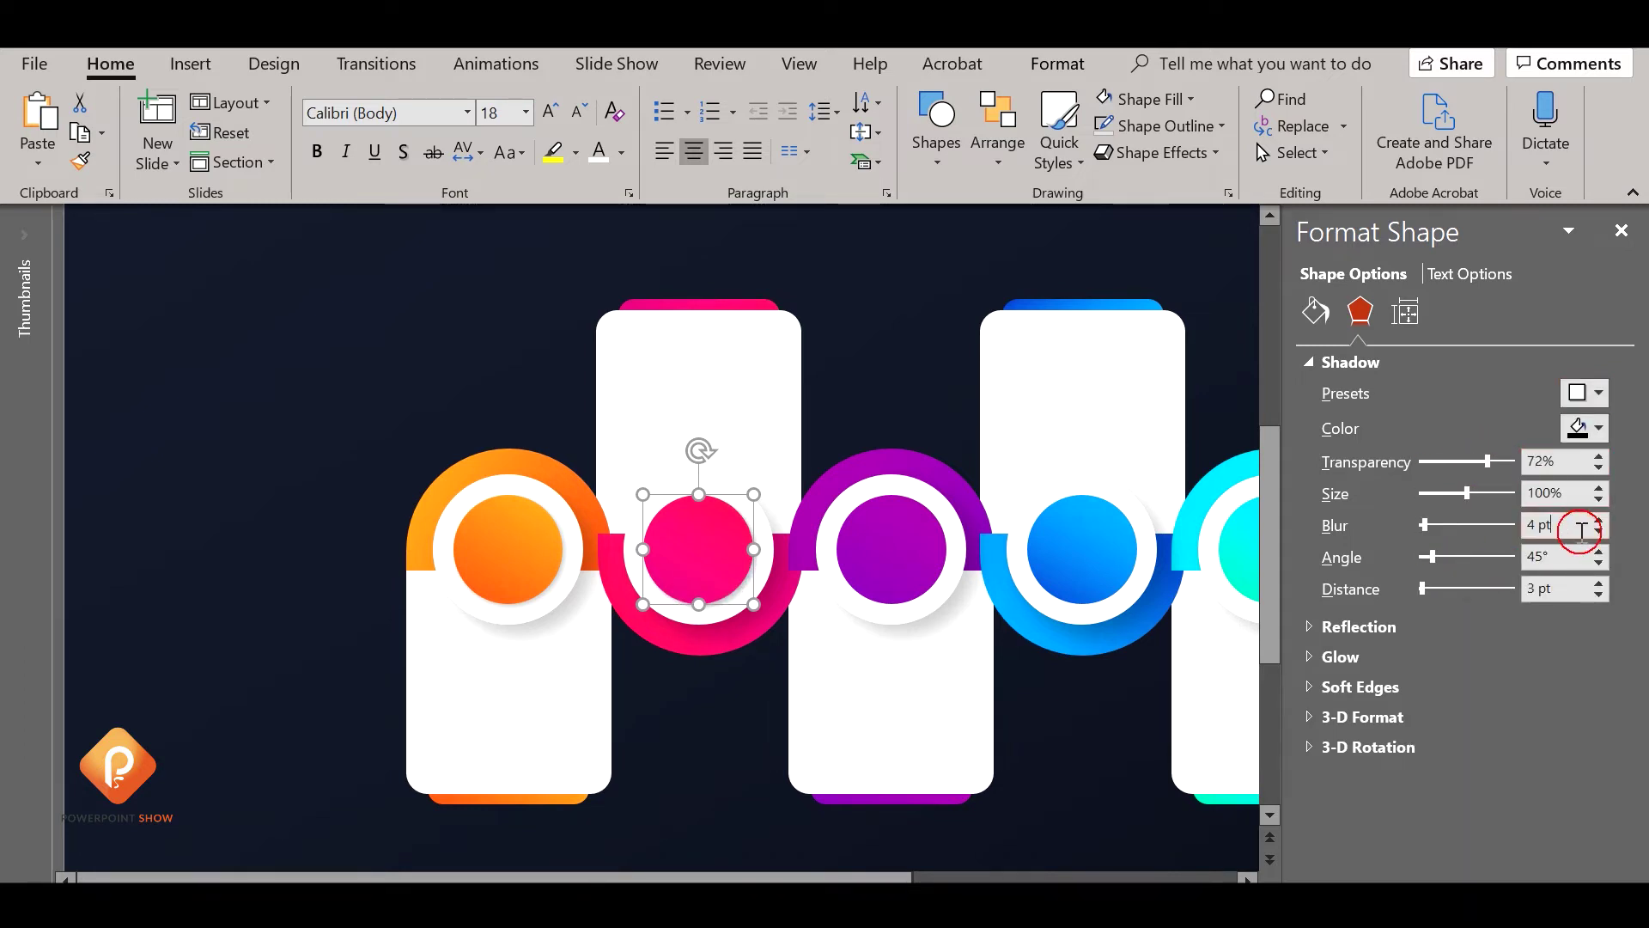
click(1598, 519)
click(1562, 589)
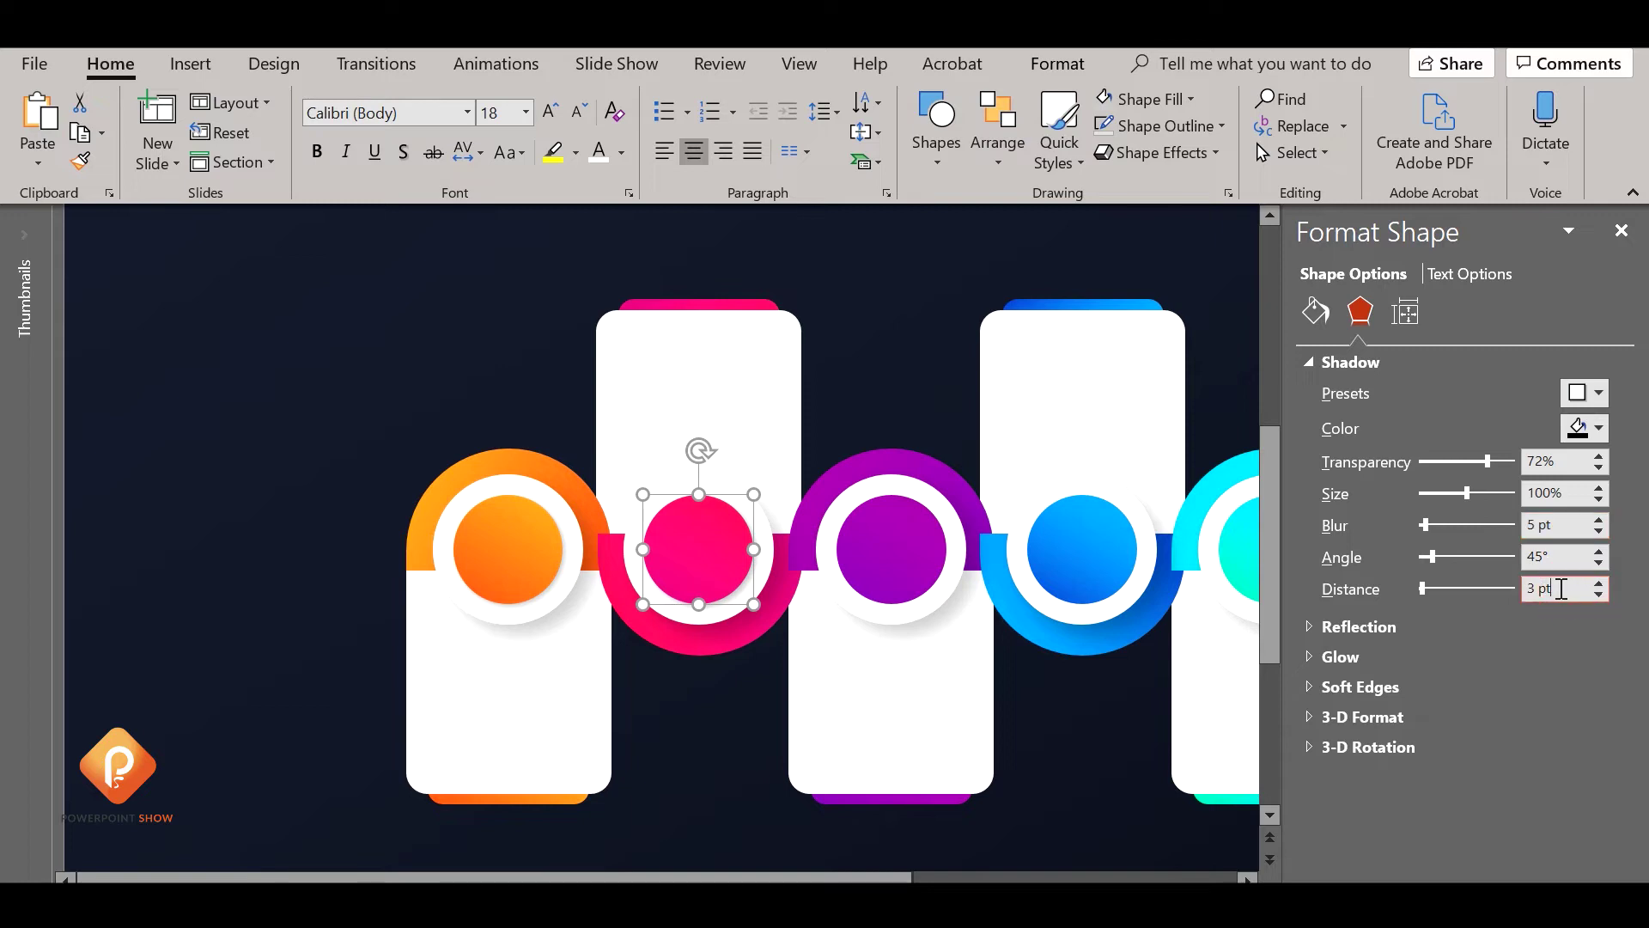
click(1598, 594)
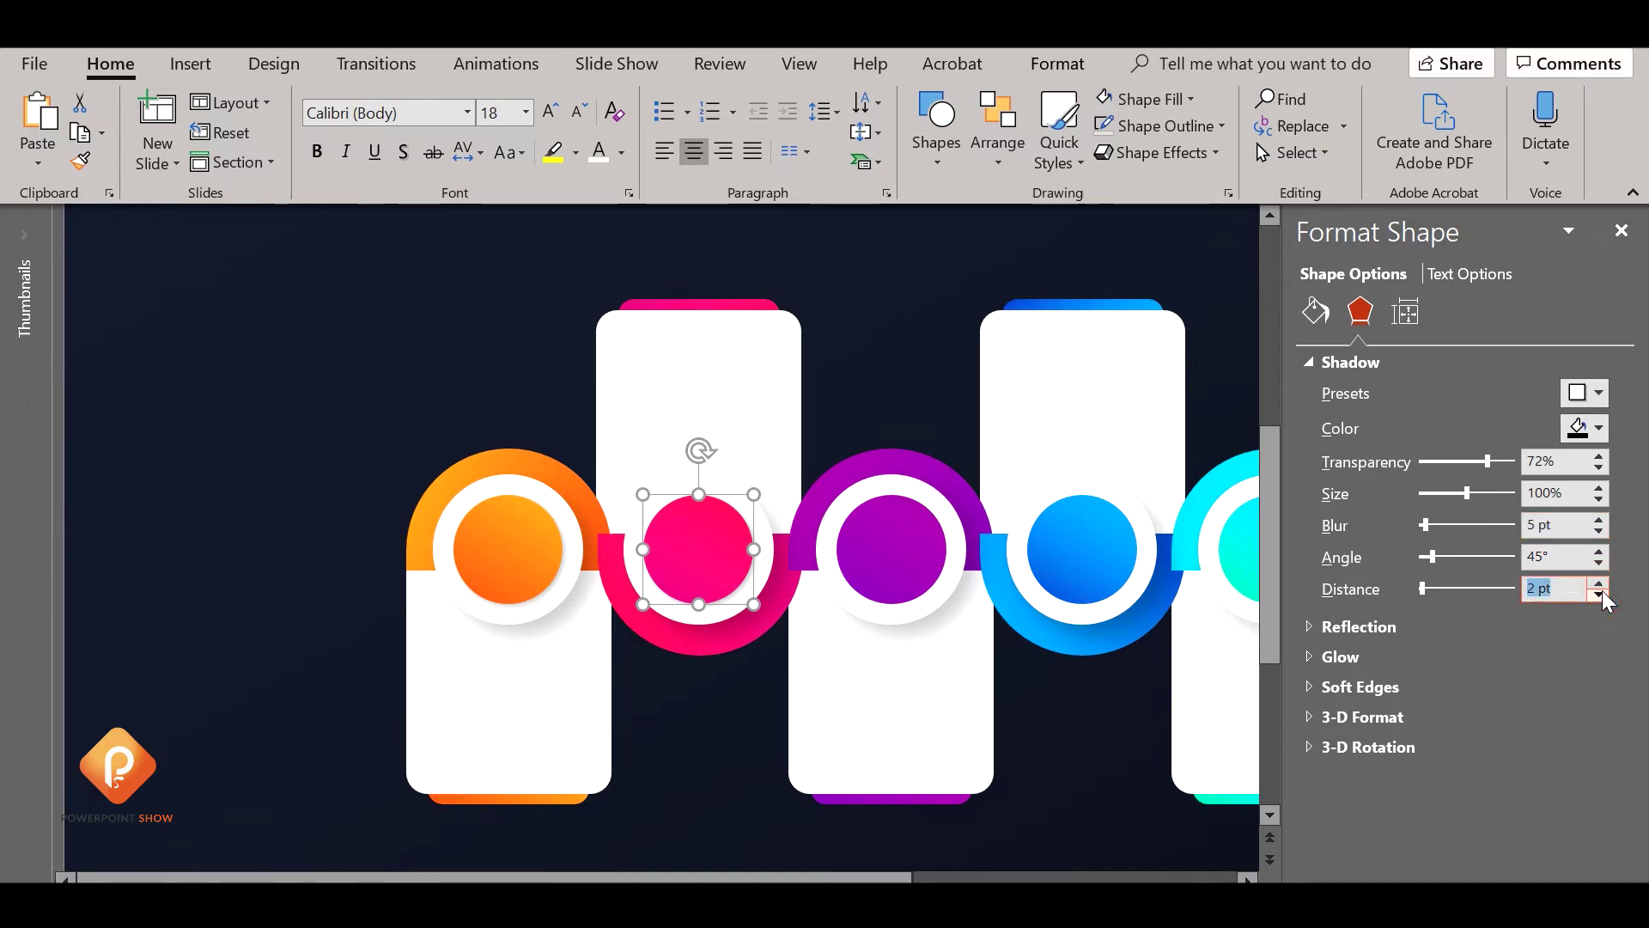
Add an outer shadow to the purple circle with 72% transparency, 5 pt blur, 2 pt distance
click(906, 538)
click(1580, 394)
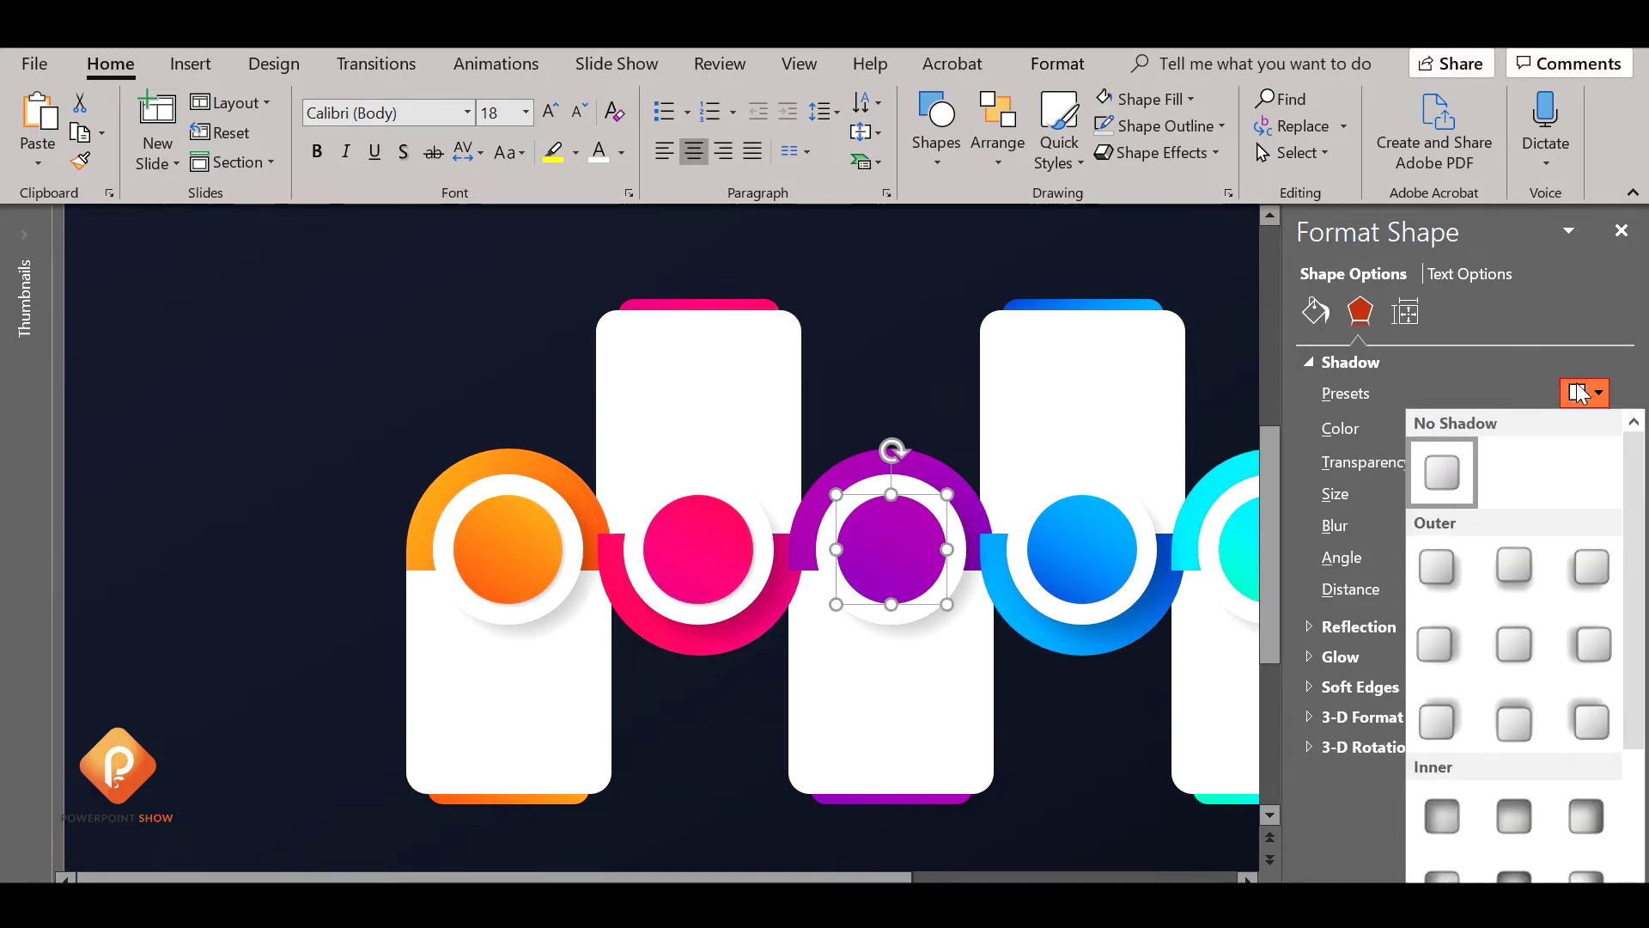
click(1437, 567)
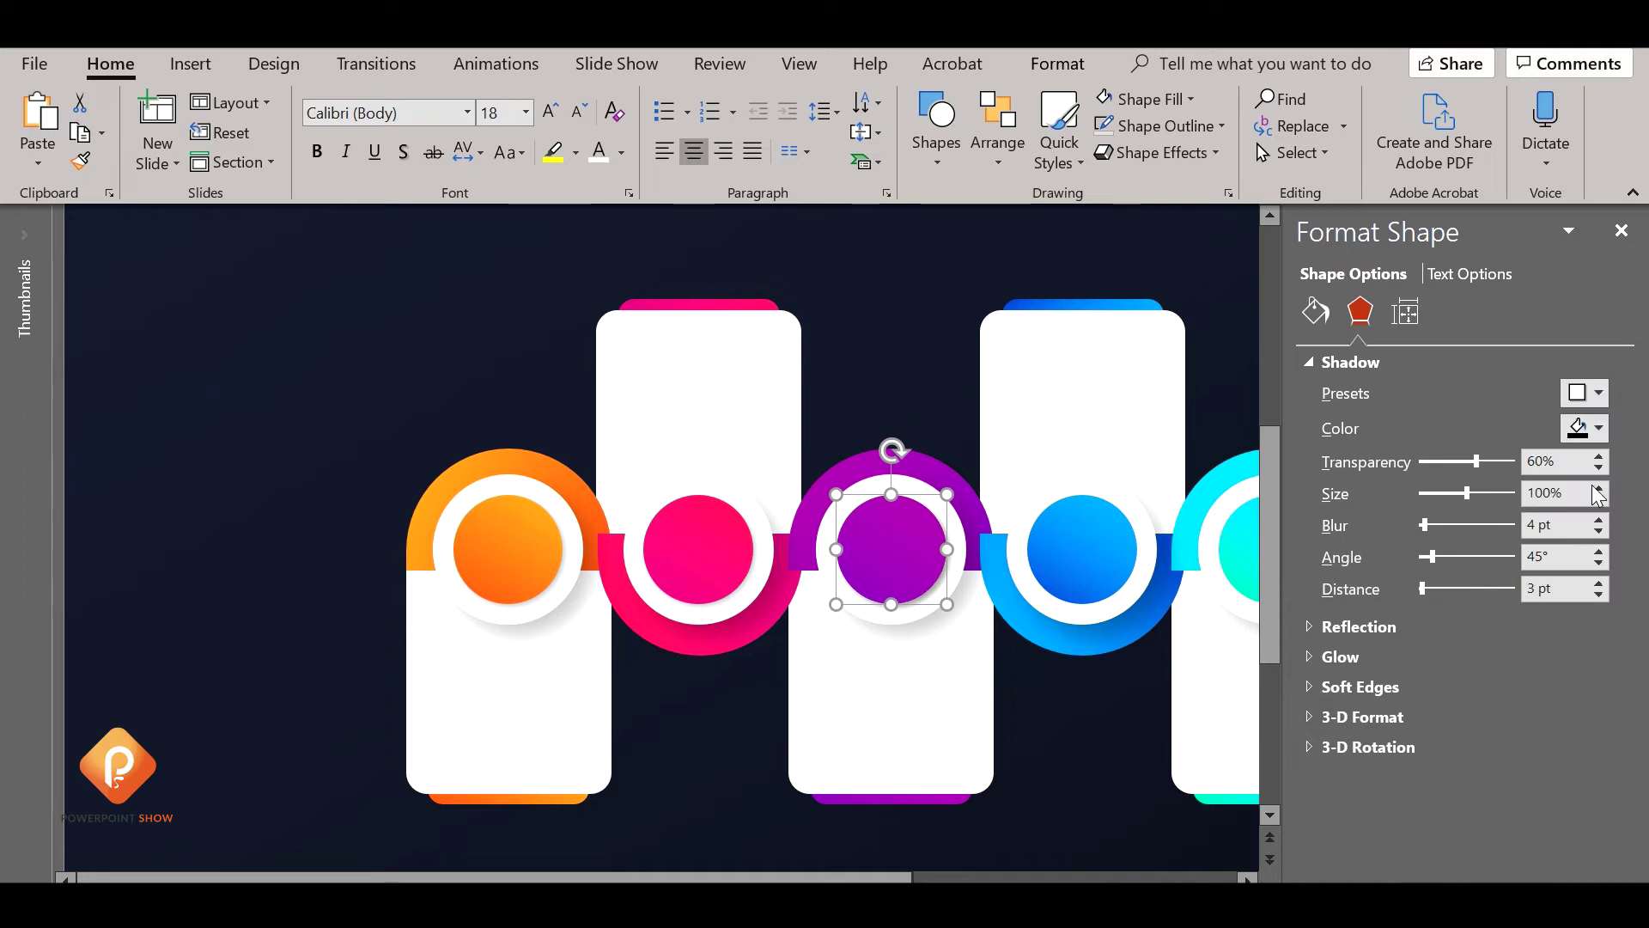
double_click(1550, 461)
text(7)
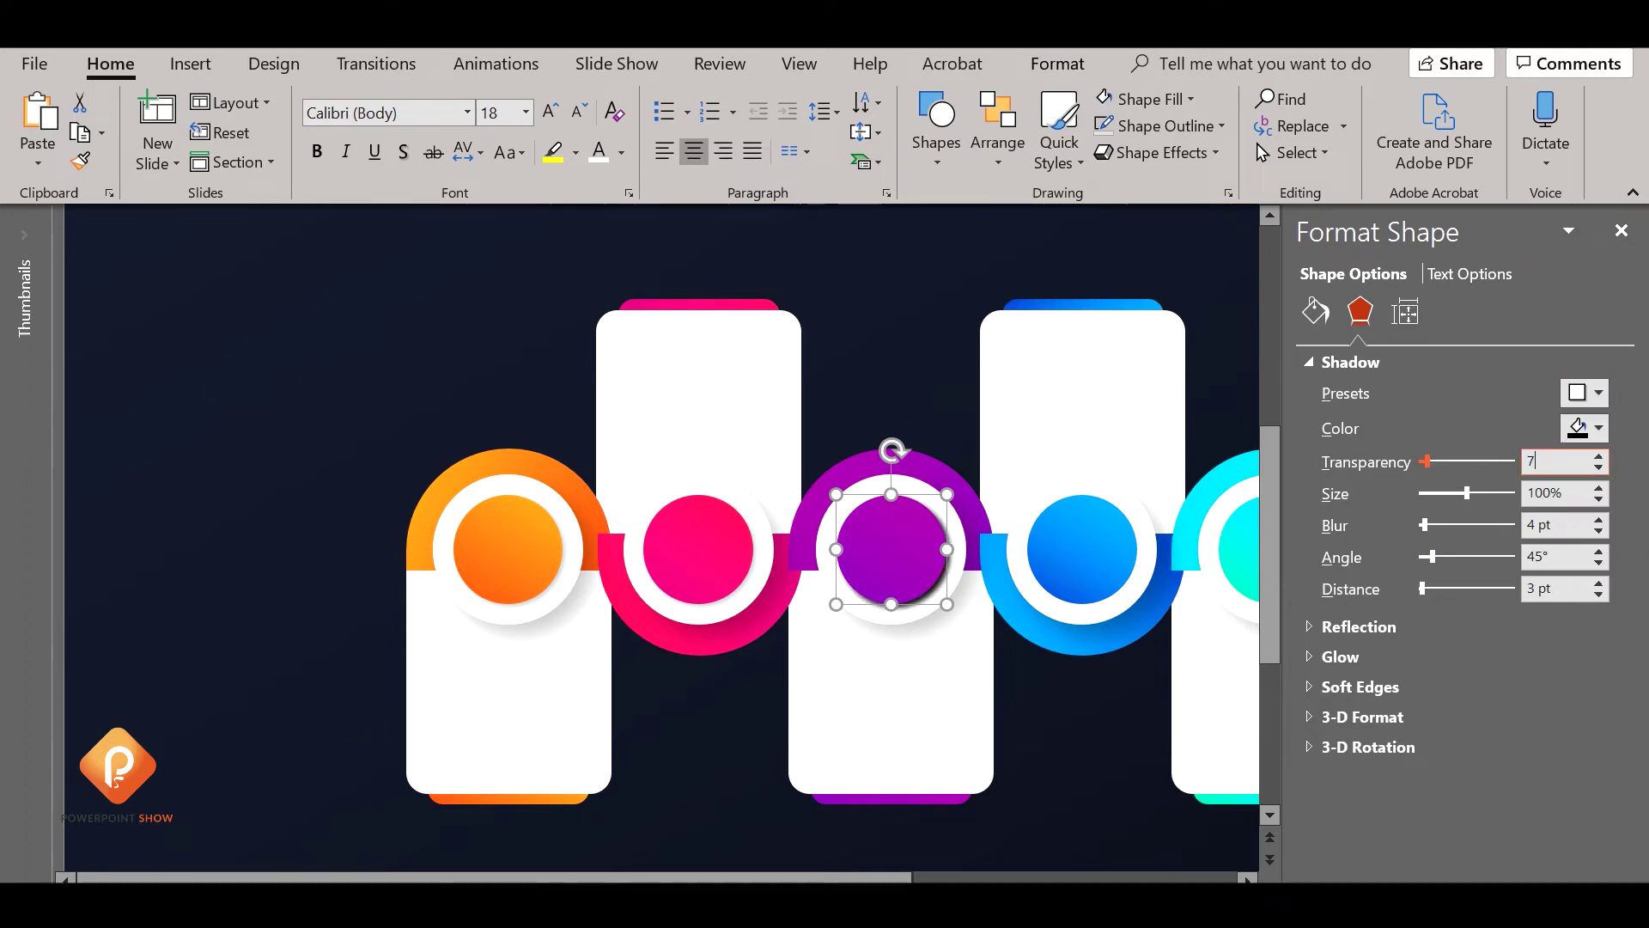
text(2)
click(1598, 518)
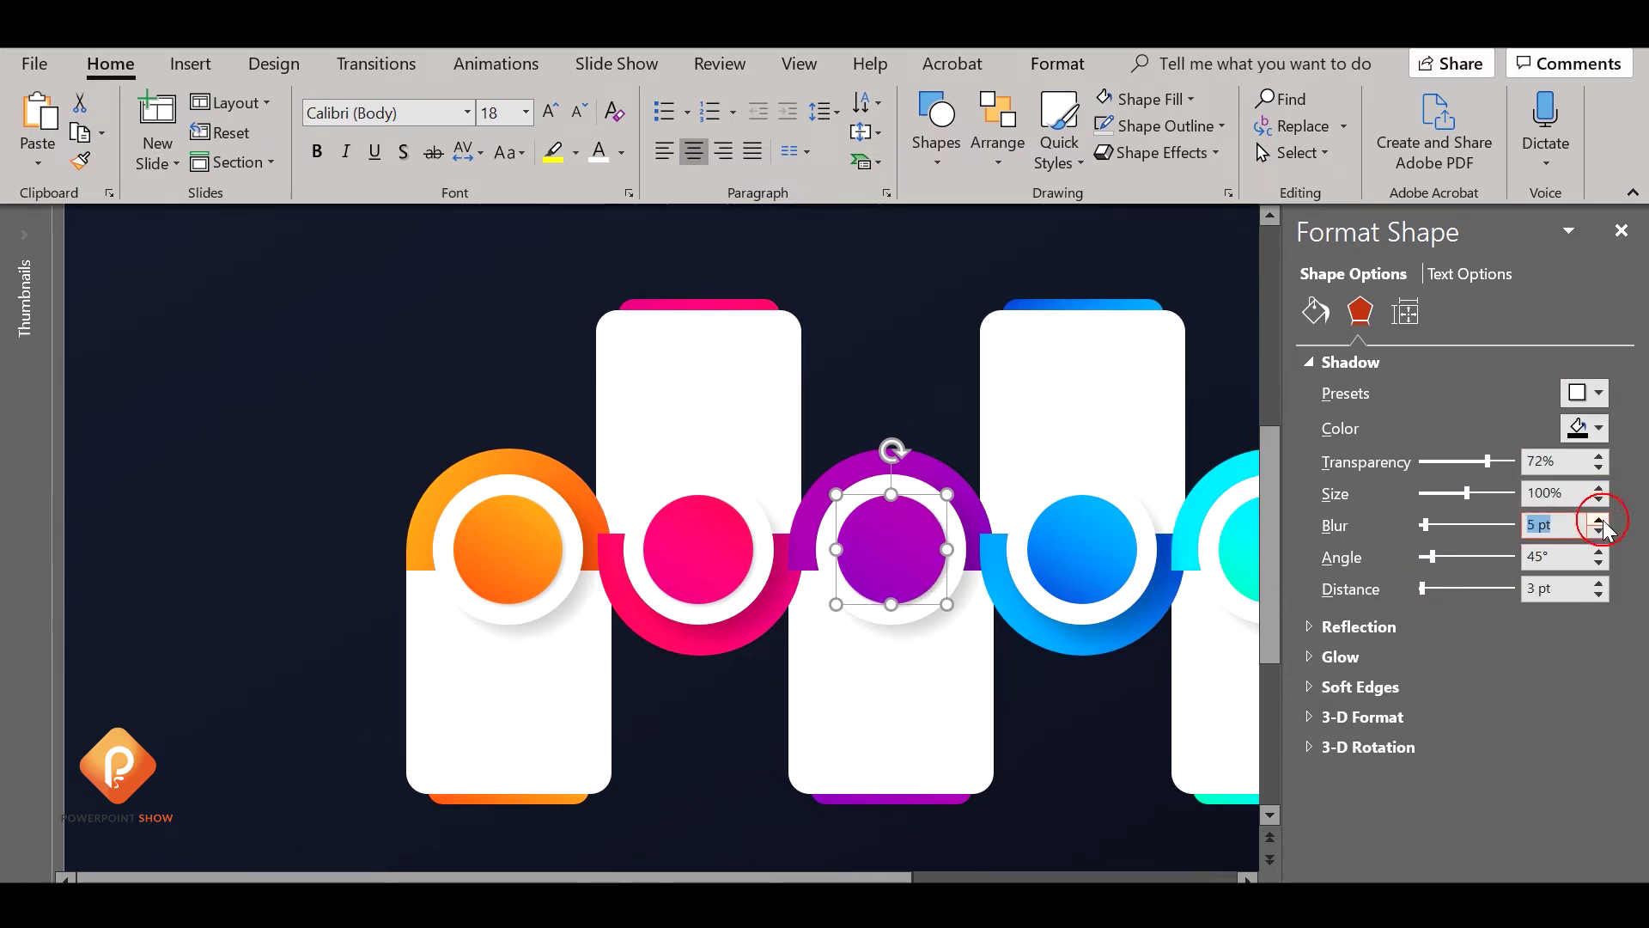
click(1601, 599)
Add an outer shadow to the blue circle with 72% transparency, 5 pt blur, 2 pt distance
click(1108, 554)
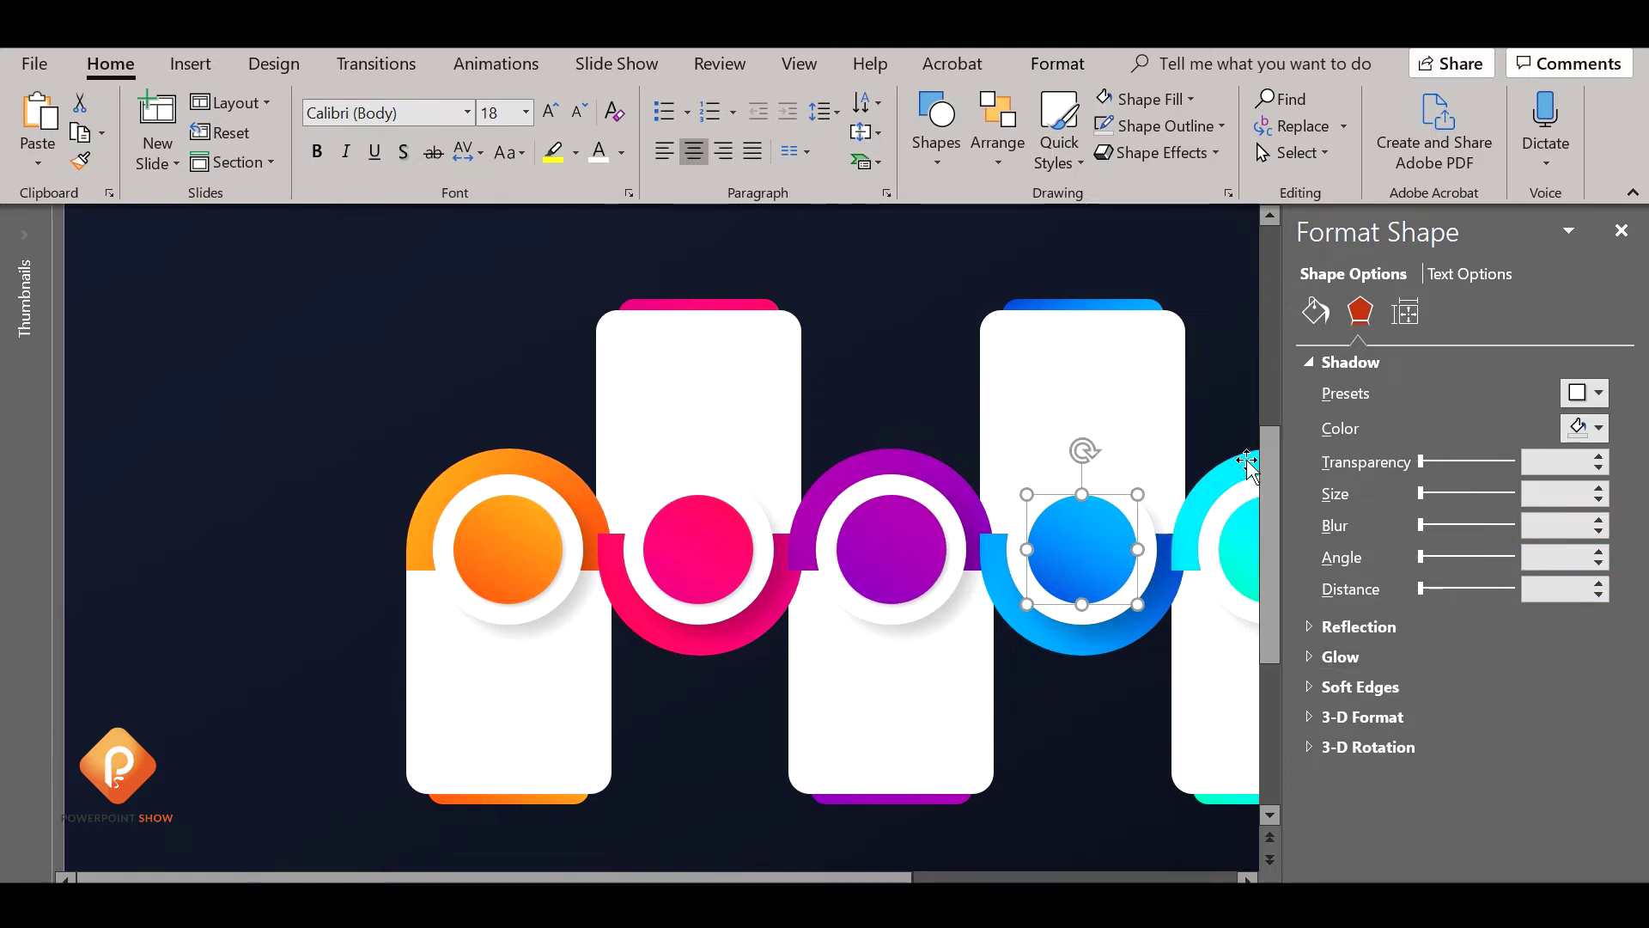
click(1599, 392)
click(1427, 575)
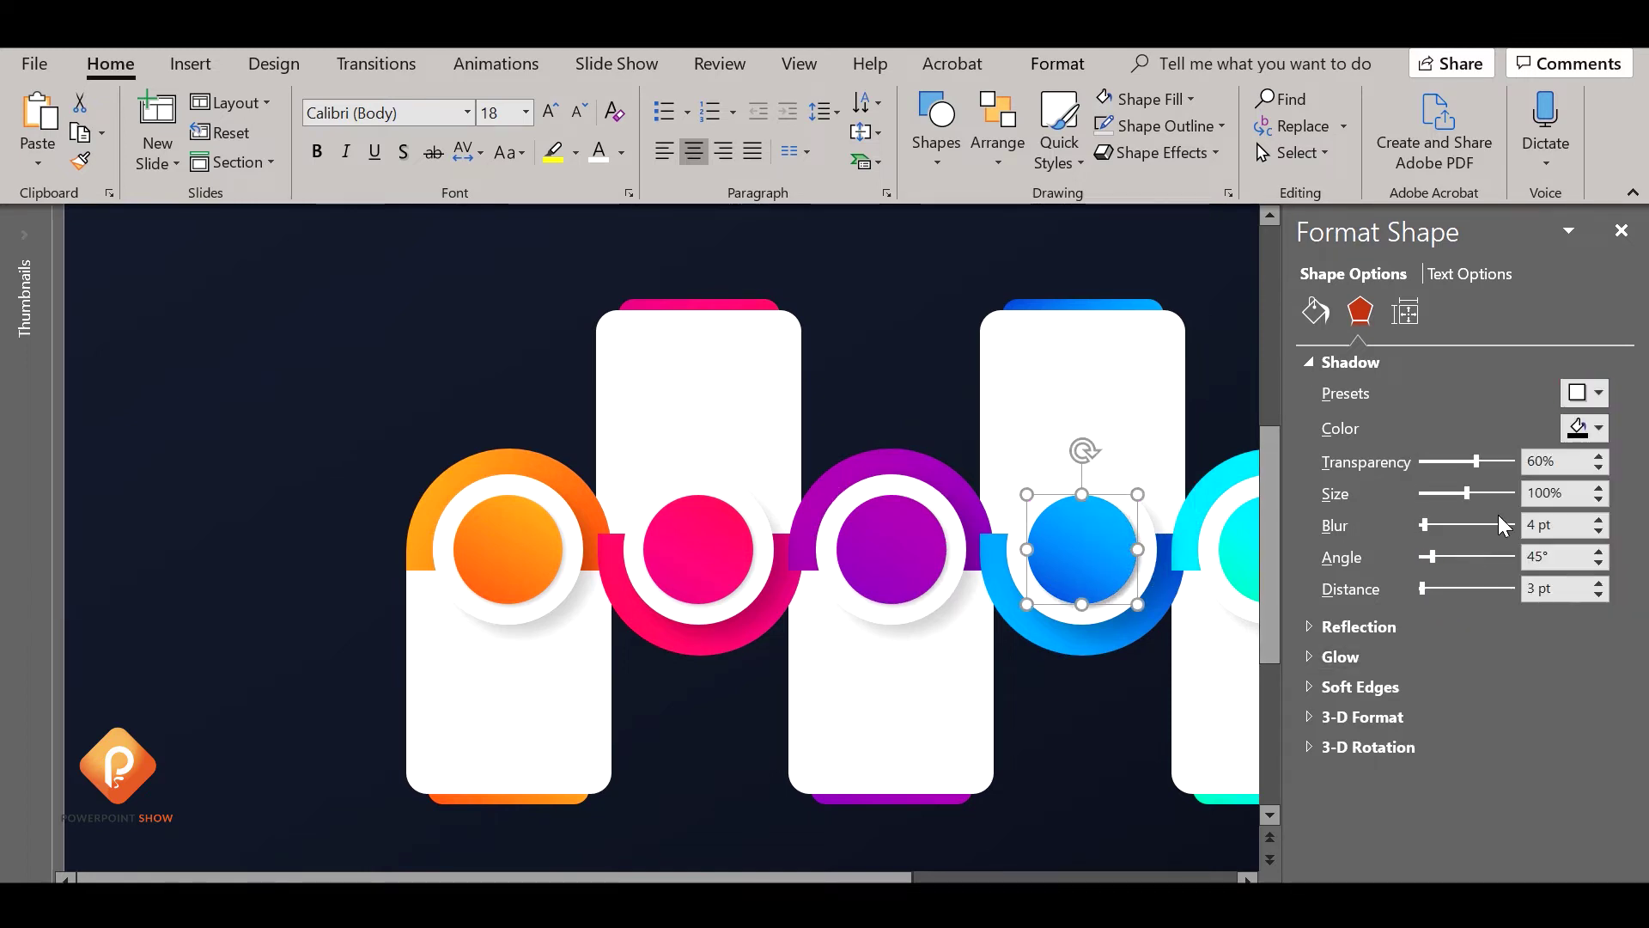
double_click(1564, 461)
text(72)
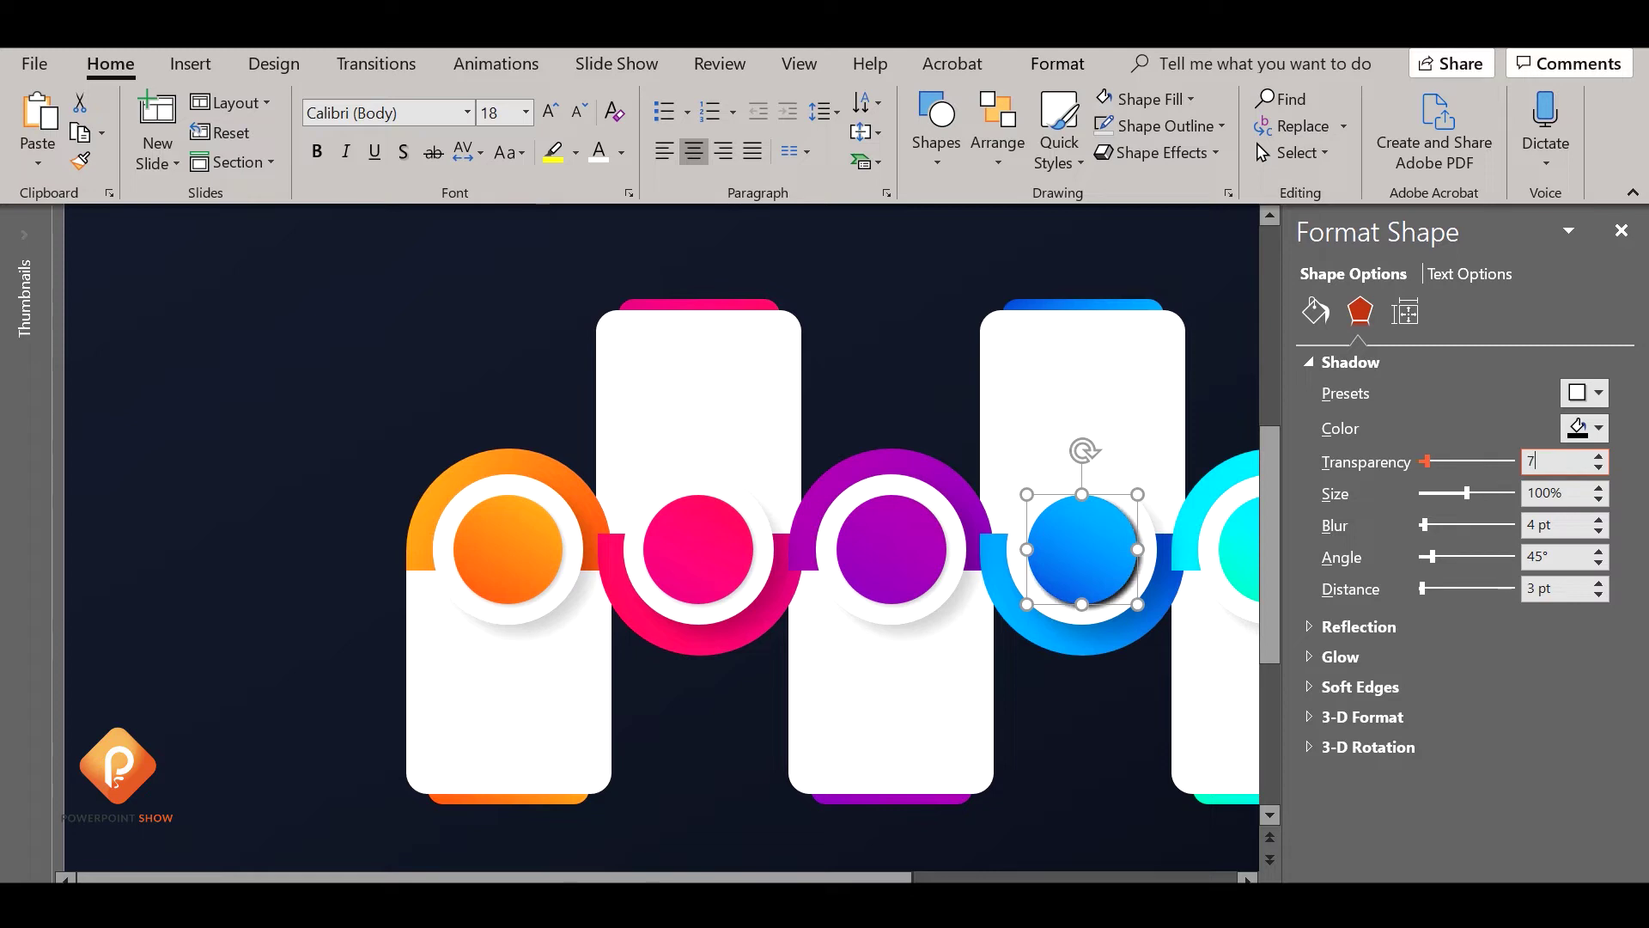
click(1599, 519)
click(1599, 595)
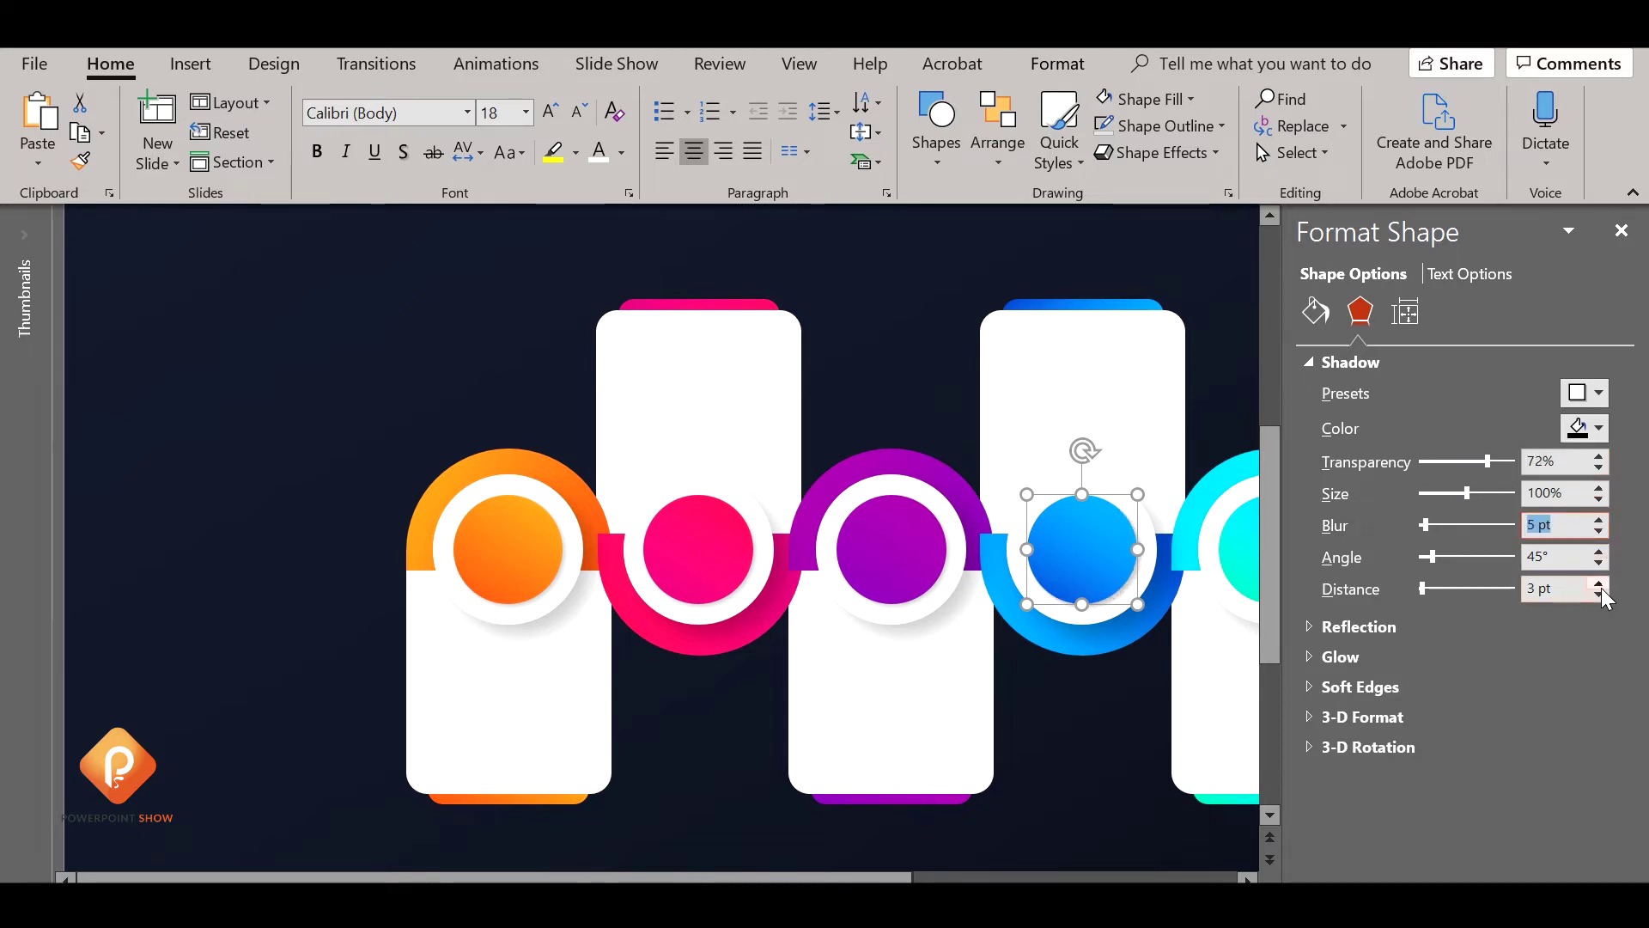
Add an outer shadow to the cyan circle with 72% transparency, 5 pt blur, 2 pt distance
click(1236, 550)
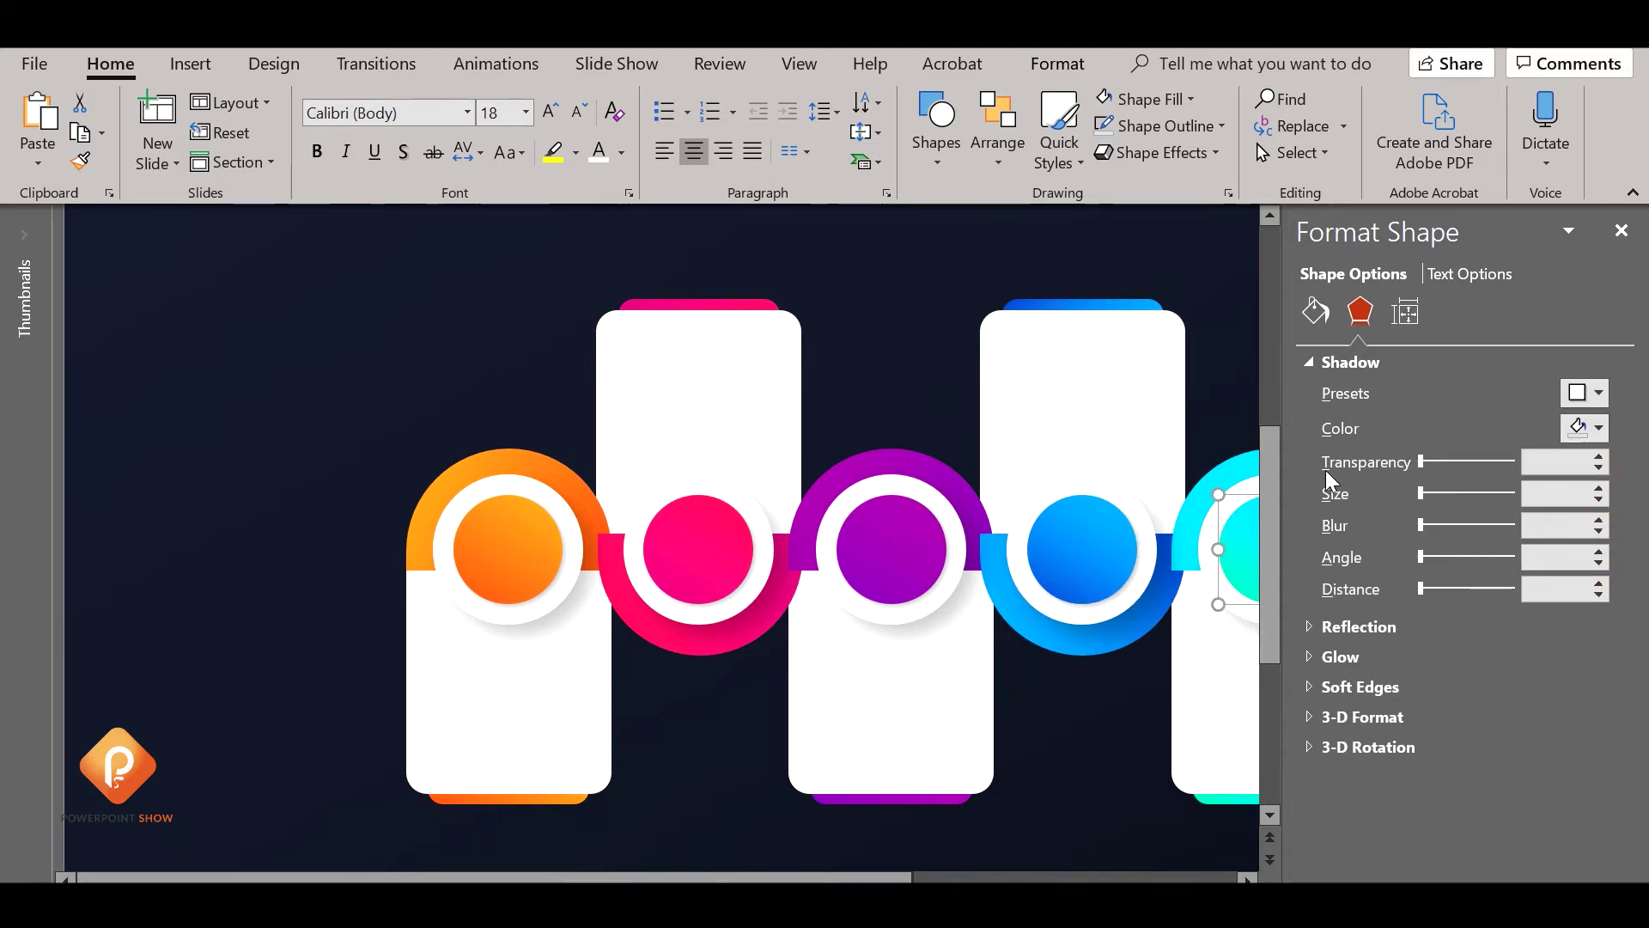
click(1595, 395)
click(1441, 591)
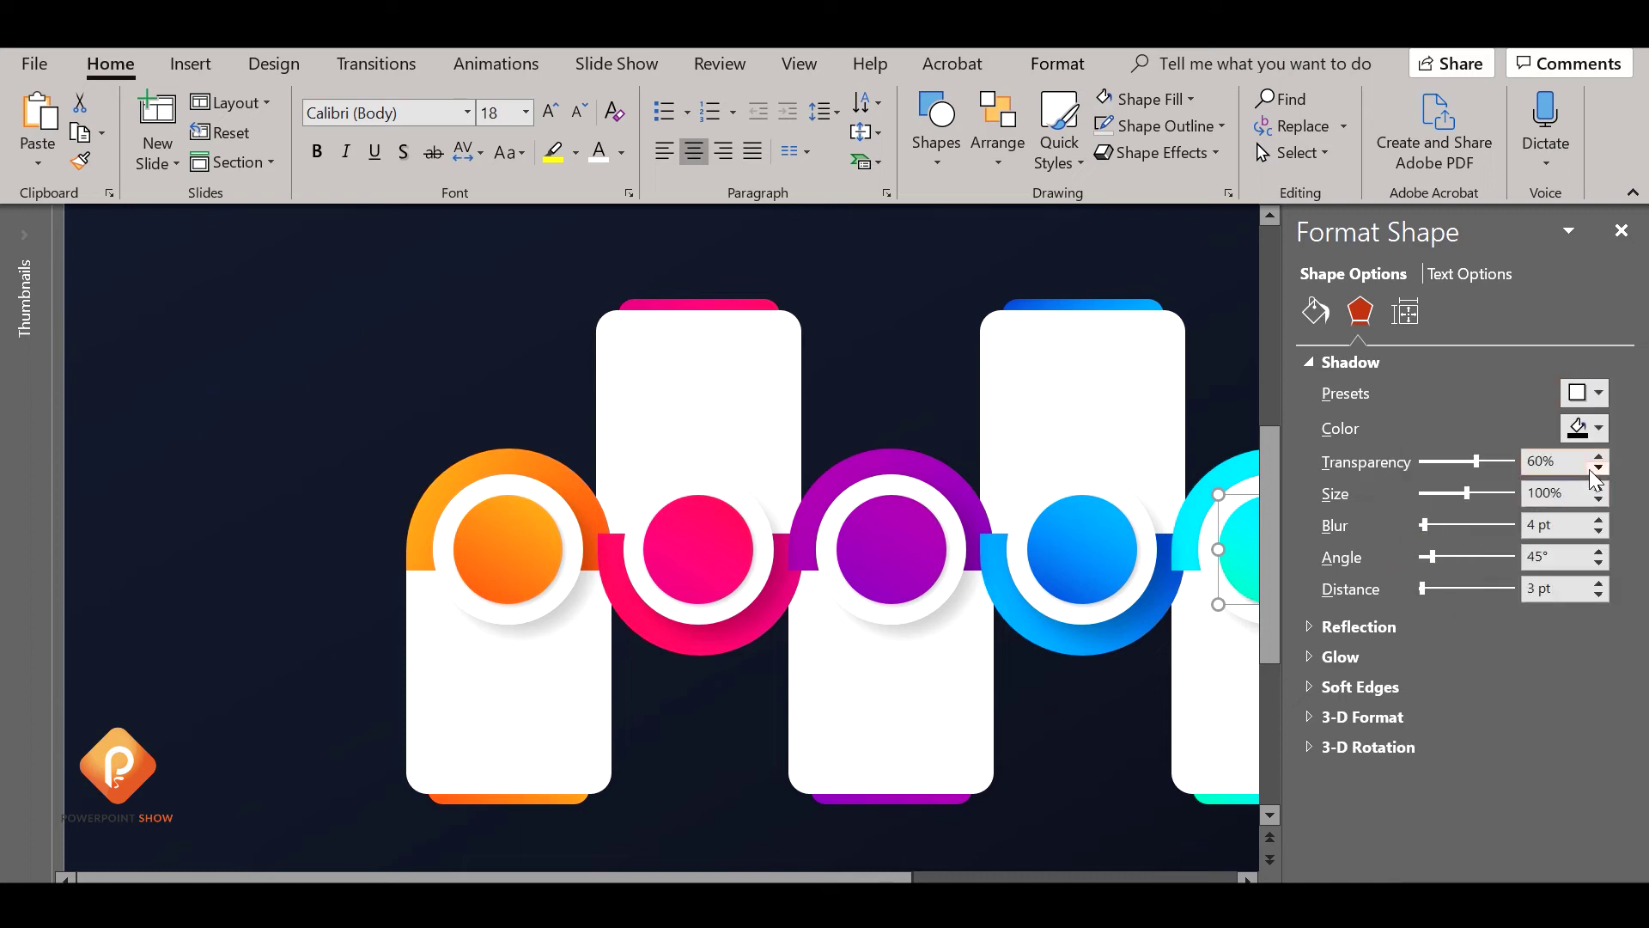
click(1504, 463)
text(72)
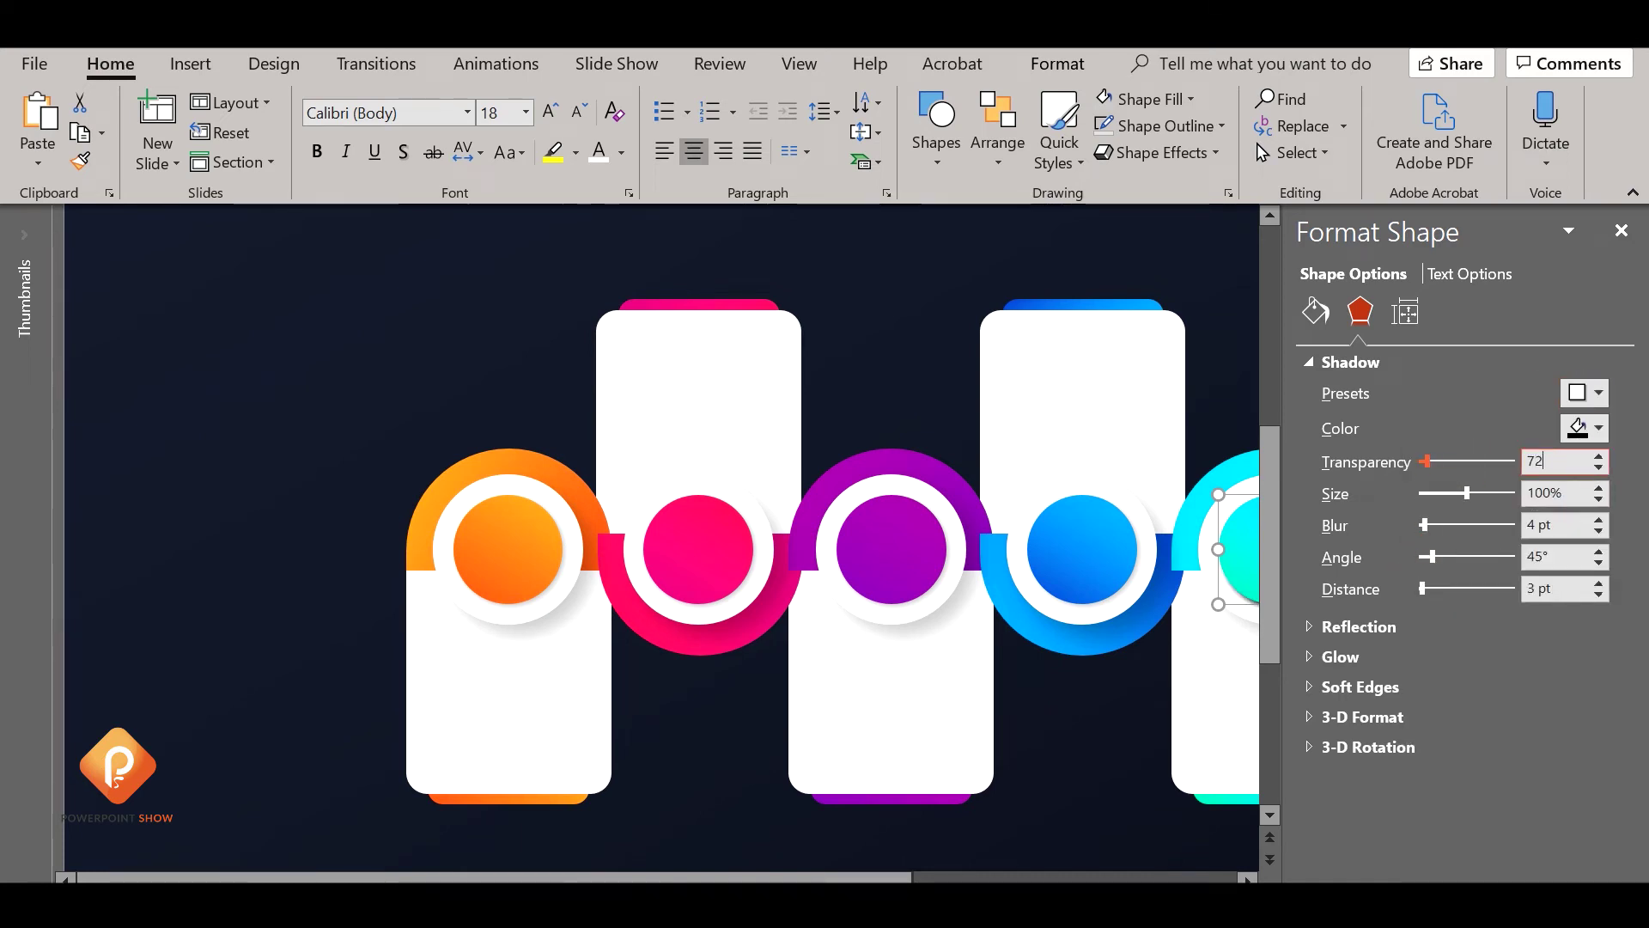
click(1599, 519)
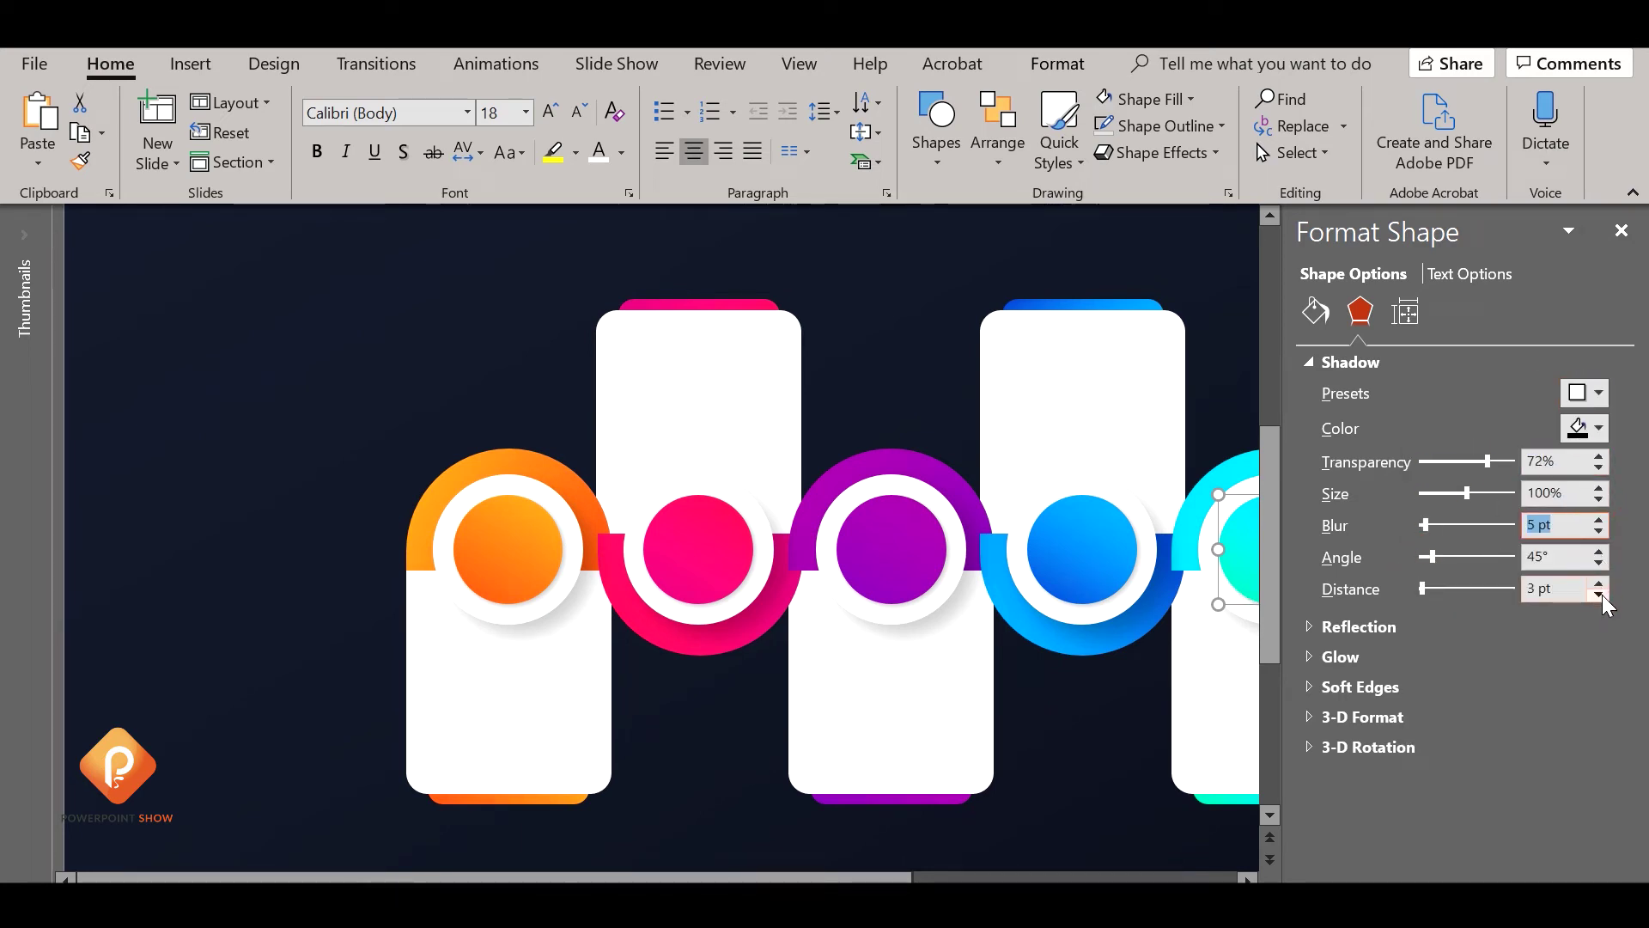
click(1599, 595)
Close the Format Shape pane, deselect everything, and fit the whole slide in view
click(1623, 230)
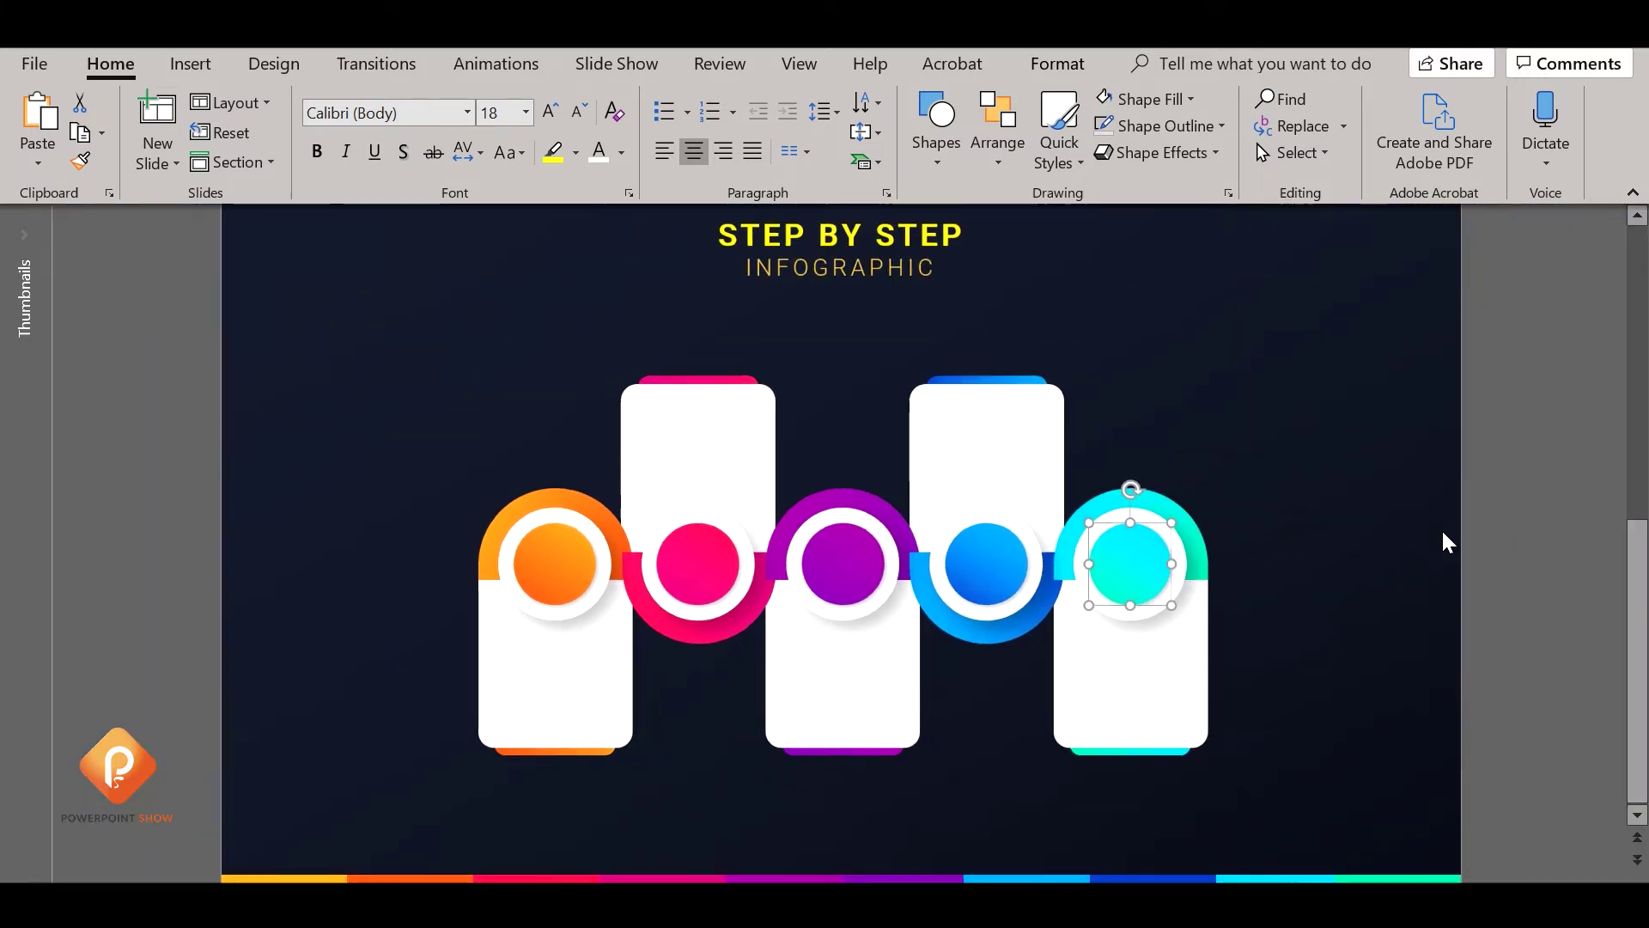
click(1613, 843)
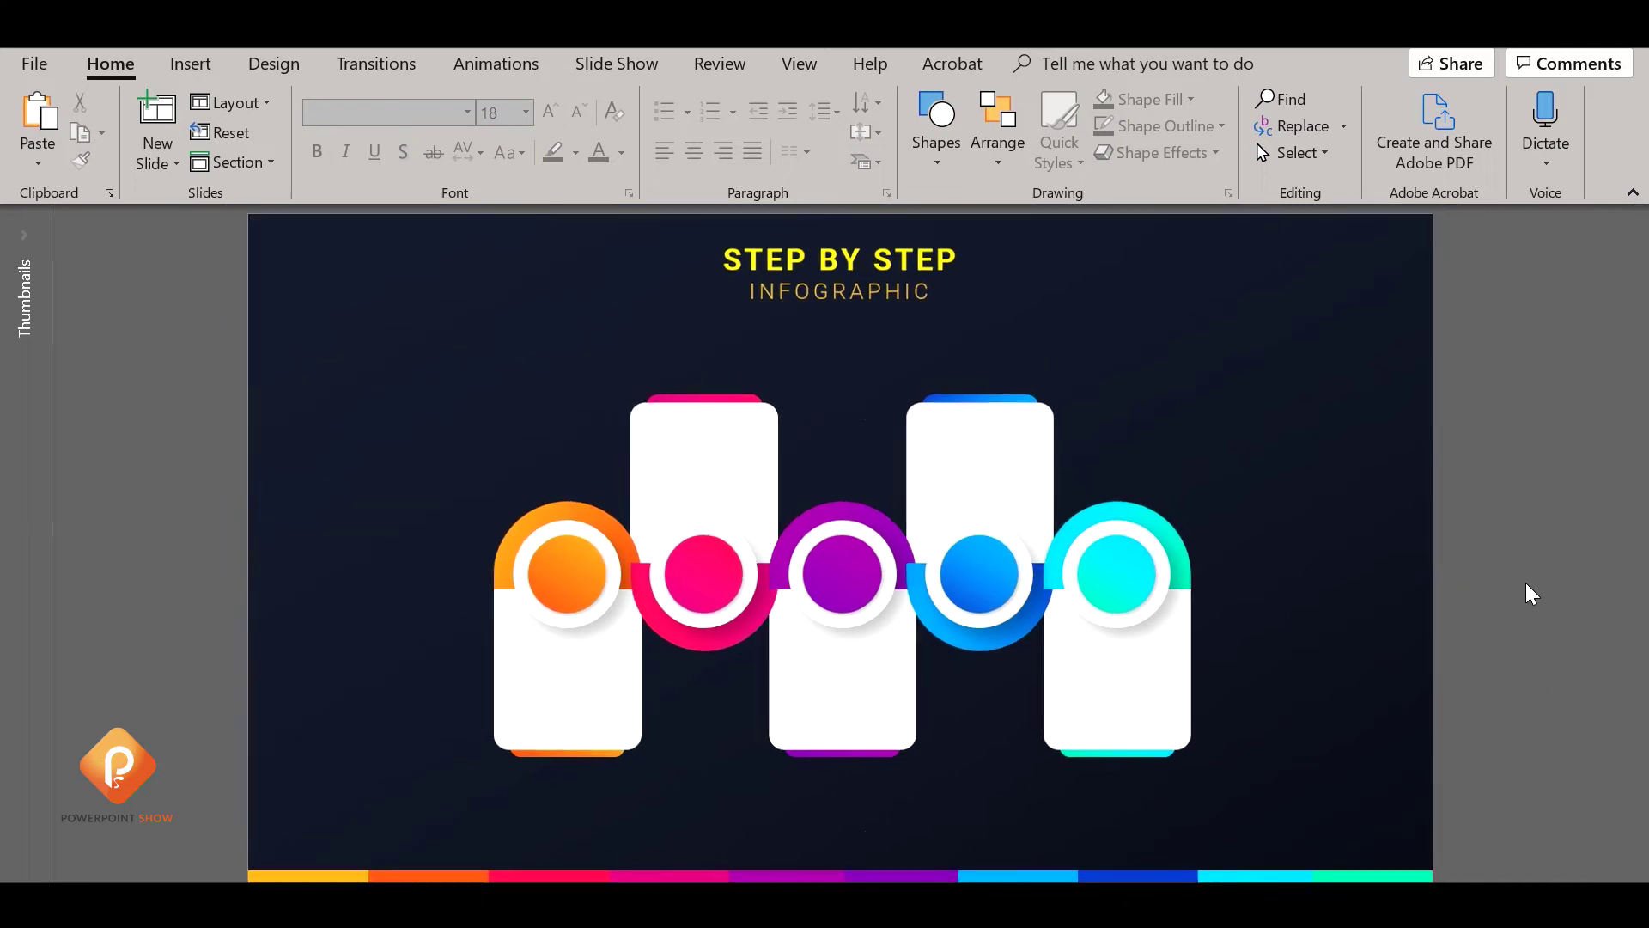
click(1517, 560)
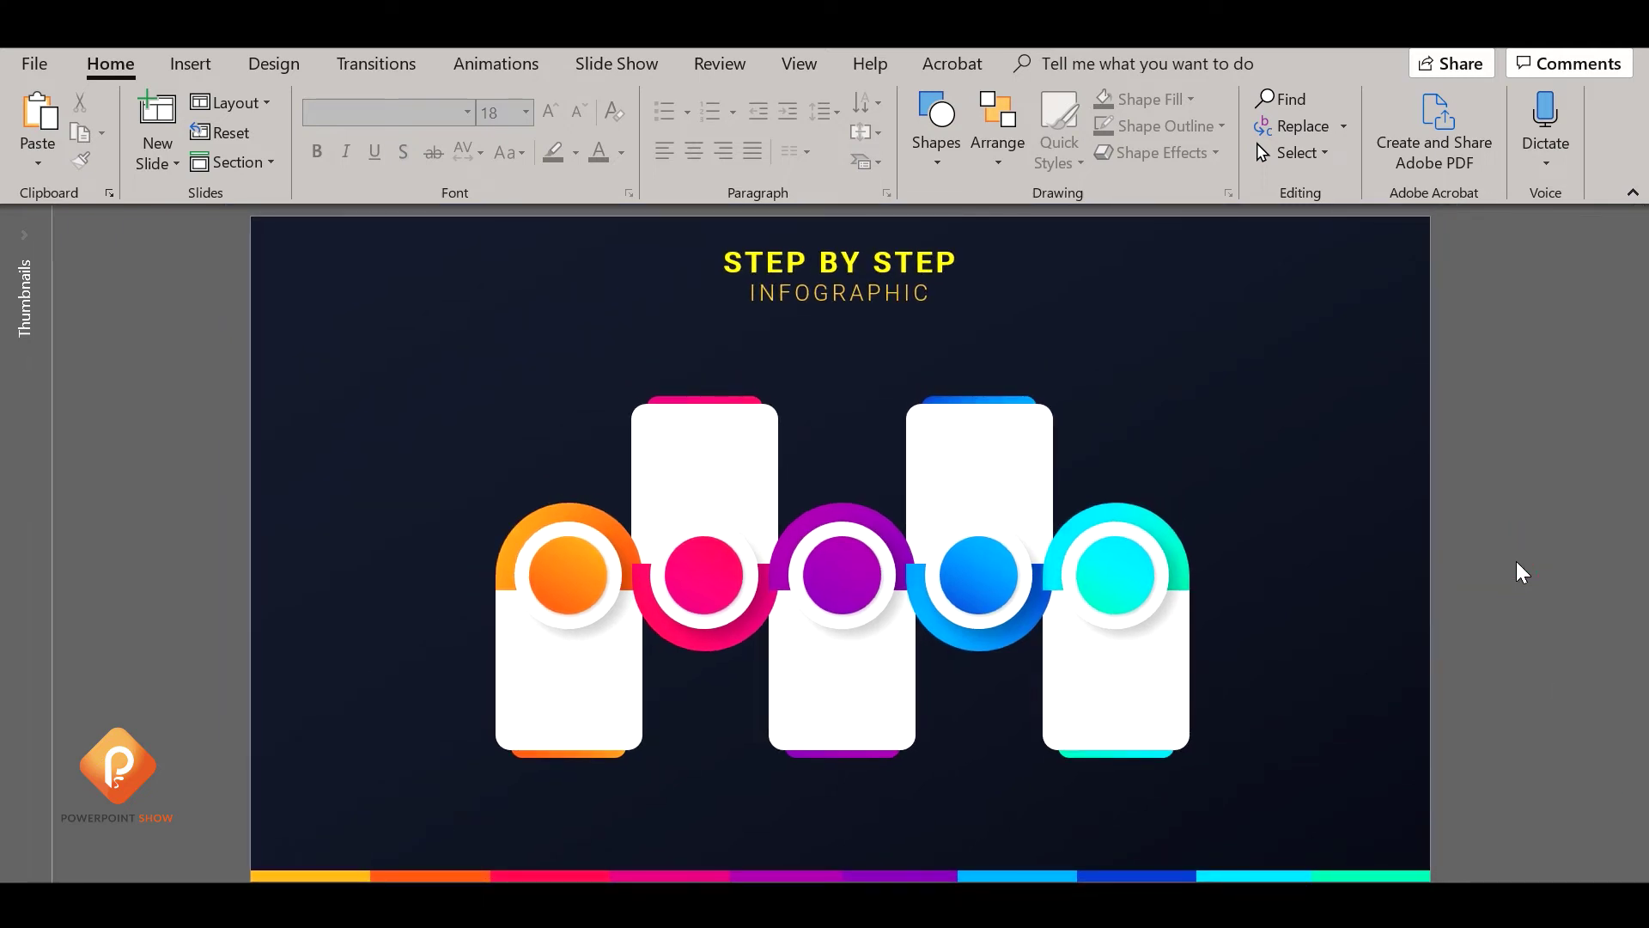
Draw a Donut shape near the slide's top-right corner
click(937, 170)
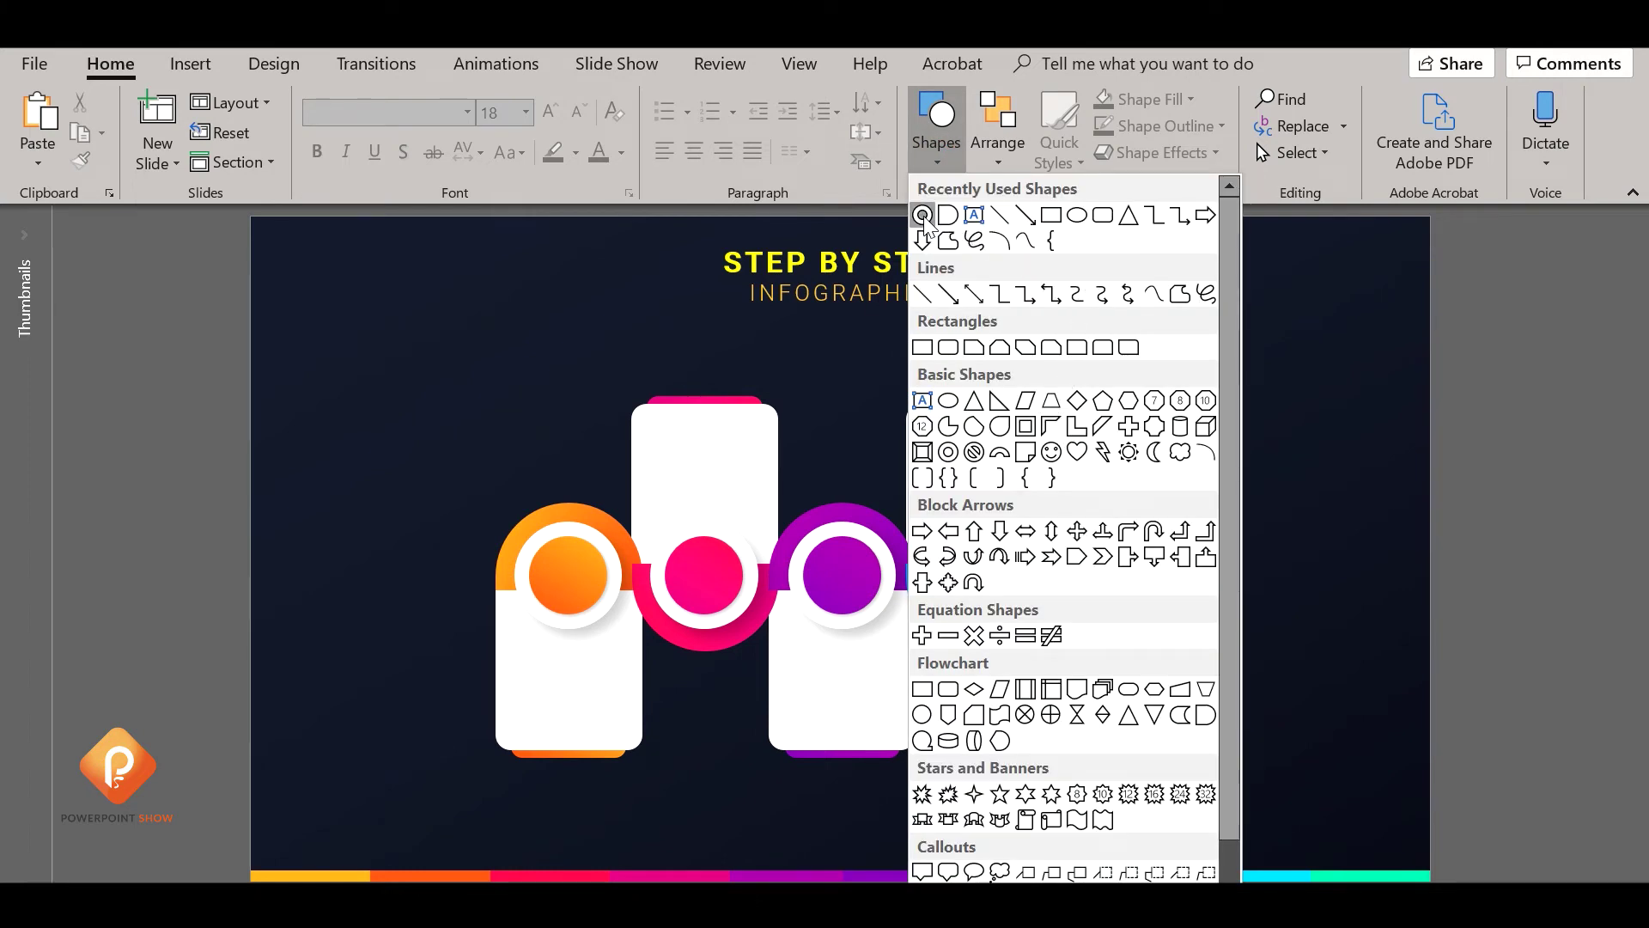
click(976, 240)
drag(1200, 333, 1351, 483)
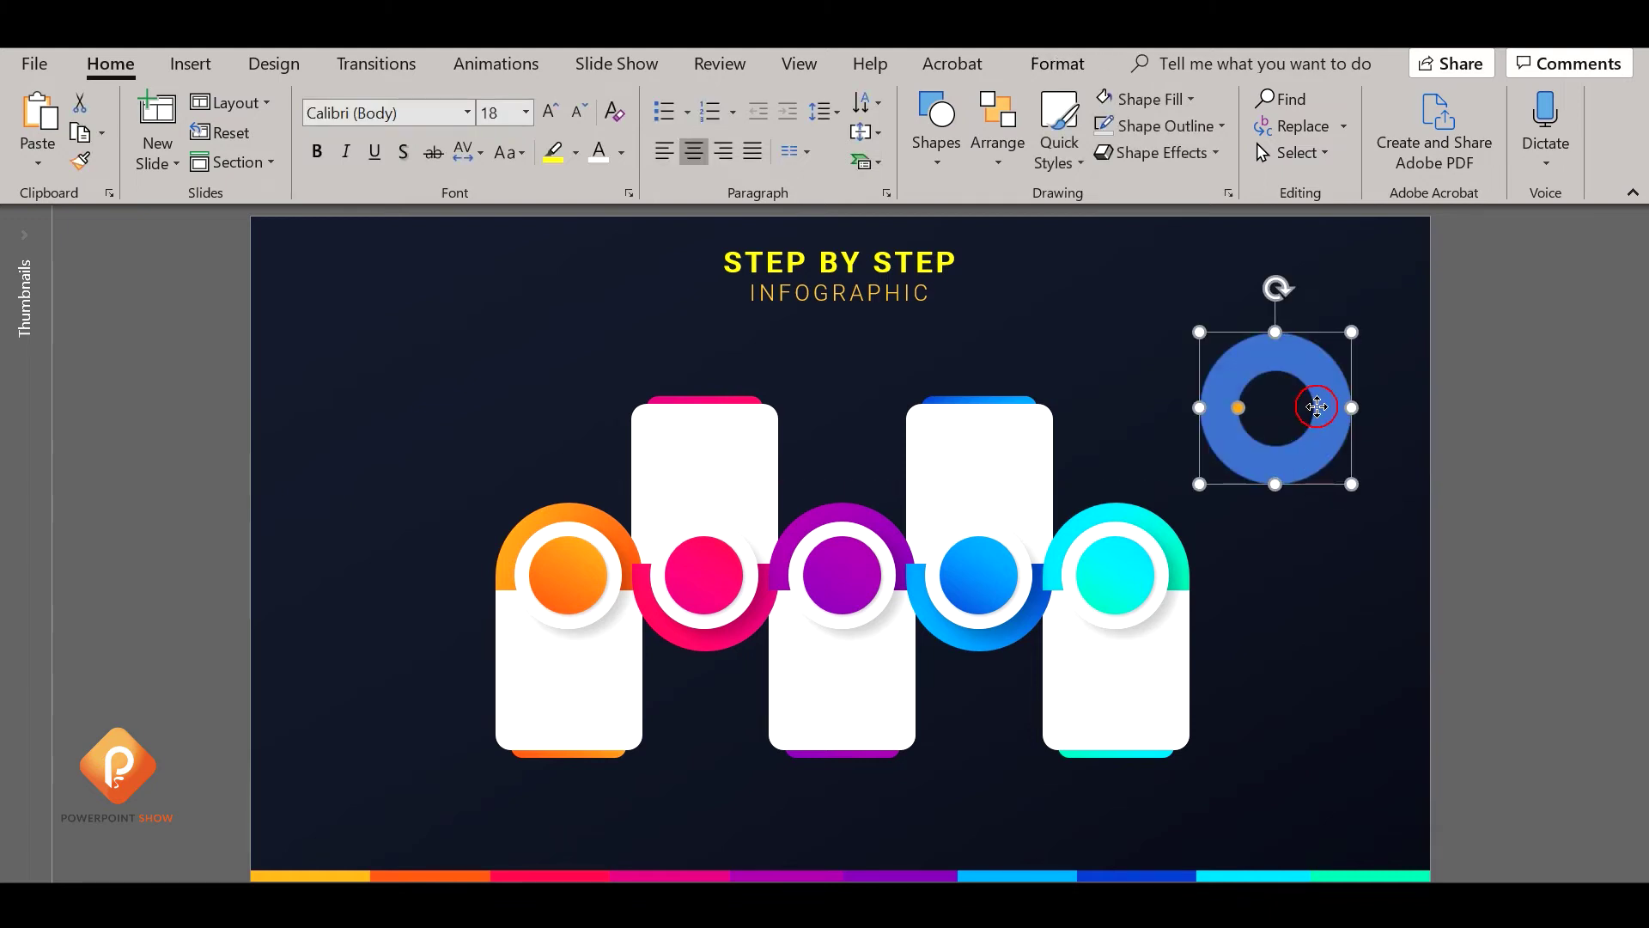
Move the donut onto the blue step and resize it to encircle the blue circle
drag(1323, 410, 1028, 580)
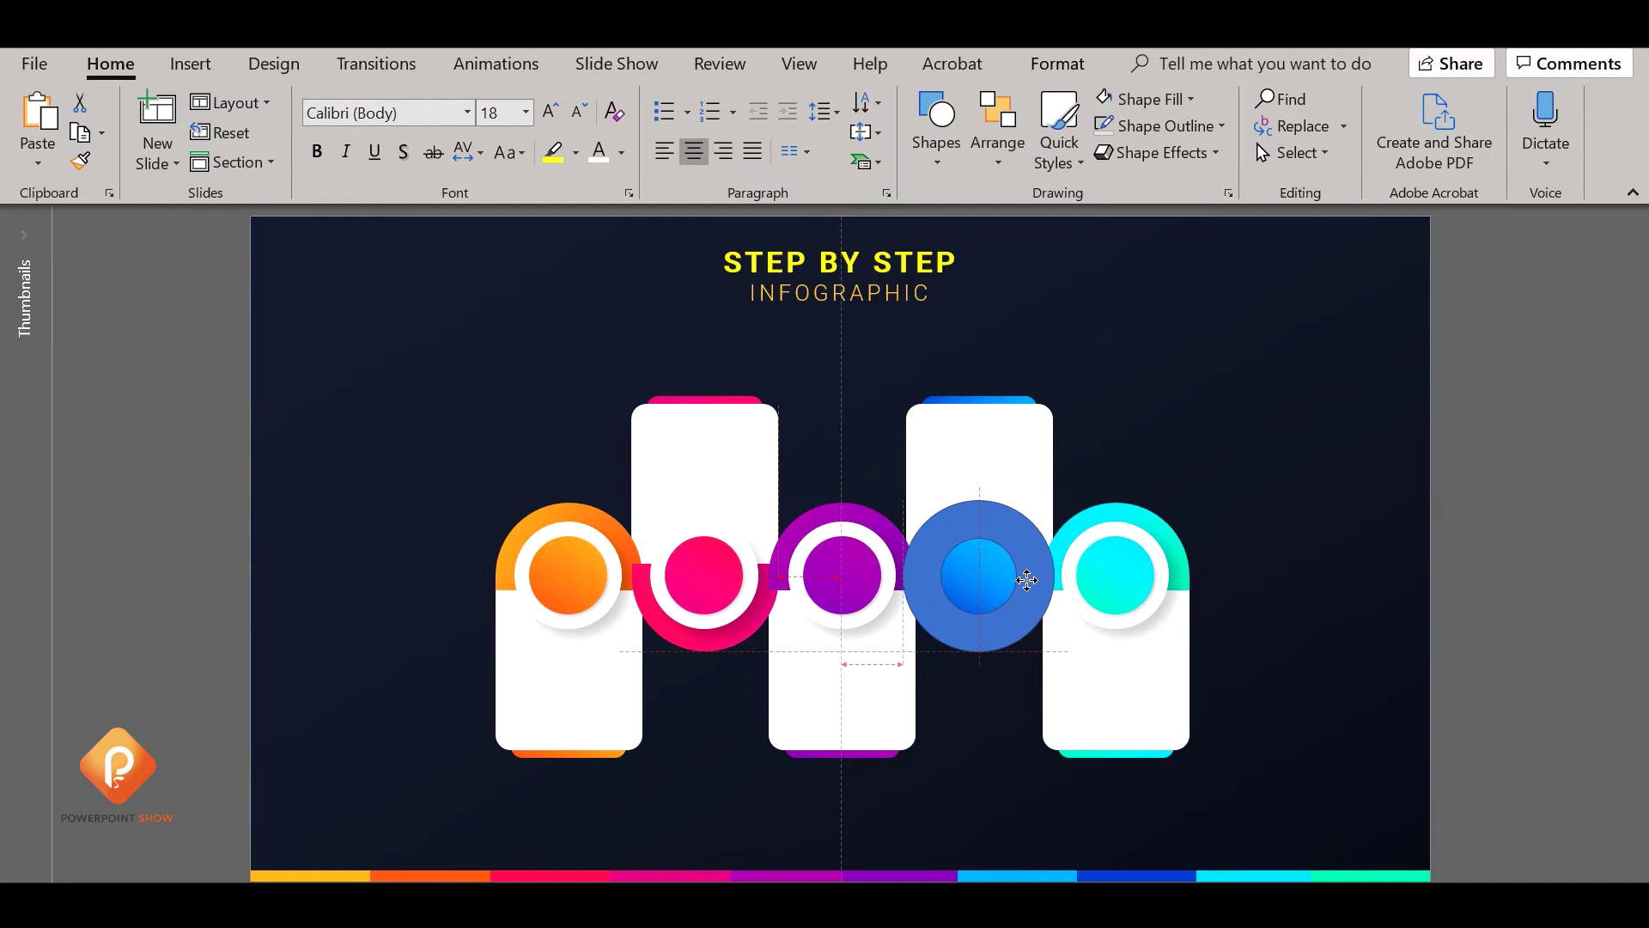
drag(1027, 580, 1027, 579)
drag(1055, 502, 1059, 502)
drag(903, 648, 896, 653)
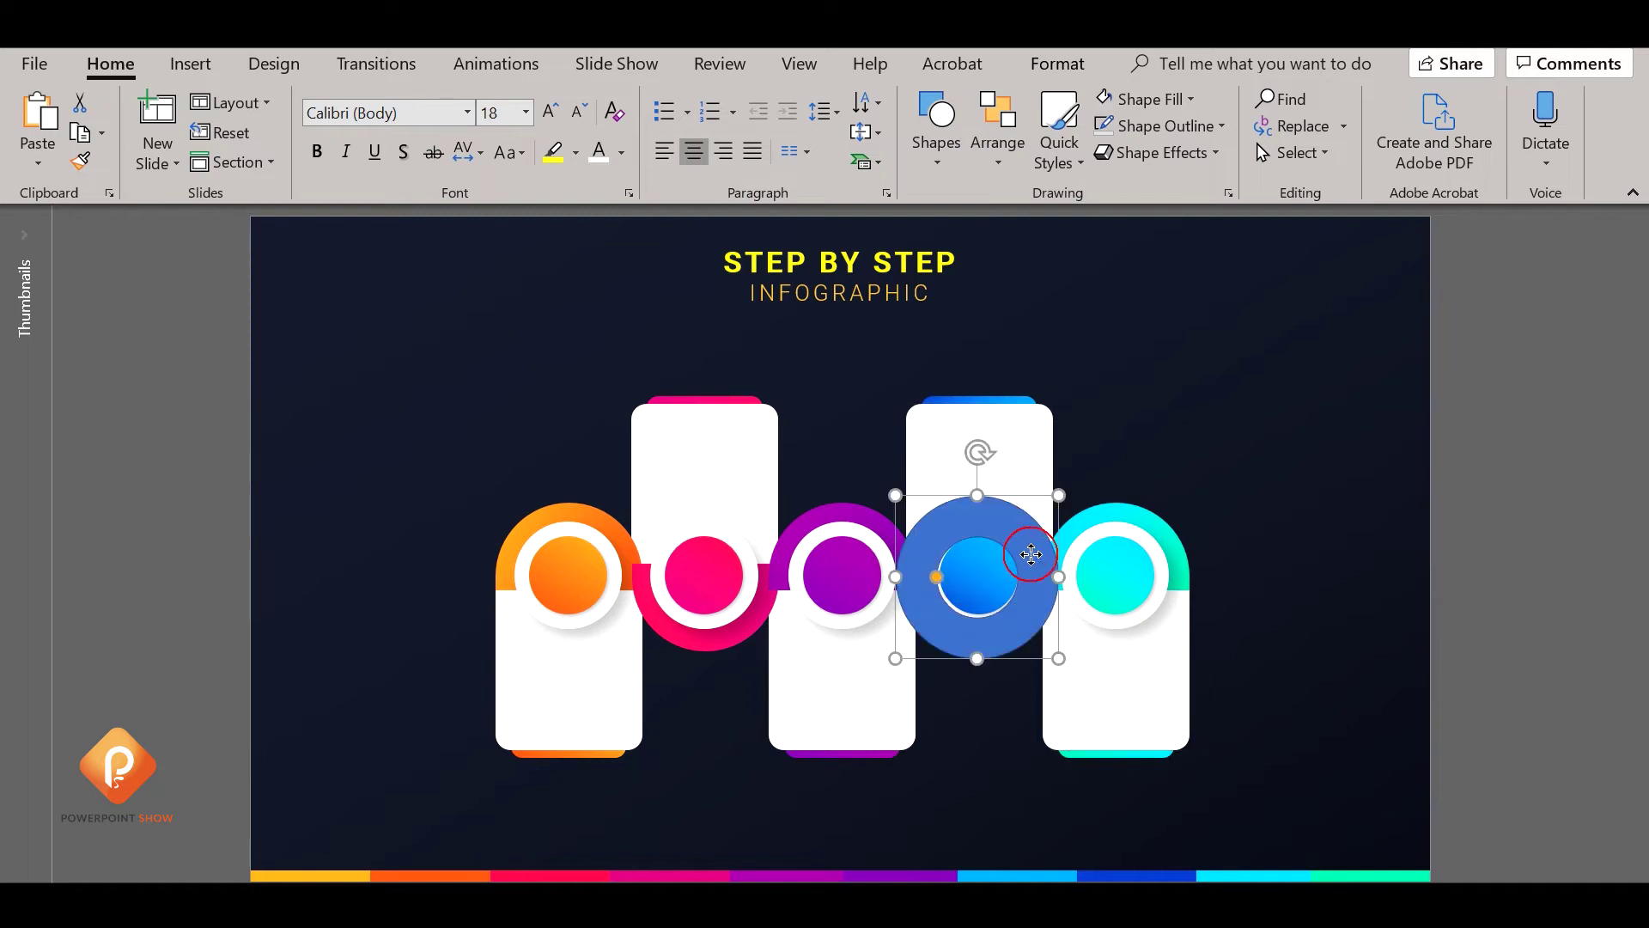
drag(1031, 554, 1033, 552)
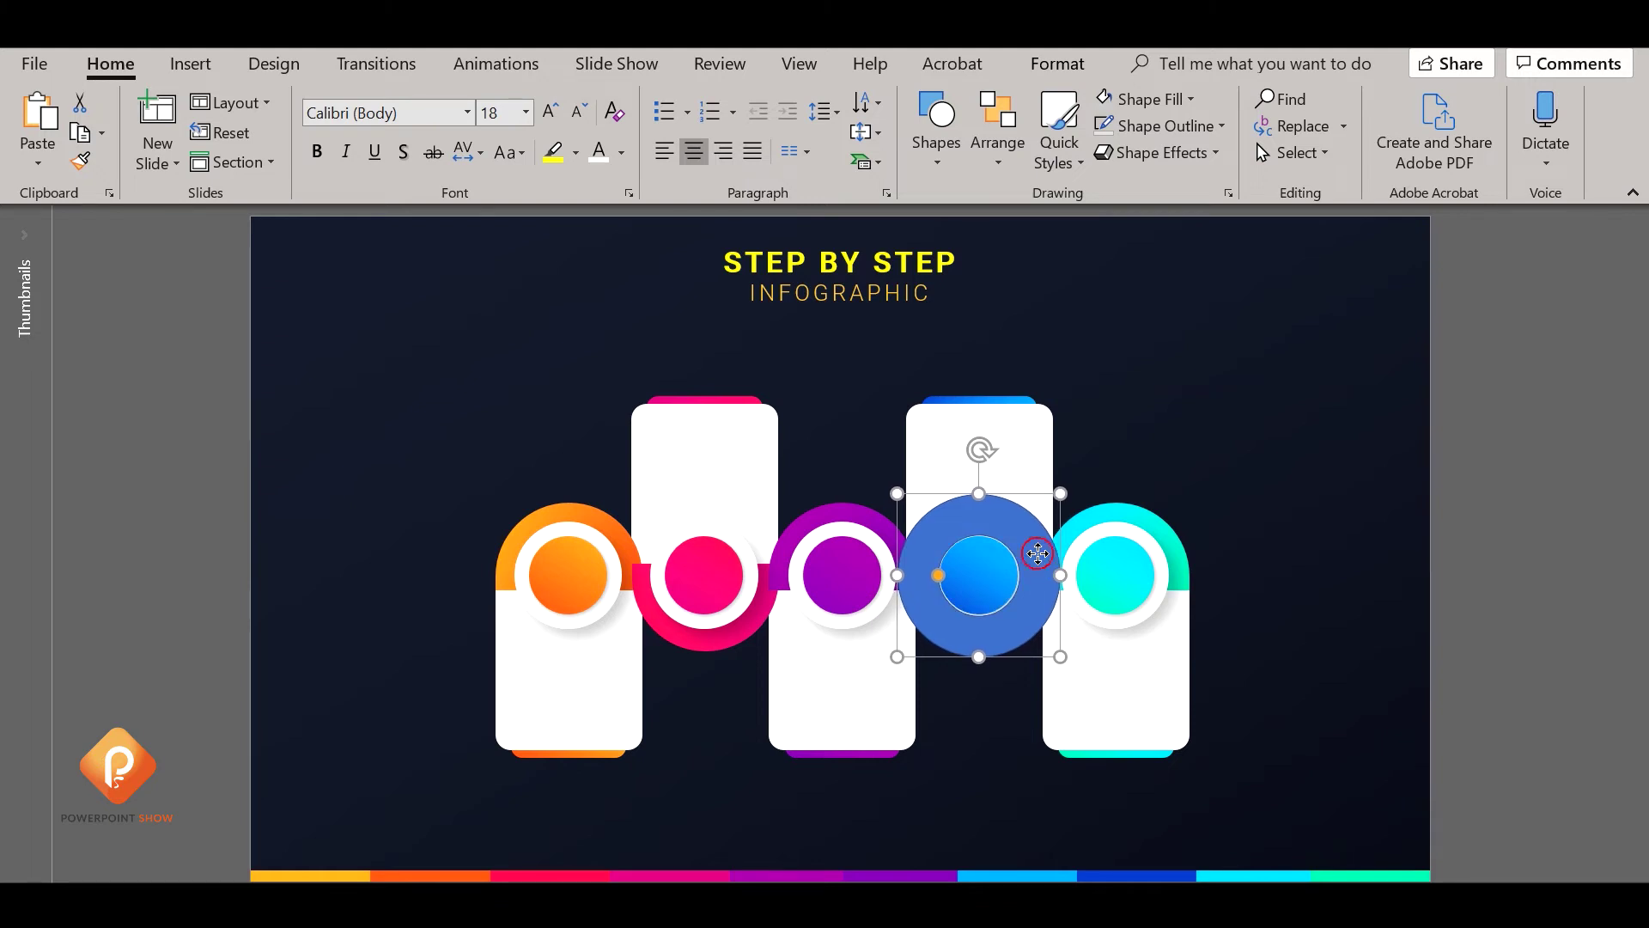
Move the blue ring to the slide's upper right
drag(1032, 552, 1285, 342)
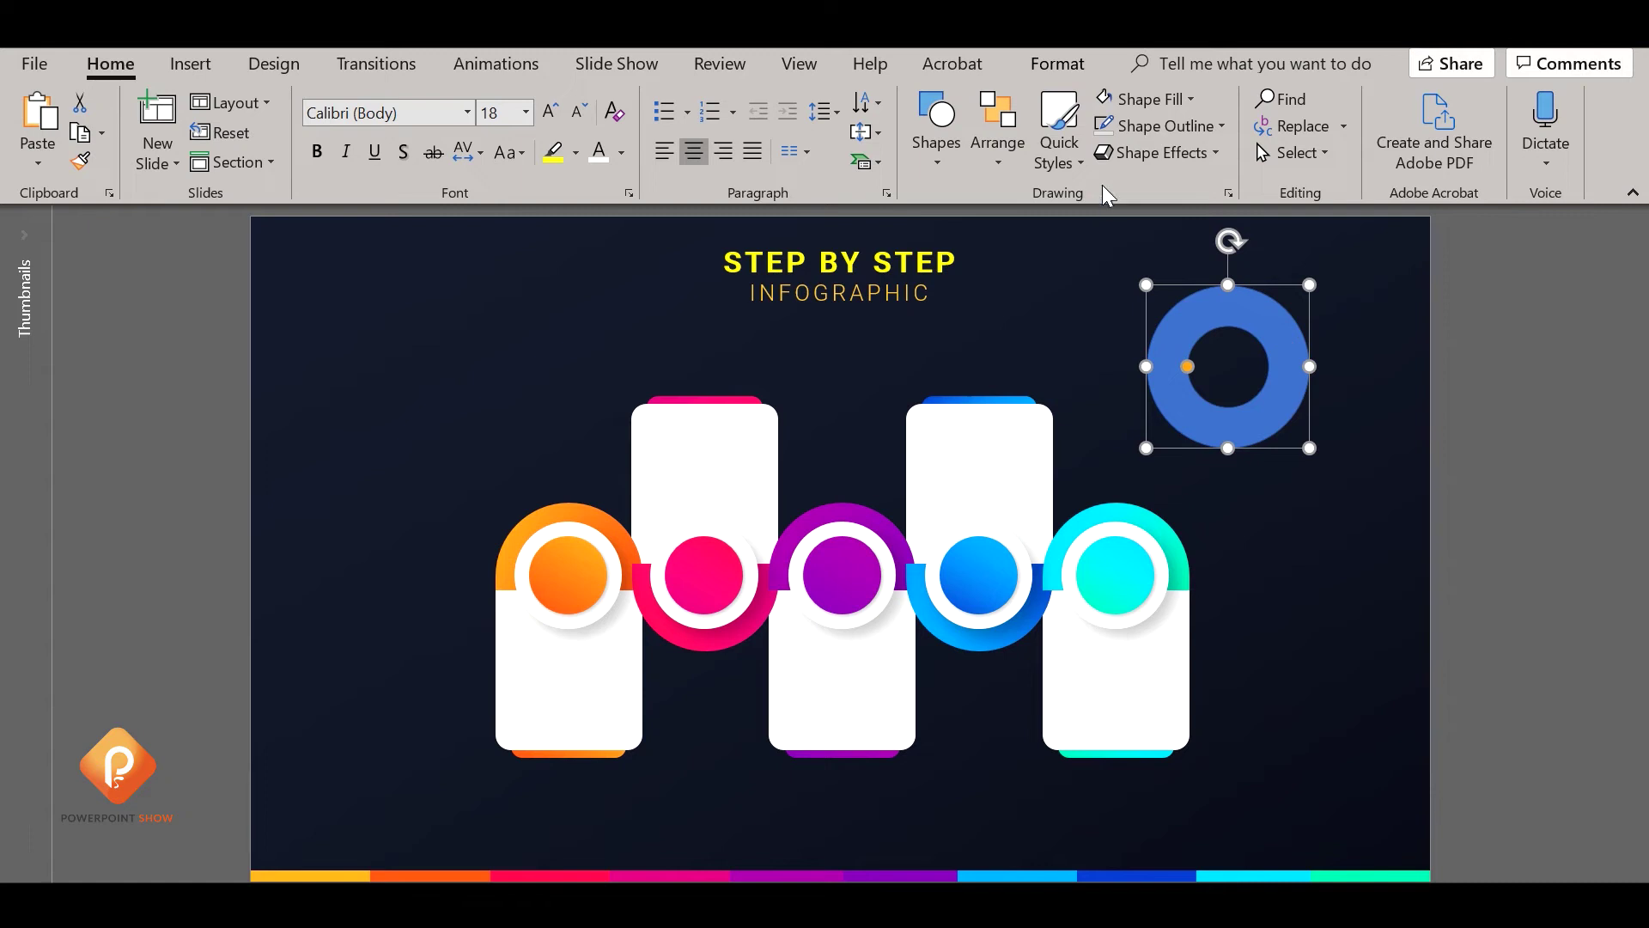
click(1012, 163)
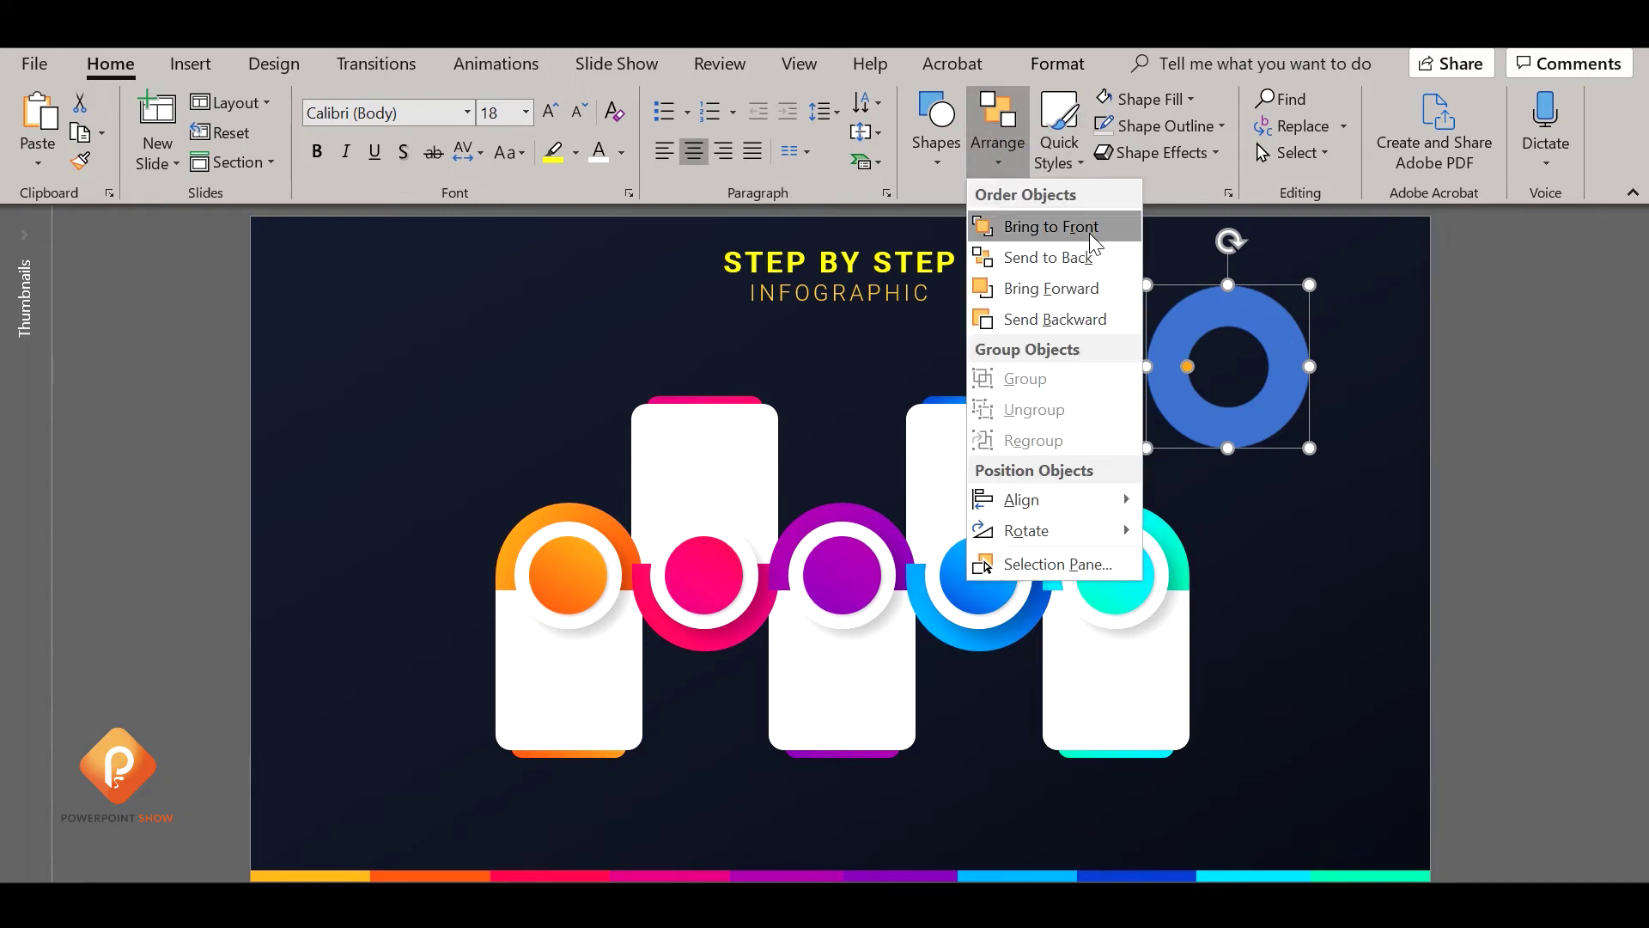
click(943, 160)
Draw a rectangle that fully covers the ring's lower half
click(942, 160)
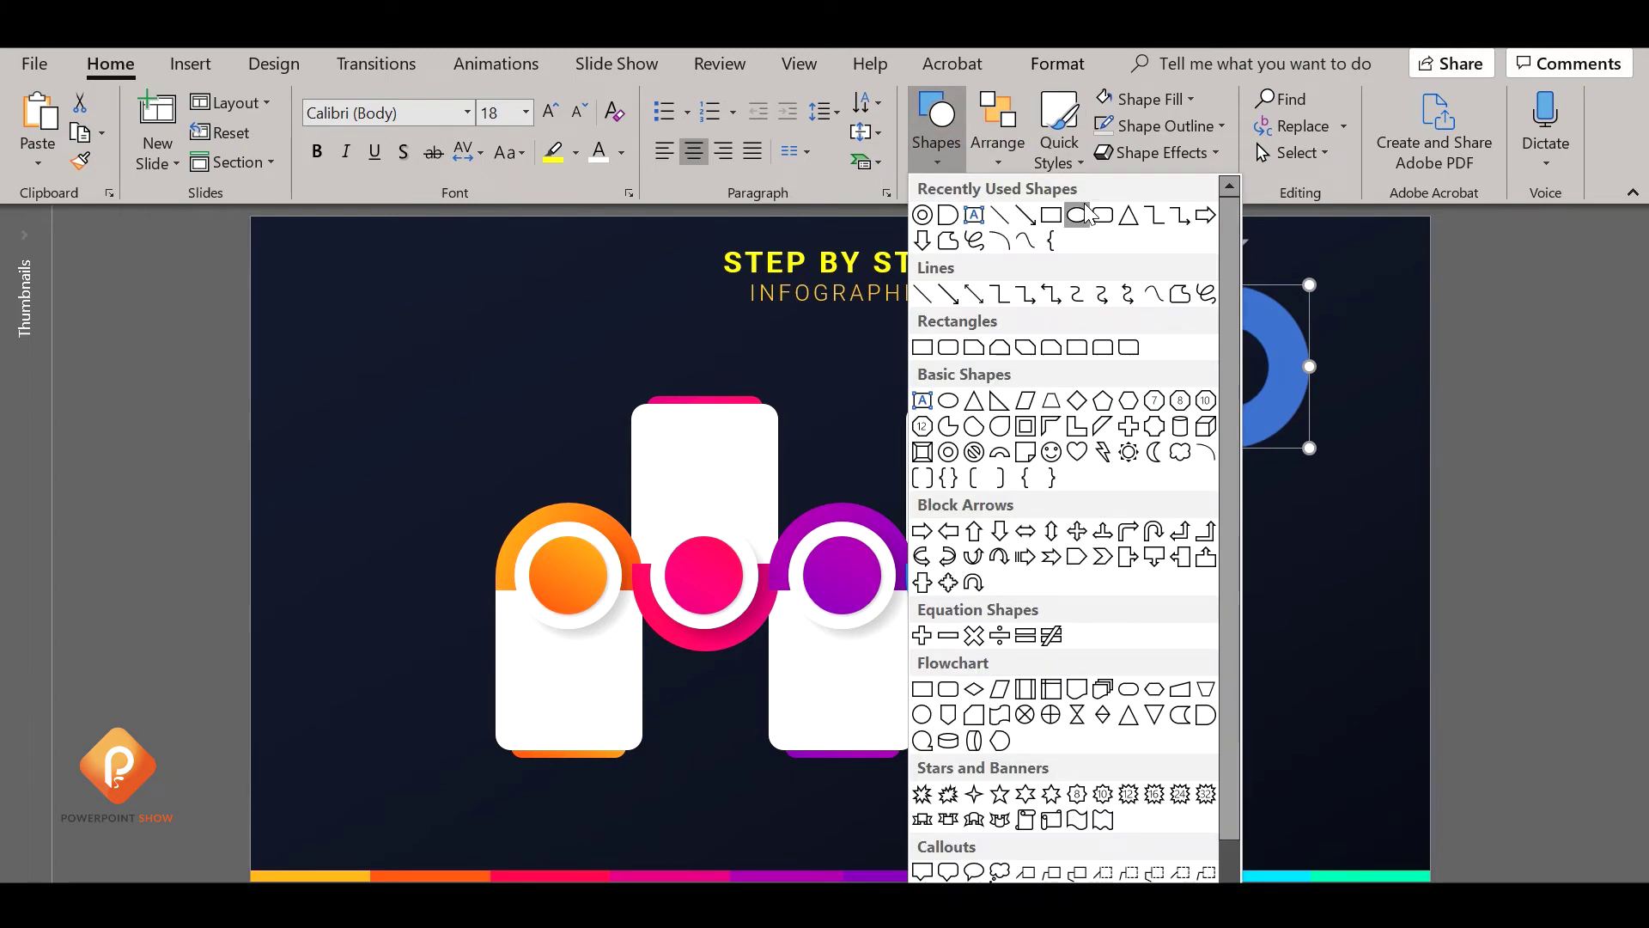
click(1052, 214)
drag(1360, 364, 1041, 477)
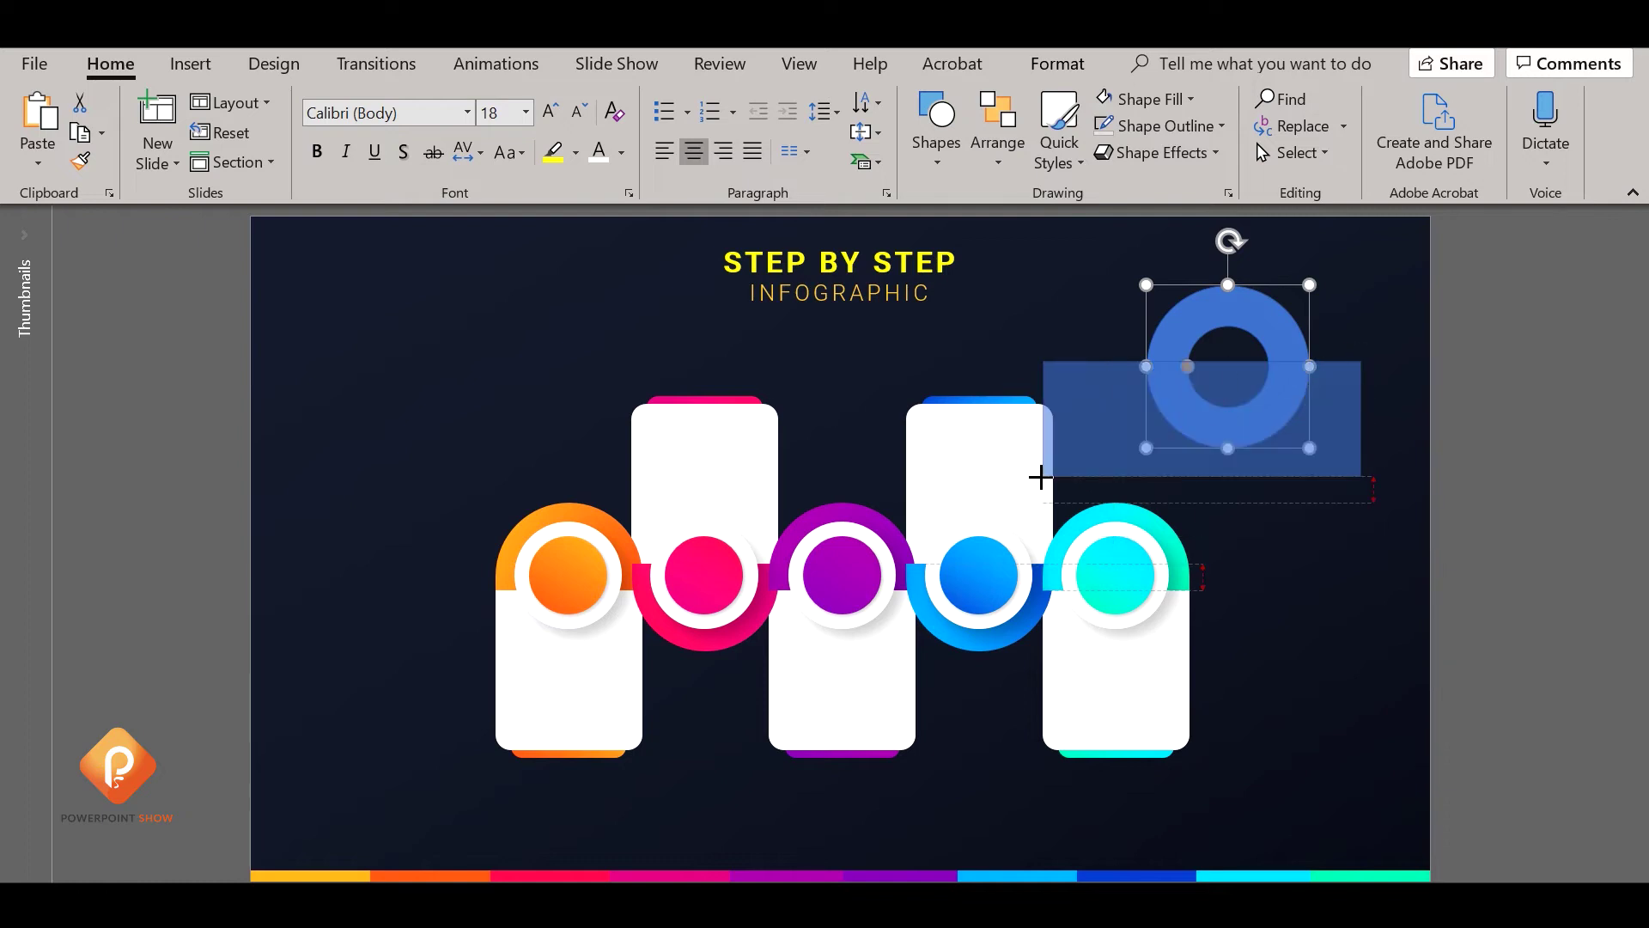
scroll(1244, 342, up, 3)
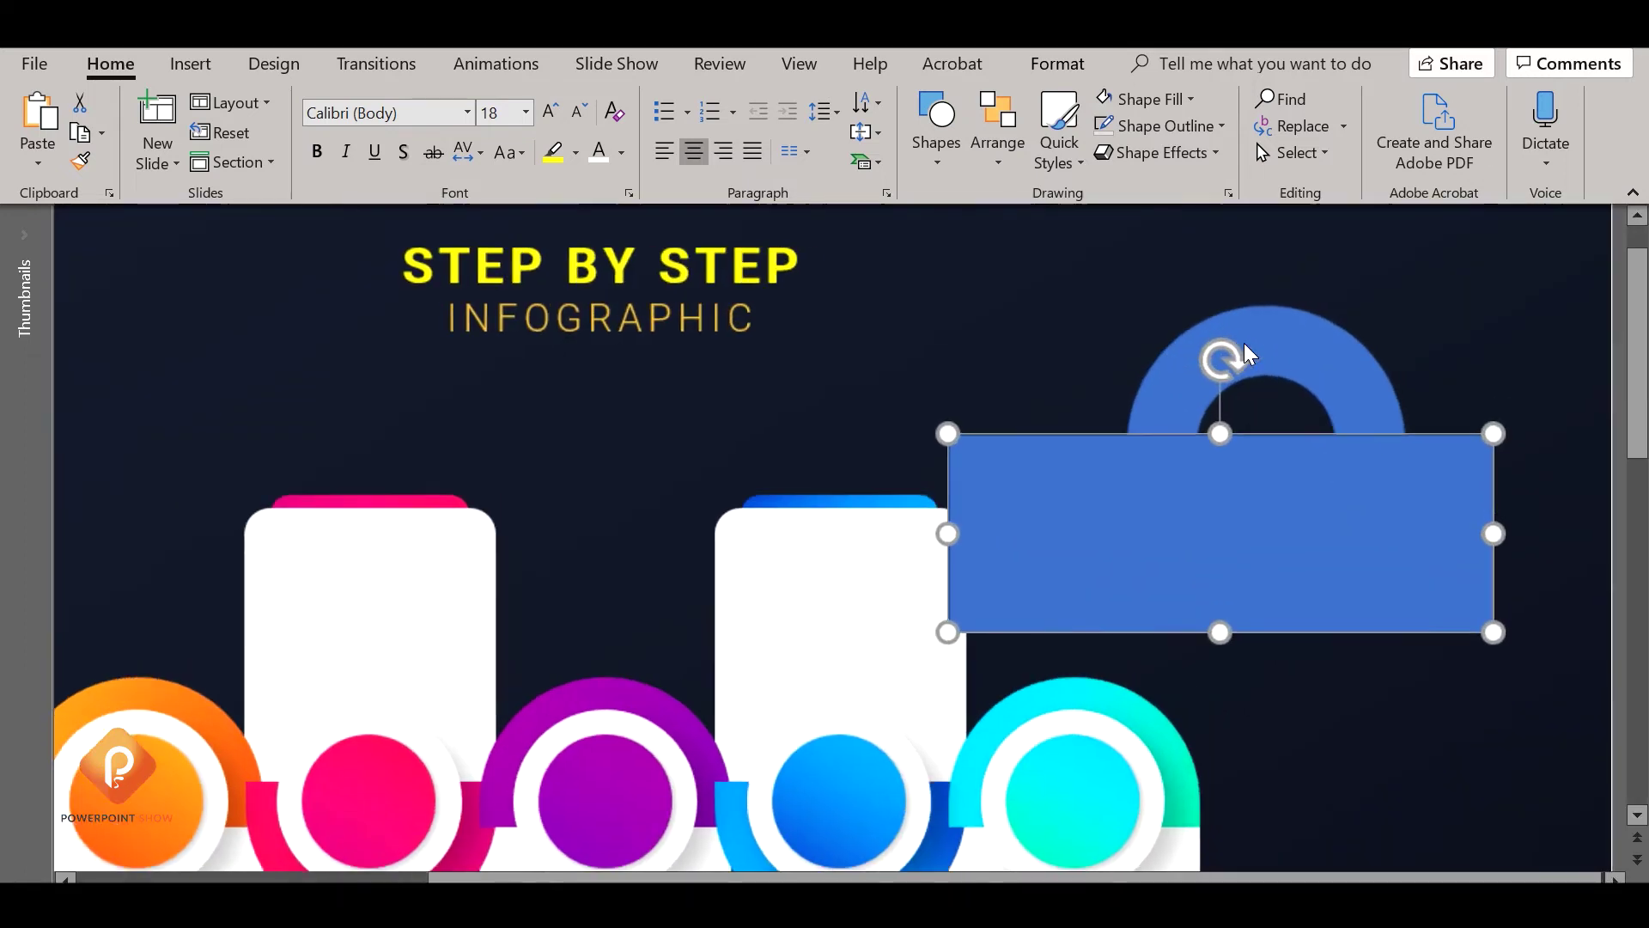
scroll(1244, 343, up, 2)
drag(1208, 449, 1220, 455)
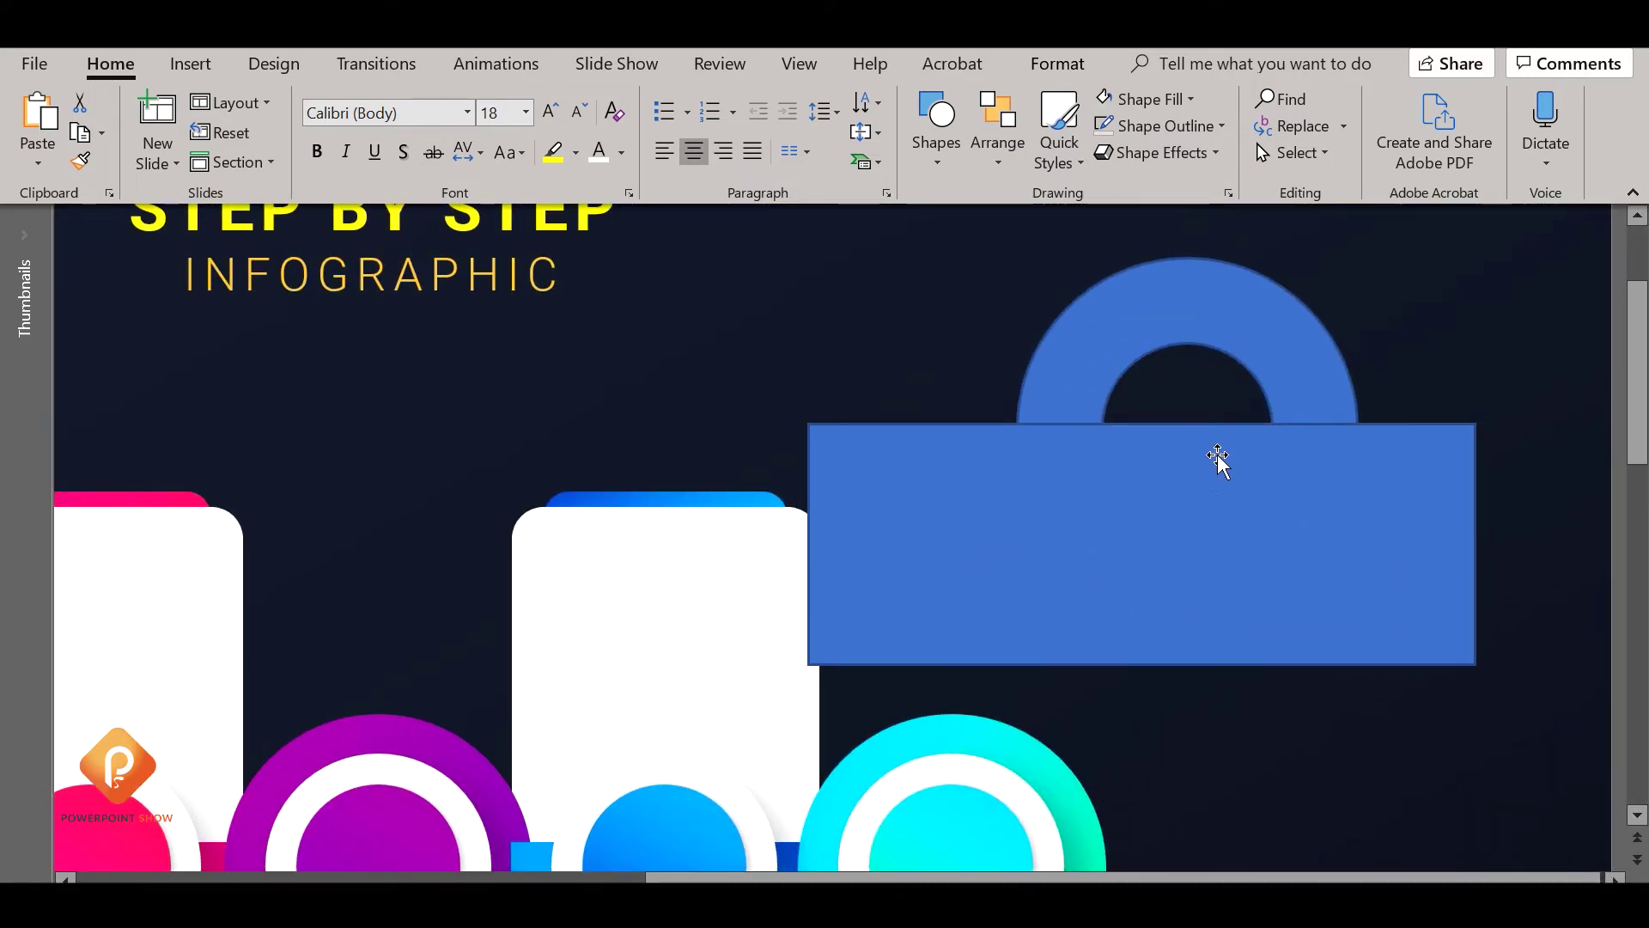
click(1226, 308)
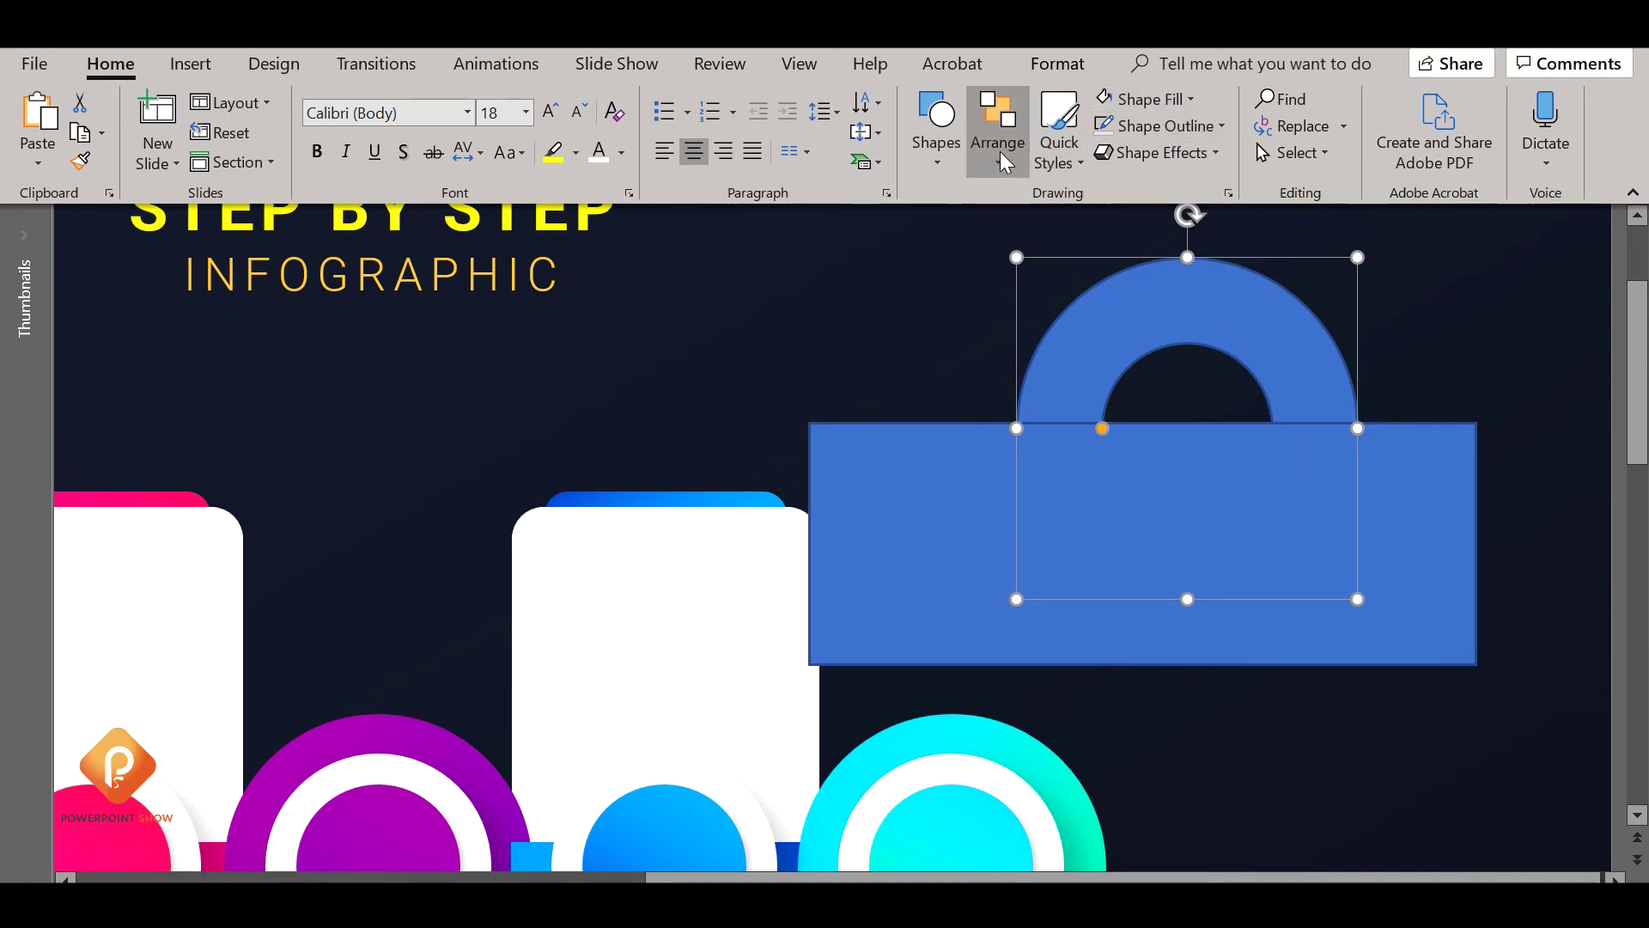
click(1046, 66)
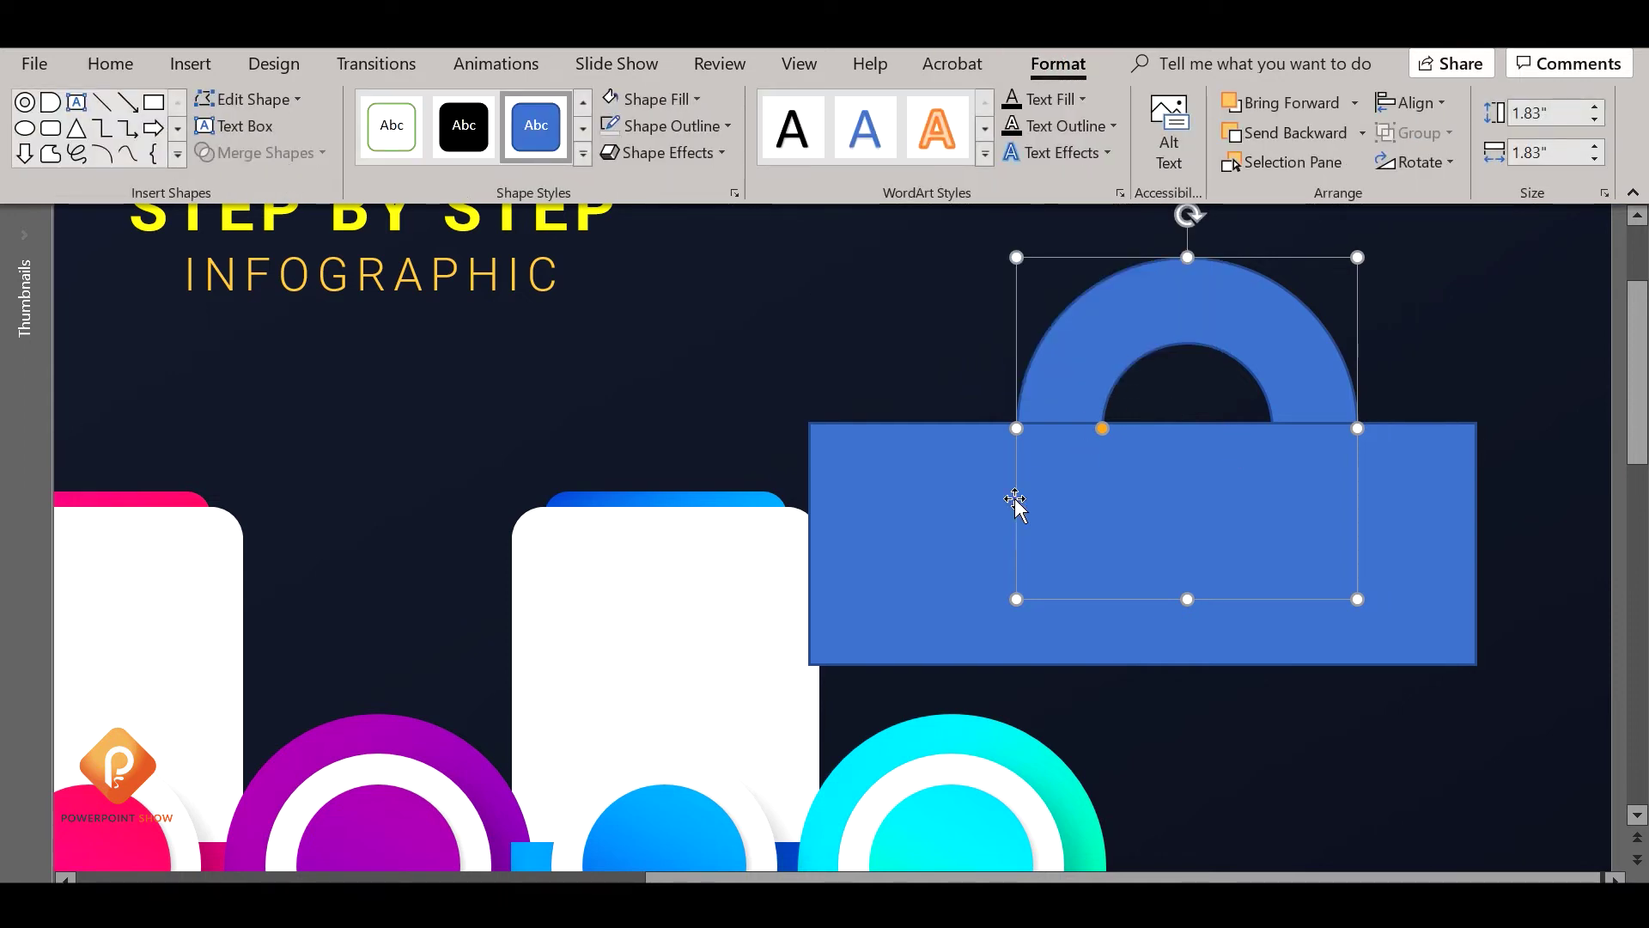
Subtract the rectangle from the ring to leave an upper half-arch
shift+click(890, 529)
click(266, 153)
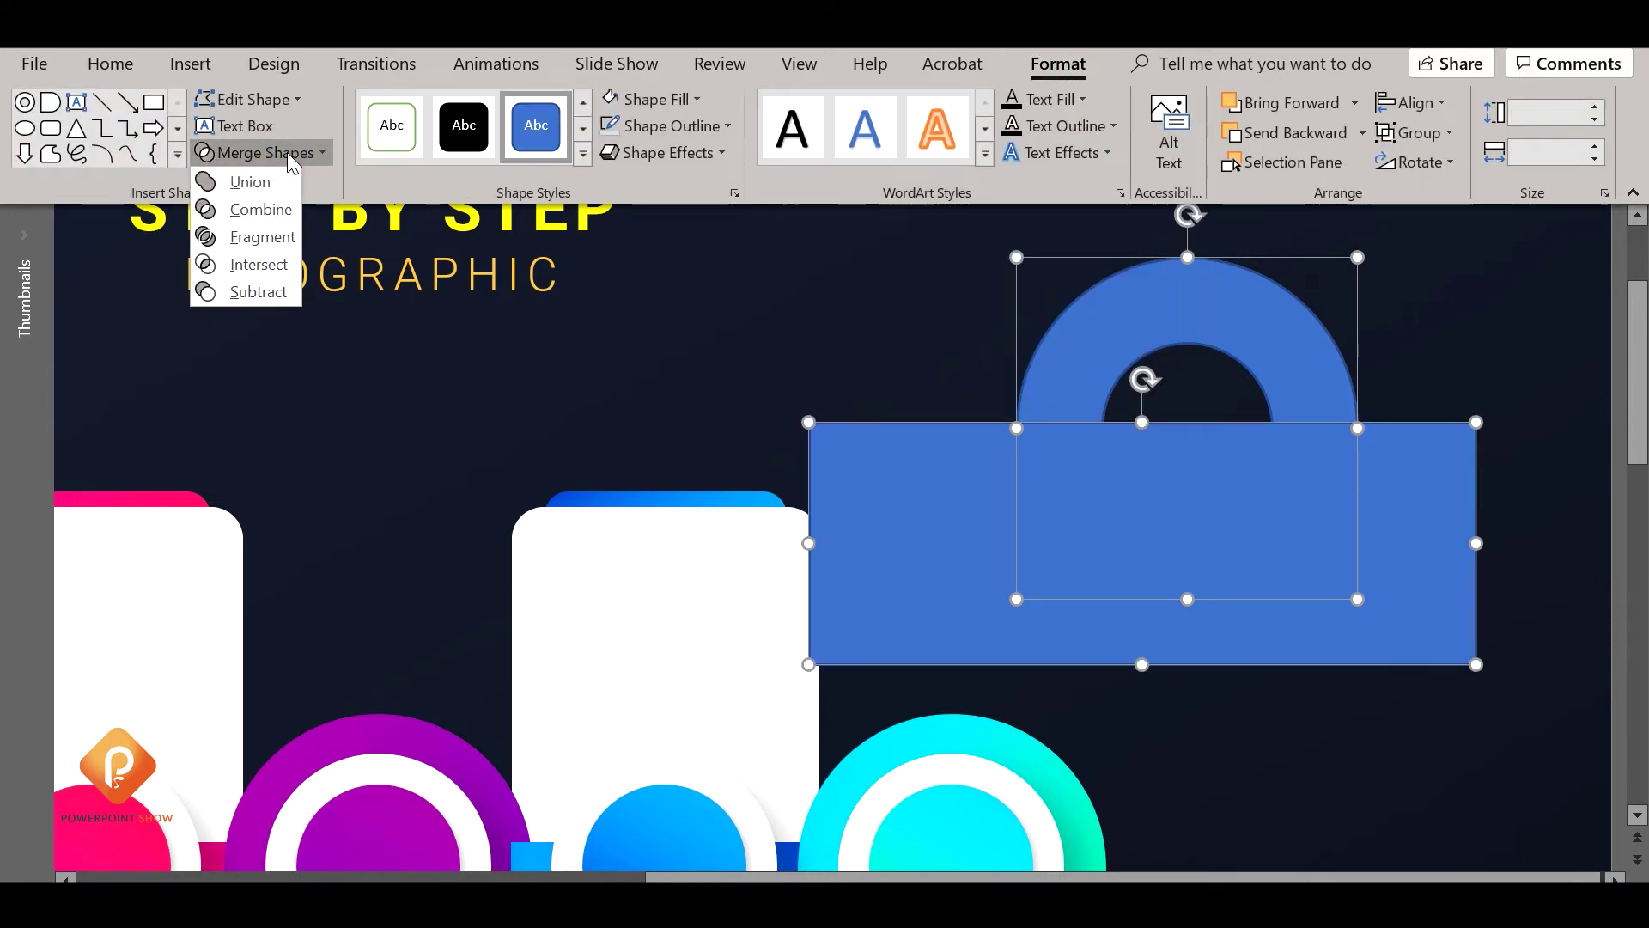
click(264, 294)
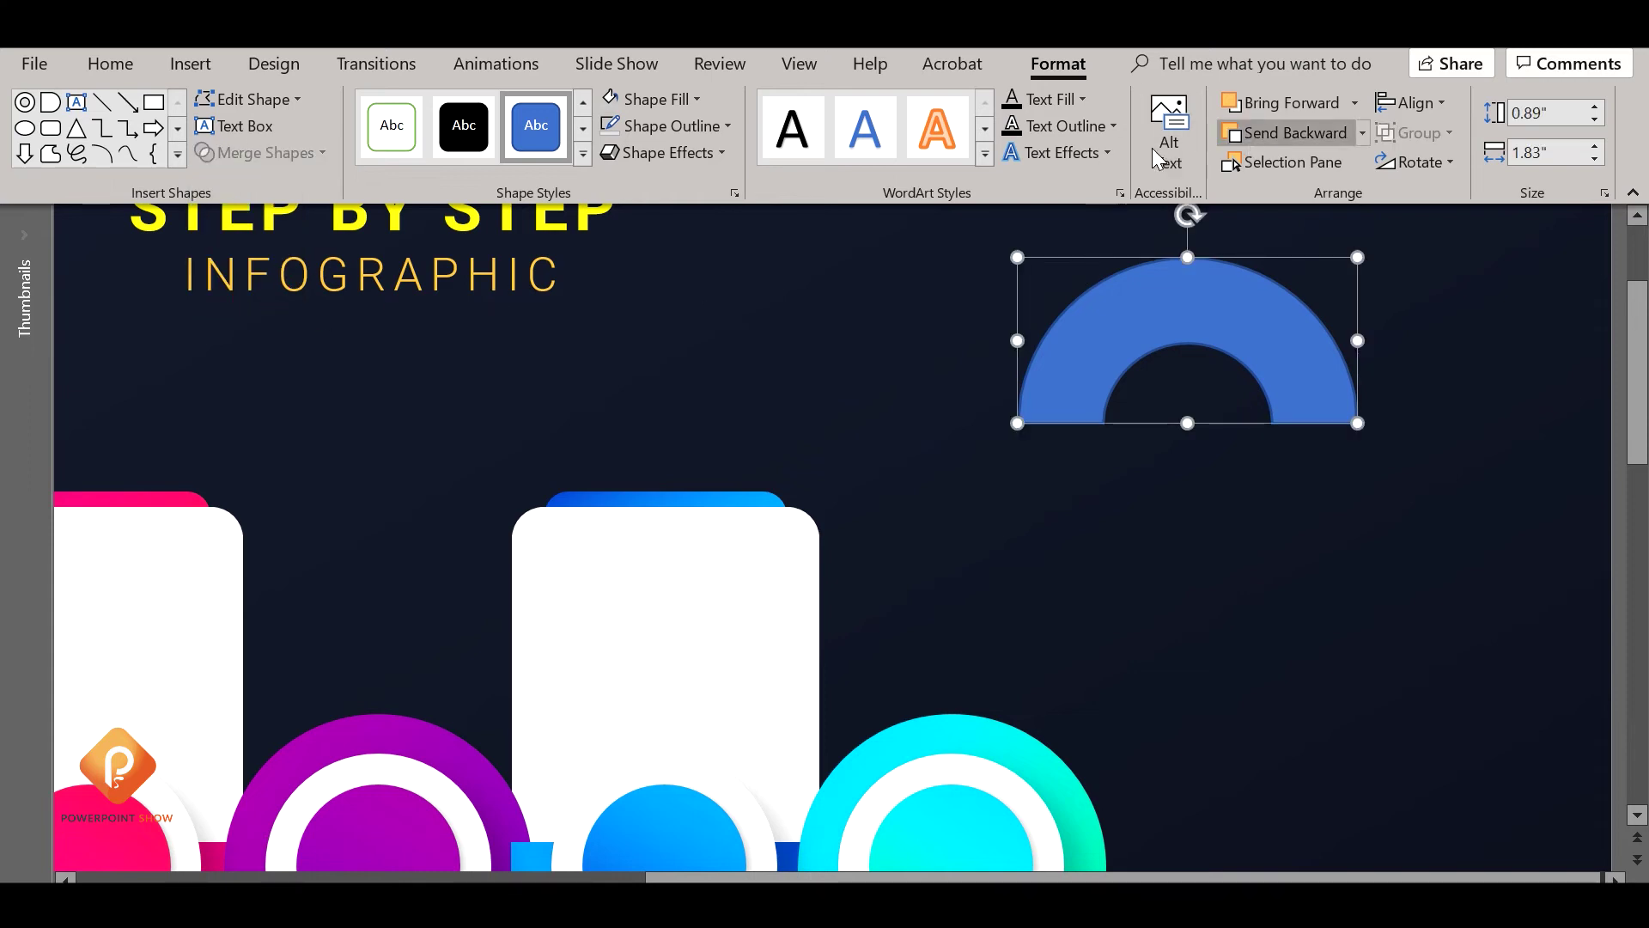
Remove the arch's outline and fill it Blue, Accent 1, Lighter 40%
click(668, 126)
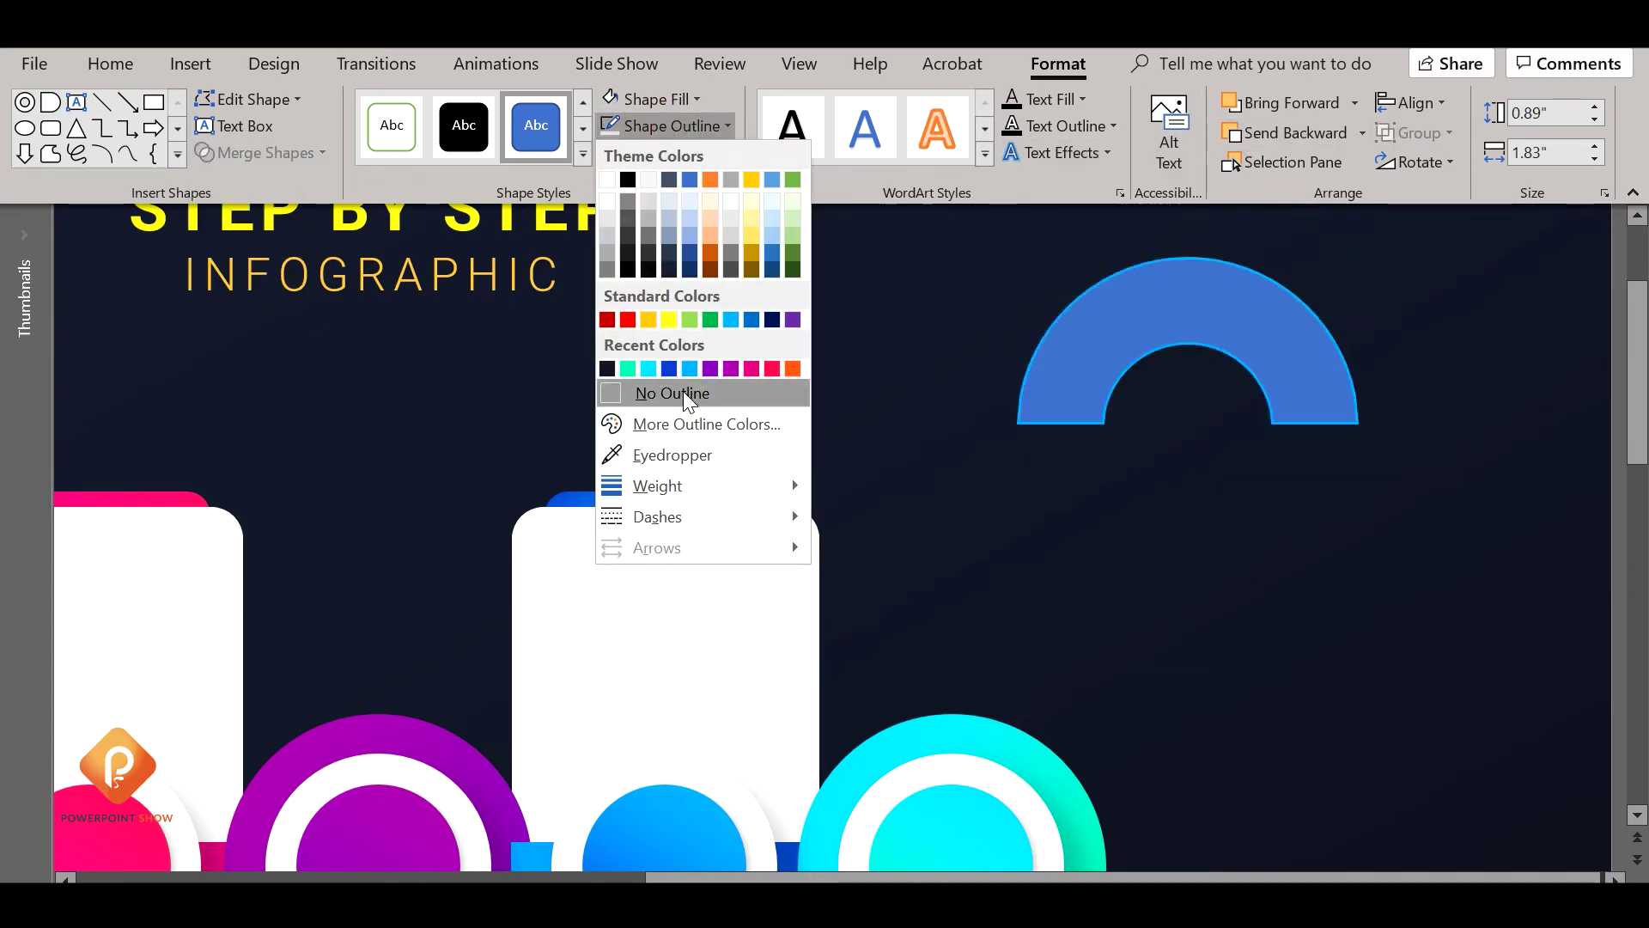
click(672, 393)
click(1056, 101)
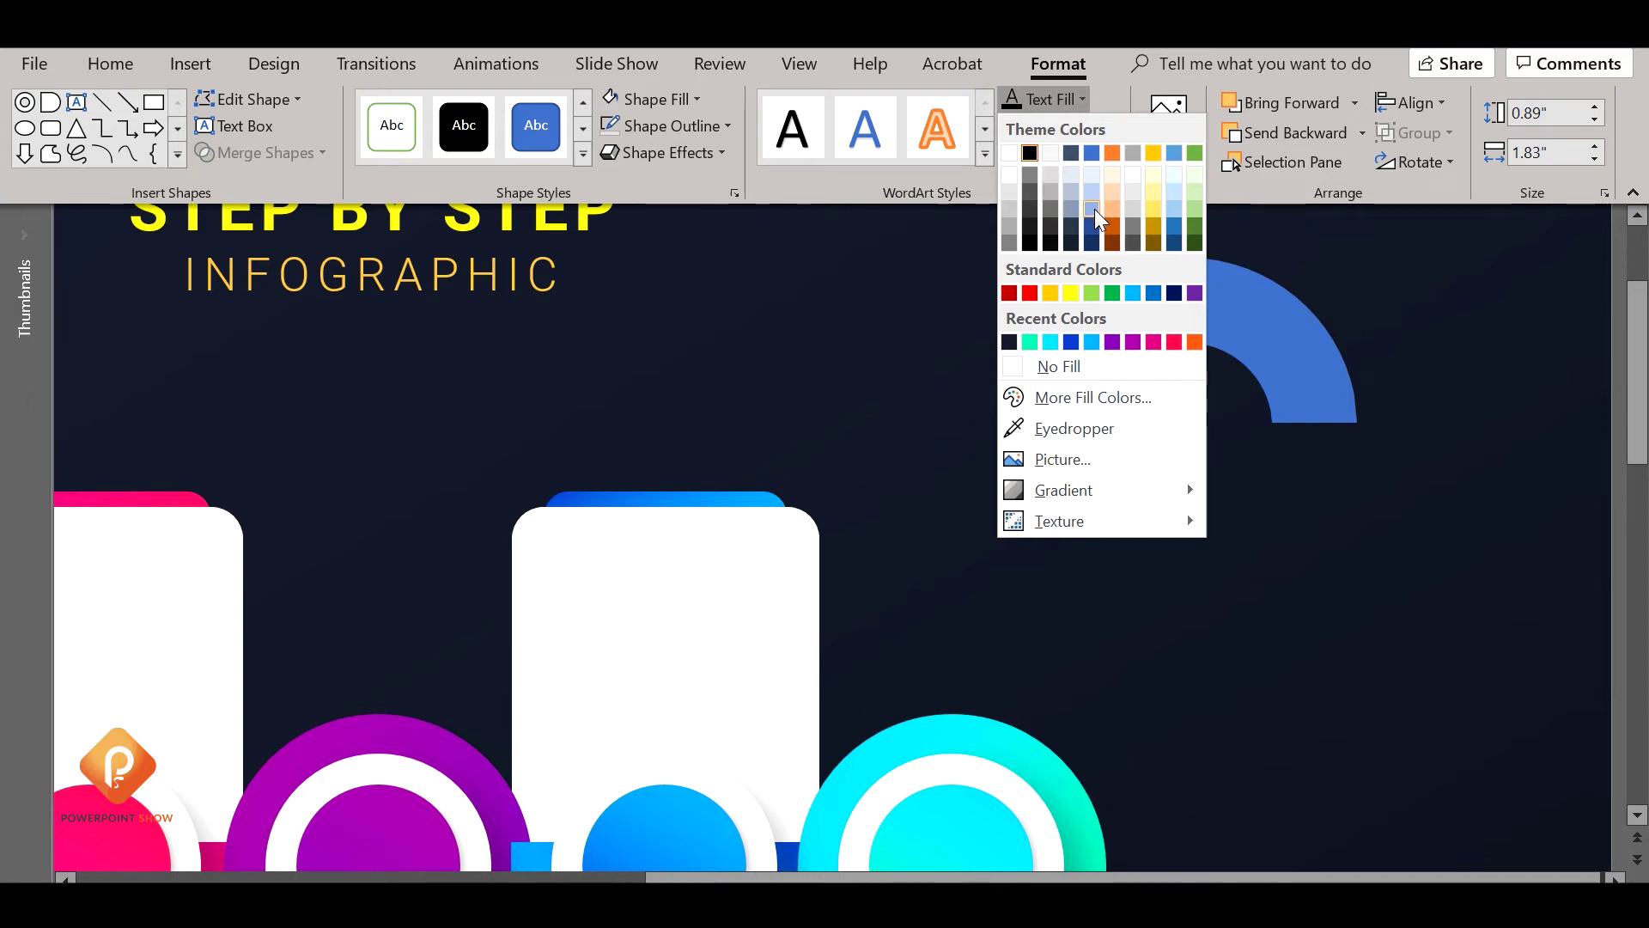
click(696, 99)
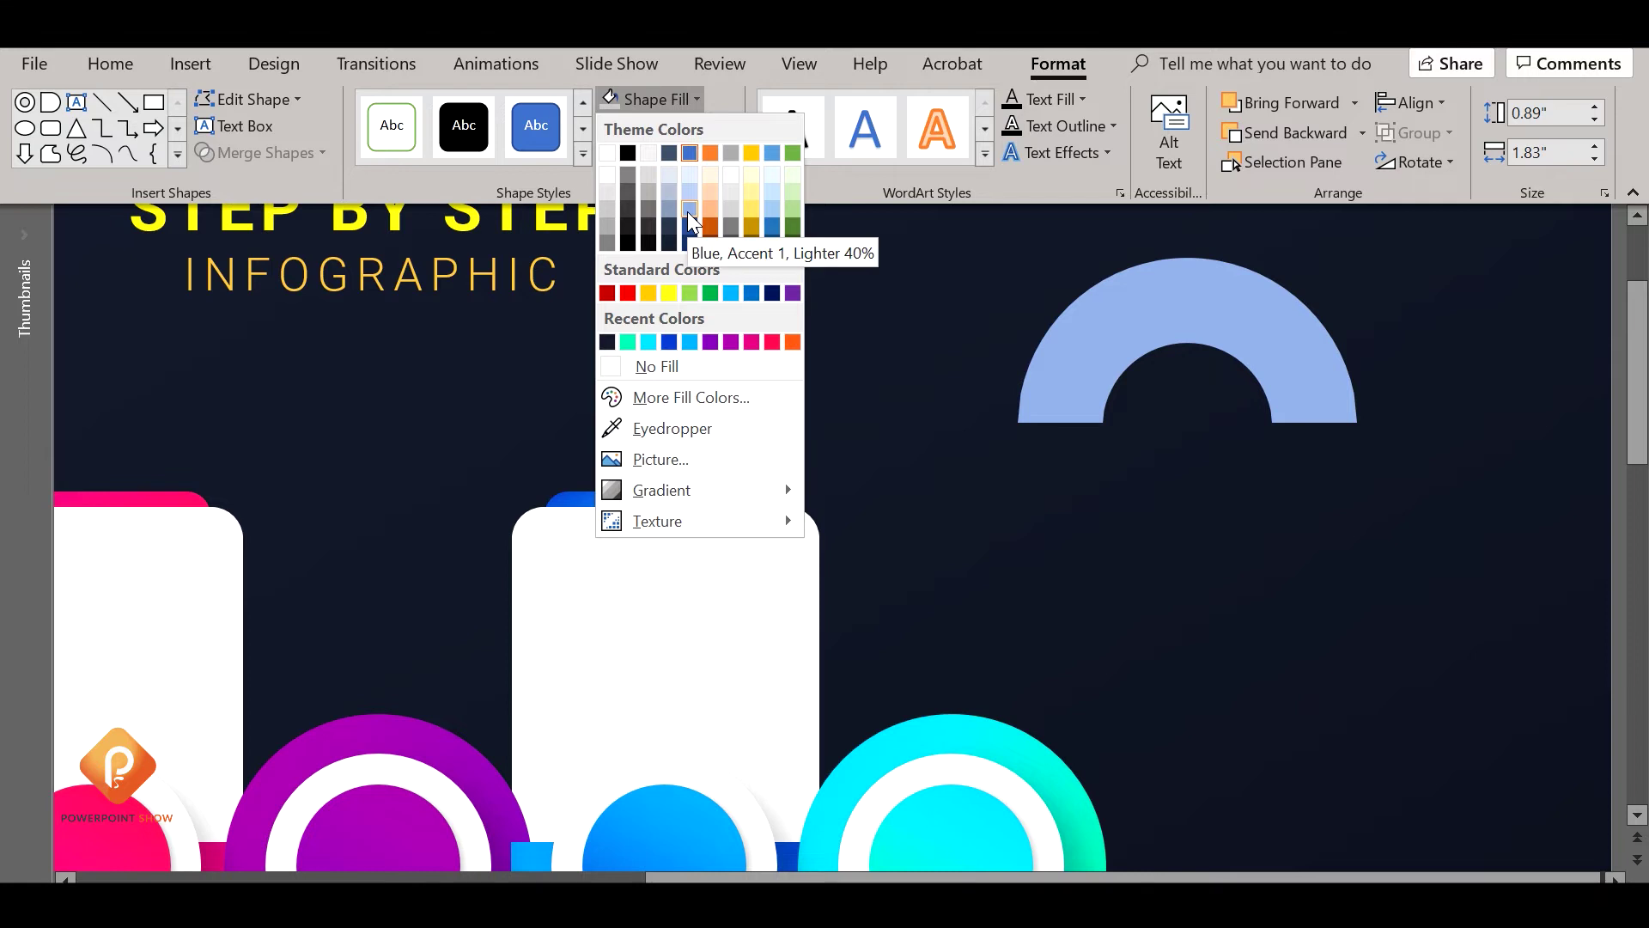
click(690, 211)
ctrl+scroll(1138, 494, down, 4)
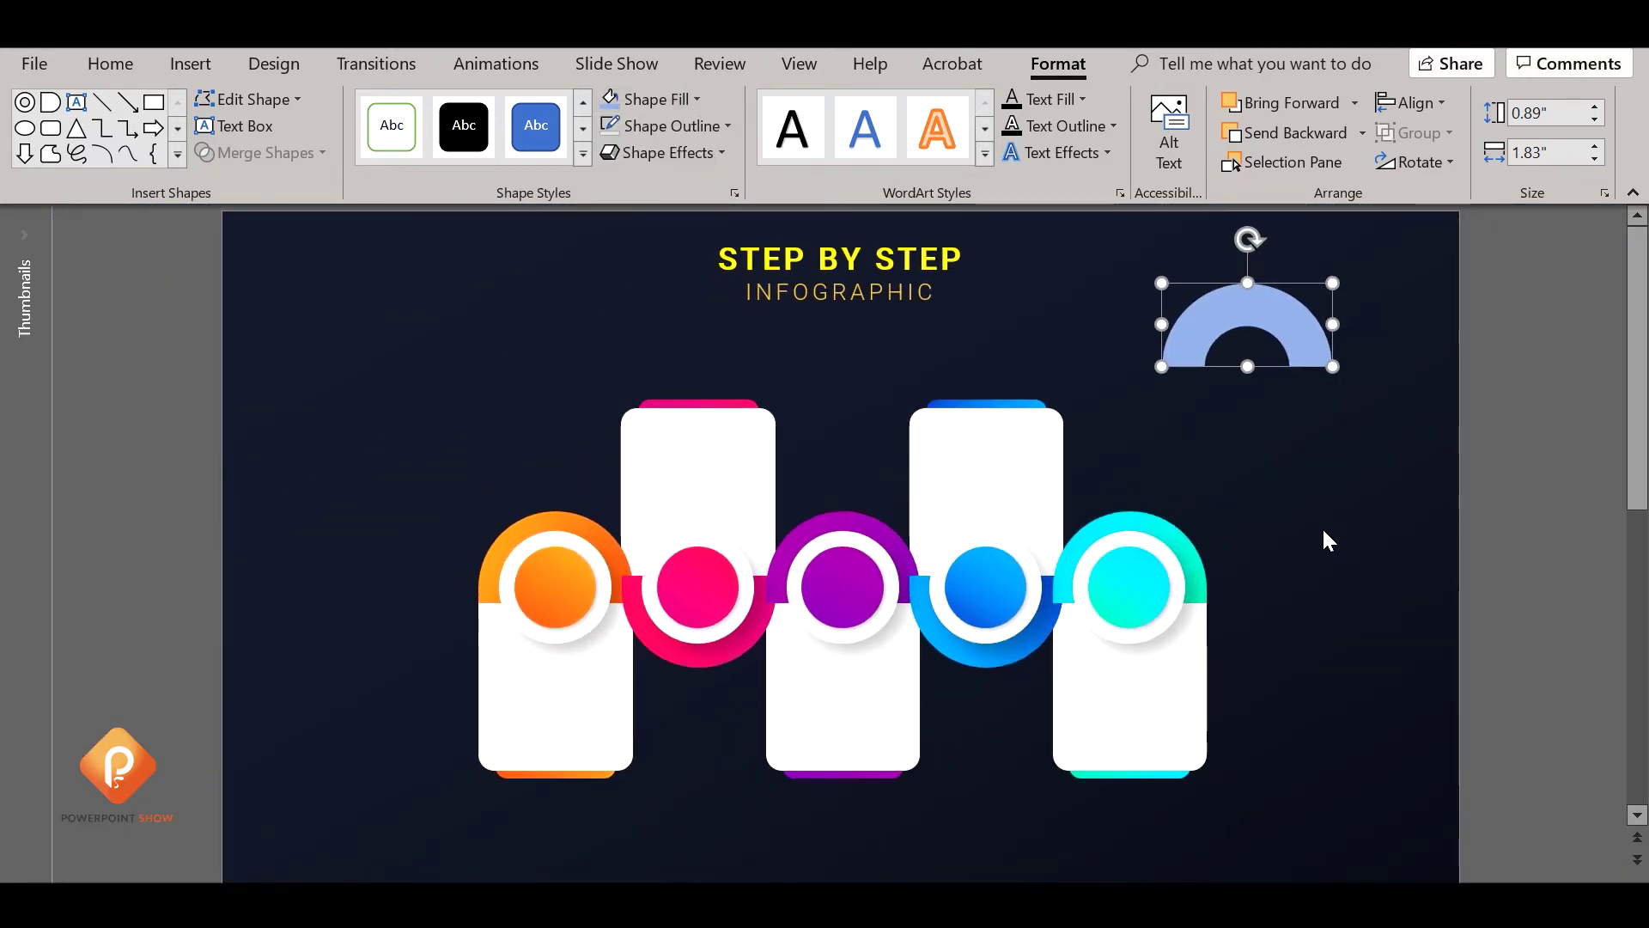
Duplicate the arch, flip the copy vertically, and join it below-left of the first
click(1329, 539)
click(1263, 326)
ctrl+drag(1245, 316, 1139, 299)
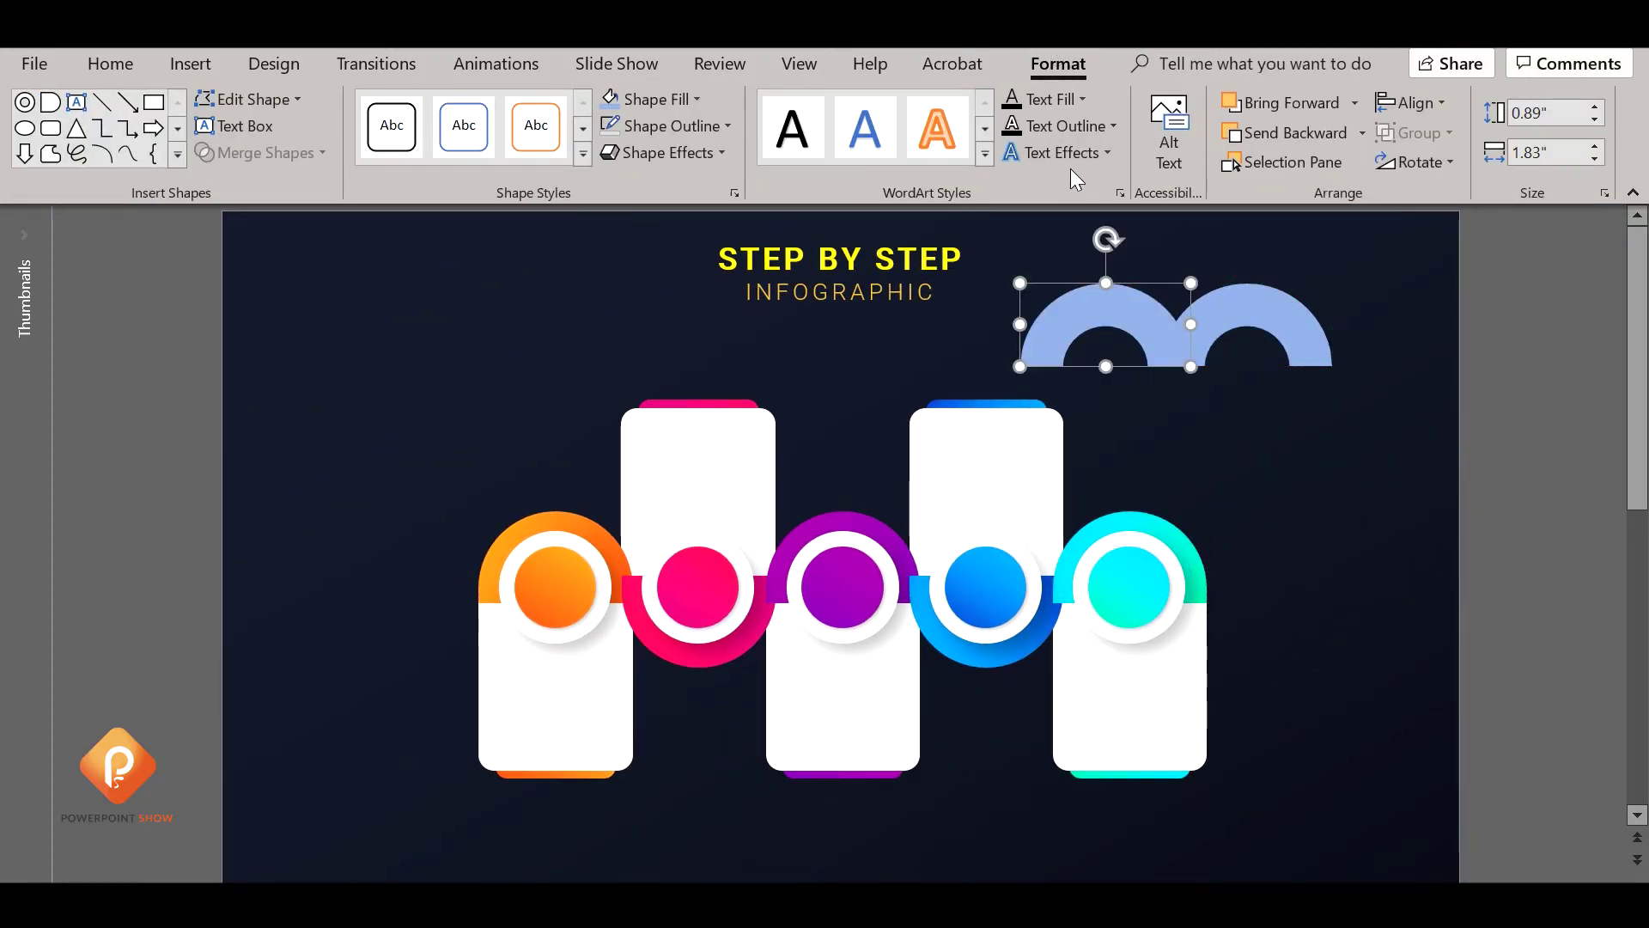
click(138, 69)
click(1009, 151)
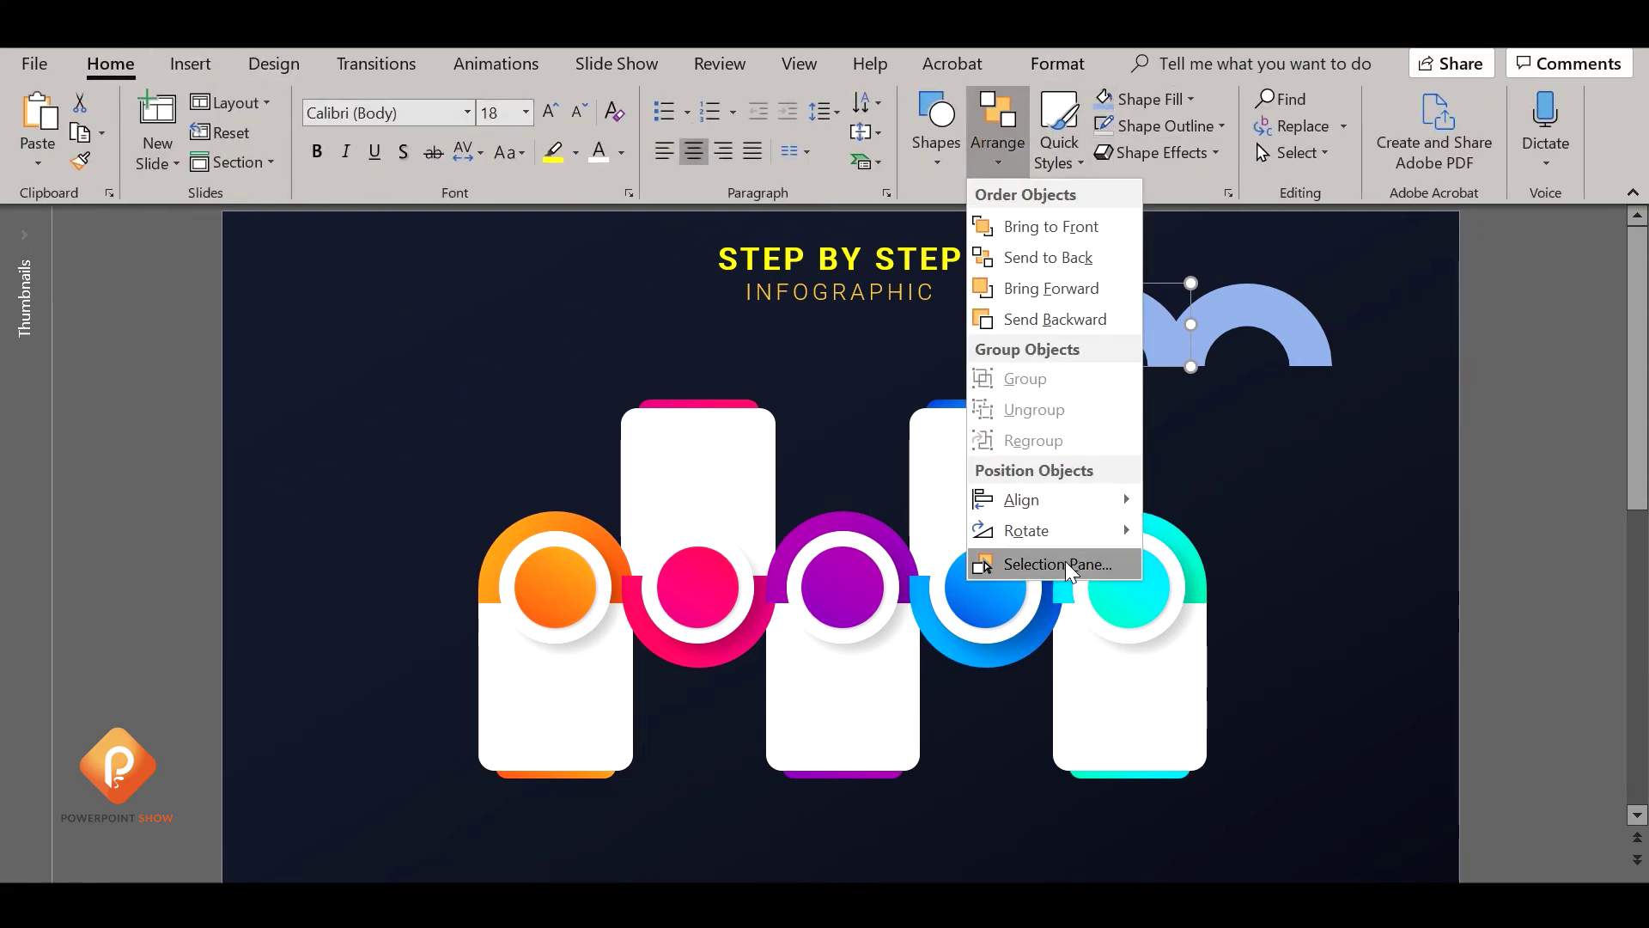
mouse_move(1025, 529)
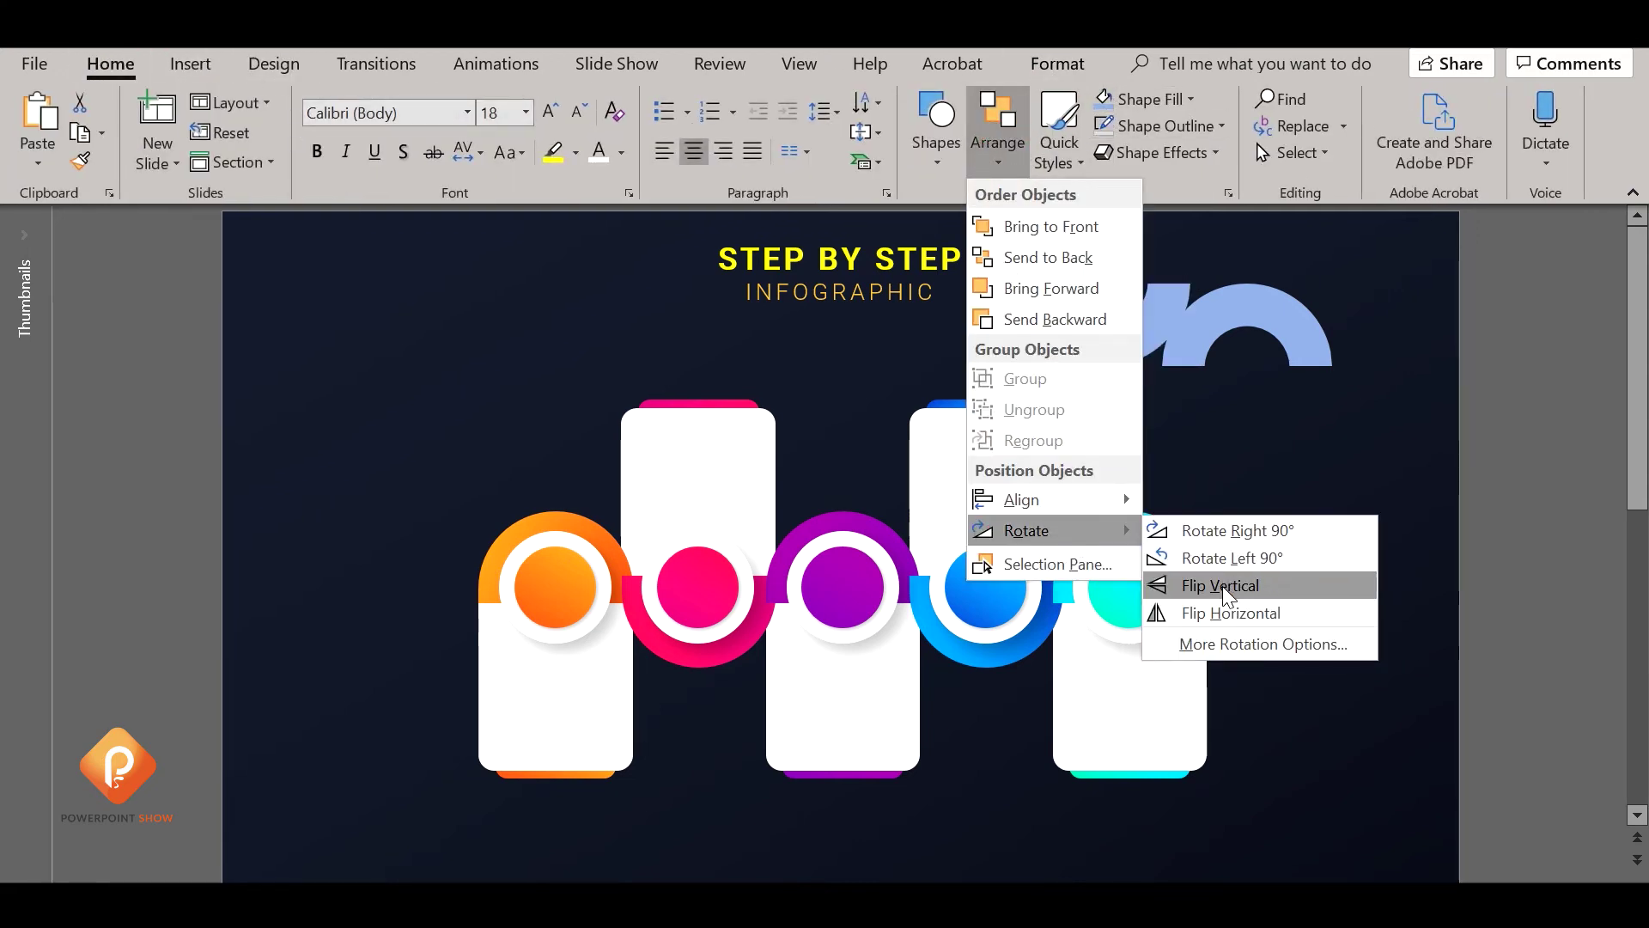
click(1223, 585)
drag(1163, 317, 1178, 397)
scroll(1172, 391, up, 5)
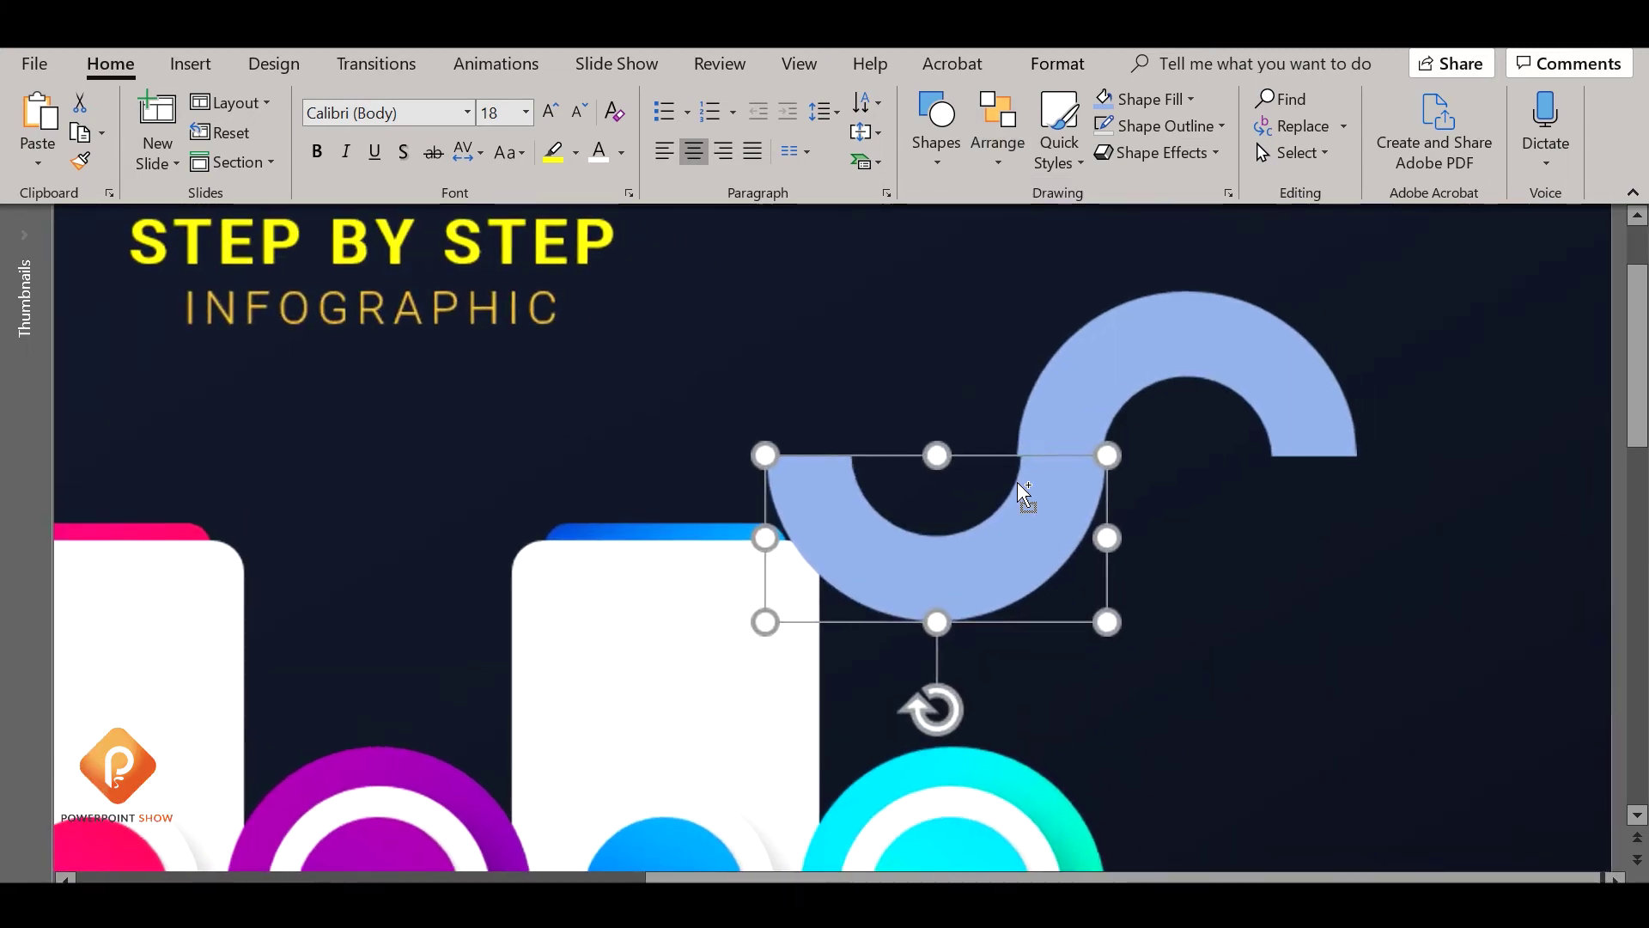
drag(1045, 496, 1043, 505)
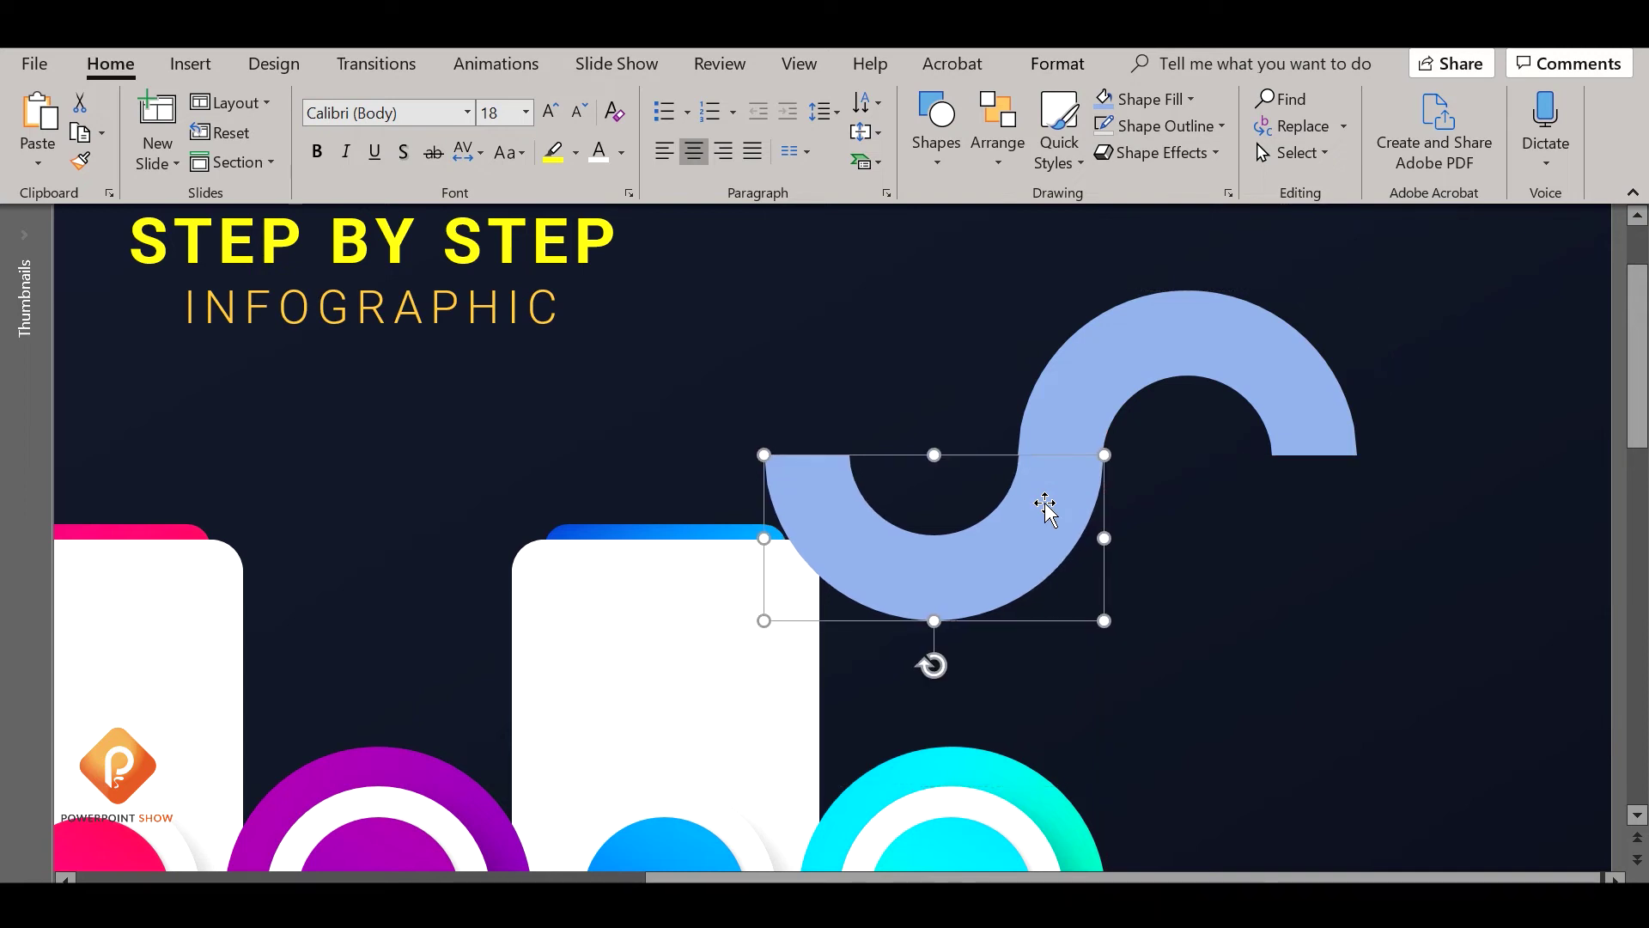
Duplicate the upper arch to the left to extend the wave
click(1211, 534)
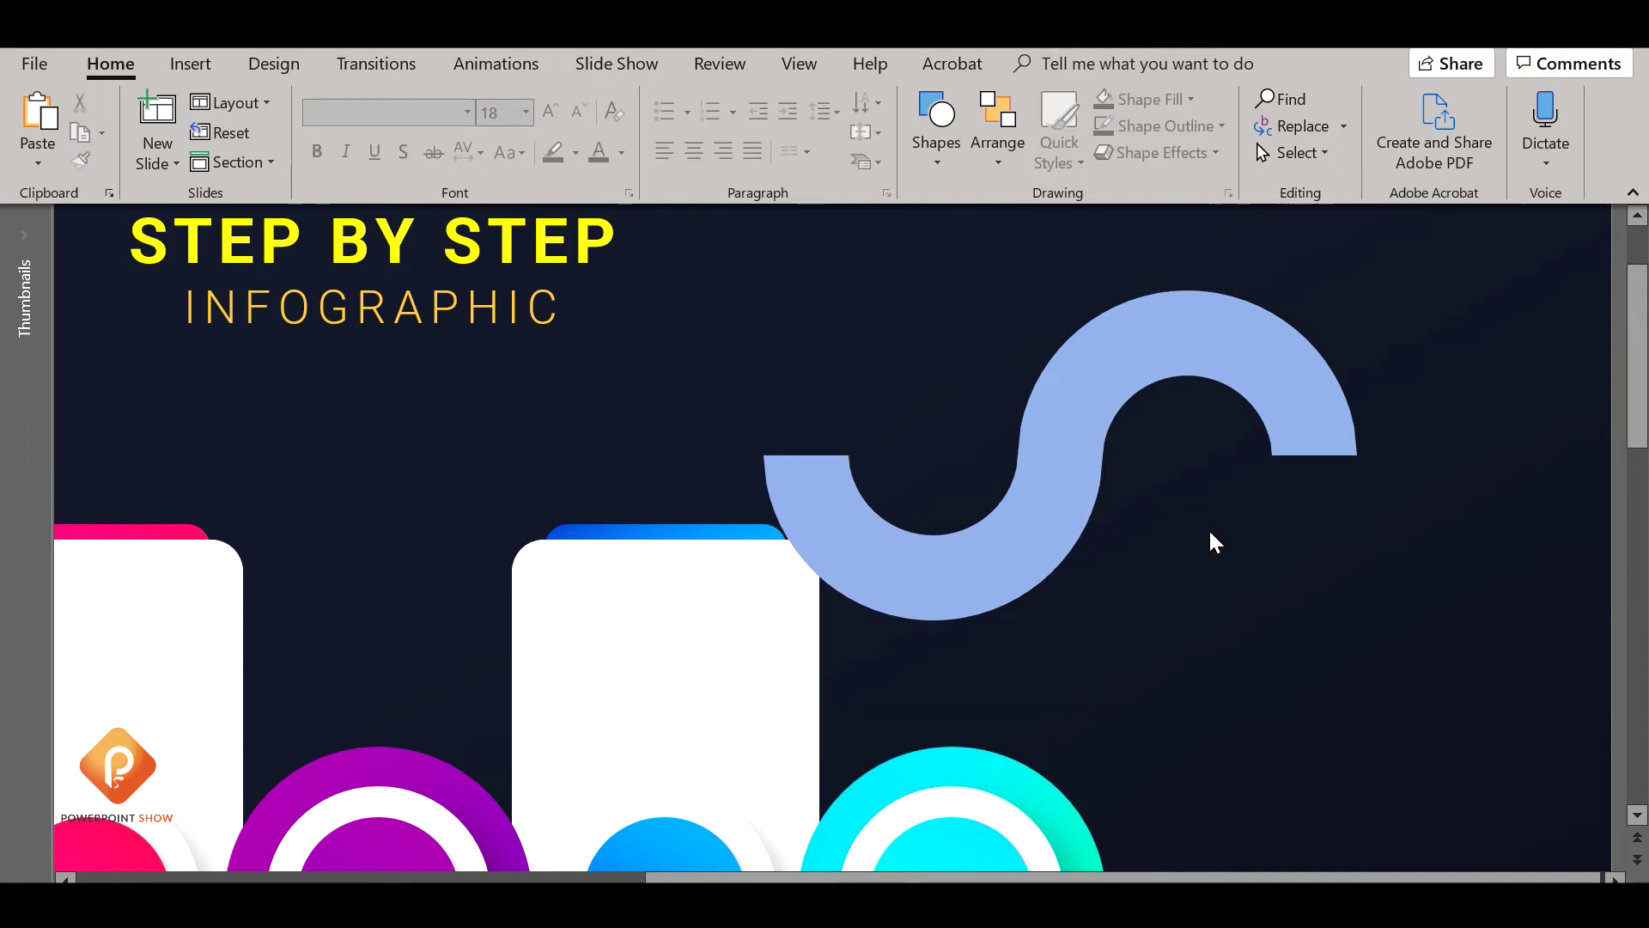
scroll(1211, 534, down, 5)
scroll(1209, 528, down, 1)
scroll(1208, 528, down, 1)
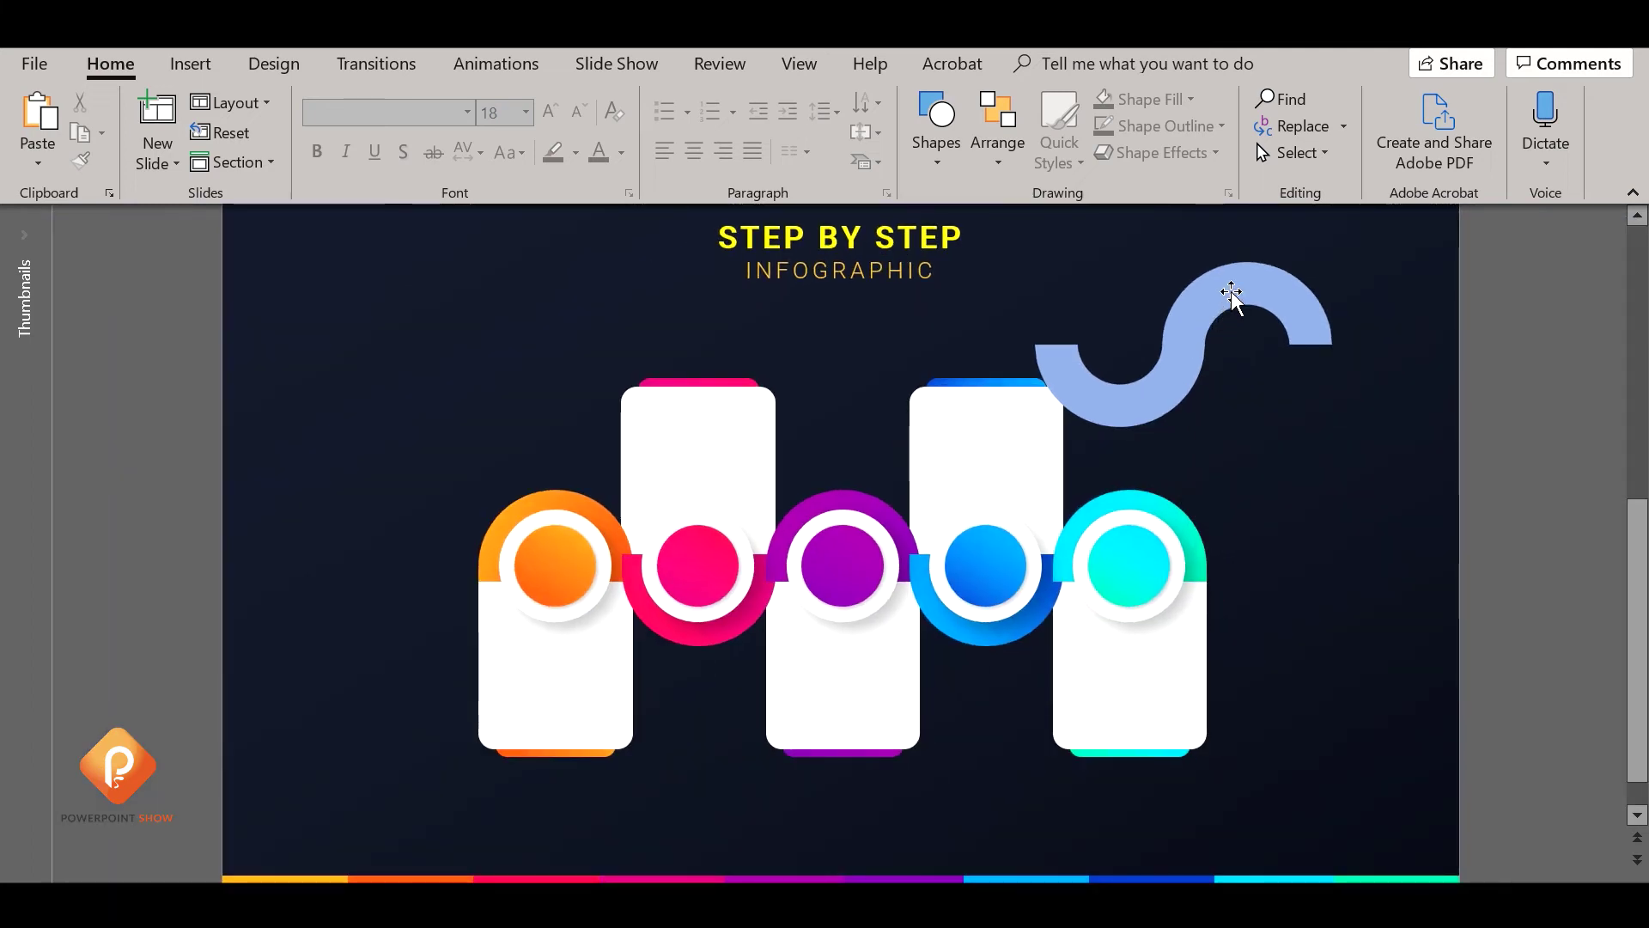
click(1260, 285)
drag(1260, 285, 1007, 300)
Duplicate a lower U-shaped arch to the wave's left end
scroll(1003, 297, up, 3)
click(1161, 383)
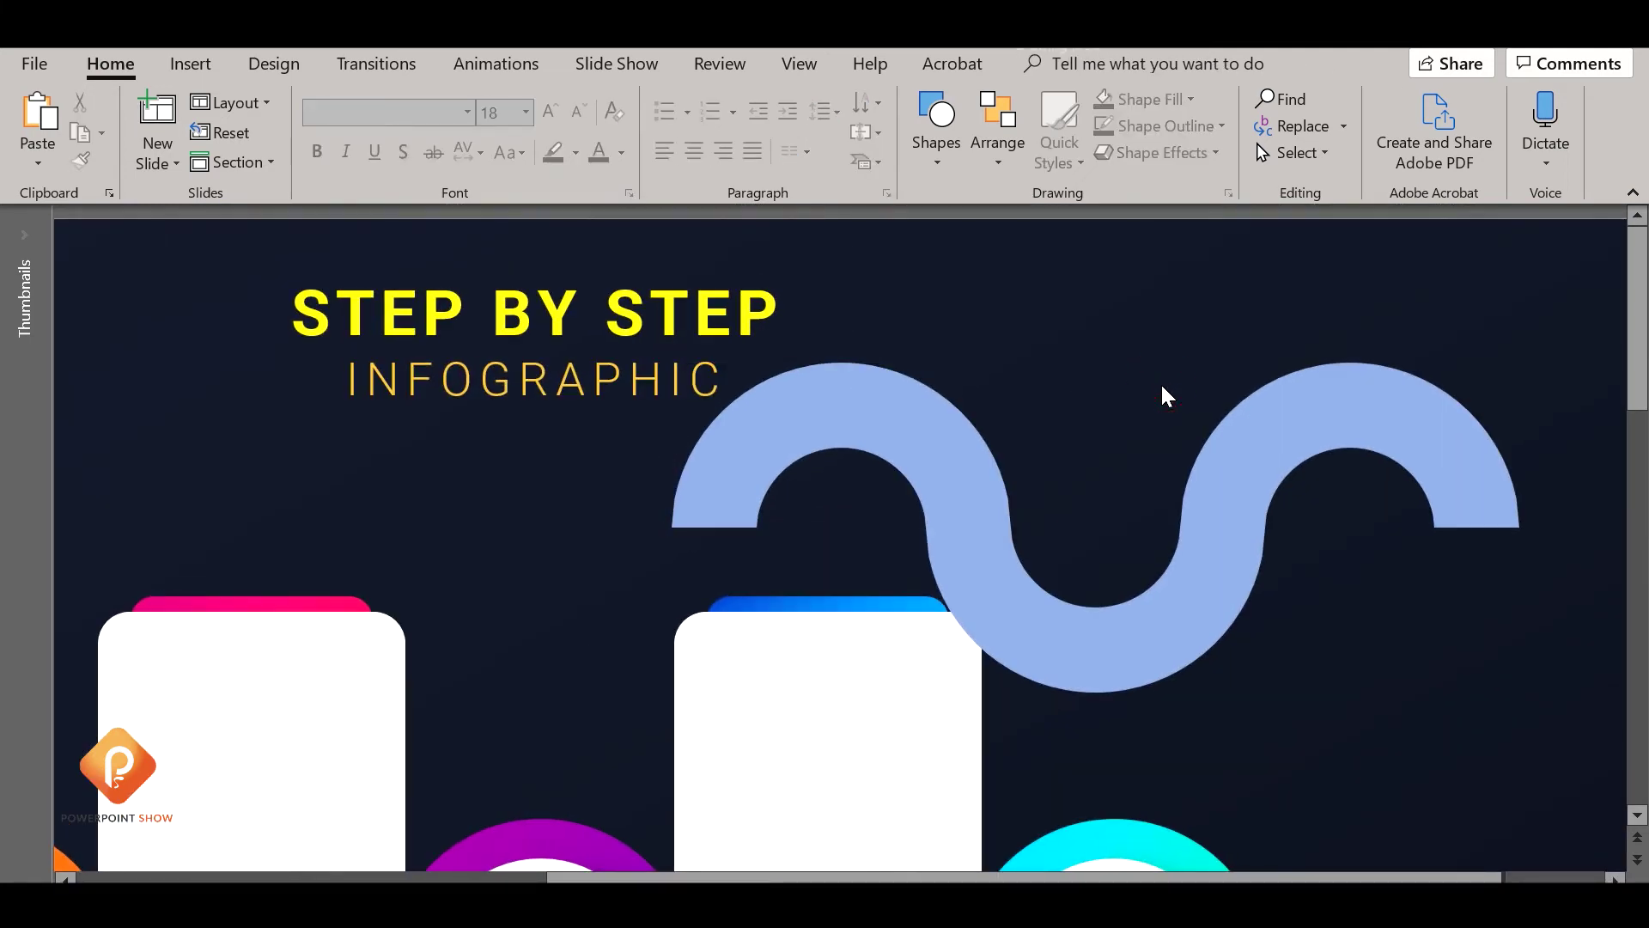
click(1134, 648)
drag(1149, 651, 642, 644)
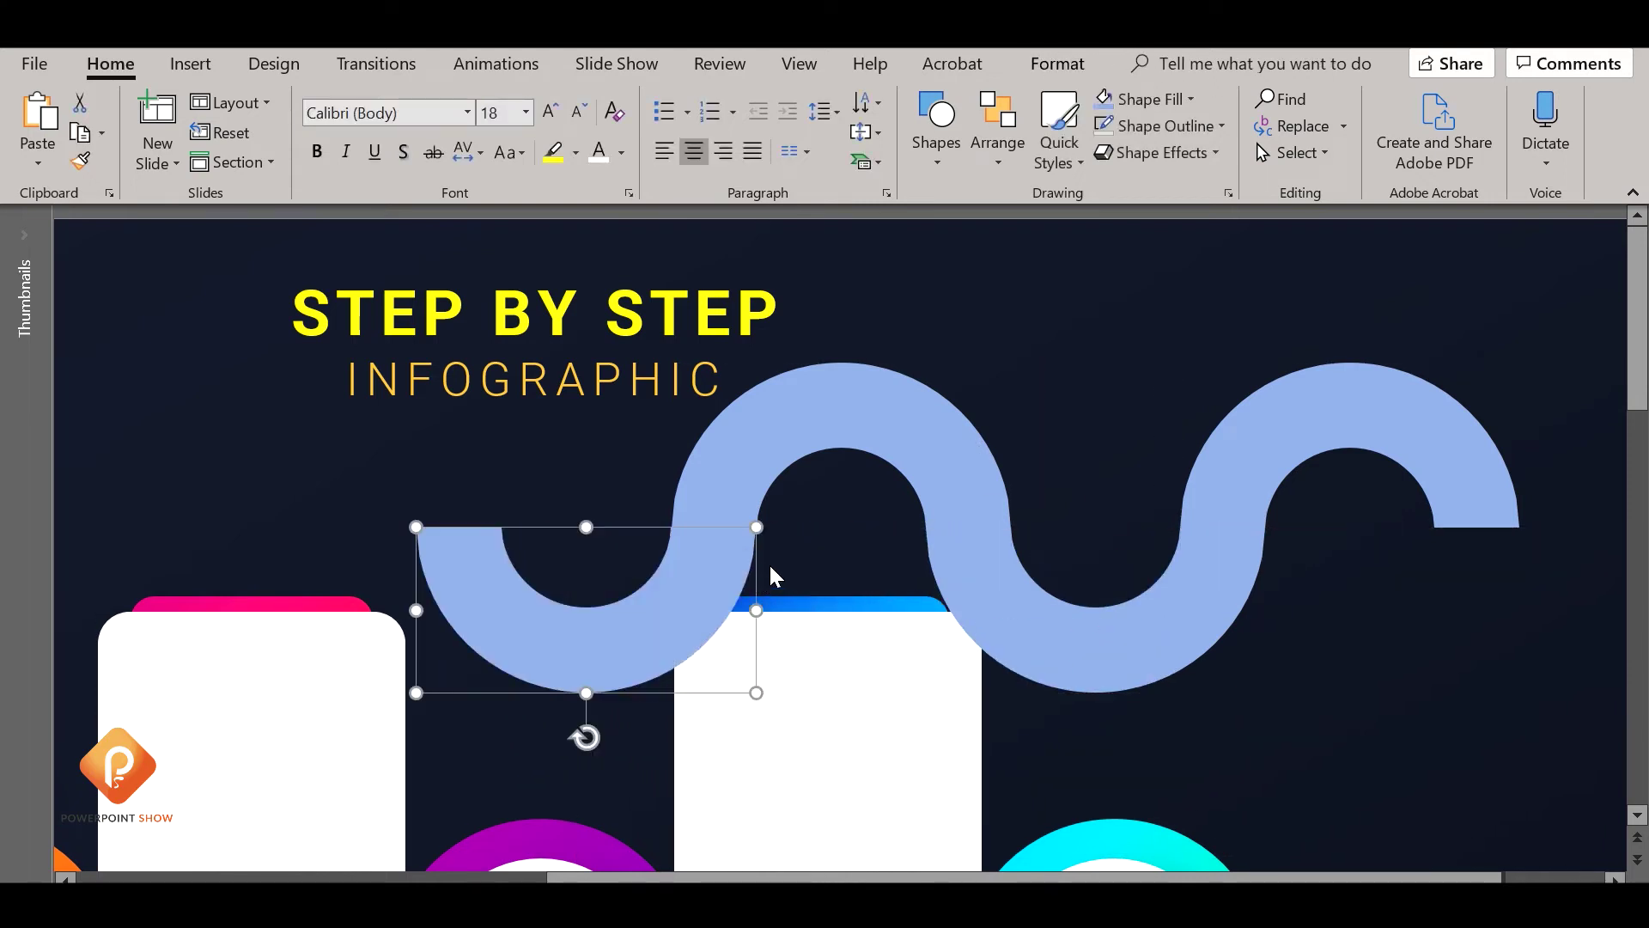
click(800, 549)
click(707, 557)
click(784, 542)
Duplicate a lower arch to the wave's right end
ctrl+scroll(785, 543, down, 5)
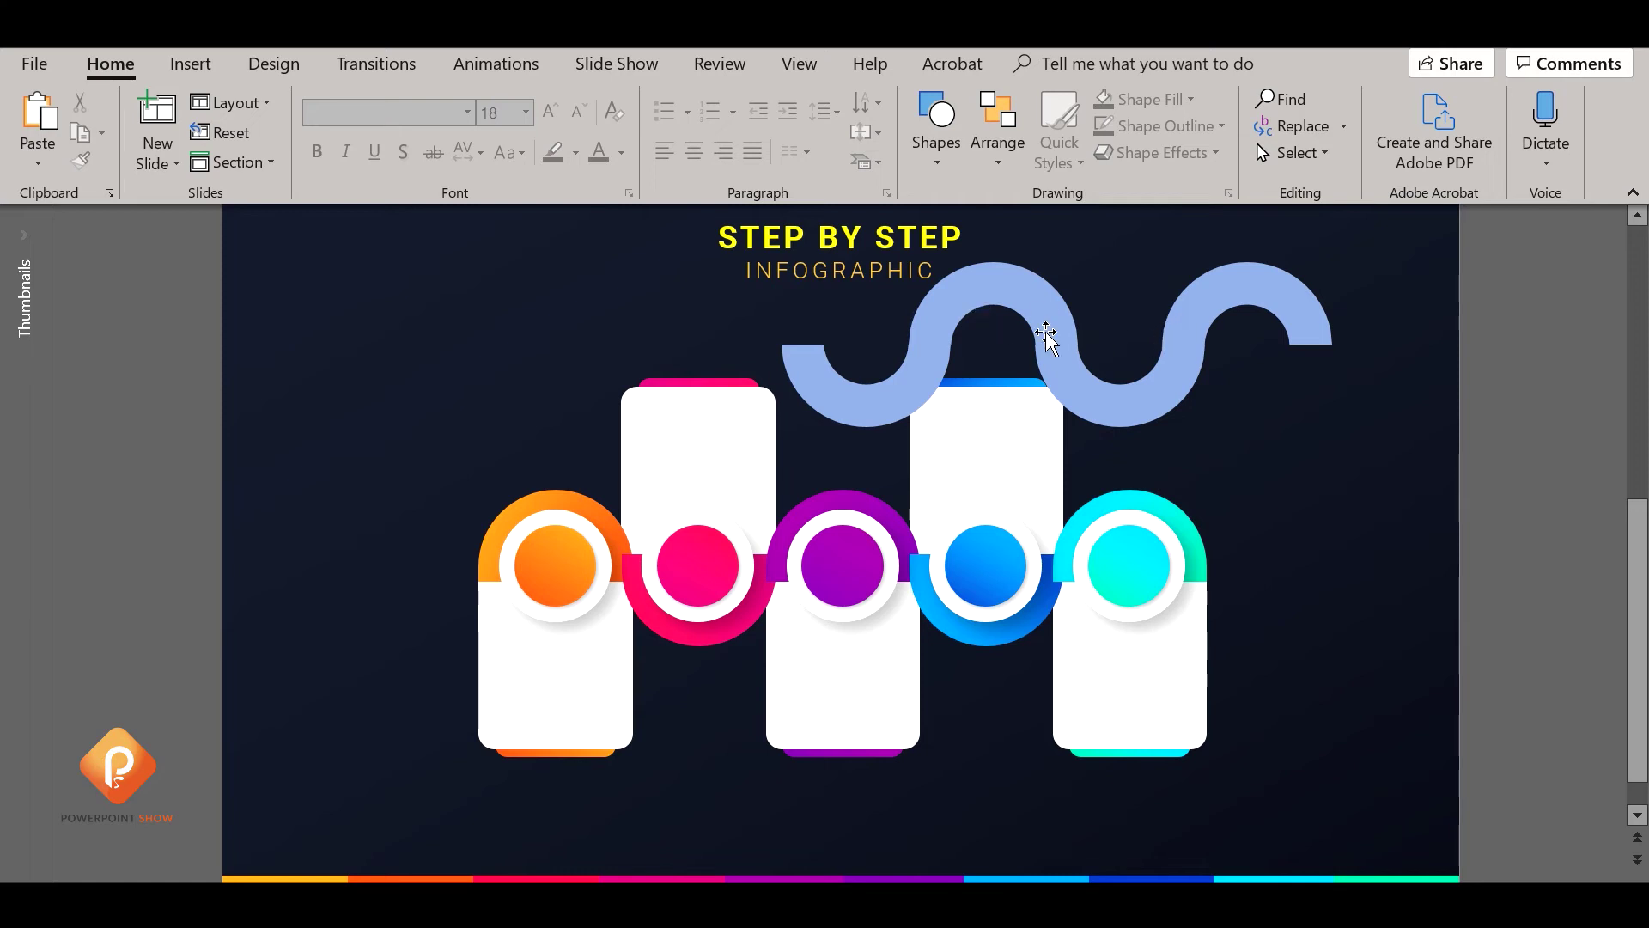
click(1114, 405)
drag(1115, 405, 1367, 414)
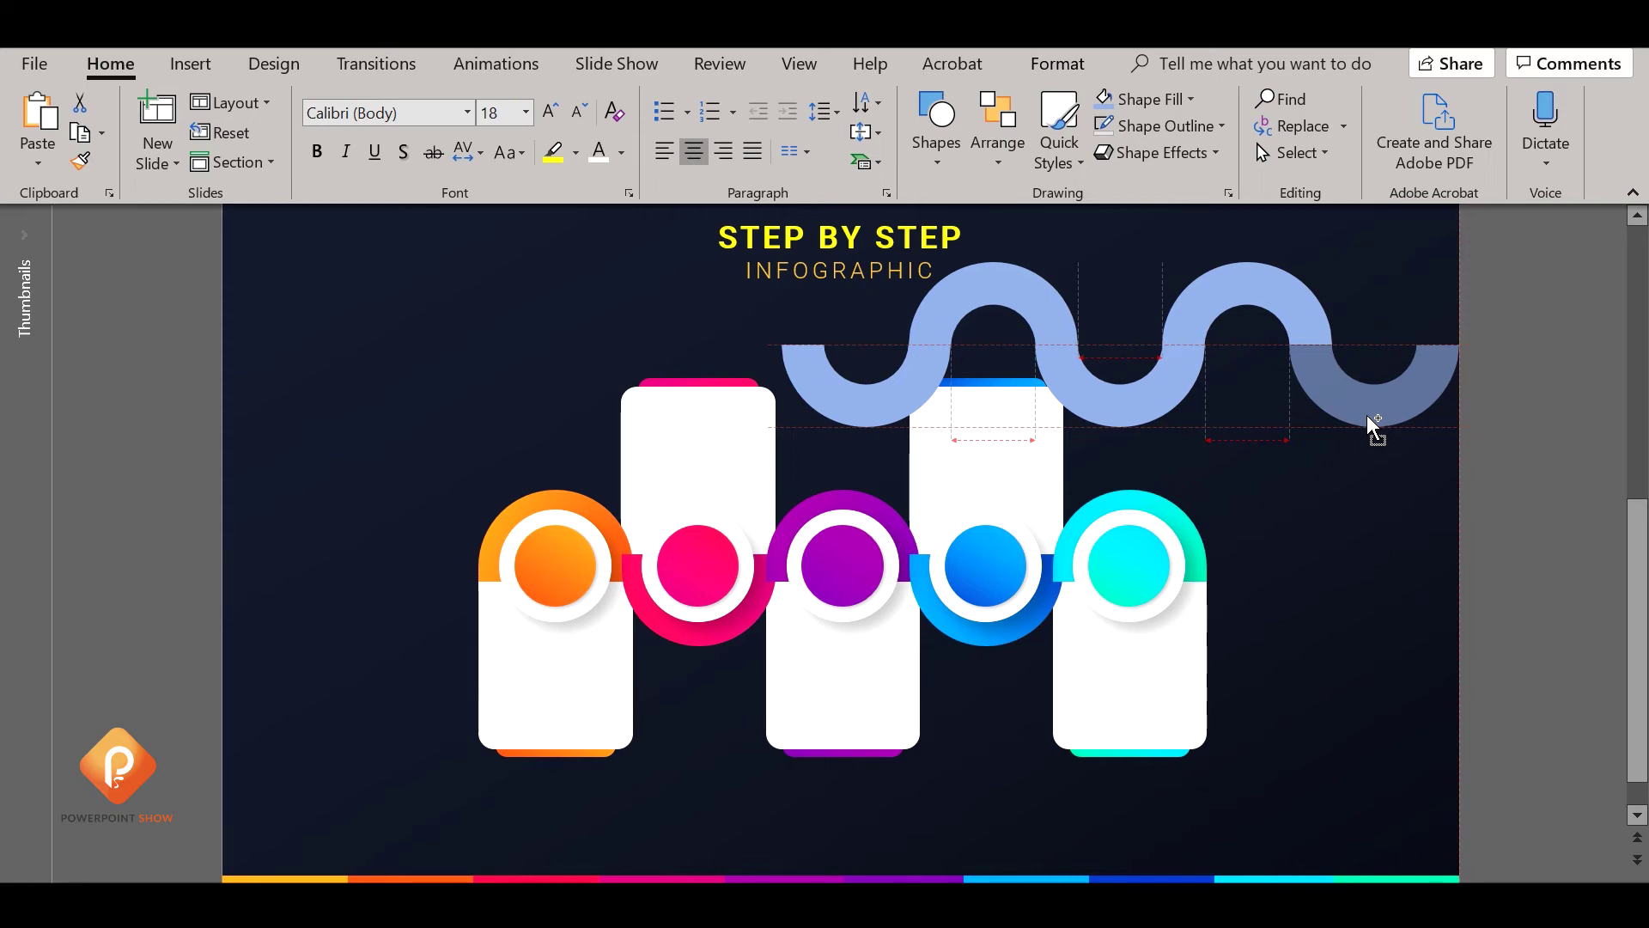
drag(1367, 414, 1368, 414)
scroll(1367, 415, up, 3)
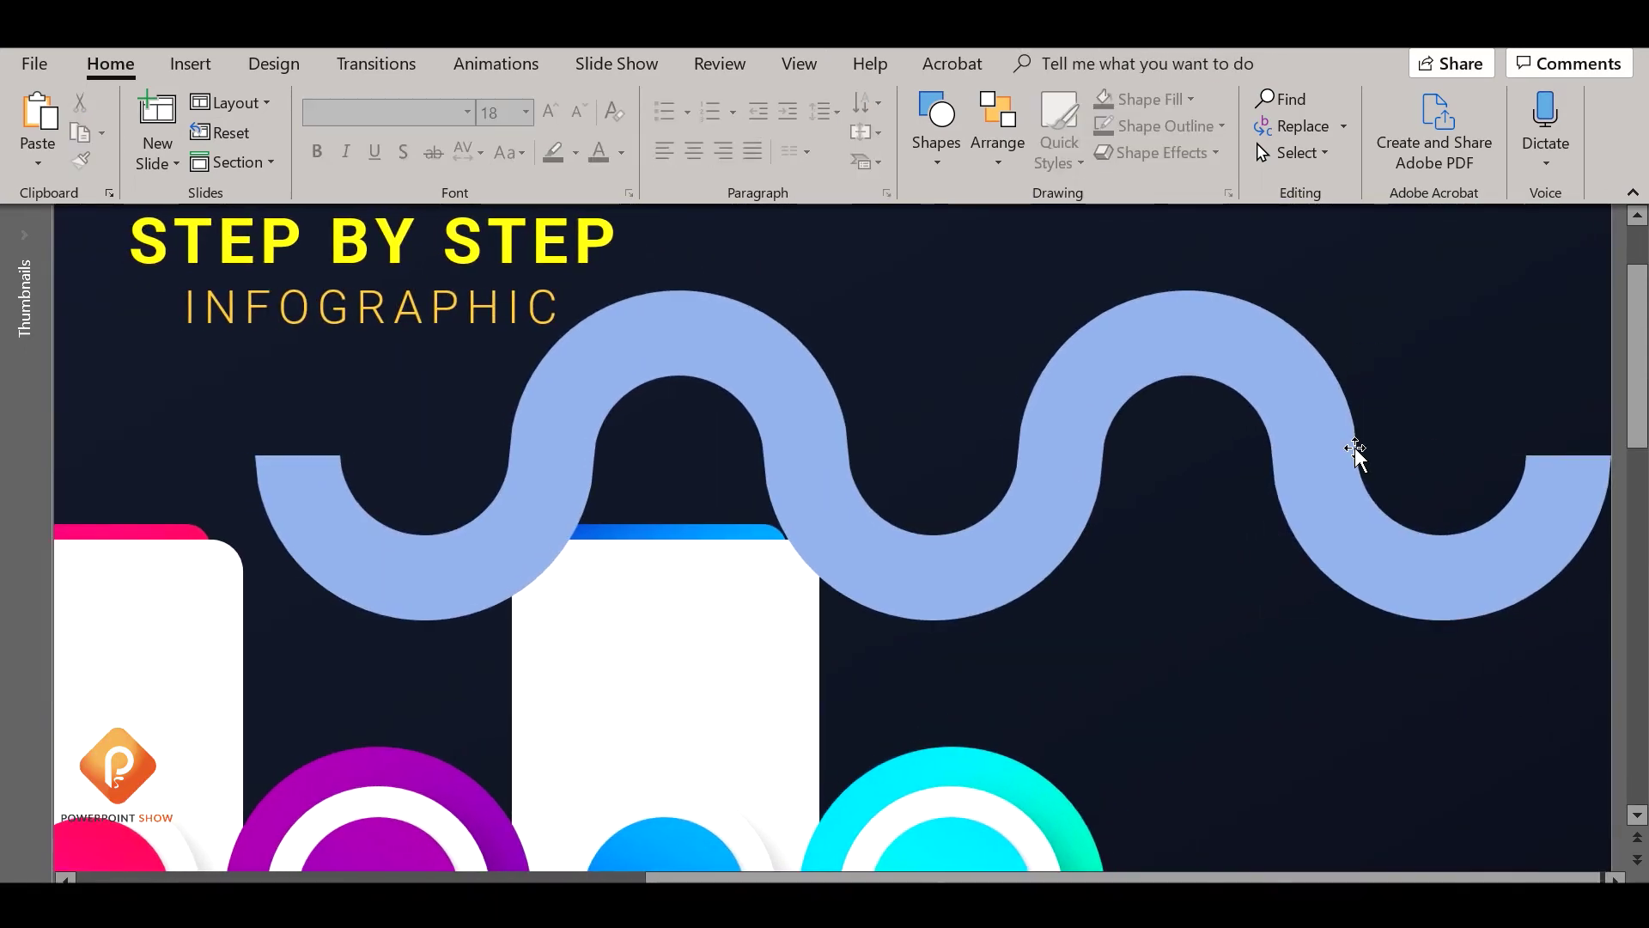
scroll(1354, 448, down, 3)
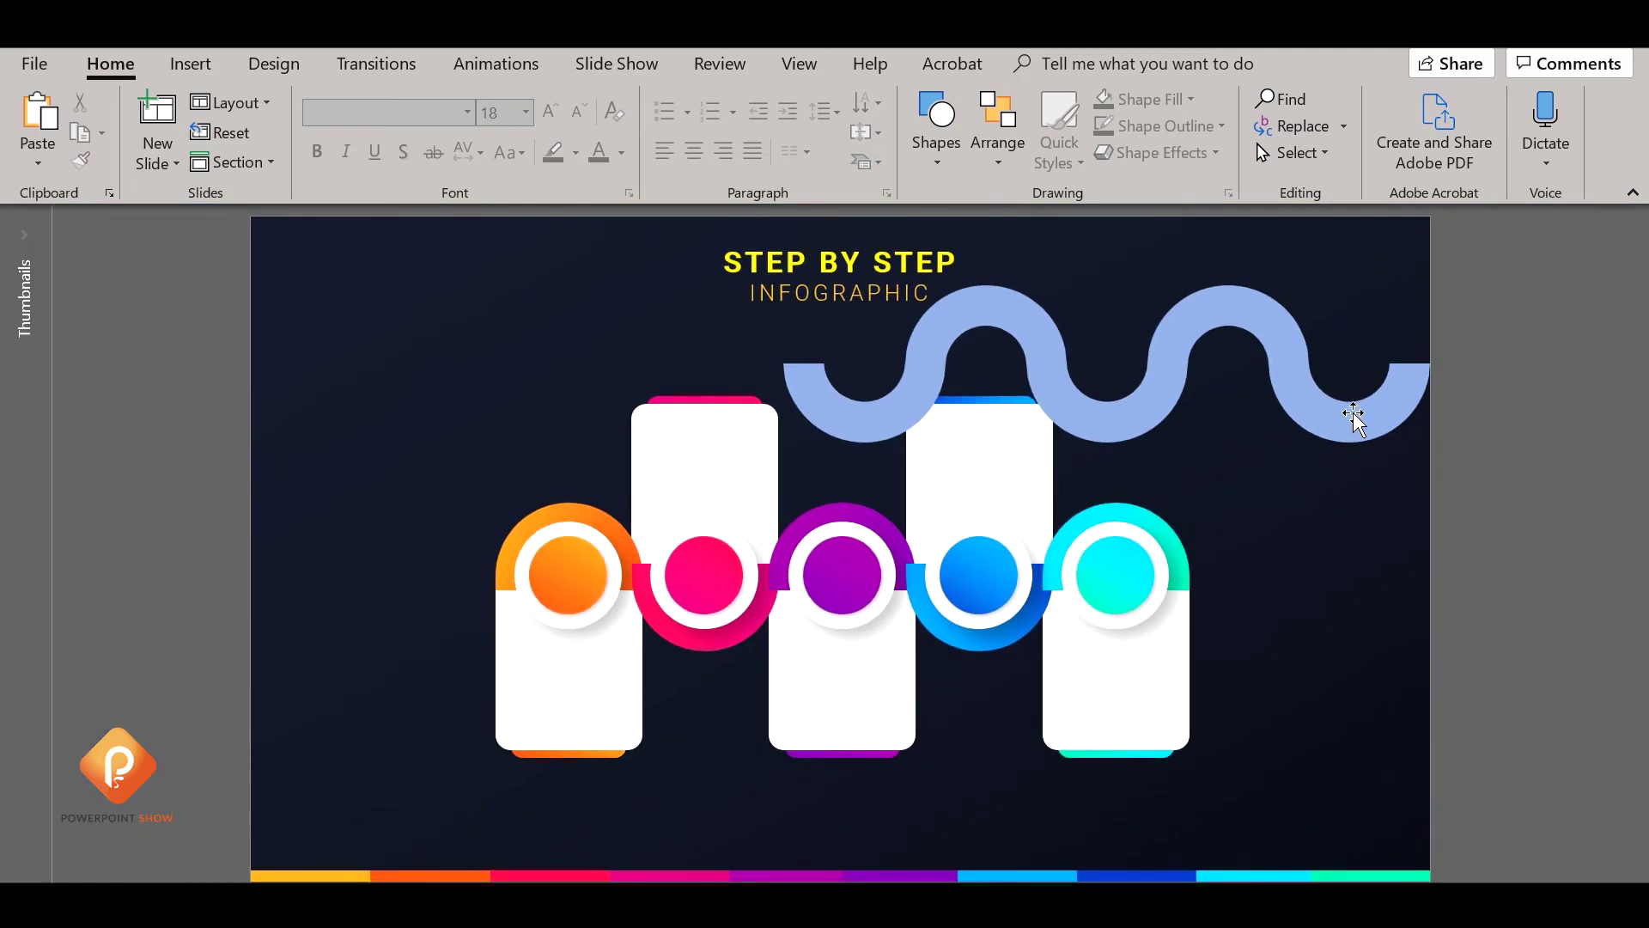
Select all five arches and Union them into one wave shape
click(1346, 417)
shift+click(1241, 308)
shift+click(1046, 382)
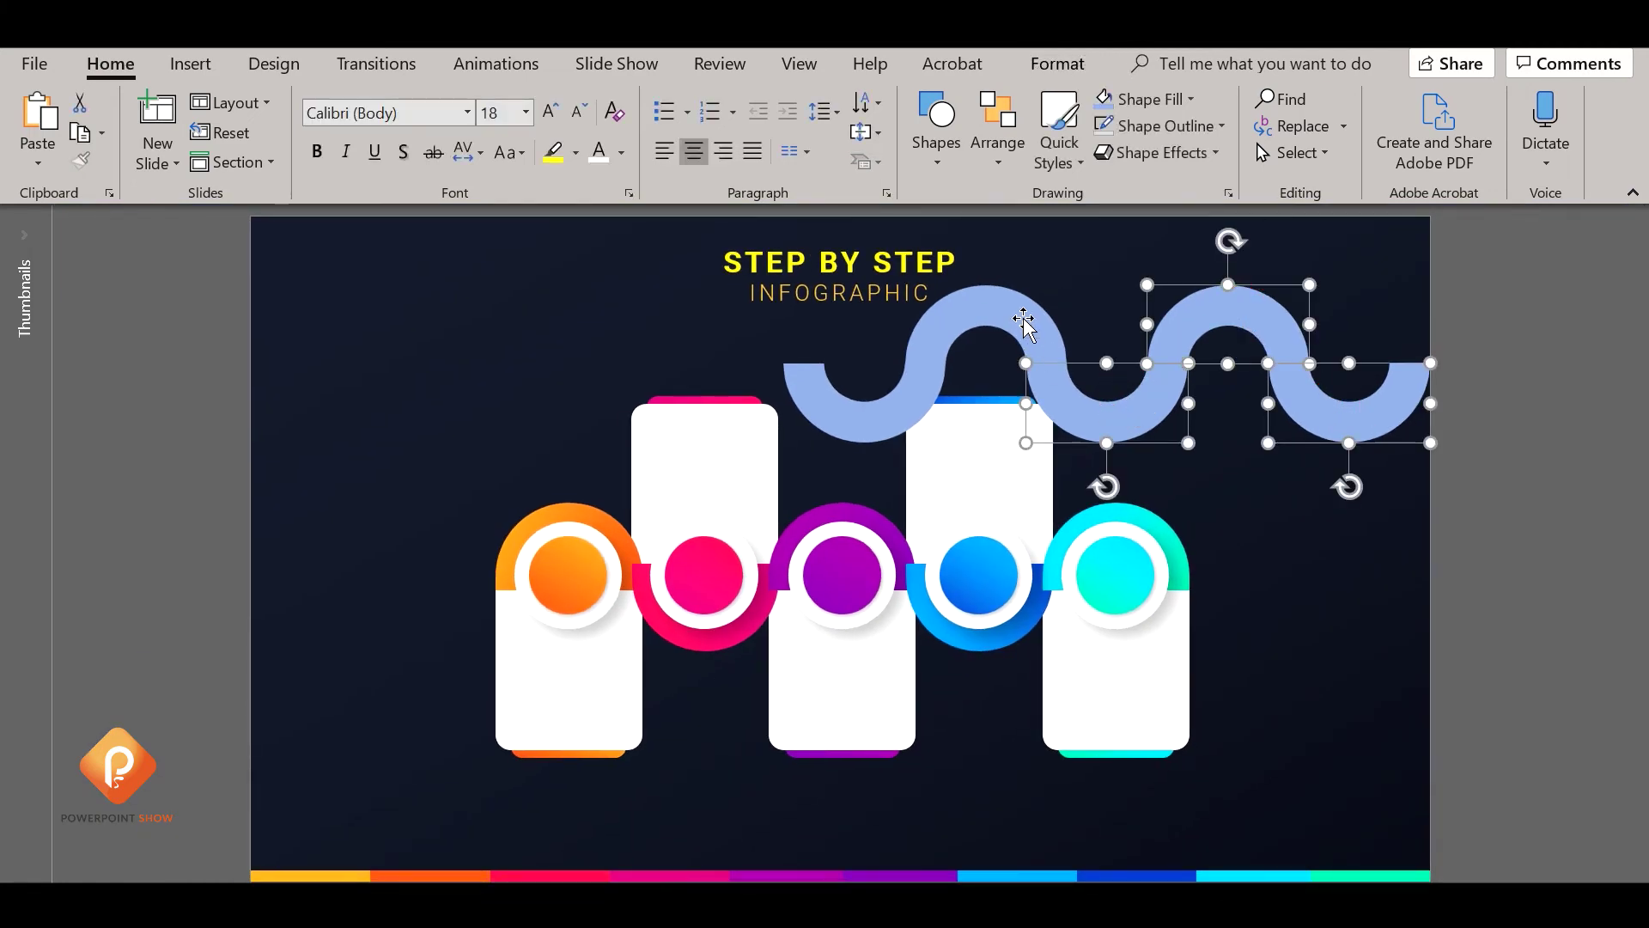
shift+click(1024, 319)
shift+click(864, 408)
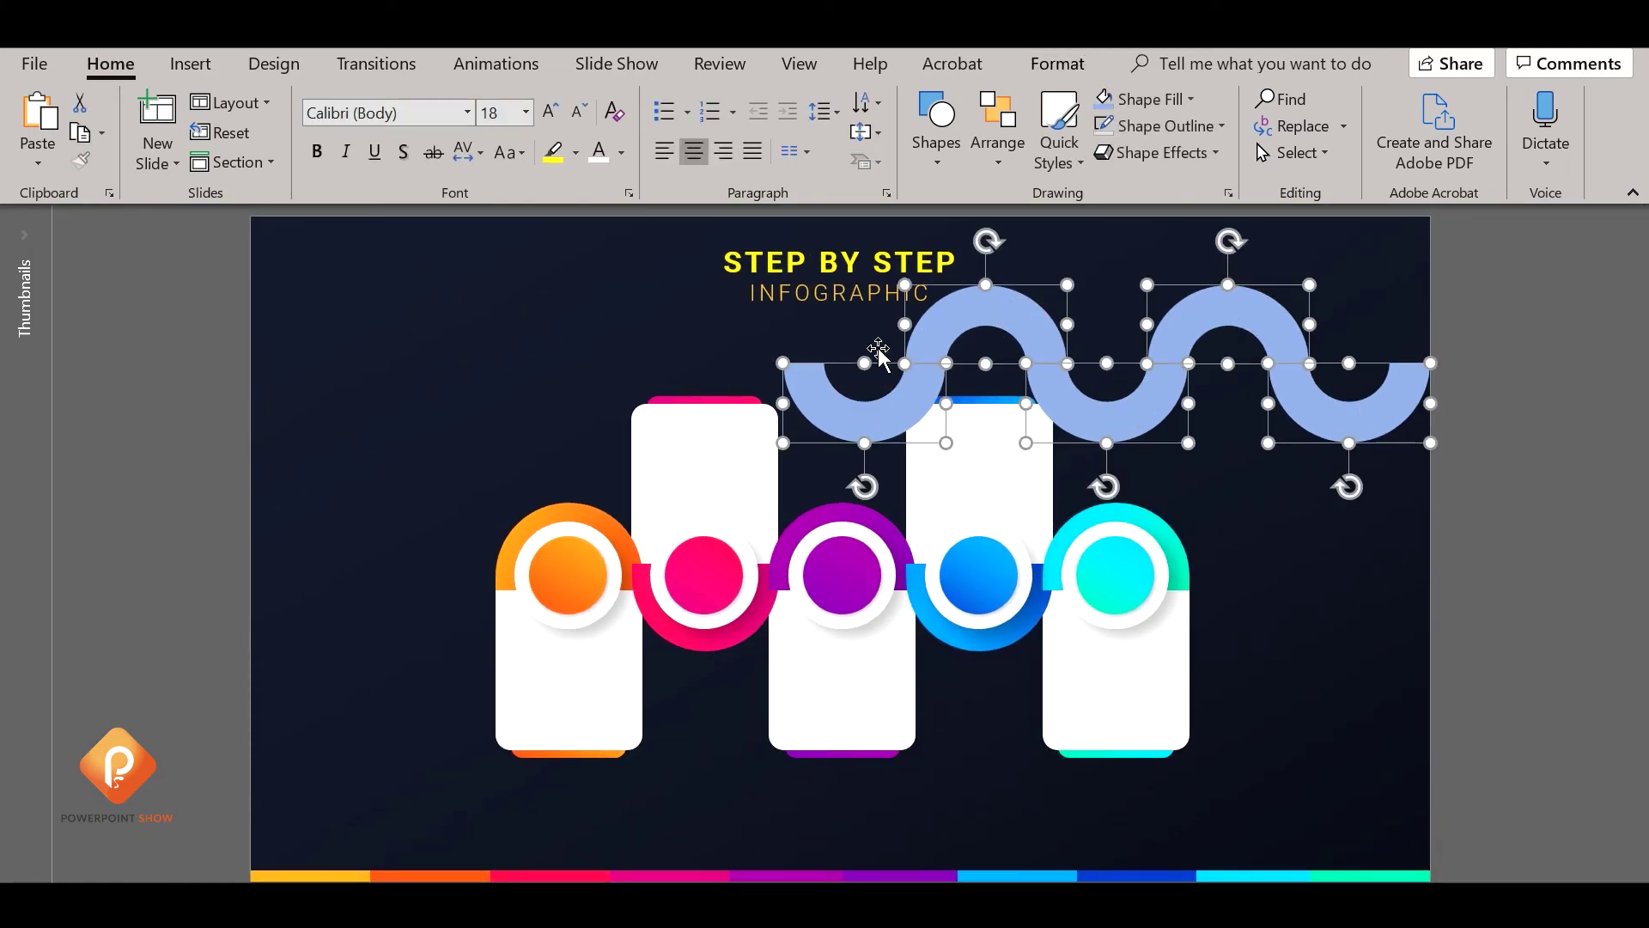
click(1046, 69)
click(257, 153)
click(249, 177)
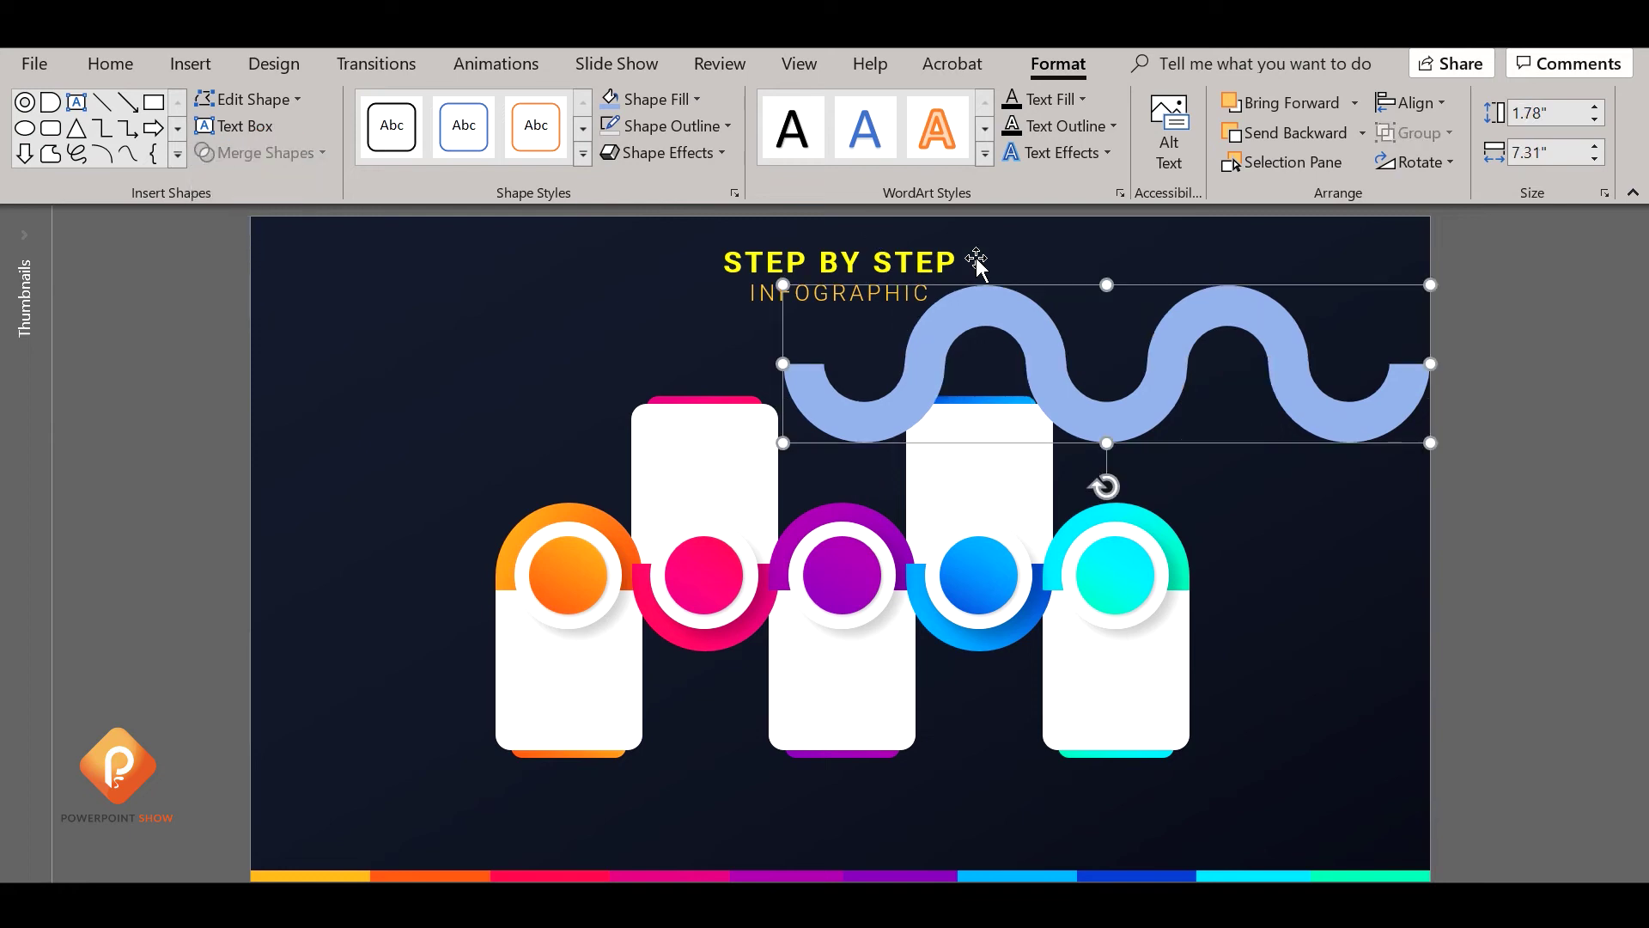
Move the wave onto the step circles and stretch it to 1.94" by 7.97"
drag(1169, 364, 876, 584)
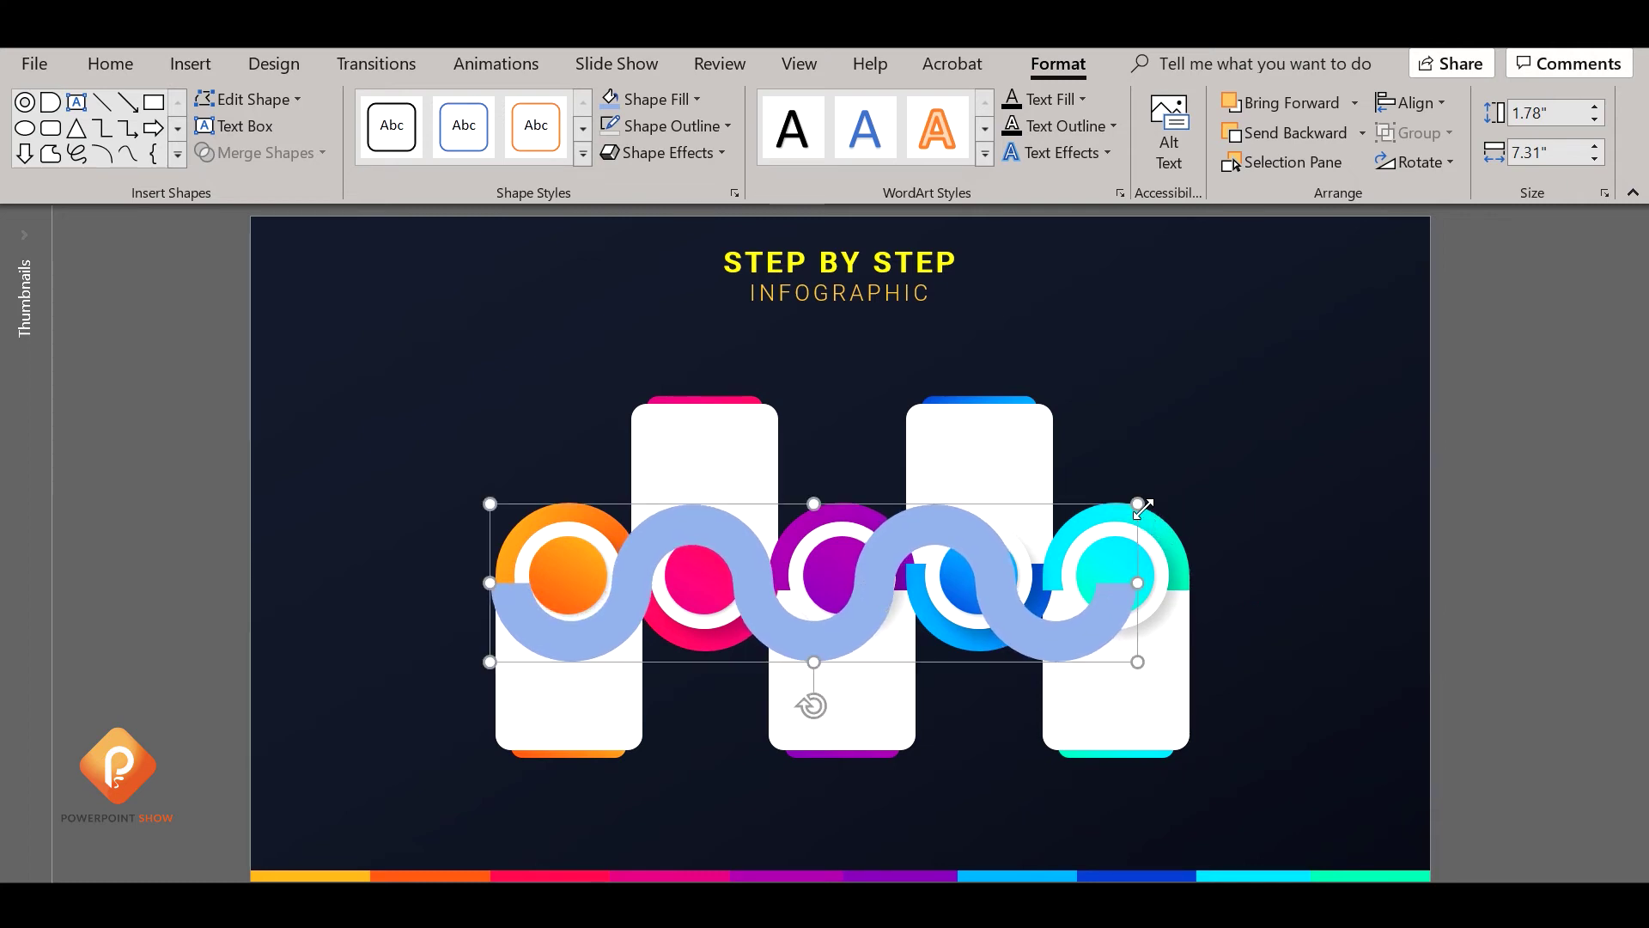
drag(1138, 507, 1185, 501)
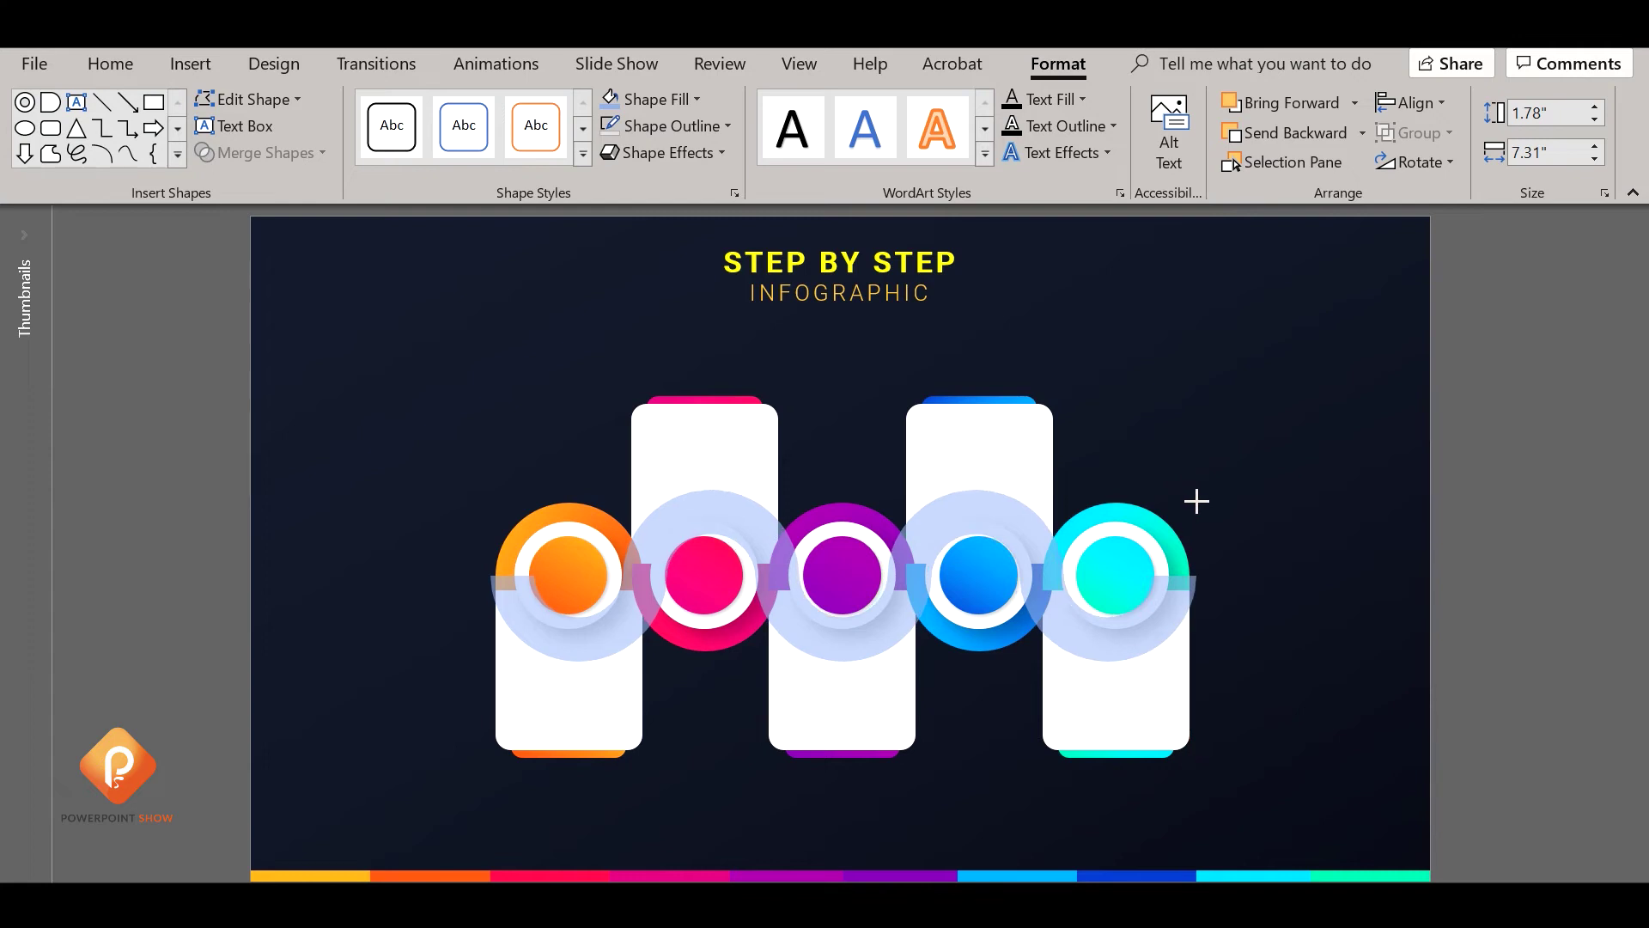
drag(1192, 501, 1196, 501)
drag(1195, 501, 1196, 500)
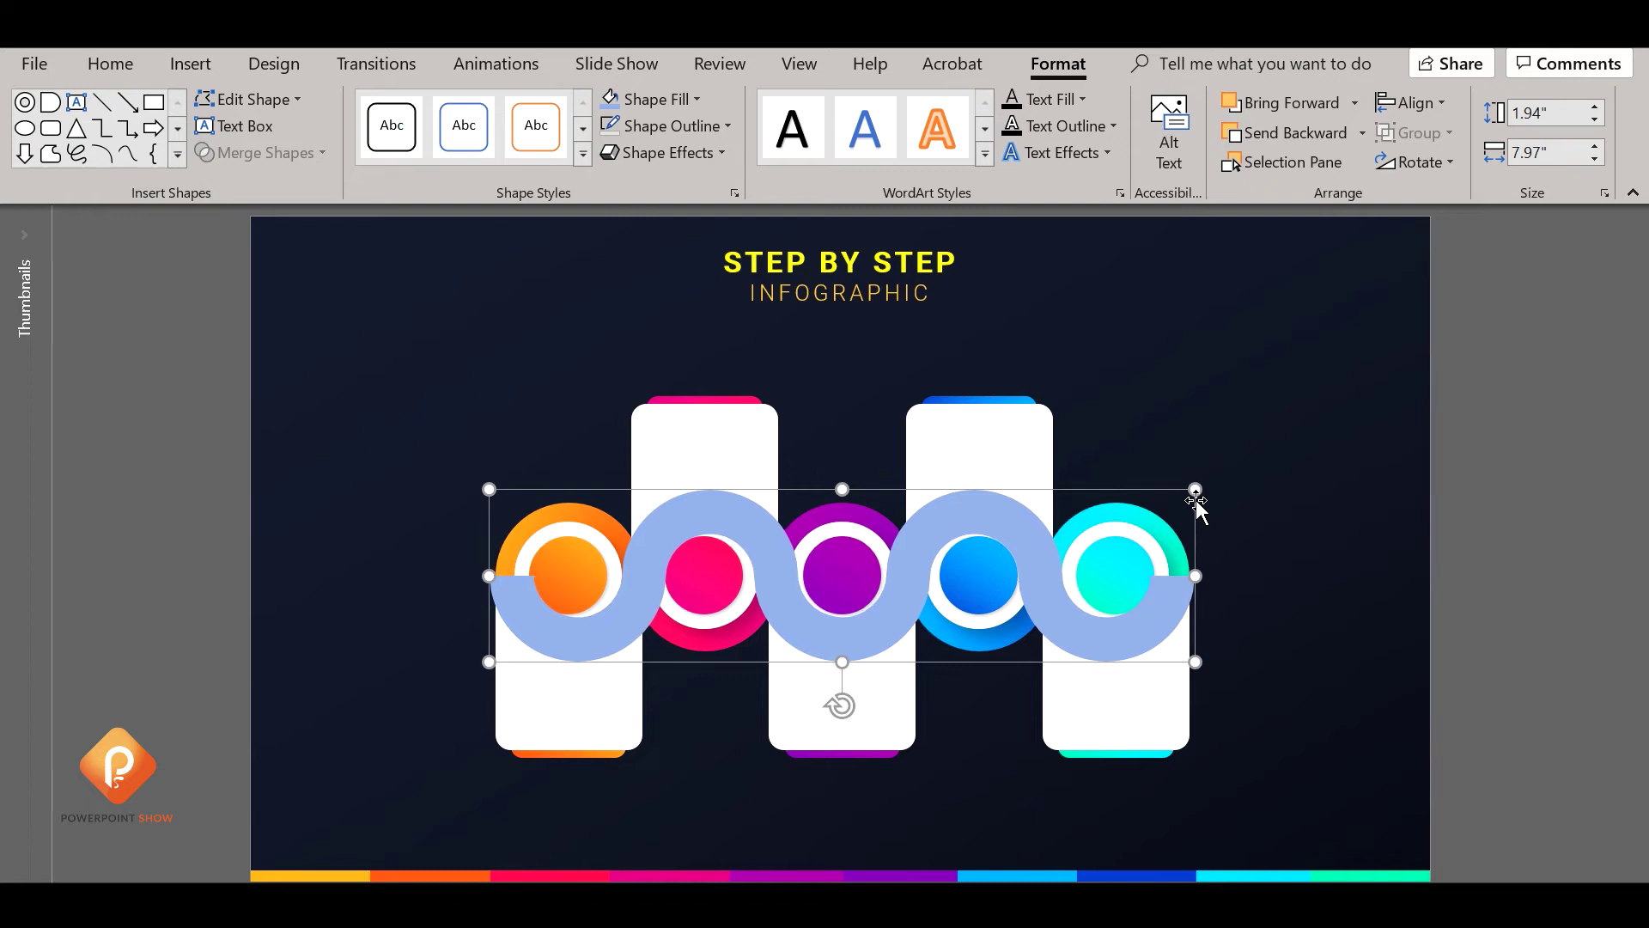
Select the orange, pink, purple, blue and cyan circles with their white rings
click(588, 554)
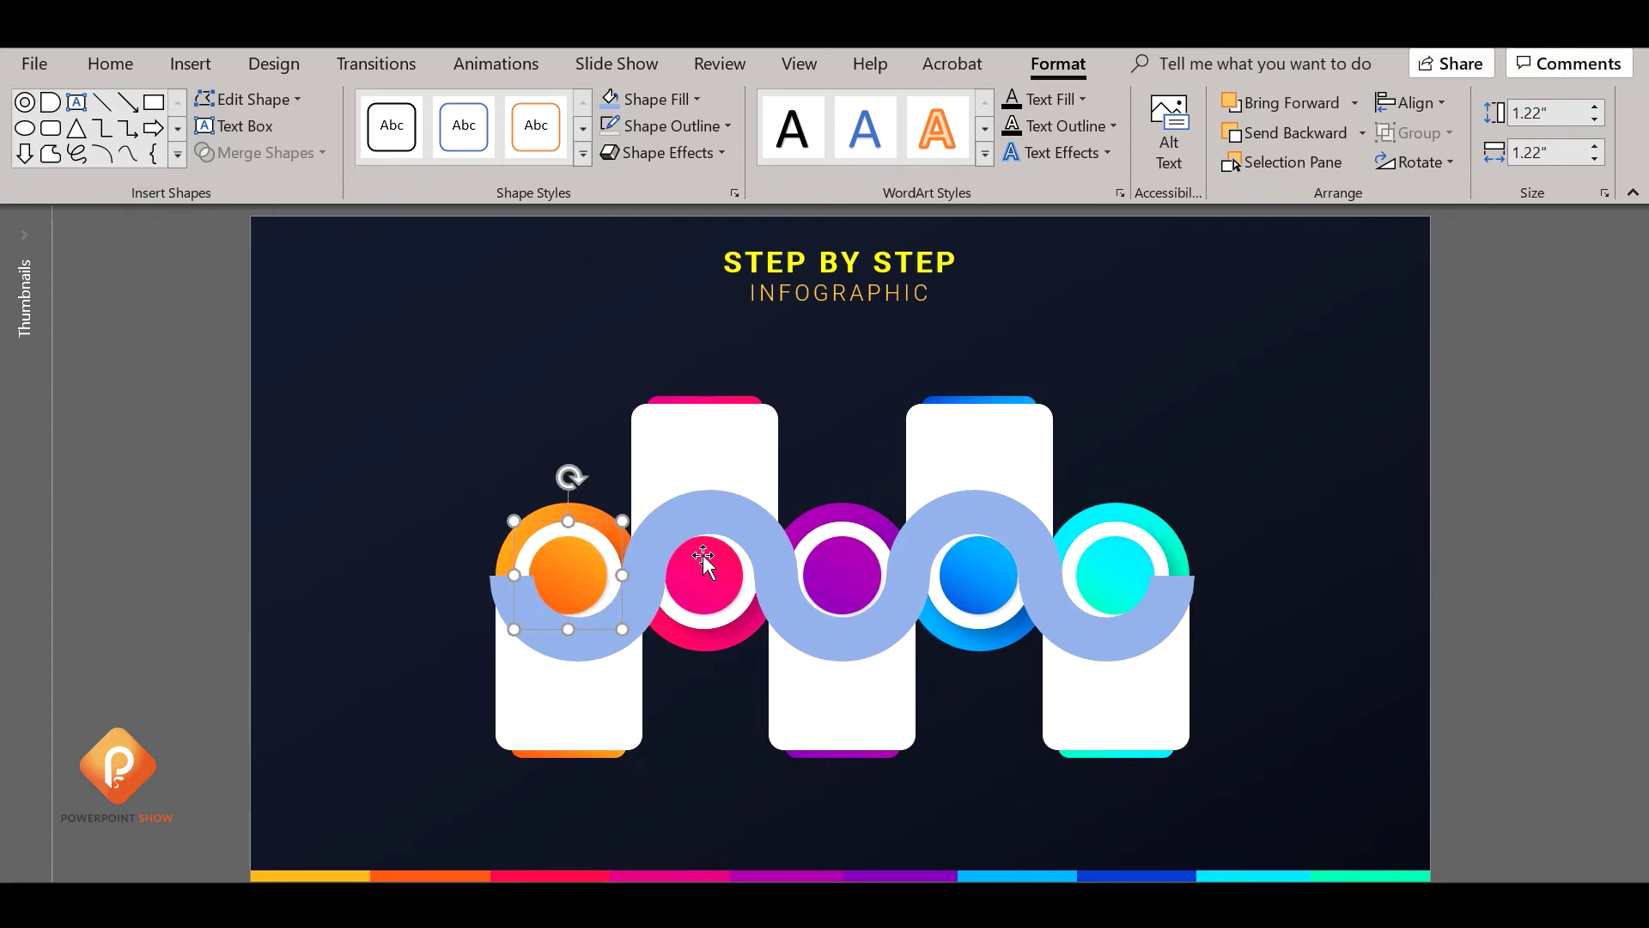
shift+click(615, 571)
shift+click(699, 580)
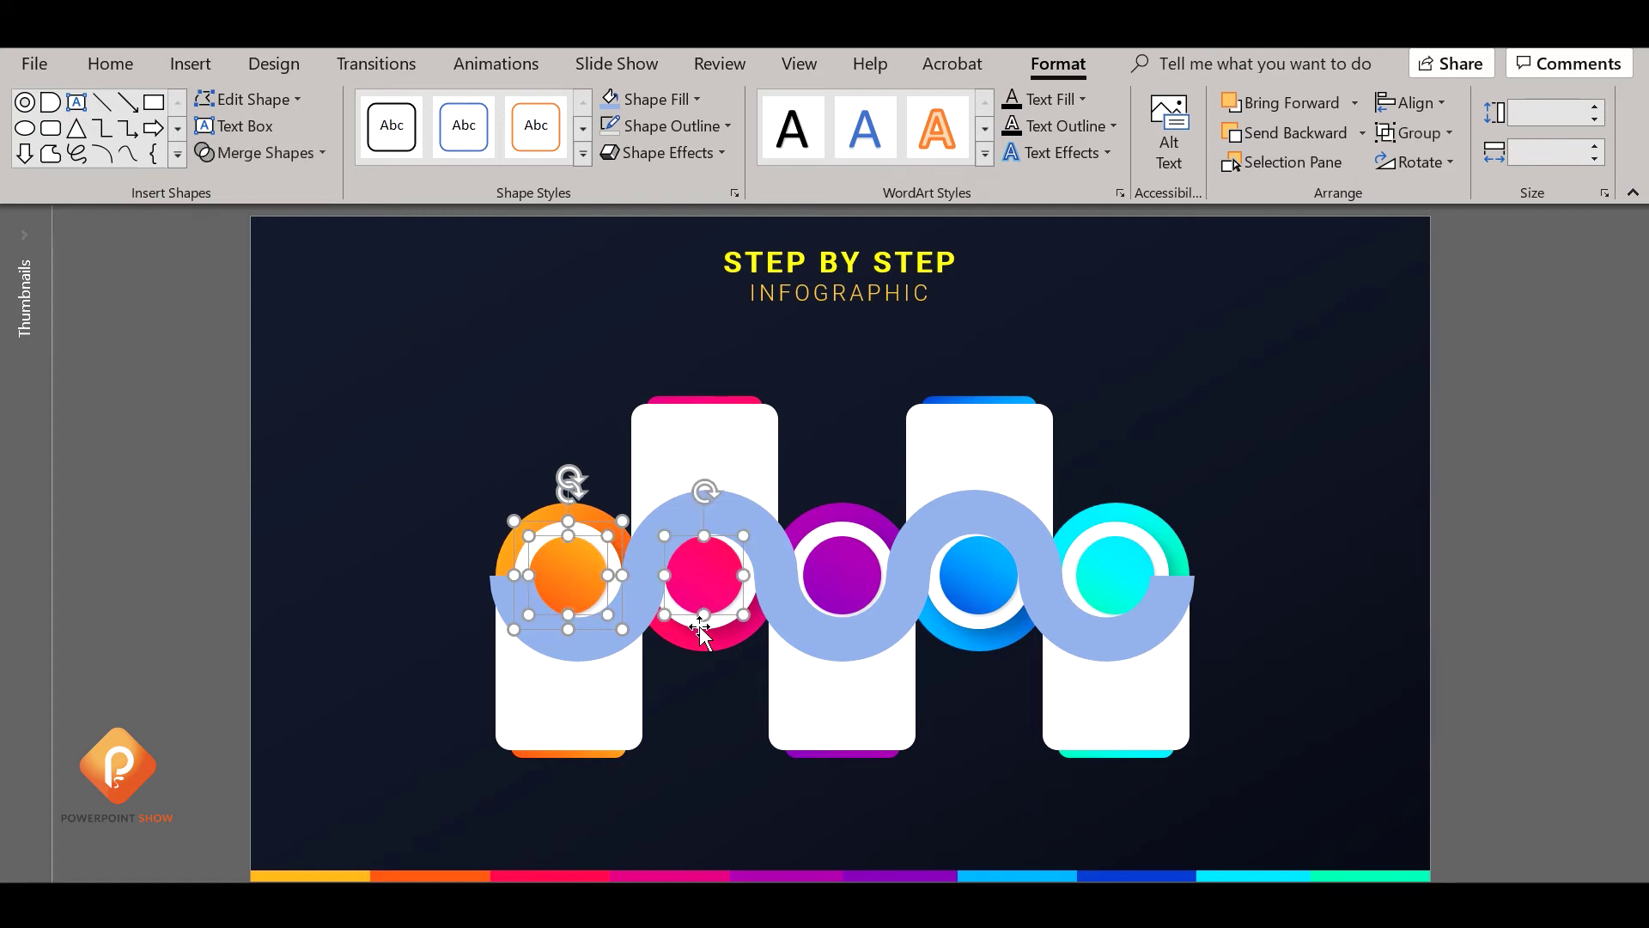
shift+click(713, 622)
shift+click(850, 558)
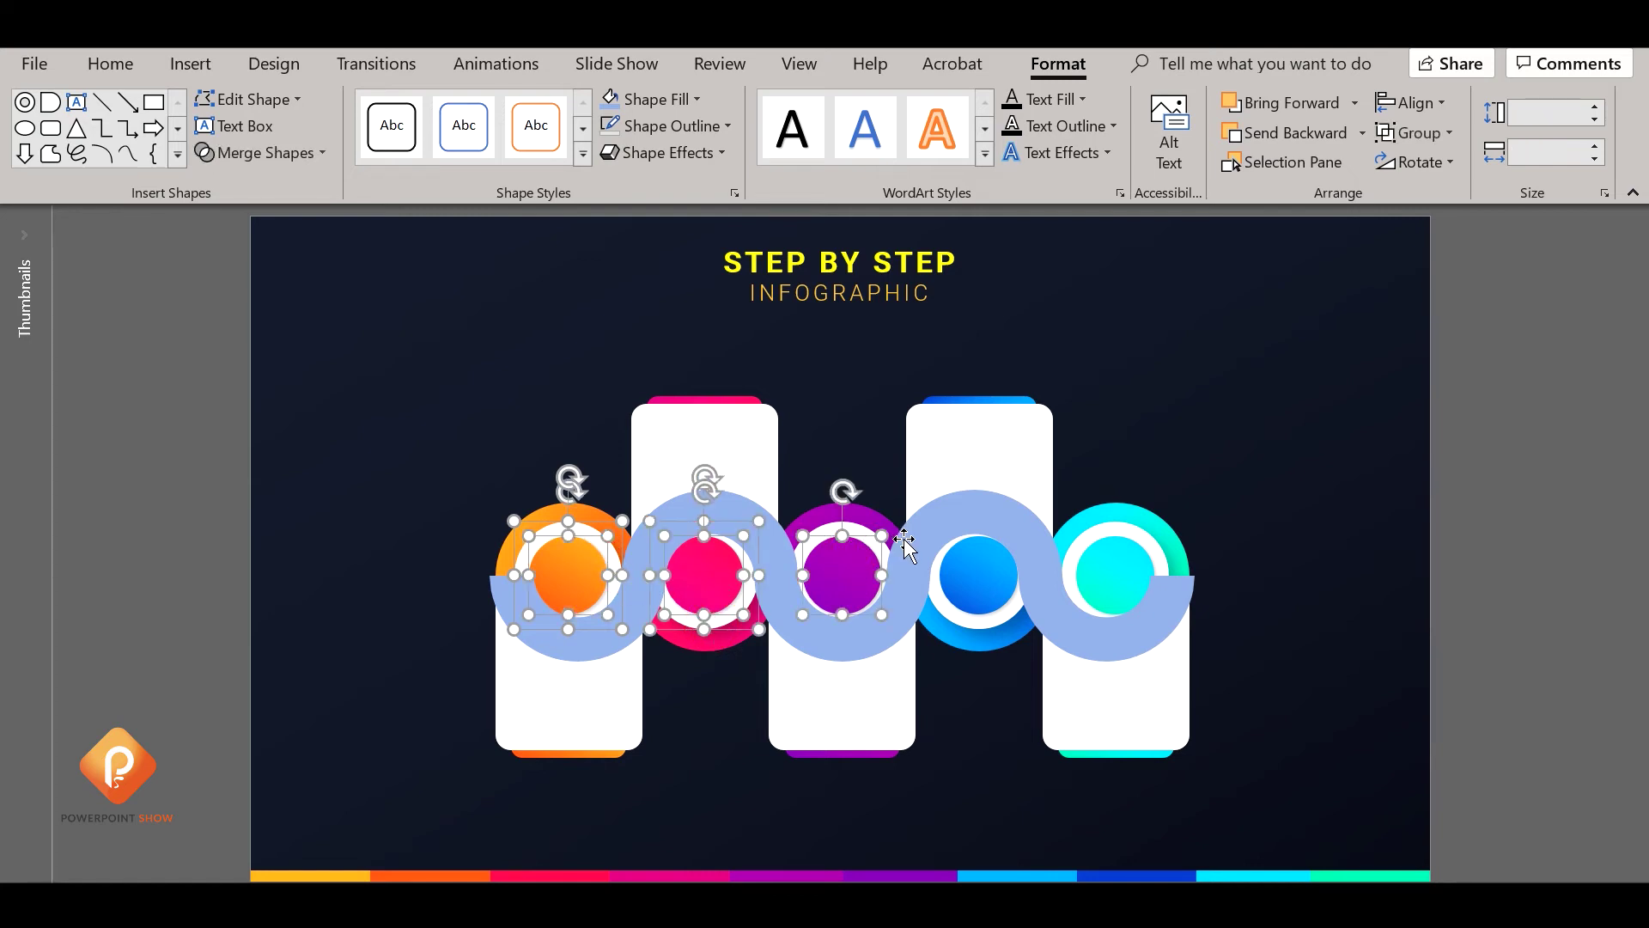
shift+click(862, 530)
shift+click(979, 592)
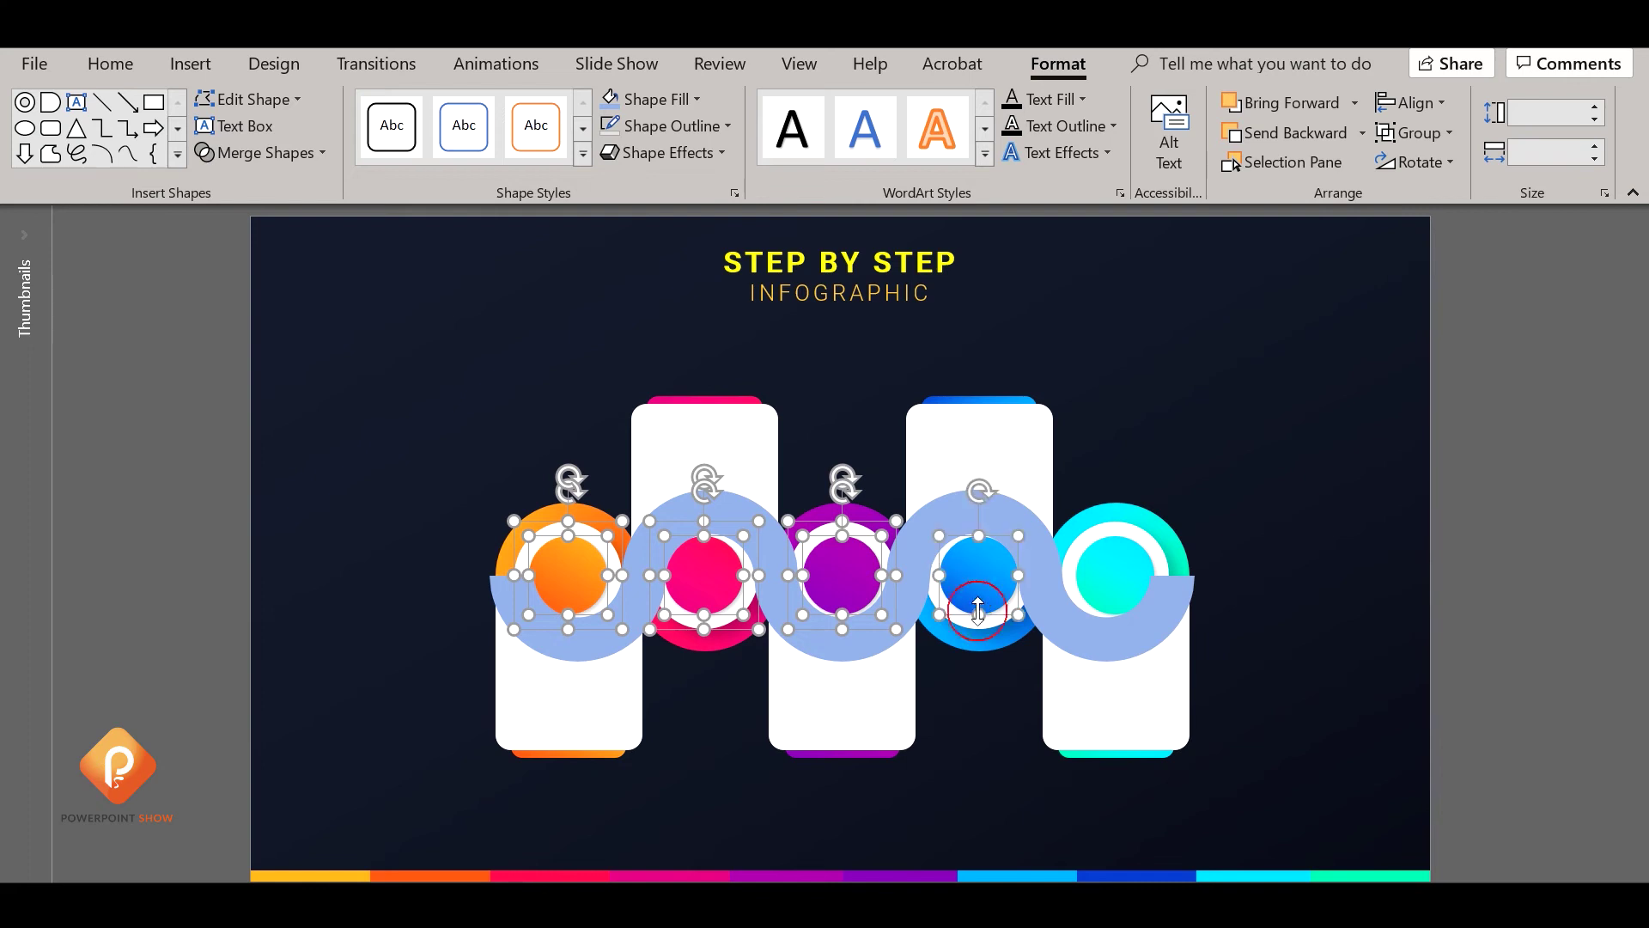
shift+click(979, 639)
shift+click(1122, 571)
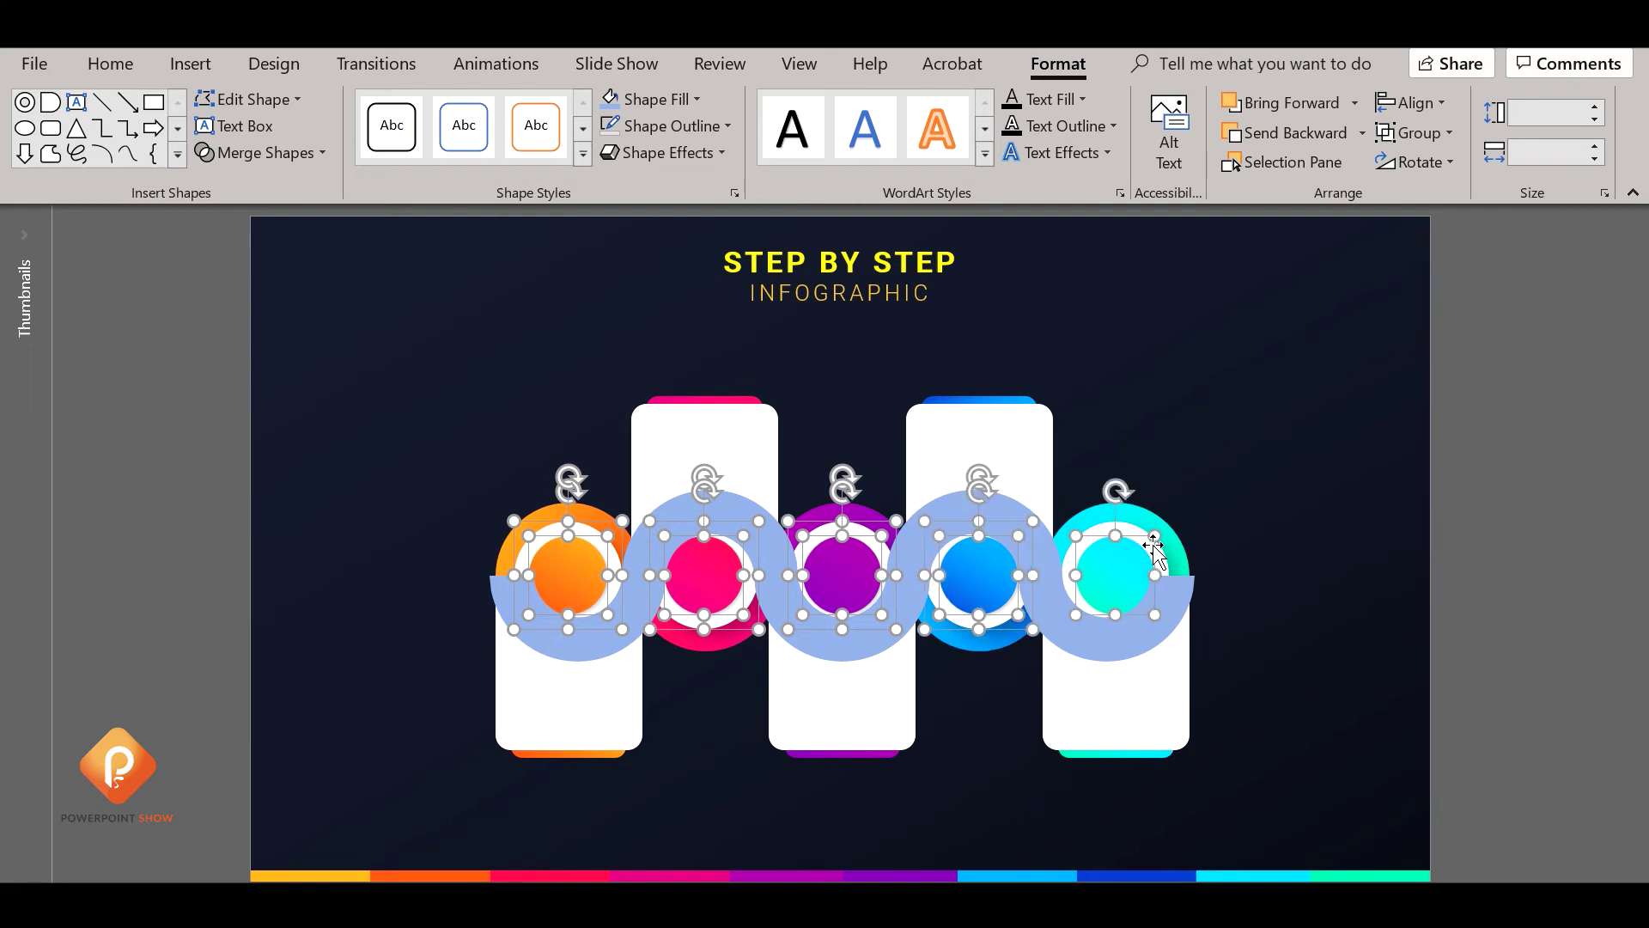
shift+click(1151, 554)
Bring the selected circles and rings to front, then deselect
click(127, 65)
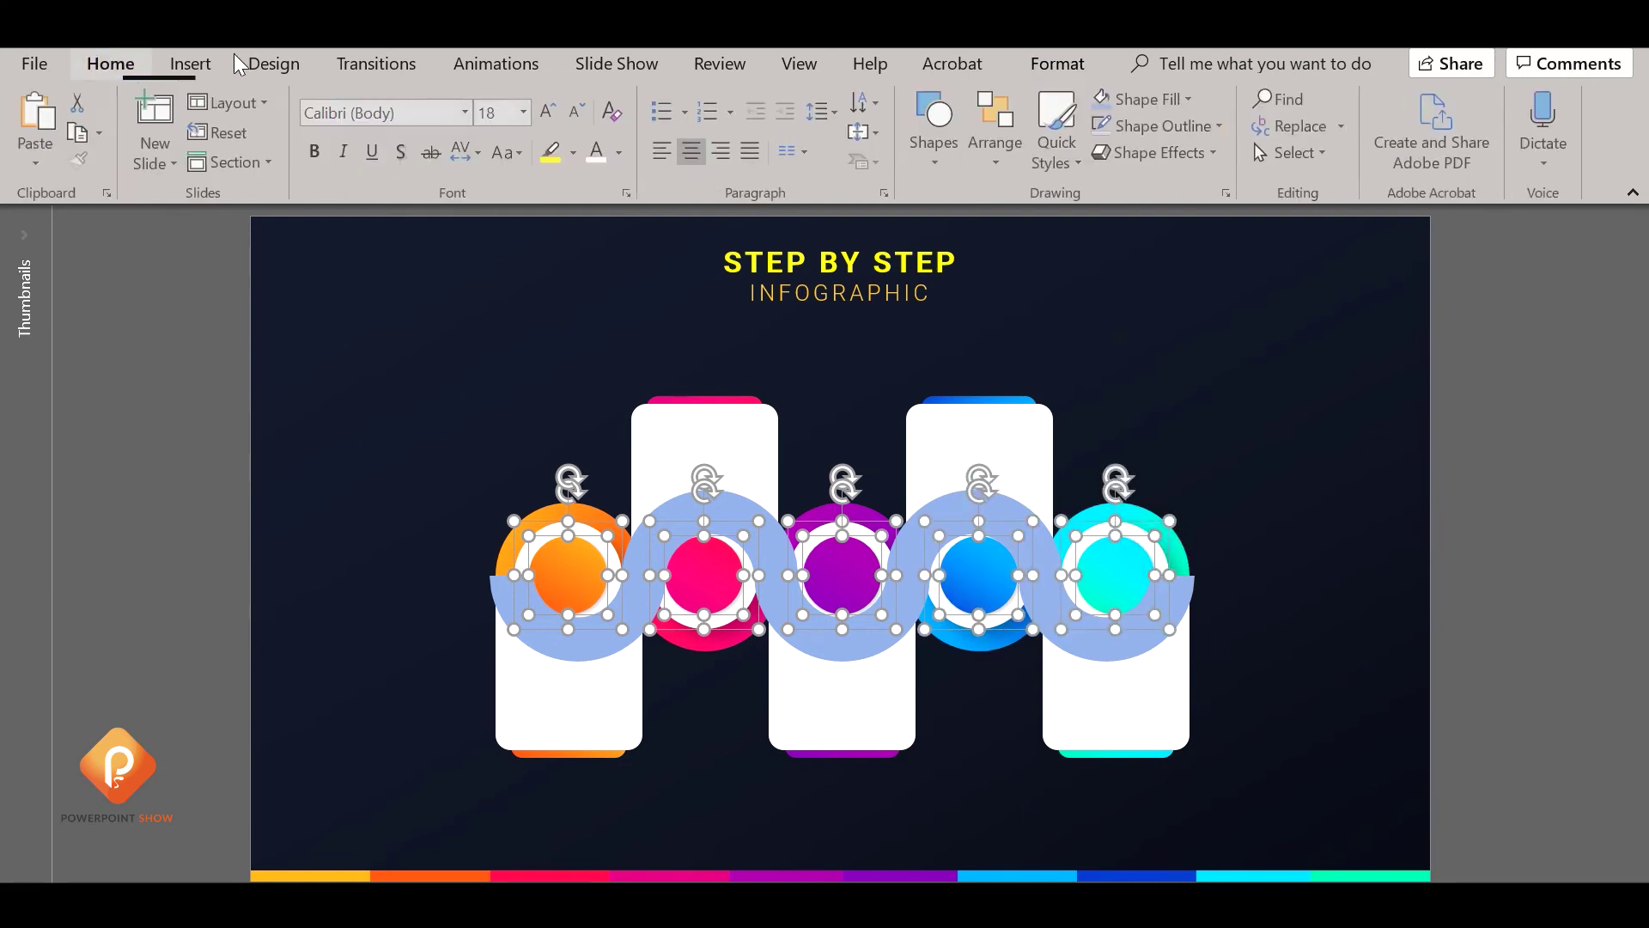
click(997, 129)
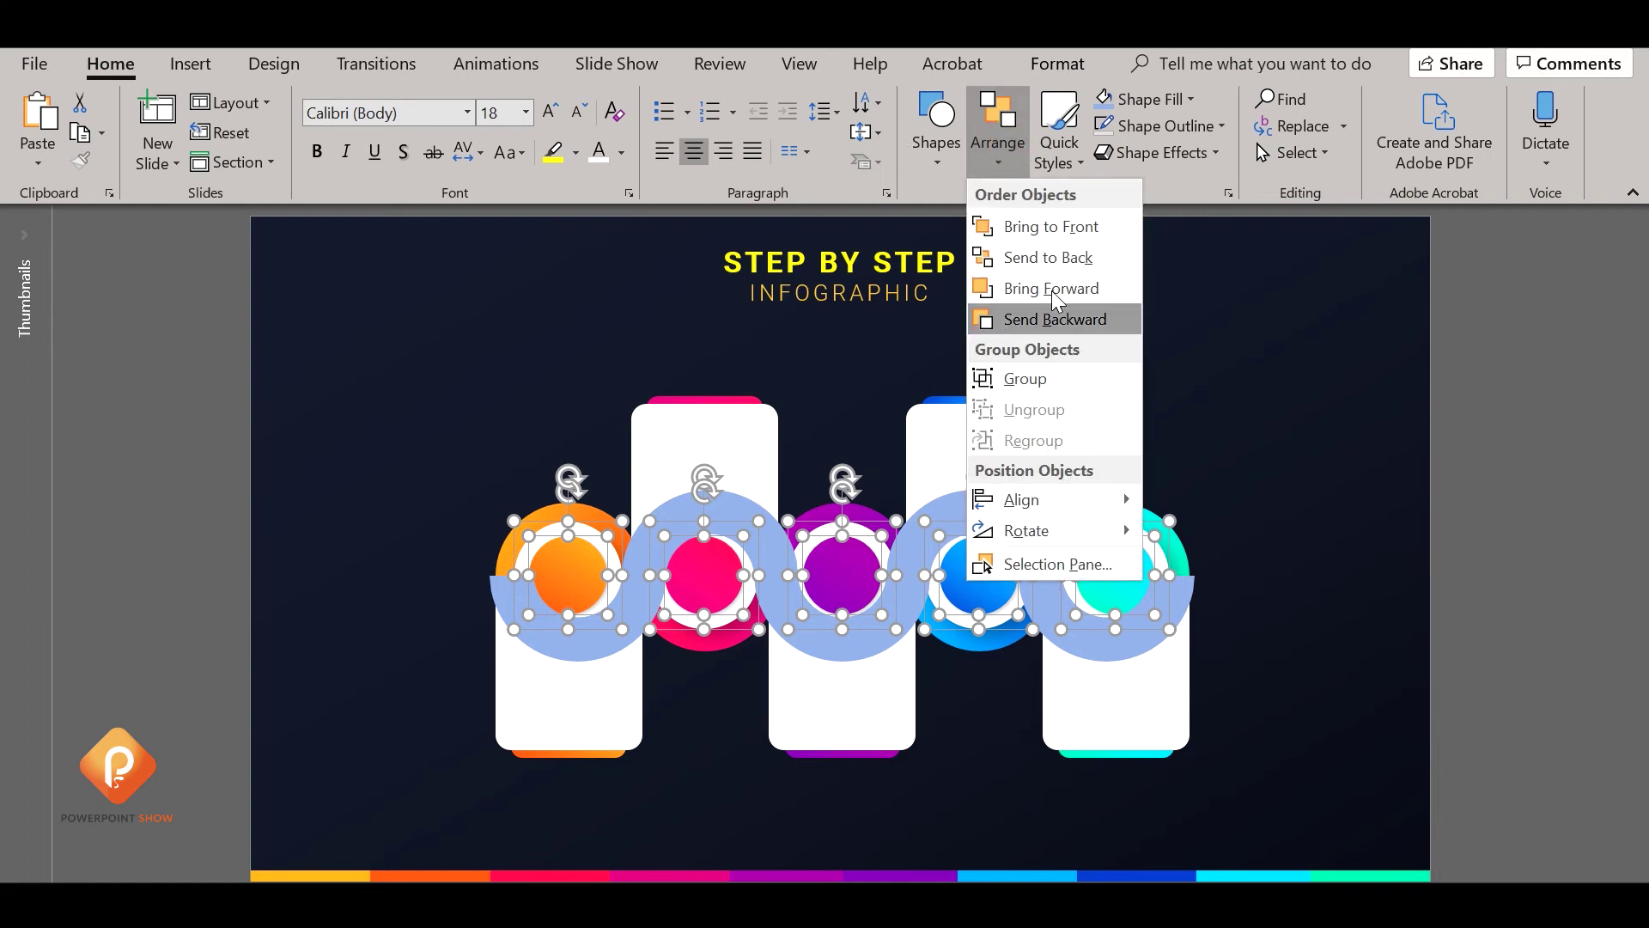
click(1051, 226)
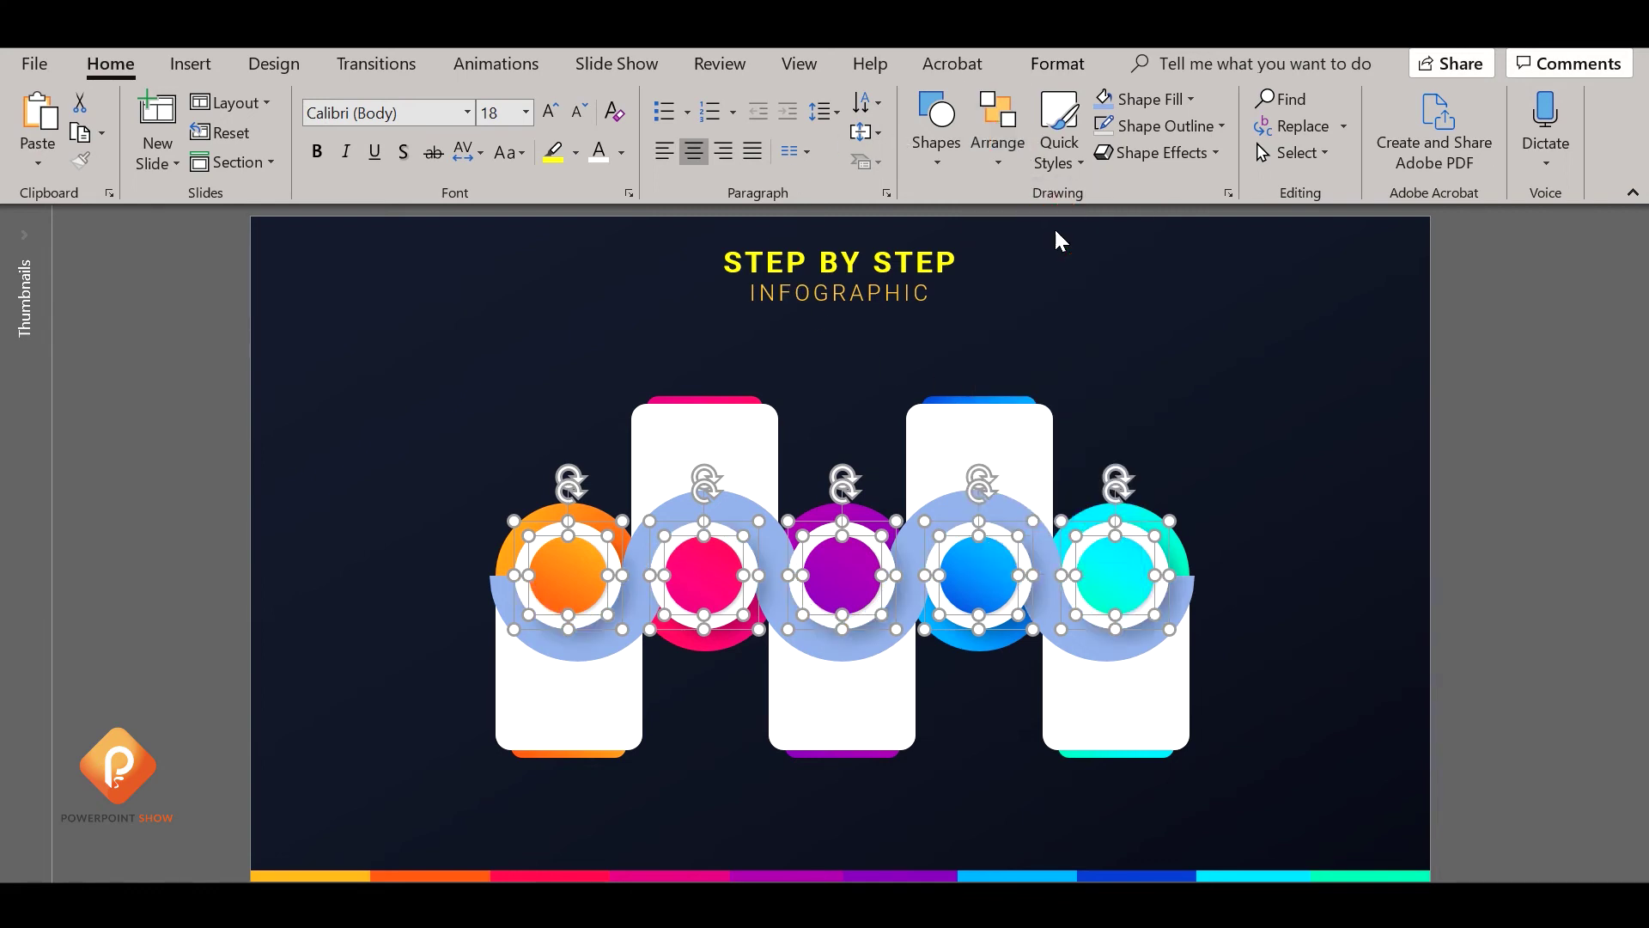
click(1539, 473)
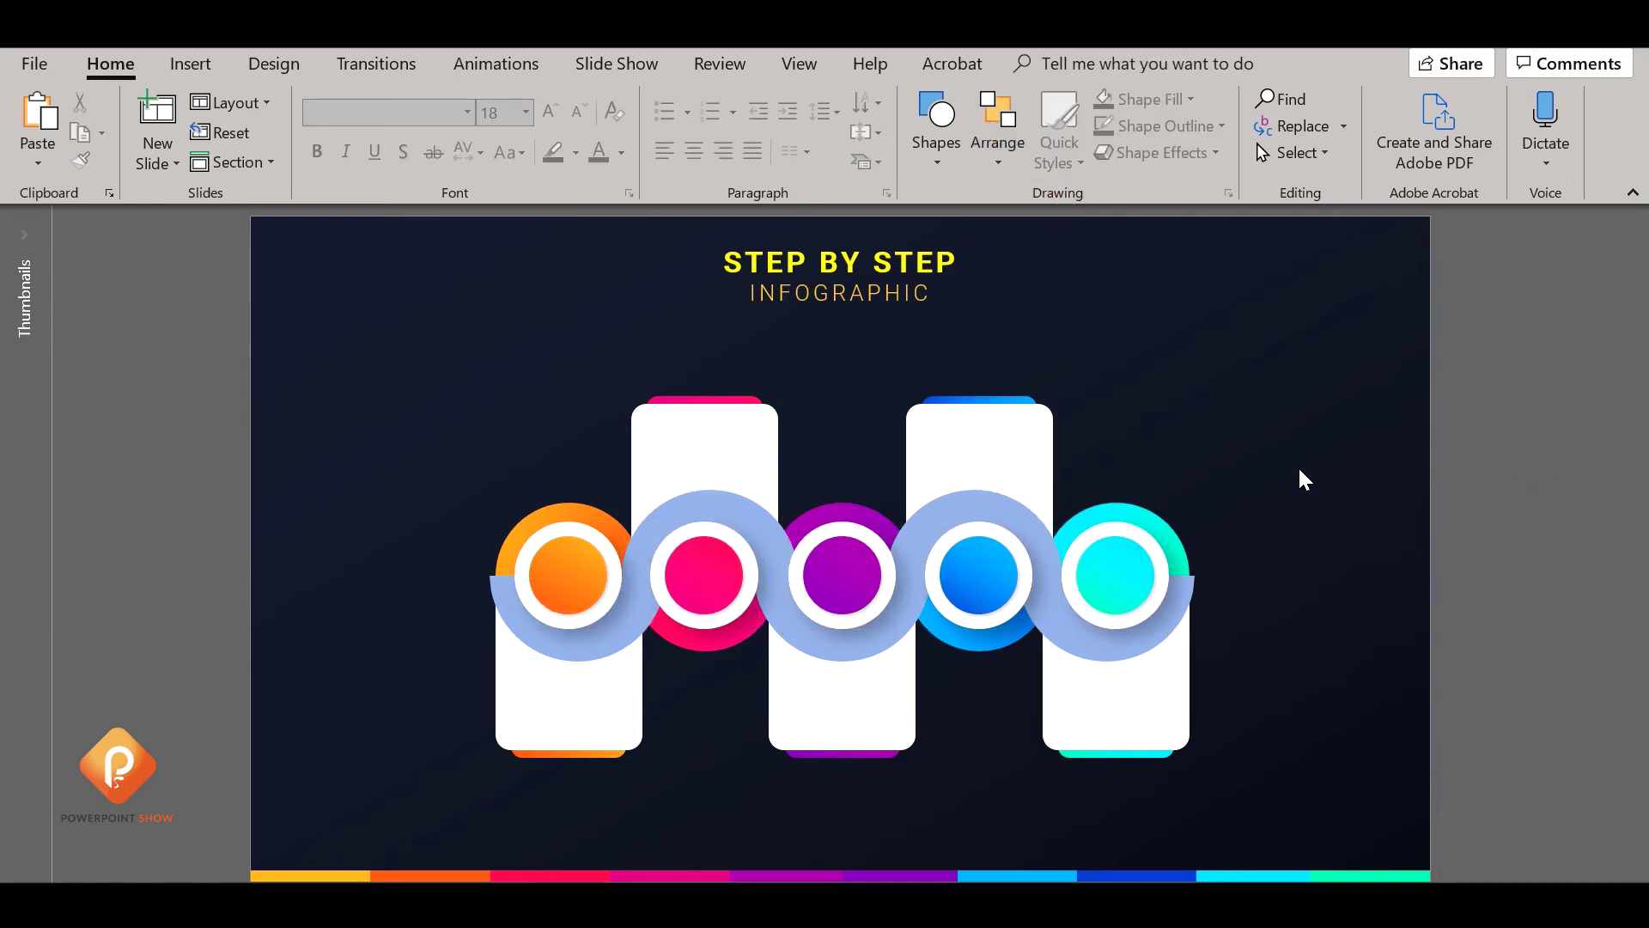
Slightly resize and nudge the wave into place over the circles
click(743, 513)
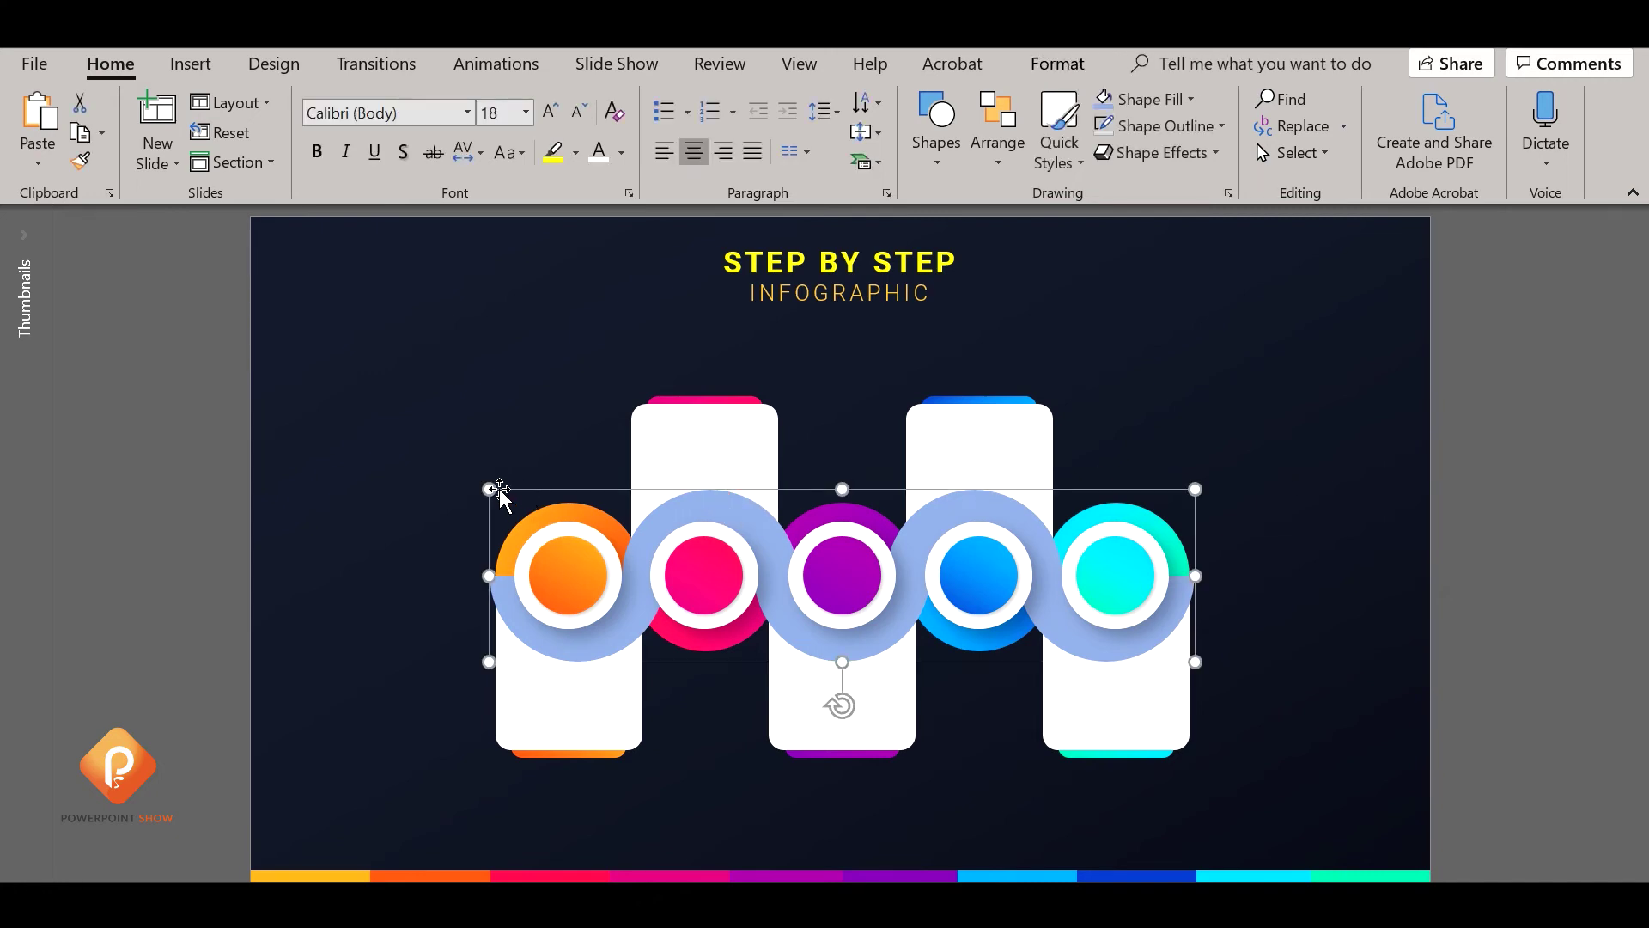
drag(490, 482, 480, 487)
drag(734, 519, 736, 521)
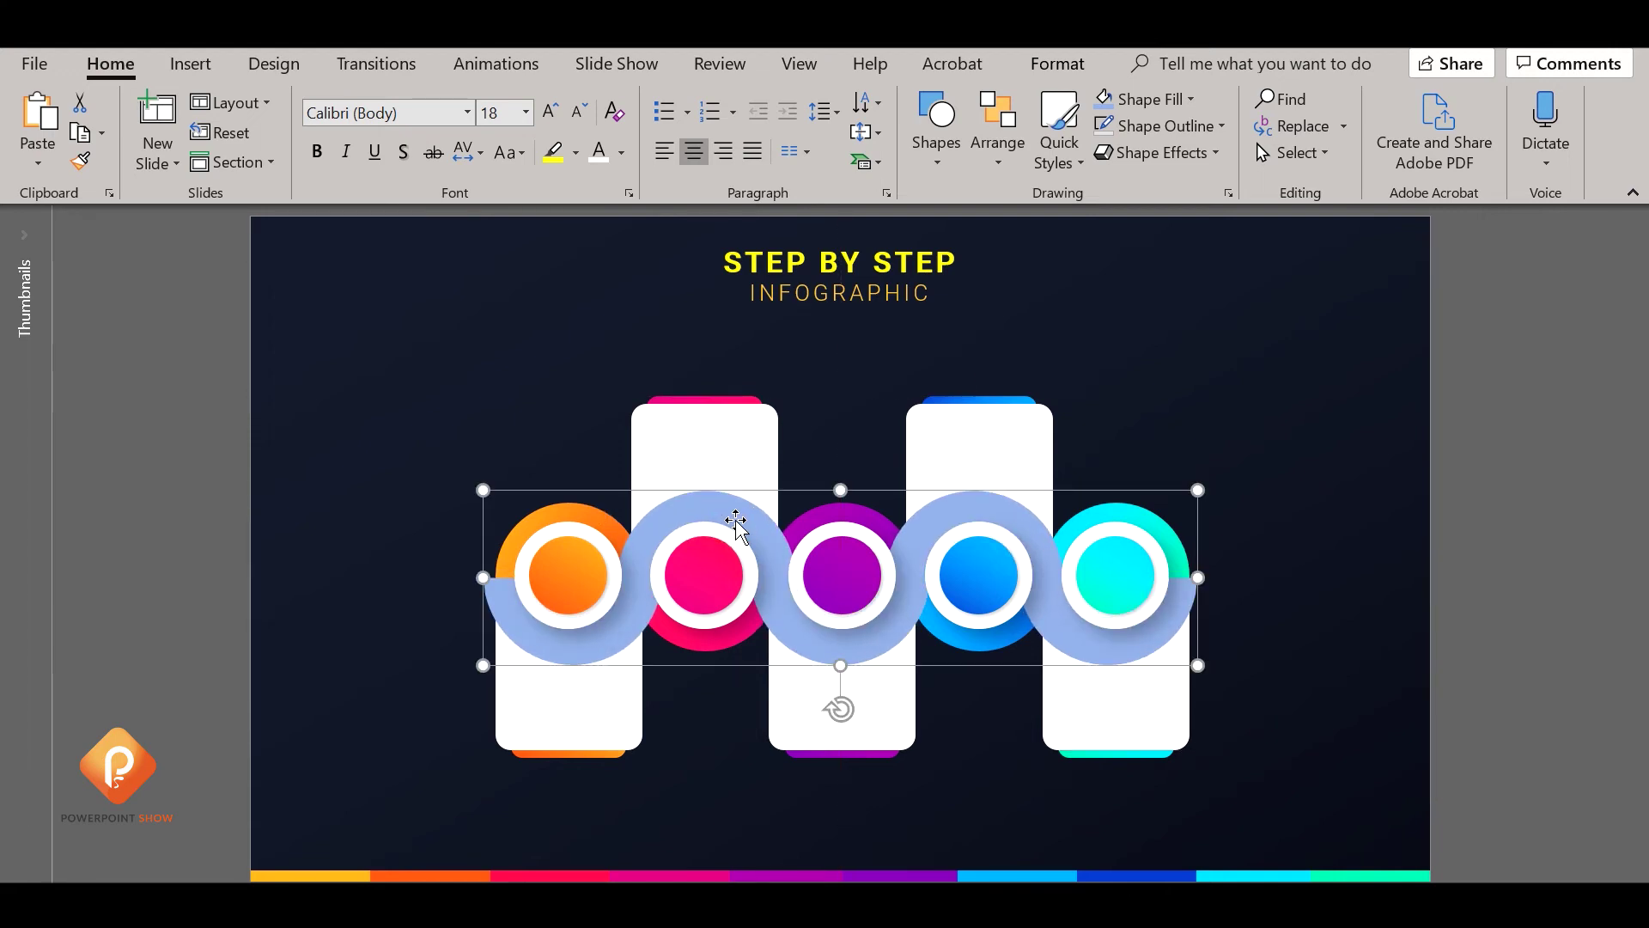
click(1459, 540)
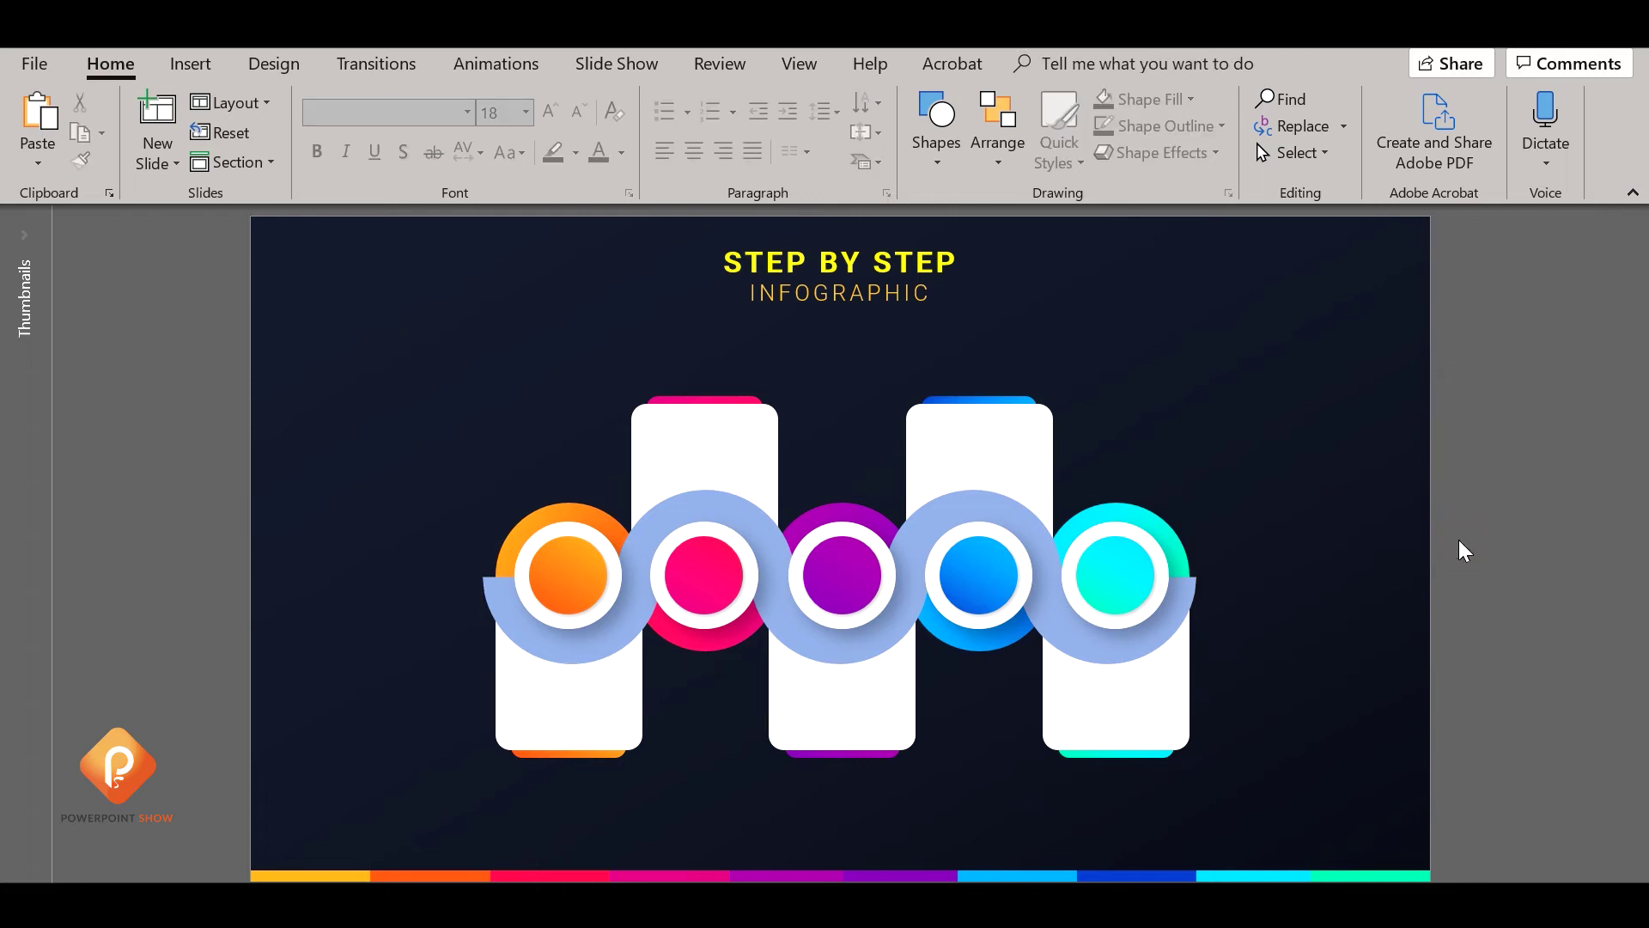
Fill the wave with the dark background colour using the eyedropper
click(996, 519)
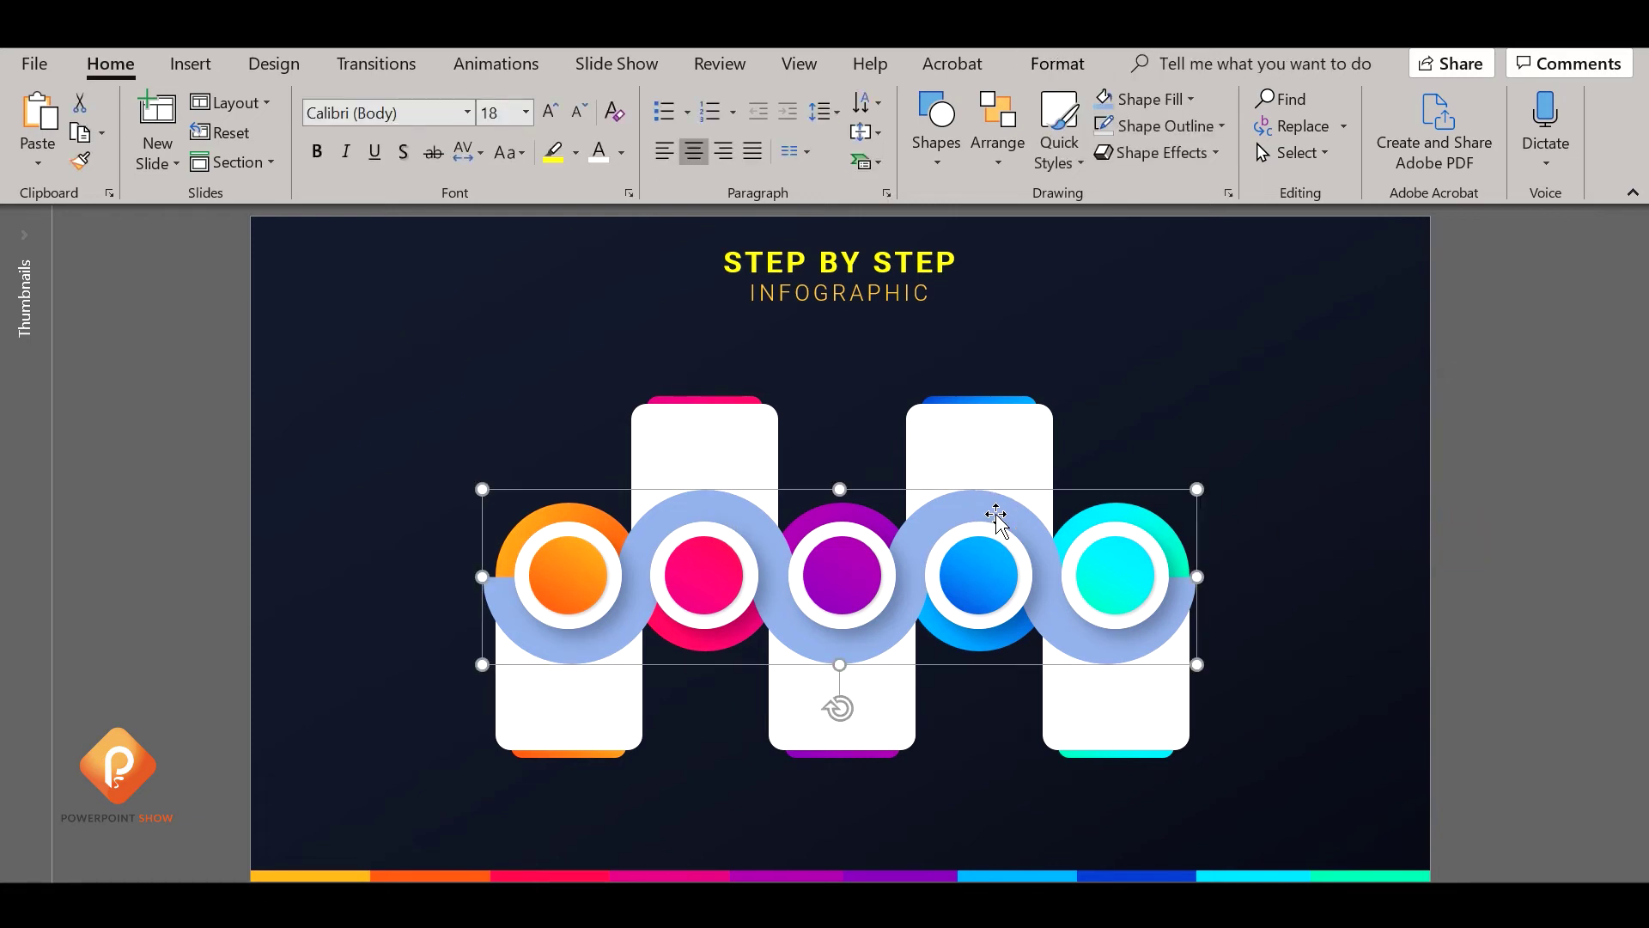
click(1148, 99)
click(1155, 428)
click(477, 379)
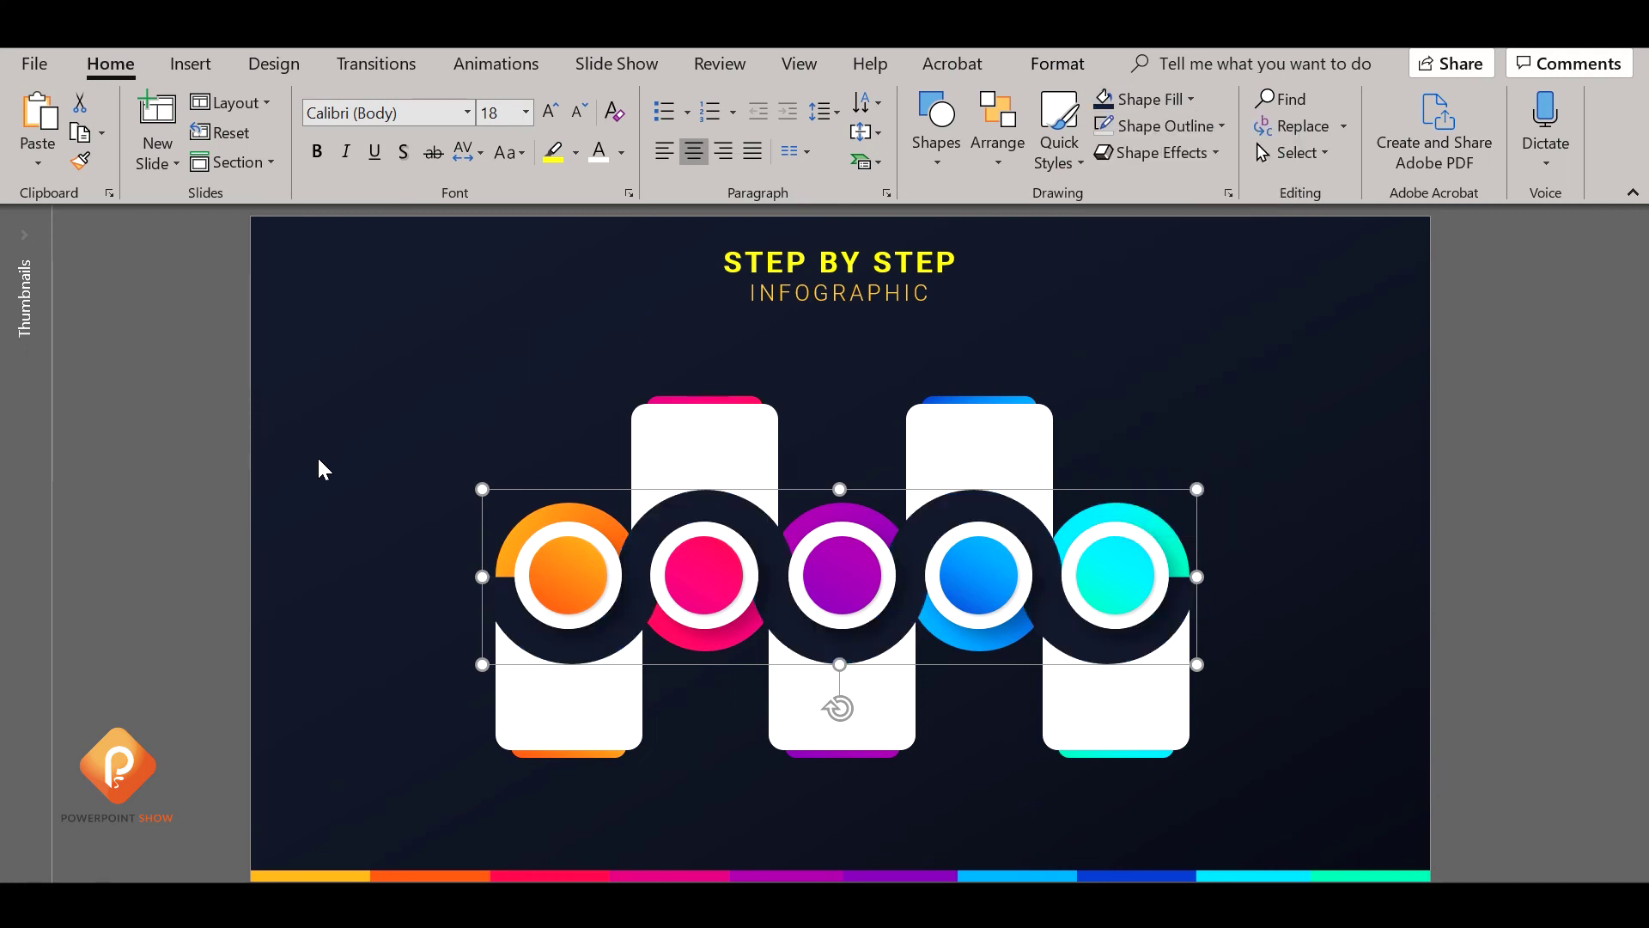
click(198, 467)
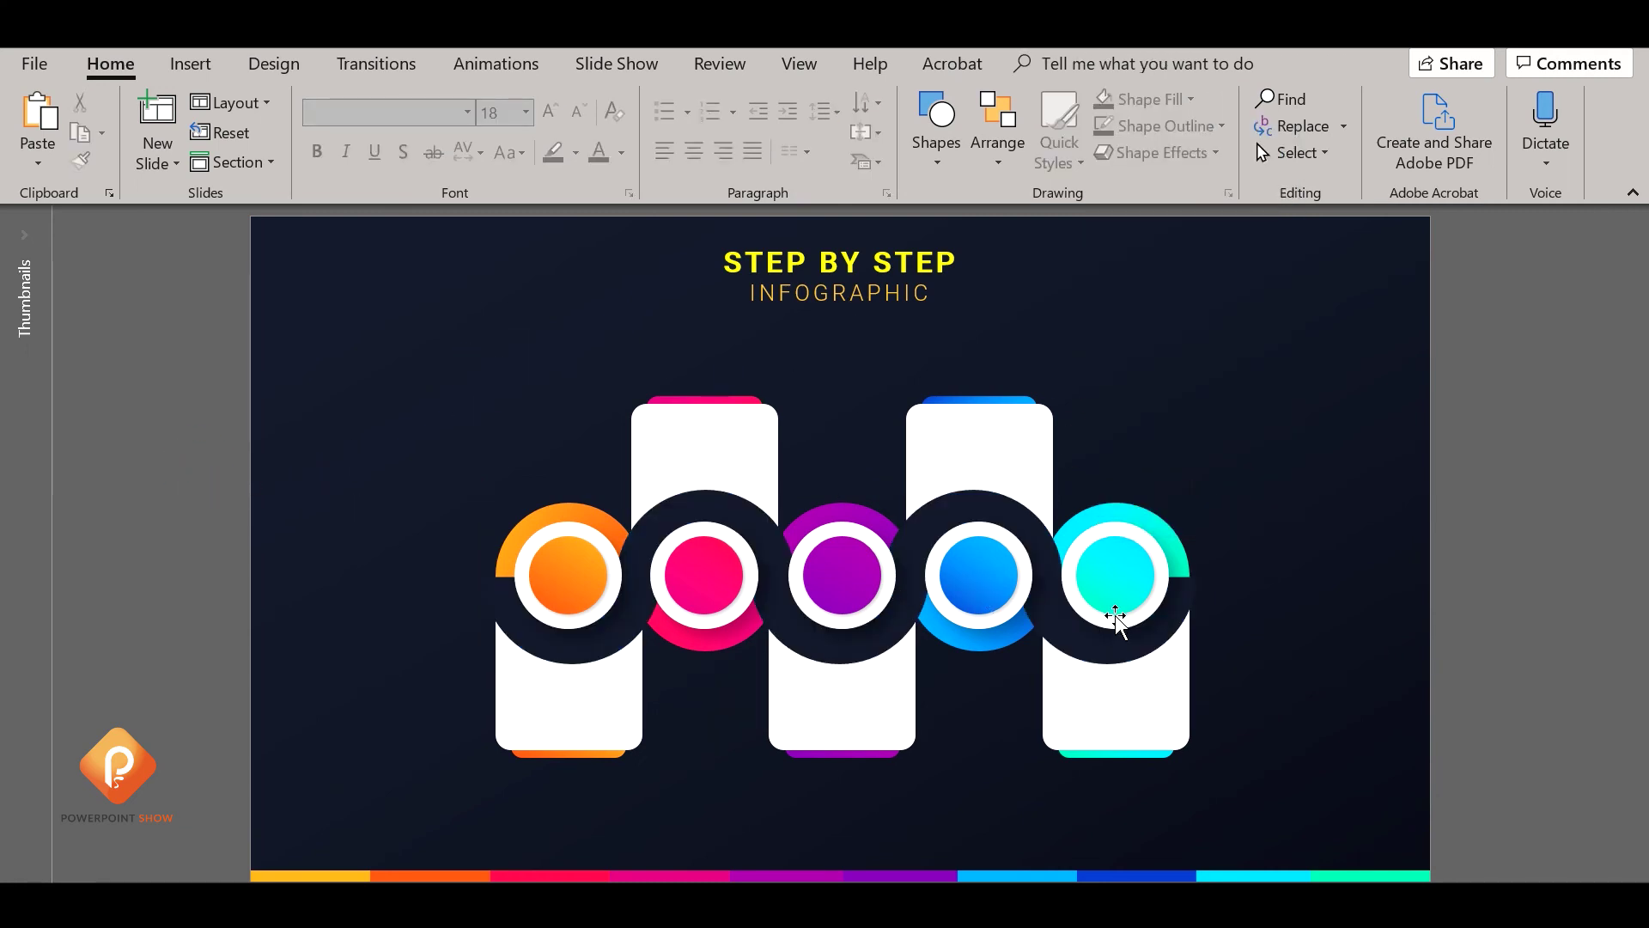
click(1114, 648)
click(1113, 661)
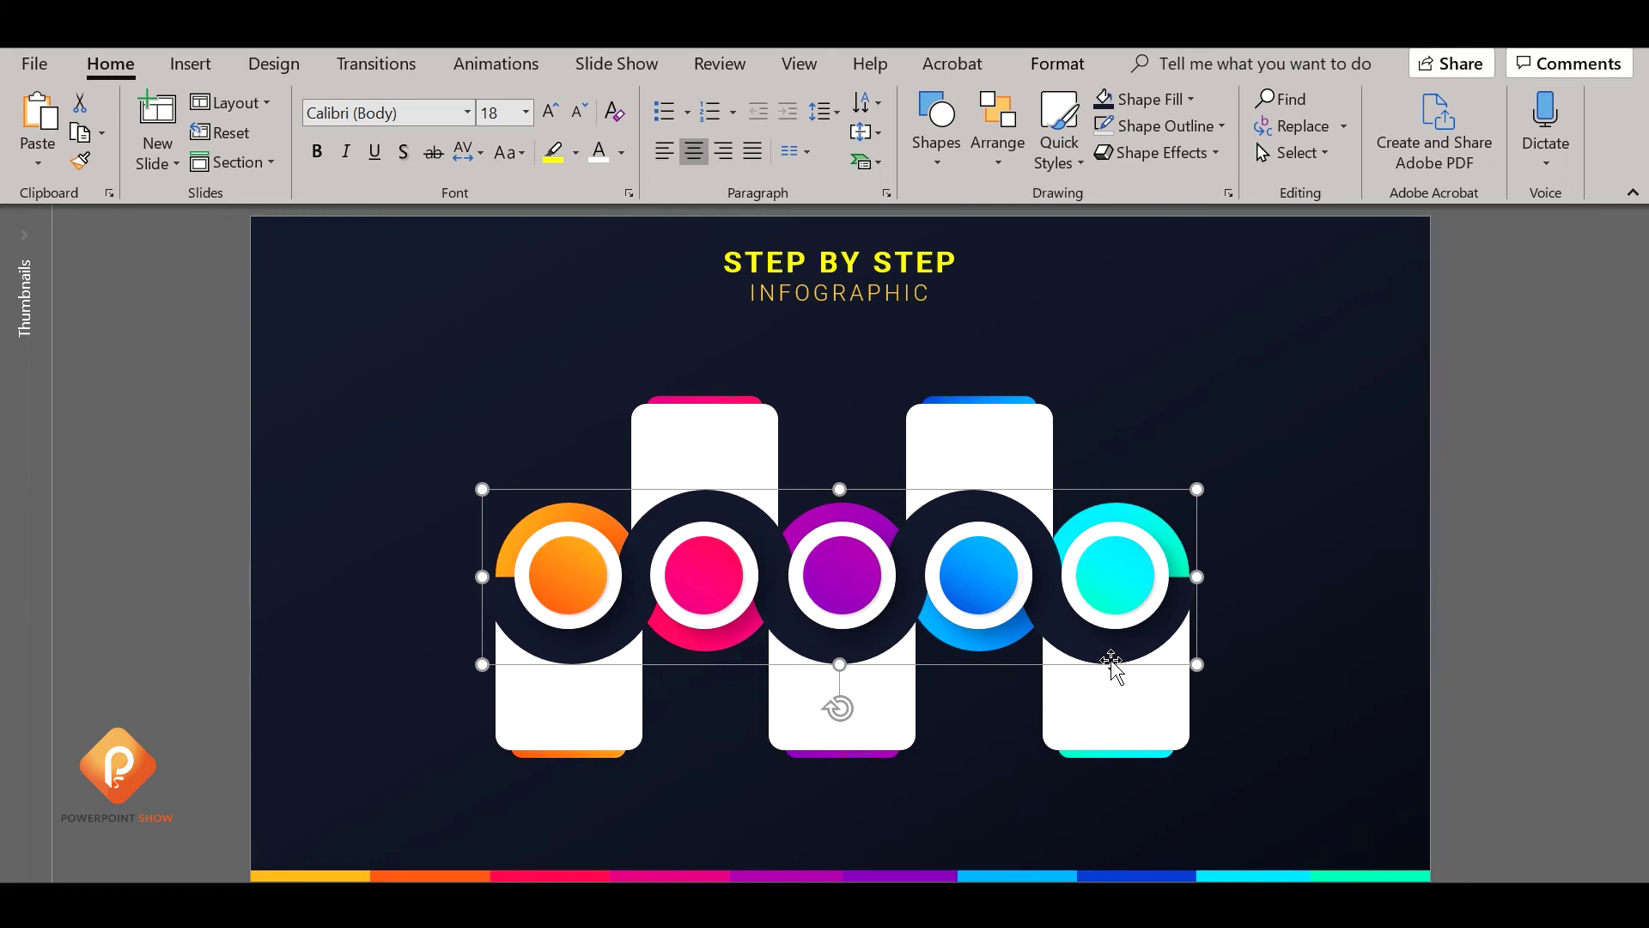
click(321, 479)
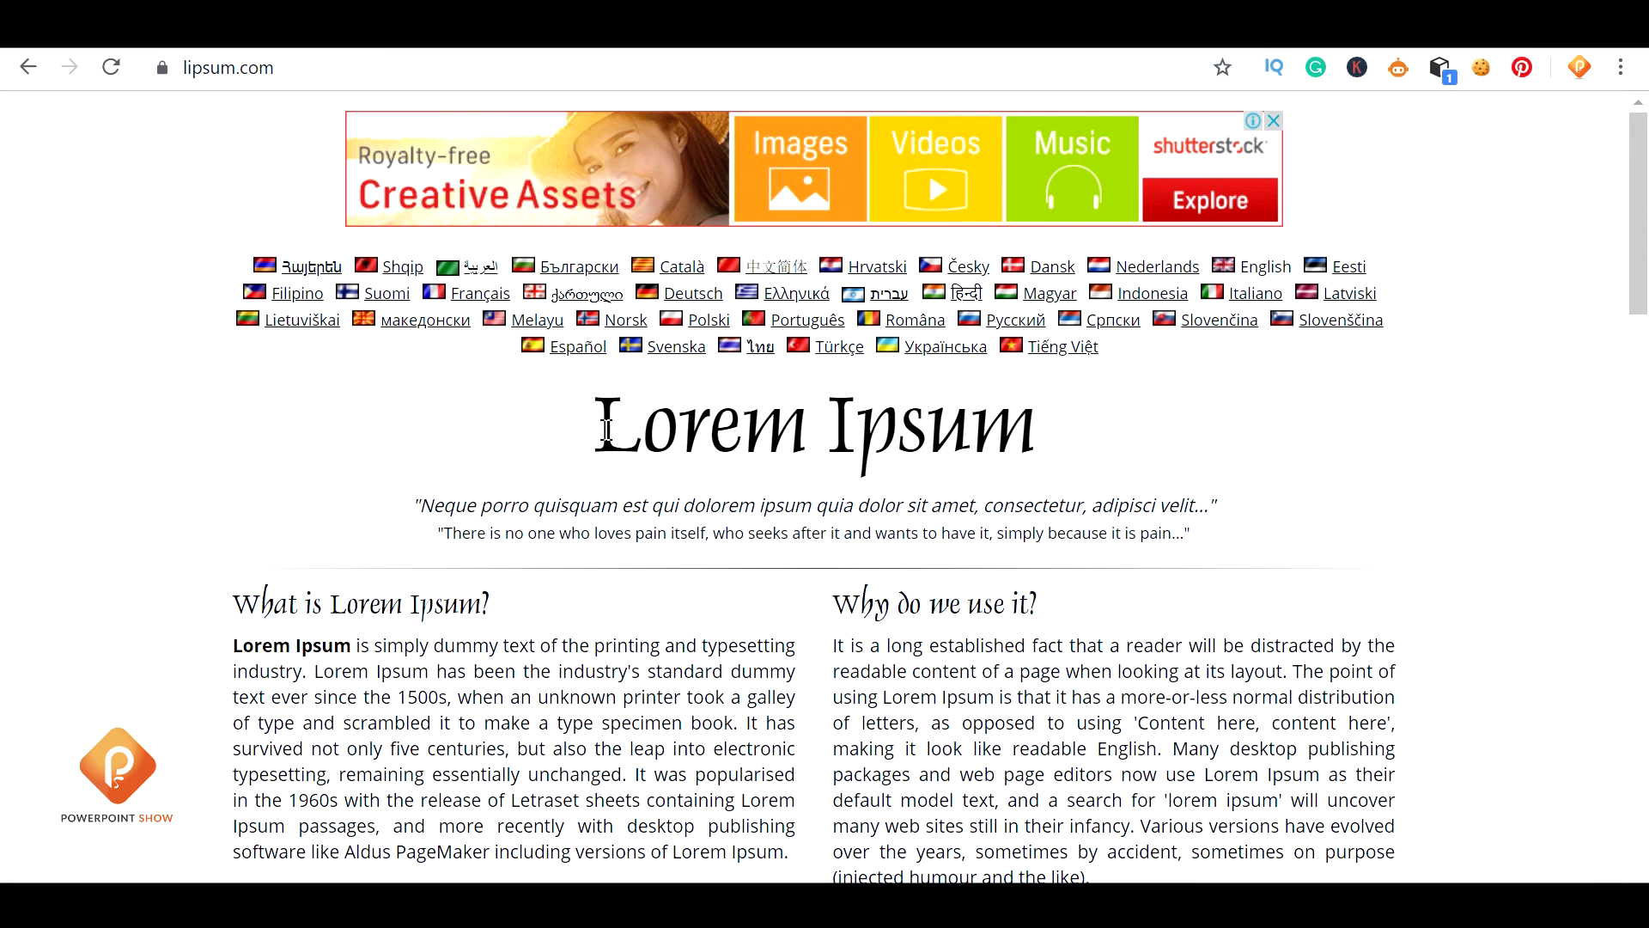
Copy the 'Lorem Ipsum' heading from lipsum.com and paste it onto the slide
drag(605, 427, 1046, 443)
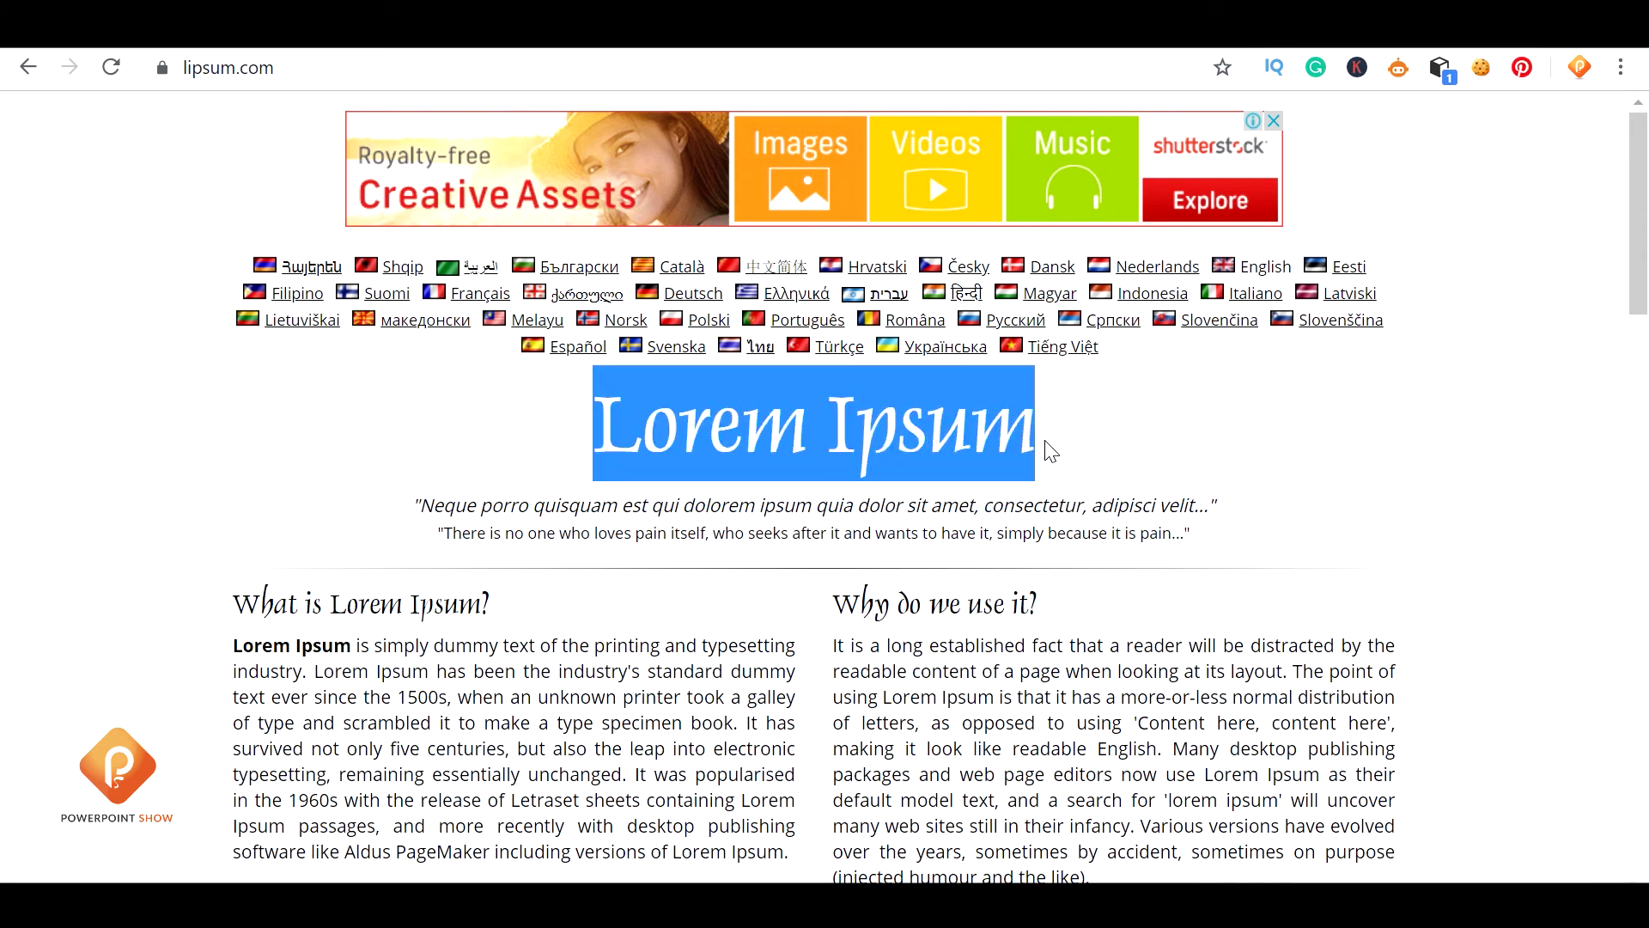
key(alt+Tab)
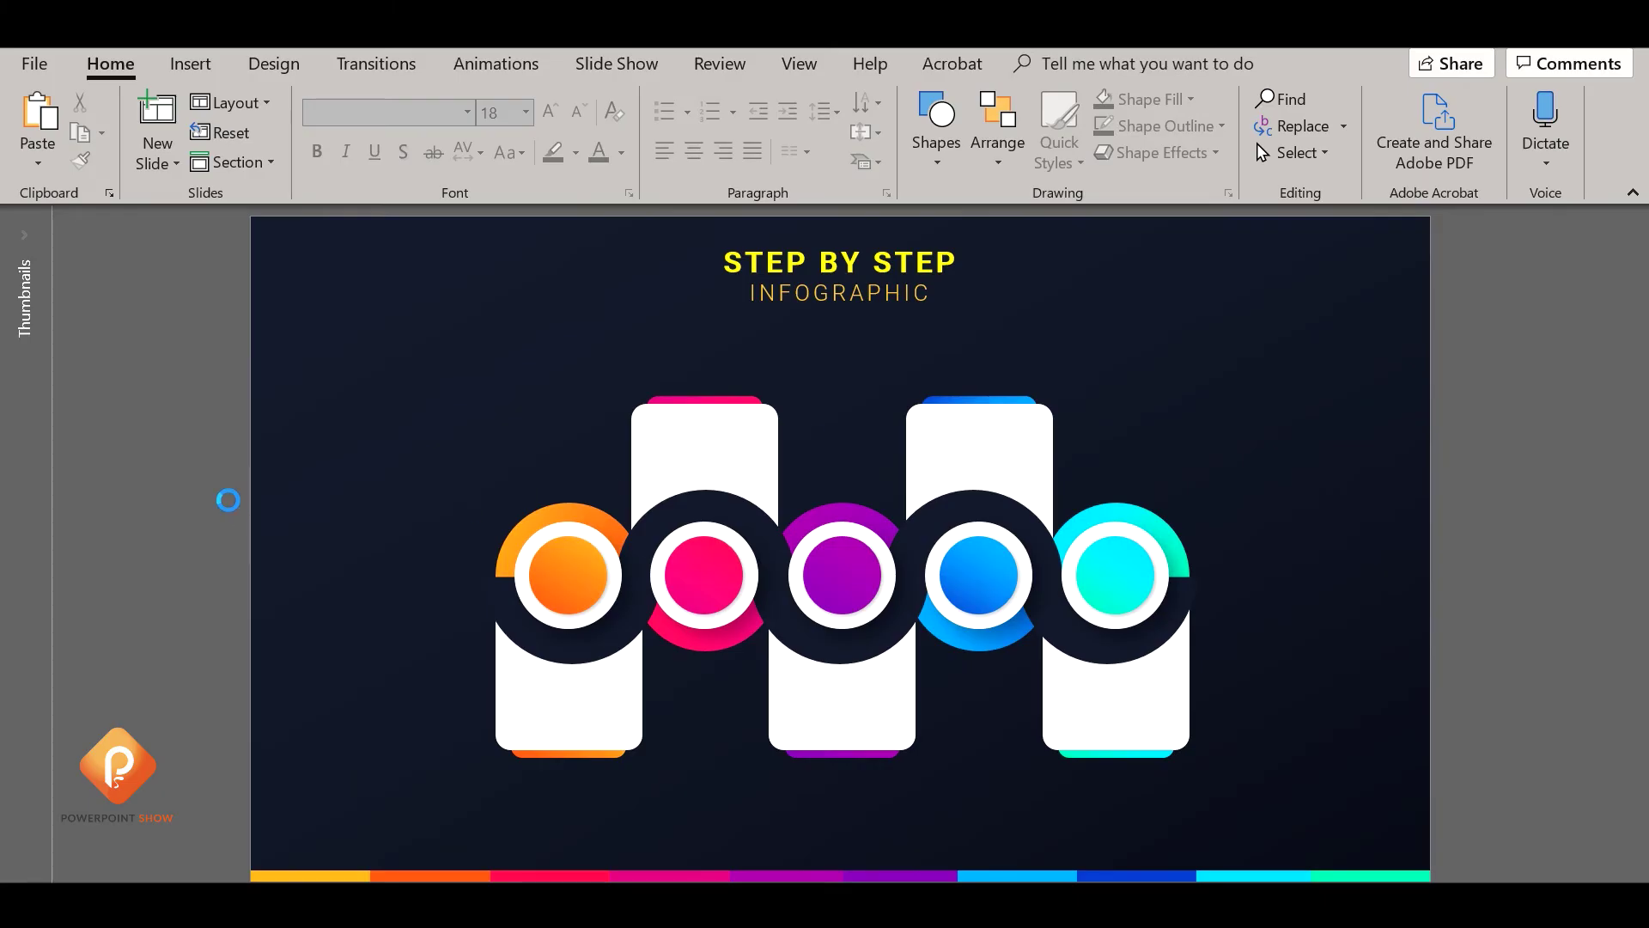
key(ctrl+v)
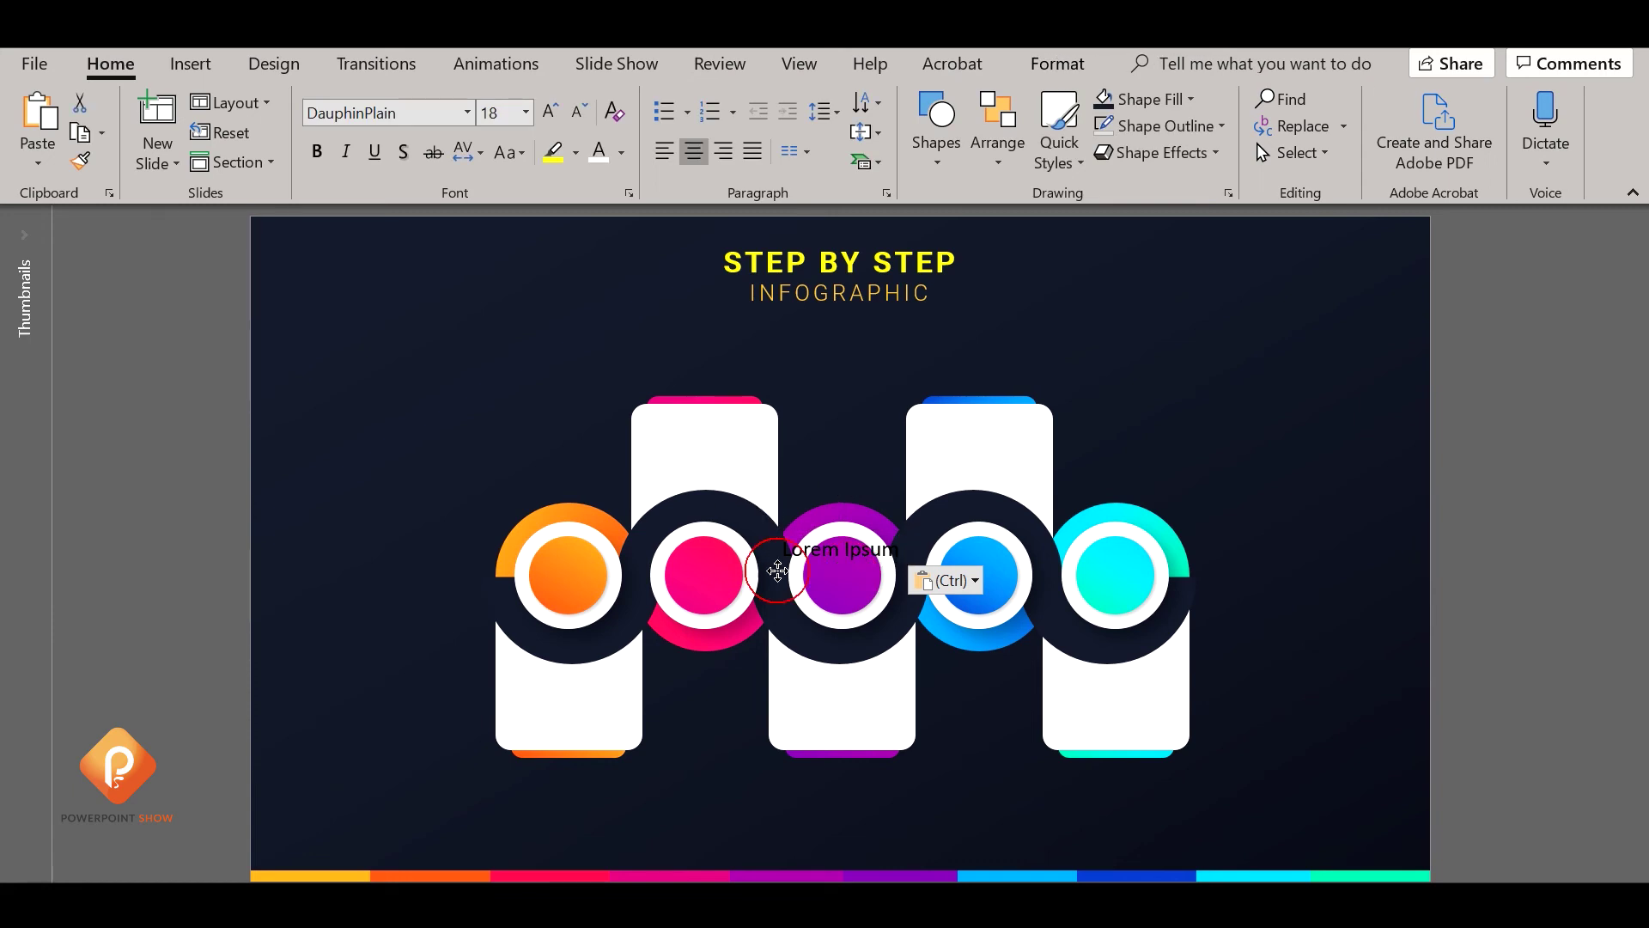
Place the text box on the orange circle as 'STEP 01' in bold Open Sans, size 14
drag(867, 565, 609, 580)
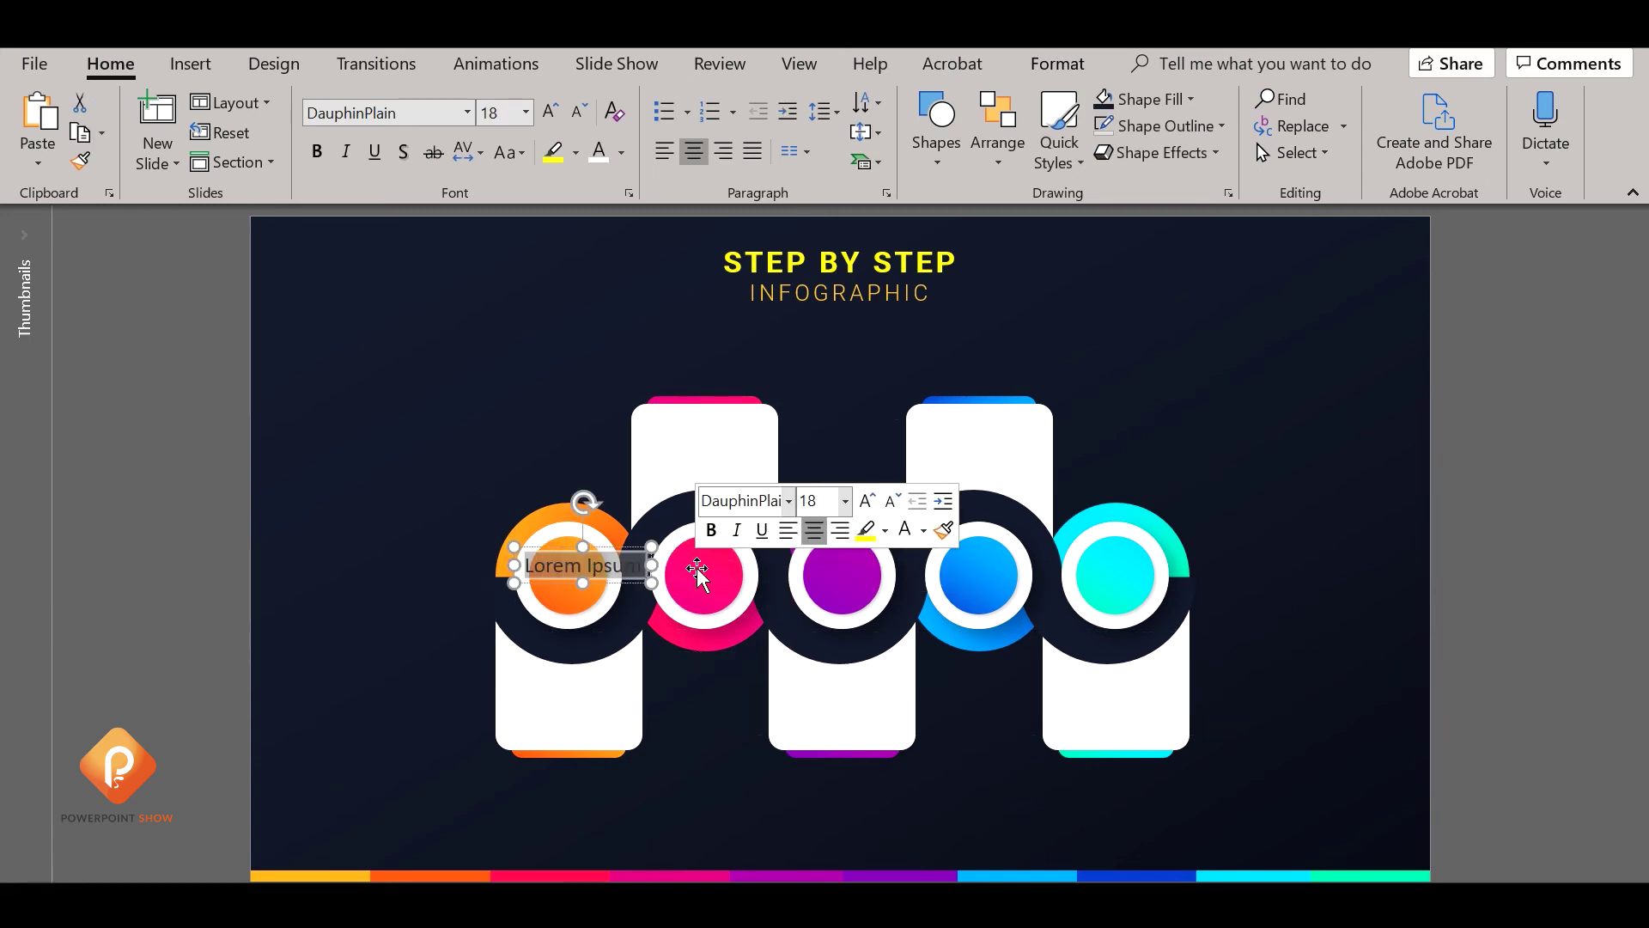
text(STEP)
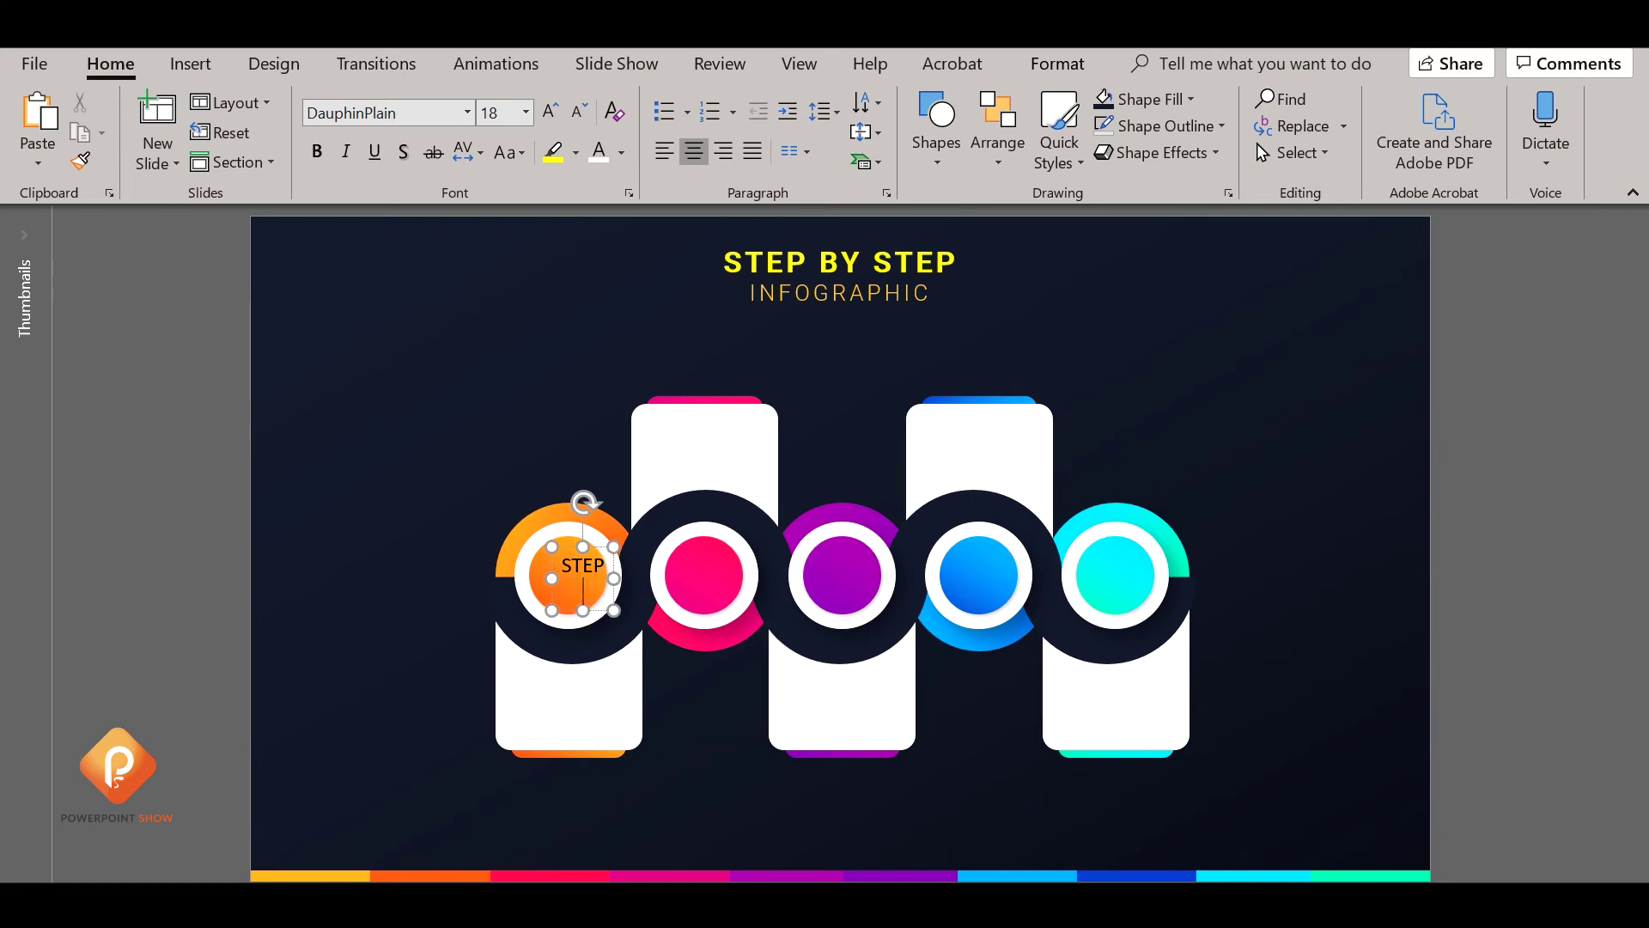
key(ctrl+a)
click(382, 112)
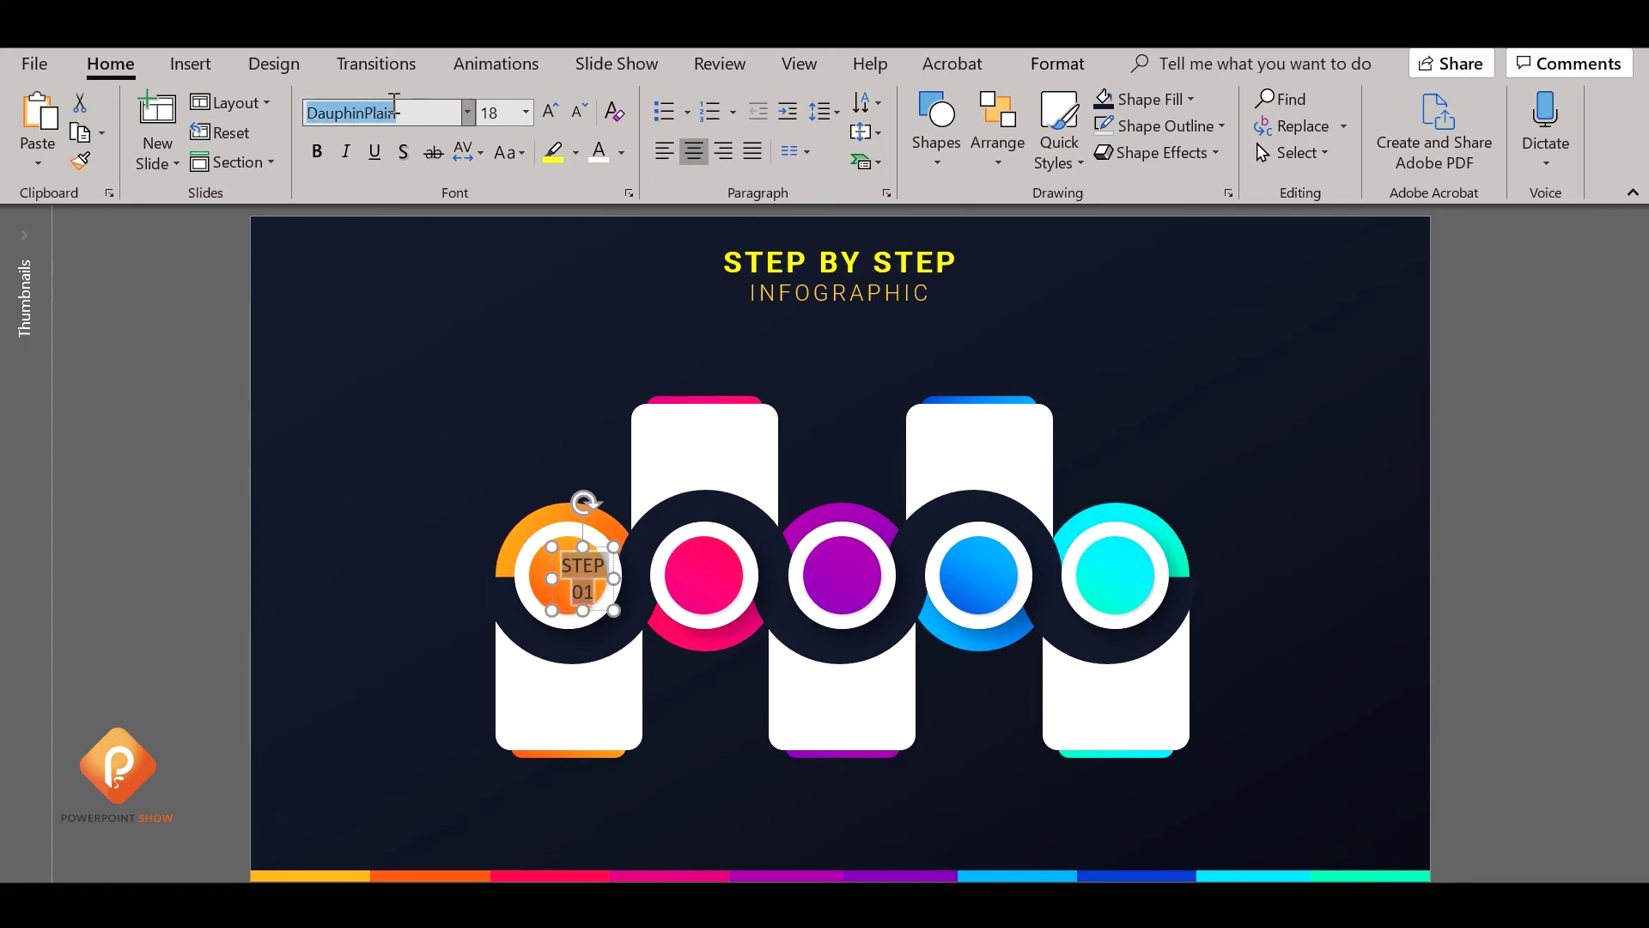
text(Open Sans)
key(Return)
key(ctrl+b)
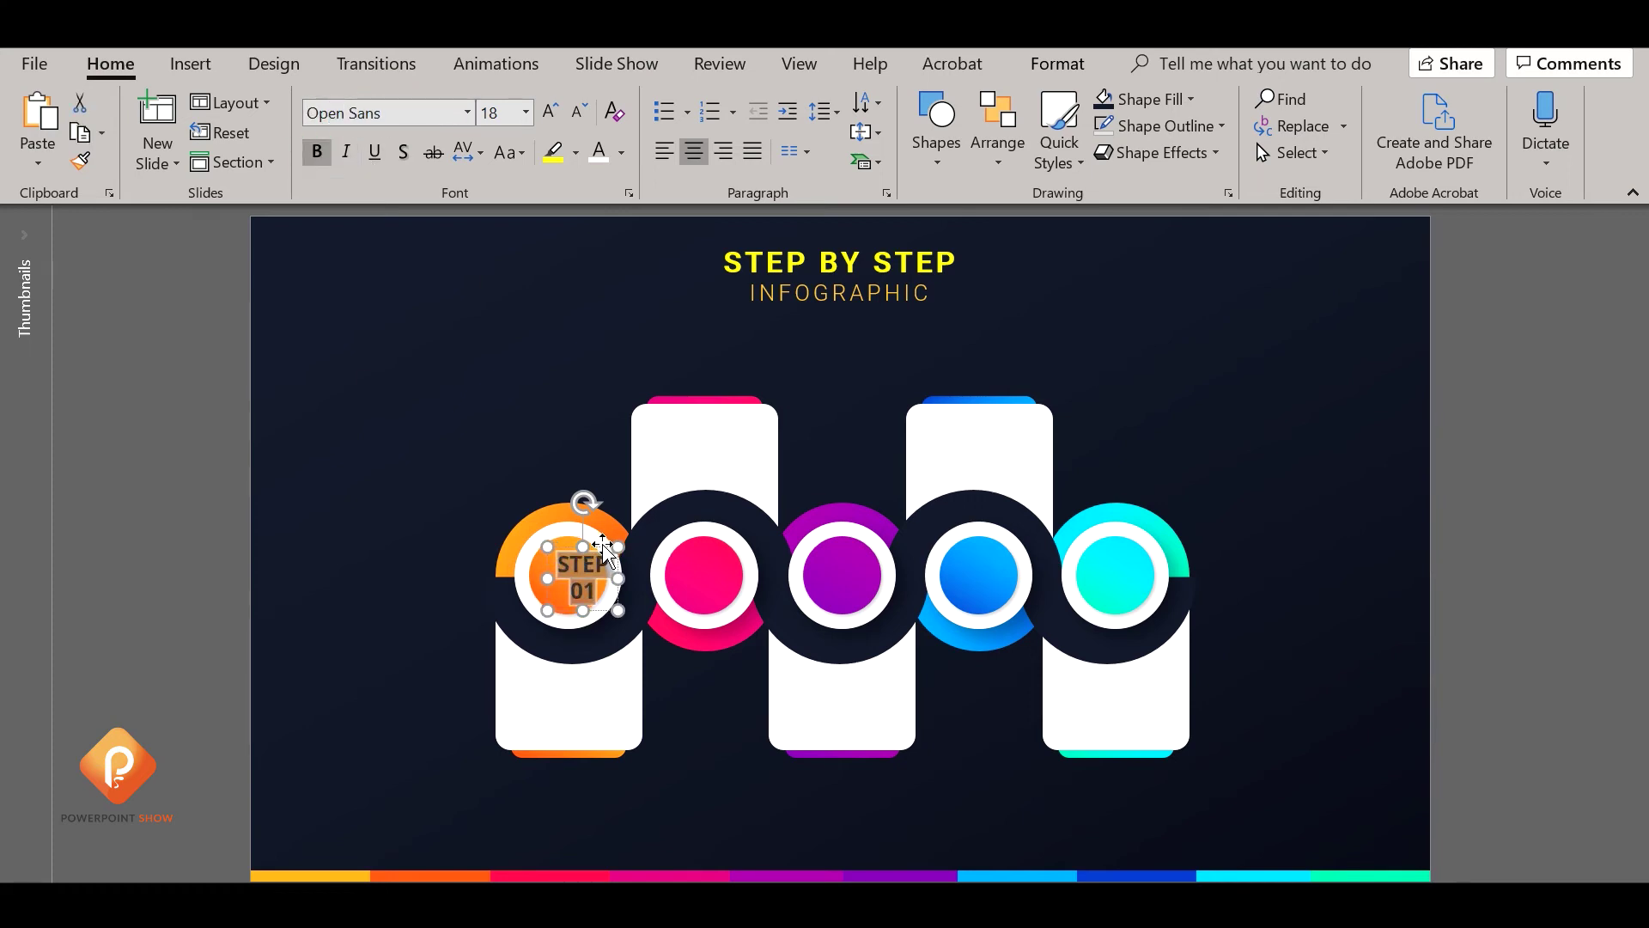
key(ctrl+bracketleft)
key(ctrl+bracketleft)
key(ctrl+bracketleft)
key(ctrl+bracketleft)
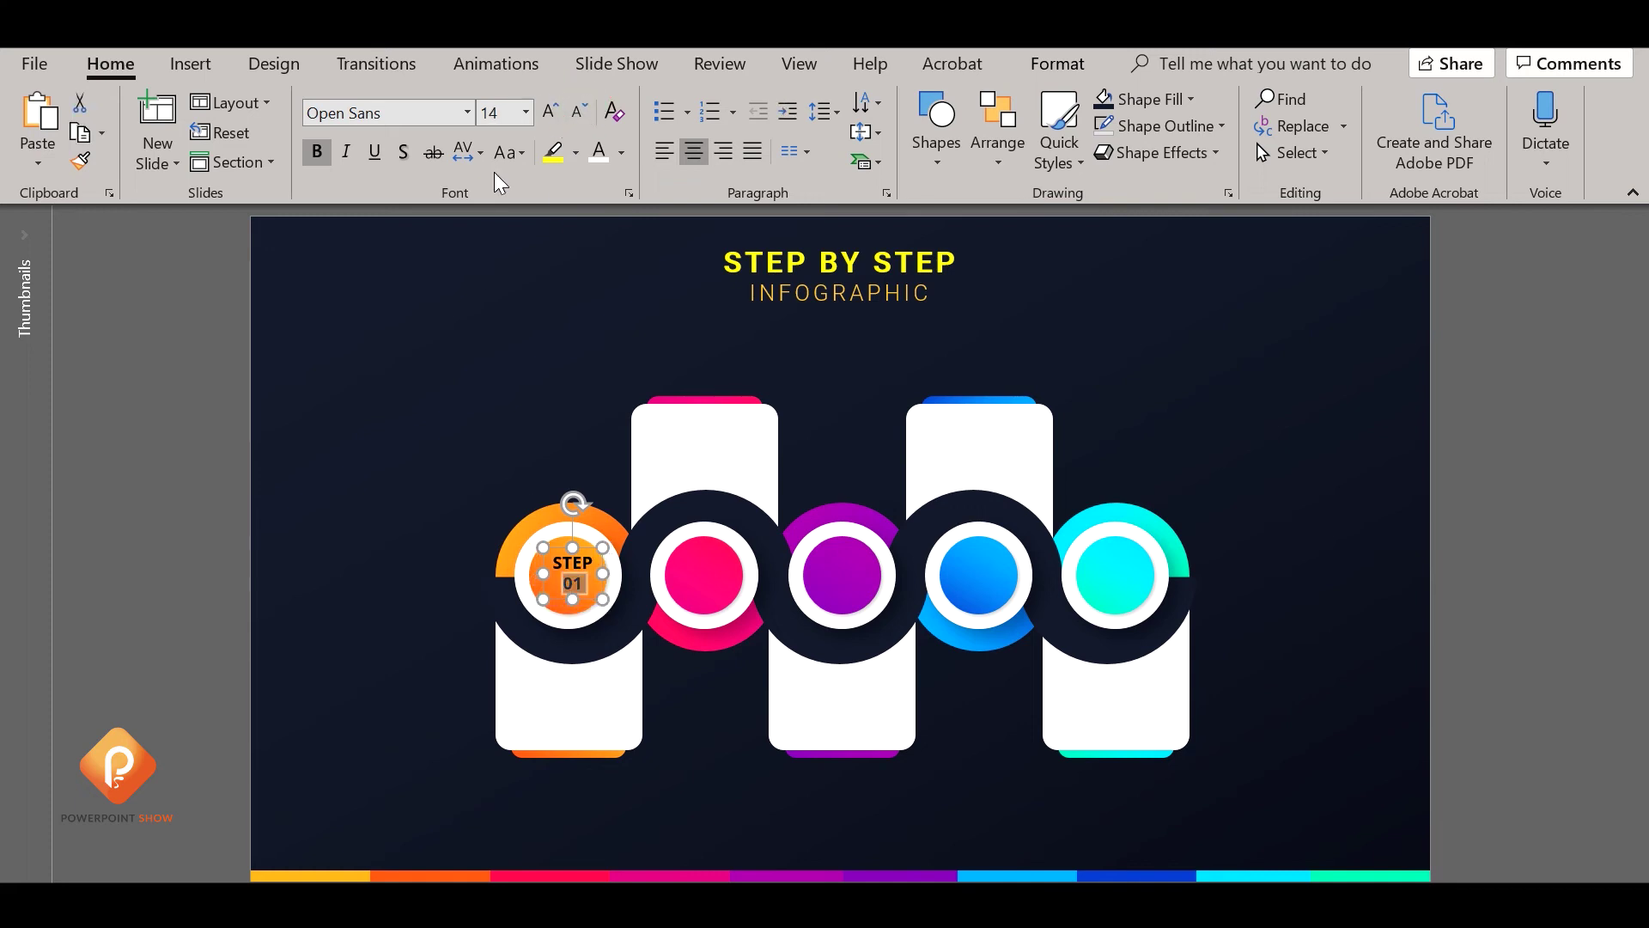
Enlarge the 01 and set the word STEP in Roboto Light
key(ctrl+bracketright)
key(ctrl+bracketright)
key(ctrl+bracketright)
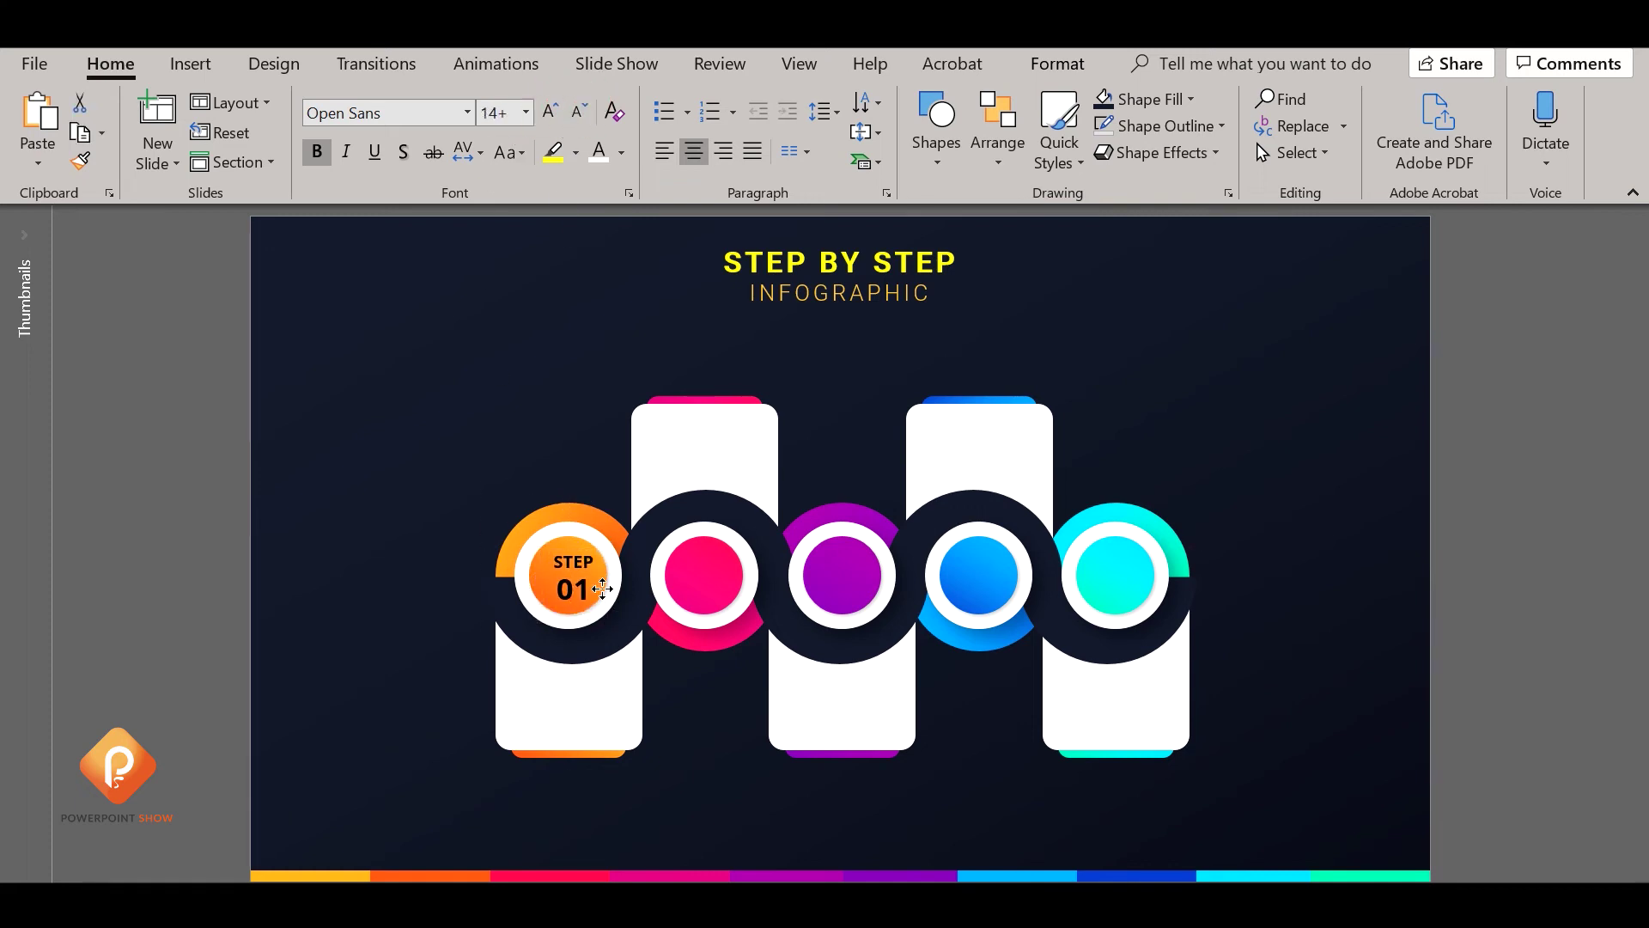
click(602, 588)
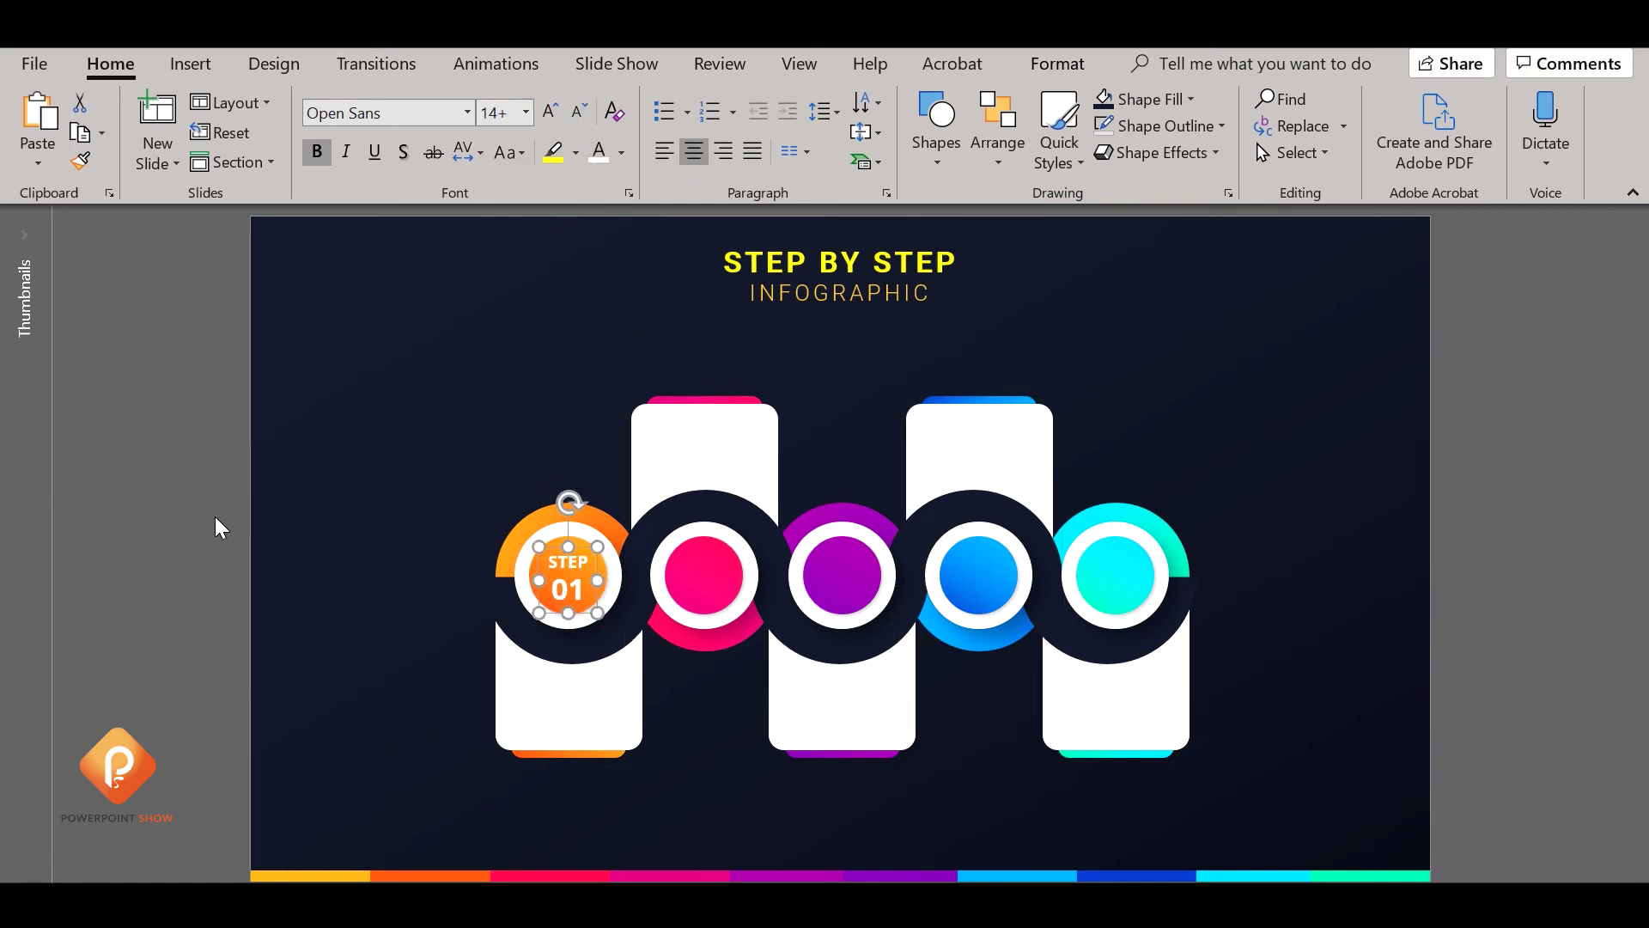
key(ctrl+shift+f)
text(Roboto Light)
key(Return)
click(318, 152)
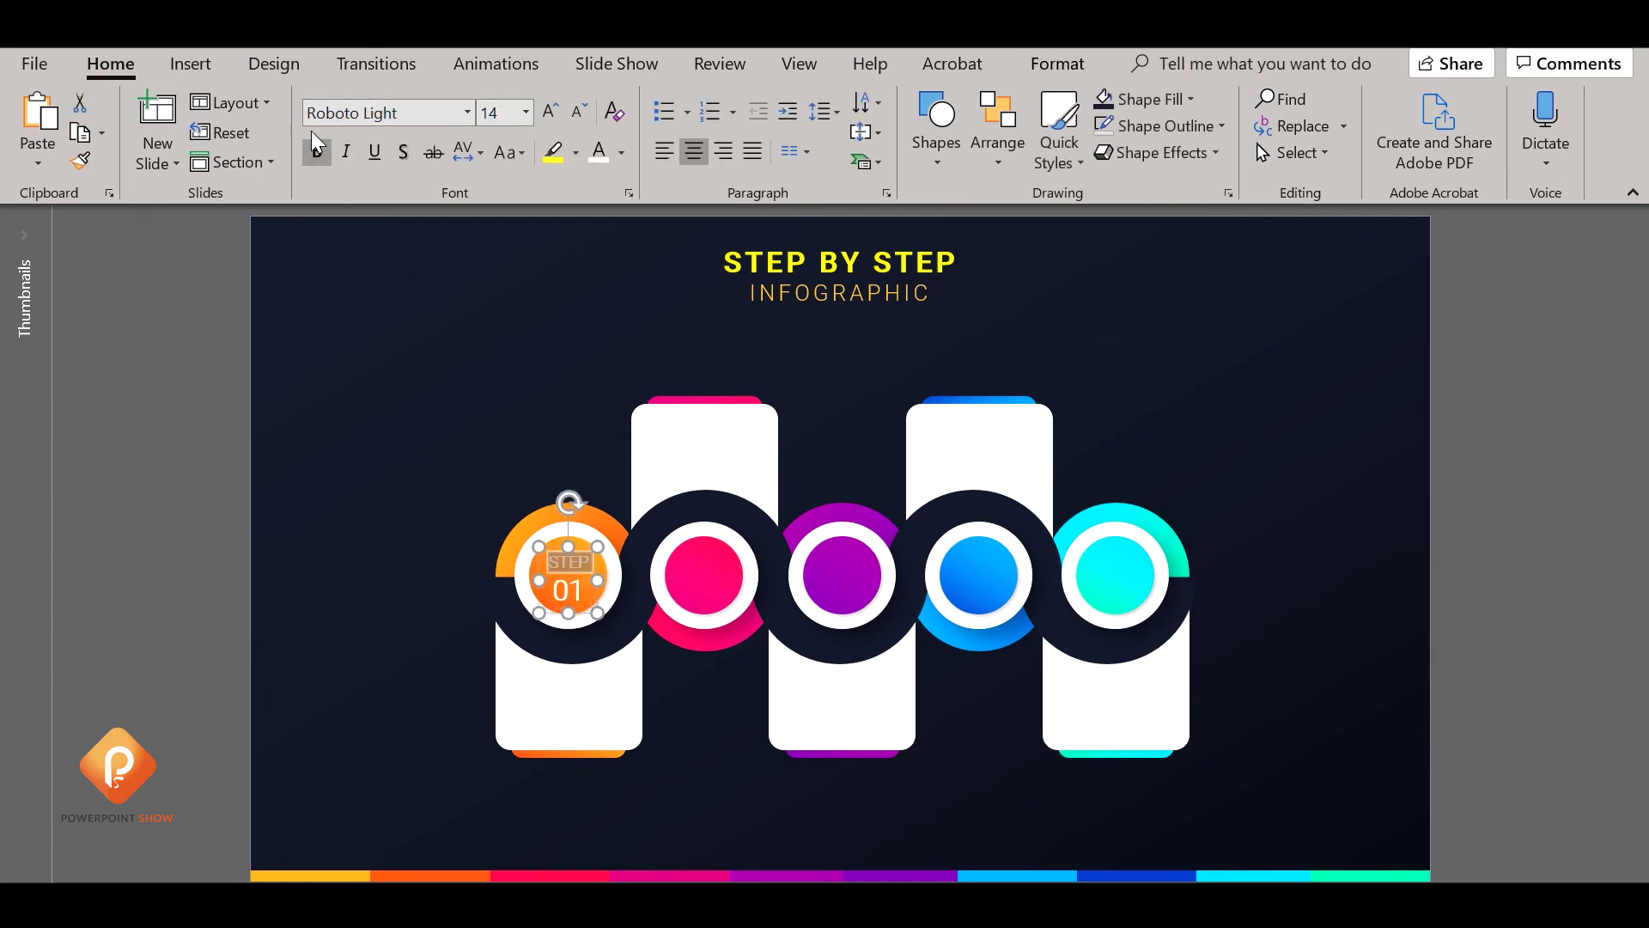
click(444, 455)
Duplicate the STEP 01 label onto the pink circle, aligned with the guides
click(561, 587)
click(585, 573)
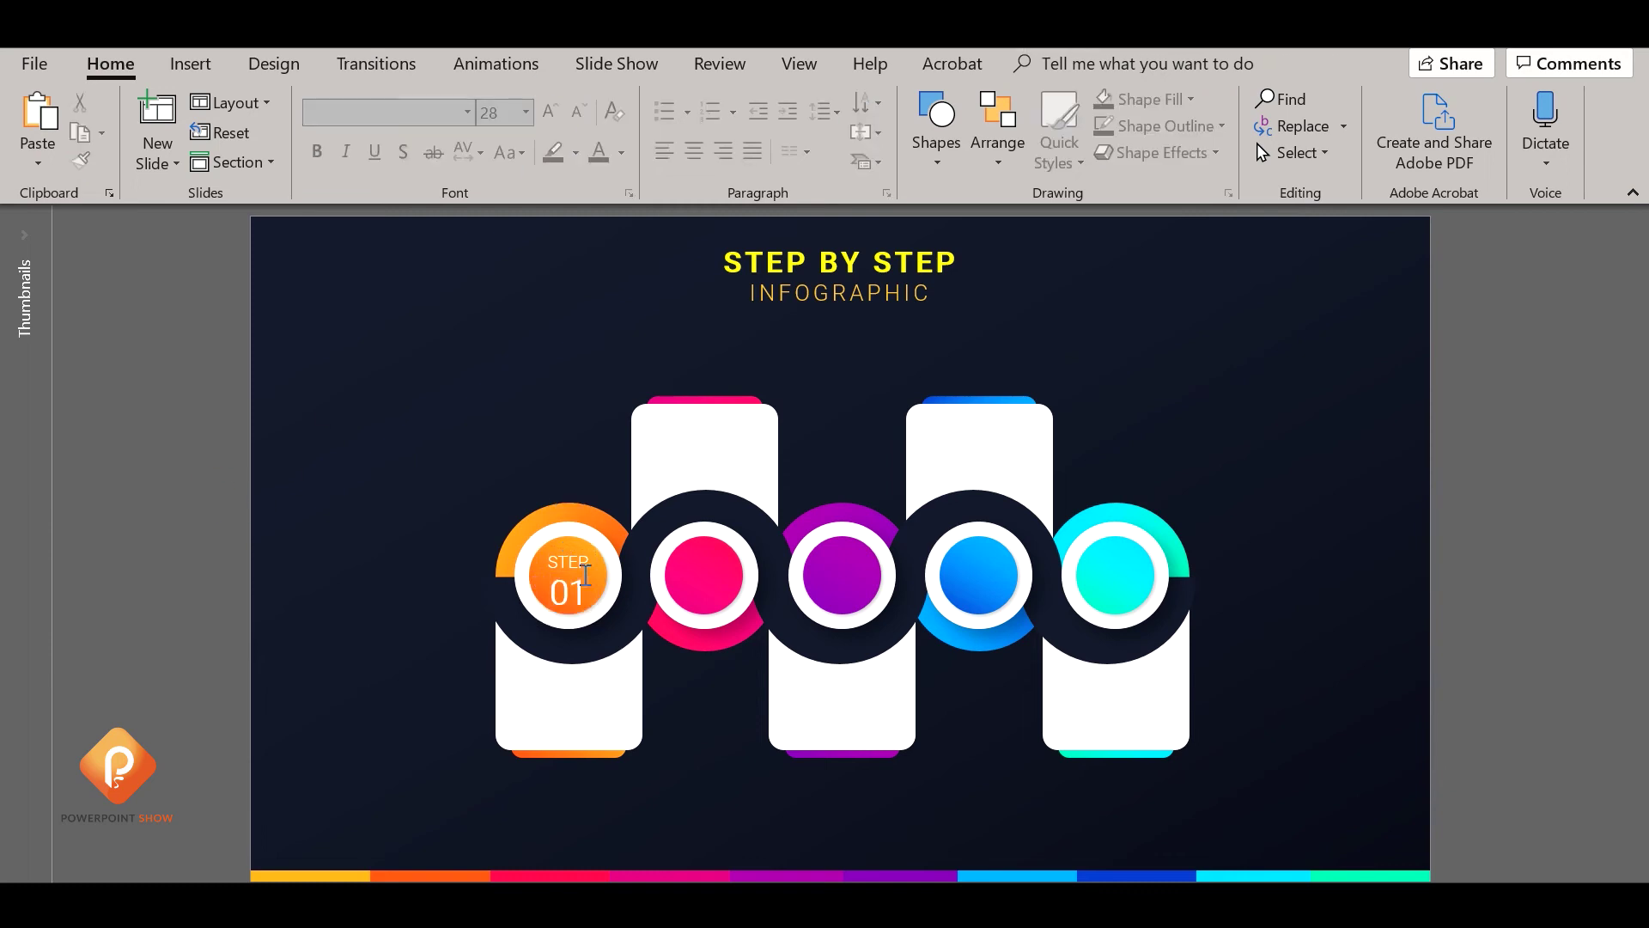
click(386, 545)
click(562, 564)
click(190, 530)
click(564, 563)
click(186, 493)
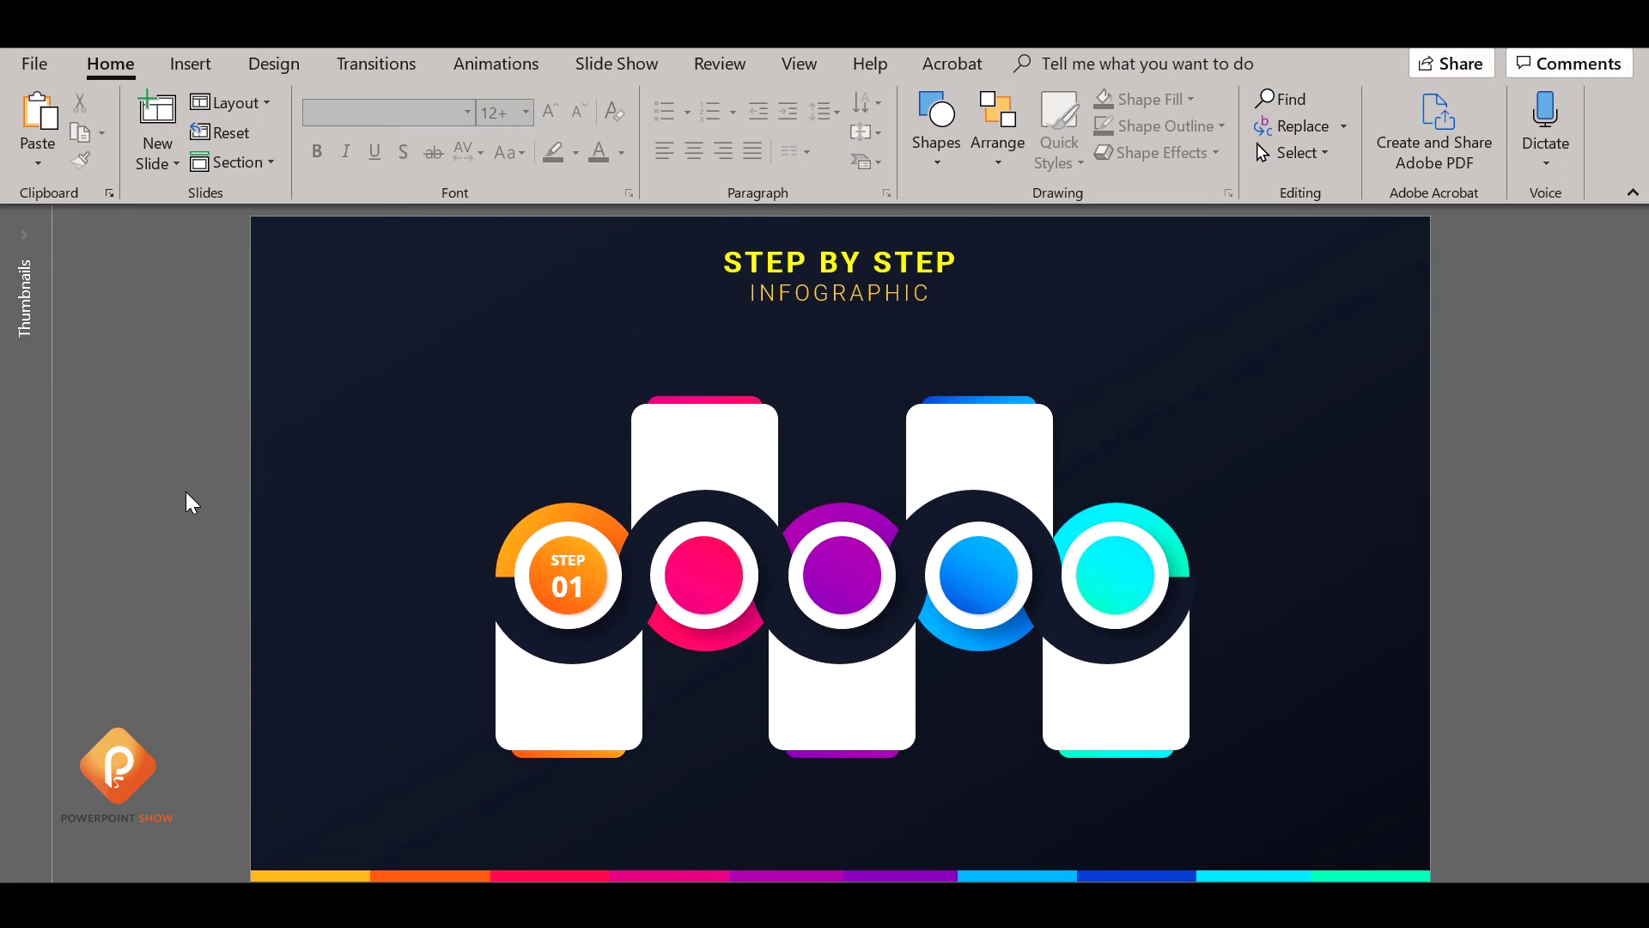
click(591, 600)
mouse_move(602, 605)
mouse_down()
mouse_move(737, 617)
mouse_move(737, 601)
mouse_move(1148, 588)
mouse_up()
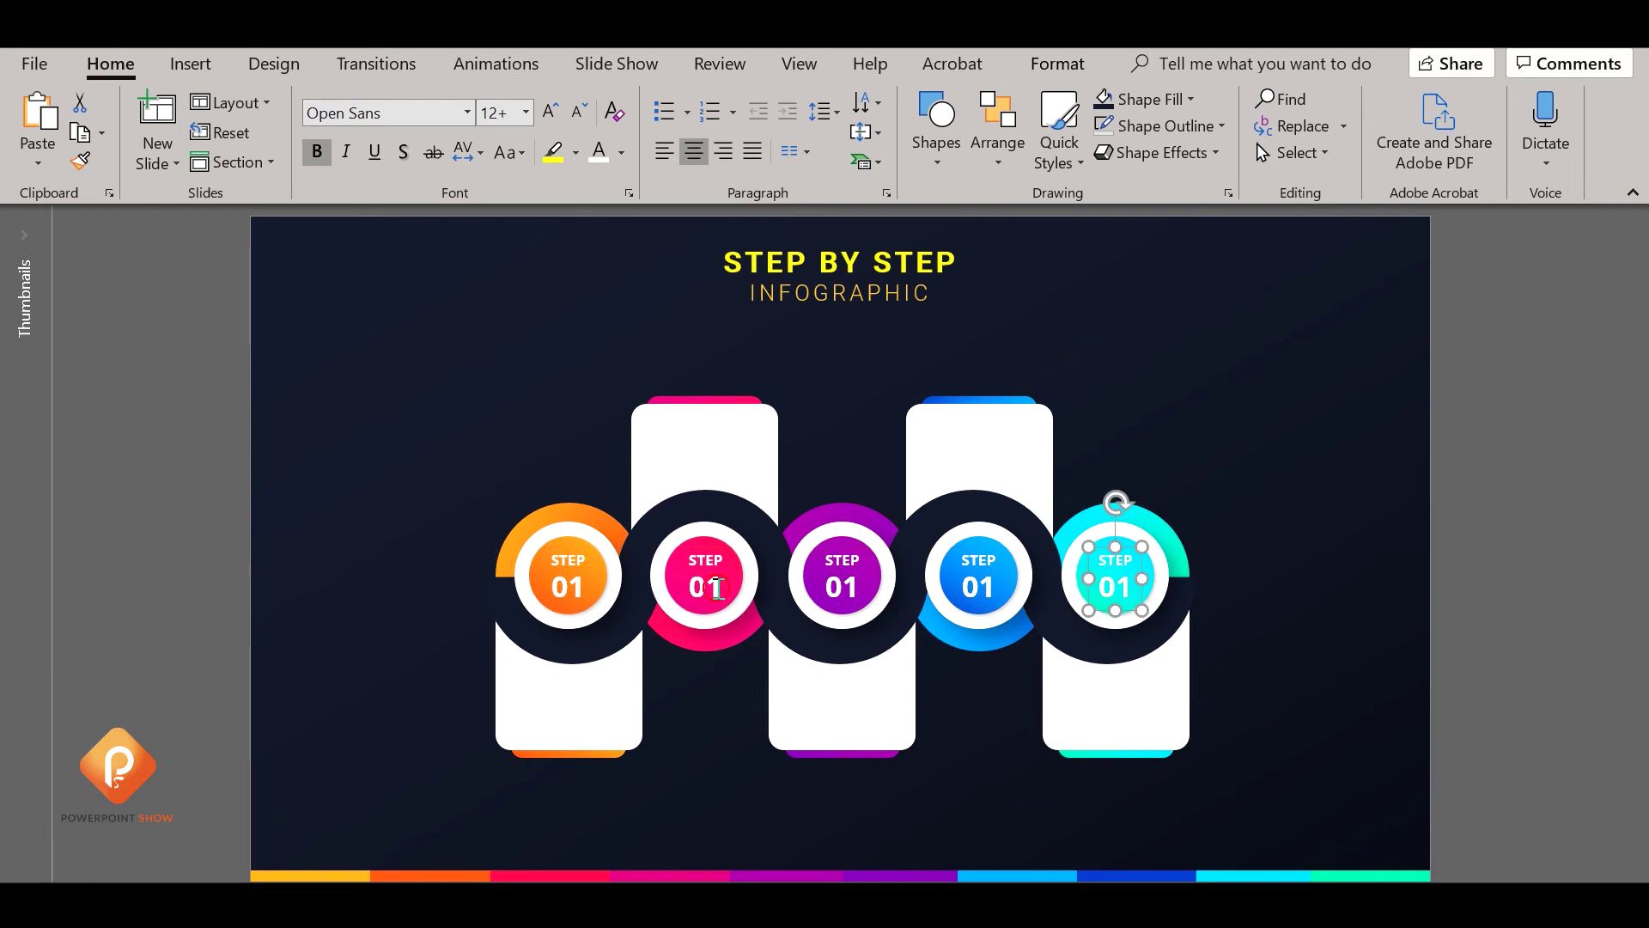
Renumber the pink and purple circle labels to 02 and 03
click(717, 589)
key(BackSpace)
text(2)
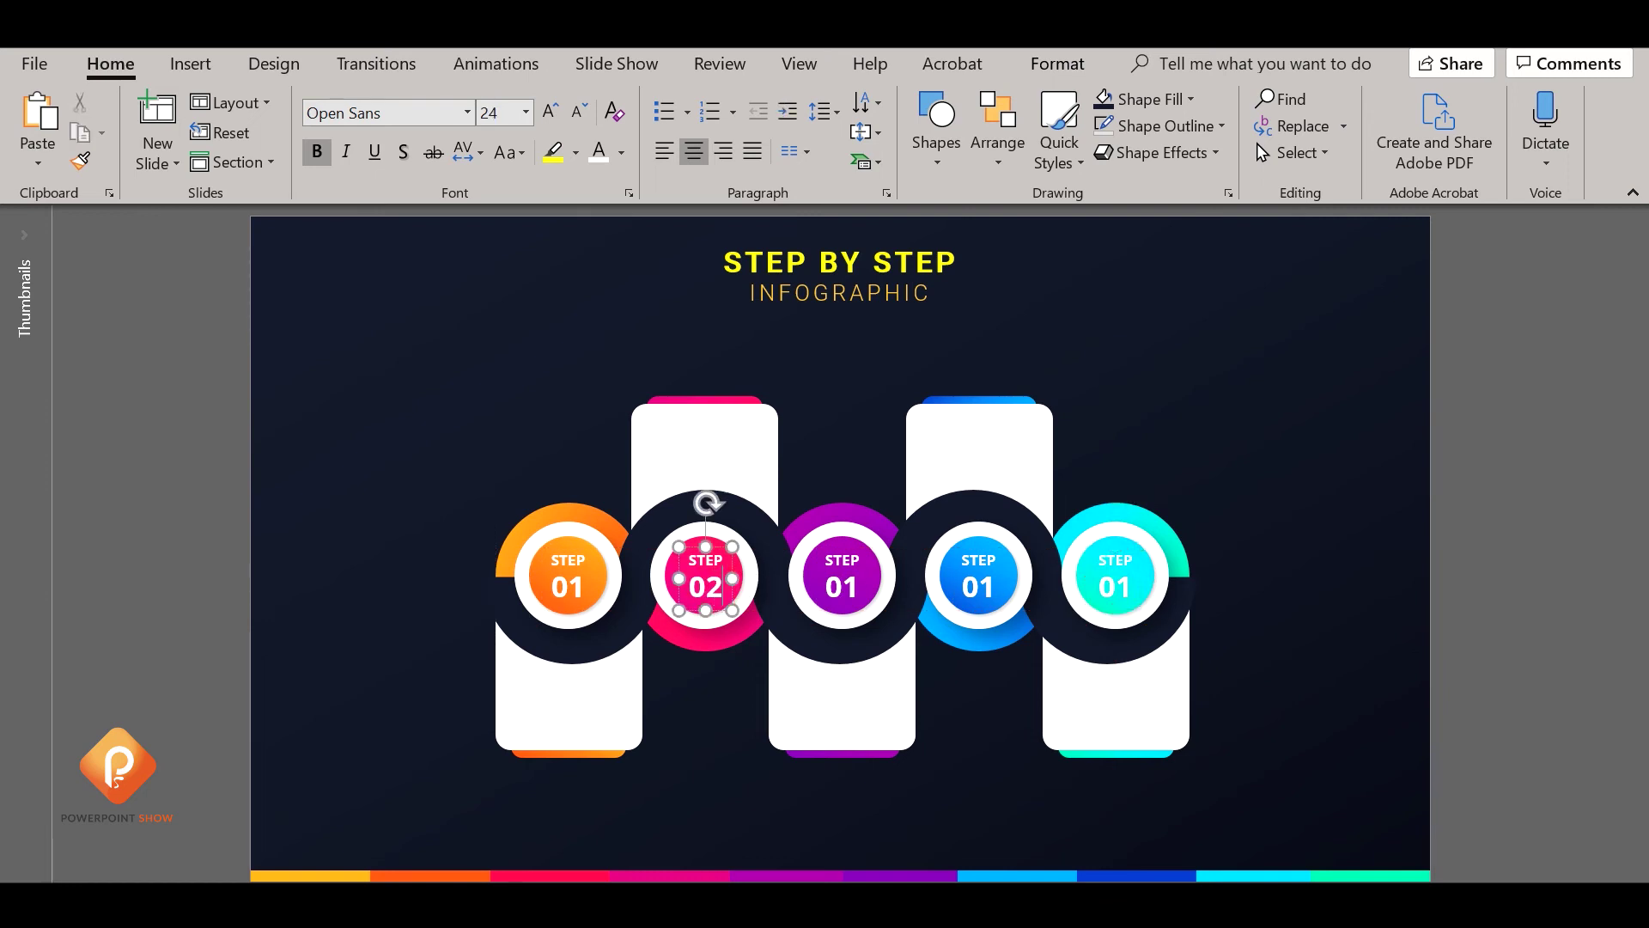
click(825, 593)
click(859, 589)
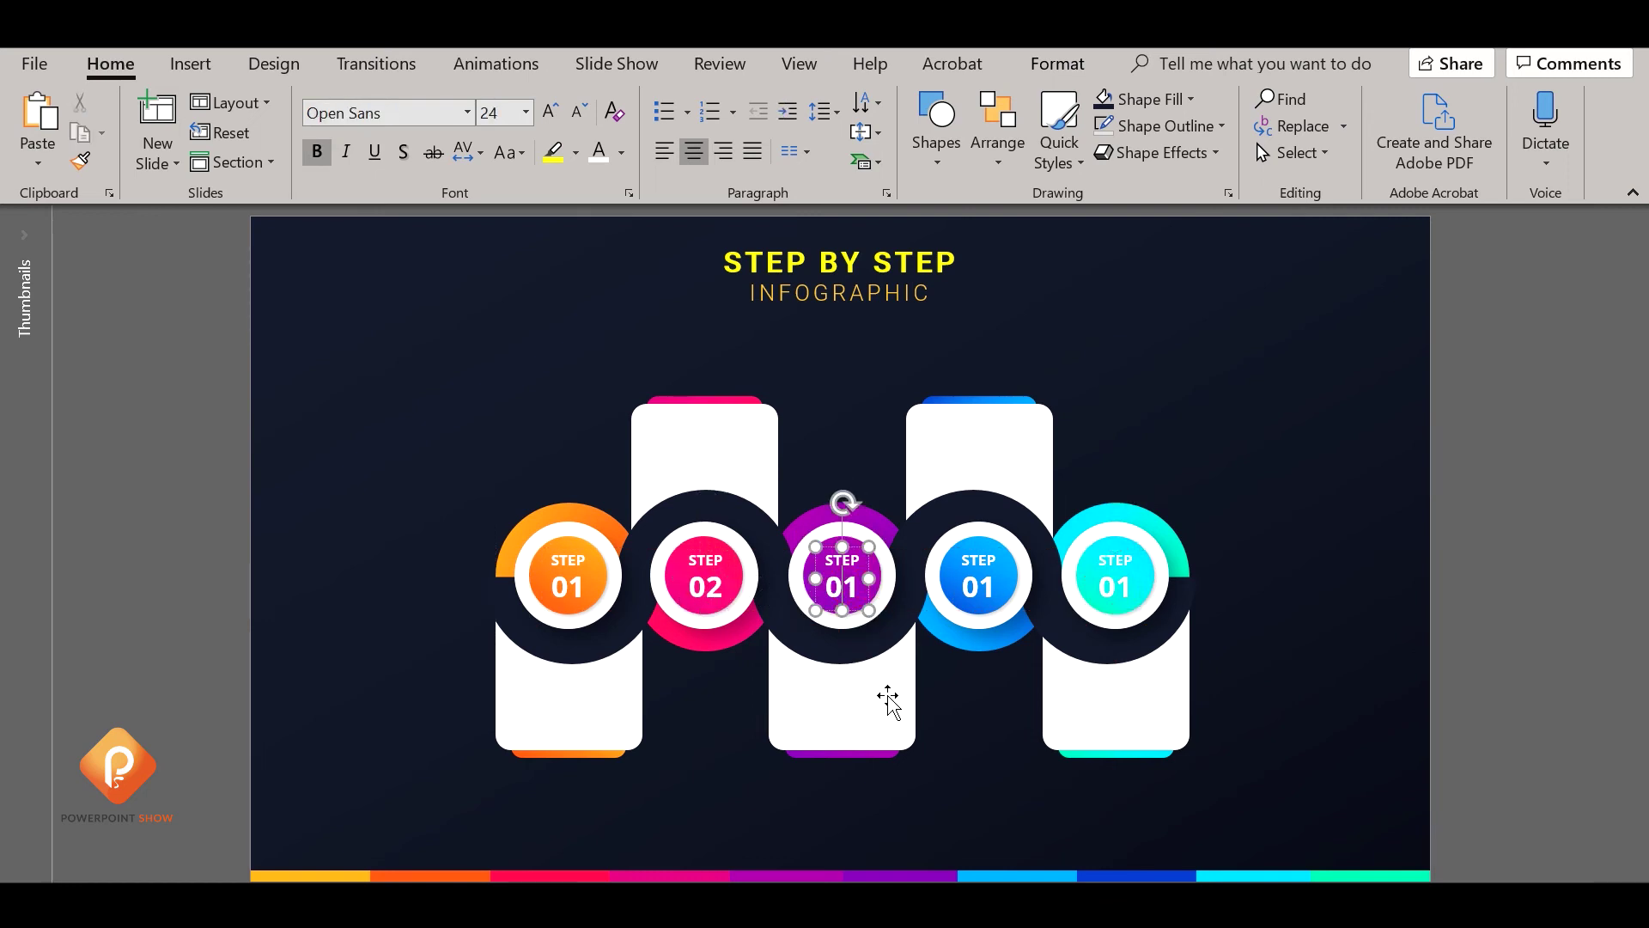
key(BackSpace)
text(3)
Renumber the blue and teal labels to 04 and 05, then paste a Lorem Ipsum text box
click(987, 590)
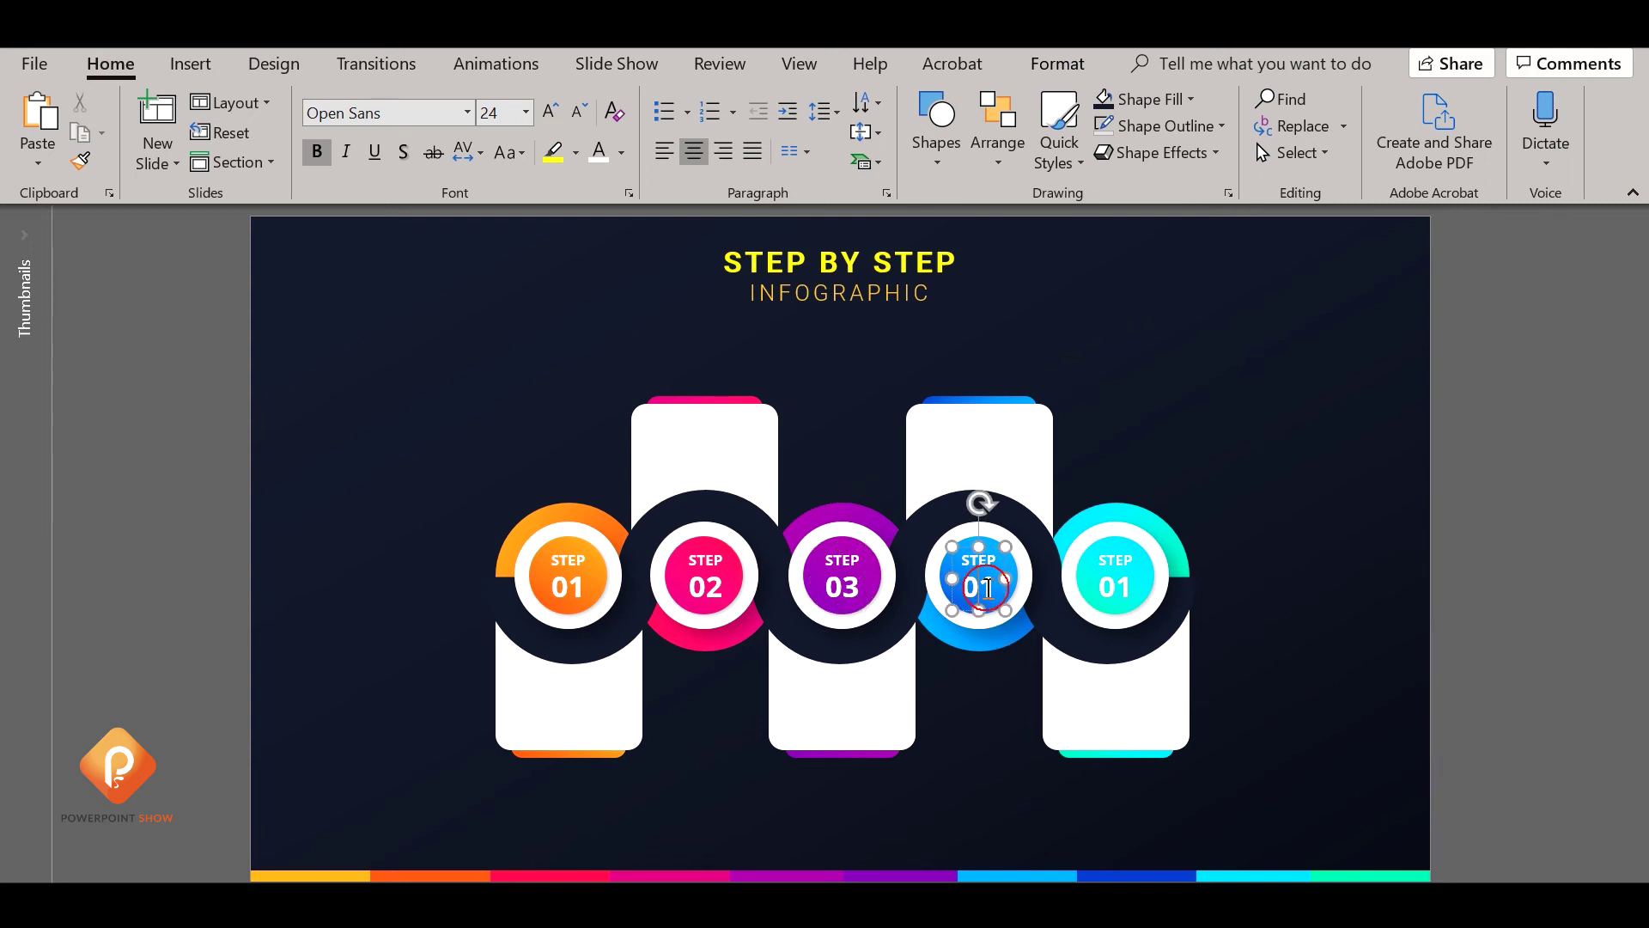
key(BackSpace)
text(4)
click(1127, 587)
key(BackSpace)
text(5)
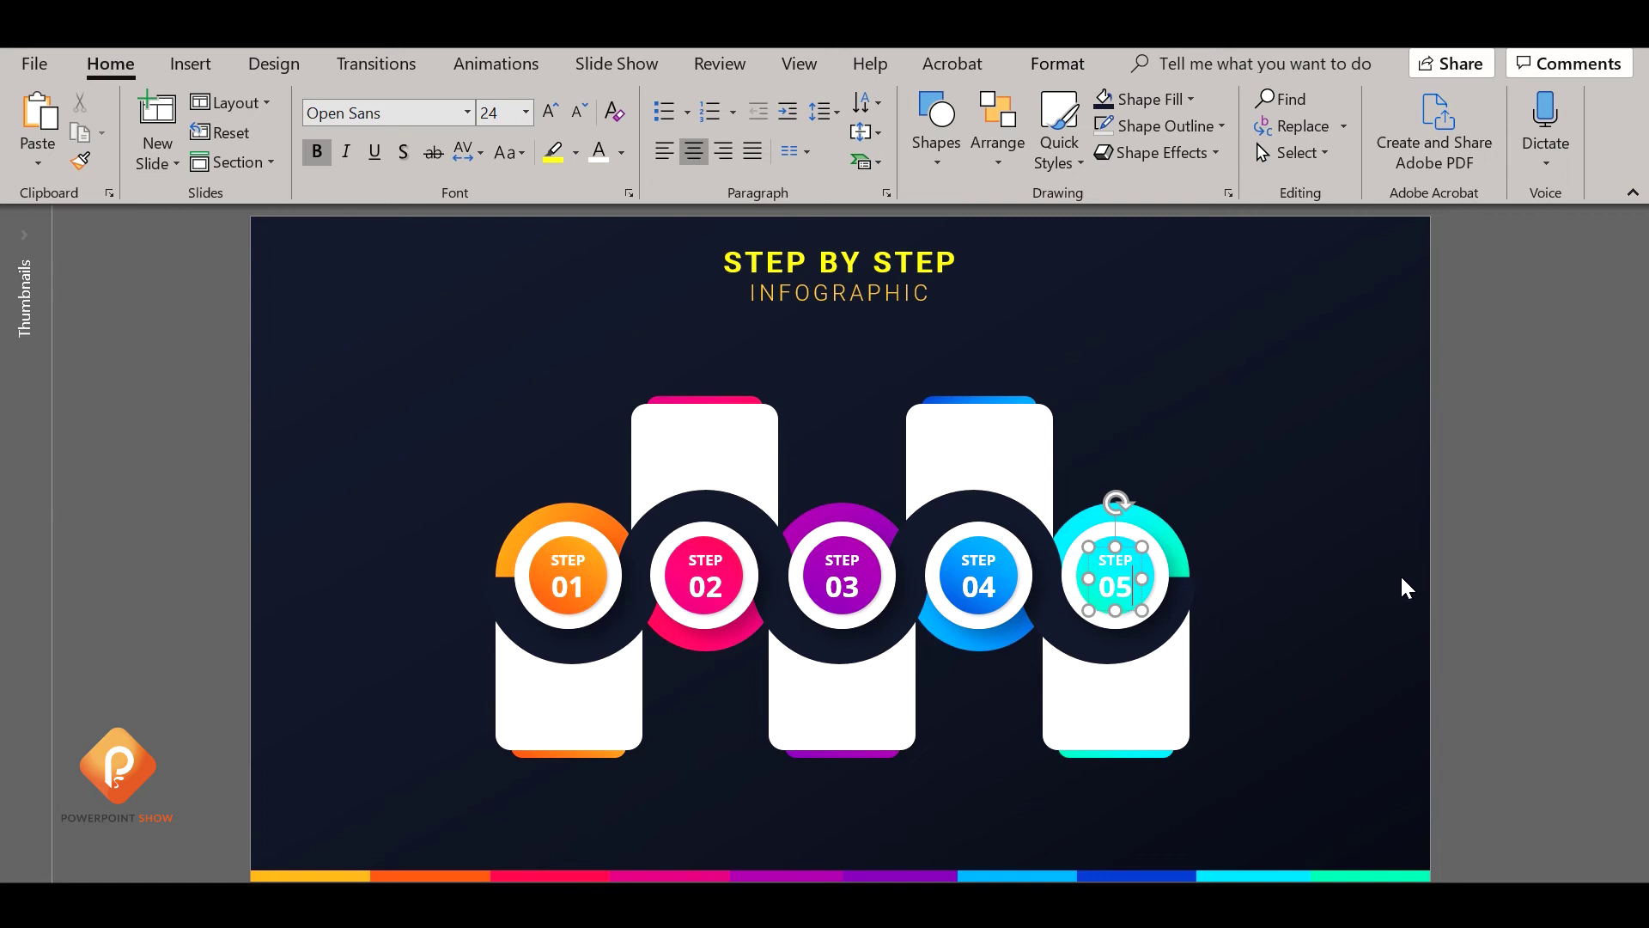
click(1484, 545)
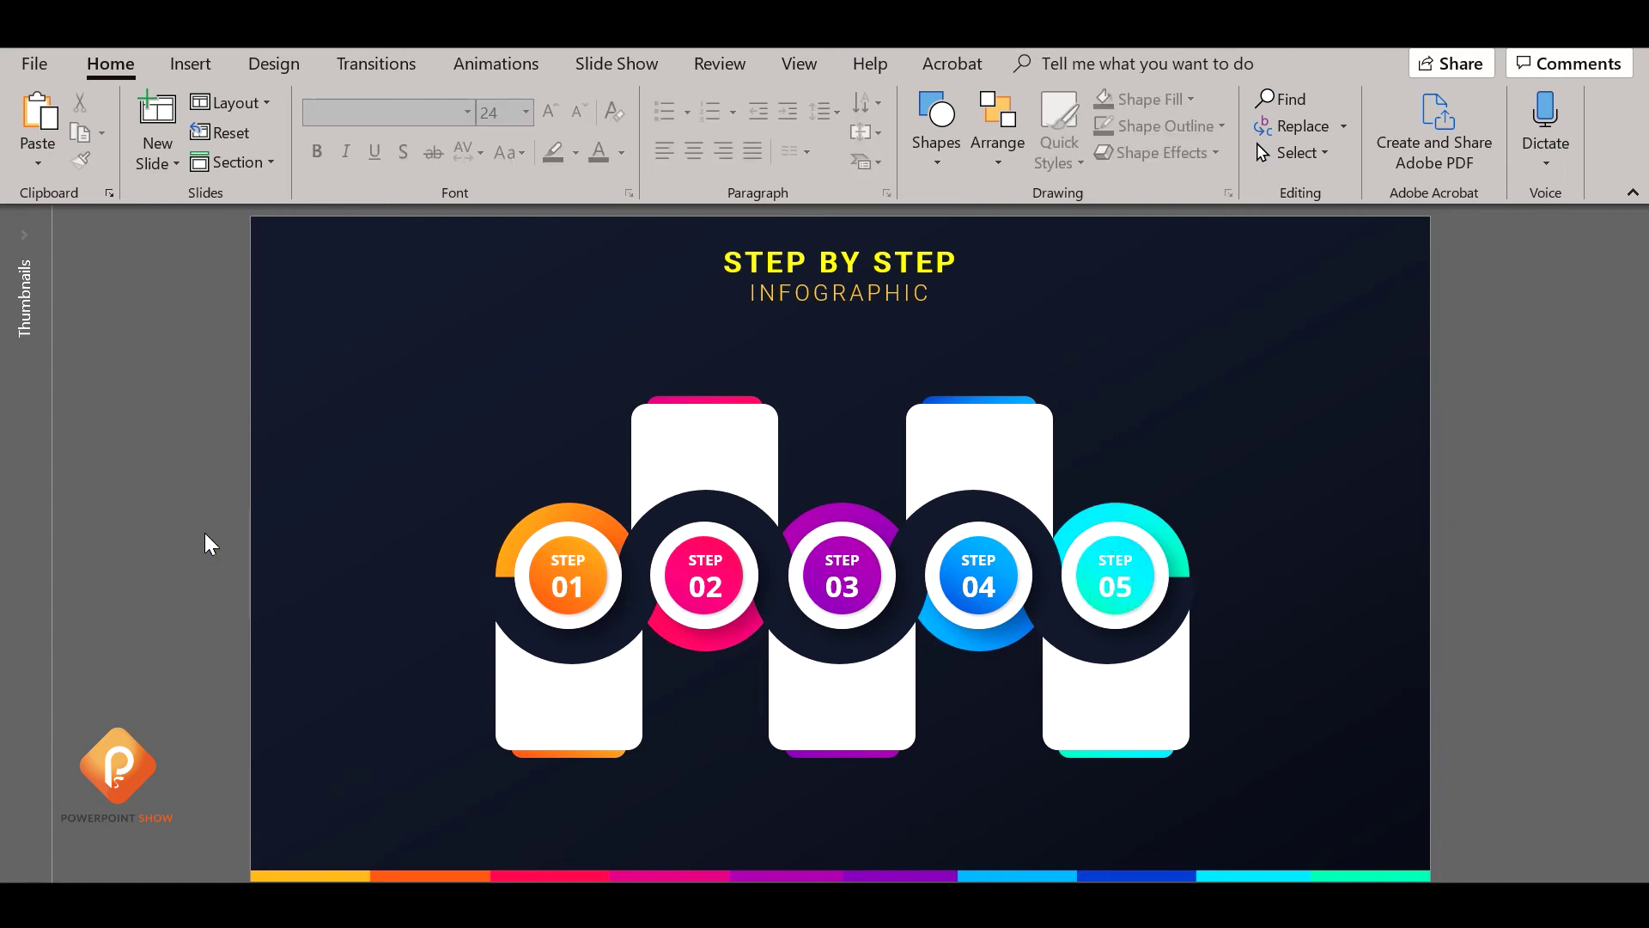
key(ctrl+v)
Move the Lorem Ipsum caption under step 01 and format it Open Sans, bold, 11 pt
drag(863, 577, 589, 700)
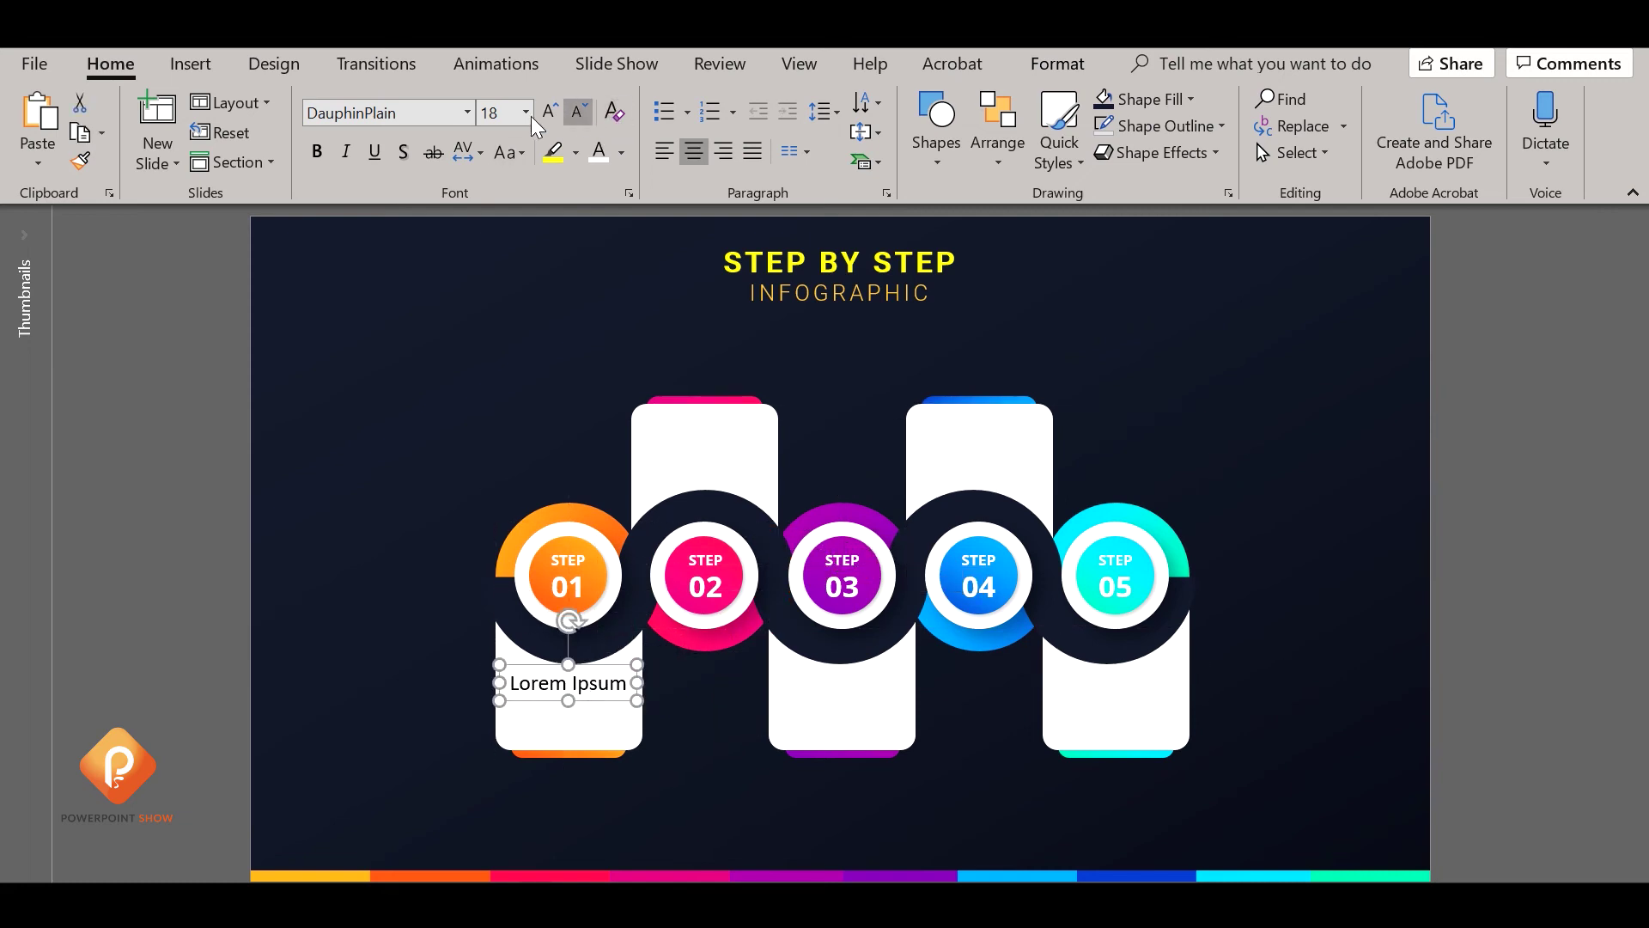
click(402, 114)
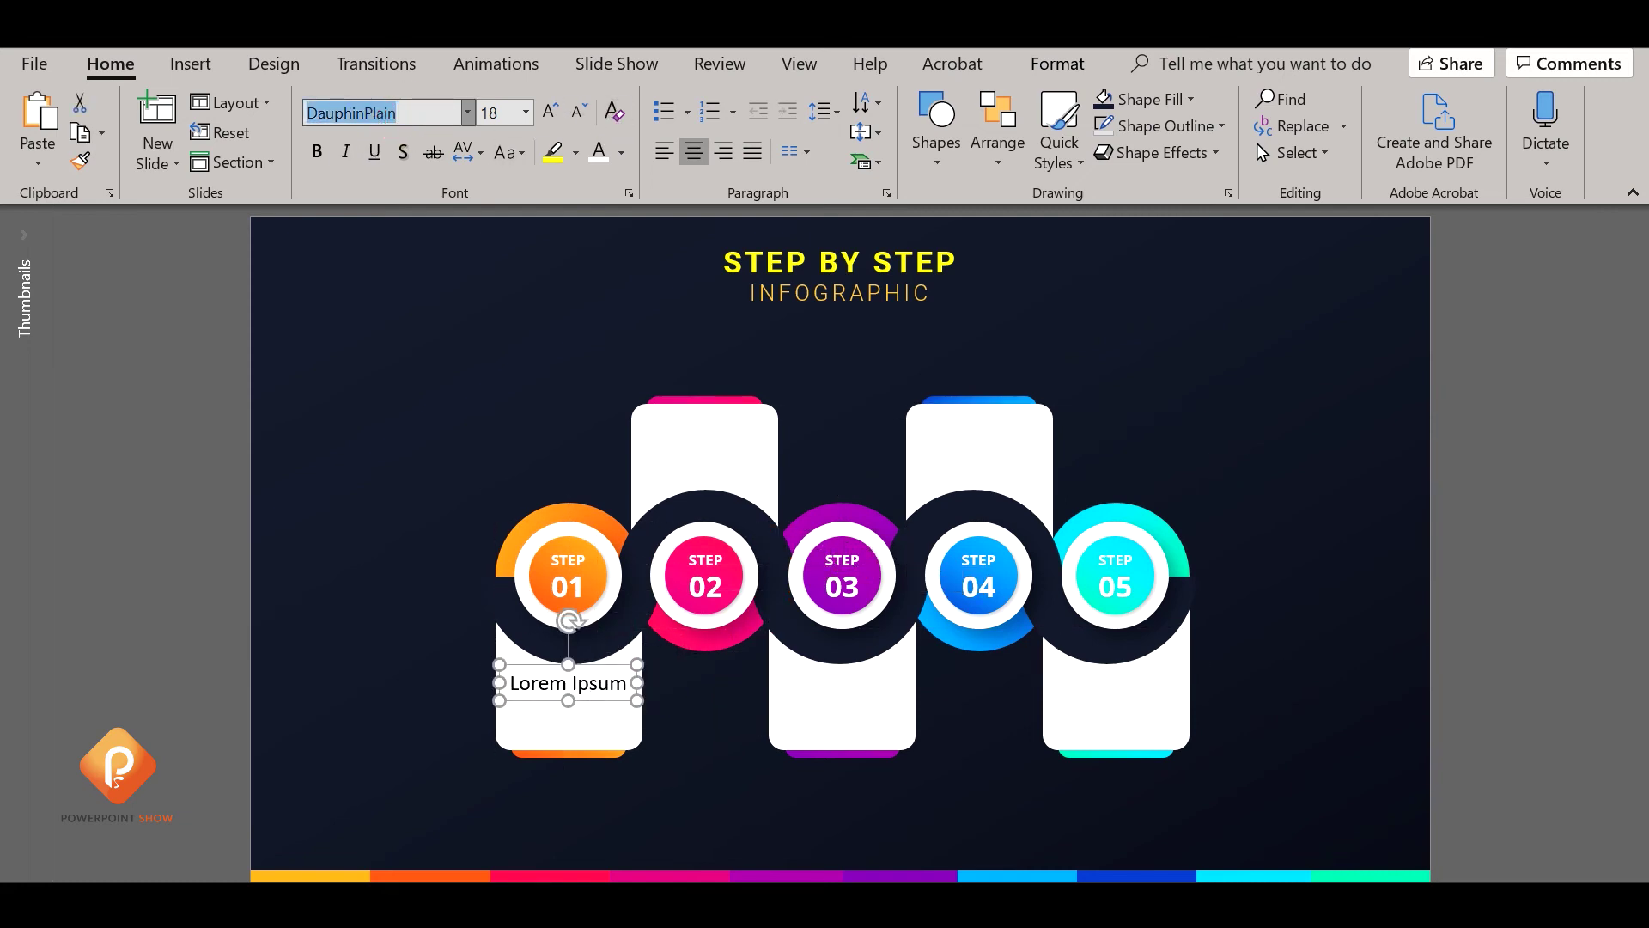
text(Open Sans)
key(Return)
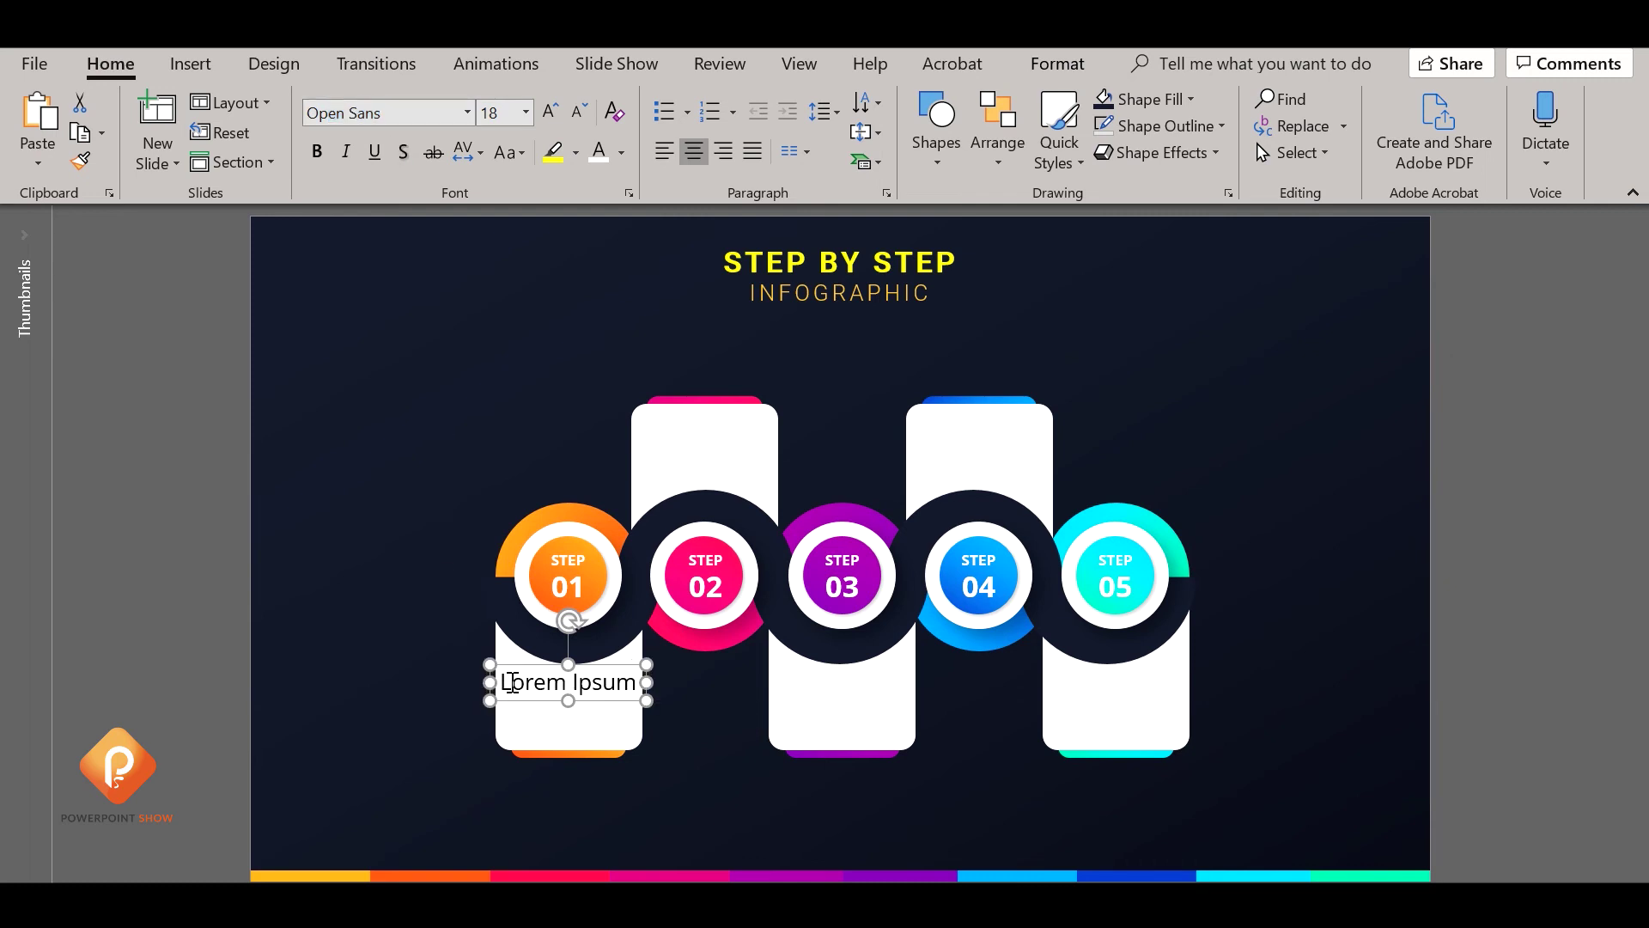
drag(512, 682, 643, 682)
click(316, 152)
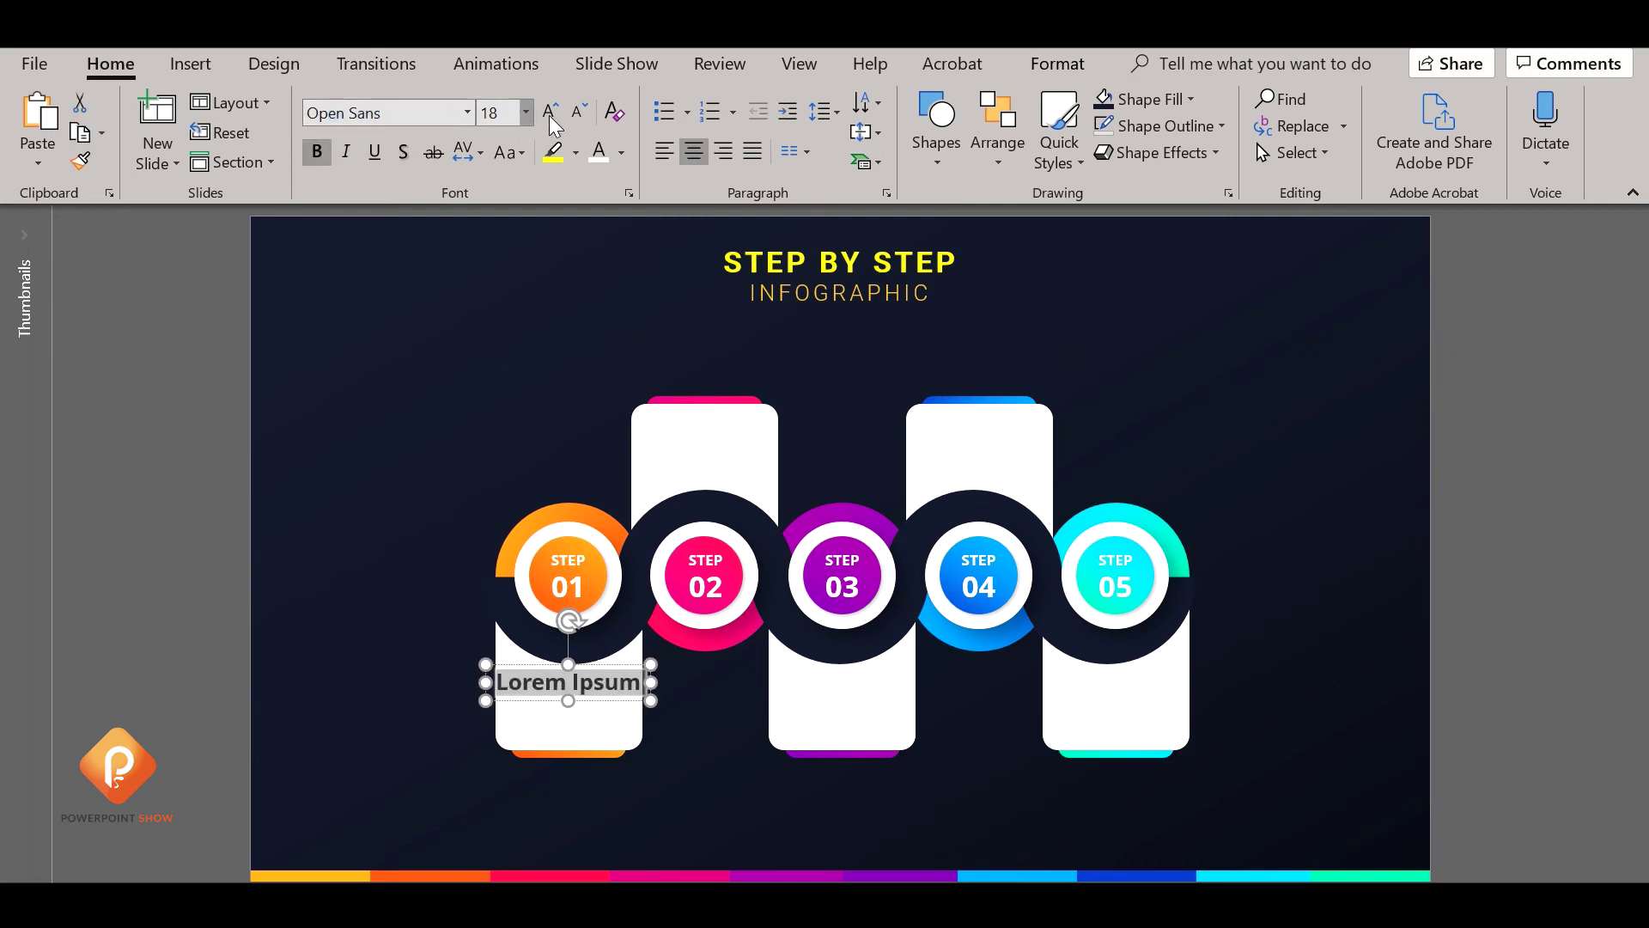
click(580, 110)
click(580, 110)
click(579, 110)
click(580, 110)
click(580, 110)
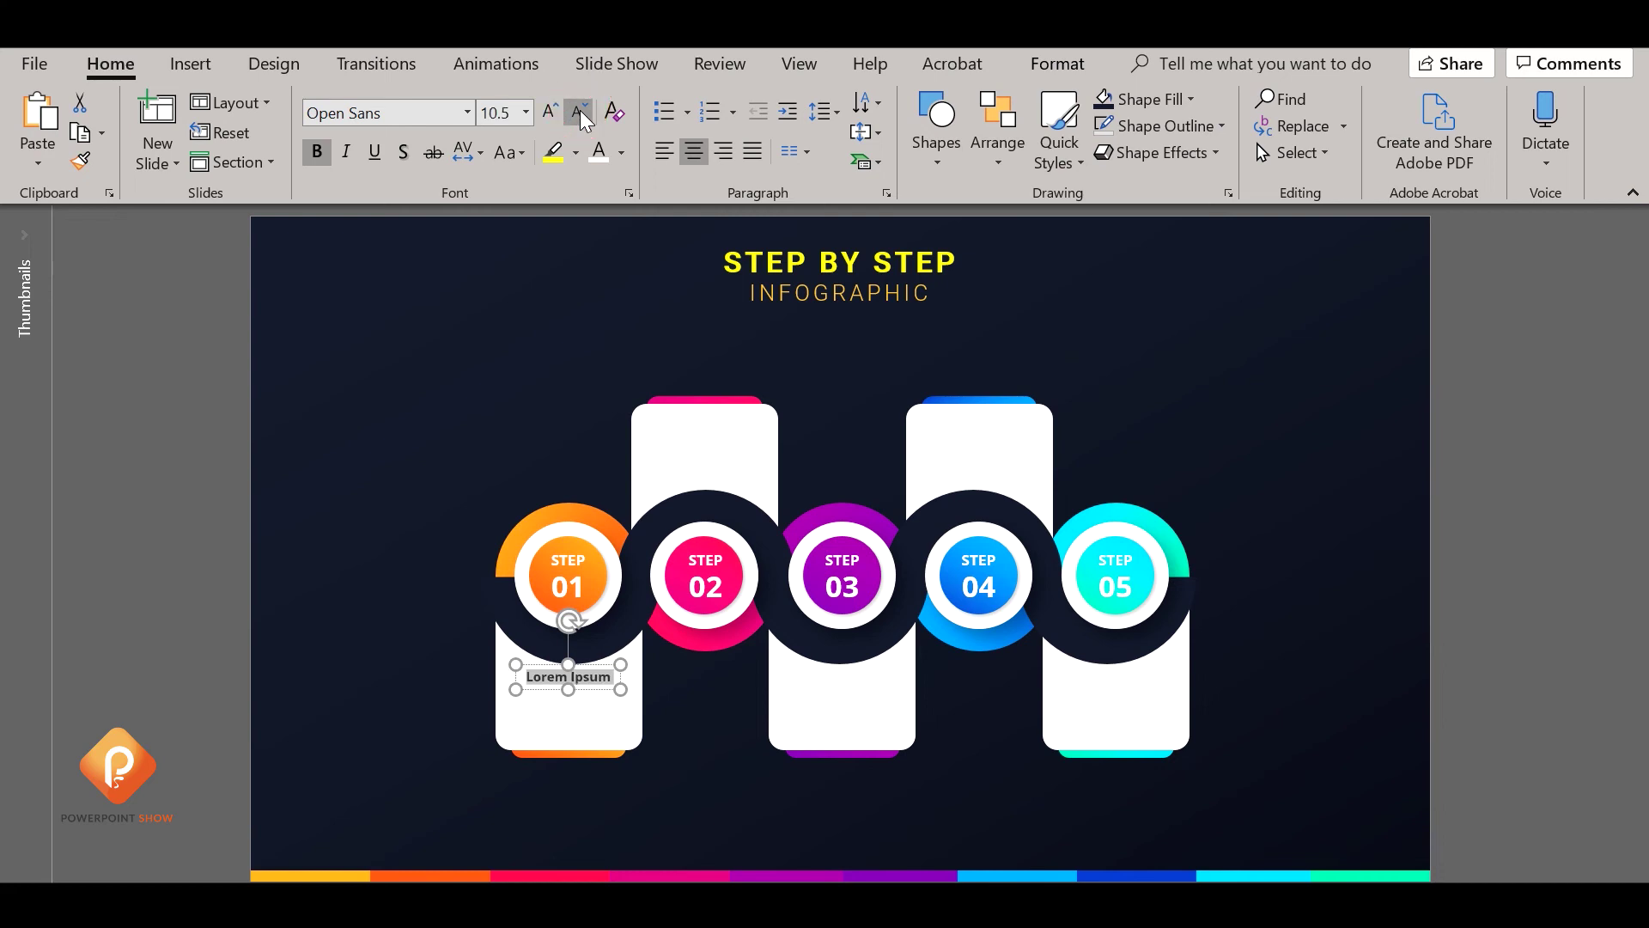
click(580, 110)
click(548, 111)
click(548, 112)
Position the caption inside the step 01 card and copy it into the step 05 card
click(167, 486)
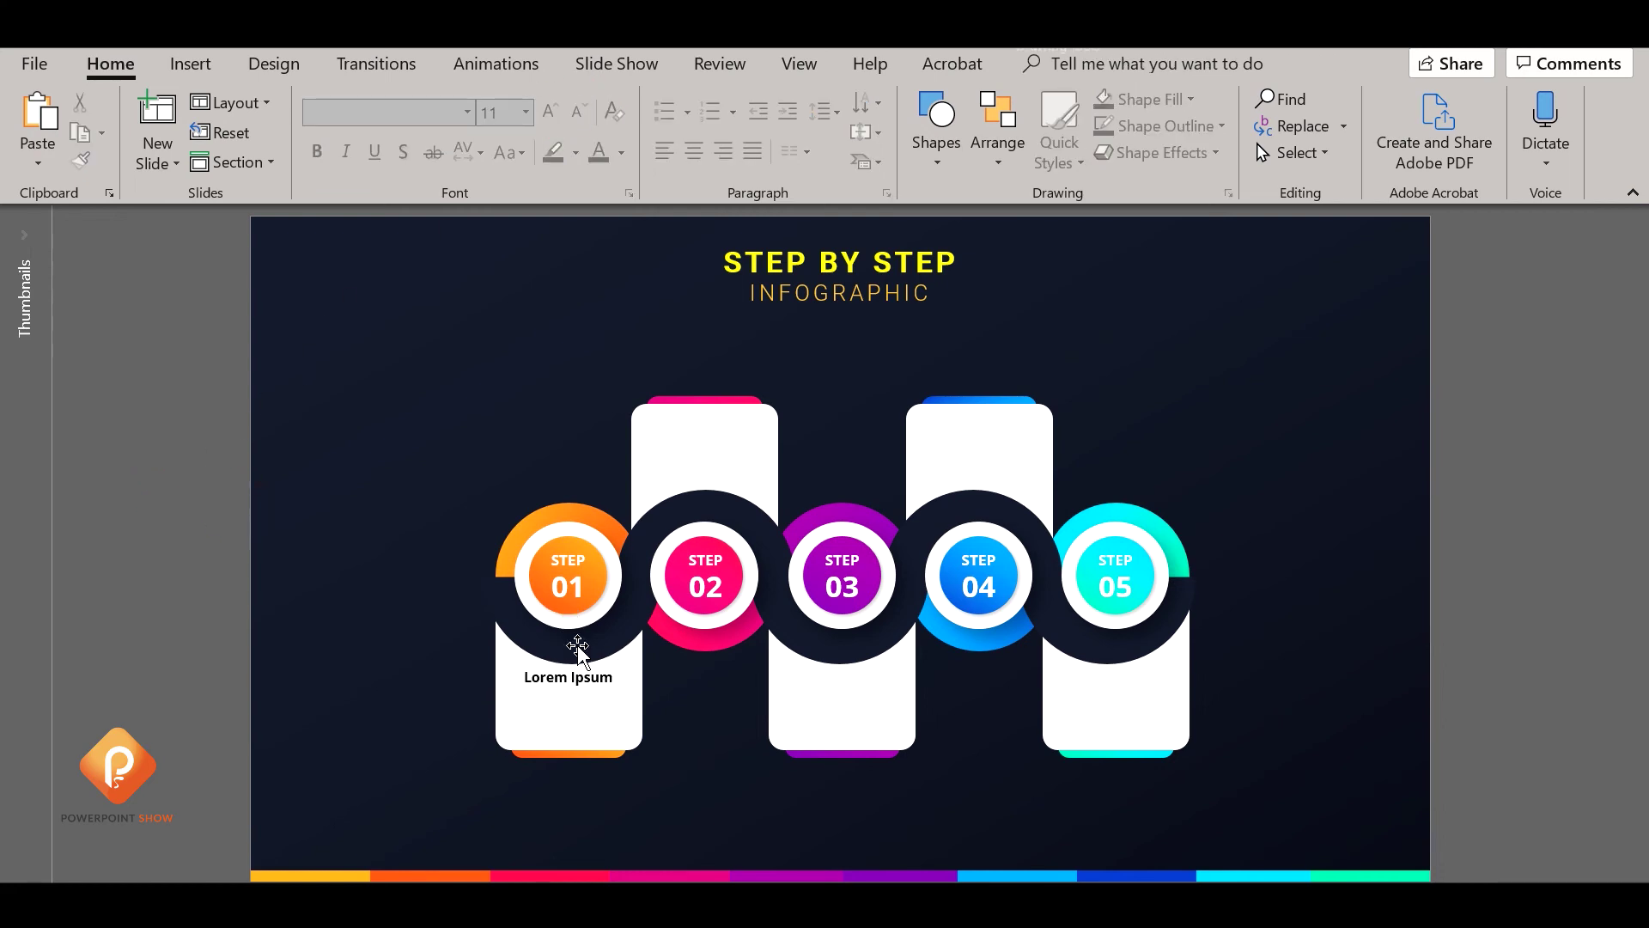
click(586, 678)
drag(597, 689, 882, 714)
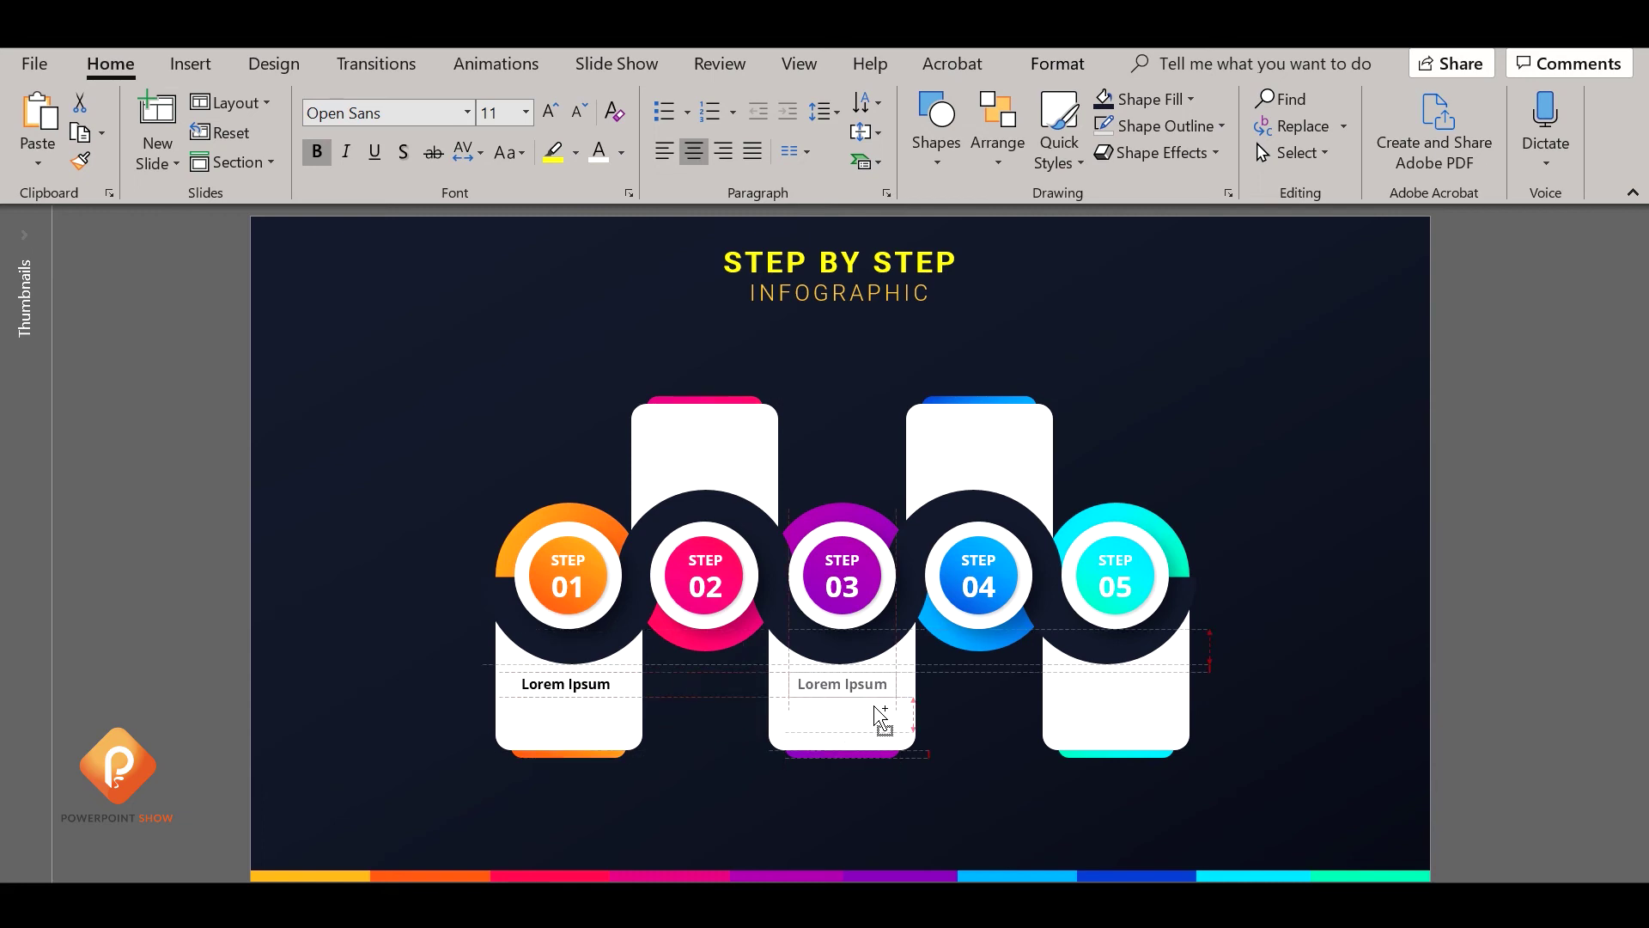
mouse_move(876, 706)
mouse_down()
mouse_move(1166, 699)
mouse_move(1153, 699)
mouse_move(1142, 419)
mouse_move(728, 446)
mouse_up()
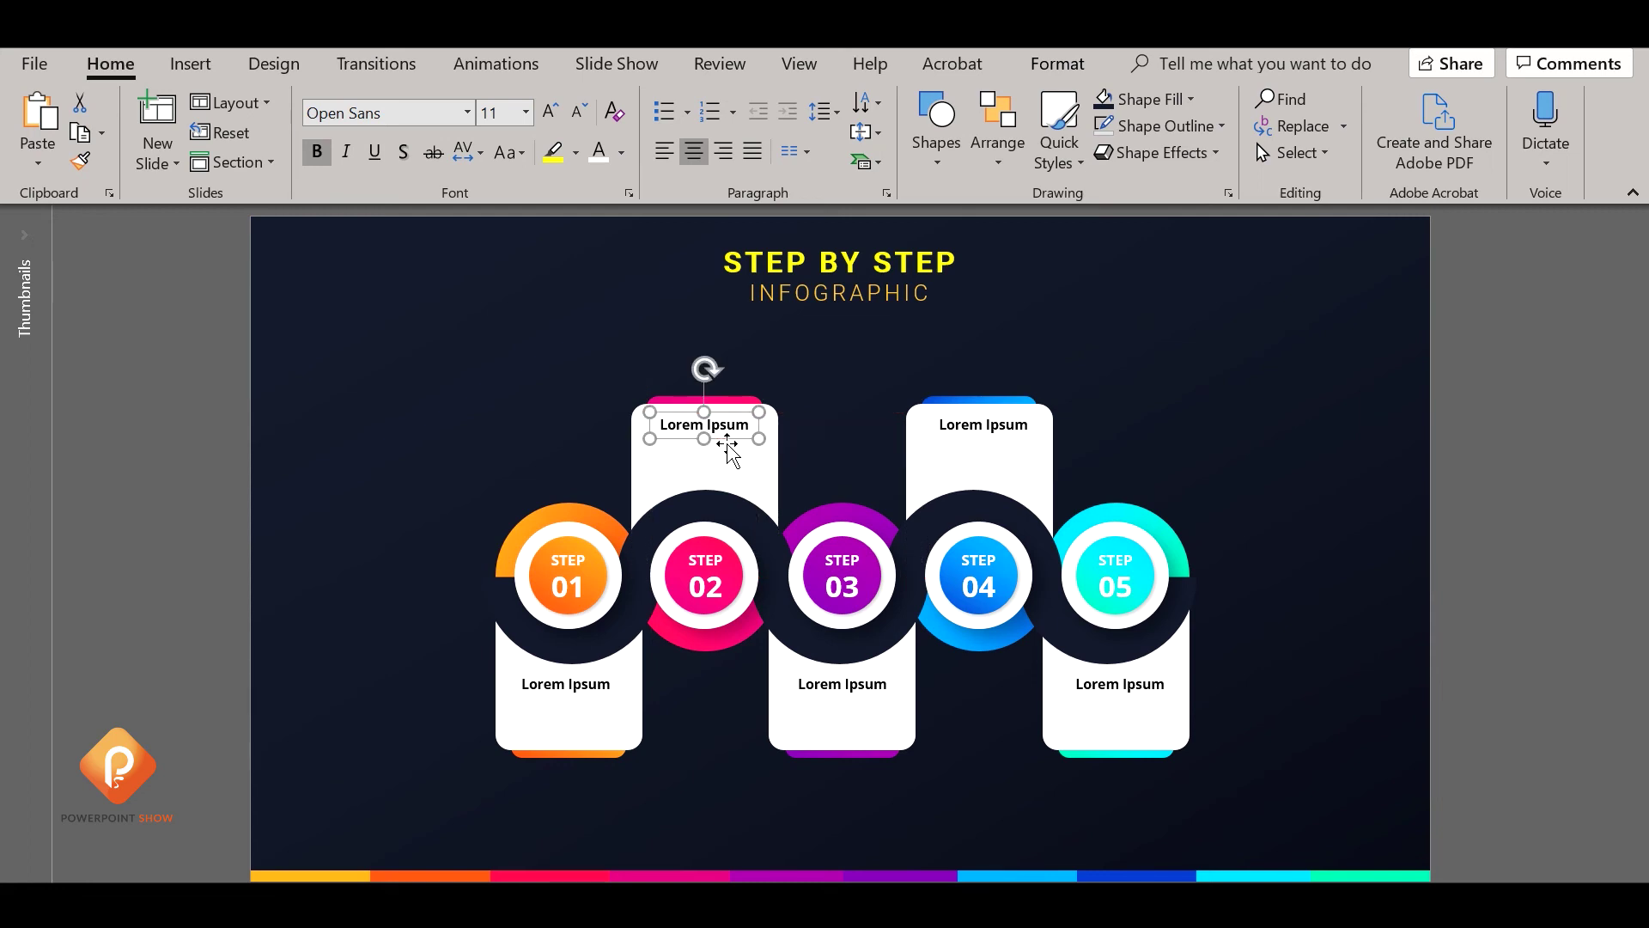
click(208, 478)
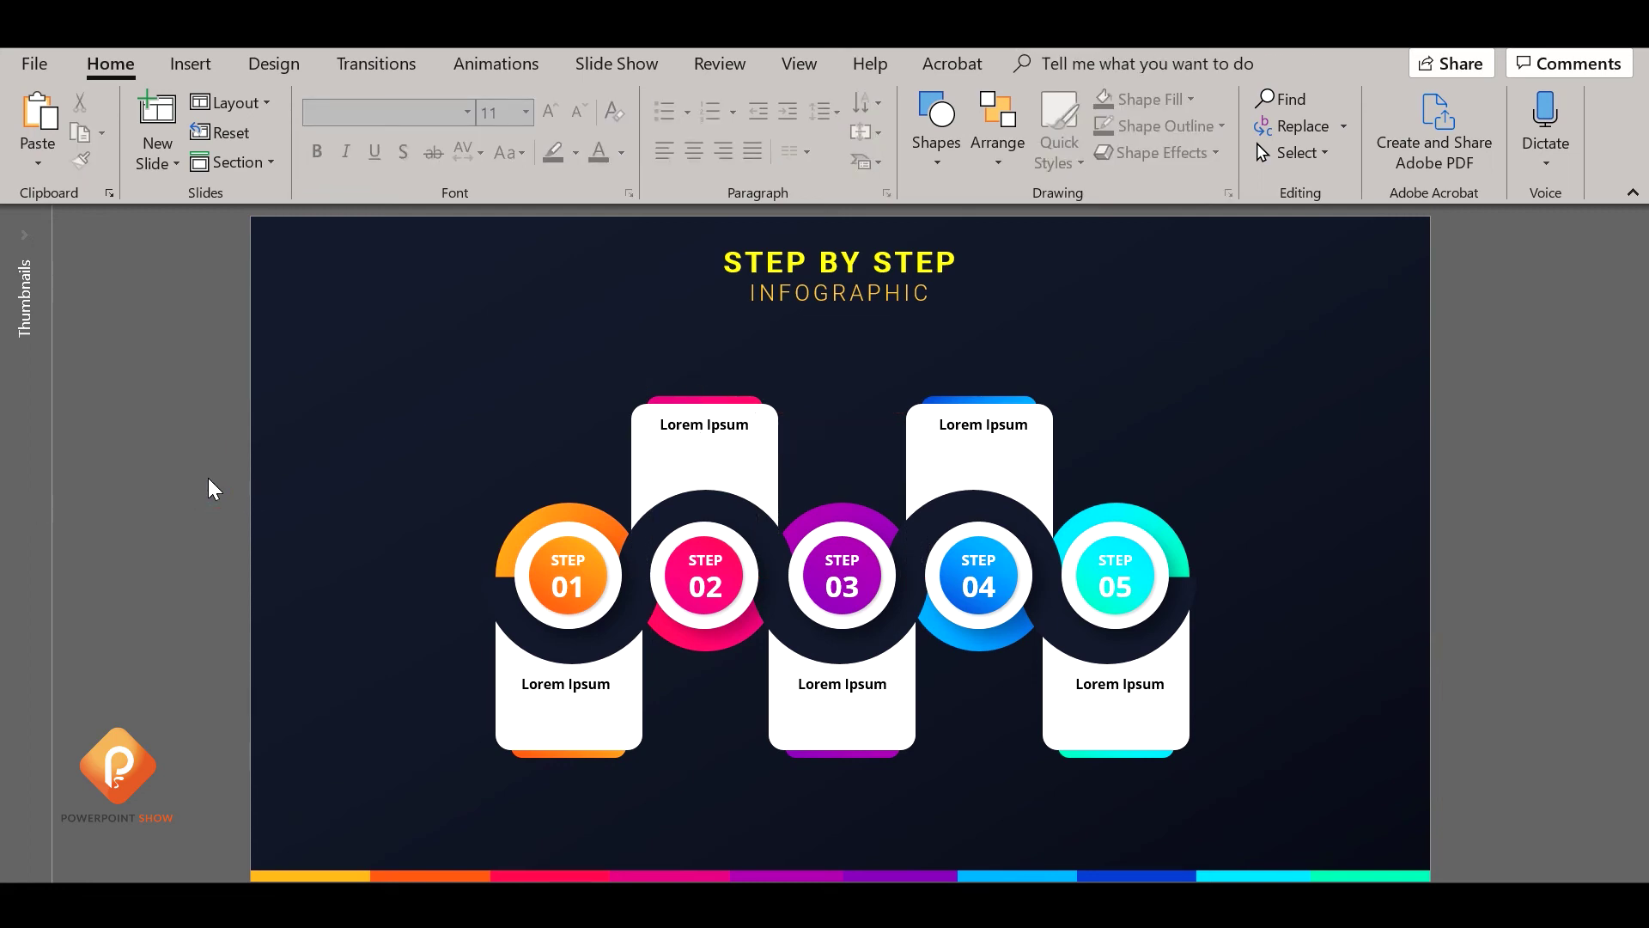
In the browser, select the opening Lorem Ipsum sentence on lipsum.com
key(alt+Tab)
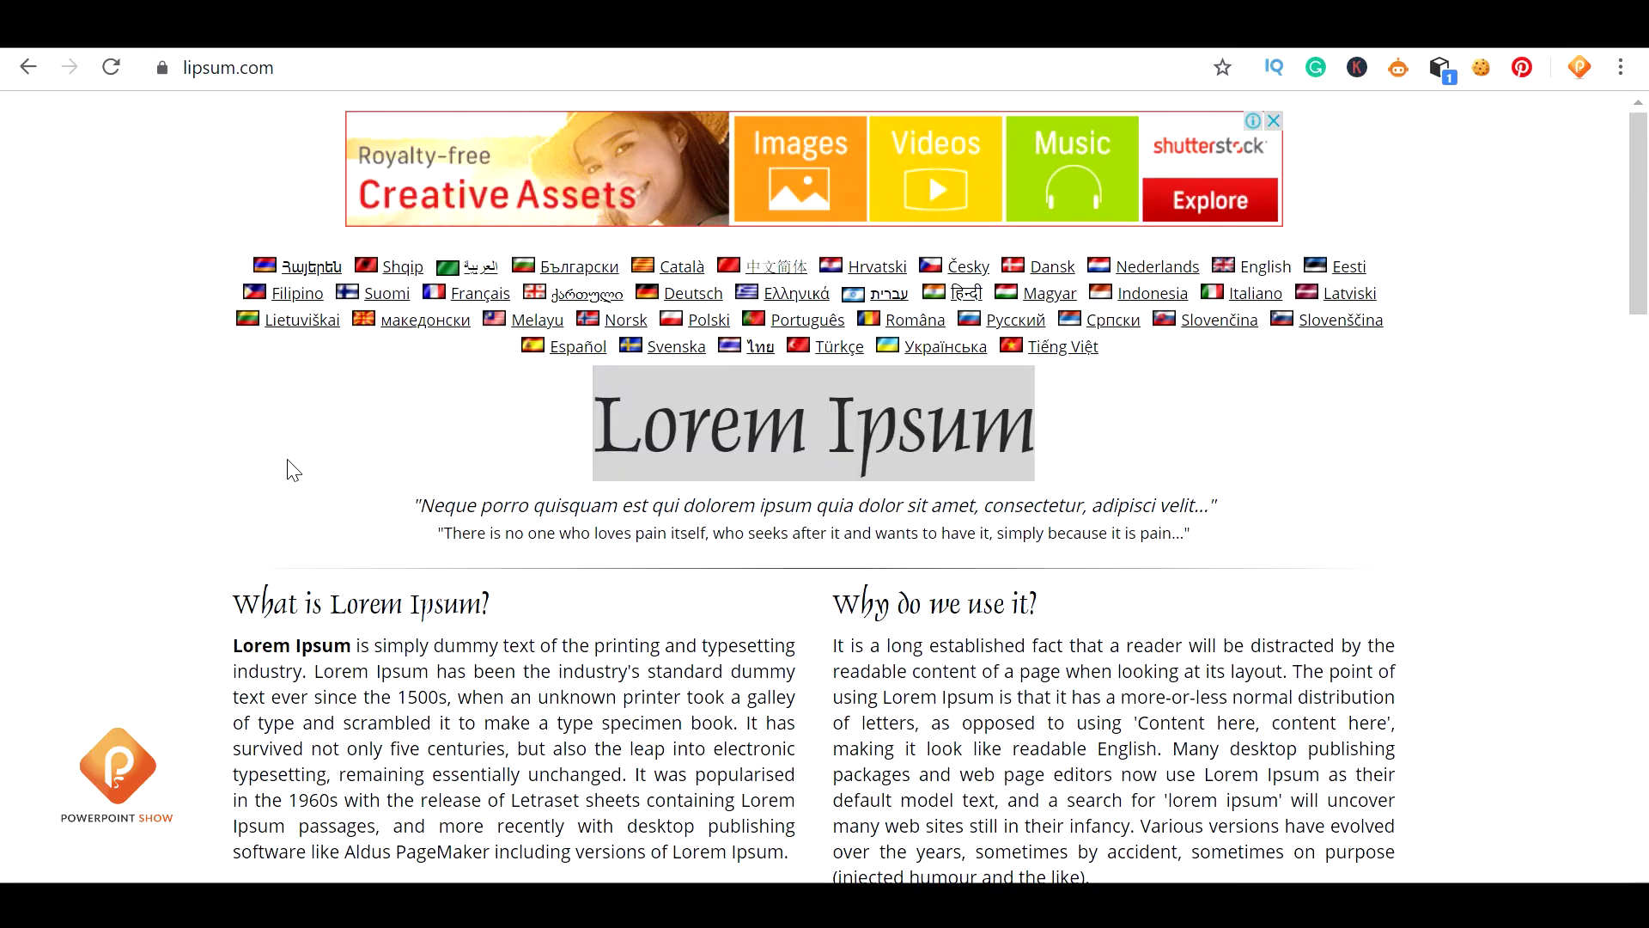
mouse_move(230, 653)
mouse_down()
mouse_move(265, 645)
mouse_move(305, 672)
mouse_move(745, 646)
mouse_move(660, 646)
mouse_up()
key(ctrl+c)
click(267, 646)
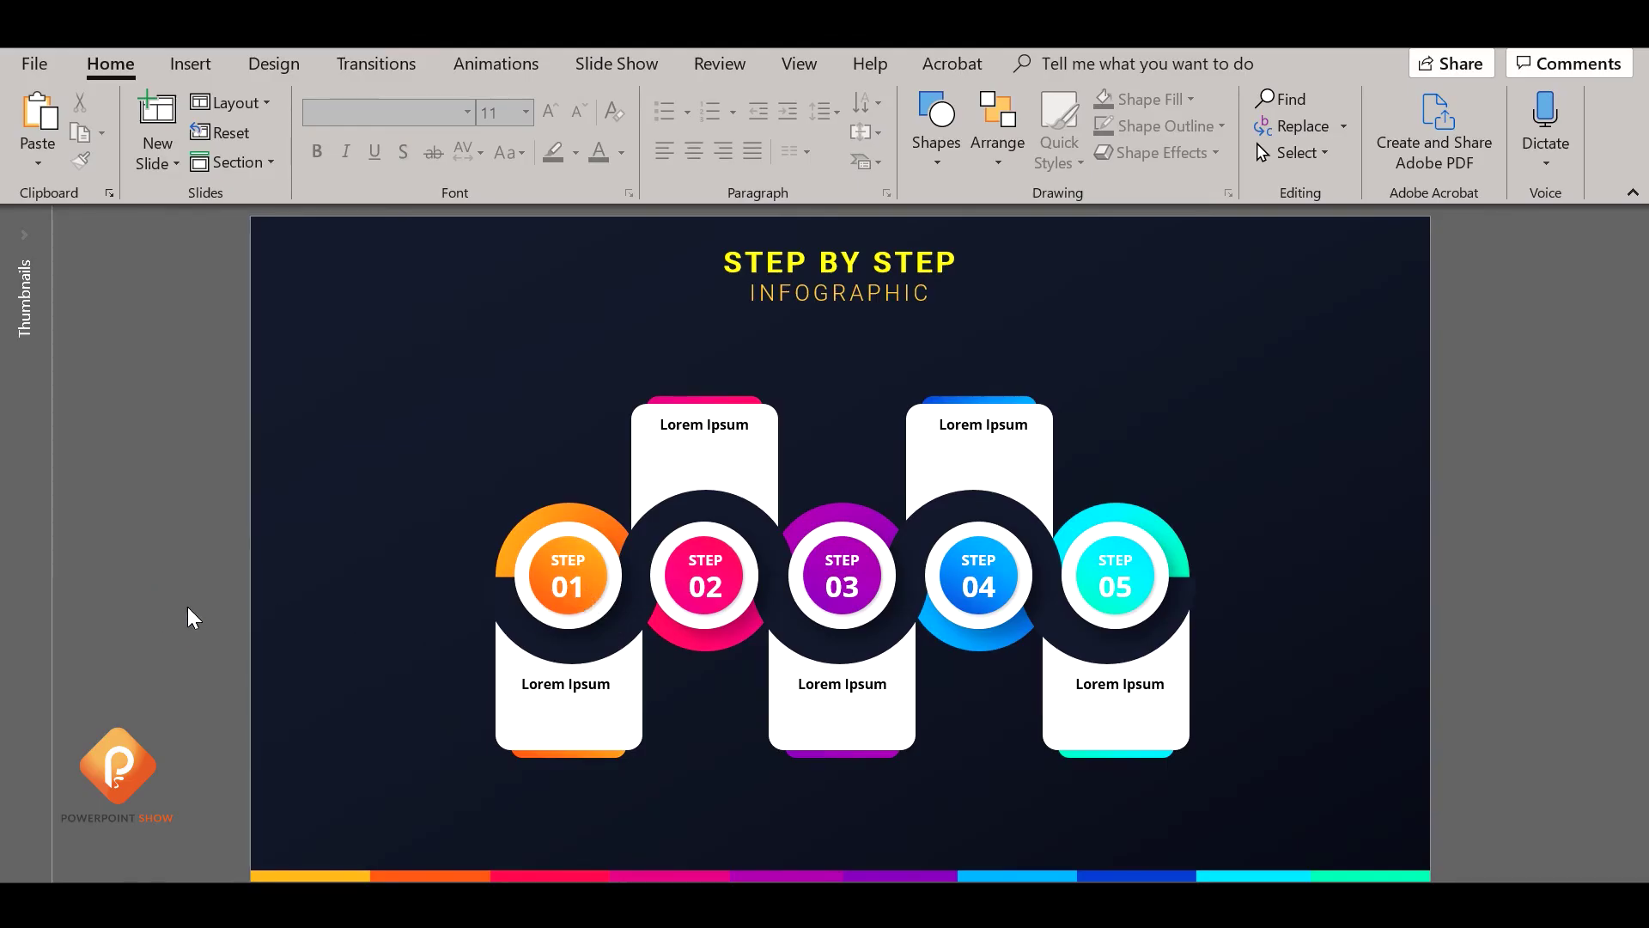
Paste the dummy sentence as a wrapped, non-bold 8 pt description centred under step 01
key(ctrl+v)
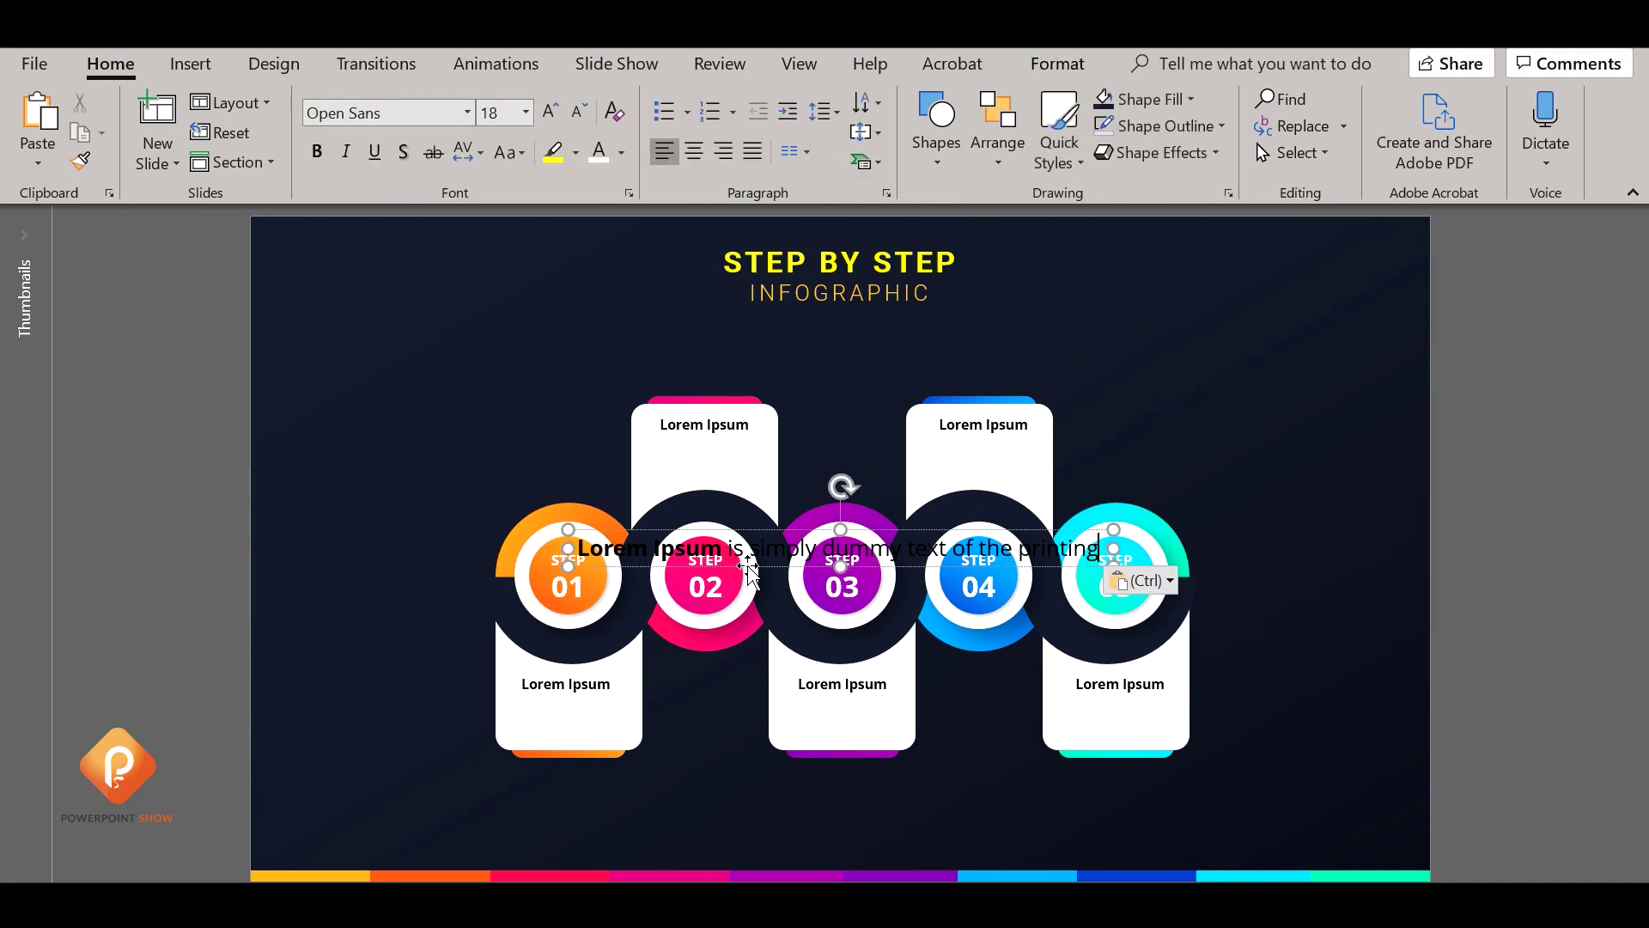
drag(749, 569, 639, 725)
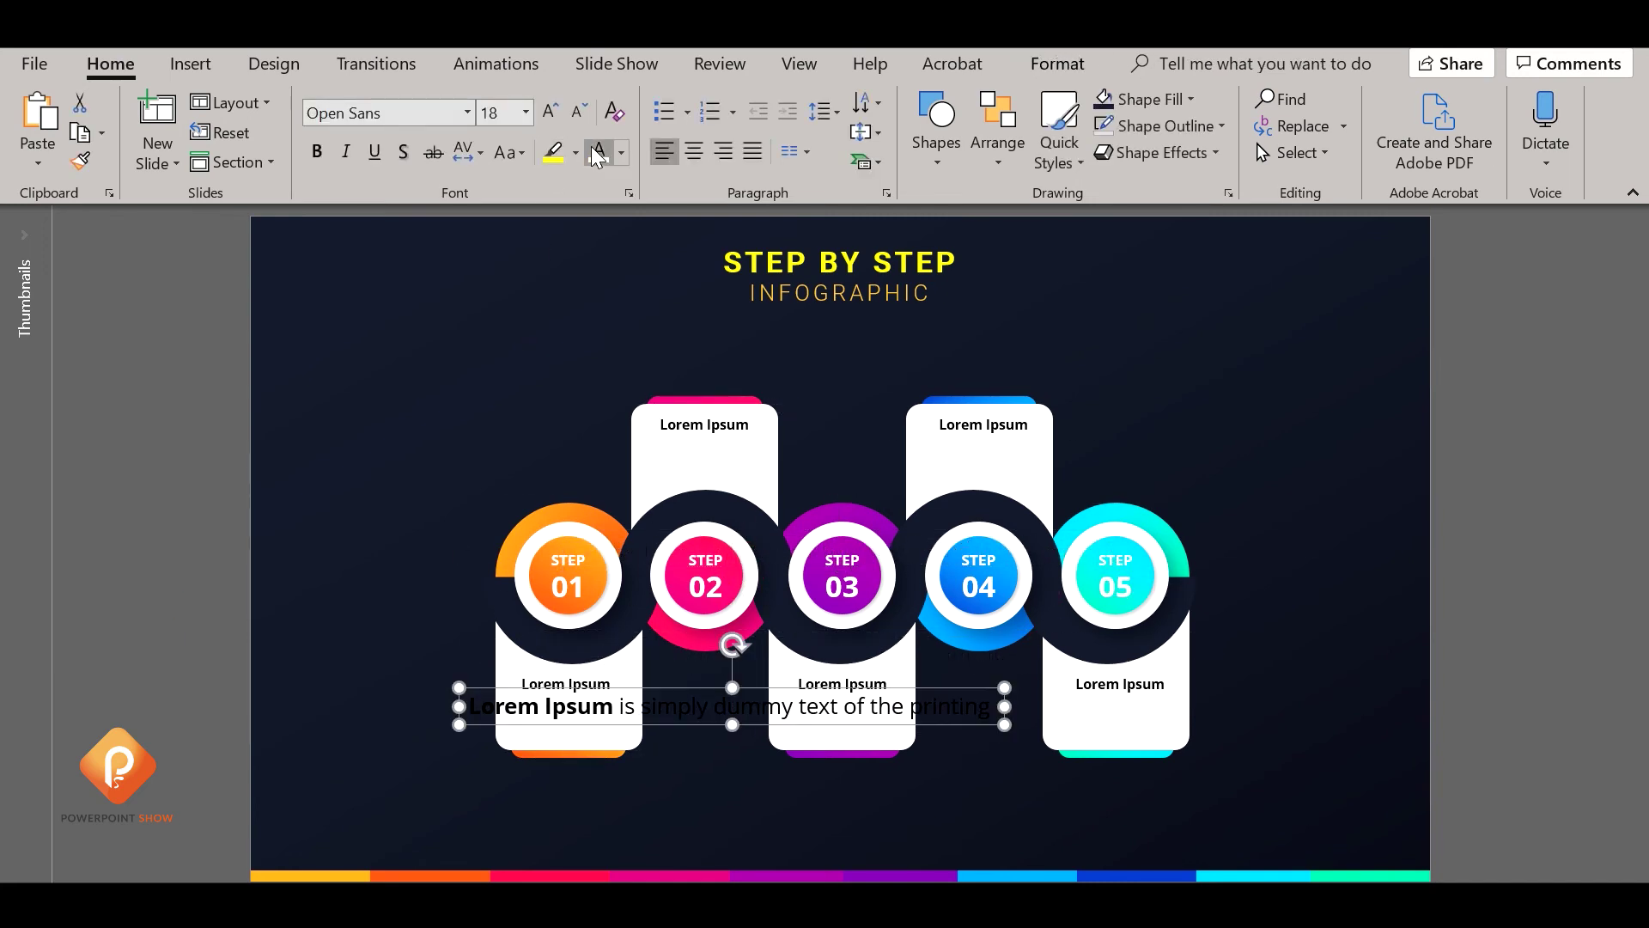
click(572, 112)
click(572, 112)
click(572, 112)
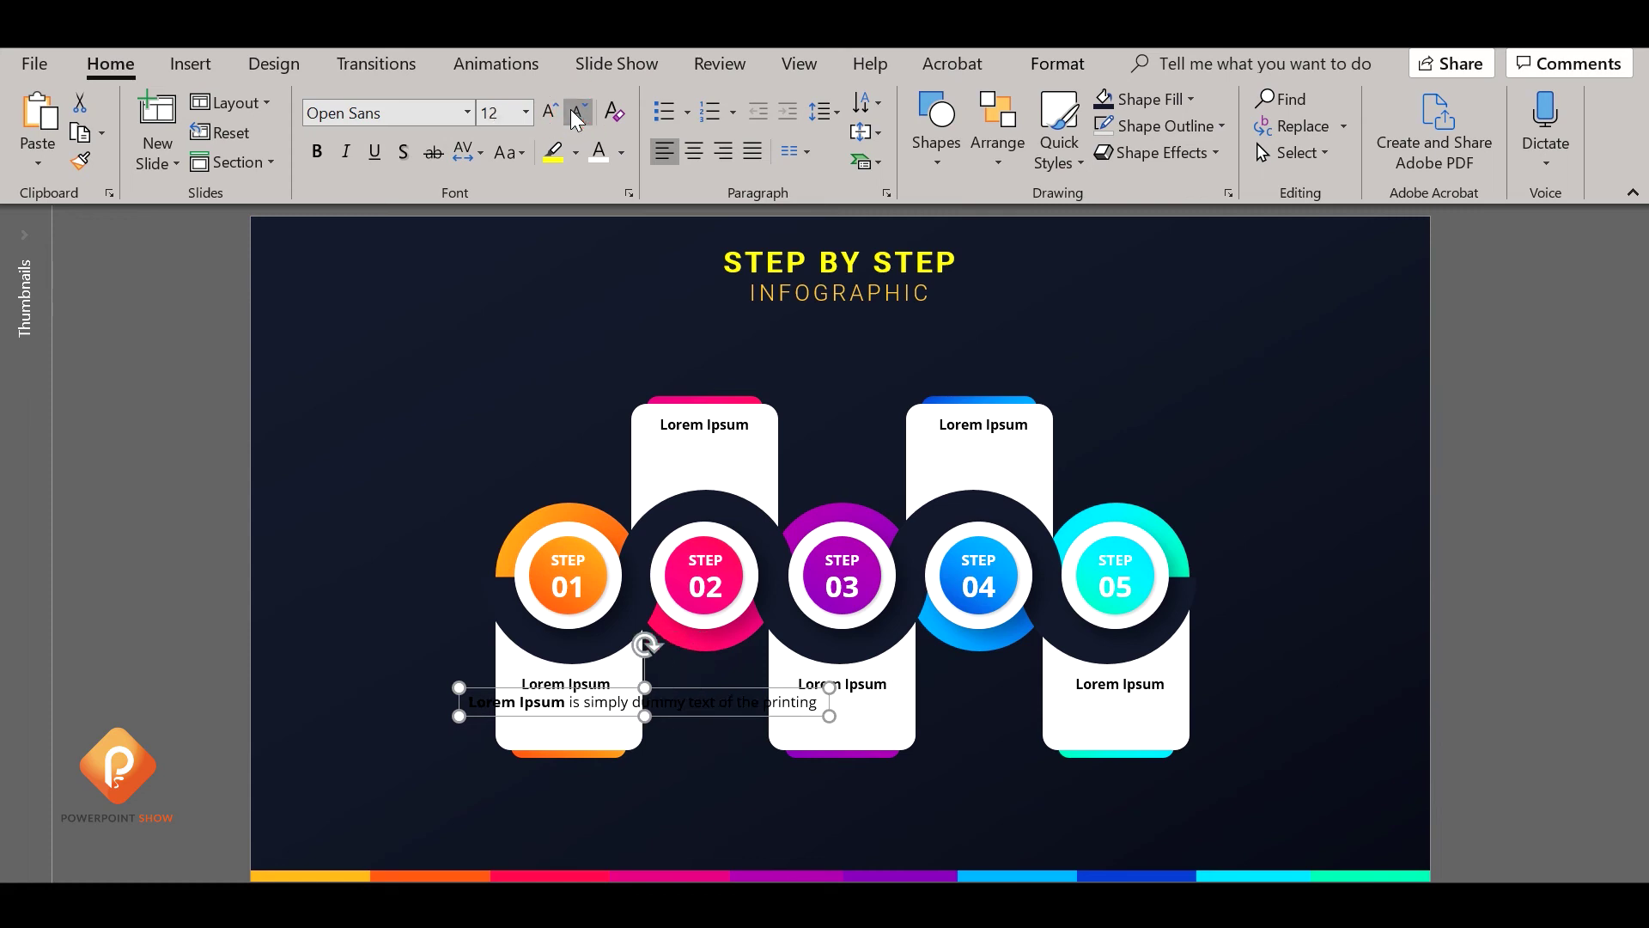
click(572, 111)
click(315, 155)
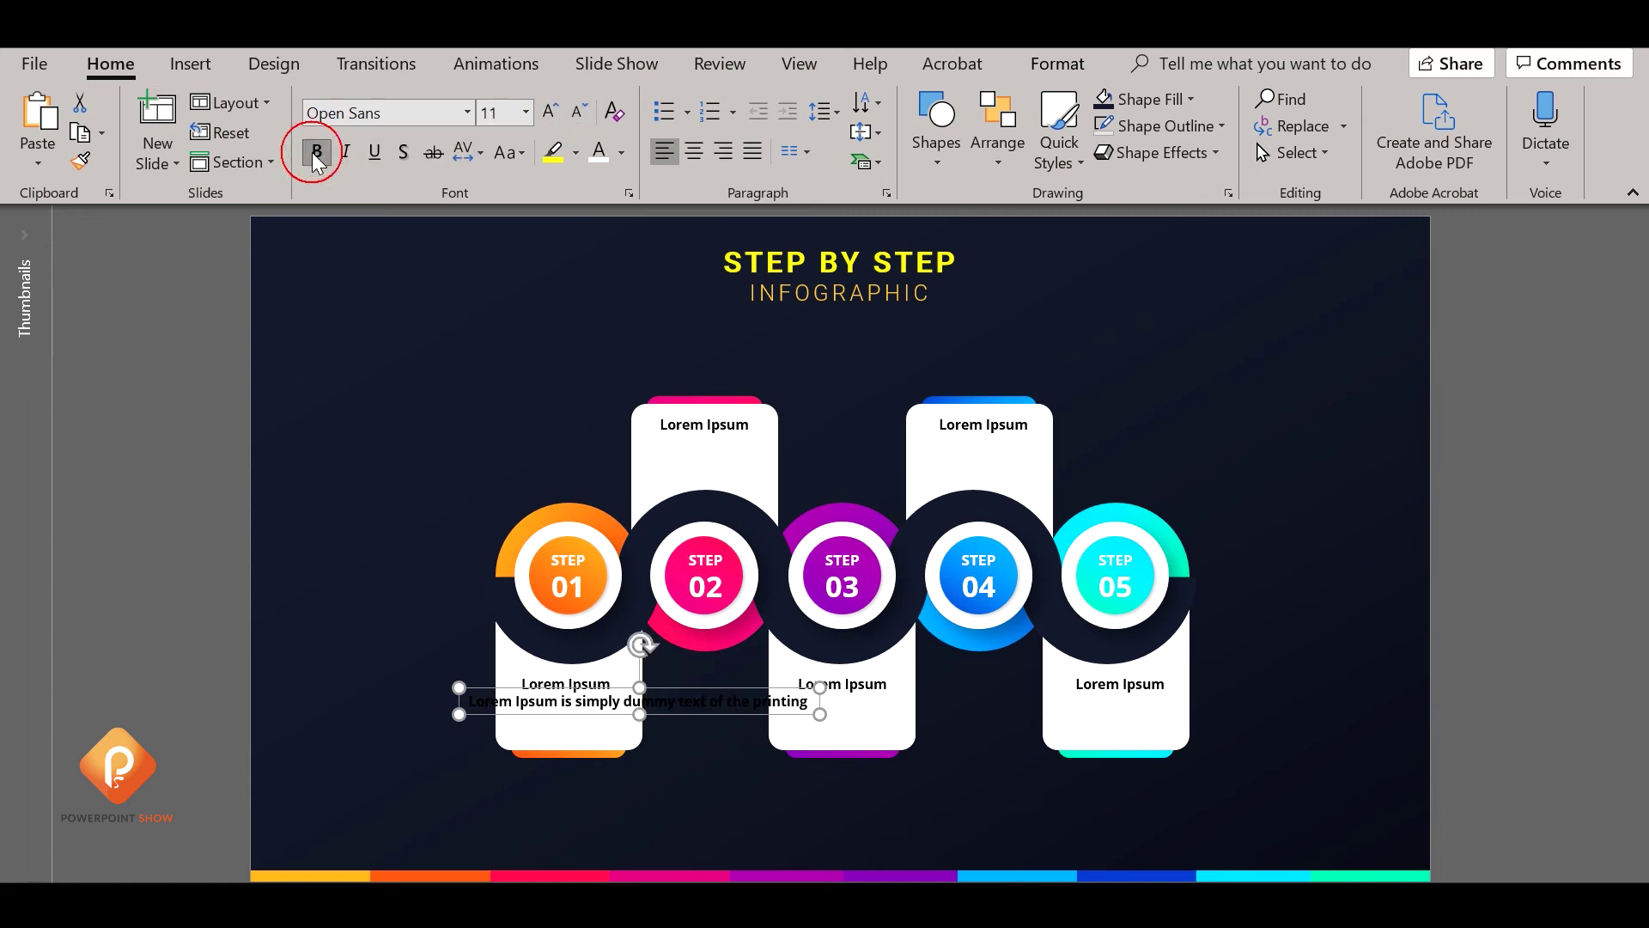
key(ctrl+z)
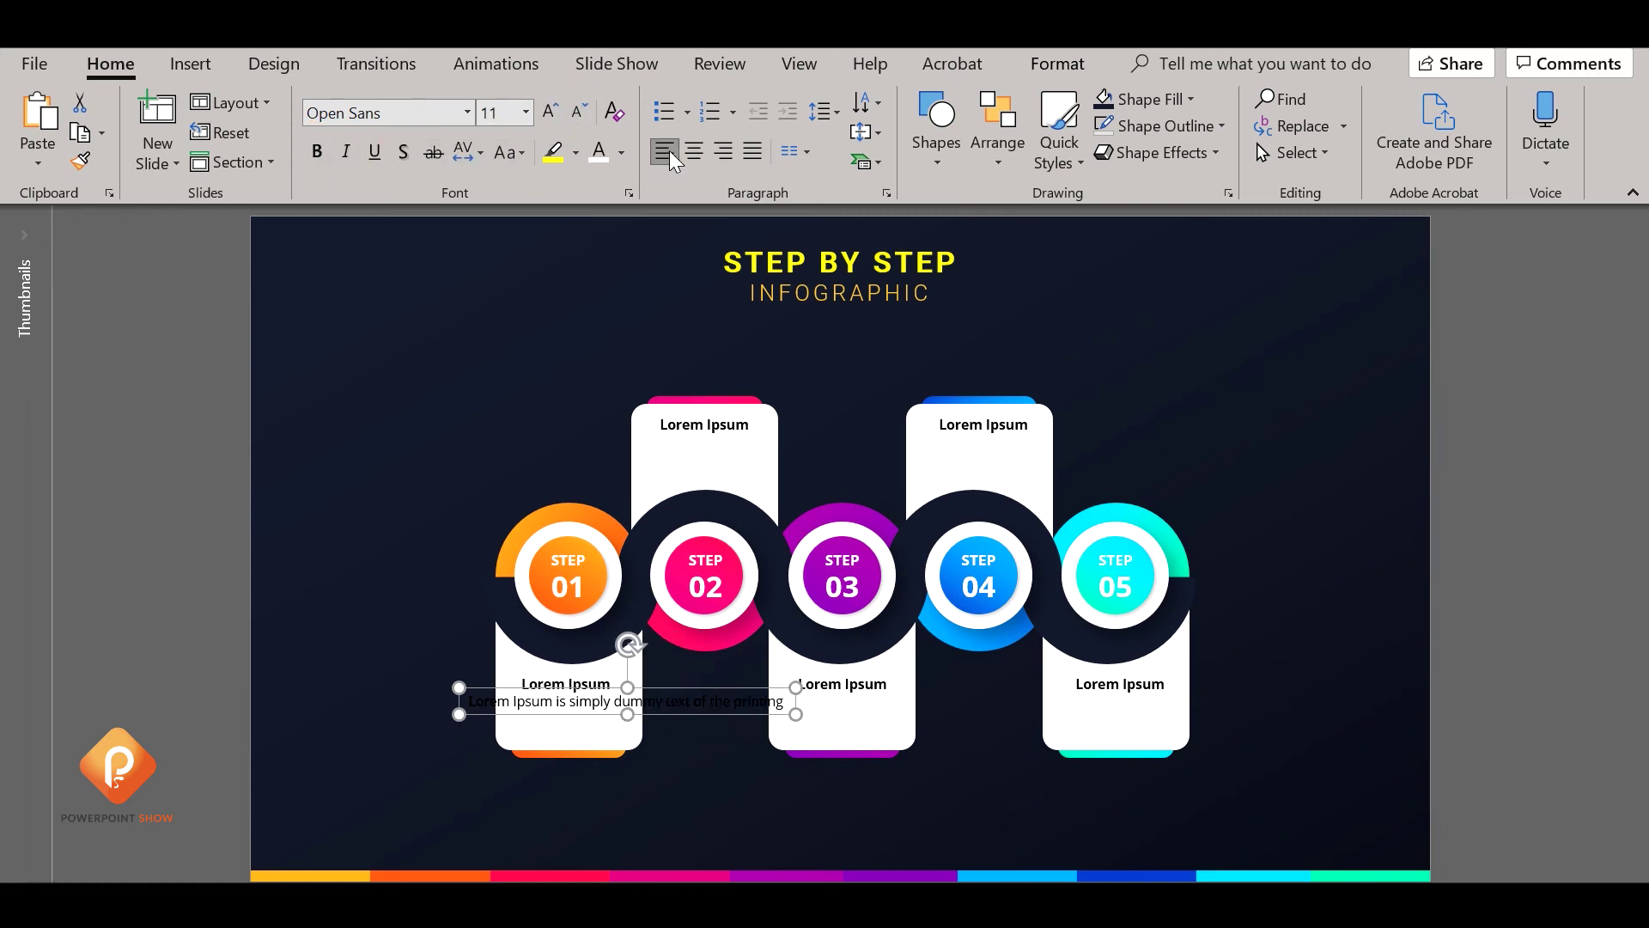
drag(795, 713, 627, 717)
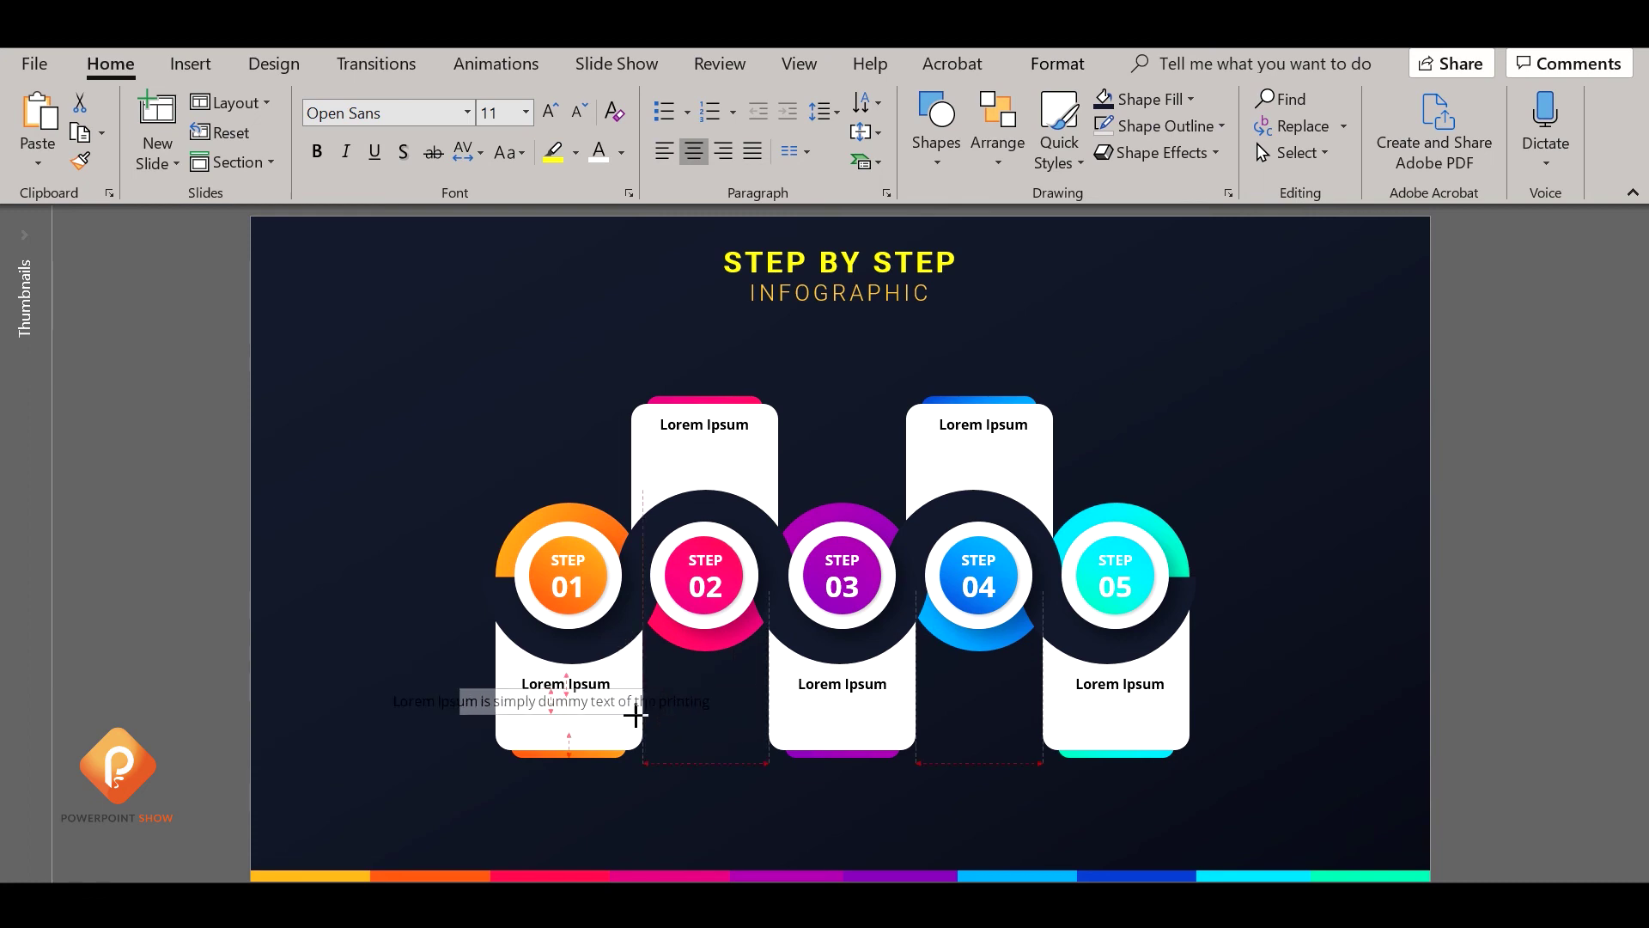
click(576, 106)
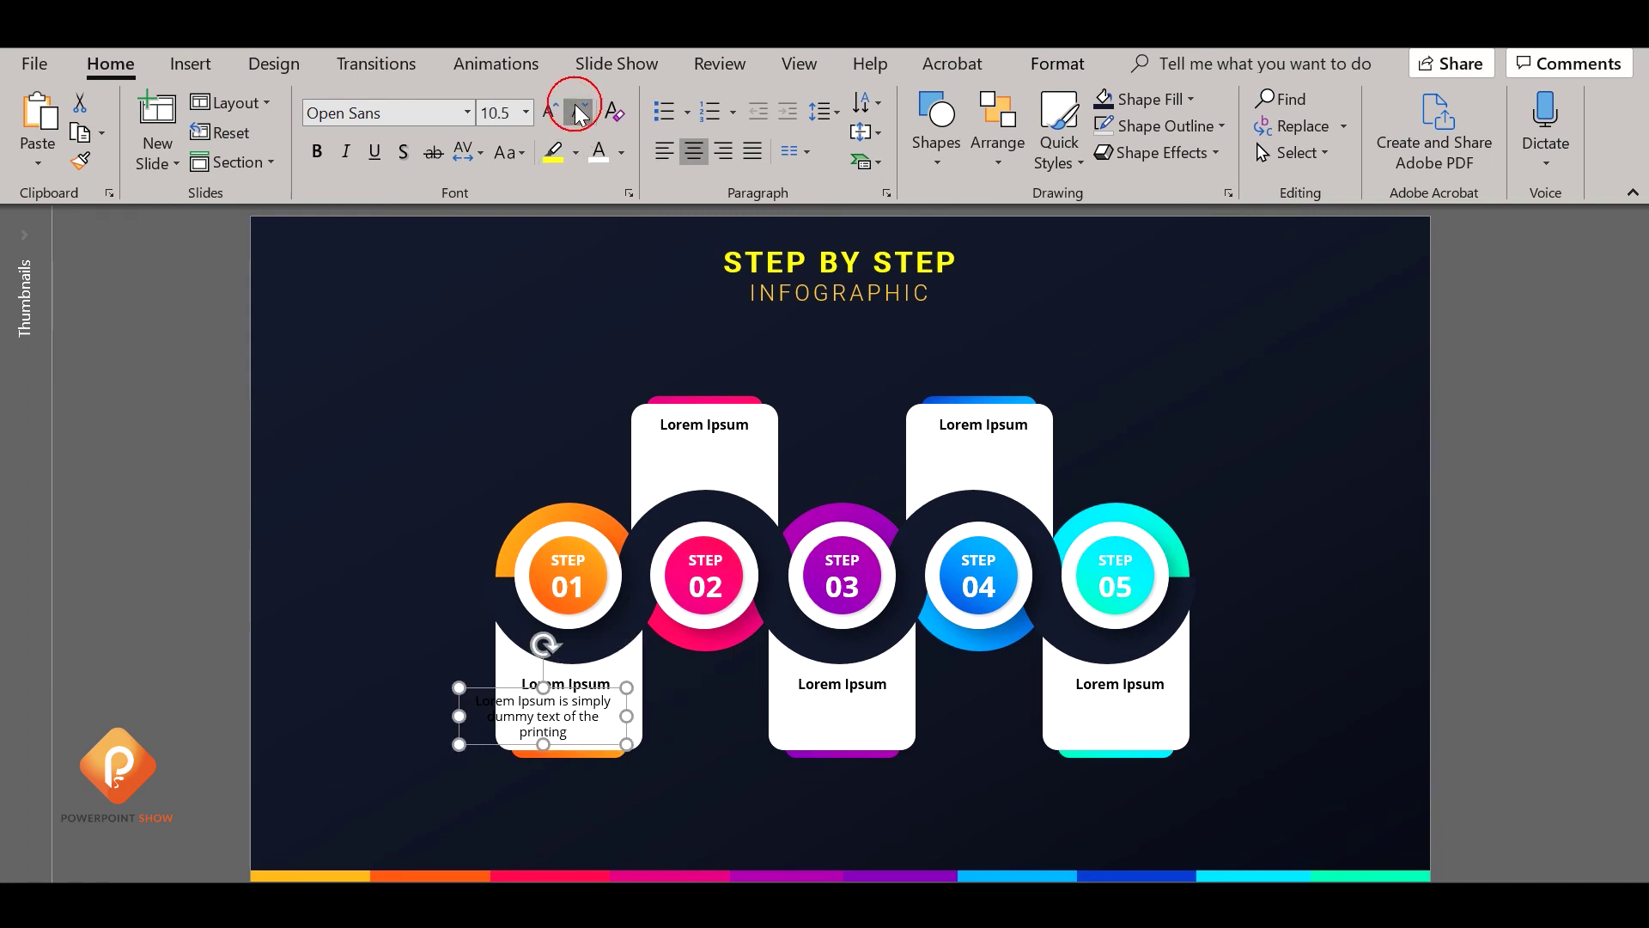
click(576, 107)
click(579, 115)
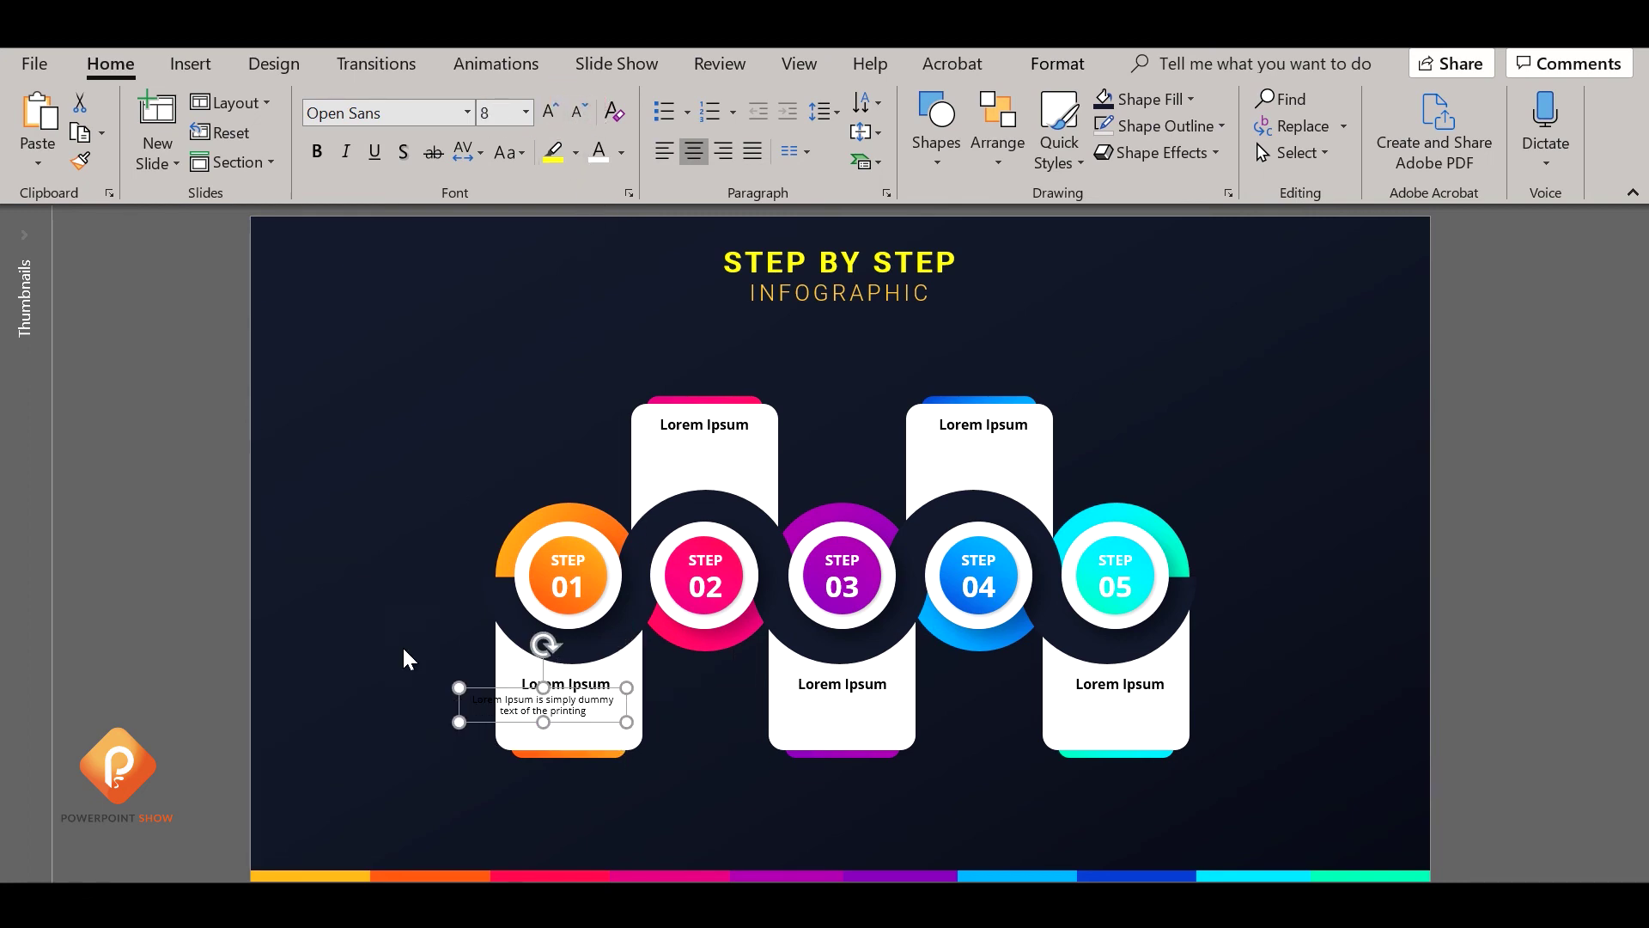
mouse_move(572, 721)
mouse_down()
mouse_move(615, 731)
mouse_move(605, 694)
mouse_move(882, 695)
mouse_up()
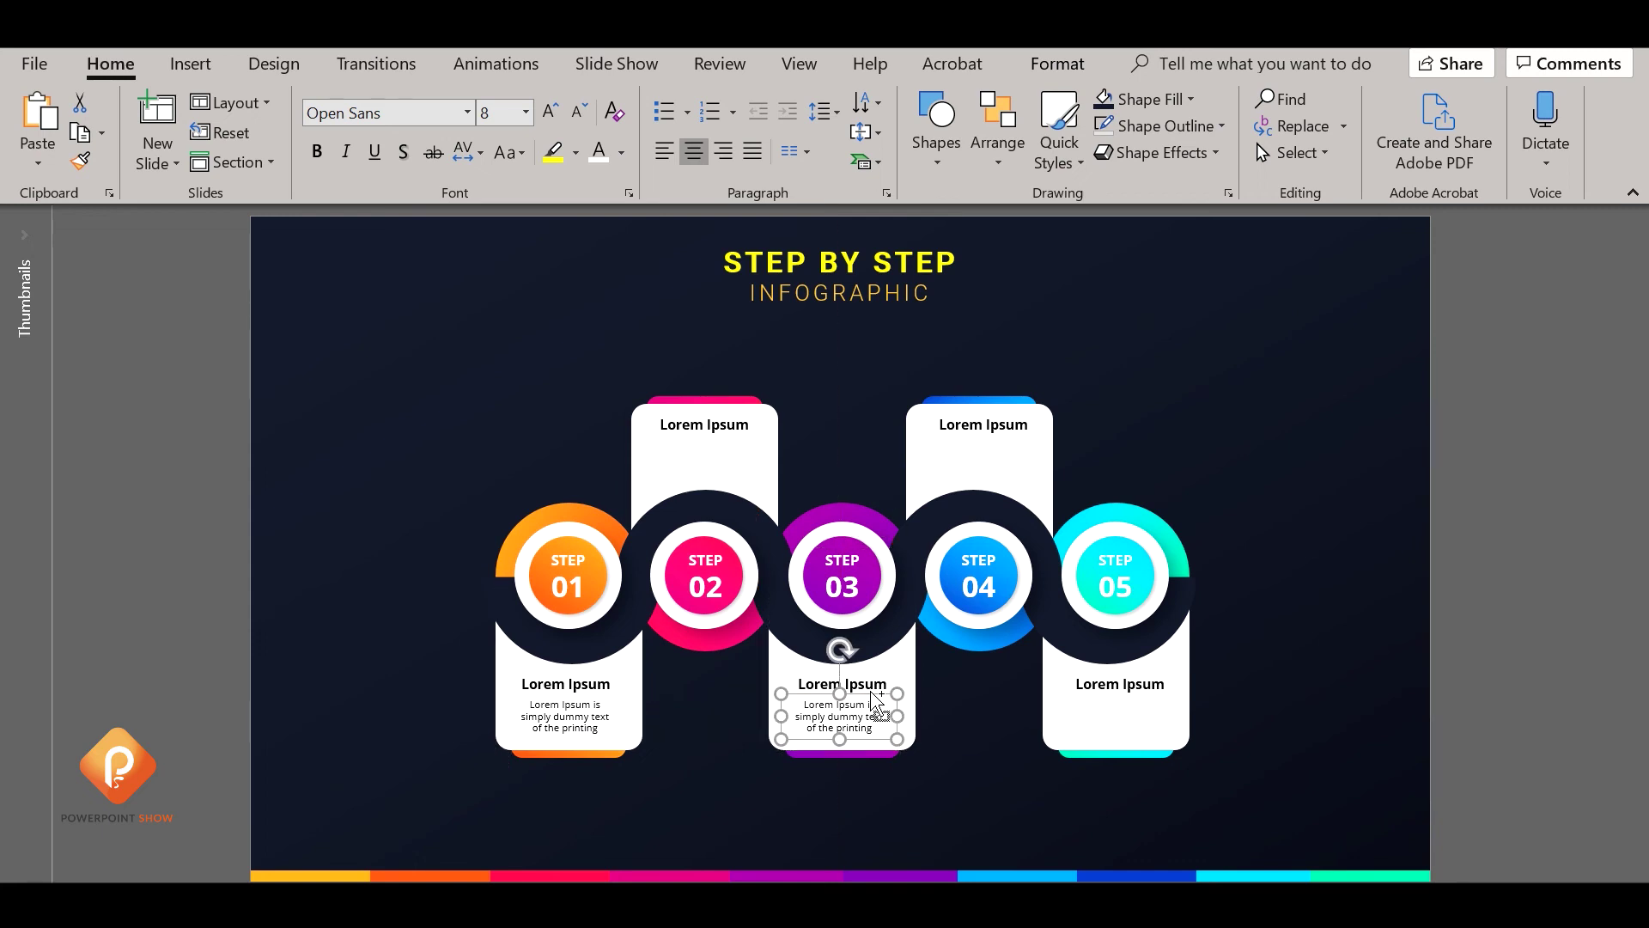
Copy the small description onto the Step 05 card and deselect it
mouse_move(877, 690)
mouse_down()
mouse_move(1156, 700)
mouse_move(1133, 417)
mouse_move(1009, 438)
mouse_move(724, 438)
mouse_move(744, 438)
mouse_up()
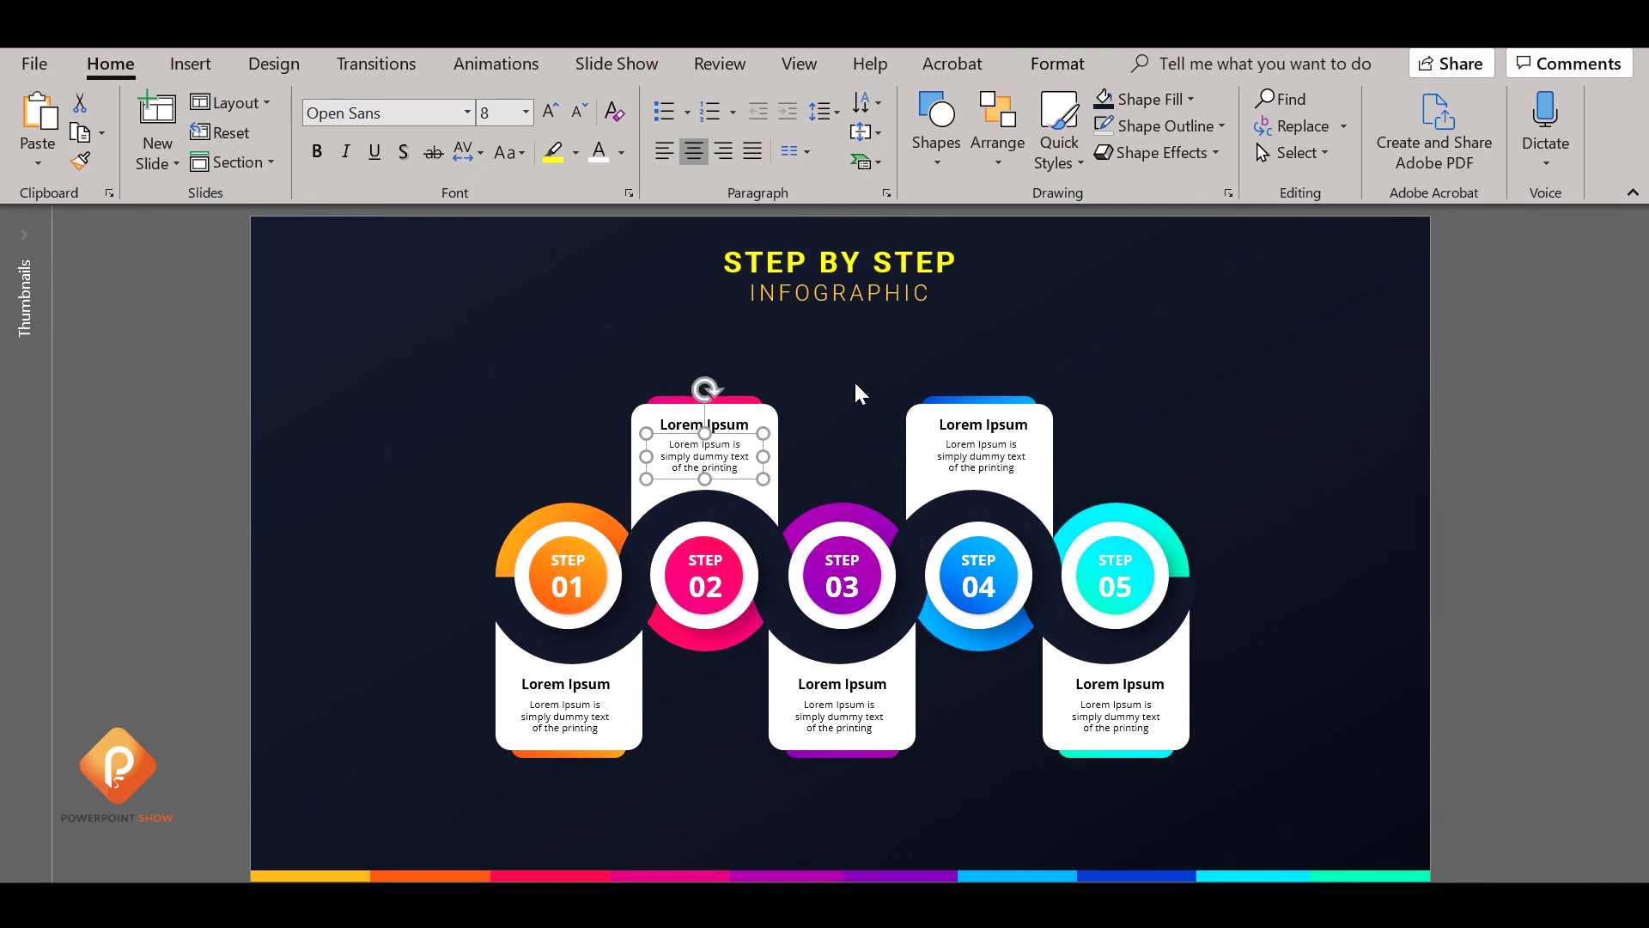
click(888, 361)
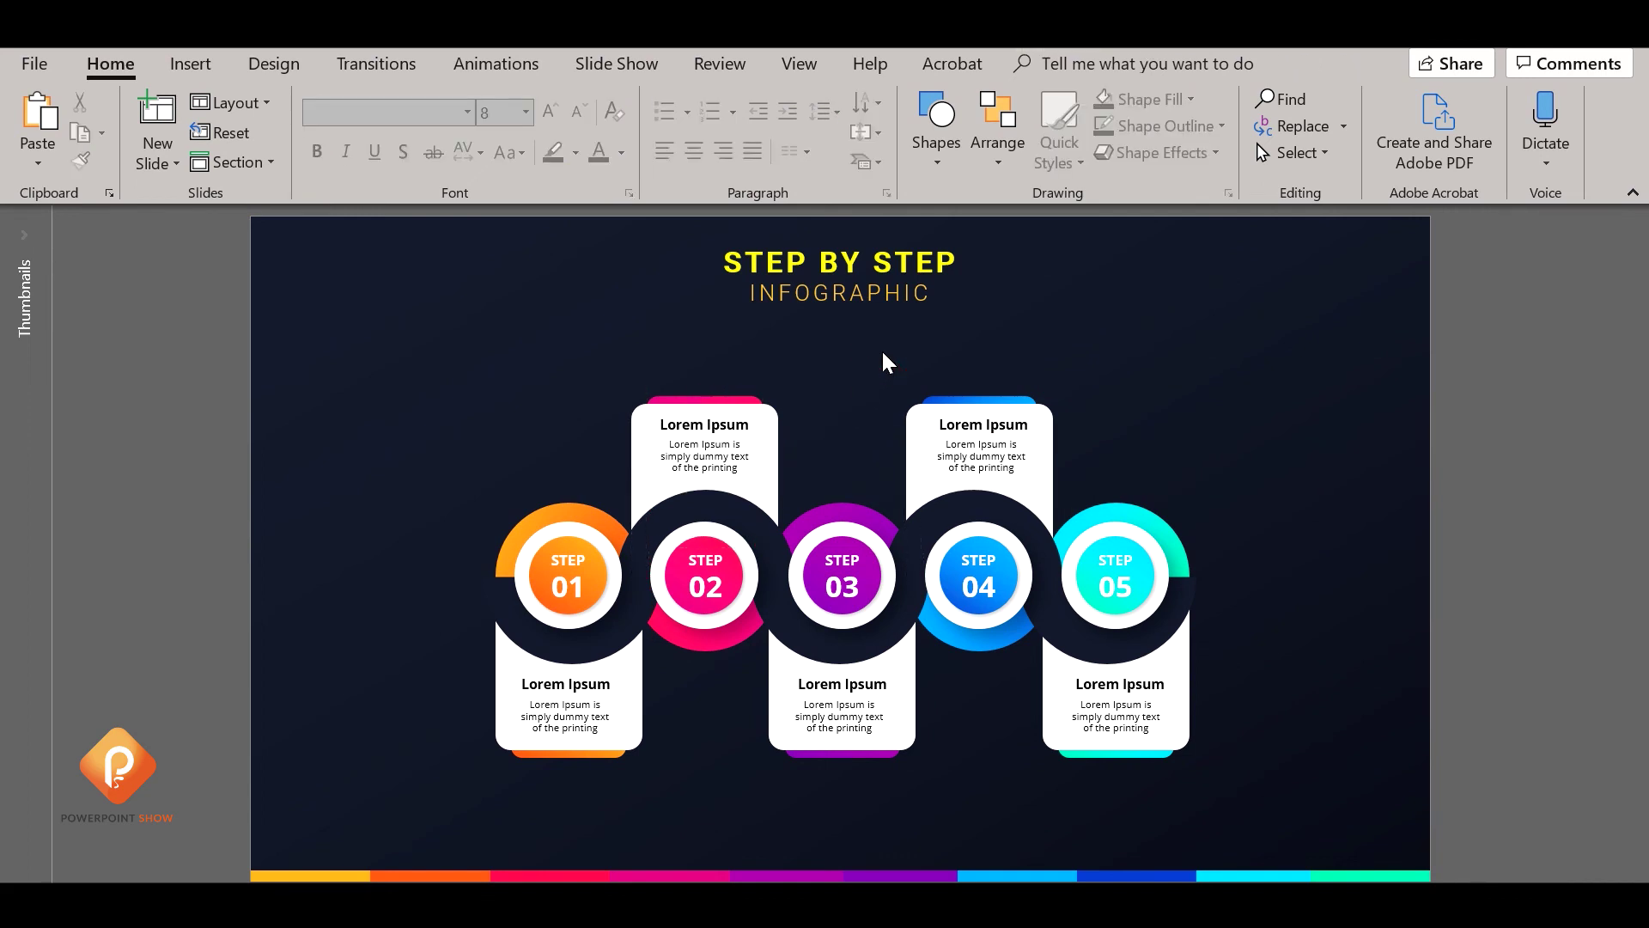
Open the Insert Icons library at the Analytics category
click(191, 65)
click(471, 122)
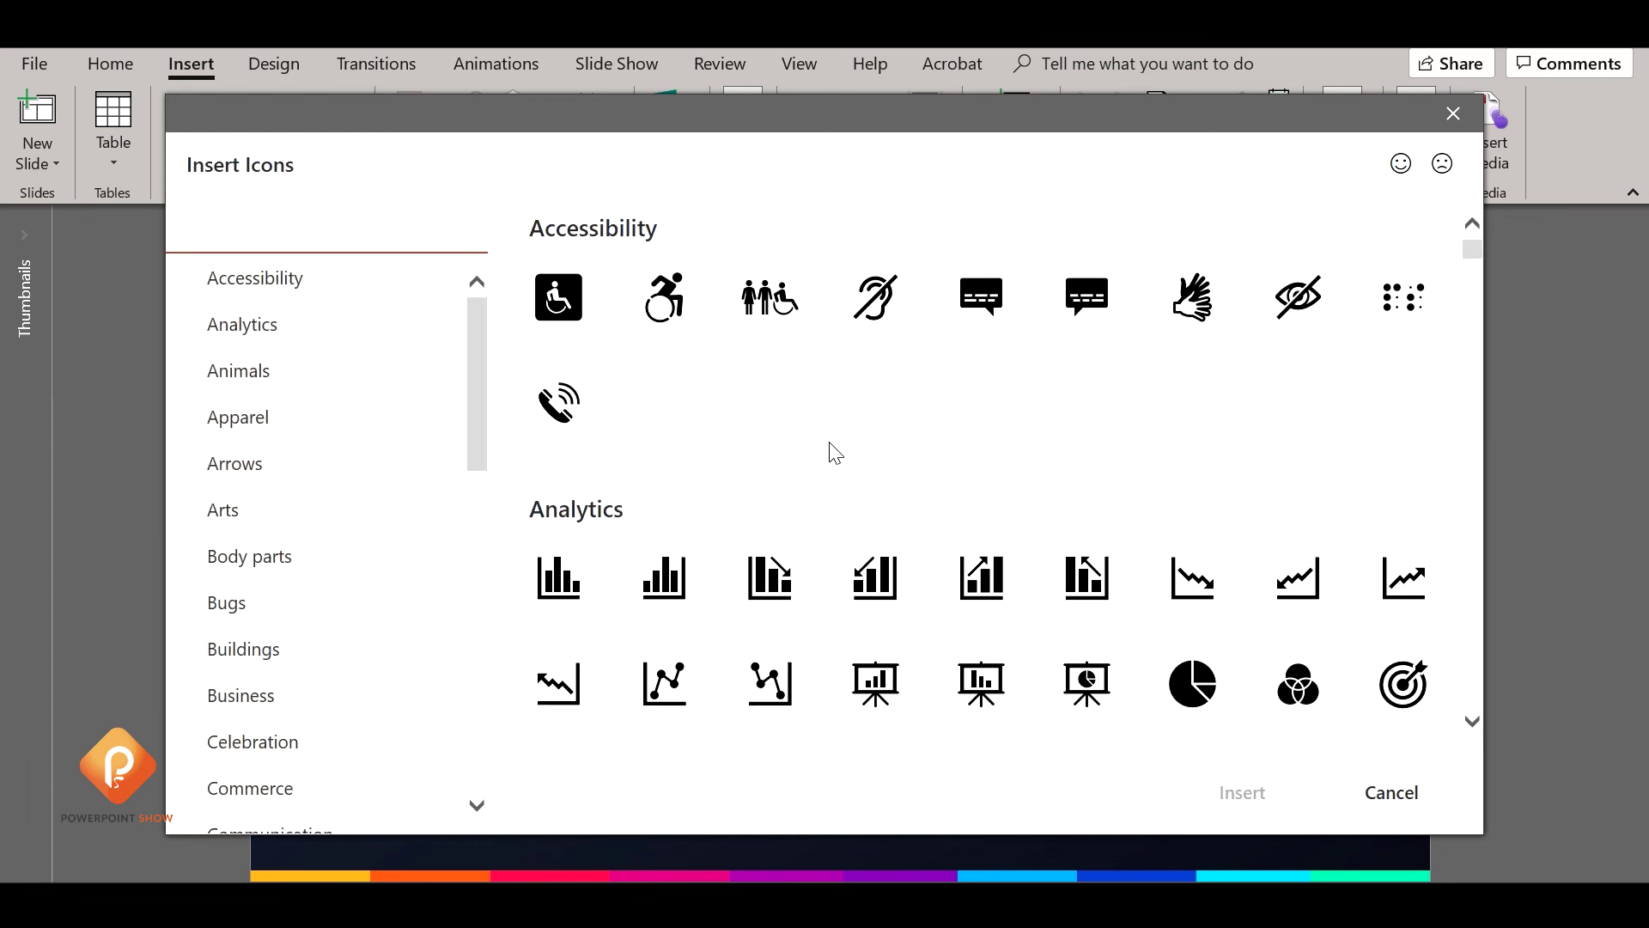
click(256, 335)
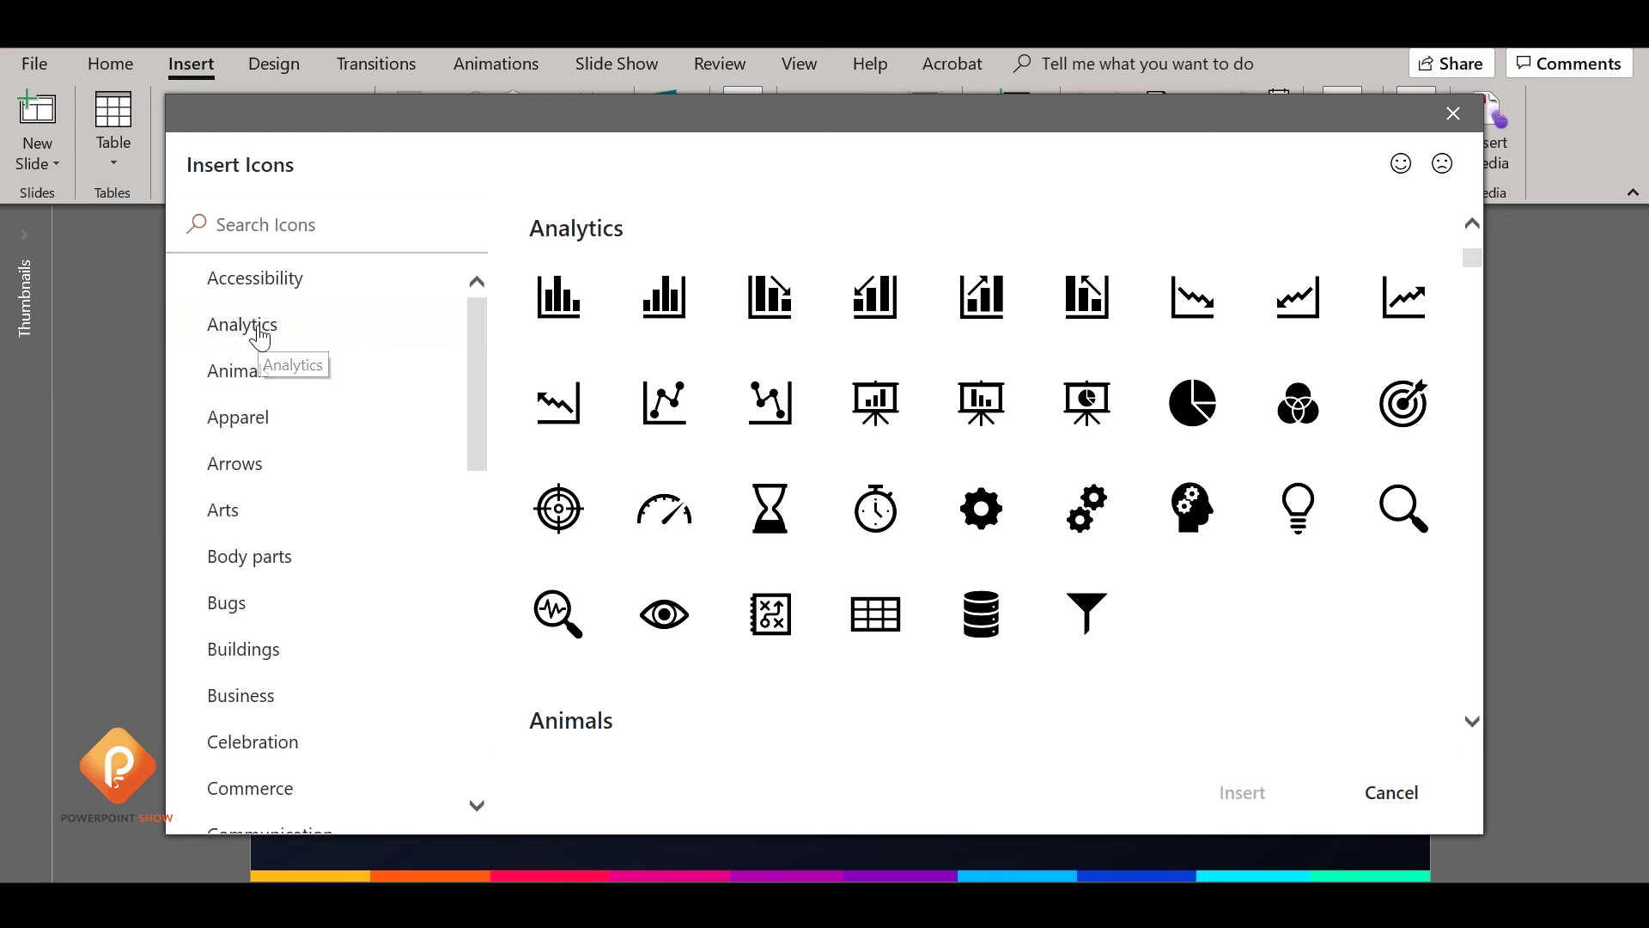
click(262, 277)
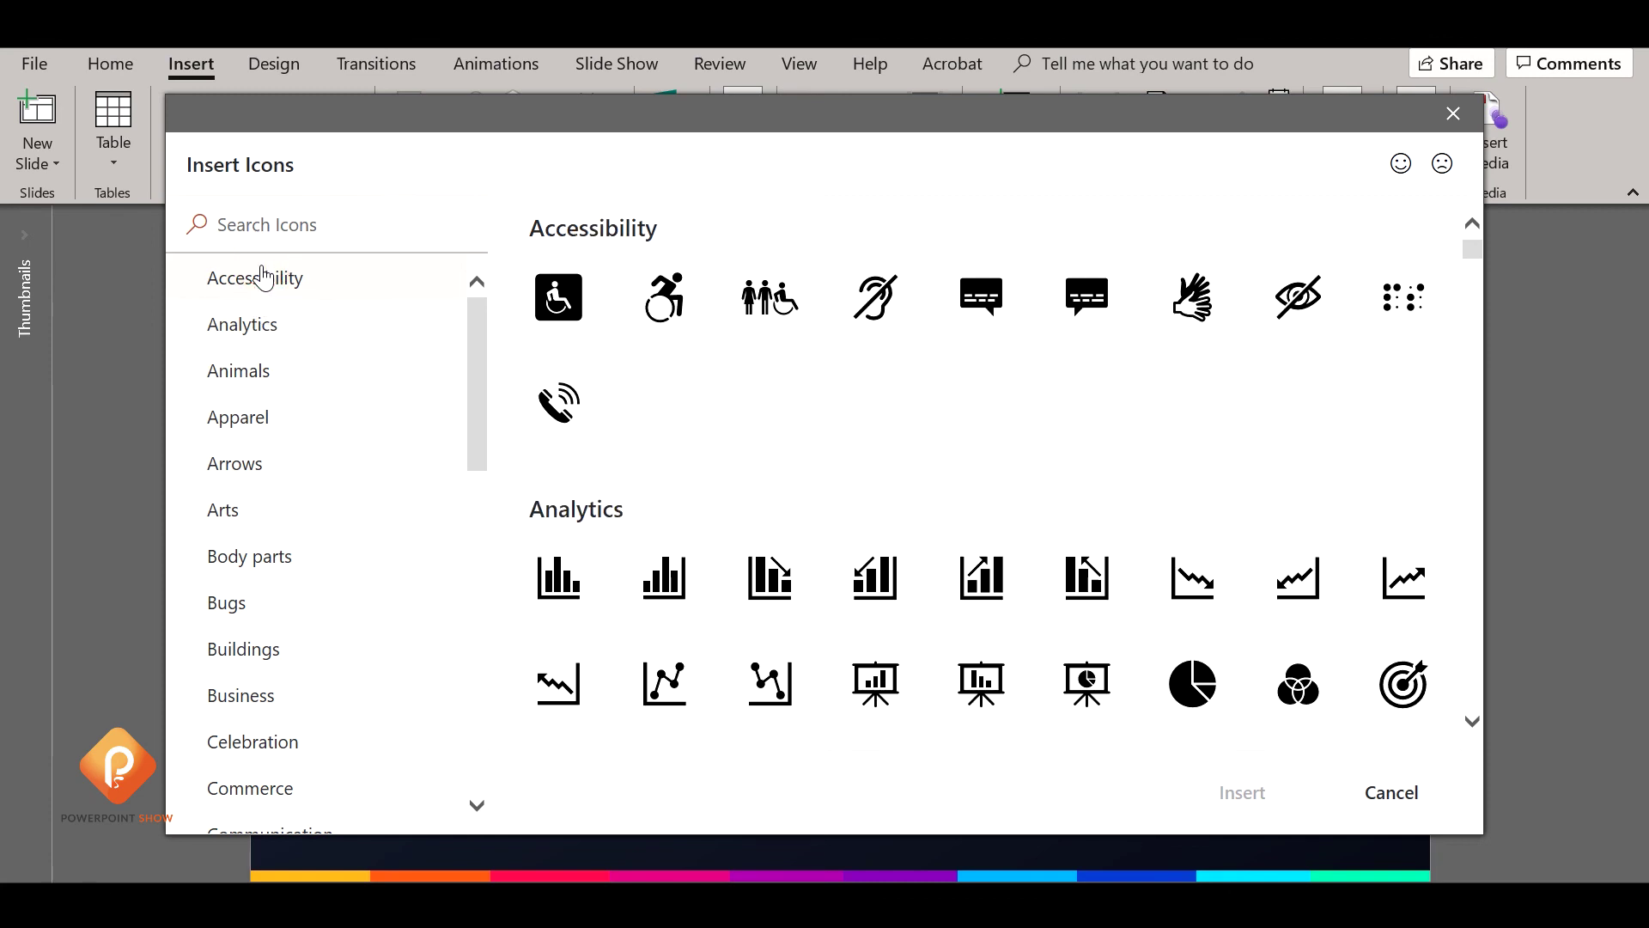
scroll(1080, 616, down, 3)
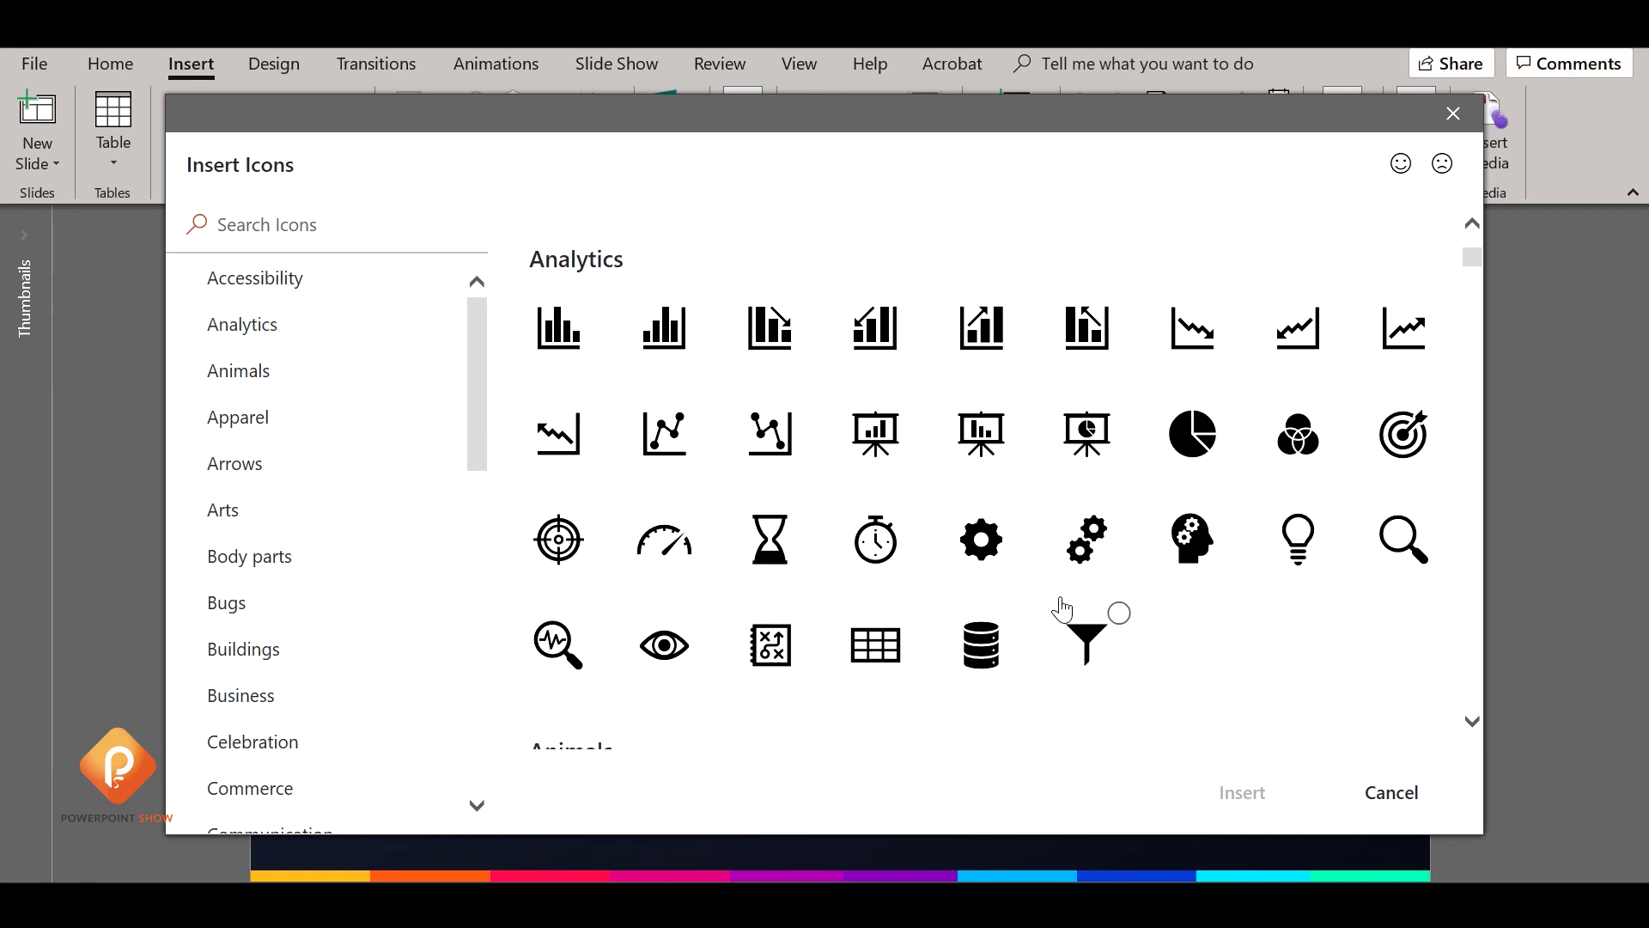
scroll(1062, 608, up, 2)
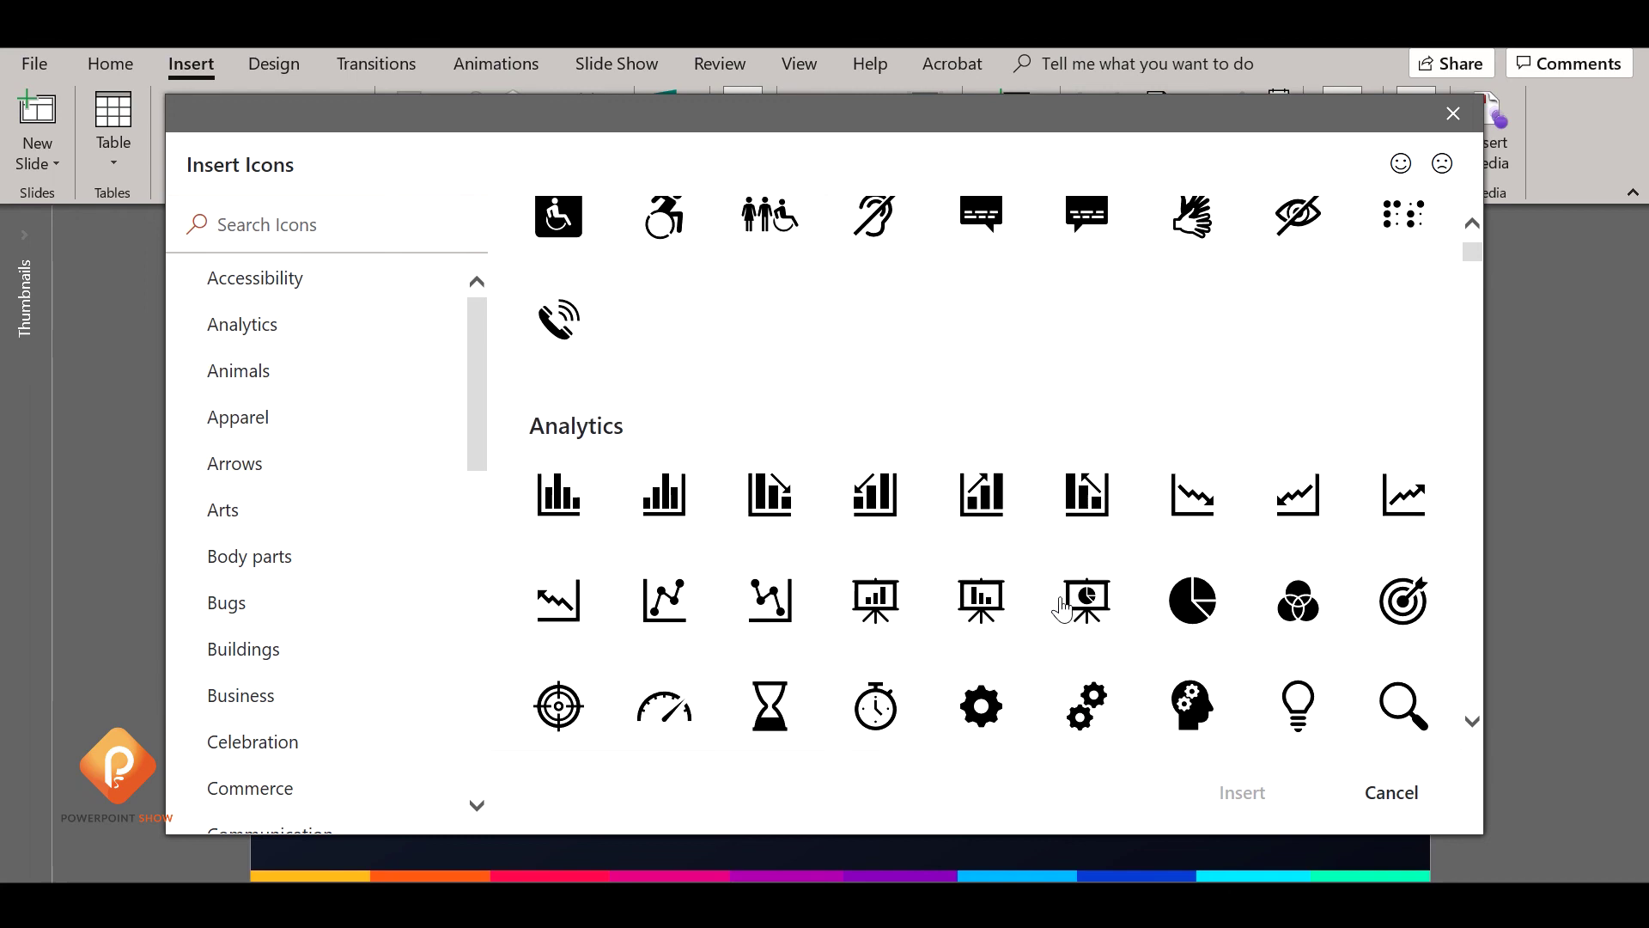
click(281, 325)
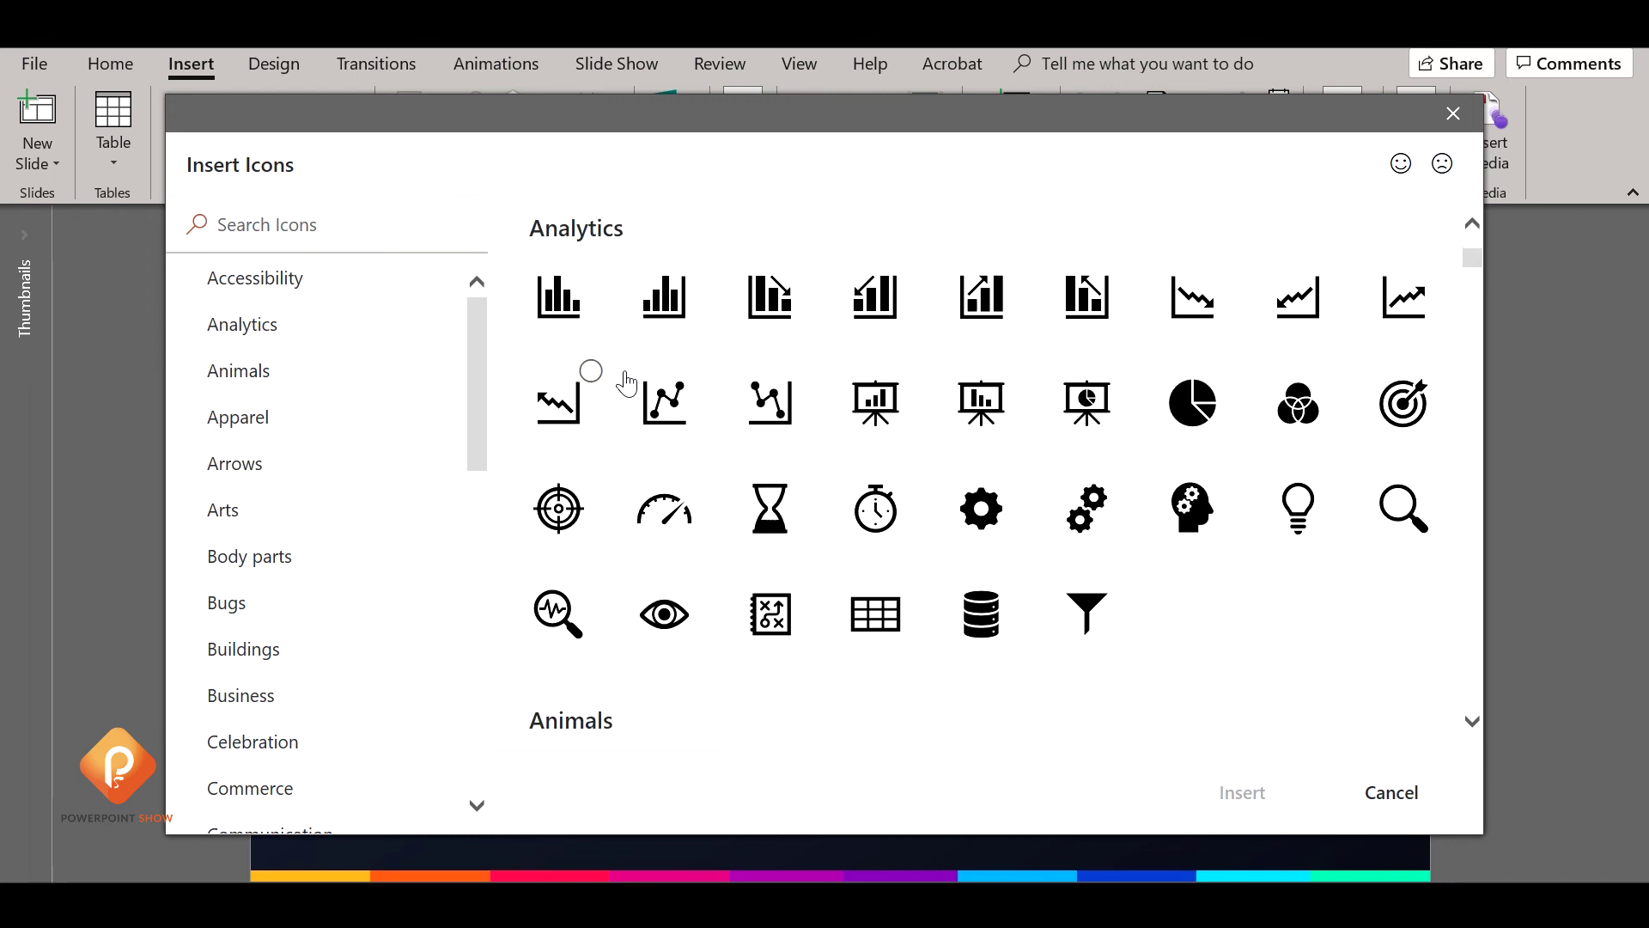
Select the lightbulb, target, gears, bar chart and gauge icons and insert all five
click(1288, 537)
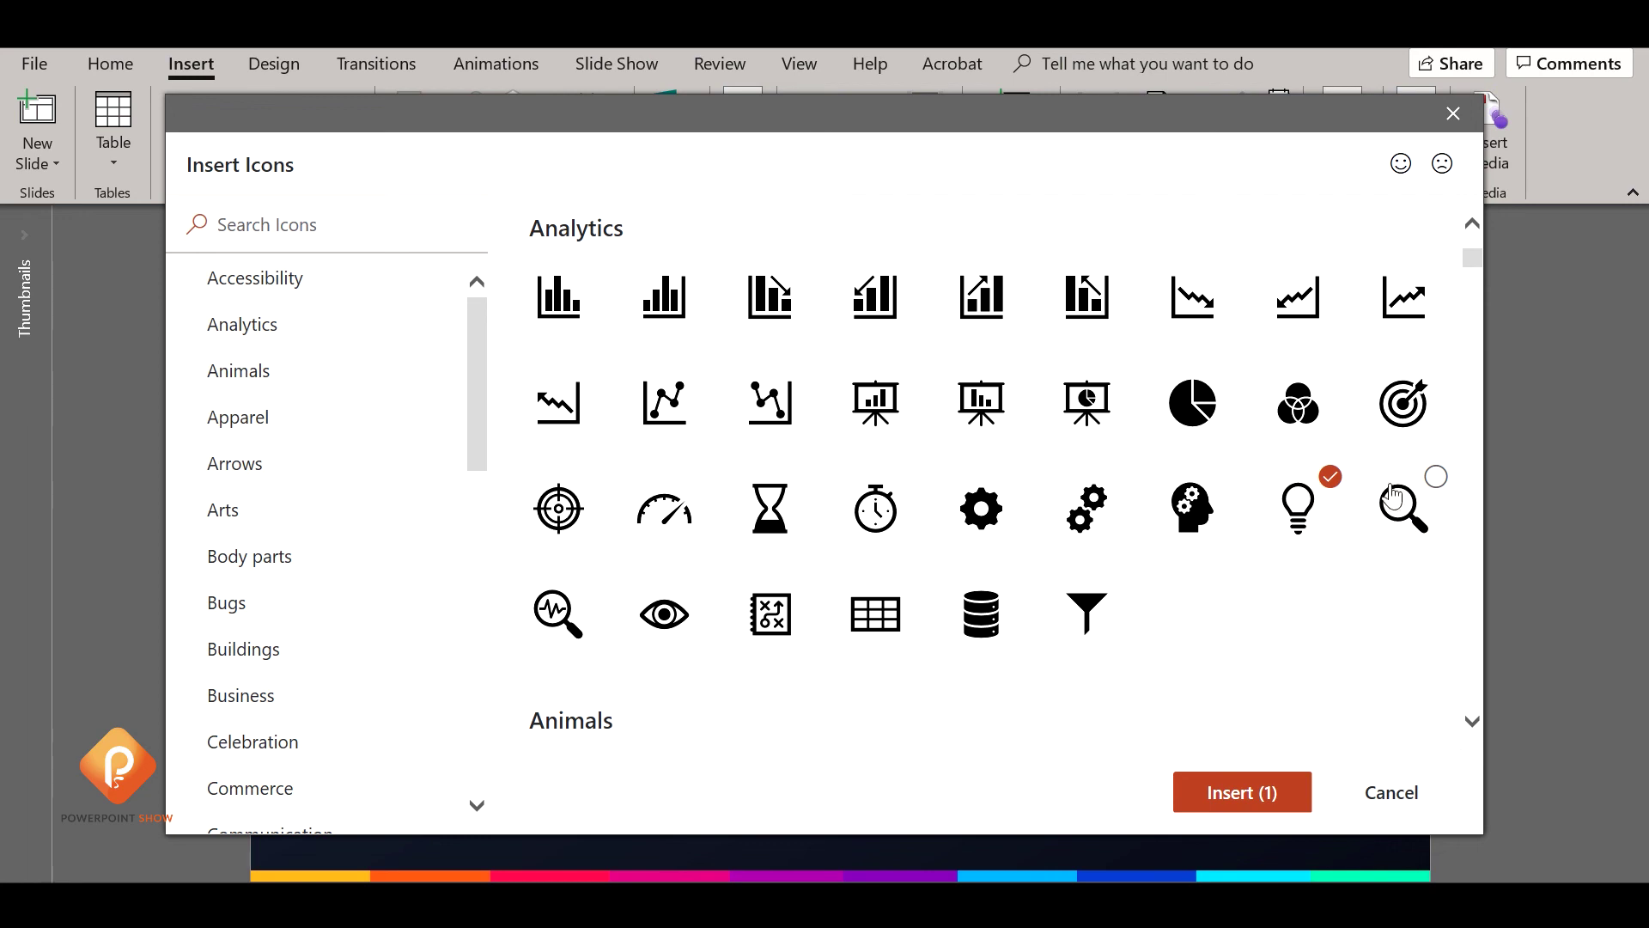
click(1391, 423)
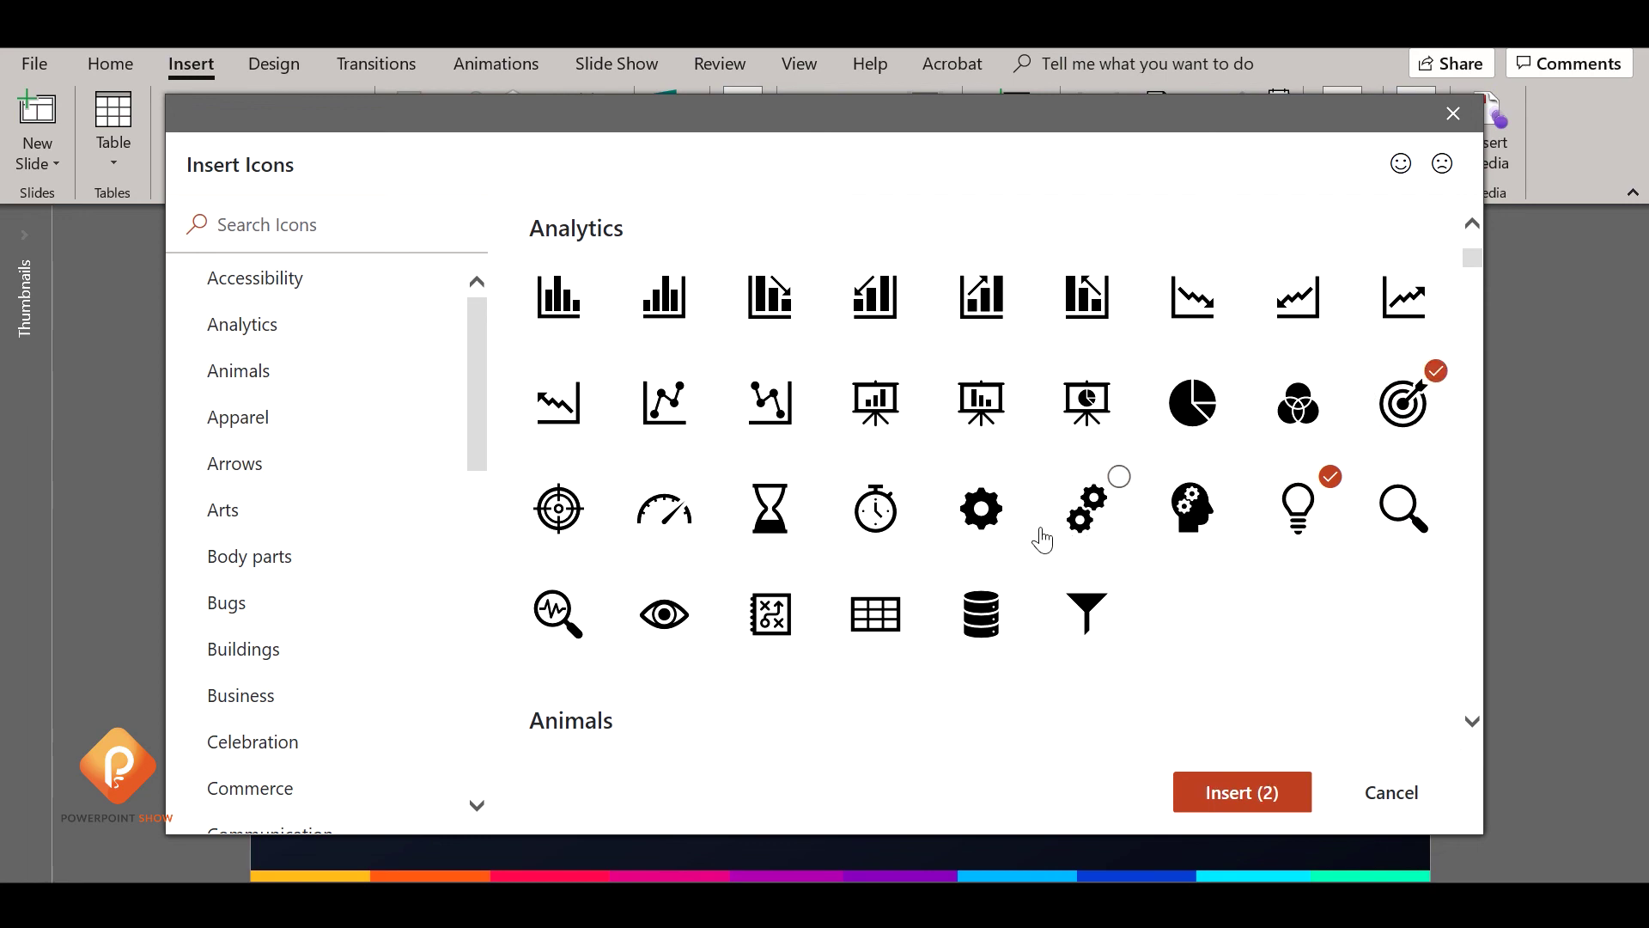
click(1078, 531)
click(568, 311)
click(677, 534)
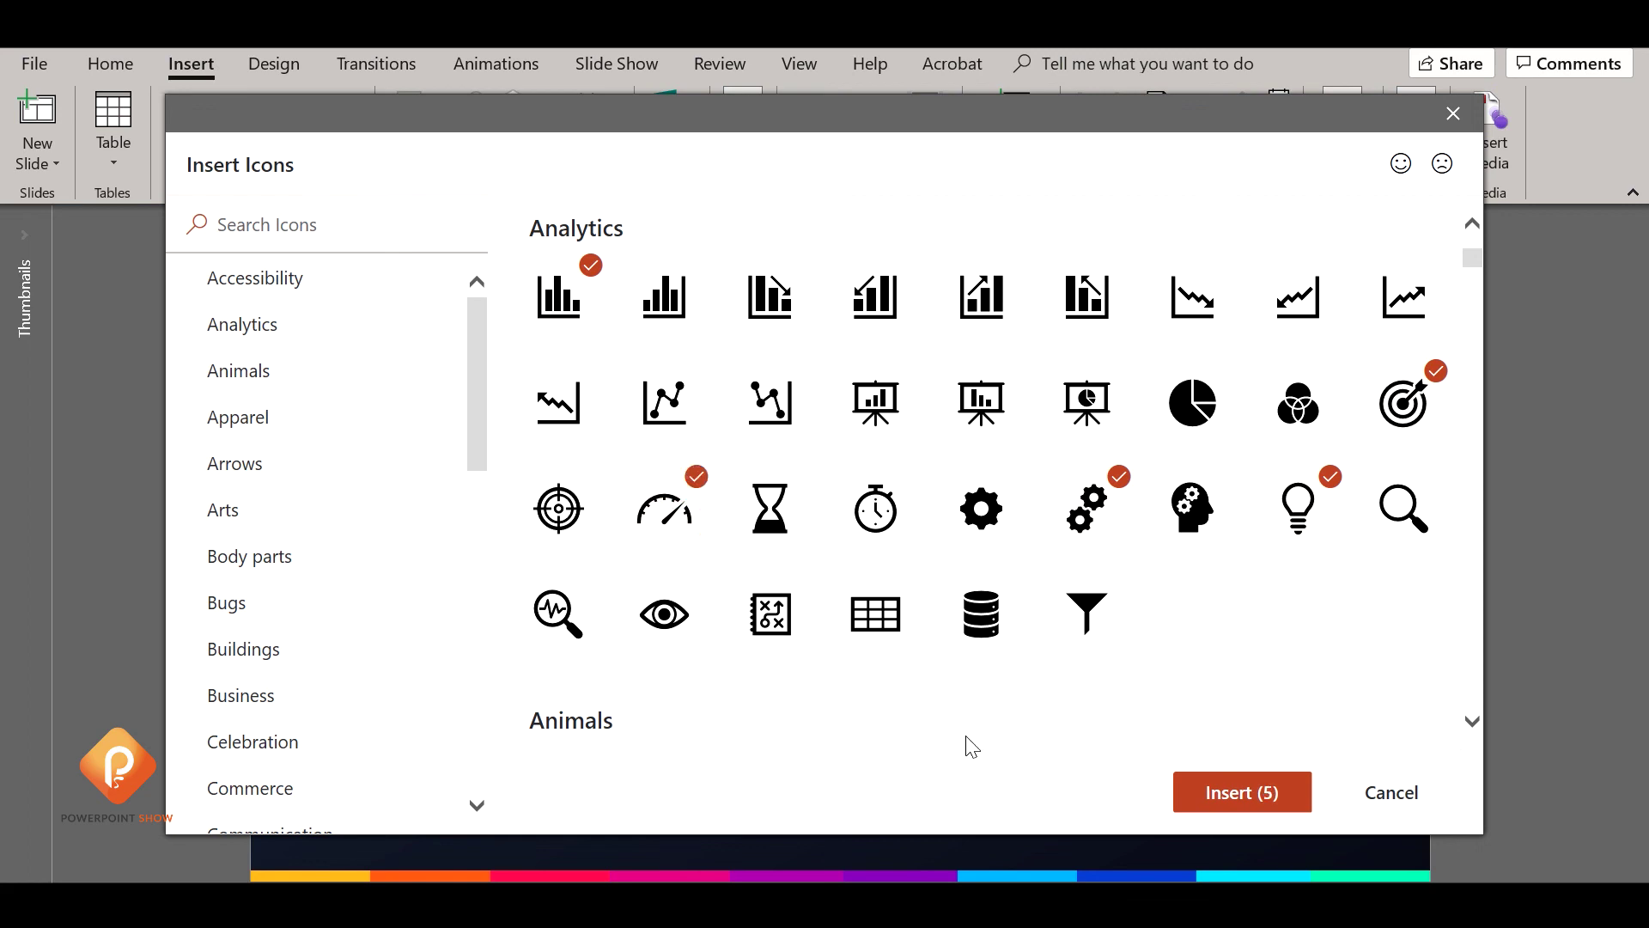
click(1234, 795)
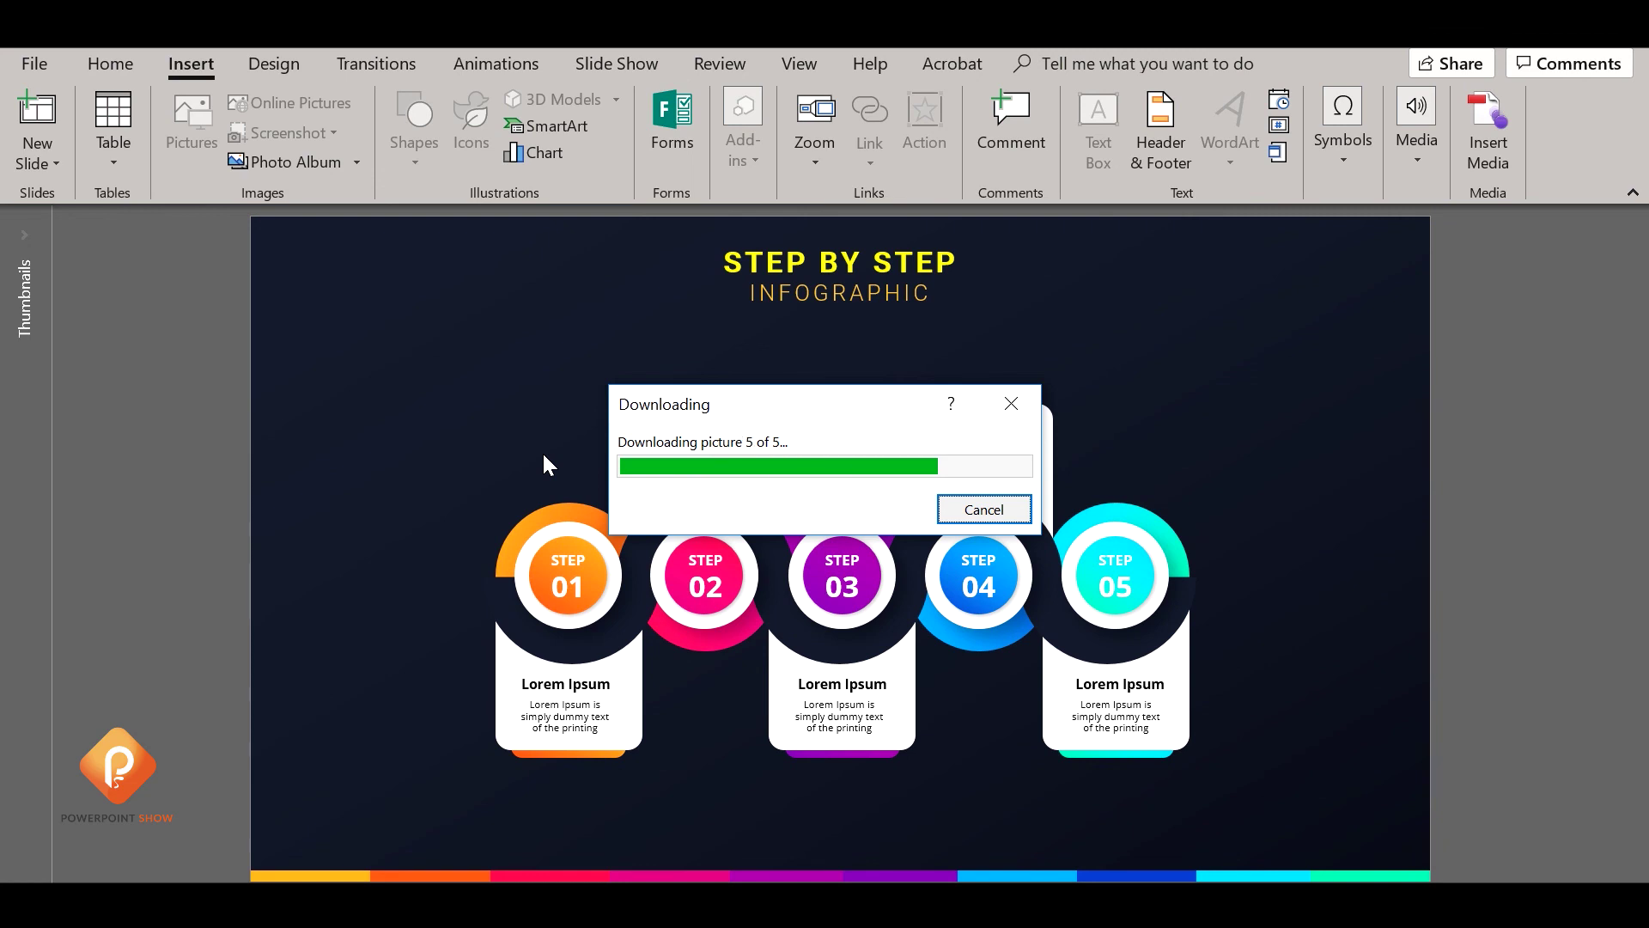
Move the five icons to the slide's upper left and fill them light grey
drag(829, 515, 386, 378)
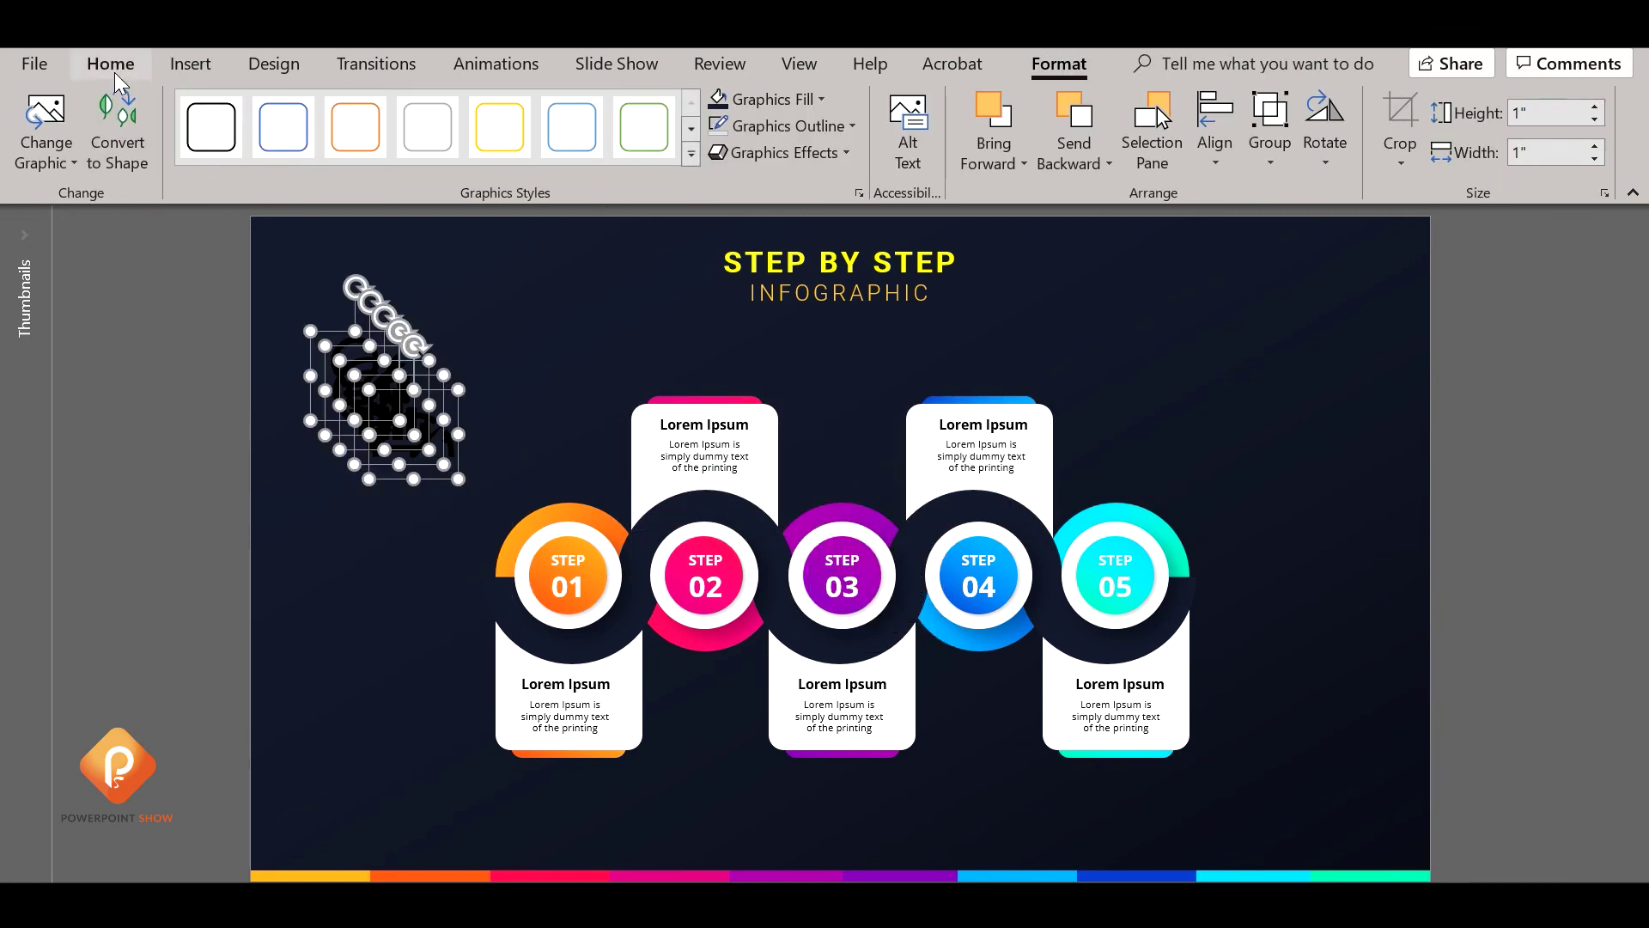
click(116, 75)
click(1142, 99)
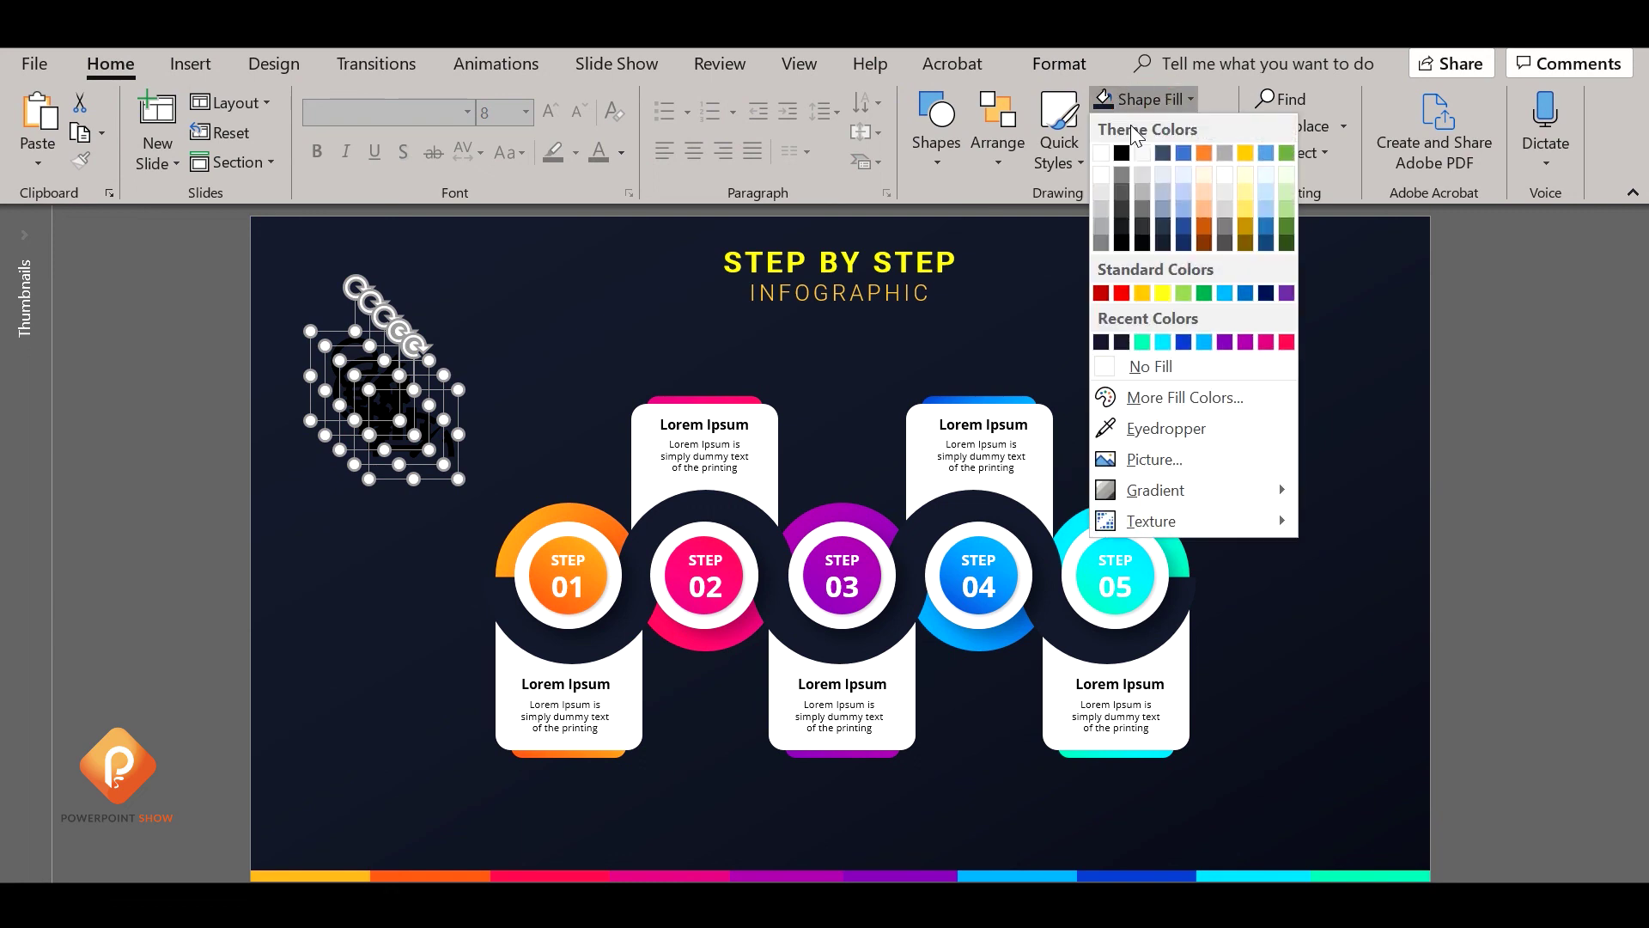
click(1101, 228)
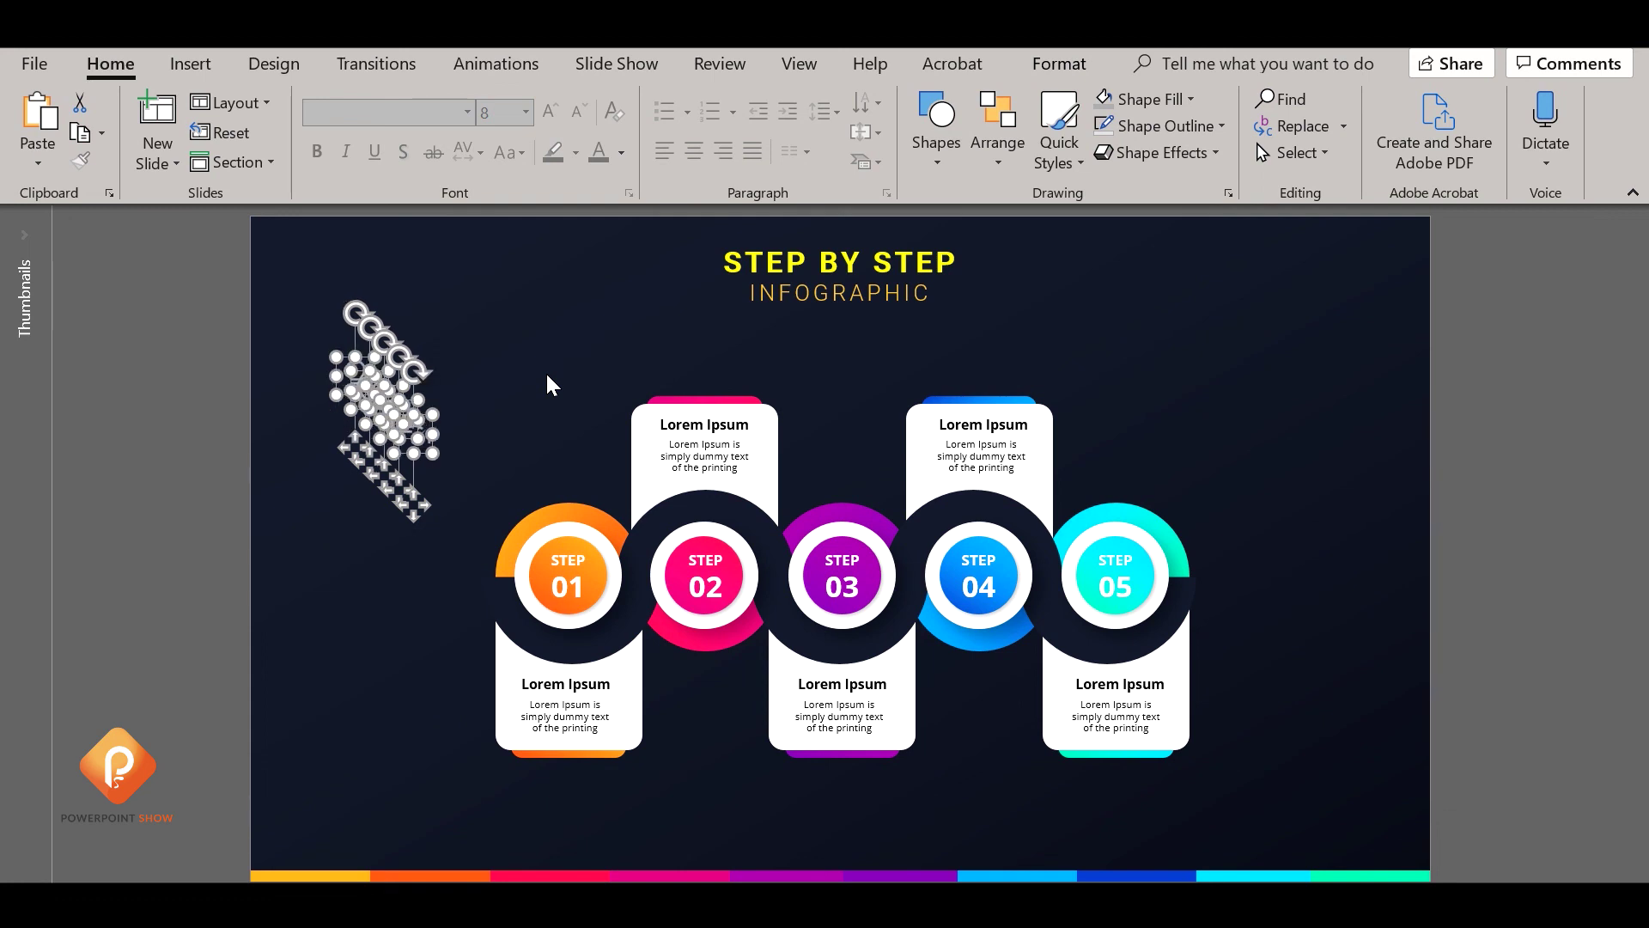
click(526, 418)
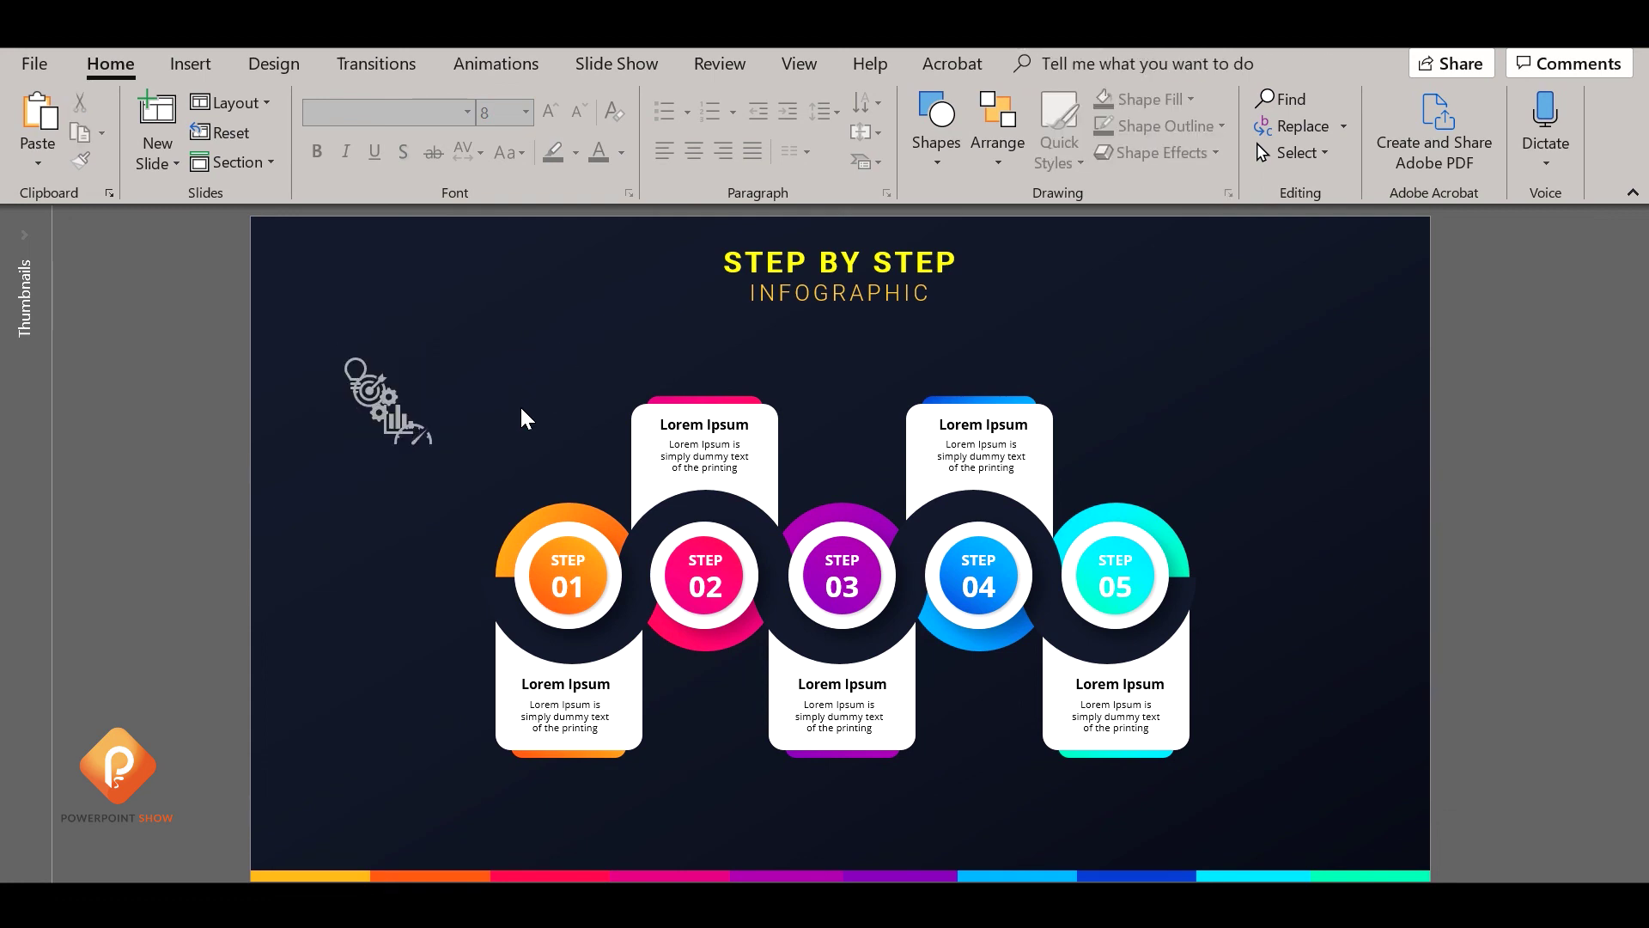
Place the gauge icon above Step 03 and the bar chart icon above Step 01
drag(434, 438, 854, 455)
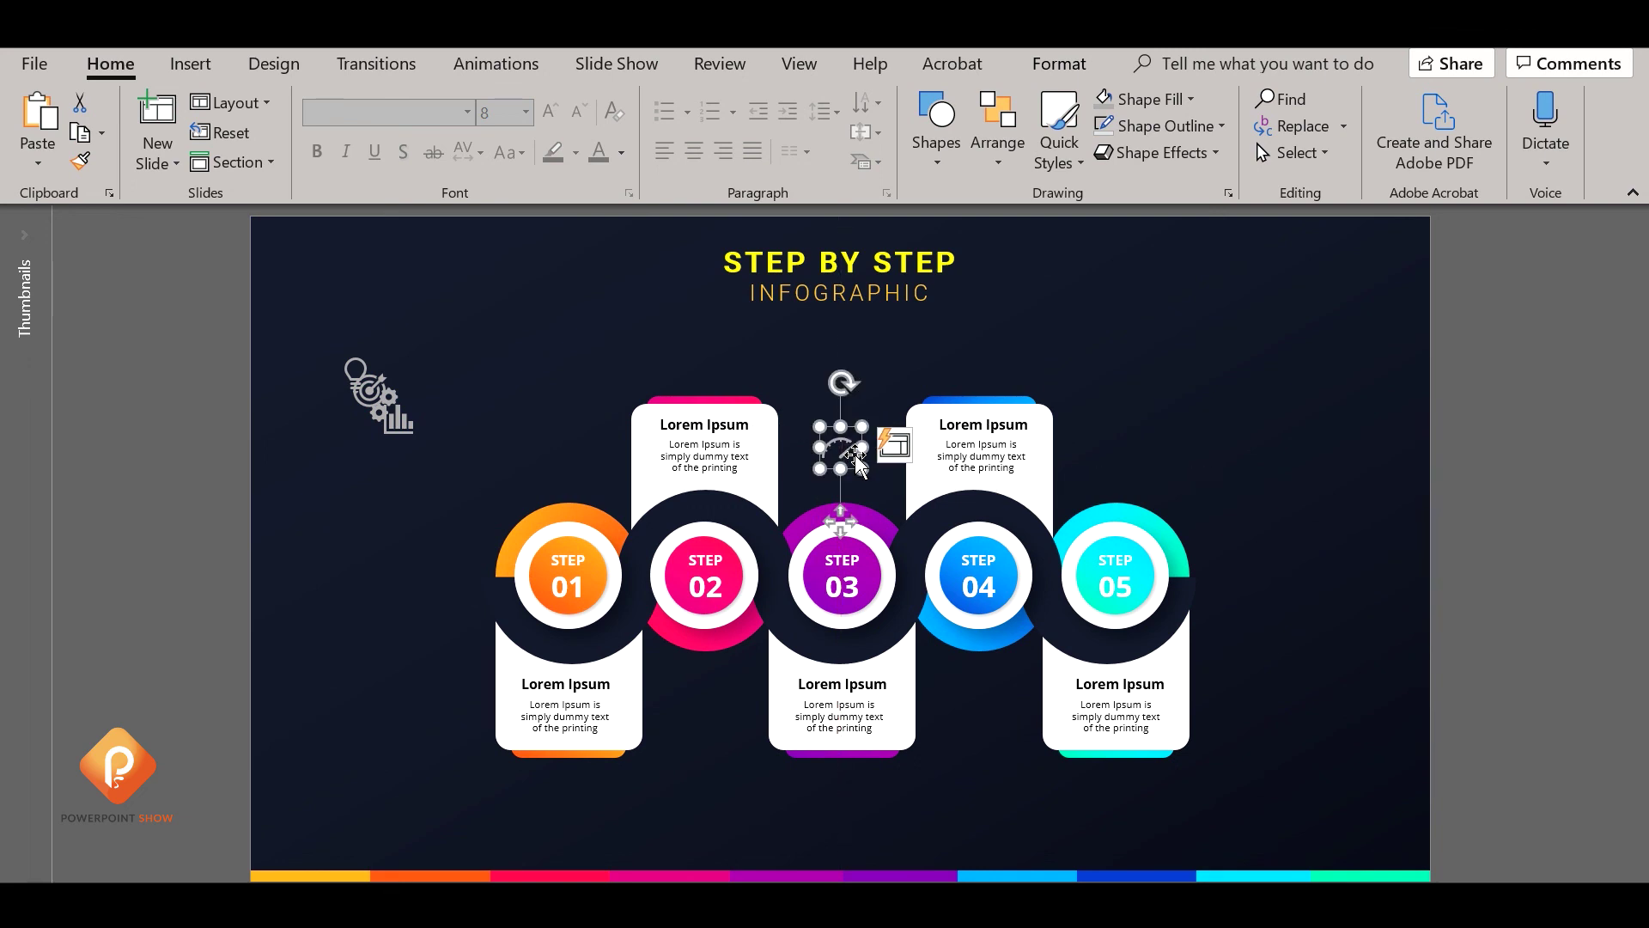
click(1228, 388)
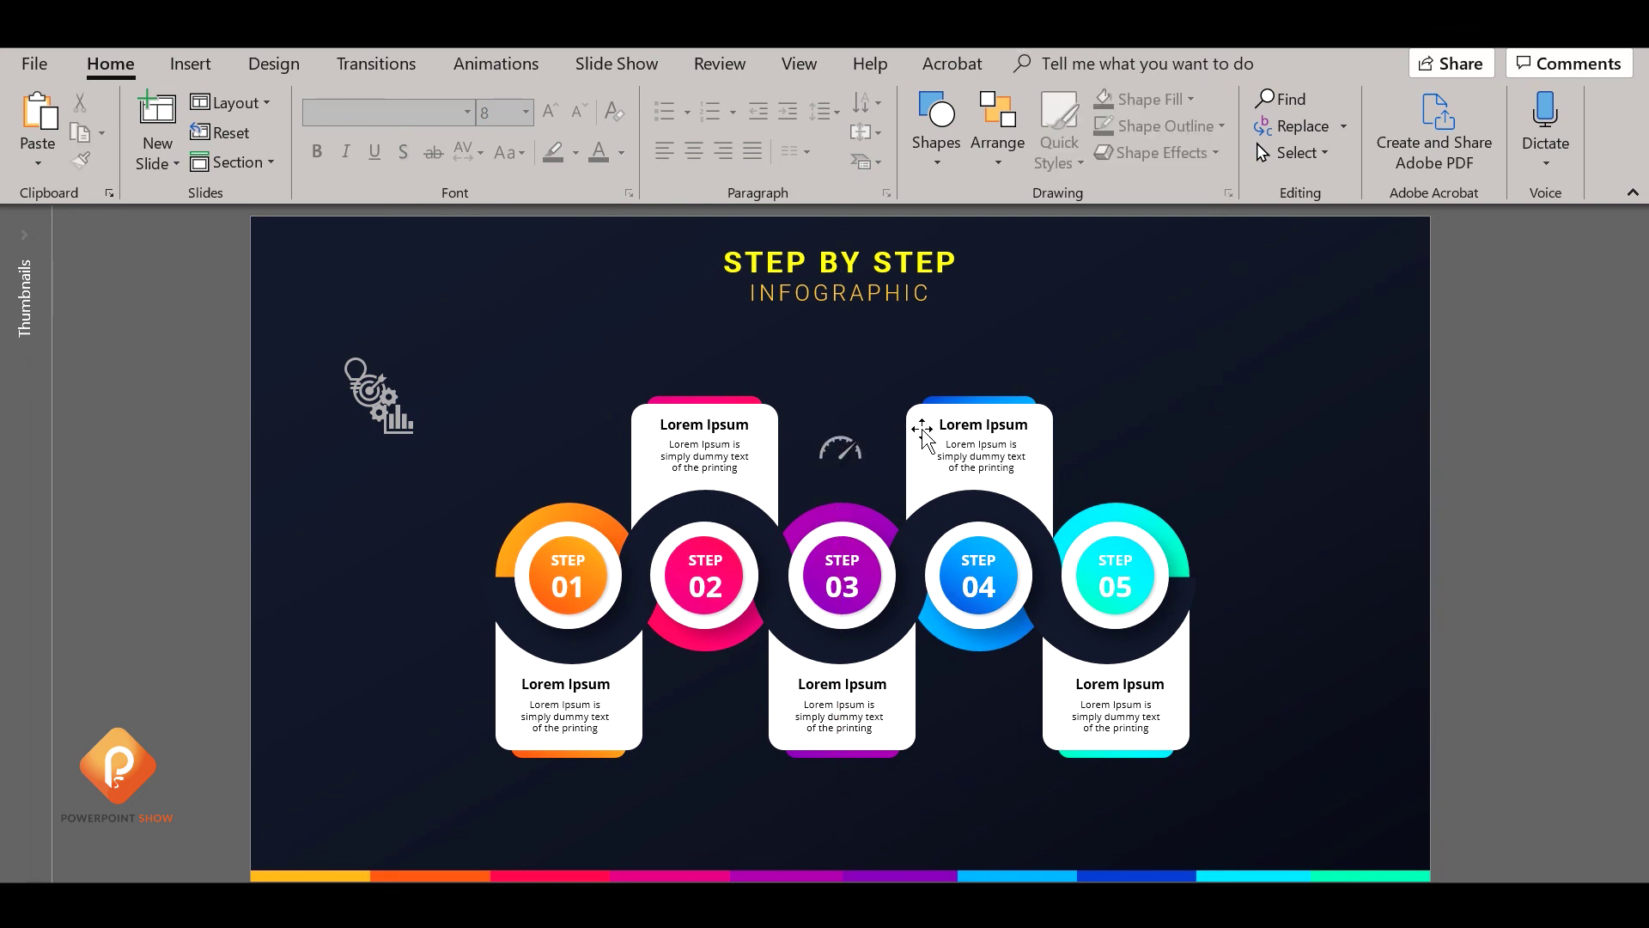
click(865, 450)
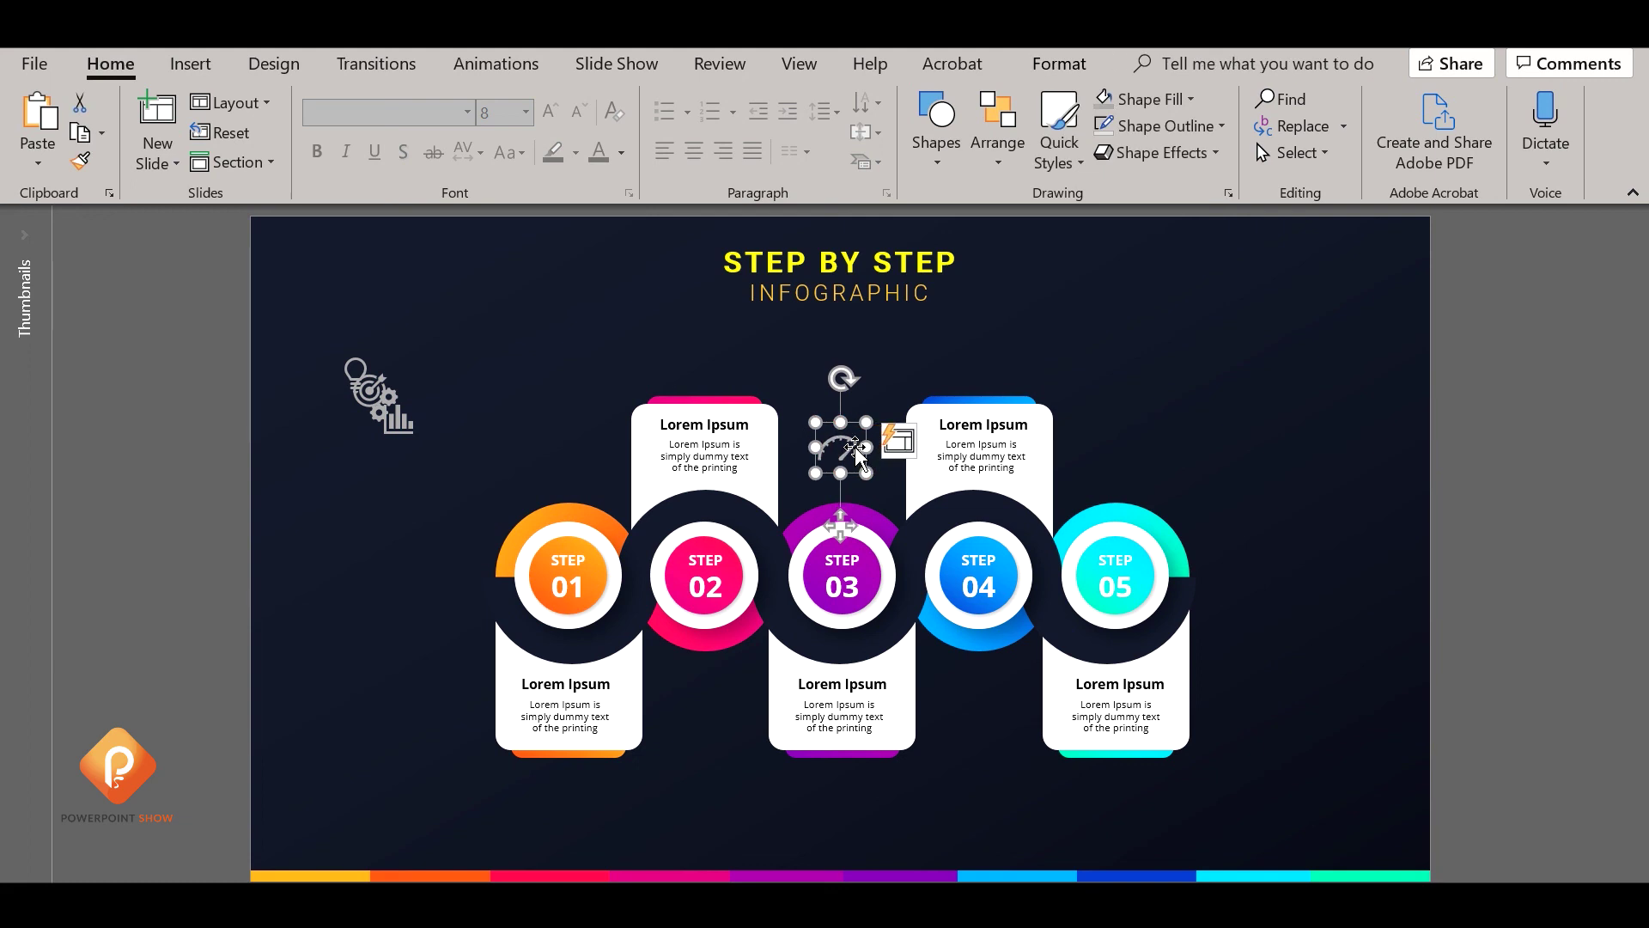
click(1106, 336)
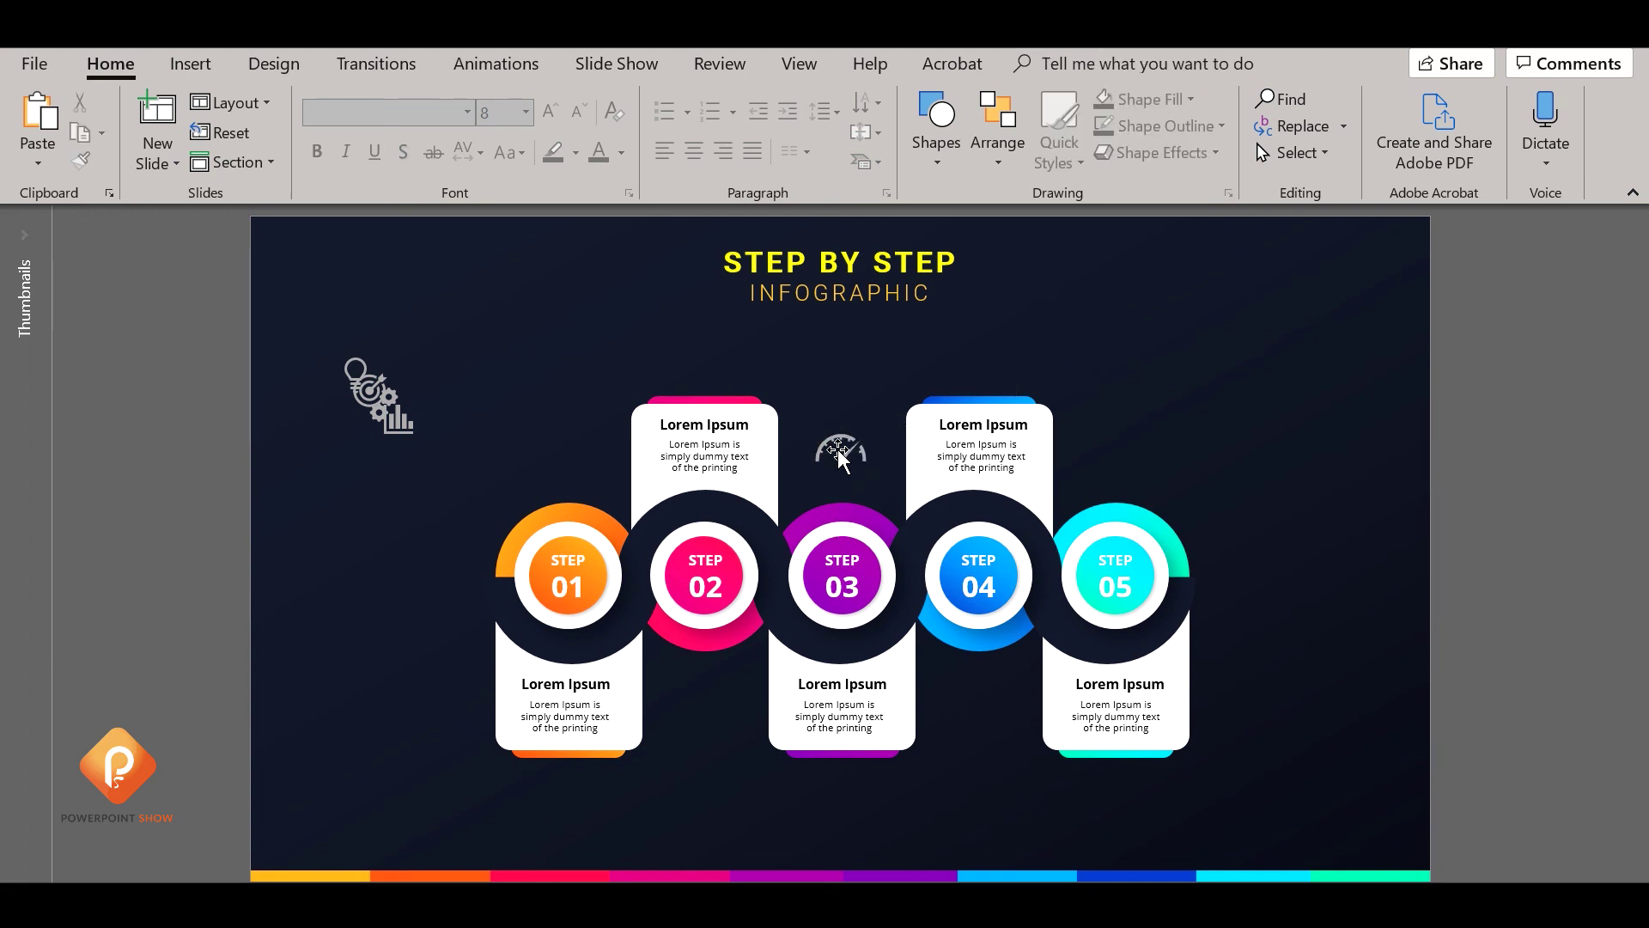
drag(401, 421, 562, 446)
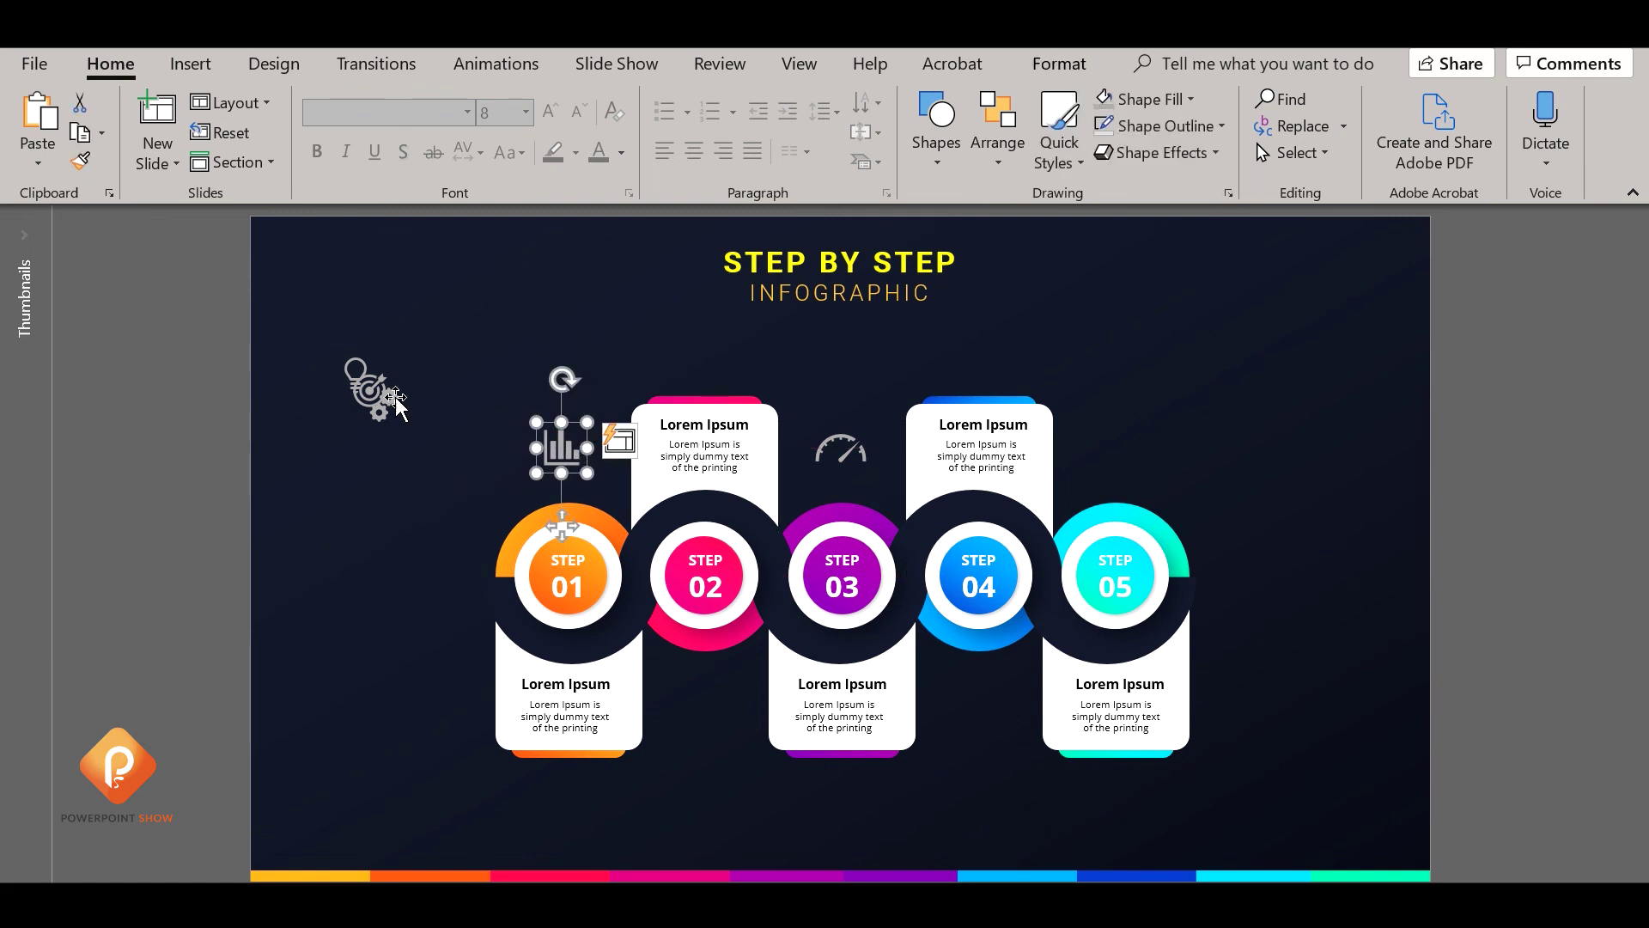
Put gears below Step 02, target below Step 04, lightbulb above Step 05, then preview full-screen
mouse_move(378, 399)
mouse_down()
mouse_move(949, 440)
mouse_move(700, 704)
mouse_up()
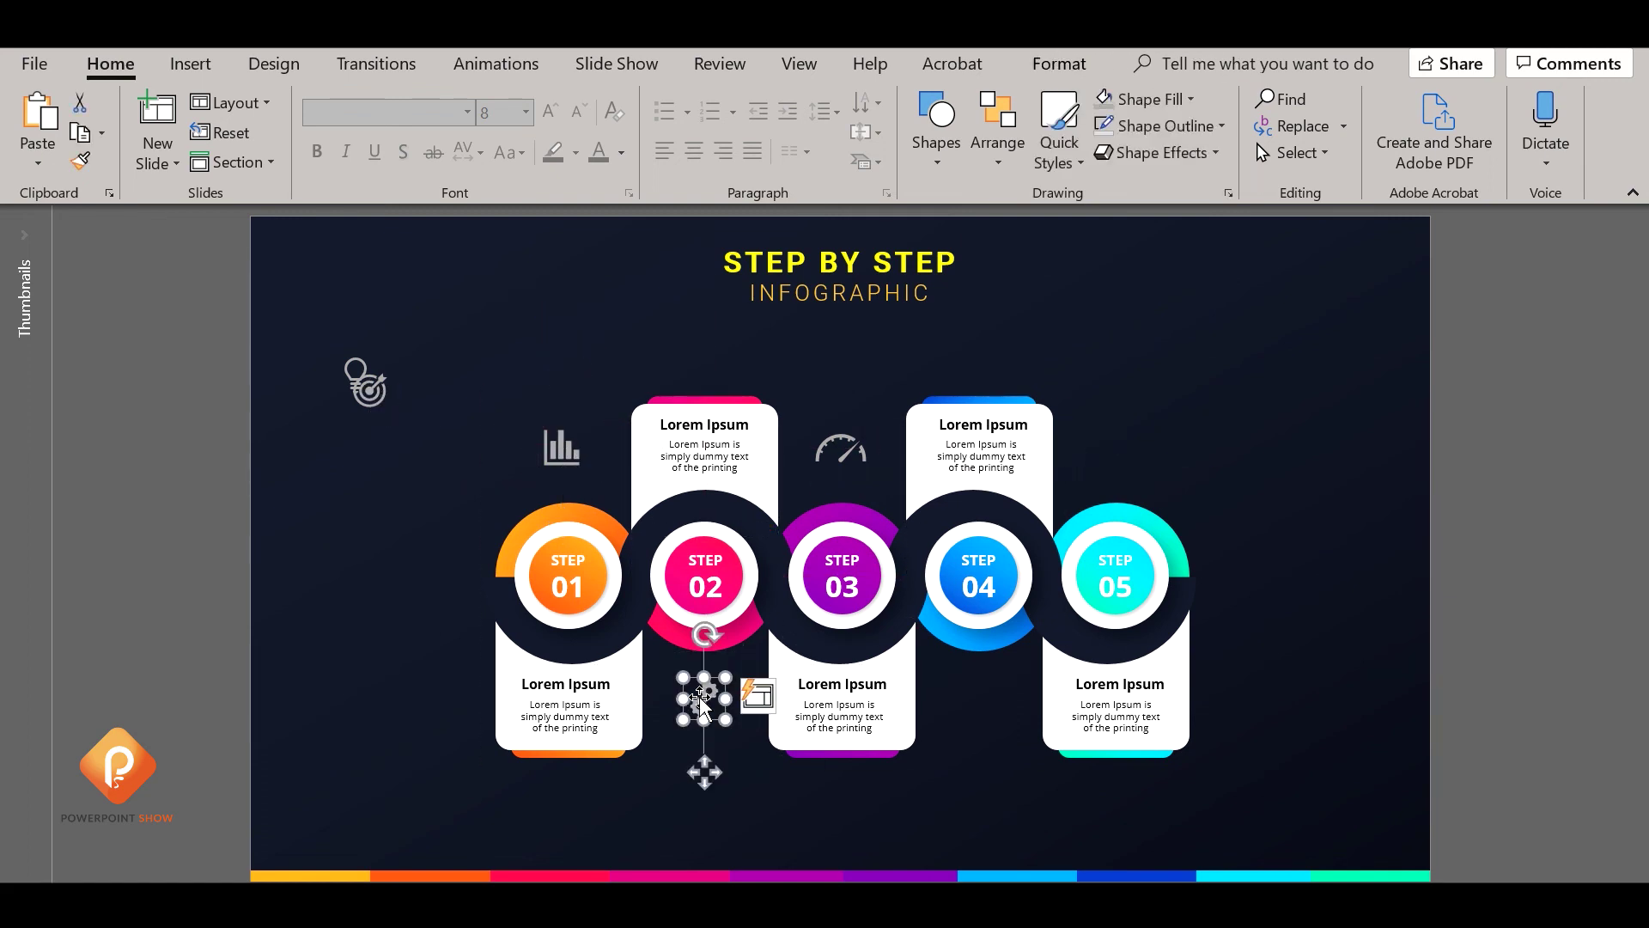
drag(370, 391, 993, 708)
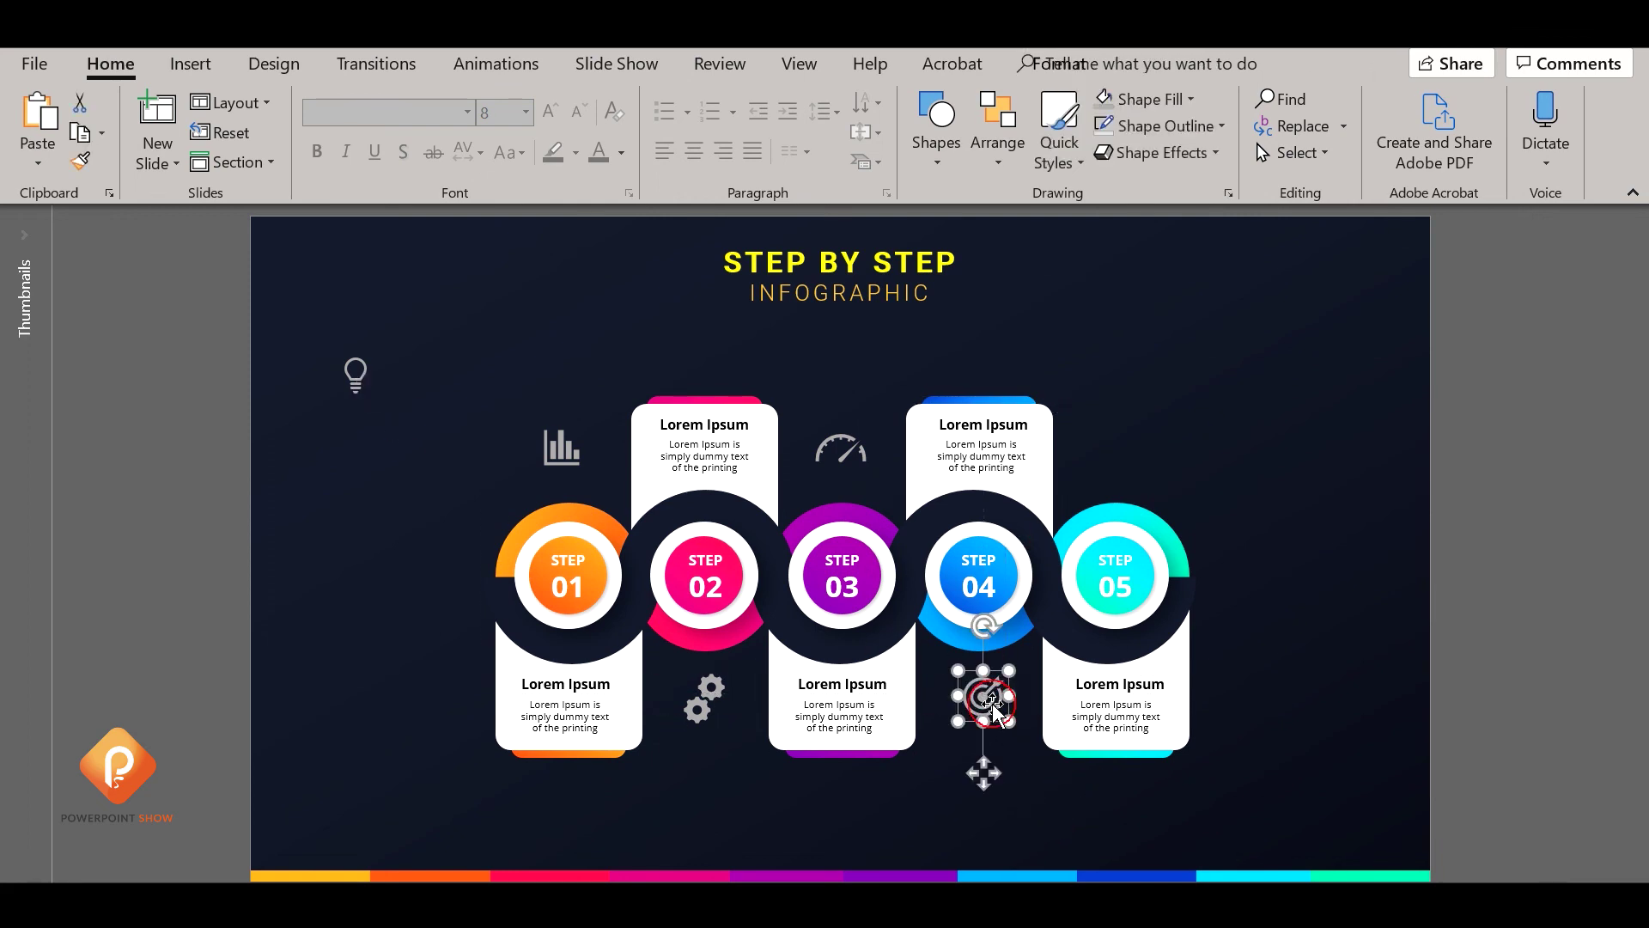
click(1075, 801)
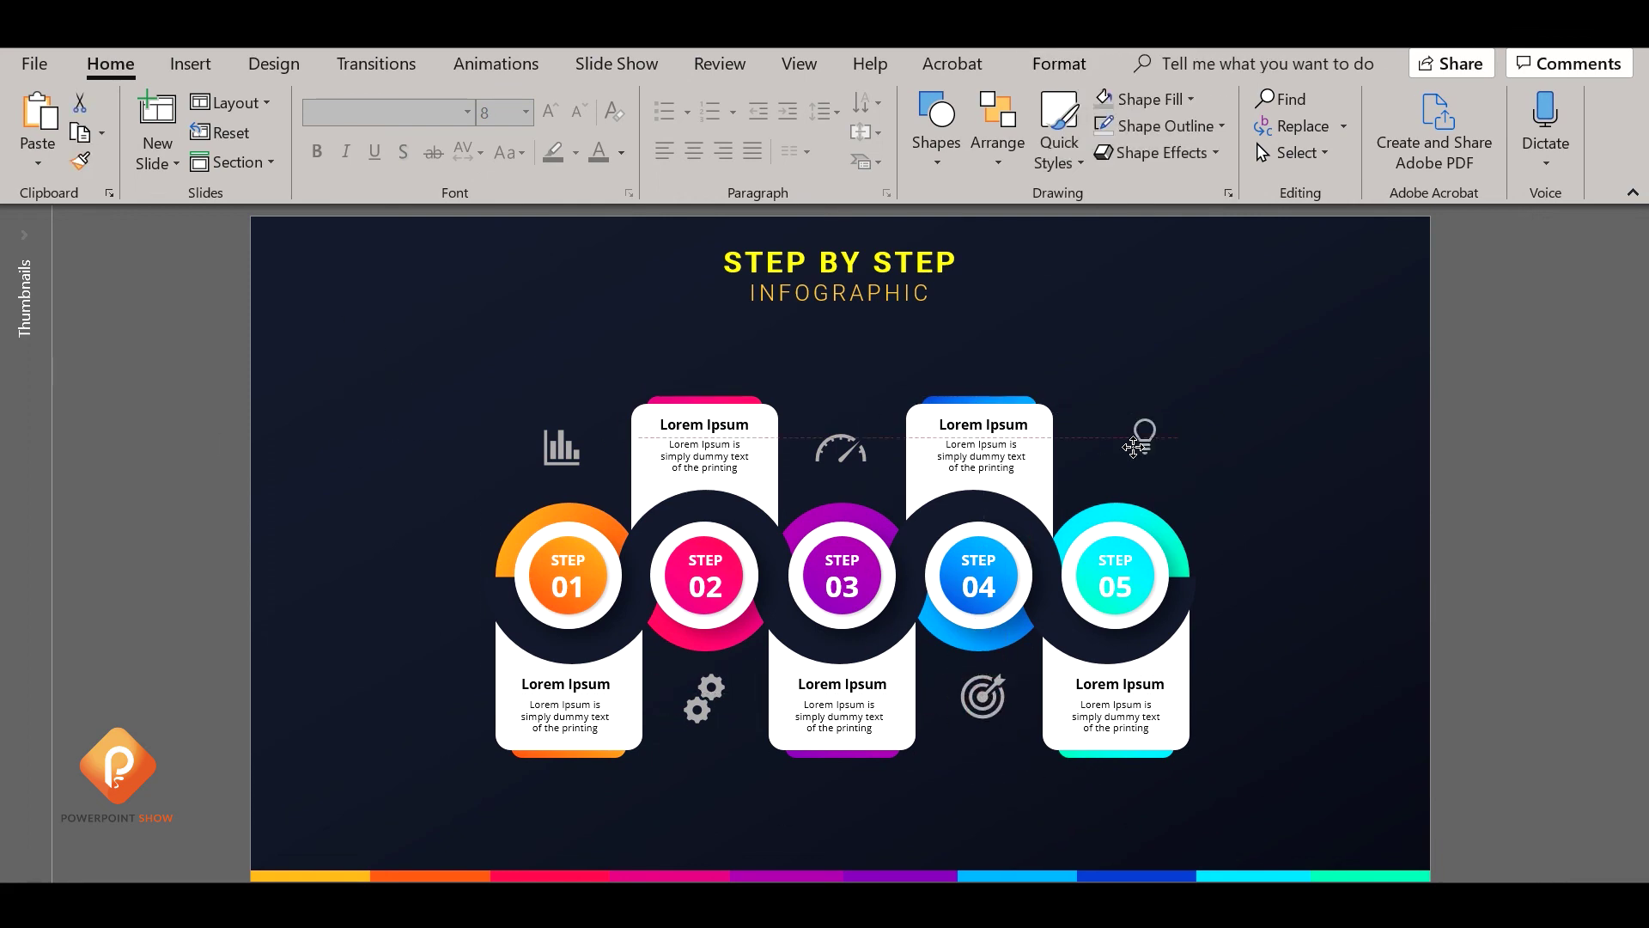
mouse_move(369, 391)
mouse_down()
mouse_move(1137, 464)
mouse_move(1124, 451)
mouse_up()
click(1295, 483)
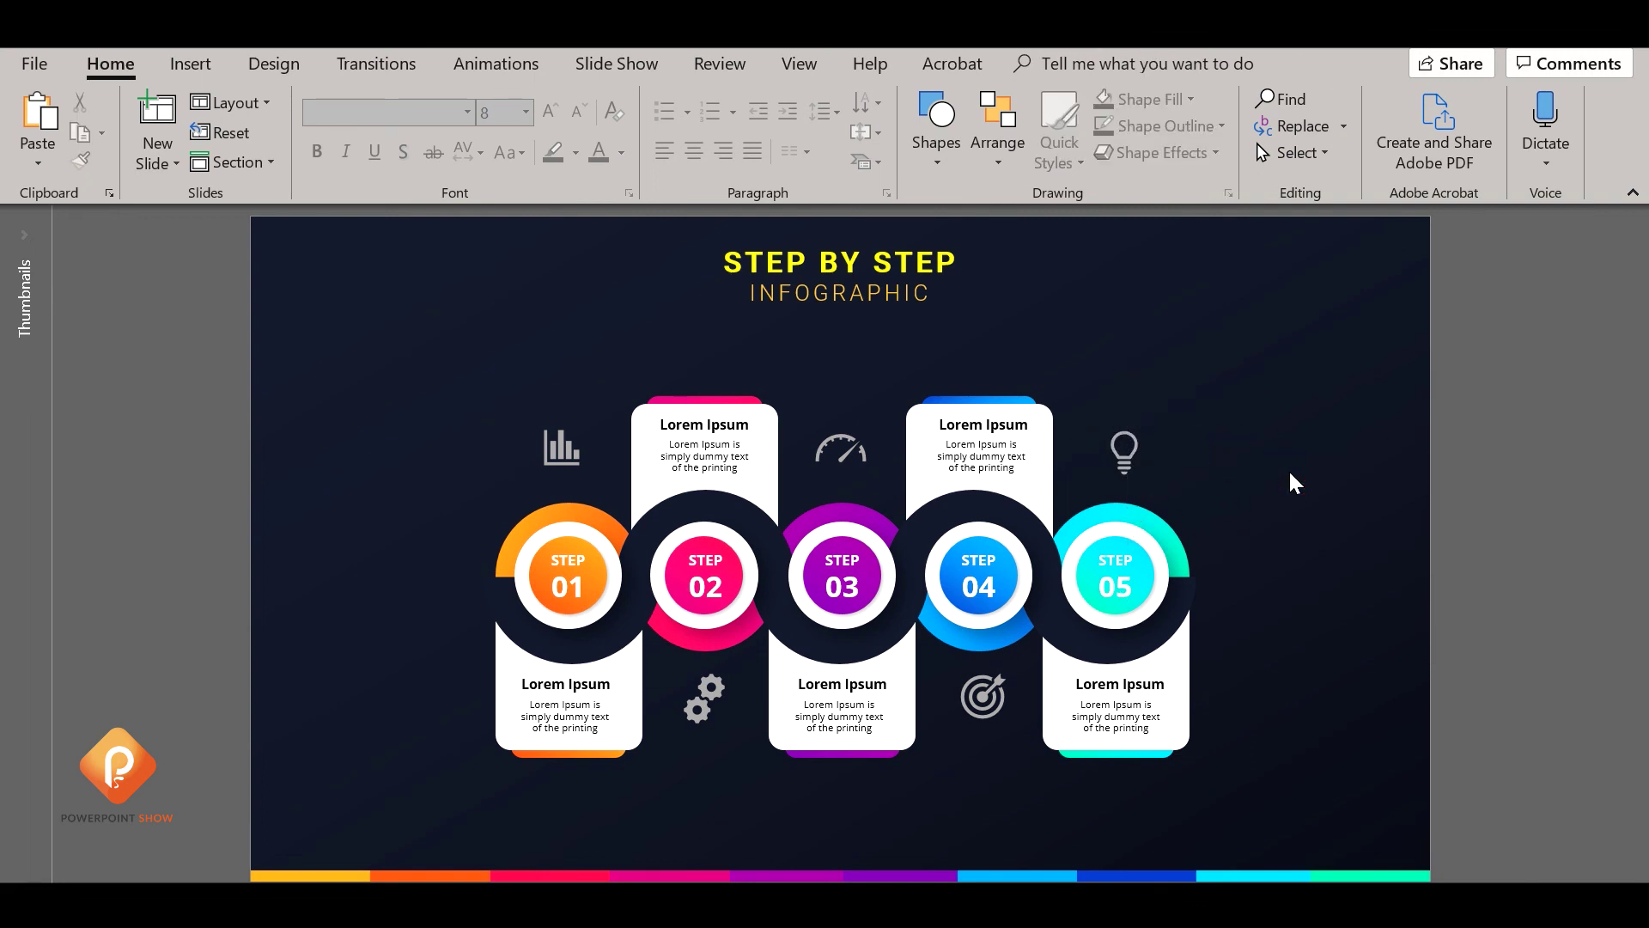
key(shift+F5)
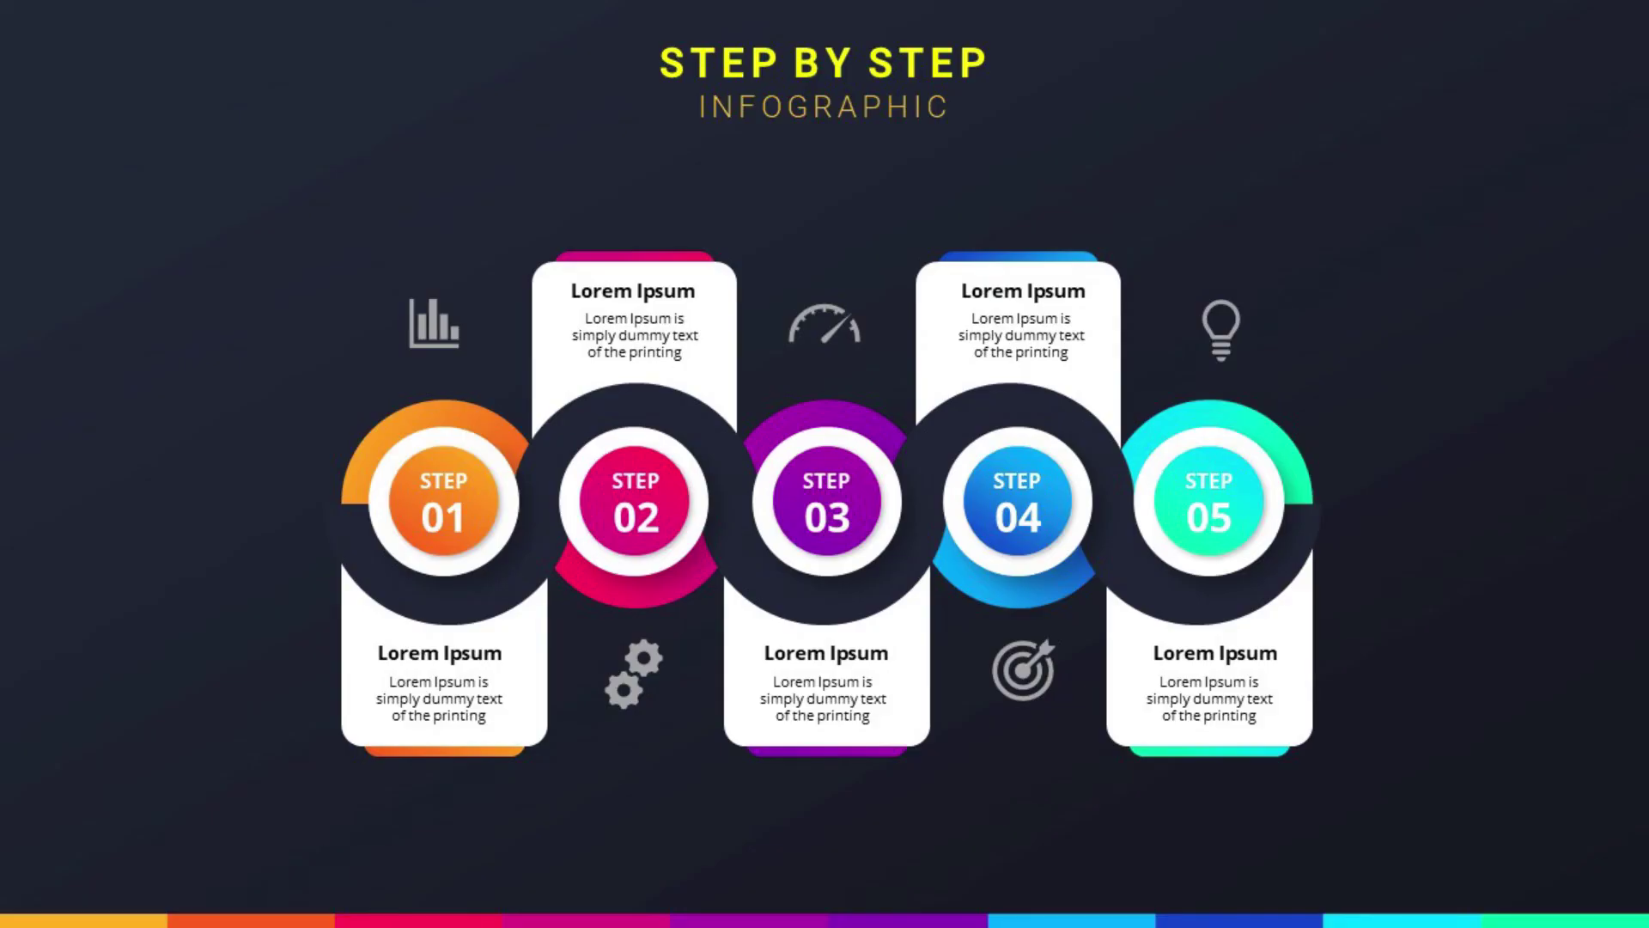